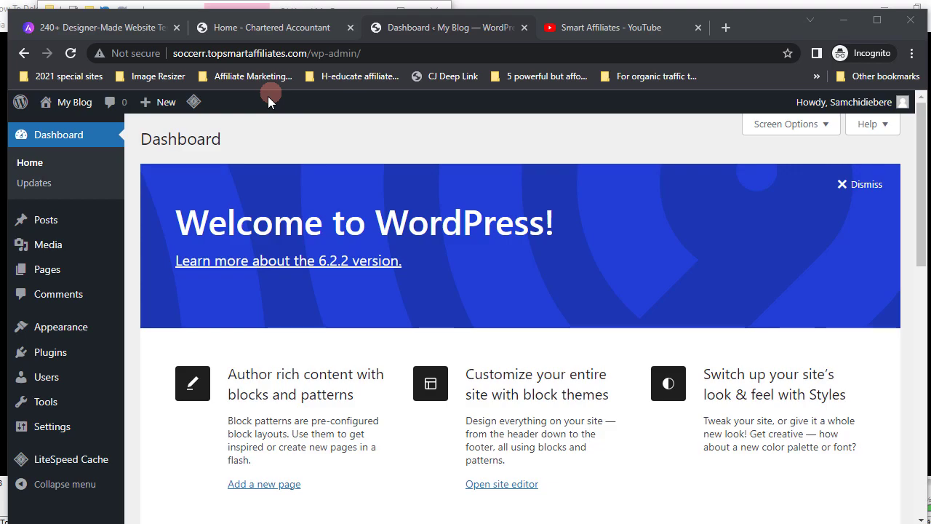
- Switch to the 'Home - Chartered Accountant' demo tab and review its sections, ending back at the top
{"action": "left_click", "coordinate": [256, 28]}
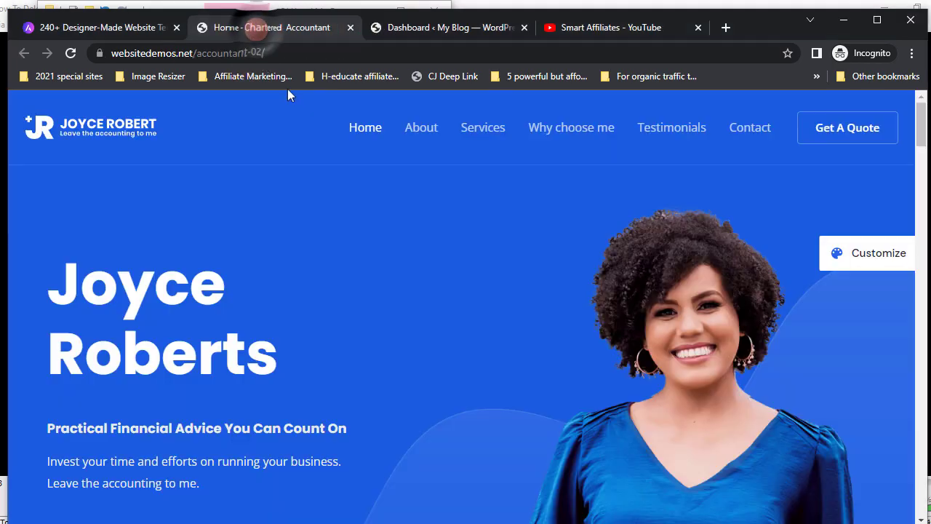
{"action": "scroll", "coordinate": [396, 298], "scroll_direction": "down", "scroll_amount": 5}
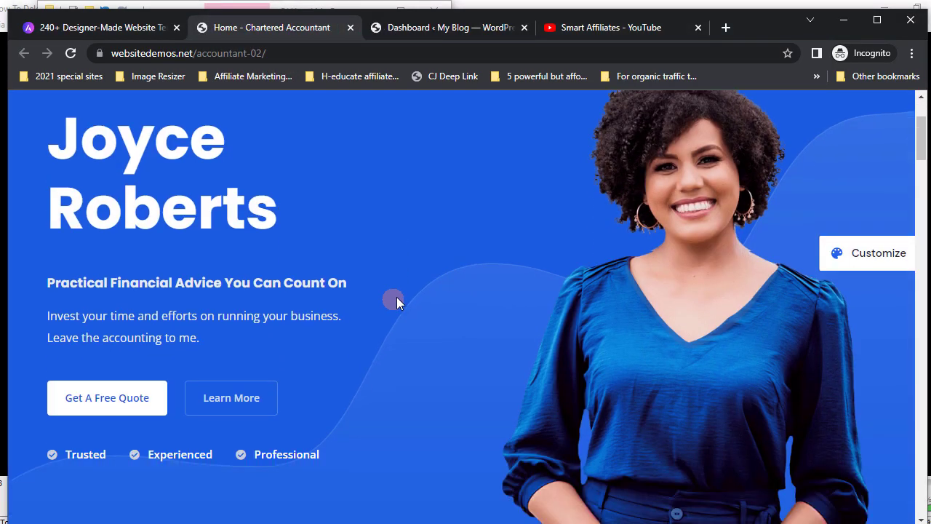
{"action": "scroll", "coordinate": [397, 298], "scroll_direction": "down", "scroll_amount": 7}
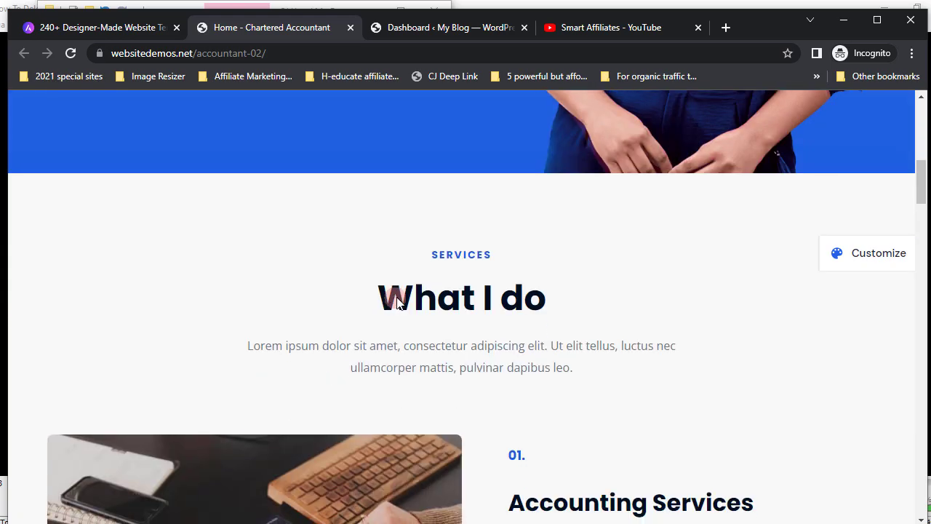
{"action": "scroll", "coordinate": [396, 297], "scroll_direction": "down", "scroll_amount": 6}
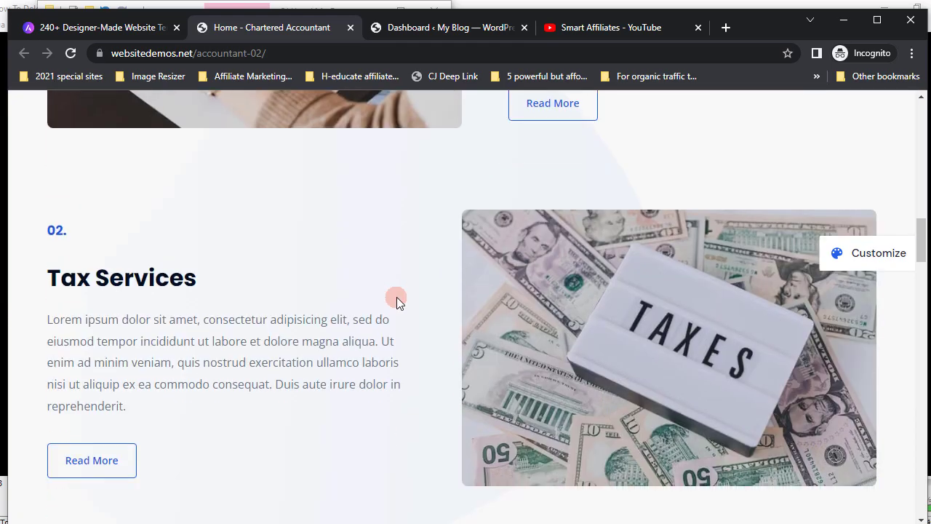
{"action": "scroll", "coordinate": [396, 297], "scroll_direction": "down", "scroll_amount": 7}
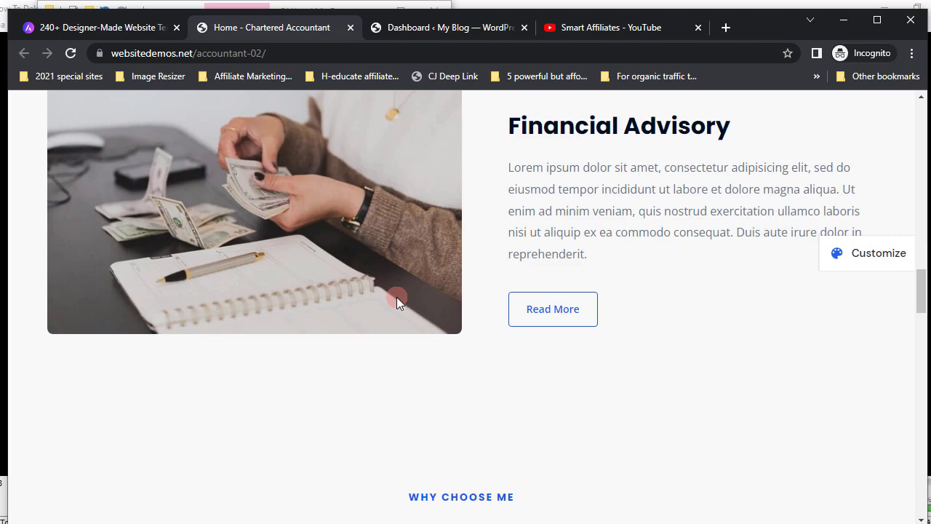
{"action": "scroll", "coordinate": [397, 297], "scroll_direction": "down", "scroll_amount": 7}
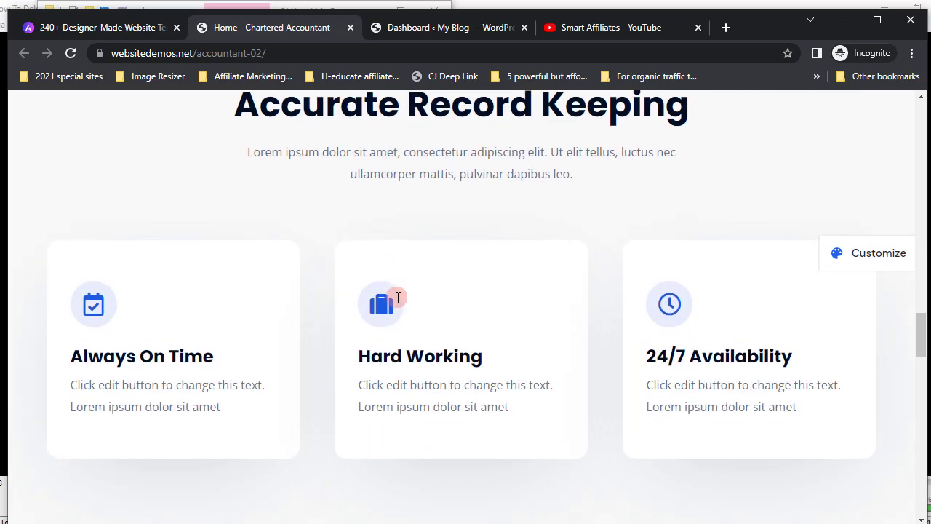
{"action": "scroll", "coordinate": [396, 297], "scroll_direction": "down", "scroll_amount": 2}
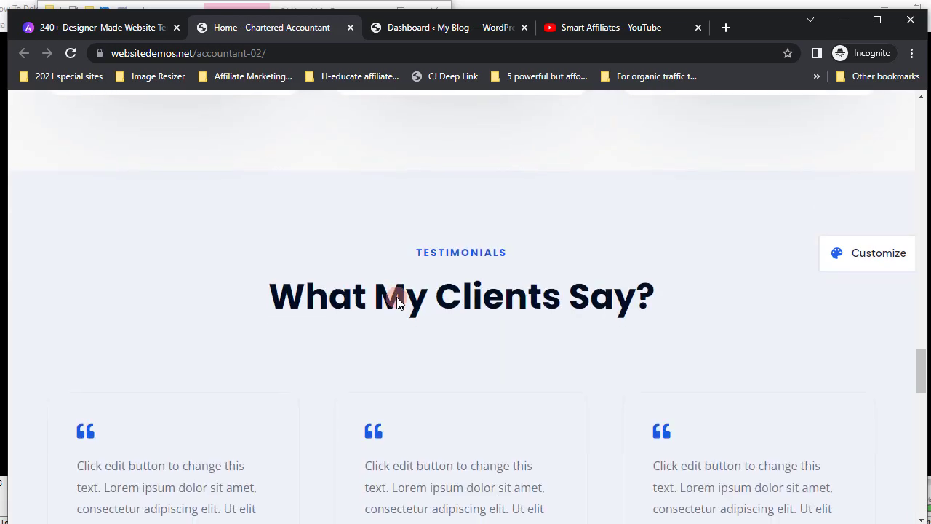
{"action": "scroll", "coordinate": [396, 297], "scroll_direction": "up", "scroll_amount": 11}
{"action": "scroll", "coordinate": [398, 296], "scroll_direction": "up", "scroll_amount": 15}
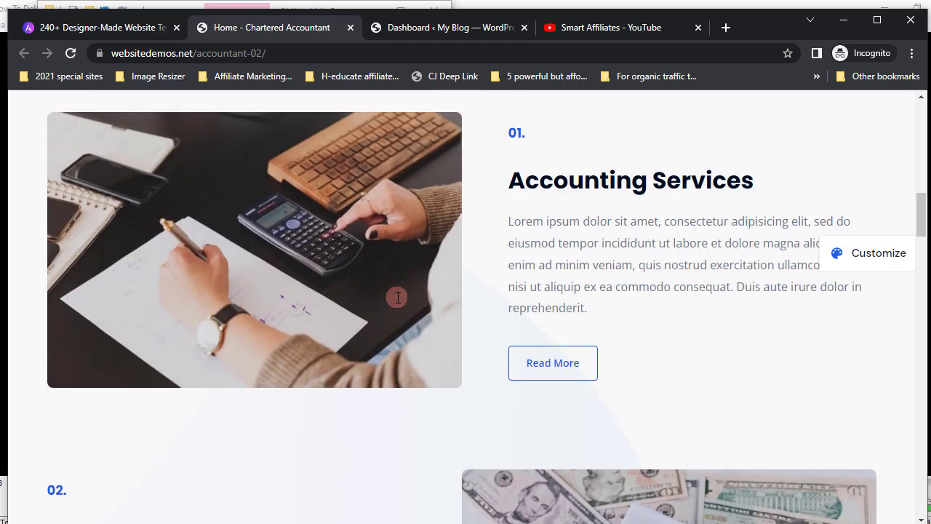
{"action": "scroll", "coordinate": [397, 297], "scroll_direction": "up", "scroll_amount": 1}
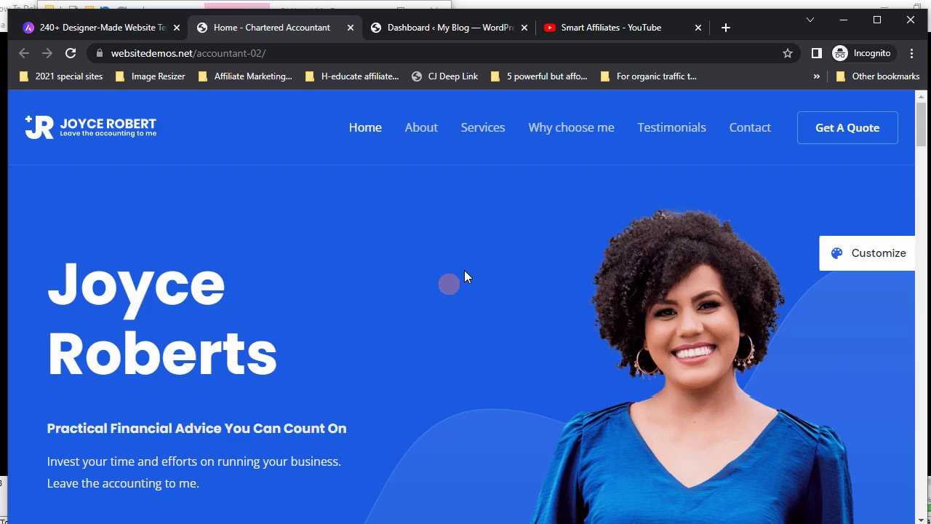
{"action": "scroll", "coordinate": [465, 277], "scroll_direction": "down", "scroll_amount": 9}
{"action": "scroll", "coordinate": [465, 277], "scroll_direction": "up", "scroll_amount": 8}
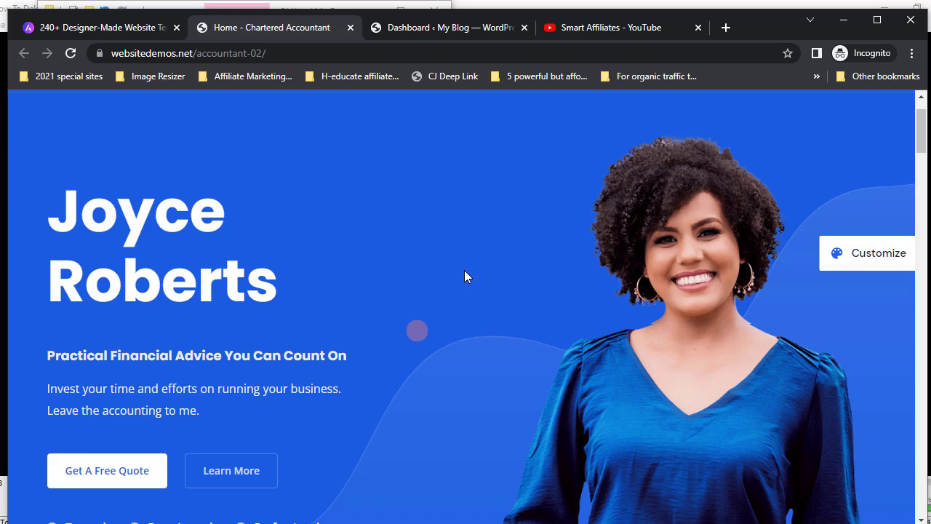
{"action": "scroll", "coordinate": [460, 280], "scroll_direction": "down", "scroll_amount": 6}
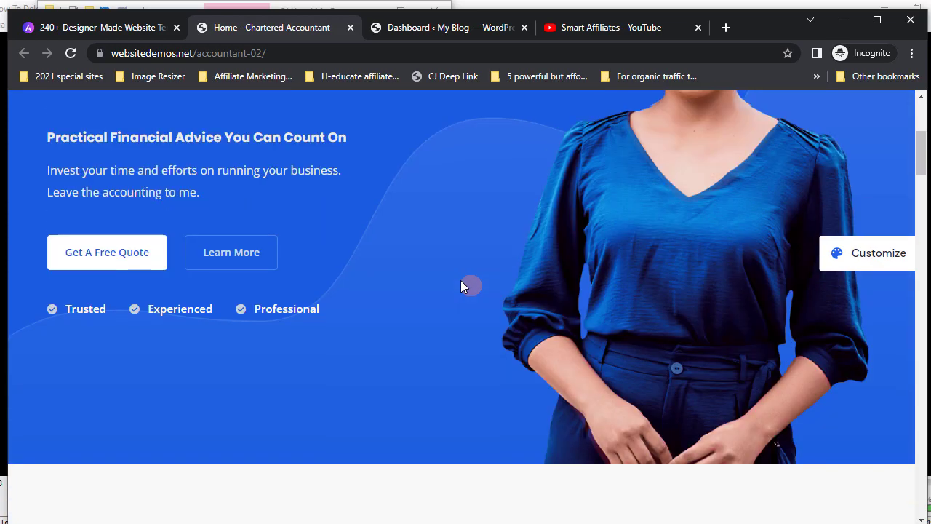
{"action": "scroll", "coordinate": [461, 280], "scroll_direction": "down", "scroll_amount": 5}
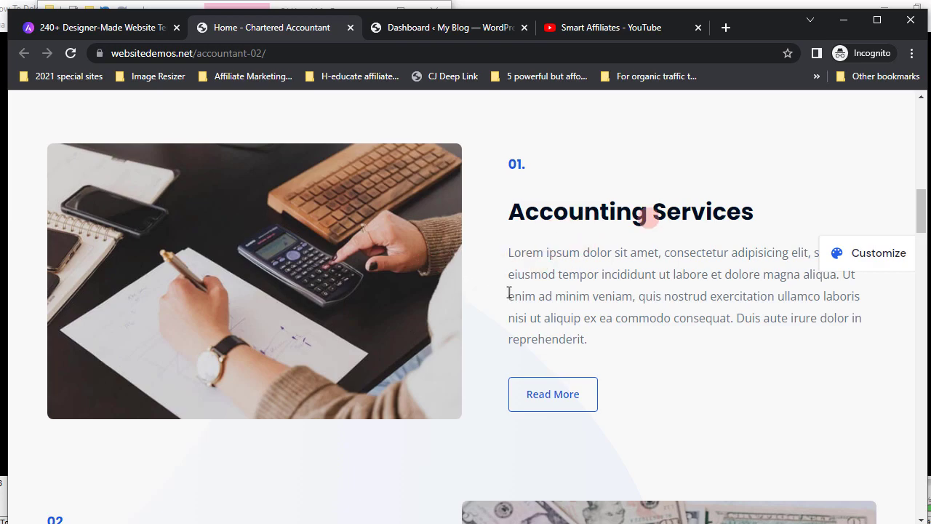
{"action": "scroll", "coordinate": [530, 298], "scroll_direction": "down", "scroll_amount": 4}
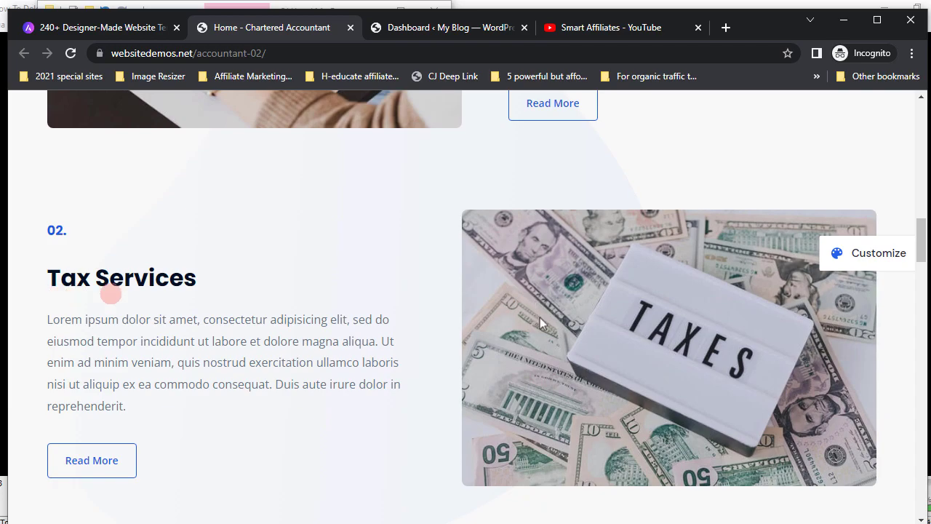
{"action": "scroll", "coordinate": [552, 342], "scroll_direction": "down", "scroll_amount": 4}
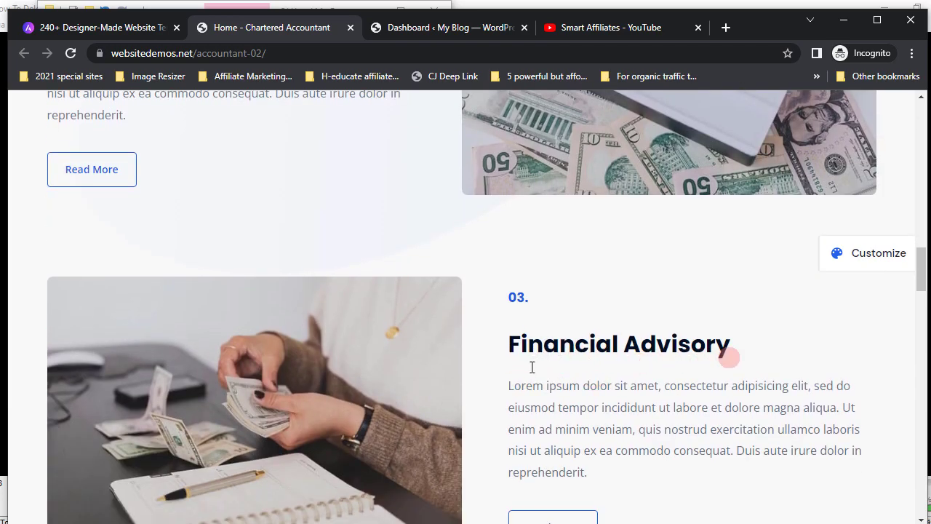
{"action": "scroll", "coordinate": [526, 374], "scroll_direction": "up", "scroll_amount": 15}
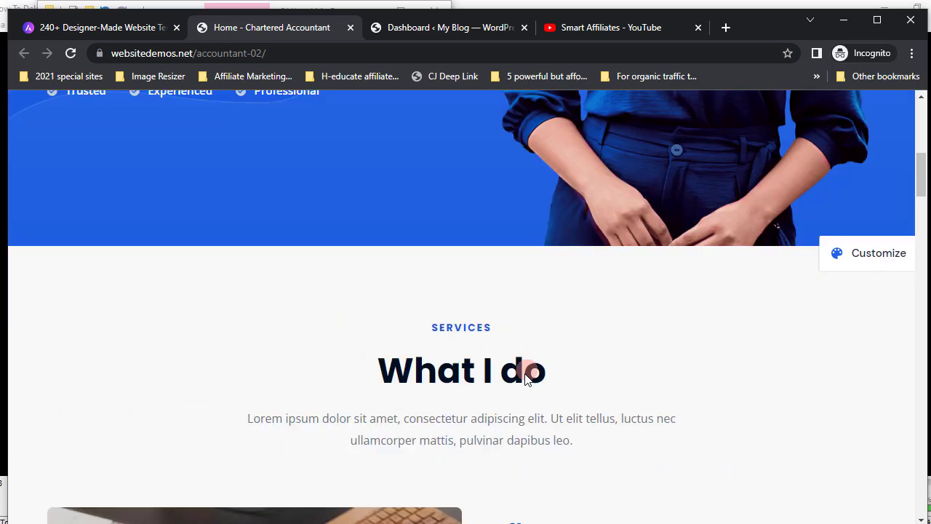
{"action": "scroll", "coordinate": [525, 373], "scroll_direction": "up", "scroll_amount": 3}
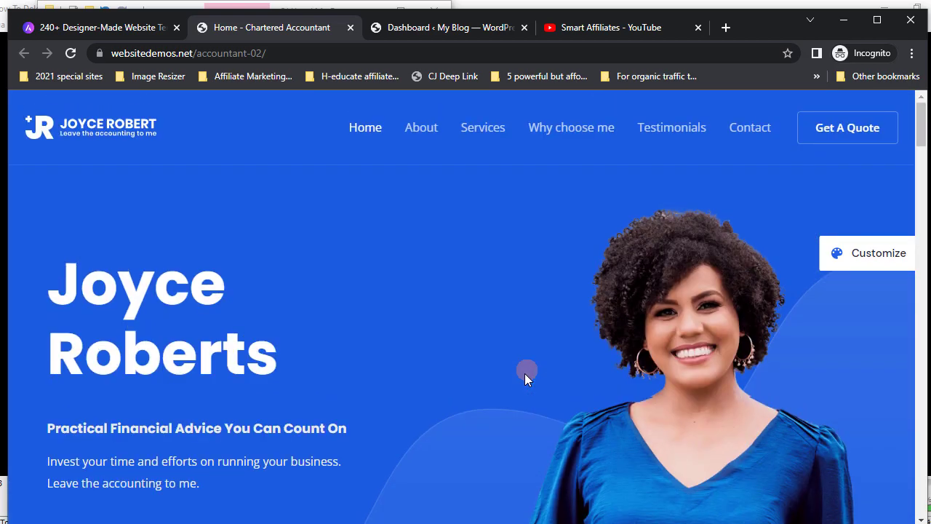
{"action": "scroll", "coordinate": [561, 342], "scroll_direction": "down", "scroll_amount": 5}
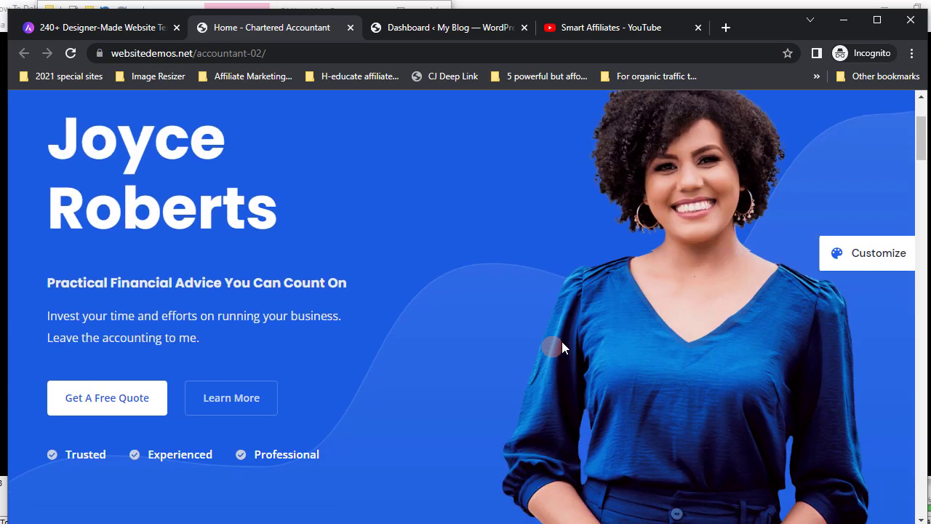
{"action": "scroll", "coordinate": [558, 339], "scroll_direction": "down", "scroll_amount": 8}
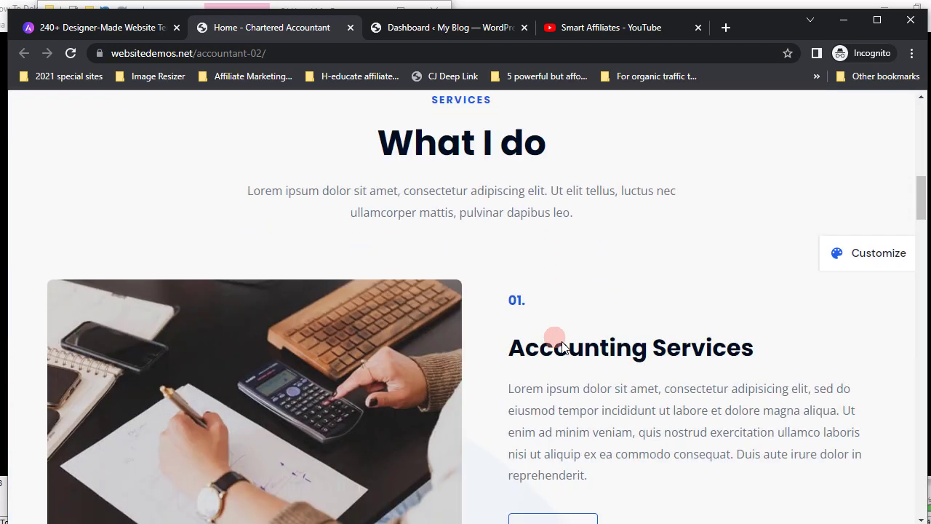
{"action": "scroll", "coordinate": [561, 343], "scroll_direction": "up", "scroll_amount": 3}
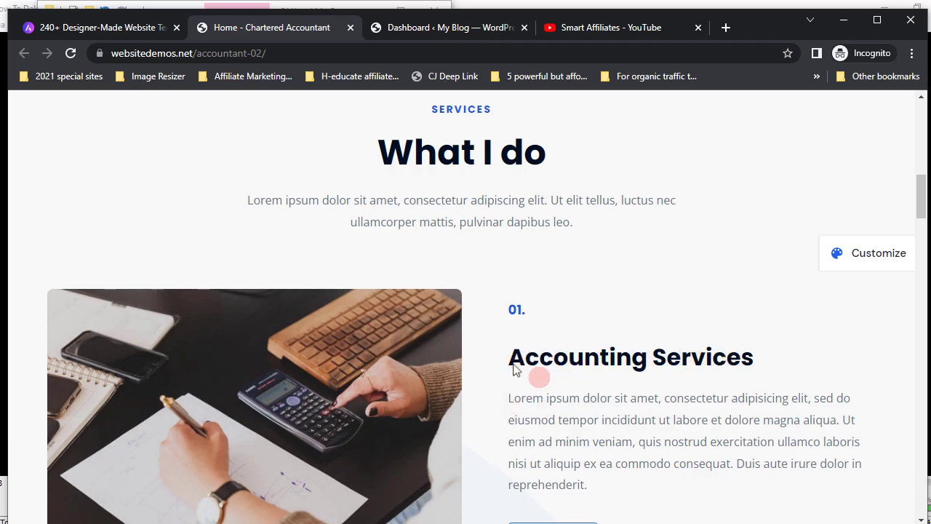
{"action": "scroll", "coordinate": [472, 350], "scroll_direction": "up", "scroll_amount": 6}
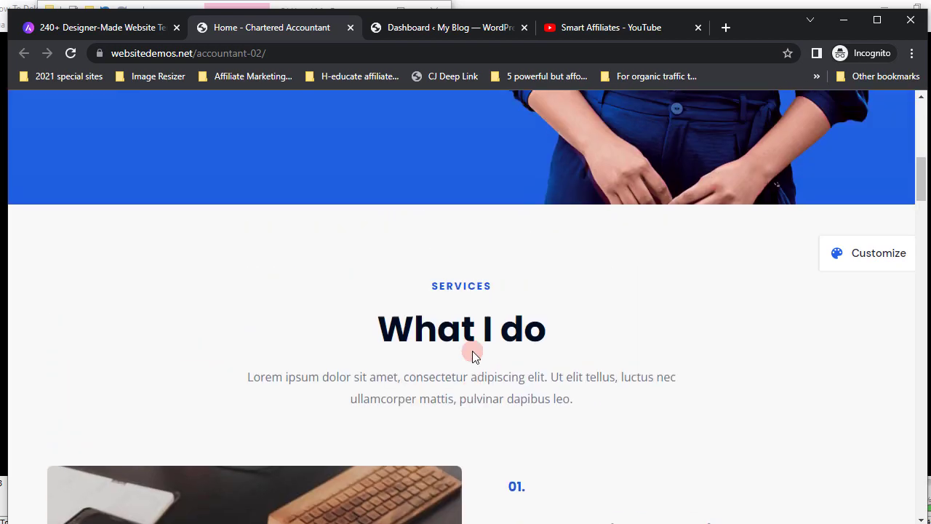
{"action": "scroll", "coordinate": [472, 350], "scroll_direction": "up", "scroll_amount": 3}
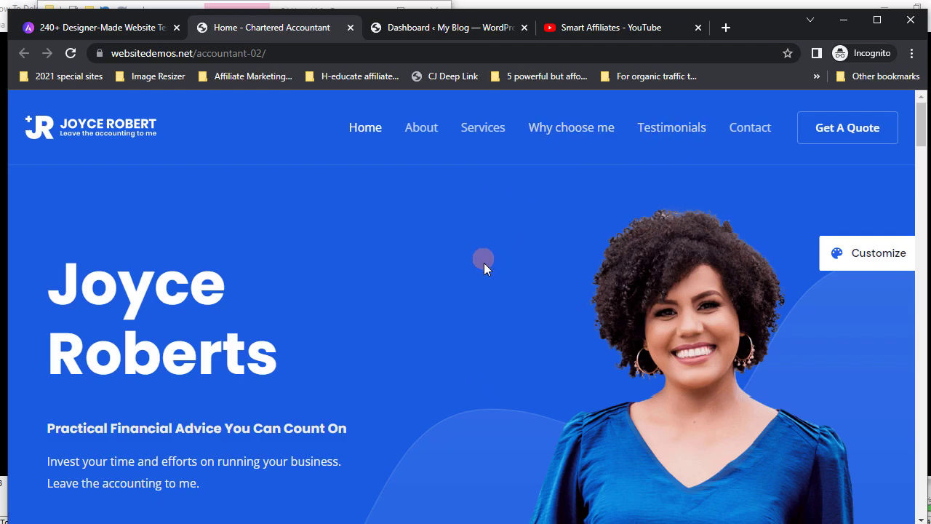
- Glance at the Dashboard tab, recheck the demo page, then settle on the 'Dashboard ‹ My Blog' tab
{"action": "scroll", "coordinate": [484, 263], "scroll_direction": "down", "scroll_amount": 4}
{"action": "scroll", "coordinate": [483, 263], "scroll_direction": "up", "scroll_amount": 4}
{"action": "key", "text": "ctrl+Tab"}
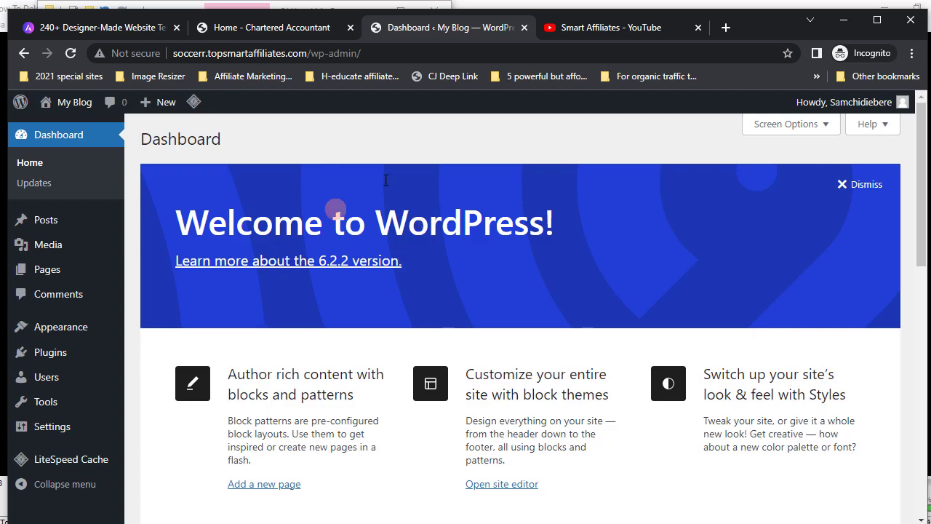
{"action": "left_click", "coordinate": [255, 32]}
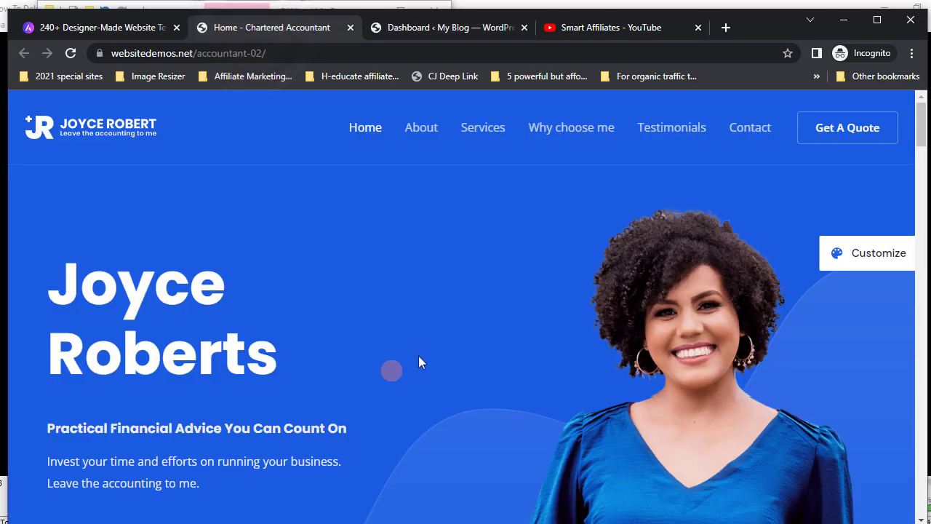
{"action": "scroll", "coordinate": [424, 367], "scroll_direction": "down", "scroll_amount": 13}
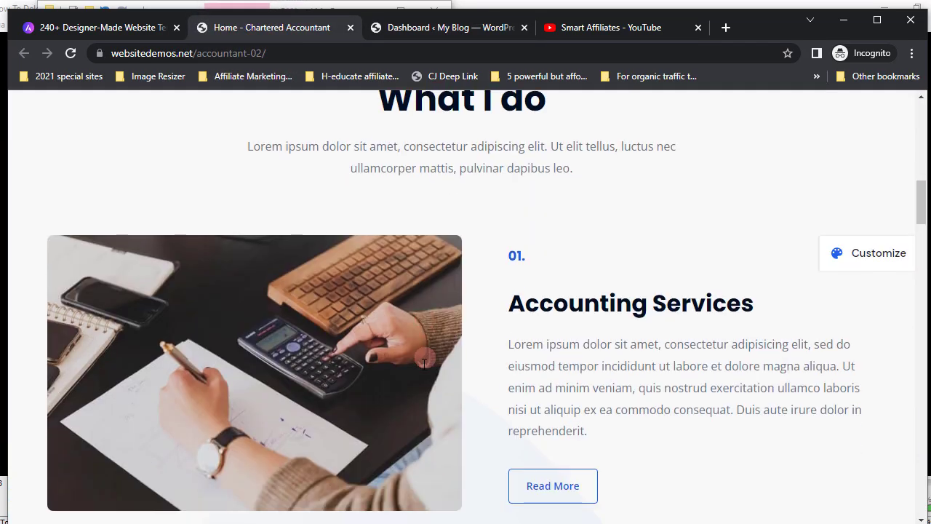
{"action": "scroll", "coordinate": [424, 364], "scroll_direction": "up", "scroll_amount": 3}
{"action": "scroll", "coordinate": [424, 364], "scroll_direction": "up", "scroll_amount": 3}
{"action": "left_click", "coordinate": [429, 29]}
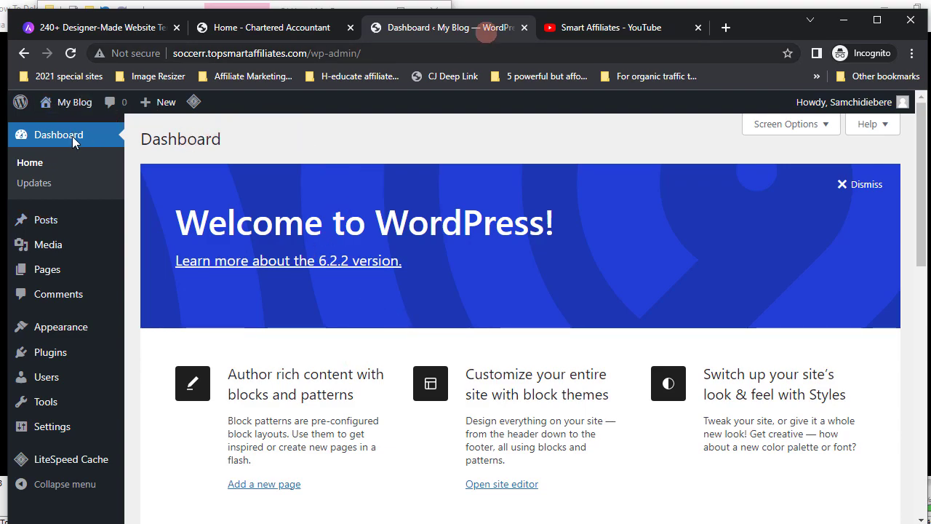
- Open the My Blog 'Visit Site' link in a new browser tab
{"action": "mouse_move", "coordinate": [73, 104]}
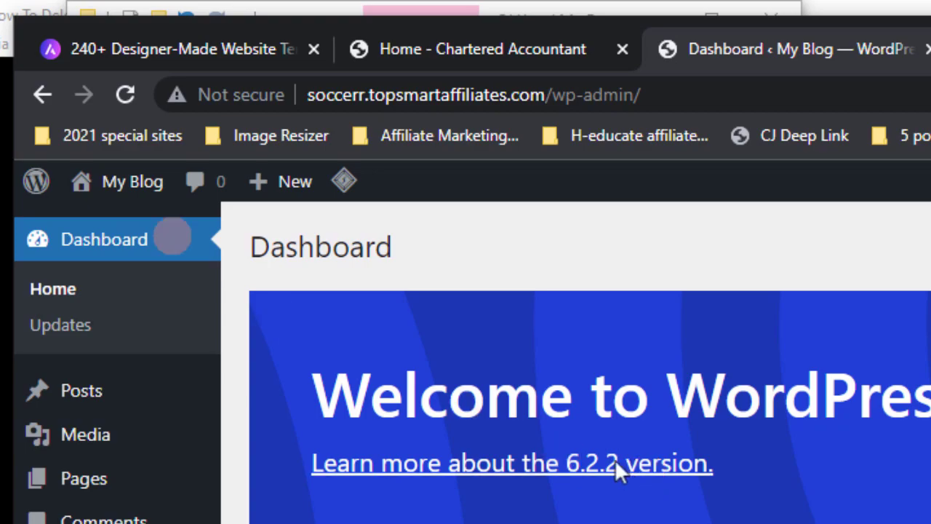
{"action": "mouse_move", "coordinate": [149, 193]}
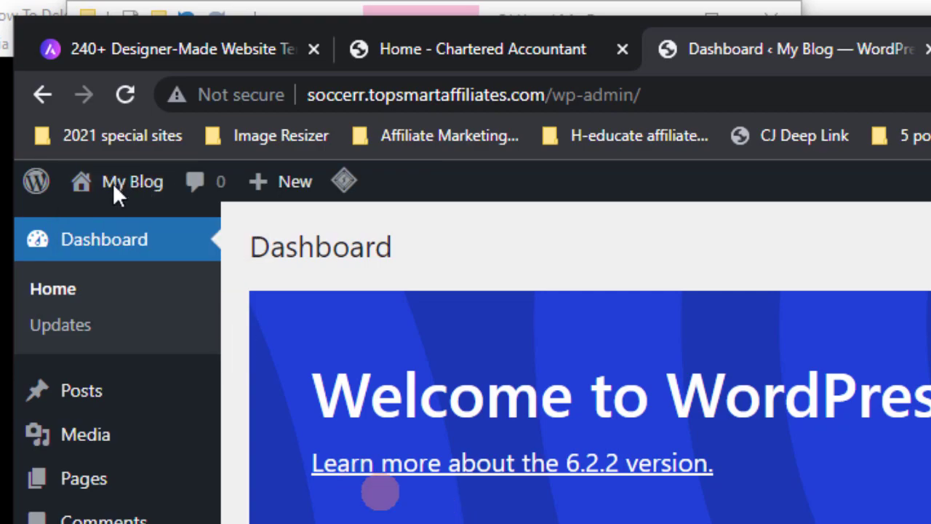
{"action": "mouse_move", "coordinate": [116, 195]}
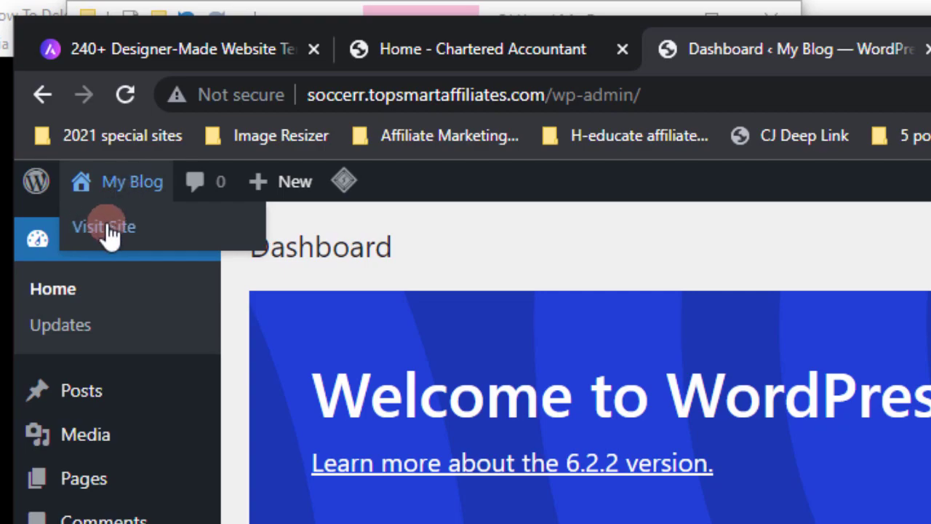
{"action": "right_click", "coordinate": [109, 235]}
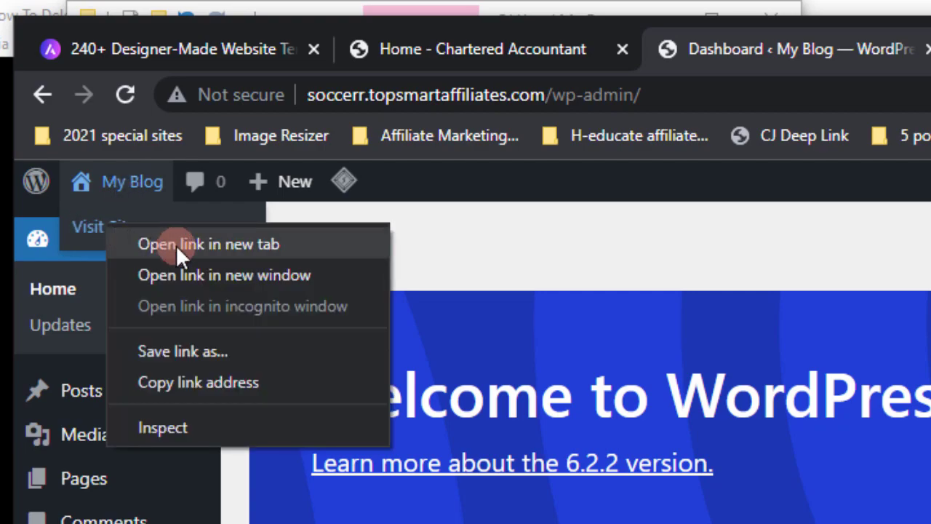
{"action": "left_click", "coordinate": [176, 245]}
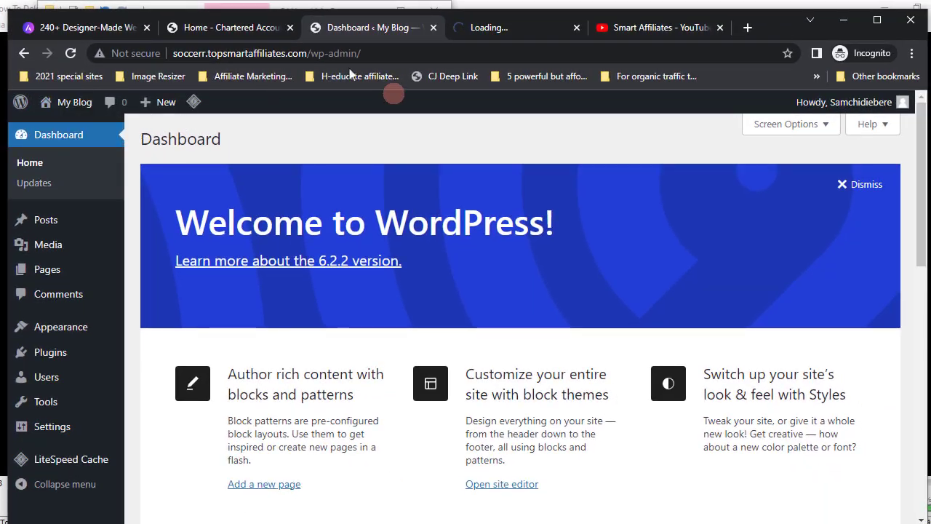
- Switch to the live blog tab and look over its default theme and 'Hello world!' post
{"action": "left_click", "coordinate": [495, 30]}
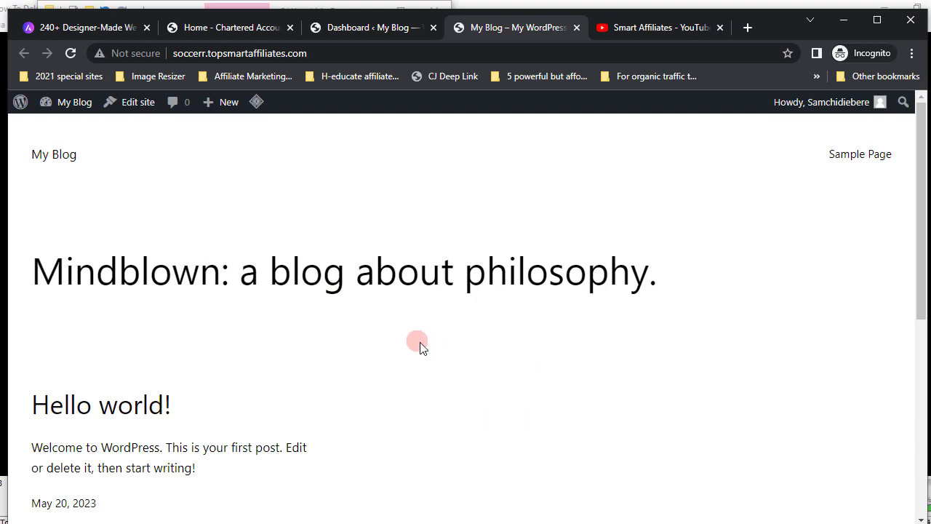
{"action": "scroll", "coordinate": [420, 347], "scroll_direction": "down", "scroll_amount": 4}
{"action": "scroll", "coordinate": [420, 348], "scroll_direction": "up", "scroll_amount": 3}
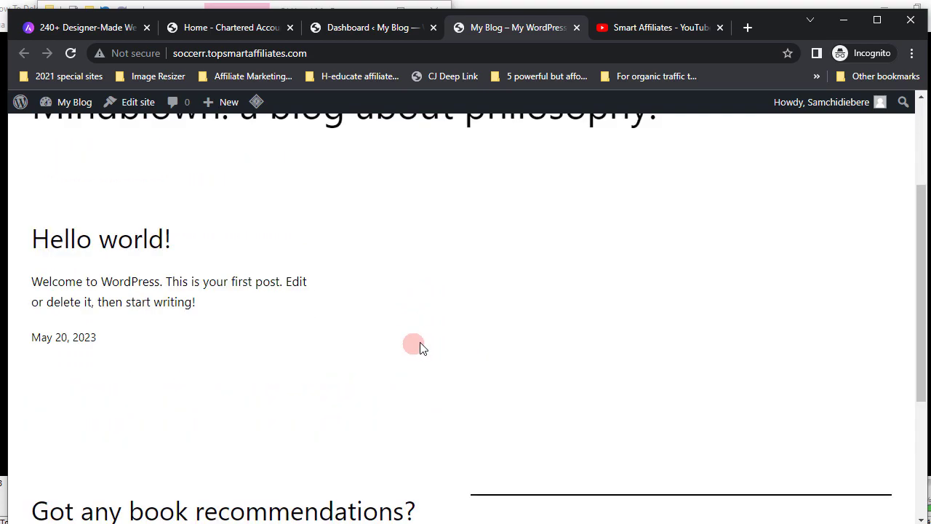
{"action": "scroll", "coordinate": [421, 347], "scroll_direction": "up", "scroll_amount": 1}
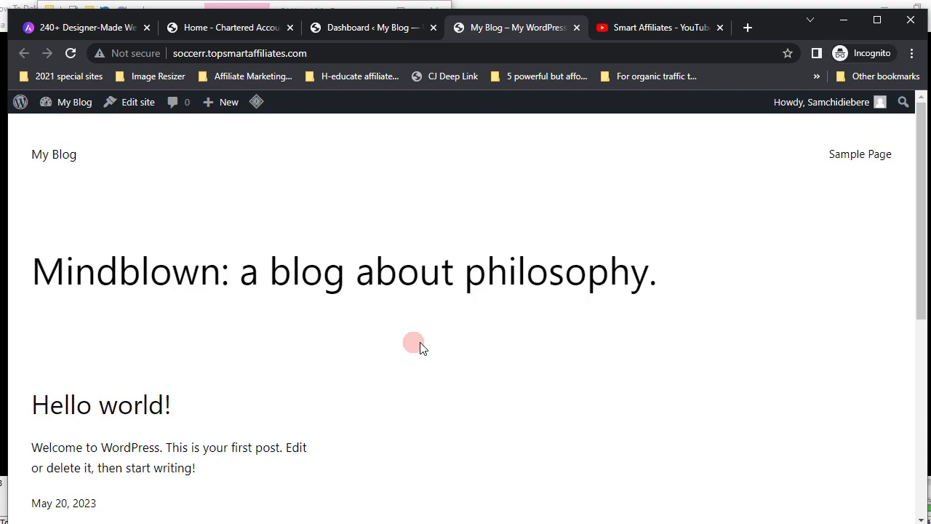
{"action": "scroll", "coordinate": [420, 348], "scroll_direction": "down", "scroll_amount": 5}
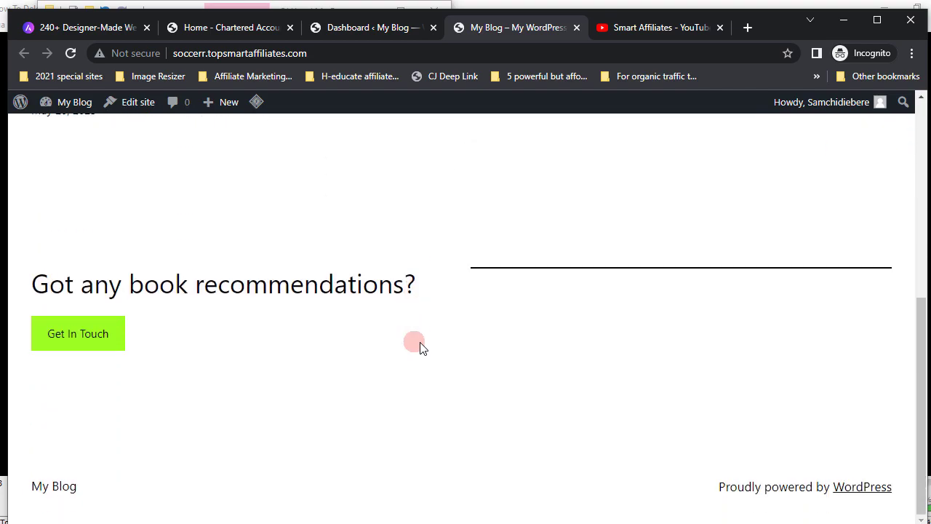
{"action": "scroll", "coordinate": [418, 347], "scroll_direction": "up", "scroll_amount": 6}
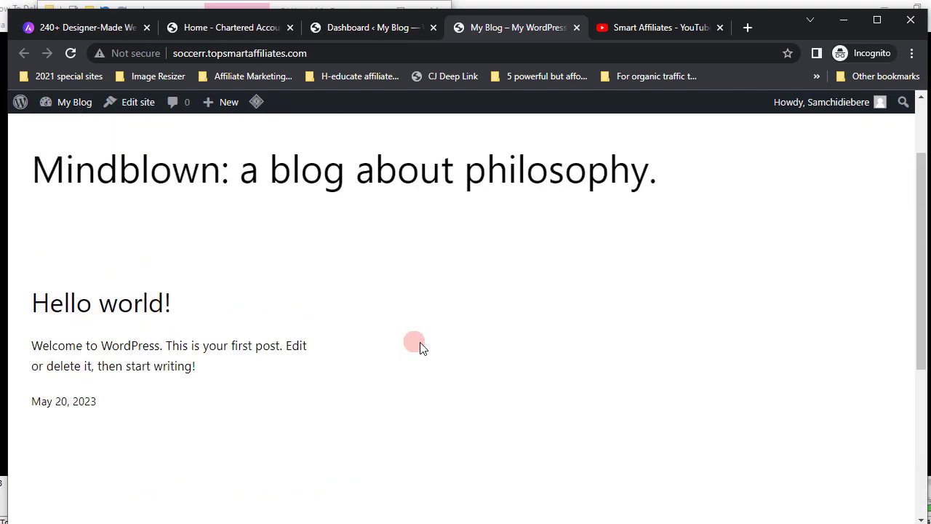
- Compare with the Chartered Accountant demo from its top, then go back to the Dashboard tab
{"action": "left_click", "coordinate": [195, 26]}
{"action": "scroll", "coordinate": [342, 359], "scroll_direction": "up", "scroll_amount": 5}
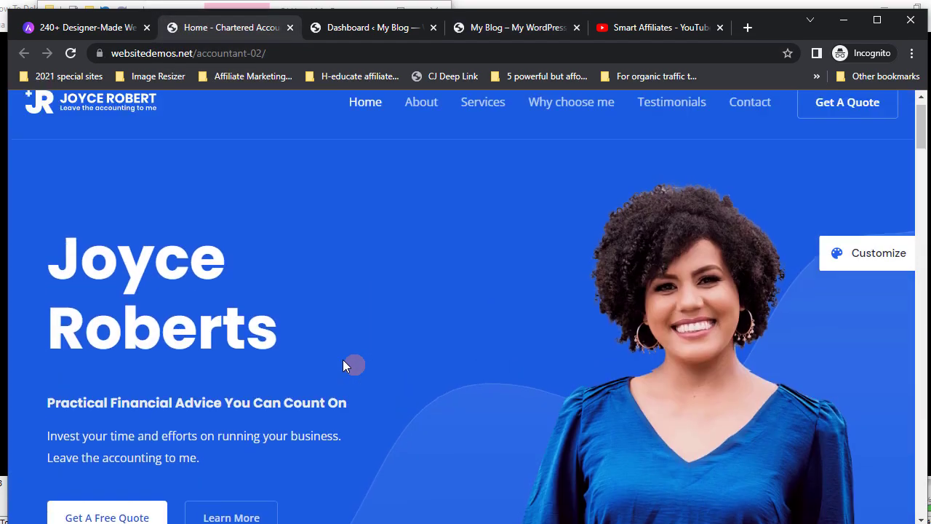
{"action": "left_click", "coordinate": [370, 28]}
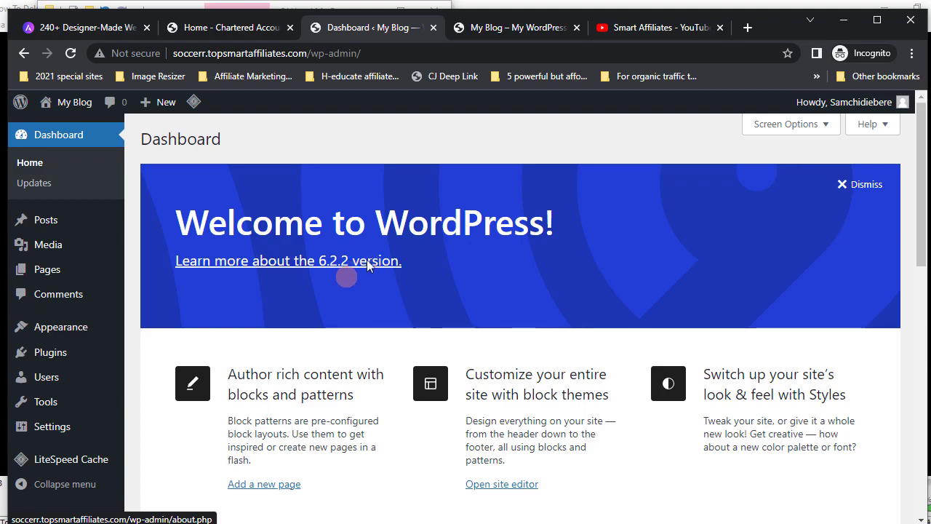
{"action": "left_click", "coordinate": [369, 261]}
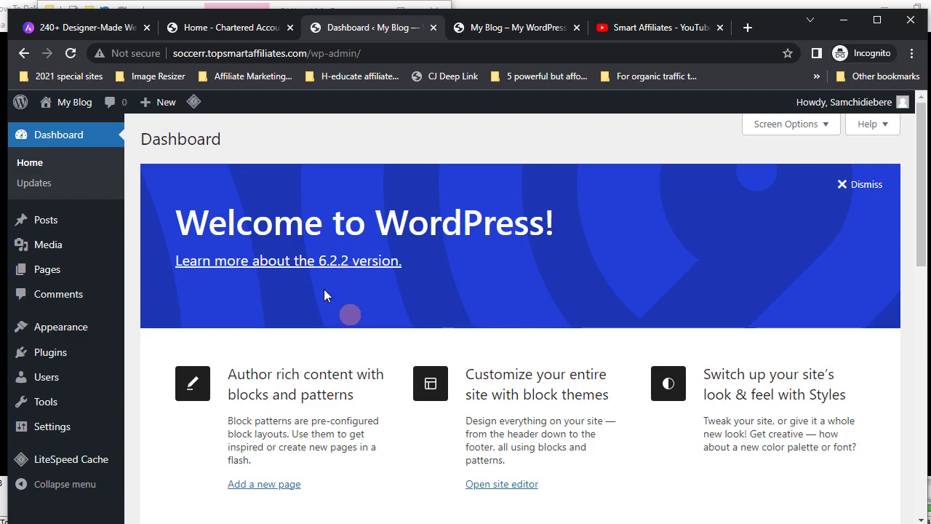
{"action": "mouse_move", "coordinate": [72, 104]}
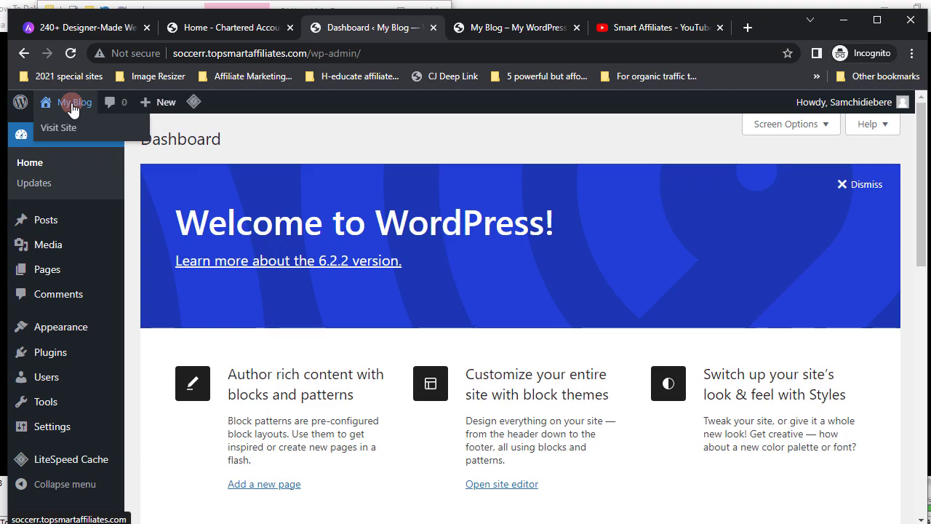
{"action": "left_click", "coordinate": [72, 106]}
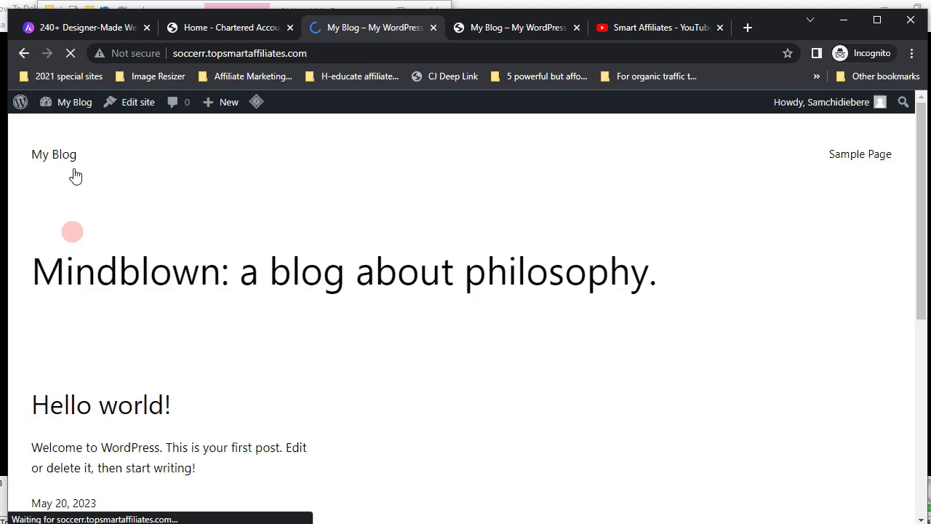
{"action": "left_click", "coordinate": [66, 128]}
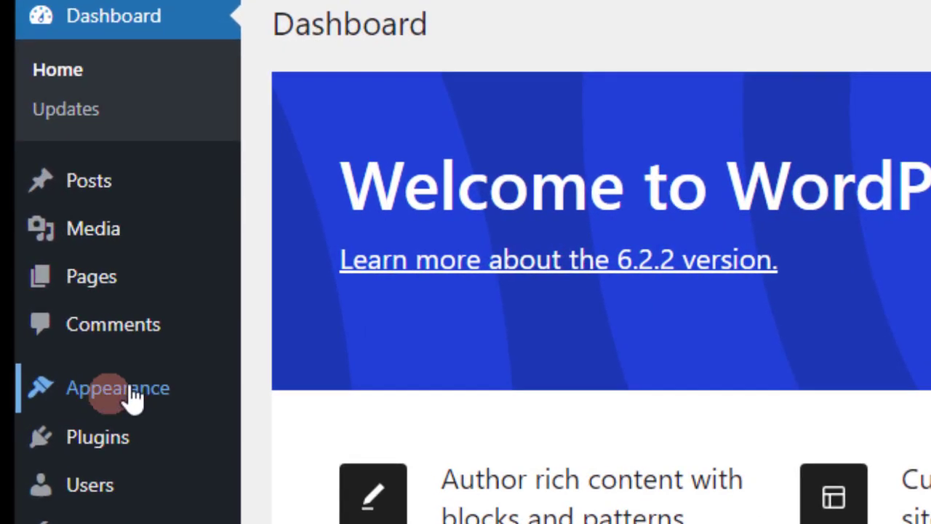
{"action": "mouse_move", "coordinate": [138, 402]}
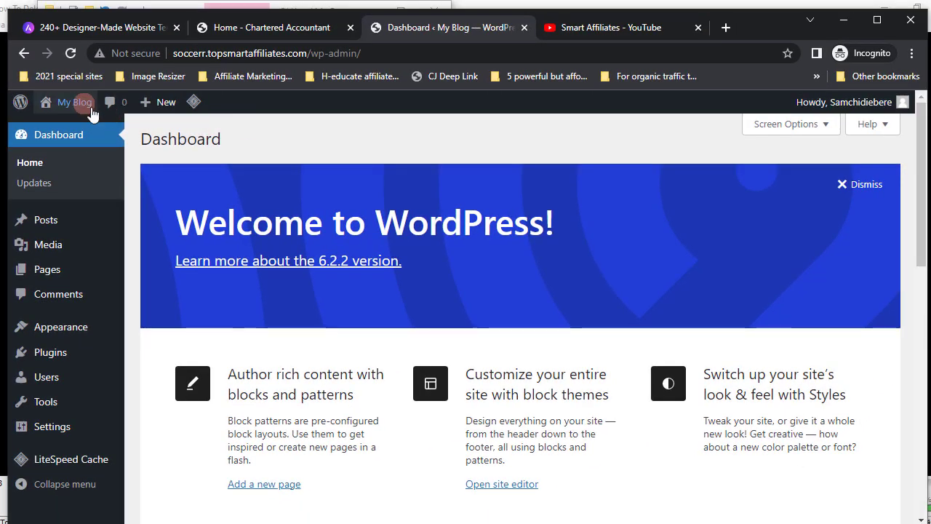
{"action": "mouse_move", "coordinate": [92, 114]}
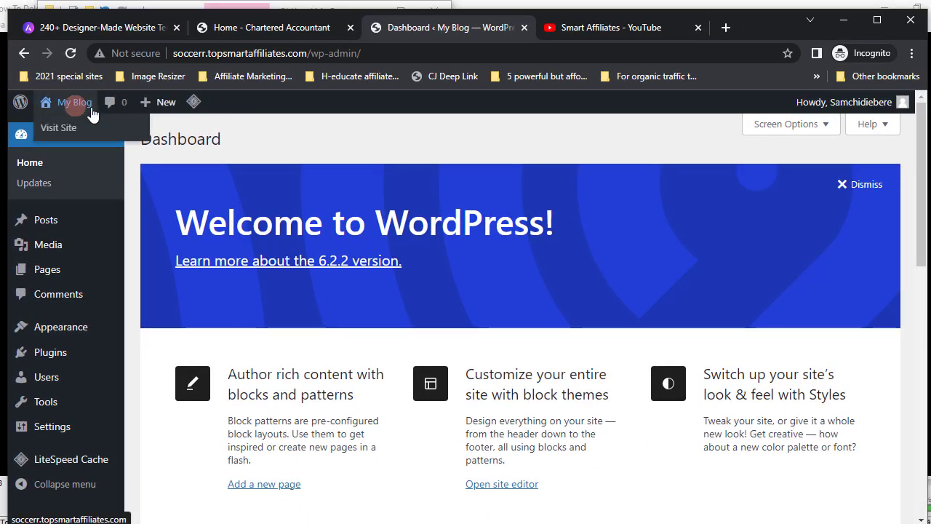
{"action": "right_click", "coordinate": [65, 128]}
{"action": "left_click", "coordinate": [99, 140]}
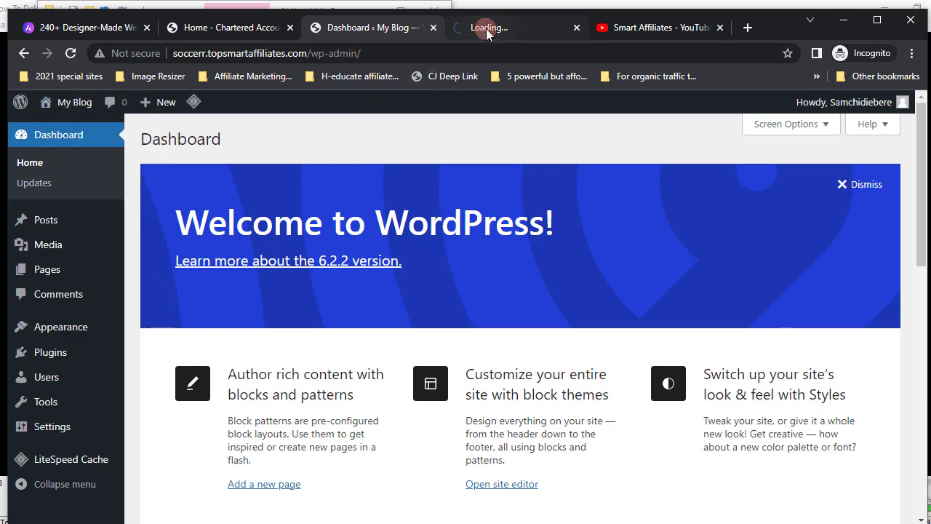
{"action": "left_click", "coordinate": [489, 27]}
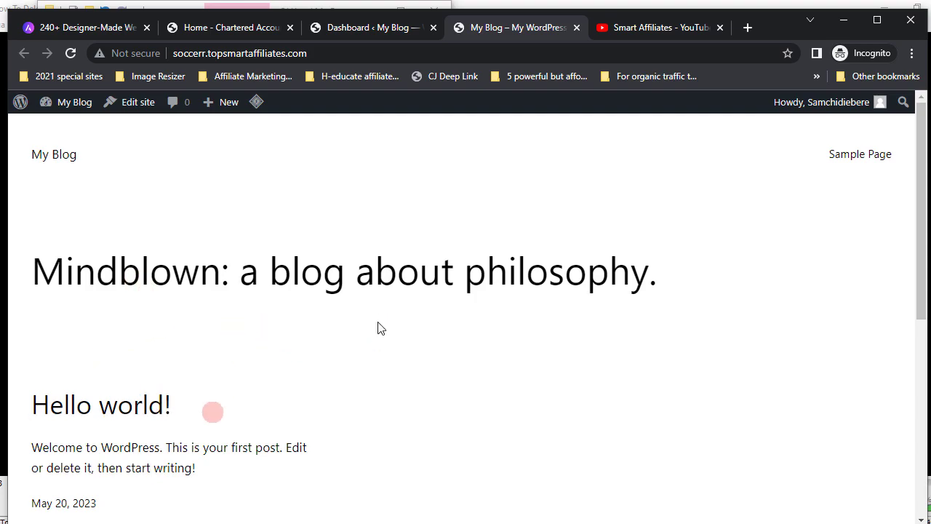
{"action": "left_click", "coordinate": [364, 28]}
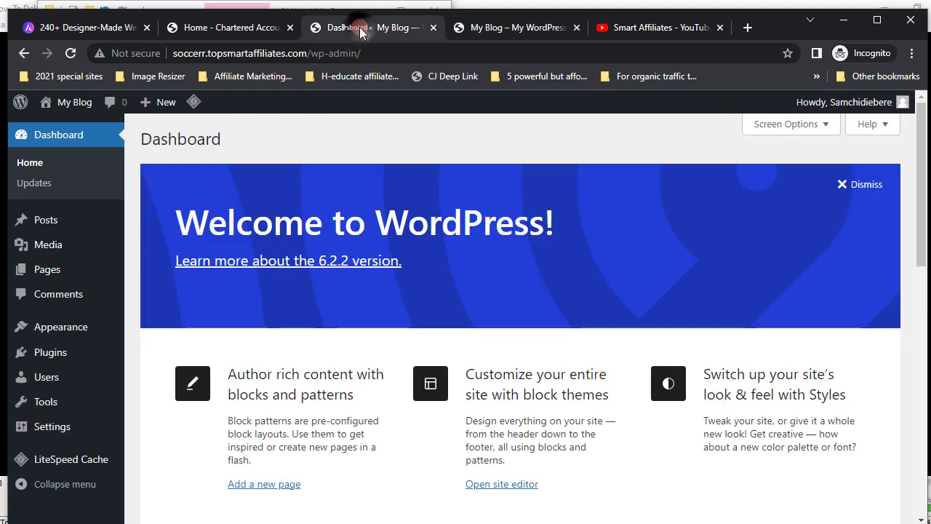
{"action": "mouse_move", "coordinate": [63, 334]}
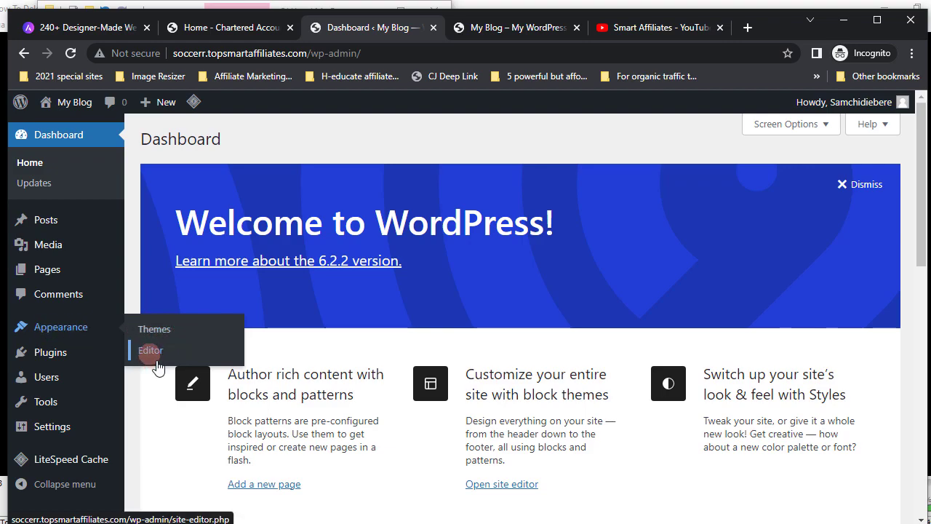
- Open Appearance > Themes, briefly check the live blog, then go to the Add Themes page
{"action": "left_click", "coordinate": [154, 333]}
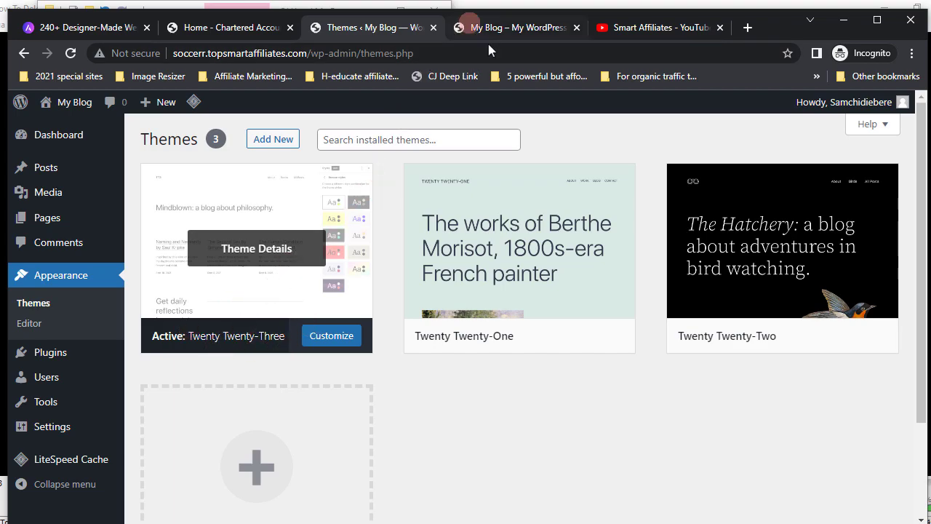
{"action": "left_click", "coordinate": [505, 30]}
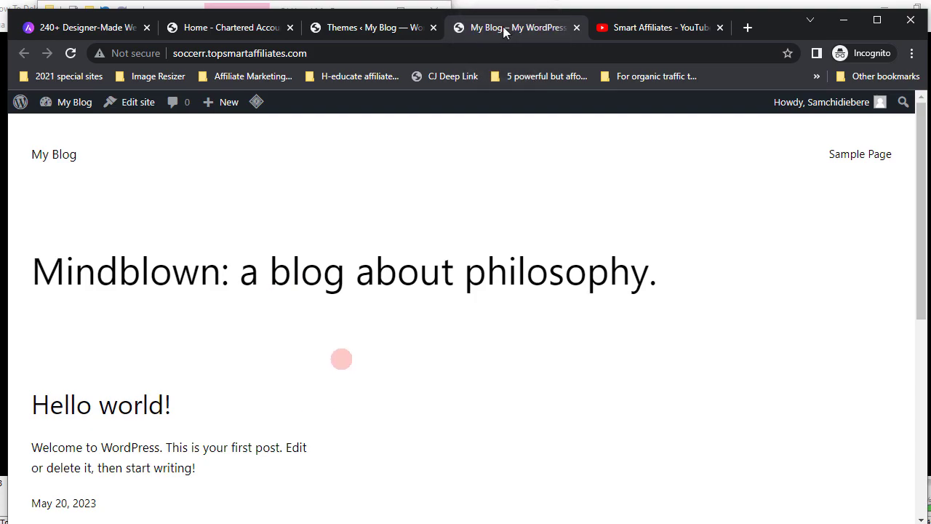
{"action": "left_click", "coordinate": [356, 36]}
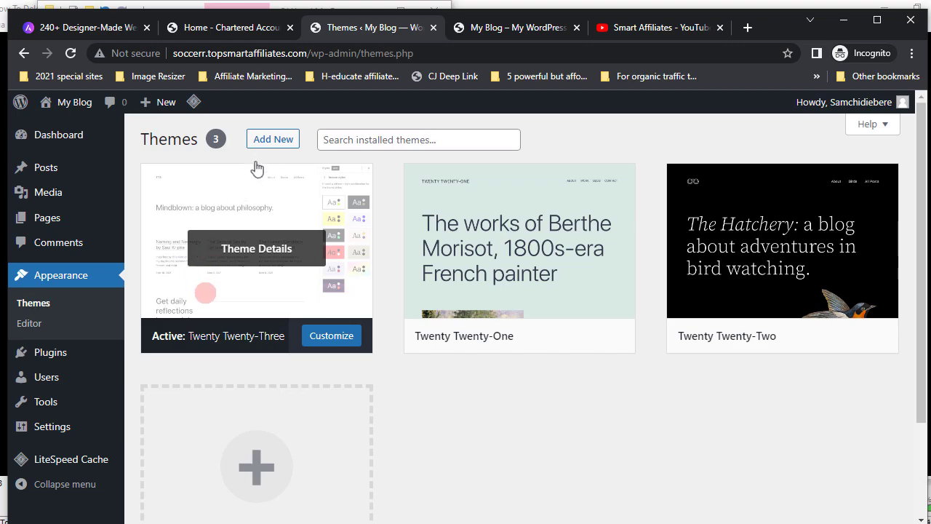
{"action": "left_click", "coordinate": [271, 143]}
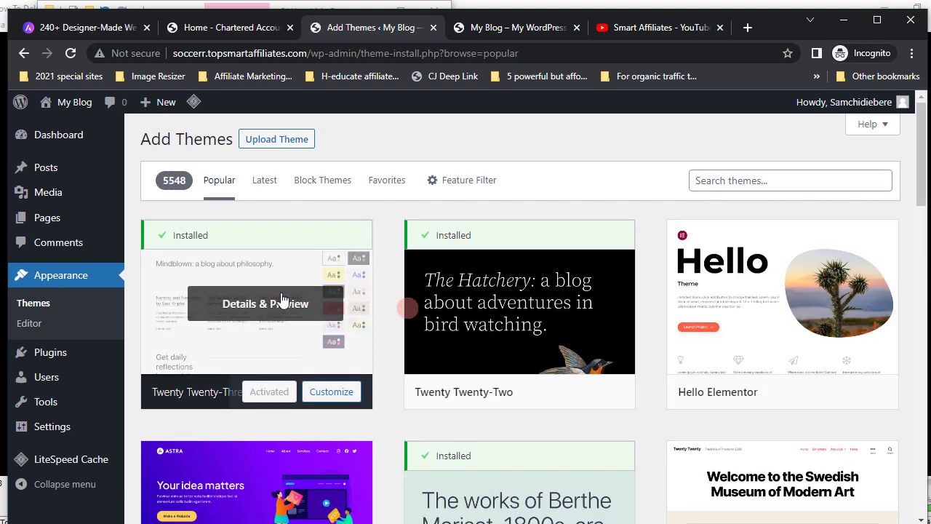
- Search the theme directory for Astra, install it and activate it
{"action": "left_click", "coordinate": [715, 179]}
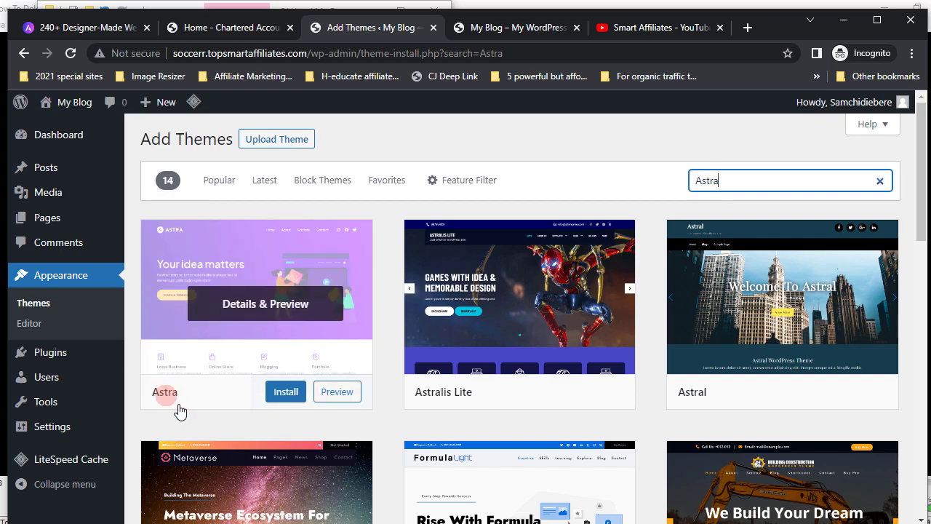
{"action": "left_click", "coordinate": [286, 392]}
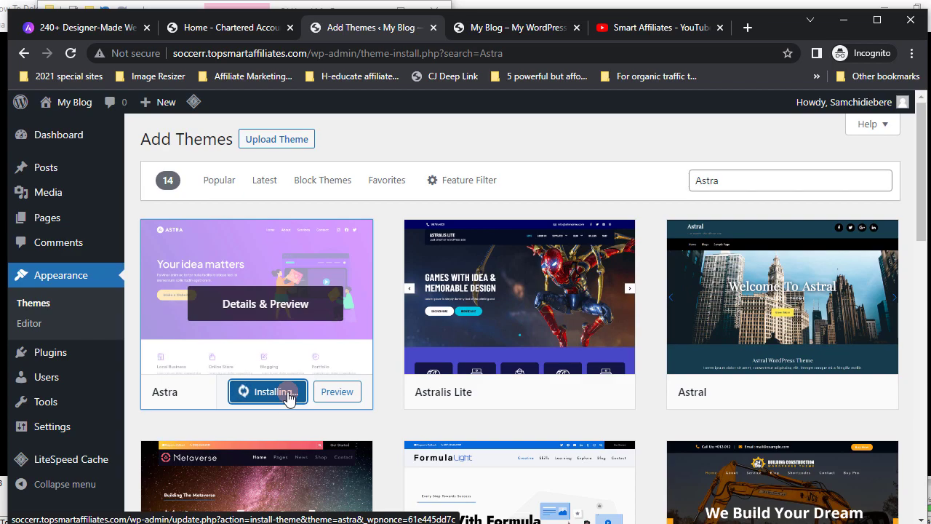
{"action": "left_click", "coordinate": [266, 391]}
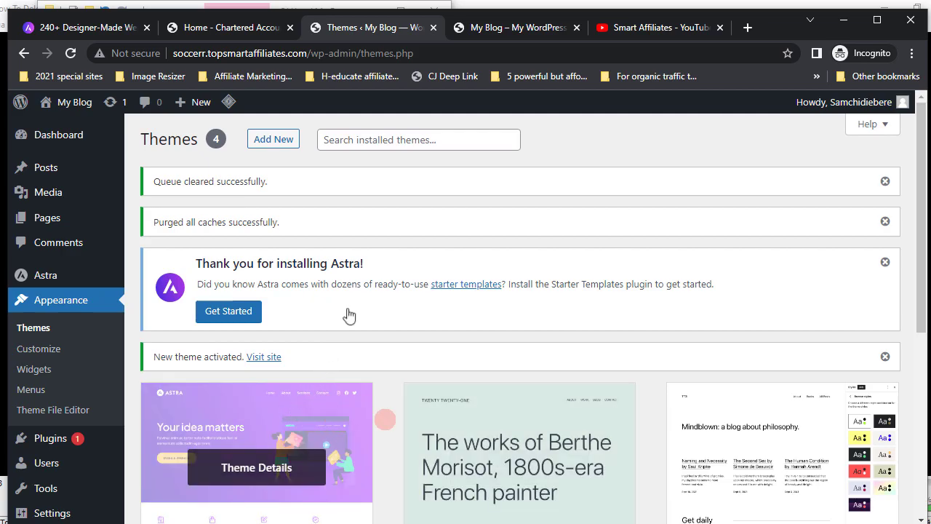
- Reload the live blog to see Astra applied, then install and activate Starter Templates via Get Started
{"action": "left_click", "coordinate": [500, 30]}
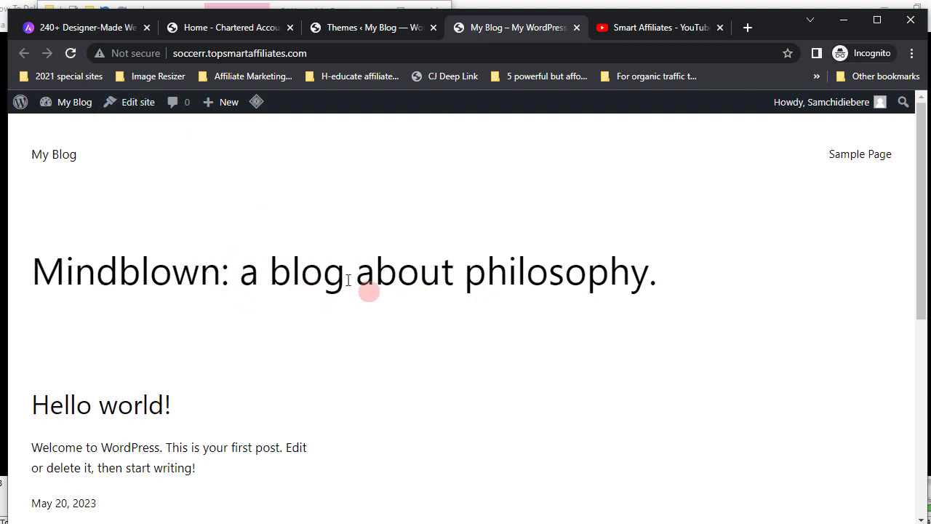
{"action": "left_click", "coordinate": [69, 53]}
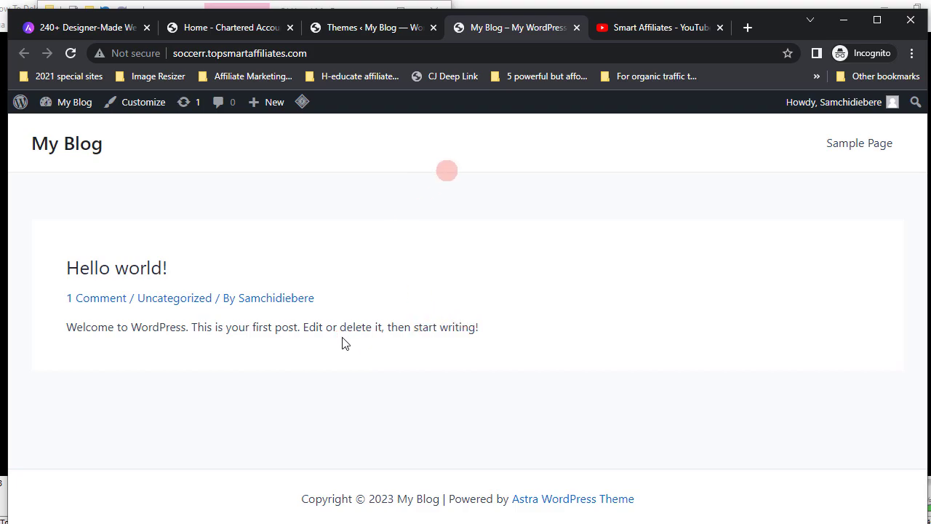
{"action": "left_click", "coordinate": [368, 30]}
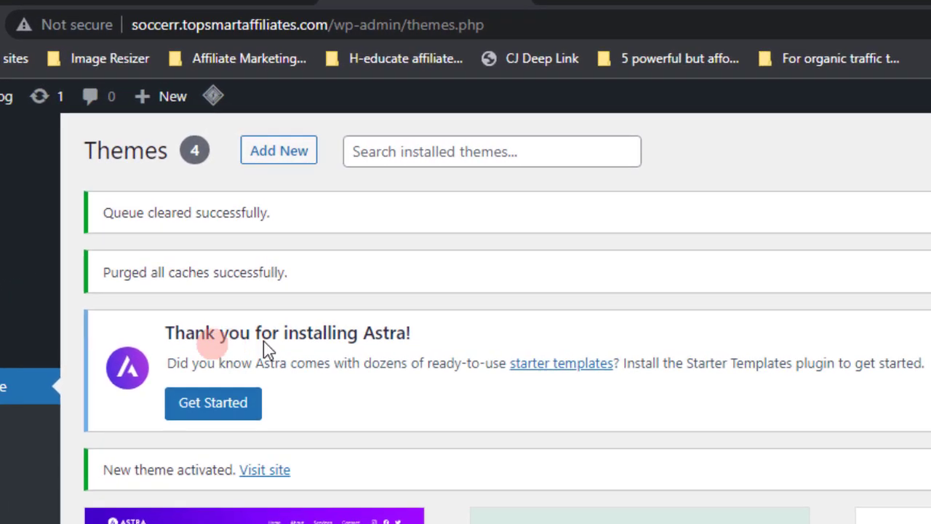
{"action": "left_click", "coordinate": [215, 398]}
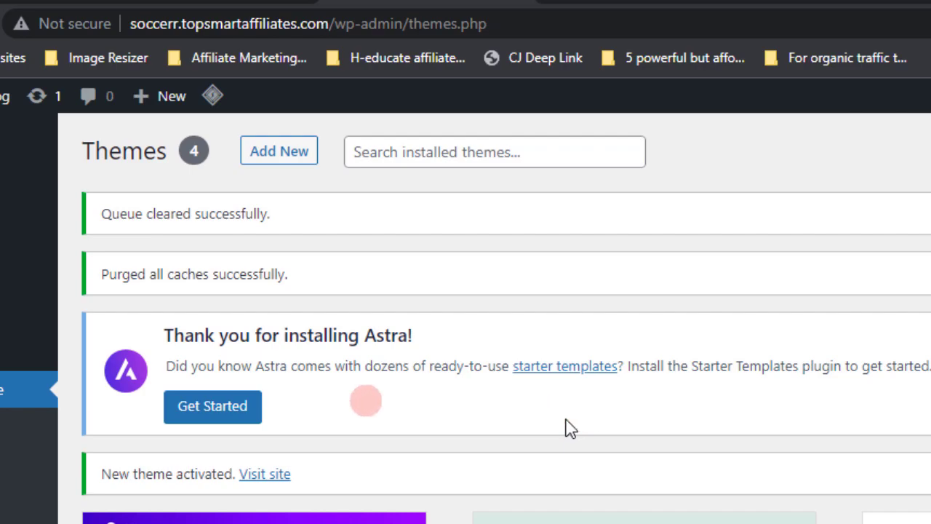
{"action": "left_click", "coordinate": [210, 407]}
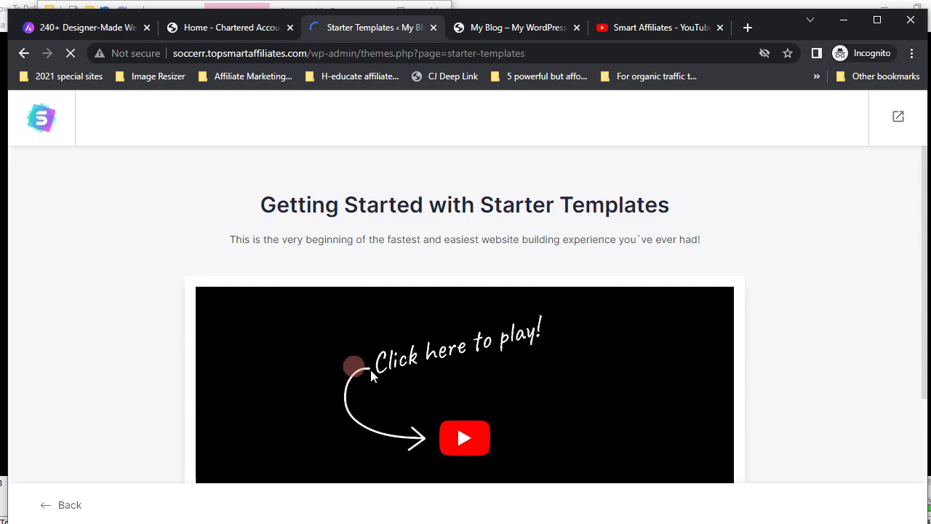
- Play the Starter Templates intro video, then choose Build Your Website Now
{"action": "scroll", "coordinate": [370, 369], "scroll_direction": "down", "scroll_amount": 2}
{"action": "scroll", "coordinate": [370, 372], "scroll_direction": "up", "scroll_amount": 2}
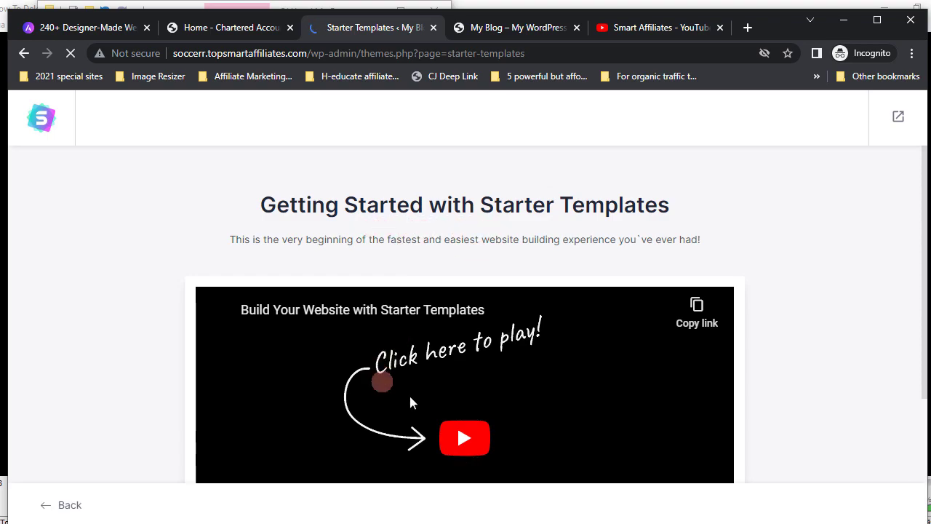
{"action": "scroll", "coordinate": [410, 396], "scroll_direction": "down", "scroll_amount": 1}
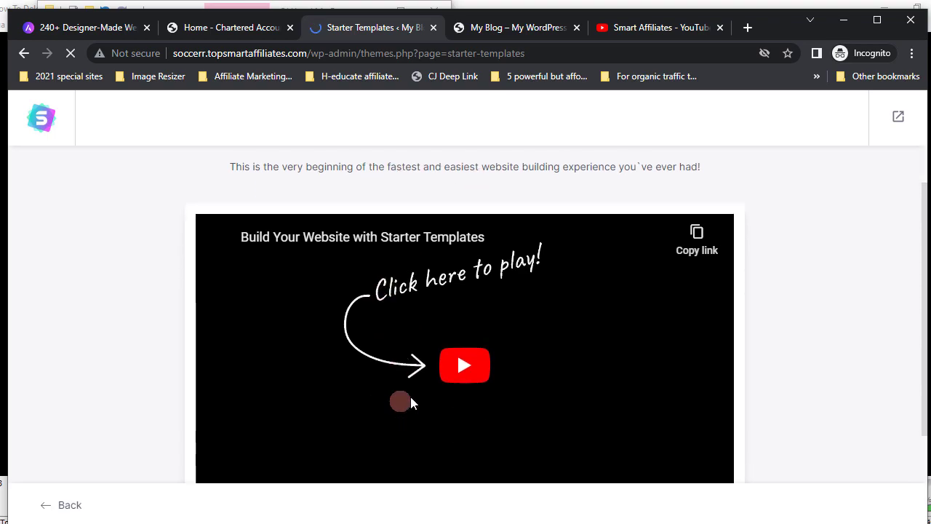
{"action": "left_click", "coordinate": [466, 362]}
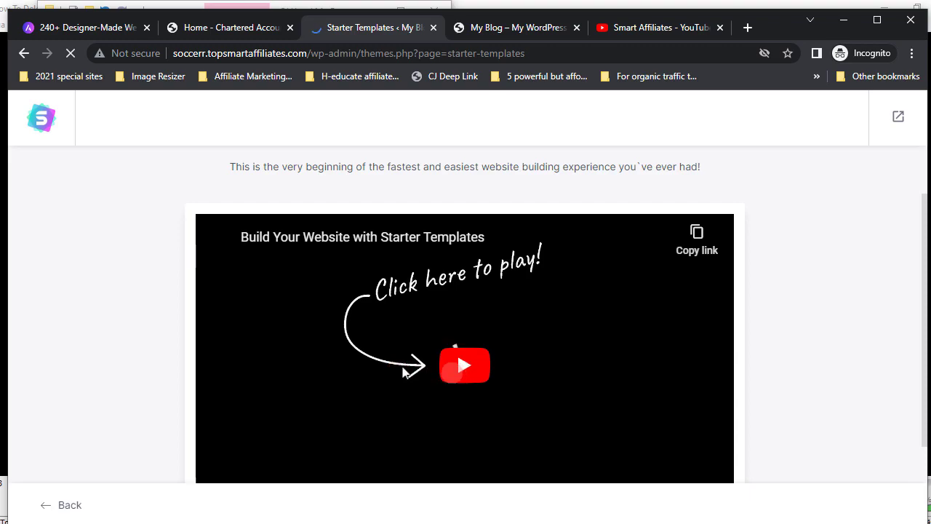
{"action": "scroll", "coordinate": [337, 372], "scroll_direction": "down", "scroll_amount": 2}
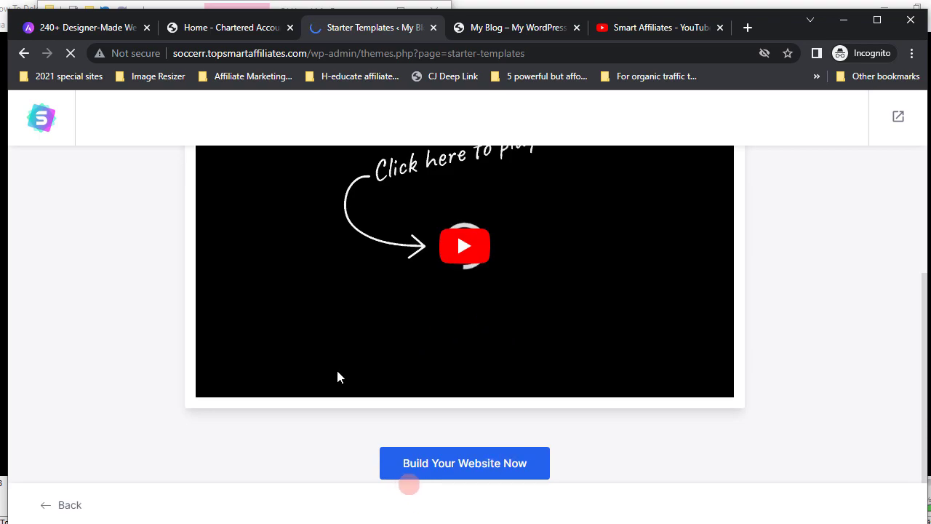
{"action": "left_click", "coordinate": [465, 463]}
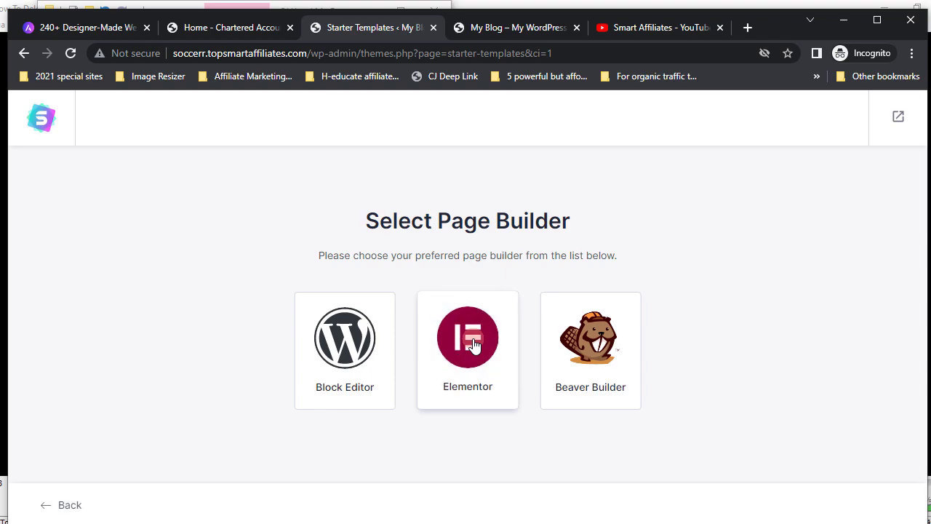
- Choose Elementor as the page builder for the starter templates
{"action": "left_click", "coordinate": [474, 345]}
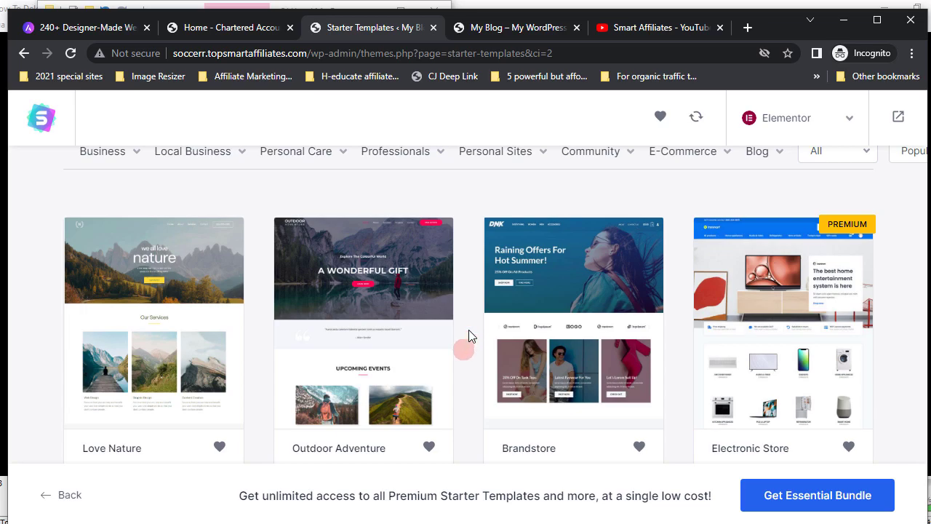
- Scroll through the Elementor starter site designs, free and premium, then back up toward the search box
{"action": "scroll", "coordinate": [468, 331], "scroll_direction": "down", "scroll_amount": 5}
{"action": "scroll", "coordinate": [469, 336], "scroll_direction": "down", "scroll_amount": 1}
{"action": "scroll", "coordinate": [468, 336], "scroll_direction": "up", "scroll_amount": 10}
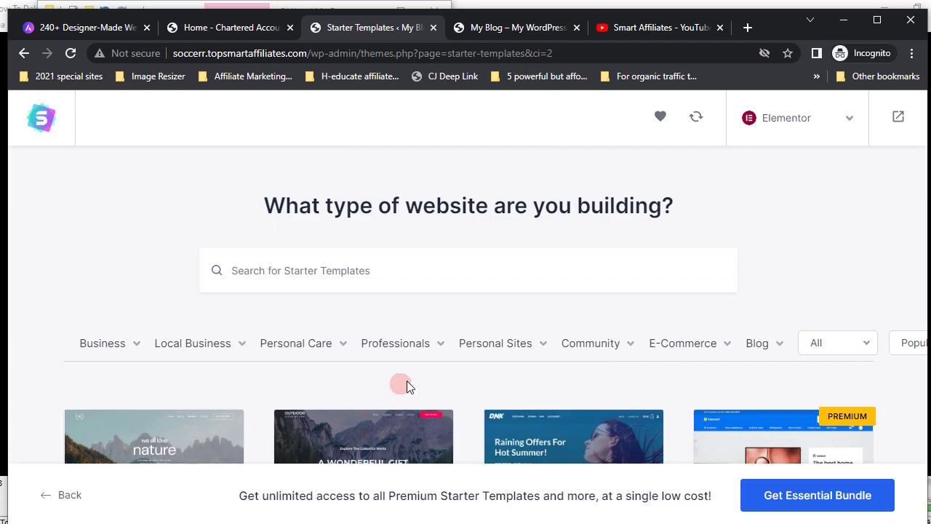
{"action": "scroll", "coordinate": [406, 380], "scroll_direction": "down", "scroll_amount": 6}
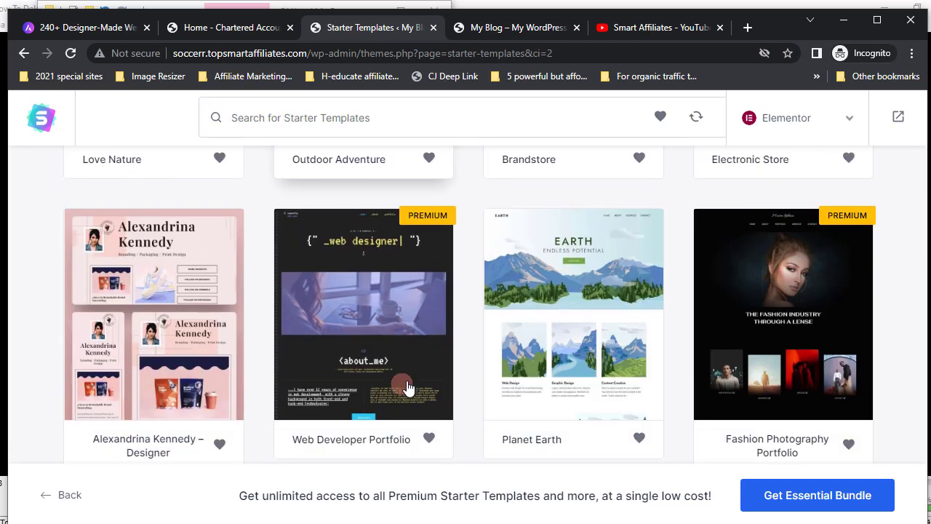
{"action": "scroll", "coordinate": [407, 387], "scroll_direction": "down", "scroll_amount": 9}
{"action": "scroll", "coordinate": [407, 388], "scroll_direction": "down", "scroll_amount": 5}
{"action": "scroll", "coordinate": [407, 388], "scroll_direction": "down", "scroll_amount": 9}
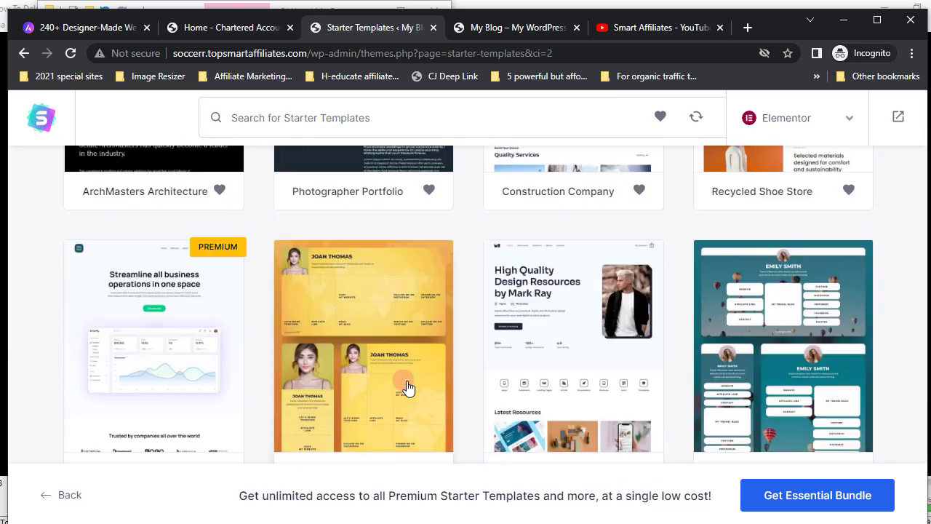
{"action": "scroll", "coordinate": [407, 388], "scroll_direction": "down", "scroll_amount": 15}
{"action": "scroll", "coordinate": [407, 388], "scroll_direction": "up", "scroll_amount": 20}
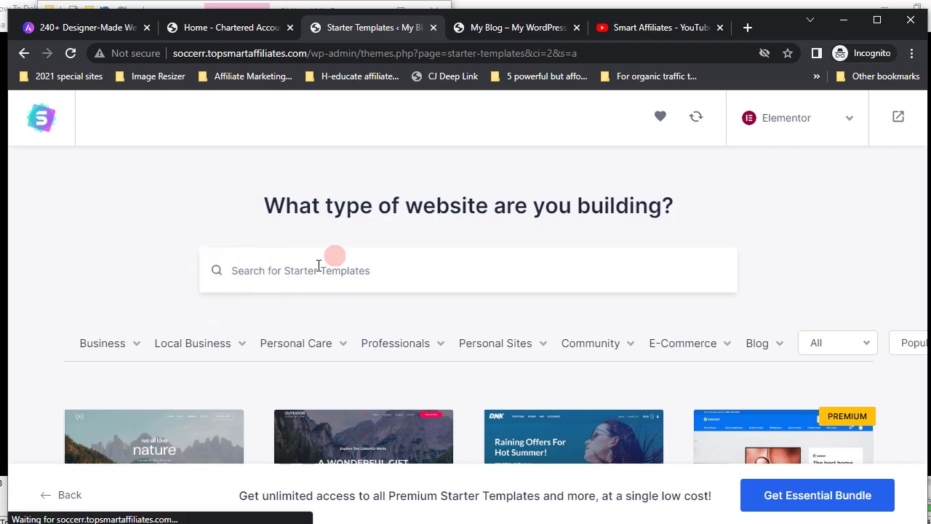
- Search the starter templates for 'accountant' and browse the matching results
{"action": "type", "text": "c"}
{"action": "type", "text": "o"}
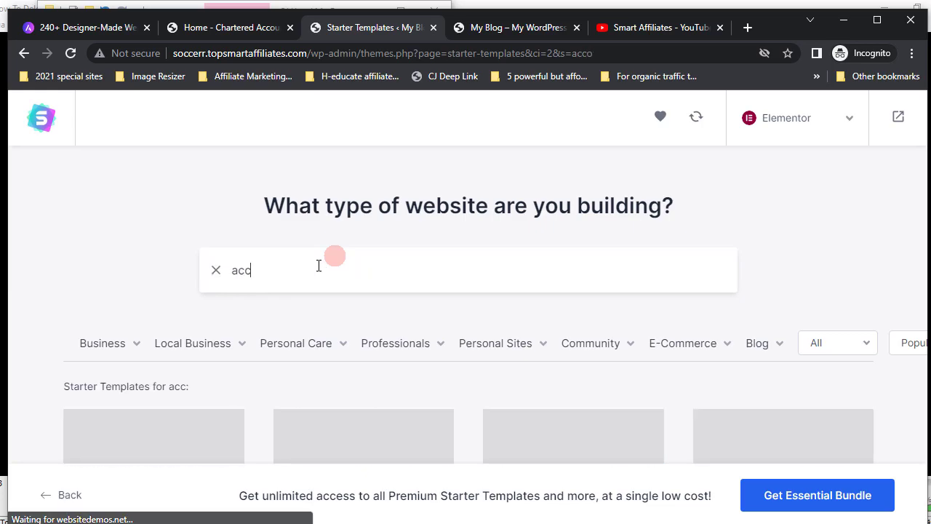
{"action": "type", "text": "u"}
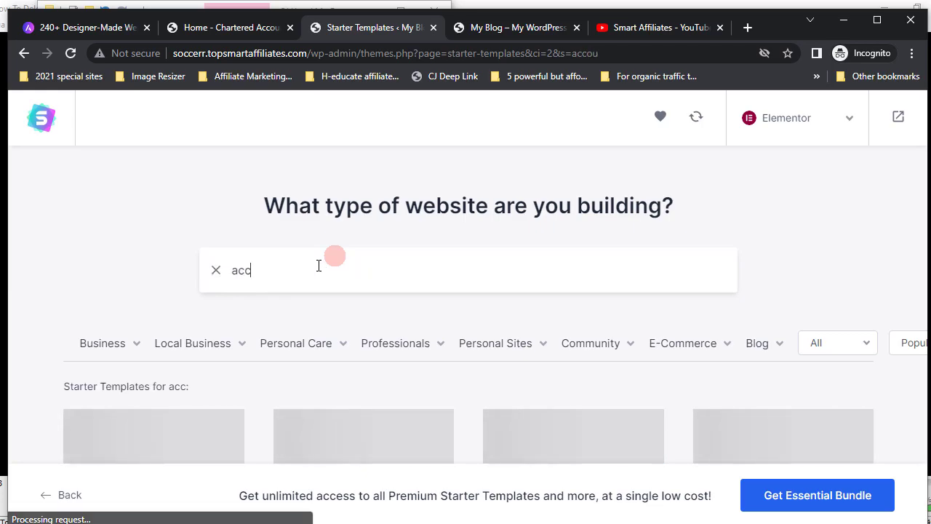
{"action": "type", "text": "ntant"}
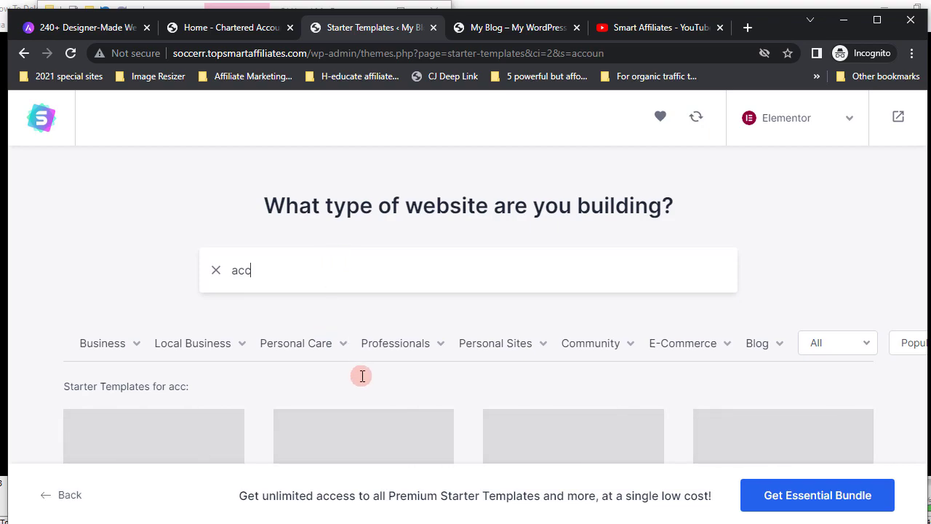
{"action": "scroll", "coordinate": [361, 376], "scroll_direction": "down", "scroll_amount": 5}
{"action": "scroll", "coordinate": [347, 391], "scroll_direction": "down", "scroll_amount": 2}
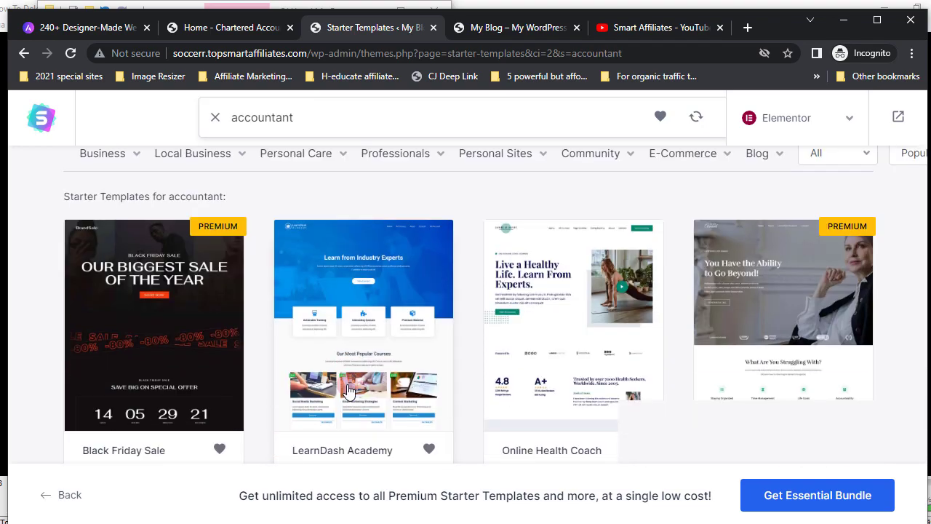
{"action": "scroll", "coordinate": [347, 390], "scroll_direction": "down", "scroll_amount": 4}
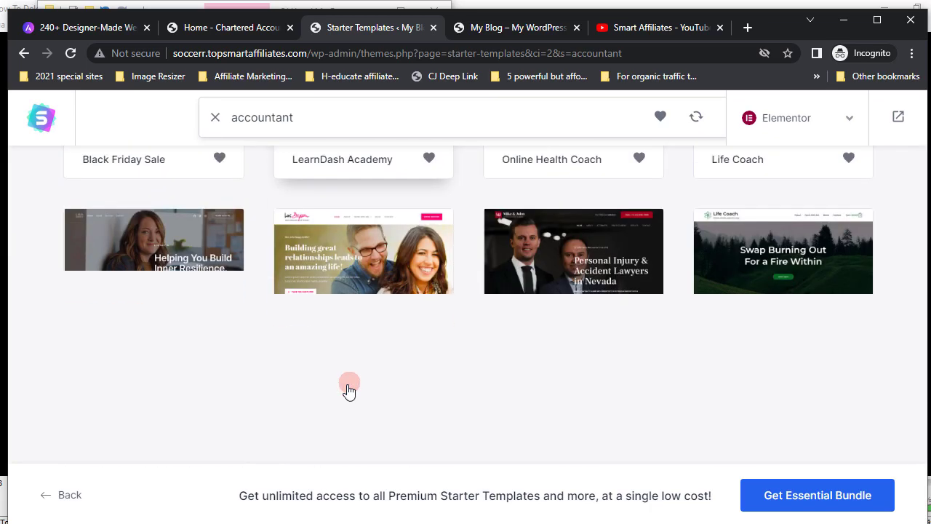
{"action": "scroll", "coordinate": [348, 391], "scroll_direction": "up", "scroll_amount": 8}
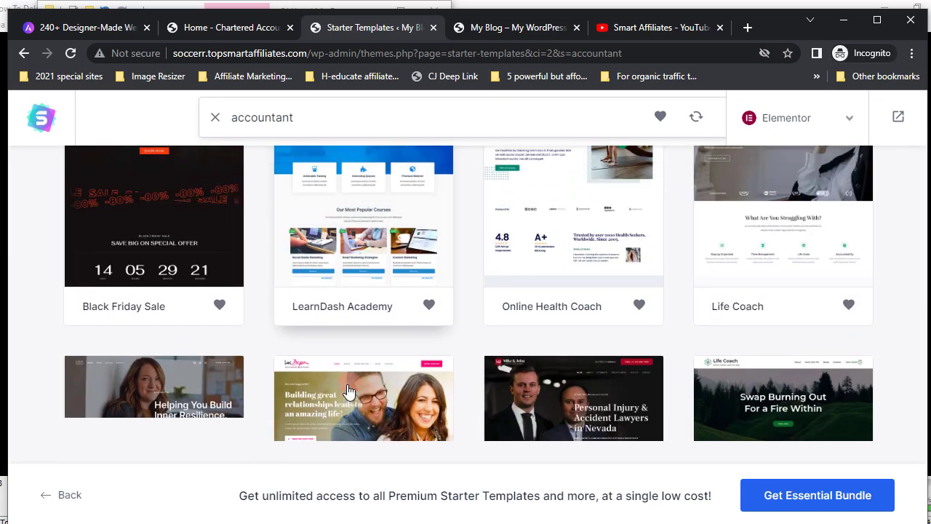
{"action": "scroll", "coordinate": [348, 390], "scroll_direction": "down", "scroll_amount": 5}
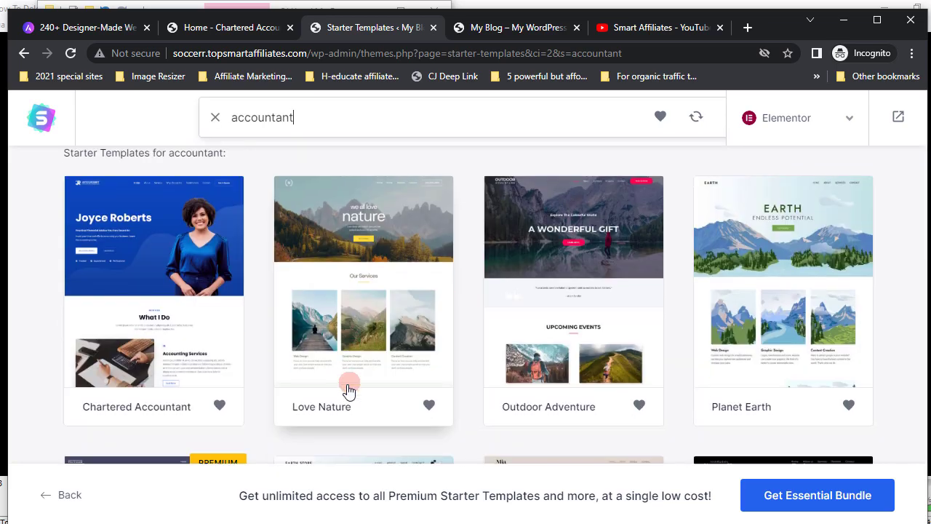
{"action": "scroll", "coordinate": [348, 391], "scroll_direction": "up", "scroll_amount": 3}
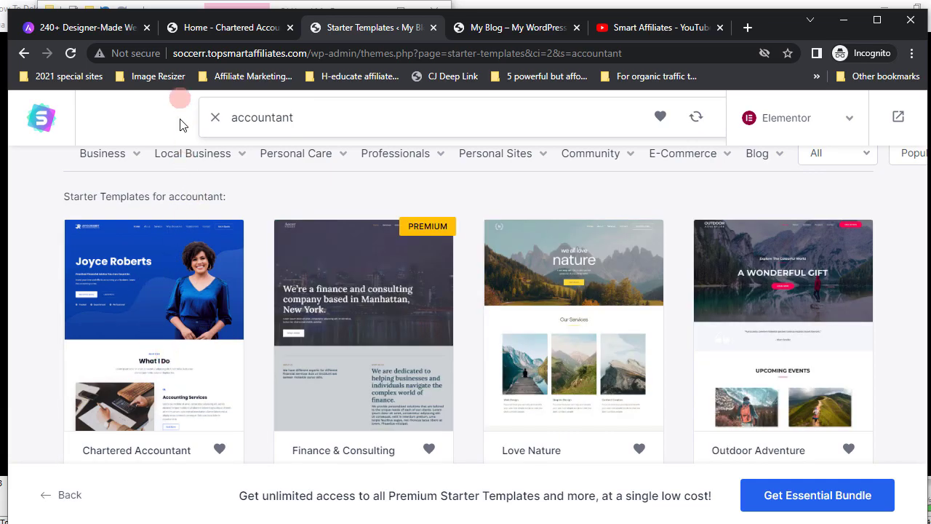
- Compare the results with the Joyce Roberts demo, then pick the Chartered Accountant template
{"action": "left_click", "coordinate": [220, 28]}
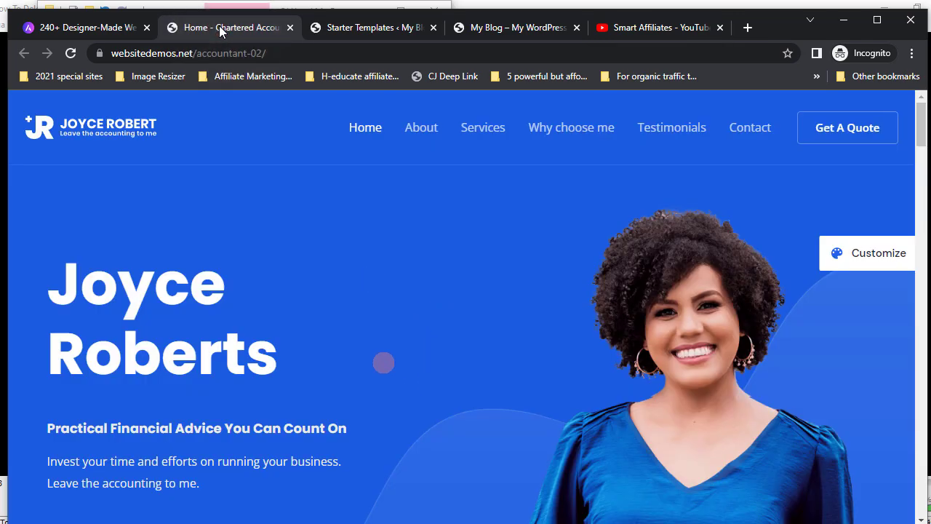
{"action": "left_click", "coordinate": [360, 28]}
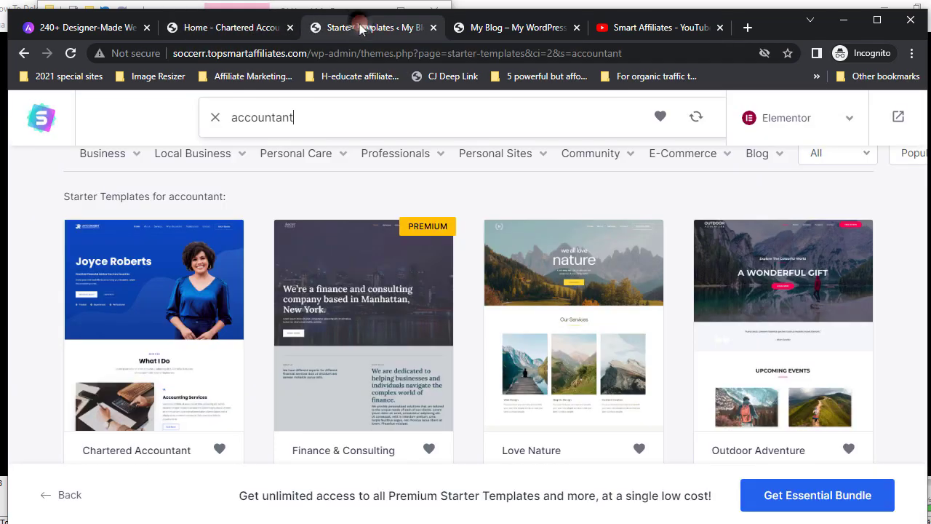
{"action": "left_click", "coordinate": [157, 328]}
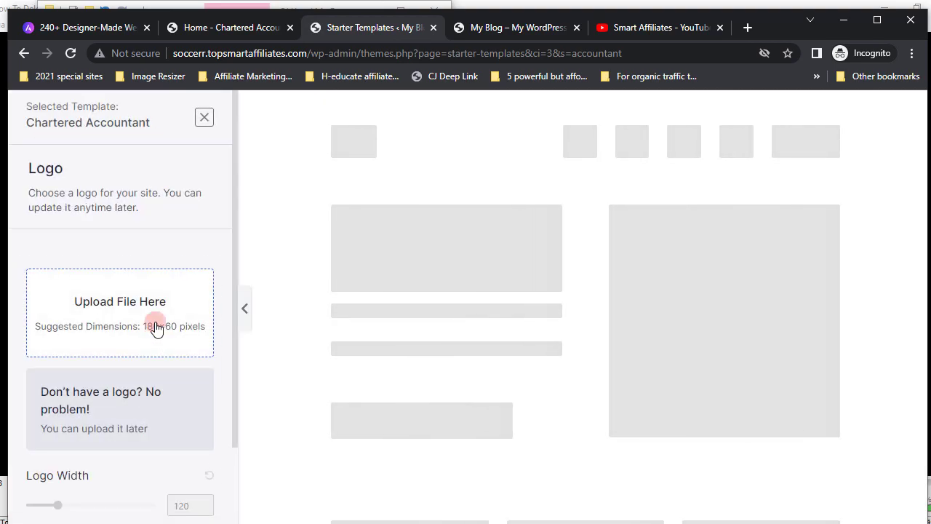
- Skip the Logo step without uploading a site logo
{"action": "left_click", "coordinate": [381, 274]}
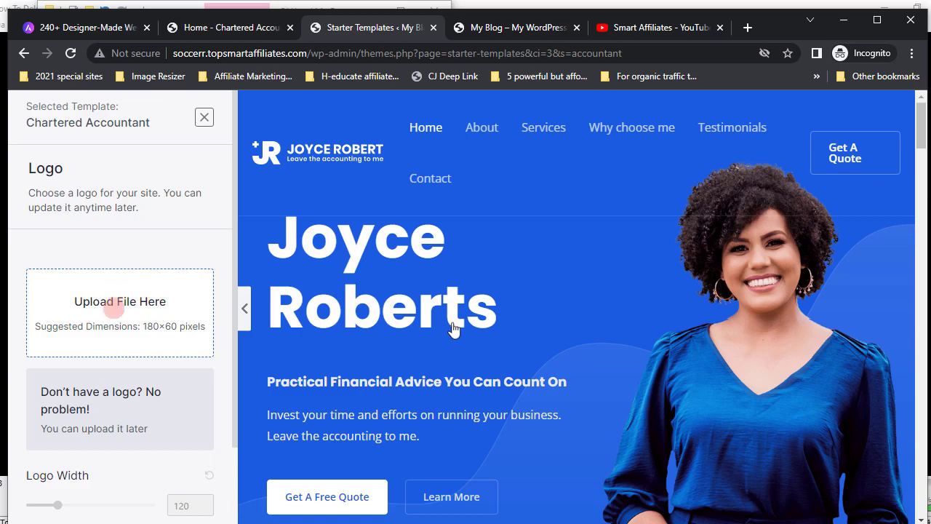
{"action": "scroll", "coordinate": [147, 299], "scroll_direction": "down", "scroll_amount": 2}
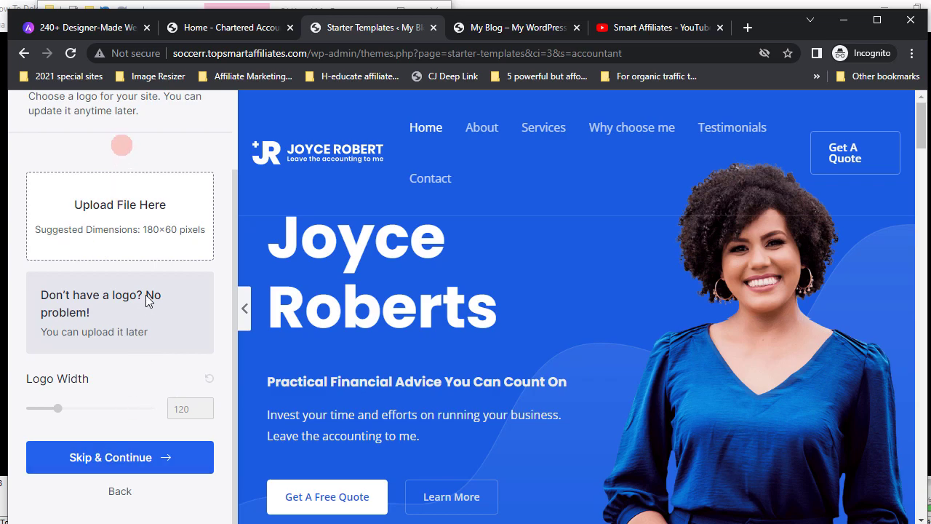
{"action": "left_click", "coordinate": [102, 458]}
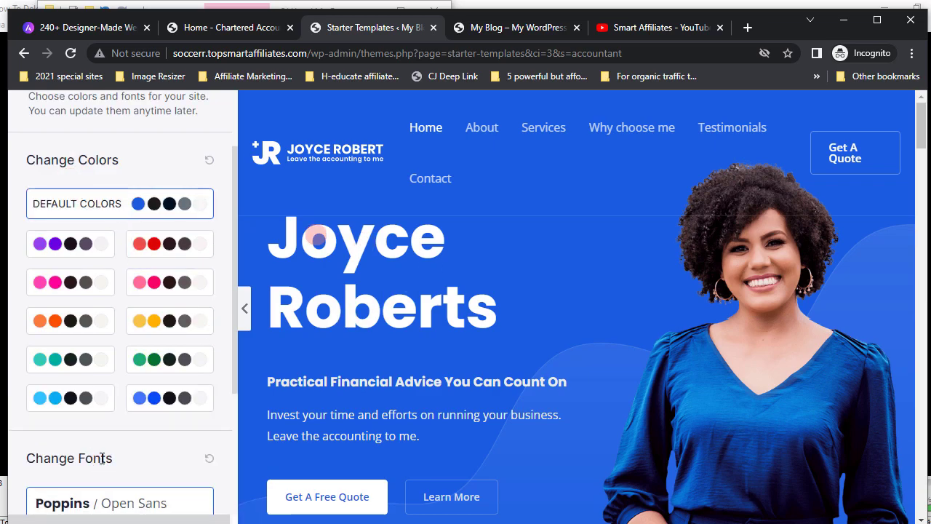
- Preview the purple, orange and pink palettes, then keep default blue with Poppins / Open Sans
{"action": "left_click", "coordinate": [69, 242]}
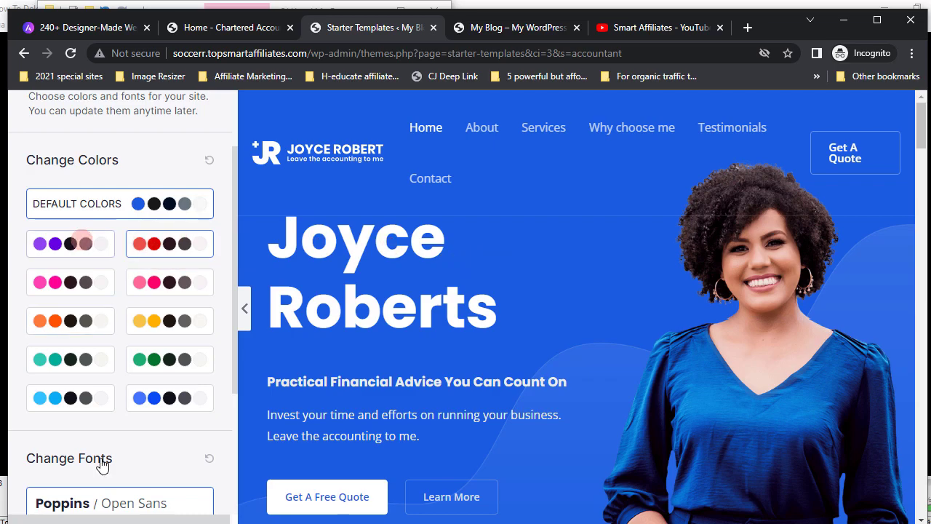
{"action": "left_click", "coordinate": [47, 322]}
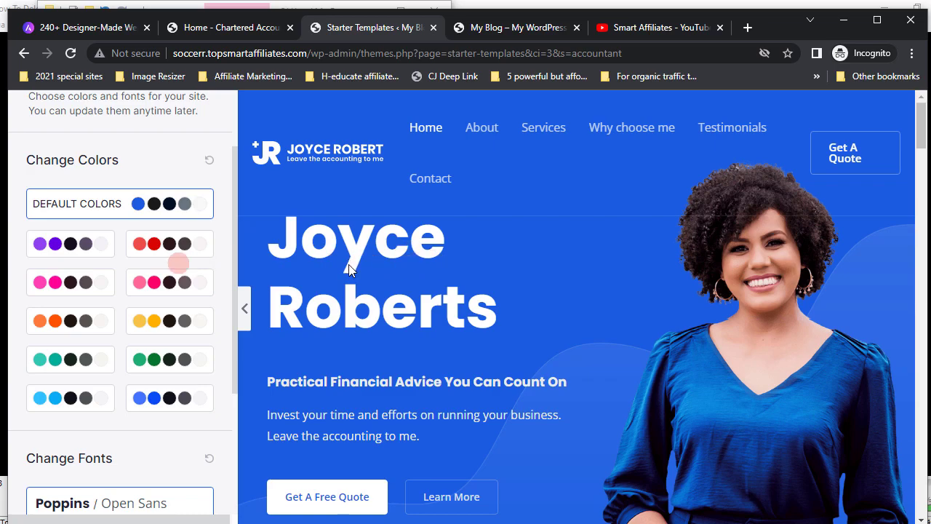
{"action": "left_click", "coordinate": [56, 250]}
{"action": "left_click", "coordinate": [56, 249]}
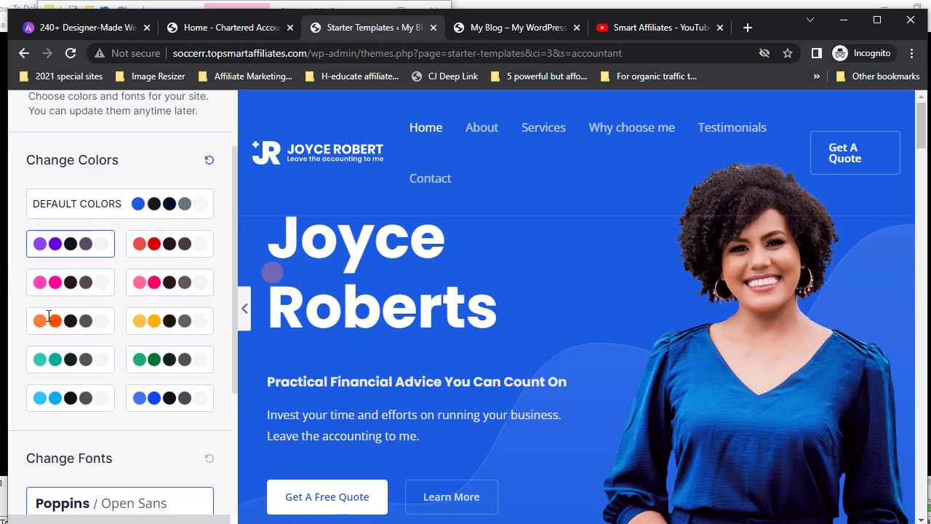
{"action": "left_click", "coordinate": [41, 280]}
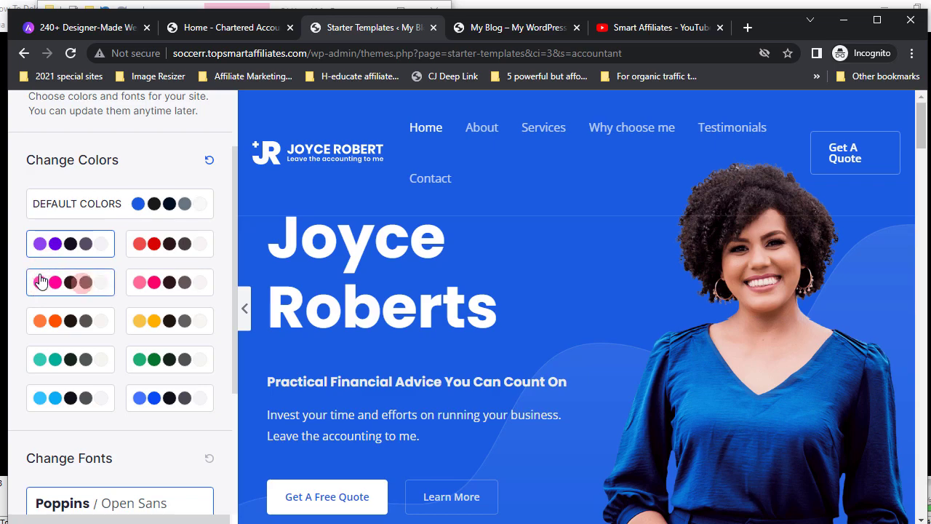
{"action": "left_click", "coordinate": [42, 287]}
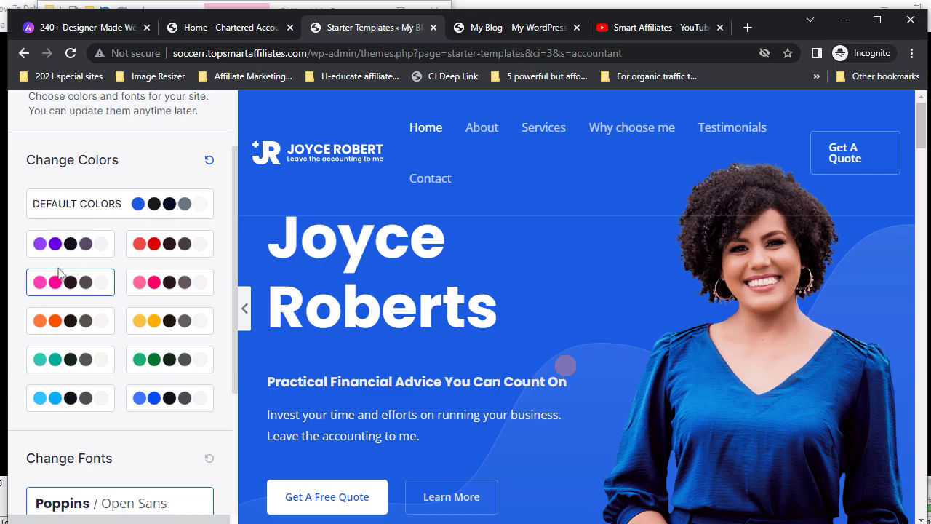
{"action": "left_click", "coordinate": [139, 205]}
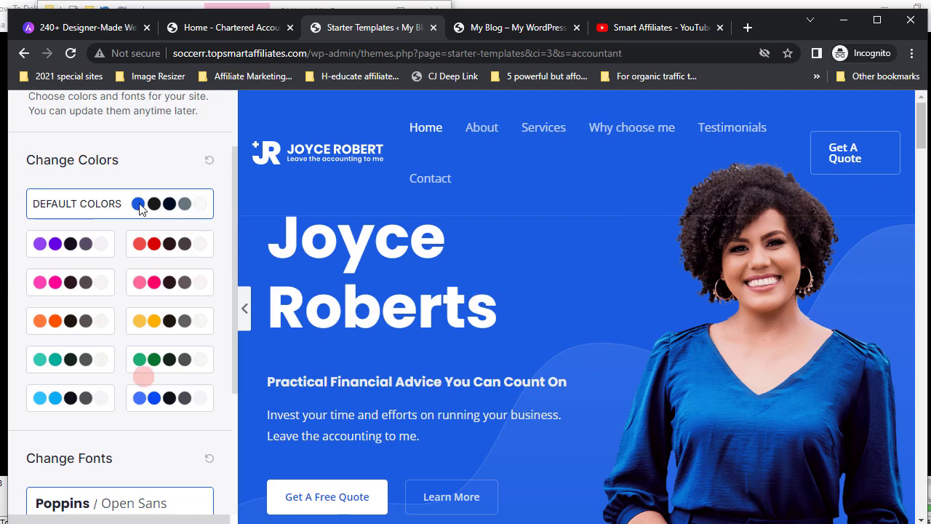
{"action": "scroll", "coordinate": [173, 420], "scroll_direction": "down", "scroll_amount": 3}
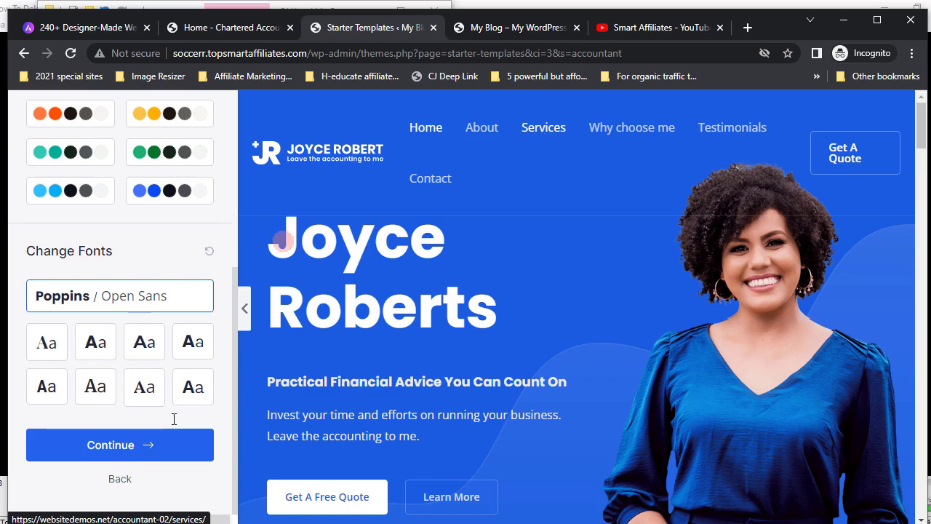
{"action": "left_click", "coordinate": [119, 447]}
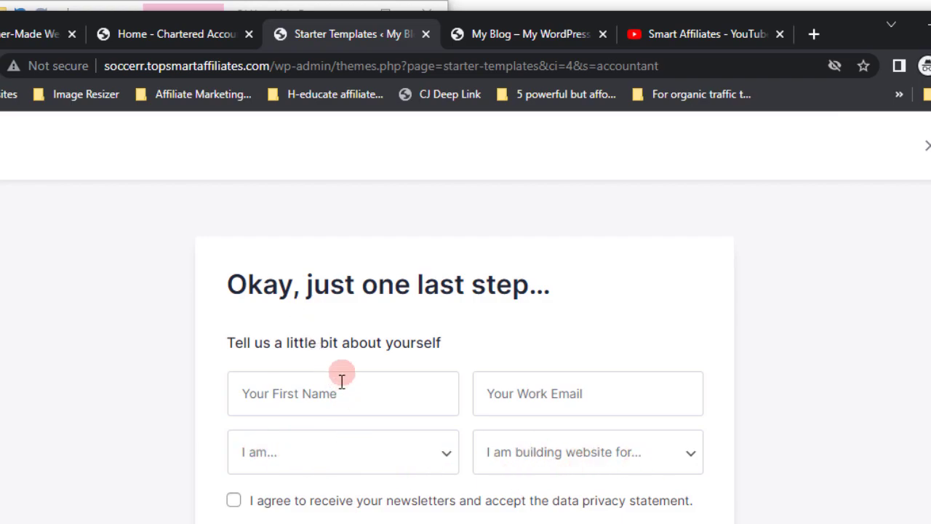
- Submit the 'one last step' form with all Advanced Options left checked
{"action": "scroll", "coordinate": [341, 381], "scroll_direction": "down", "scroll_amount": 1}
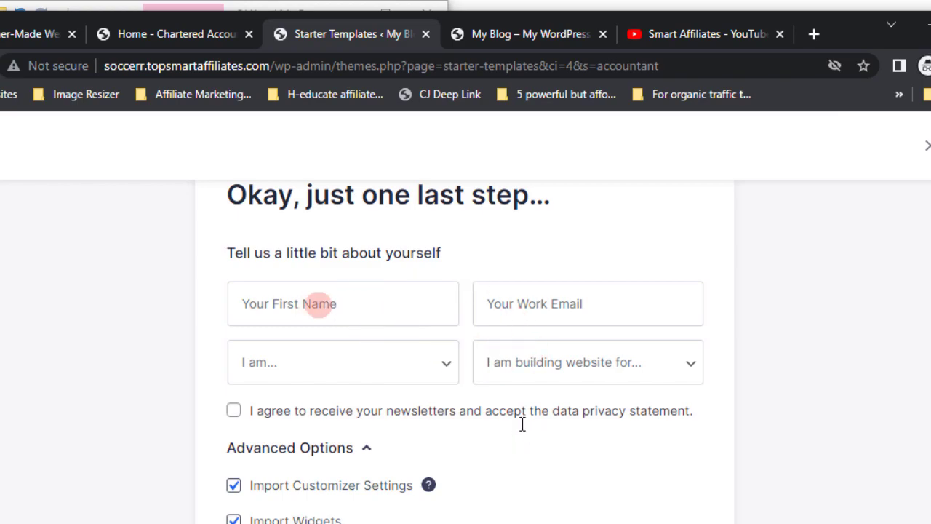
{"action": "scroll", "coordinate": [507, 454], "scroll_direction": "down", "scroll_amount": 2}
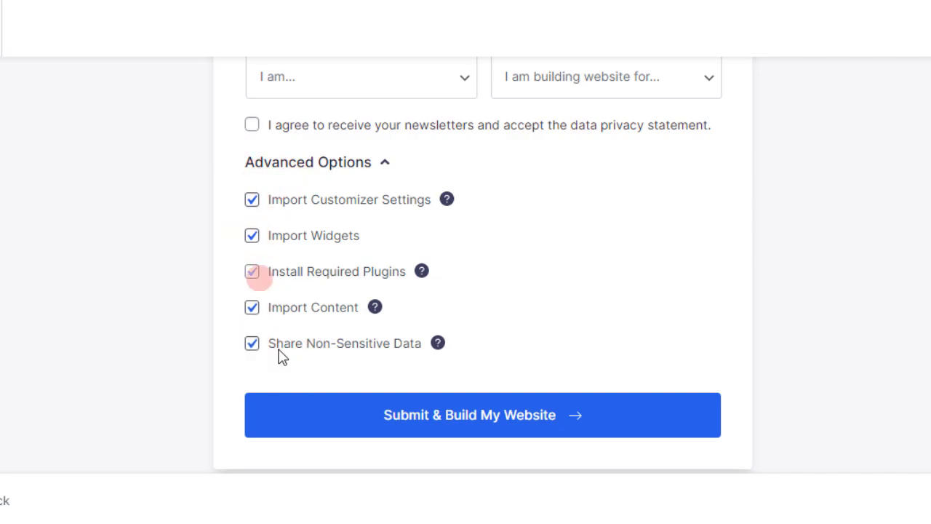
{"action": "left_click", "coordinate": [437, 418]}
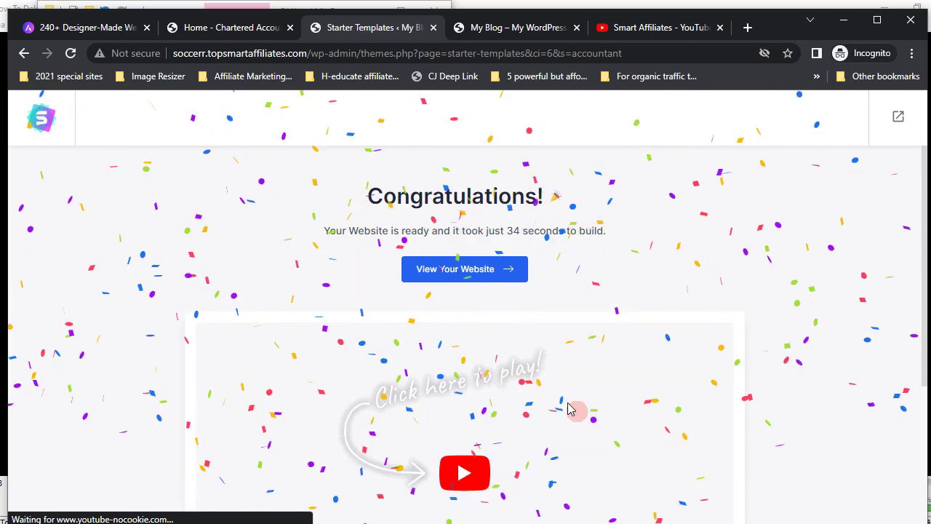
- Scroll the Congratulations page to view the 'Your Website is Ready' video, then back up
{"action": "scroll", "coordinate": [570, 408], "scroll_direction": "down", "scroll_amount": 2}
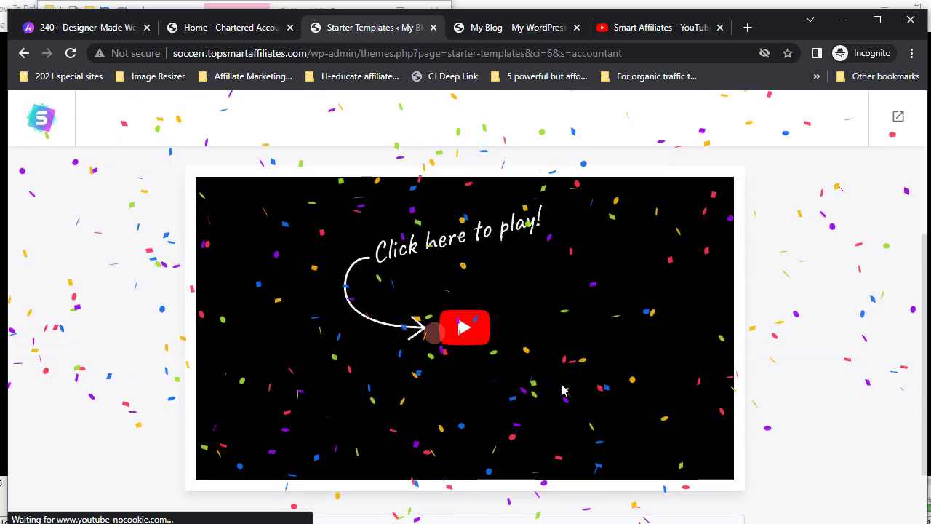
{"action": "scroll", "coordinate": [549, 350], "scroll_direction": "up", "scroll_amount": 2}
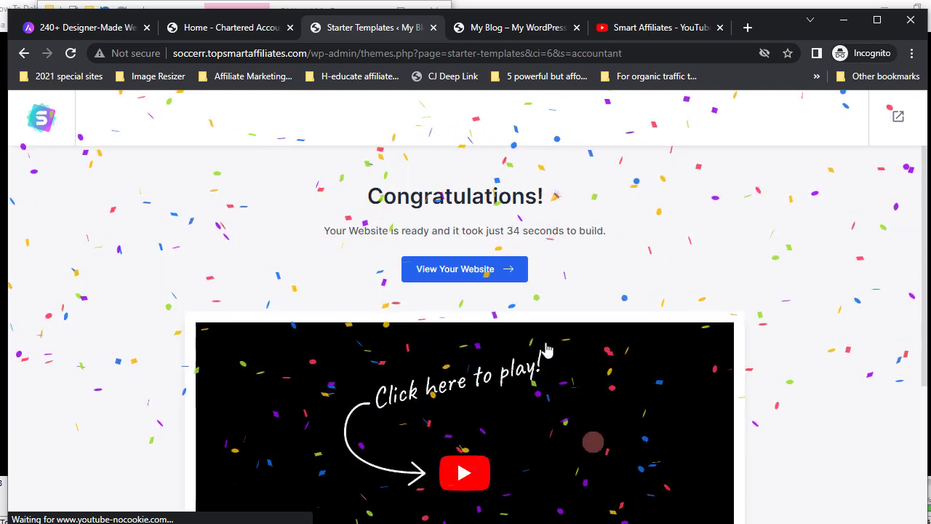
- Open the live Joyce Roberts home page, scroll through its sections, and reload it
{"action": "left_click", "coordinate": [457, 269]}
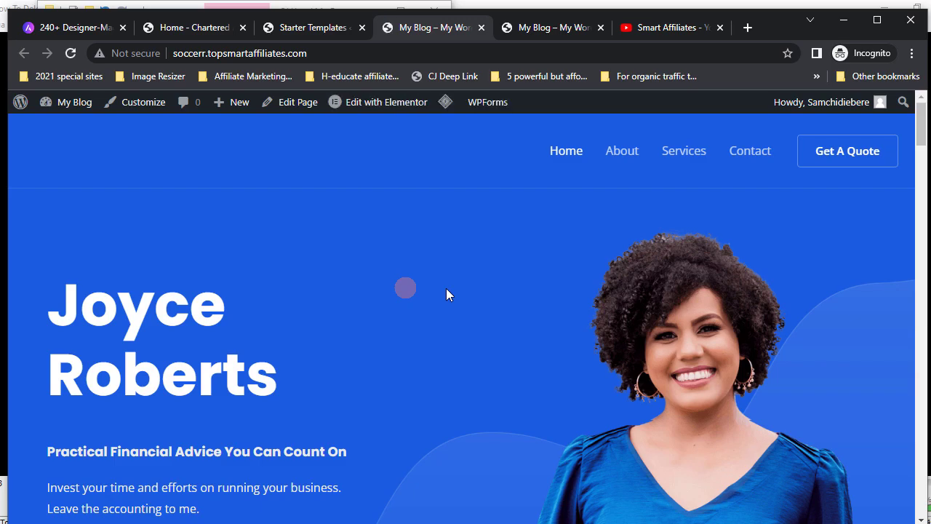
{"action": "scroll", "coordinate": [445, 288], "scroll_direction": "down", "scroll_amount": 10}
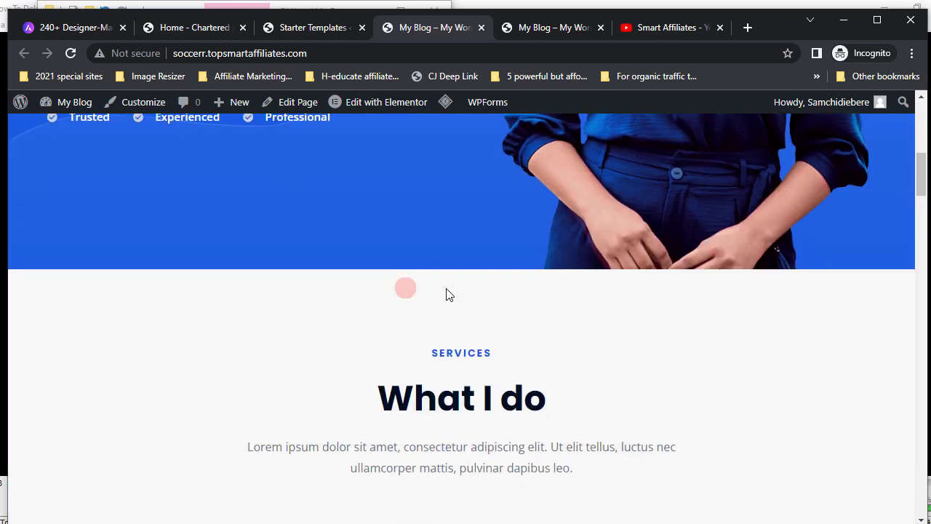
{"action": "scroll", "coordinate": [446, 288], "scroll_direction": "up", "scroll_amount": 10}
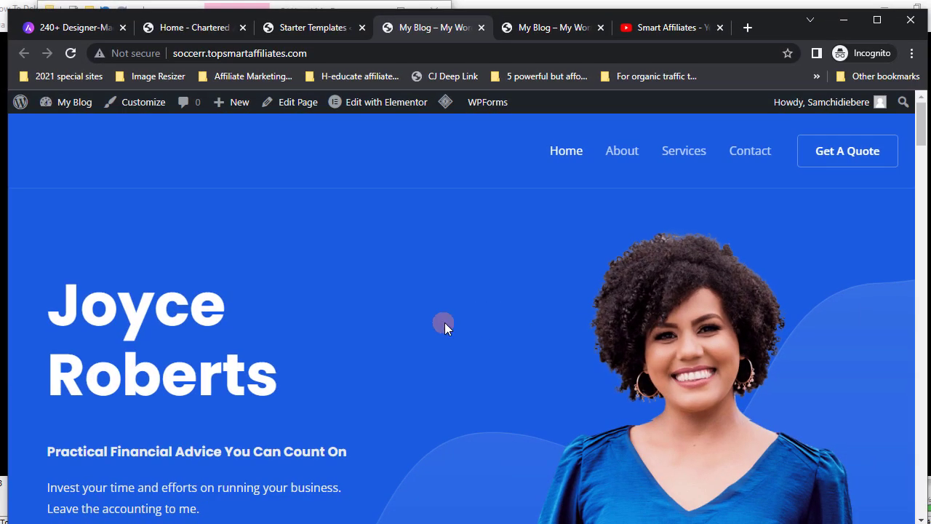
{"action": "scroll", "coordinate": [445, 322], "scroll_direction": "down", "scroll_amount": 10}
{"action": "scroll", "coordinate": [444, 322], "scroll_direction": "down", "scroll_amount": 5}
{"action": "scroll", "coordinate": [444, 322], "scroll_direction": "up", "scroll_amount": 10}
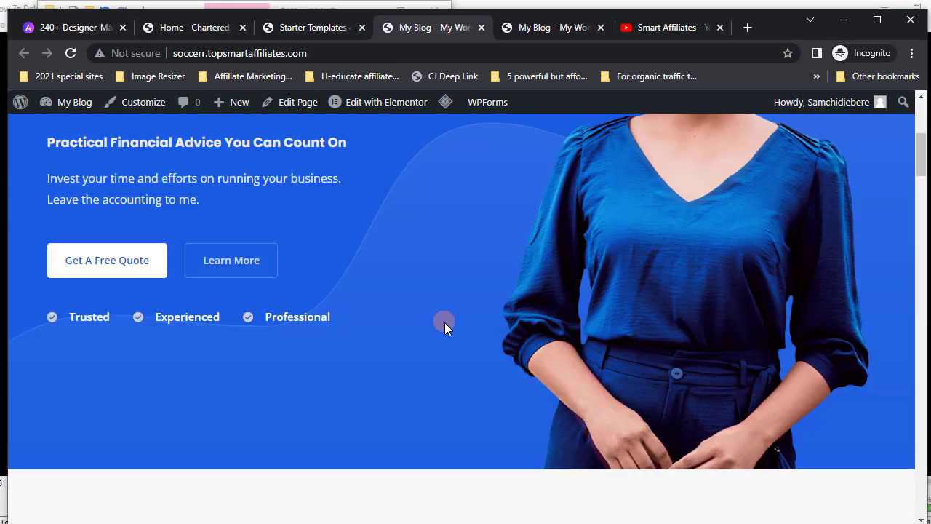
{"action": "scroll", "coordinate": [444, 322], "scroll_direction": "up", "scroll_amount": 3}
{"action": "scroll", "coordinate": [346, 338], "scroll_direction": "up", "scroll_amount": 2}
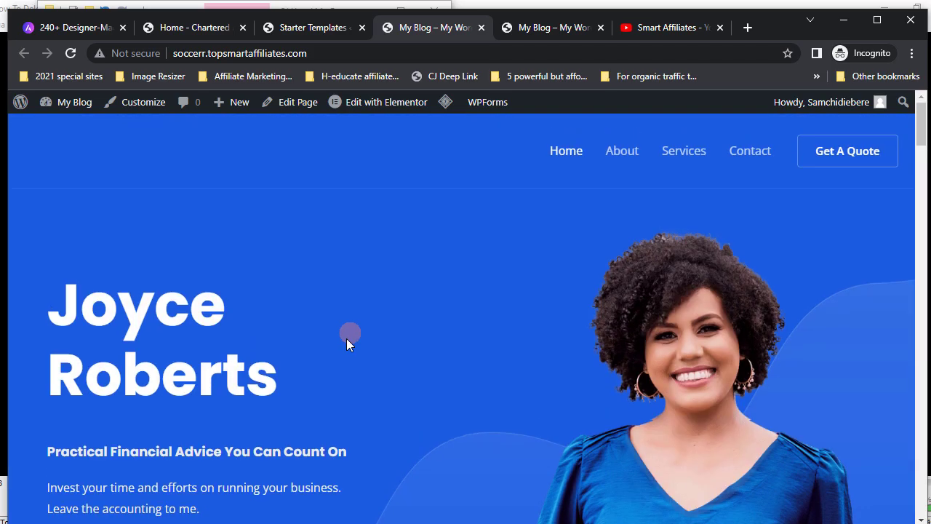
{"action": "left_click", "coordinate": [69, 54]}
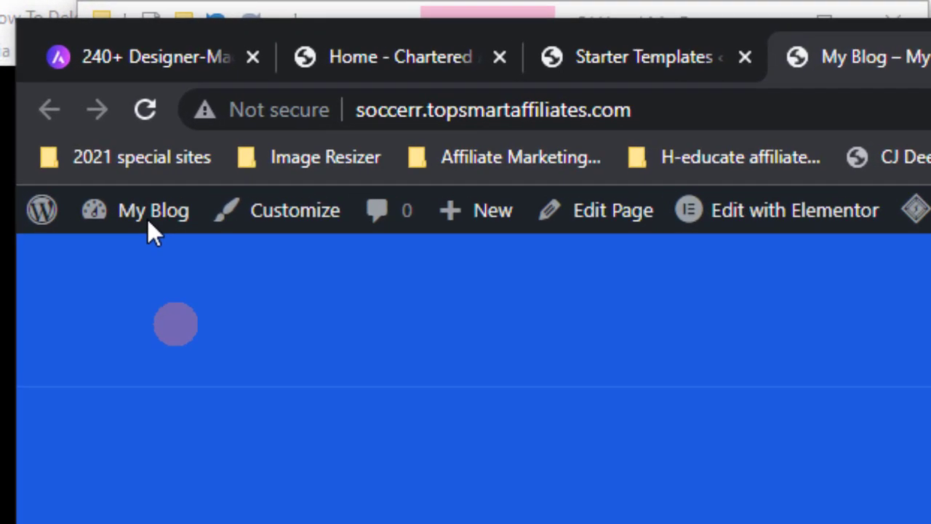
{"action": "mouse_move", "coordinate": [70, 106]}
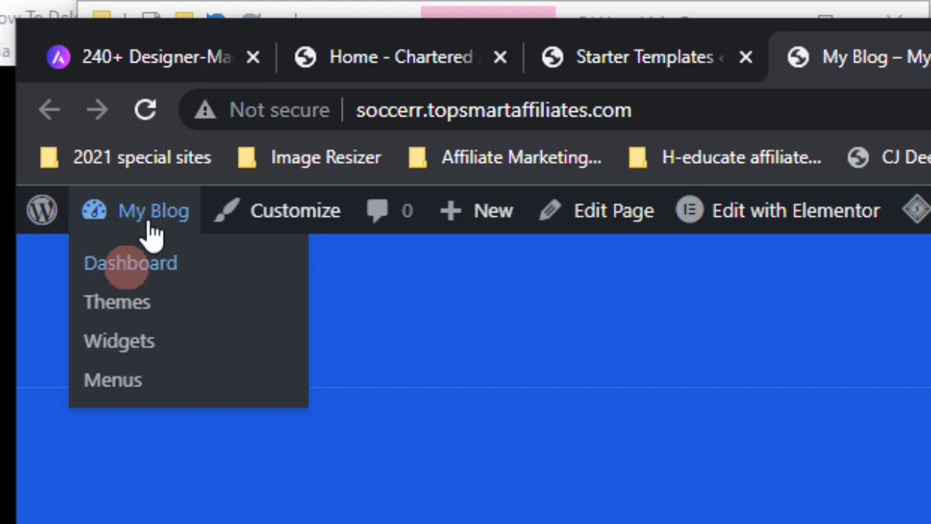
- Go to the admin Dashboard from My Blog and review the cache-purged notices
{"action": "left_click", "coordinate": [129, 268]}
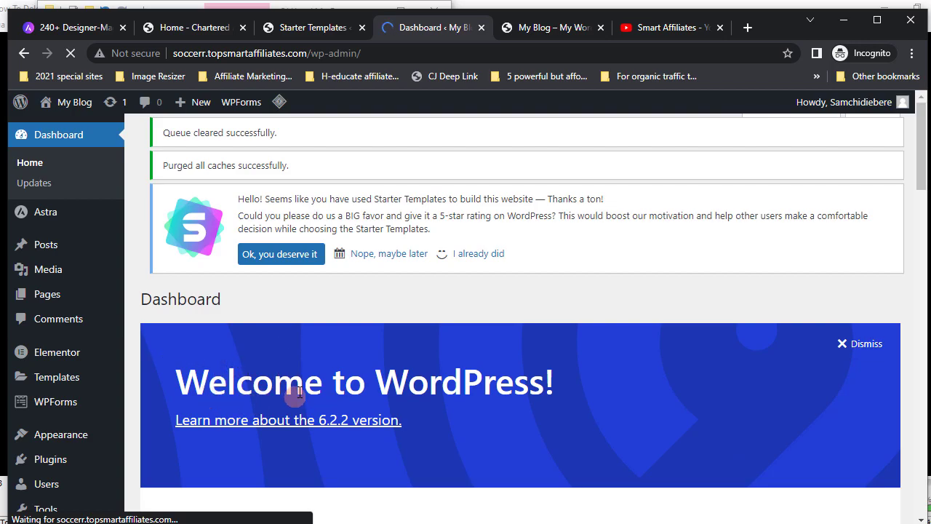
{"action": "scroll", "coordinate": [299, 391], "scroll_direction": "down", "scroll_amount": 4}
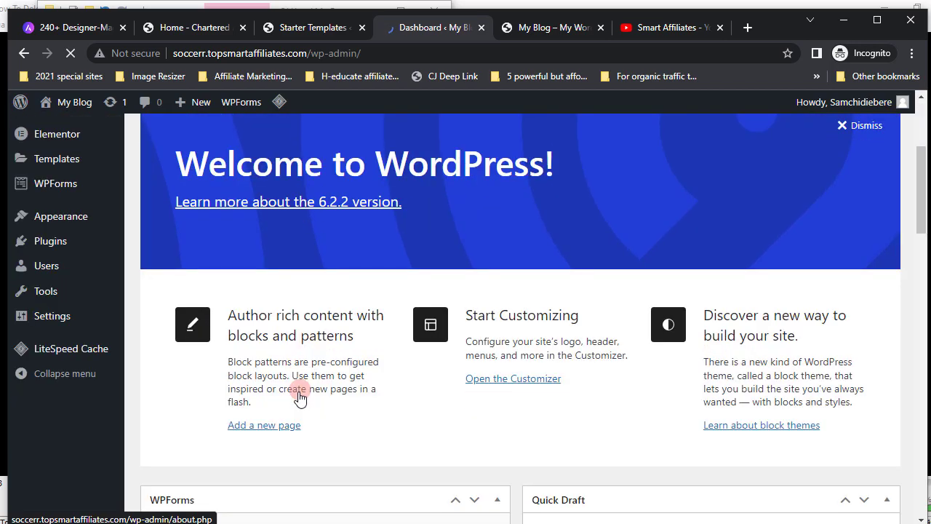
{"action": "scroll", "coordinate": [299, 392], "scroll_direction": "up", "scroll_amount": 4}
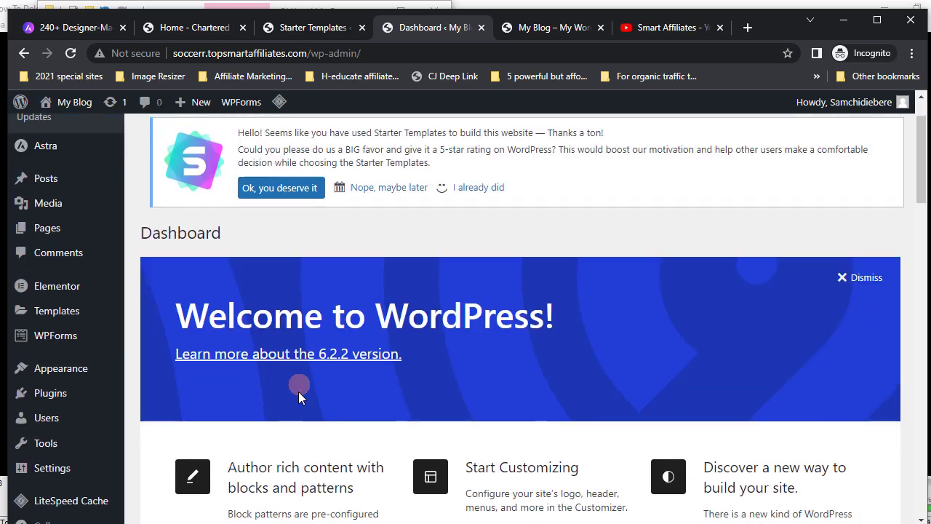
{"action": "scroll", "coordinate": [299, 392], "scroll_direction": "up", "scroll_amount": 1}
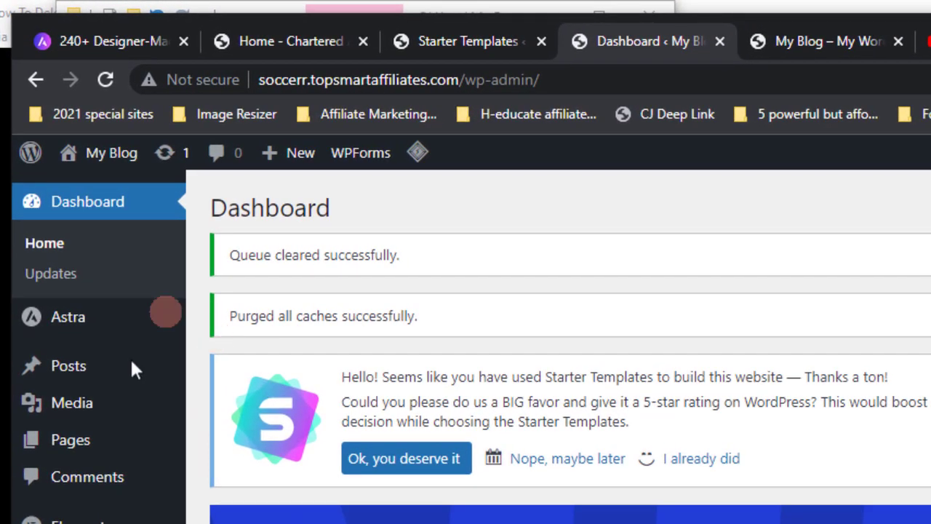
{"action": "mouse_move", "coordinate": [80, 328]}
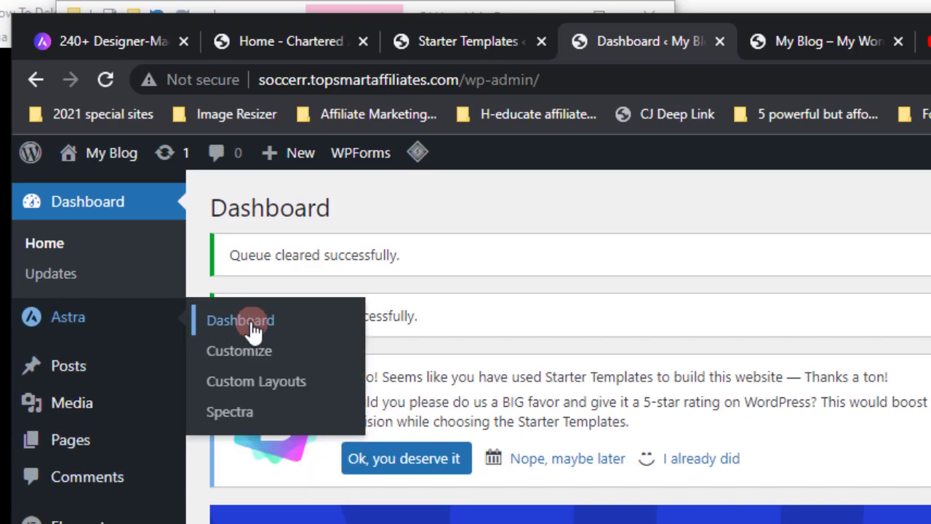
- Open Astra > Dashboard, scroll to Quick Settings and open the Menus card
{"action": "left_click", "coordinate": [252, 329]}
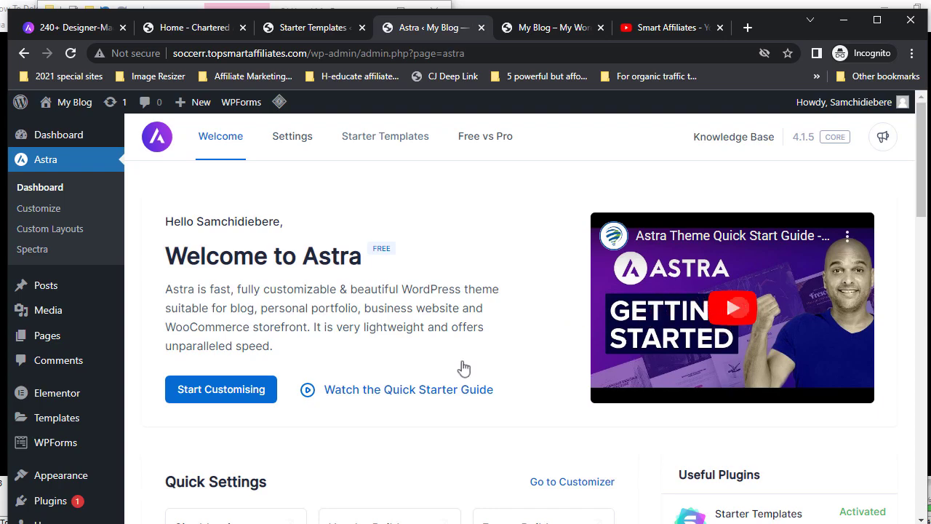
{"action": "scroll", "coordinate": [382, 398], "scroll_direction": "down", "scroll_amount": 2}
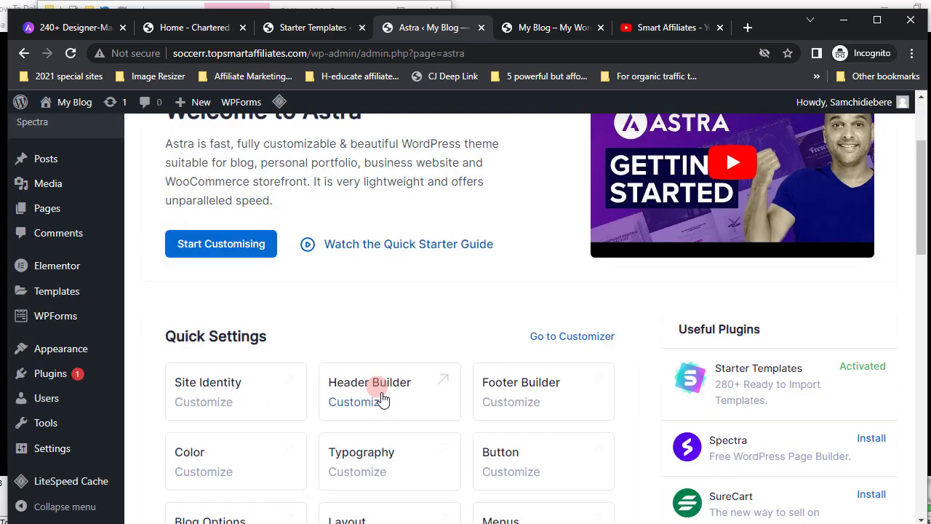
{"action": "scroll", "coordinate": [382, 399], "scroll_direction": "down", "scroll_amount": 2}
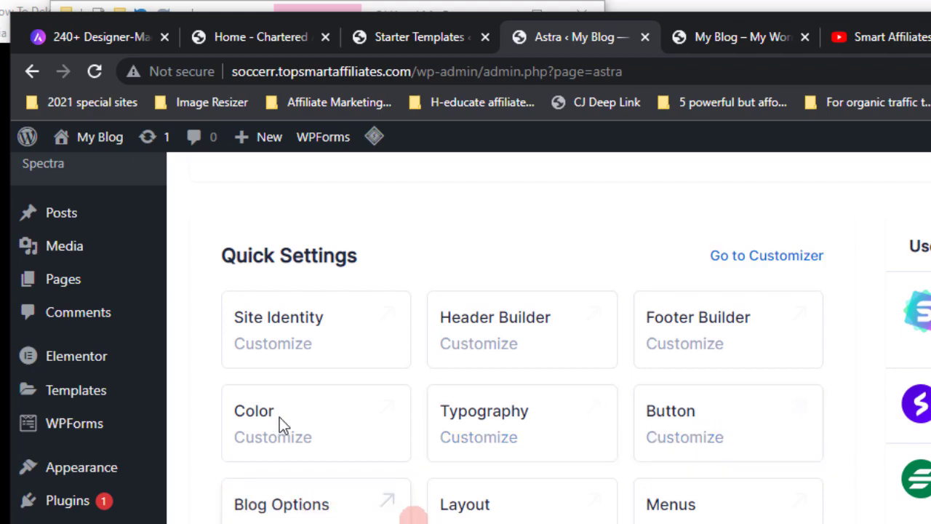
{"action": "left_click", "coordinate": [673, 516]}
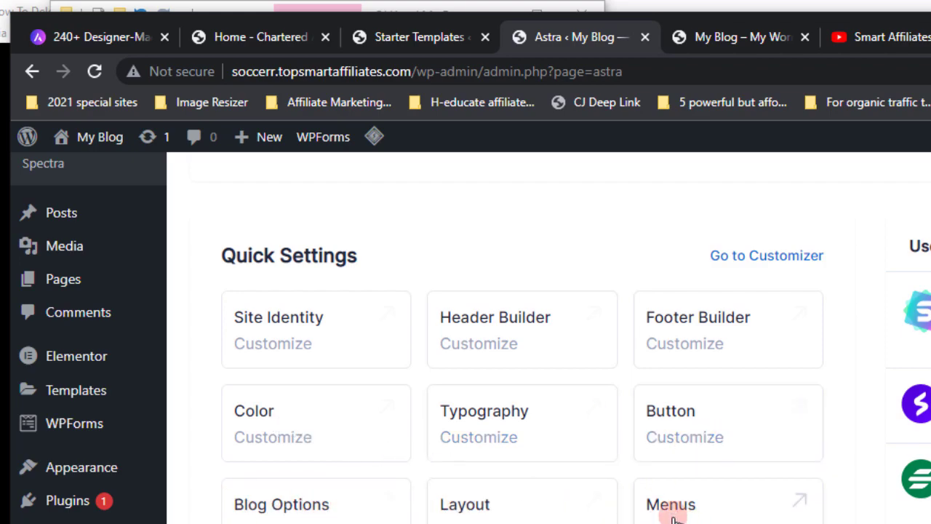
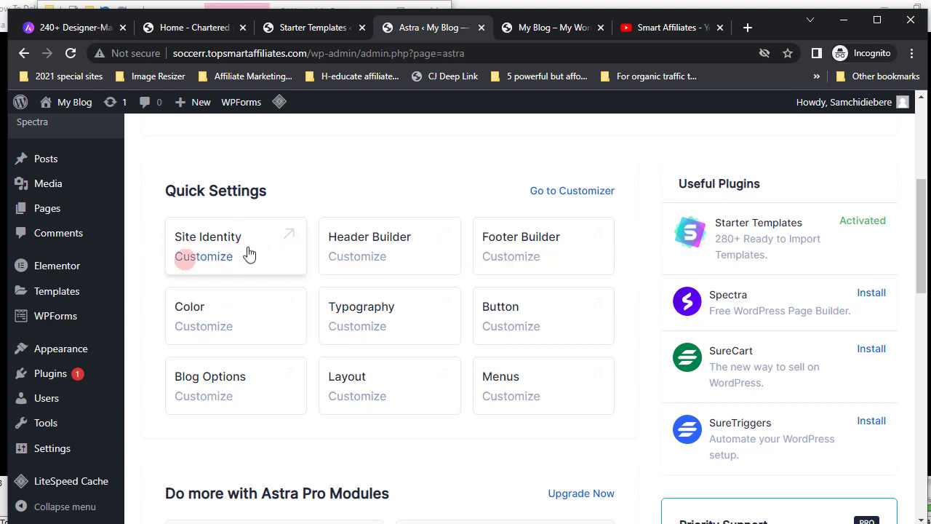
- From the Astra dashboard, open the Customizer and go to its Site Identity panel
{"action": "left_click", "coordinate": [198, 258]}
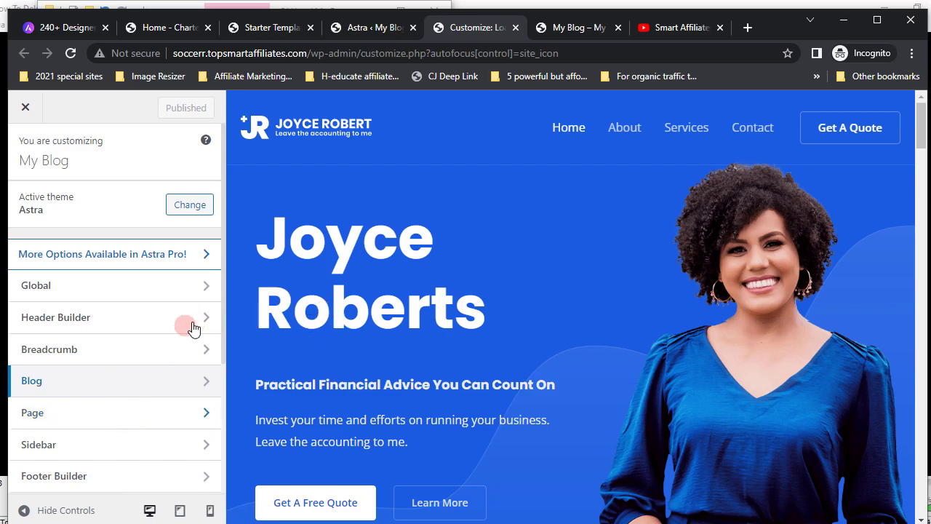
{"action": "scroll", "coordinate": [193, 327], "scroll_direction": "down", "scroll_amount": 3}
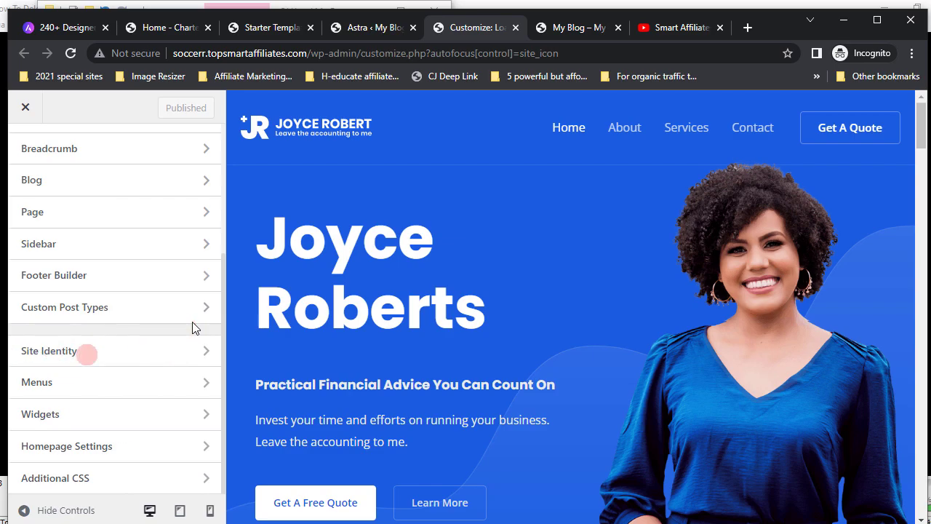
{"action": "left_click", "coordinate": [42, 356]}
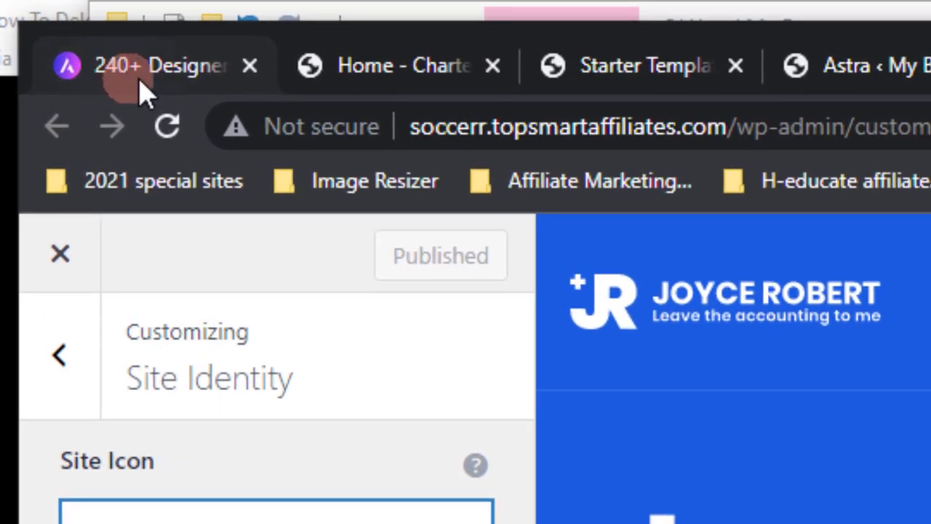
- Start choosing a site icon with the Select site icon button
{"action": "mouse_move", "coordinate": [60, 33]}
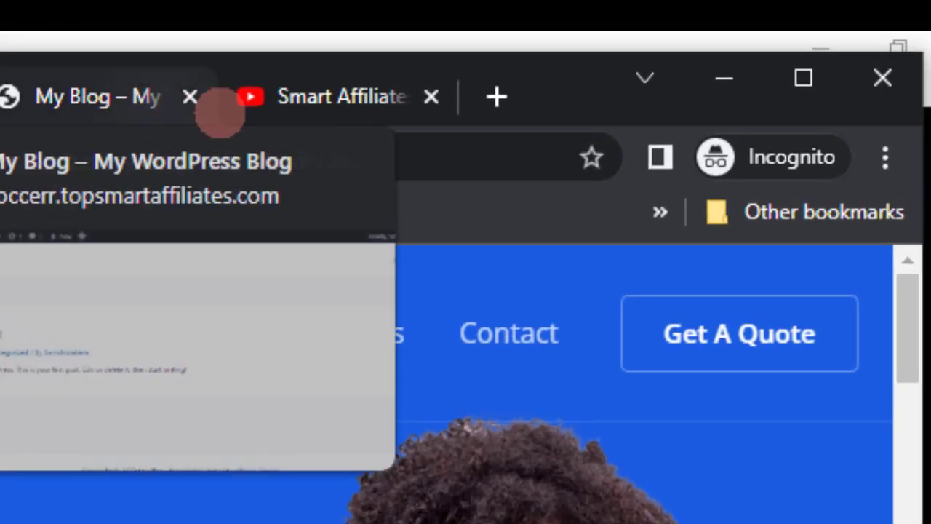
{"action": "mouse_move", "coordinate": [595, 122]}
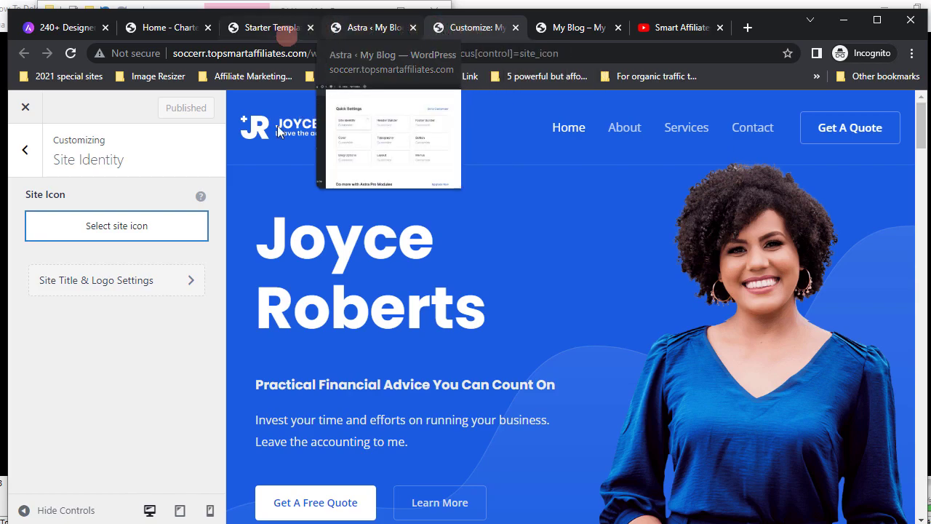
{"action": "left_click", "coordinate": [115, 230]}
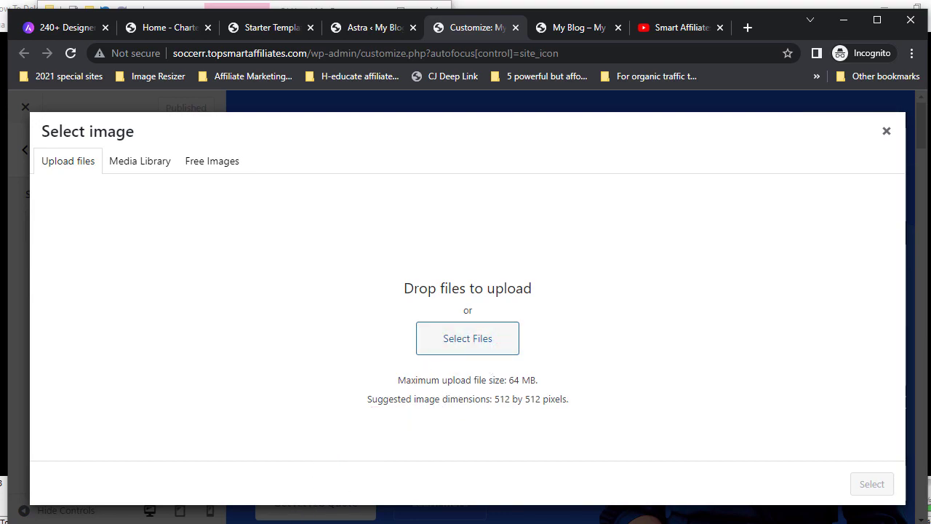
- Drag Untitled.png from the 4 extraction folder into the site icon image picker to upload it
{"action": "key", "text": "alt+Tab"}
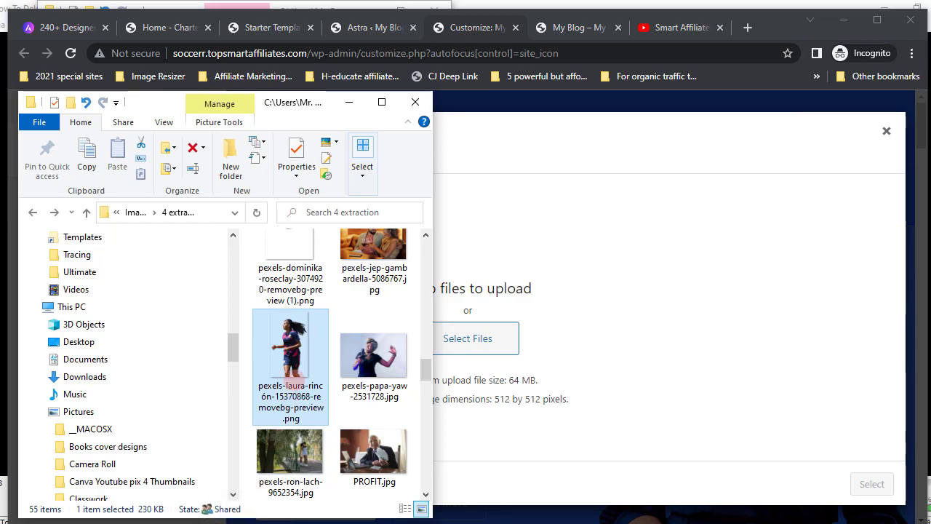
{"action": "left_click", "coordinate": [381, 102]}
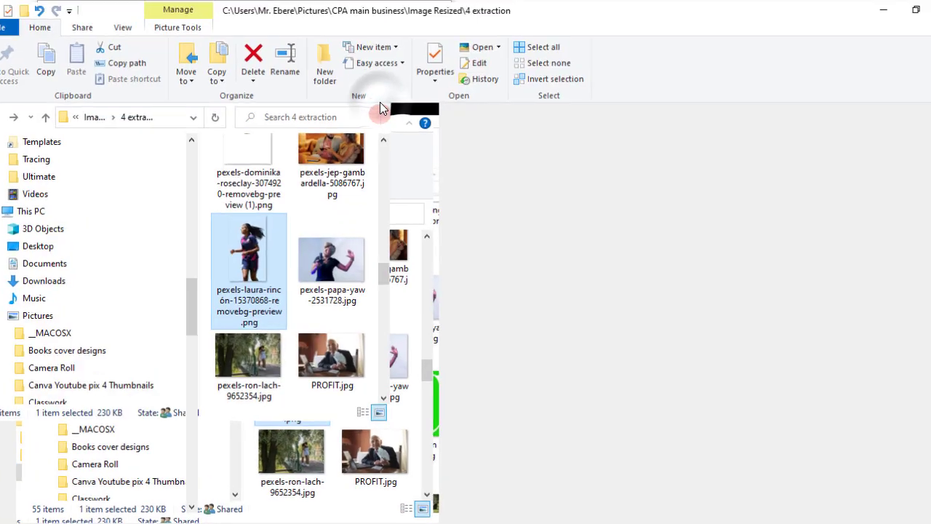
{"action": "left_click", "coordinate": [464, 475]}
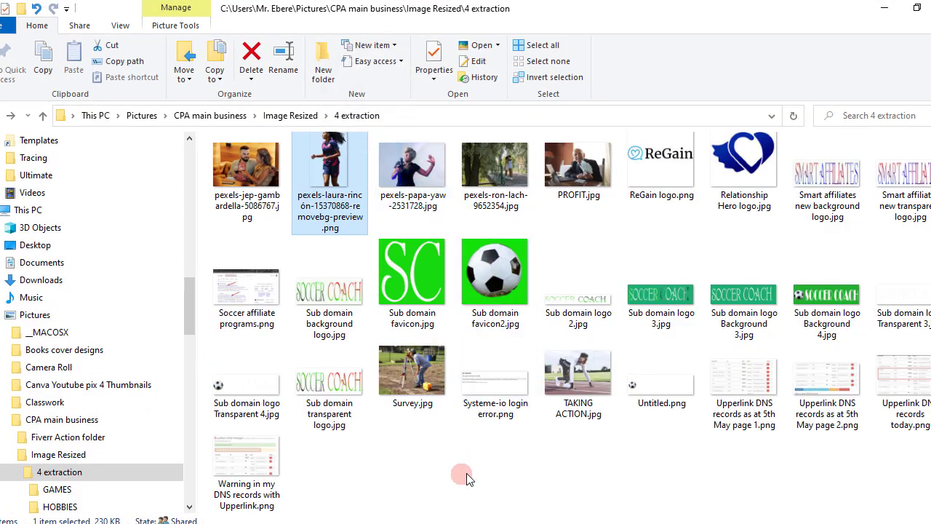
{"action": "left_click", "coordinate": [660, 393]}
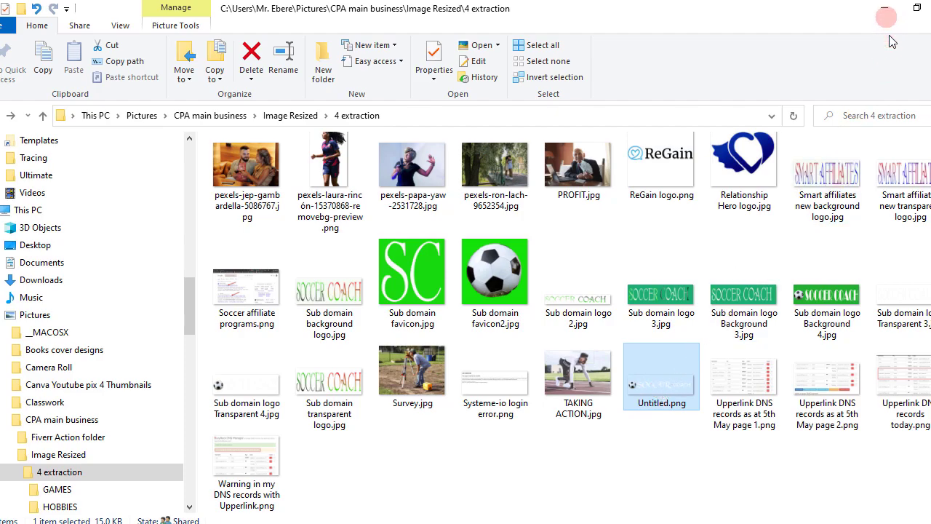
{"action": "left_click", "coordinate": [917, 8]}
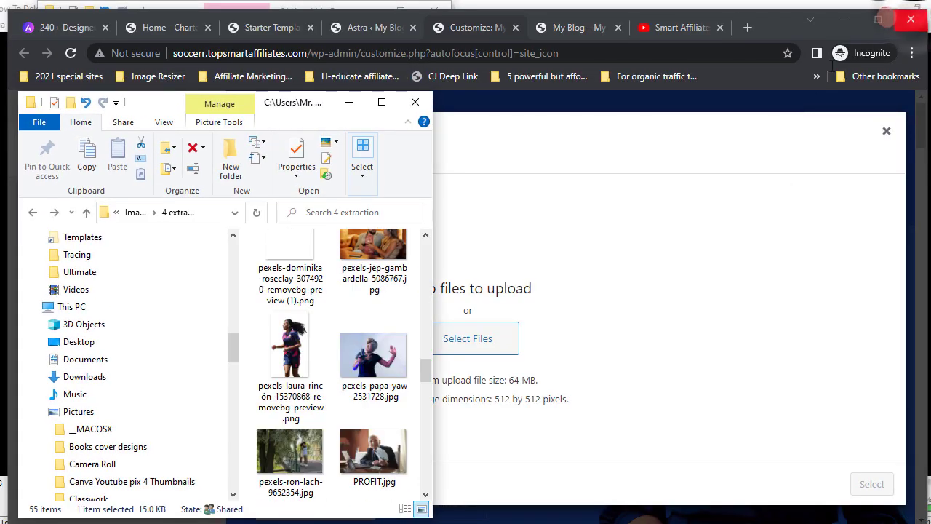
{"action": "scroll", "coordinate": [326, 400], "scroll_direction": "down", "scroll_amount": 3}
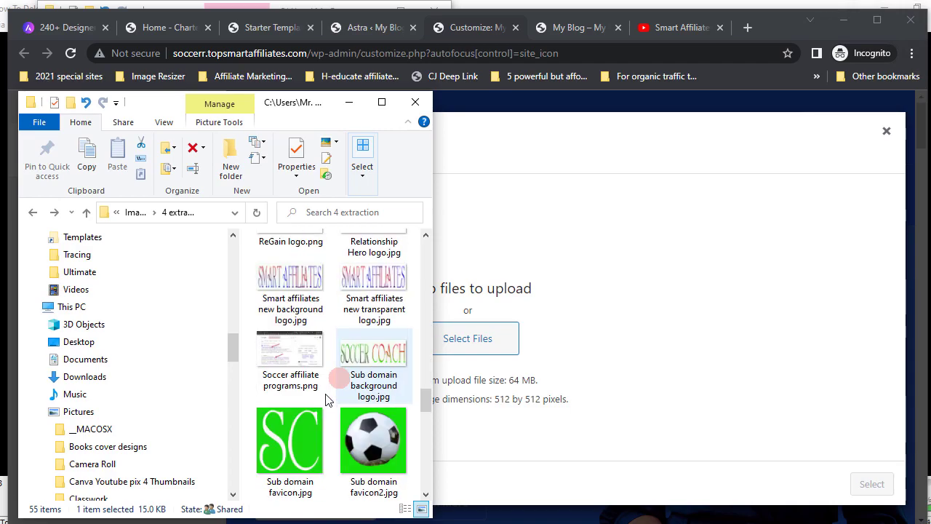
{"action": "scroll", "coordinate": [326, 399], "scroll_direction": "down", "scroll_amount": 3}
{"action": "scroll", "coordinate": [326, 399], "scroll_direction": "down", "scroll_amount": 3}
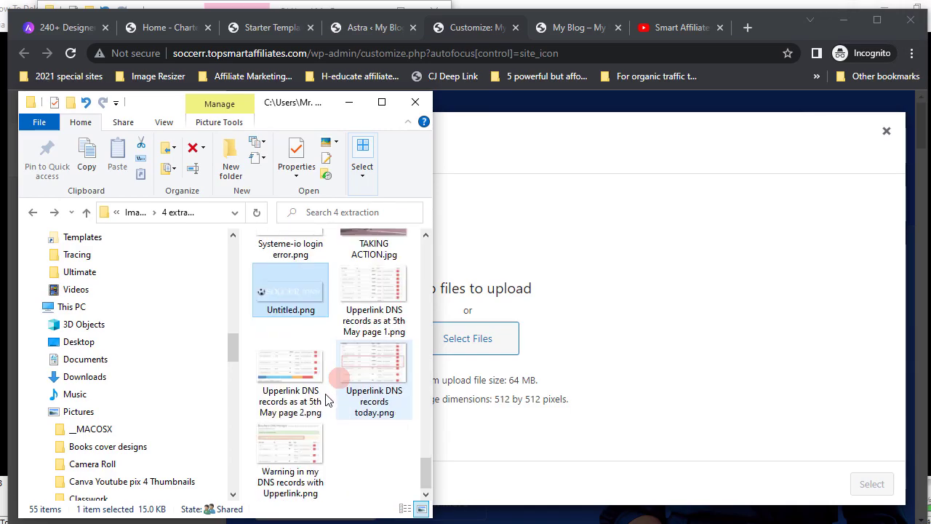
{"action": "left_click", "coordinate": [288, 295]}
{"action": "left_click_drag", "start_coordinate": [287, 294], "coordinate": [485, 348]}
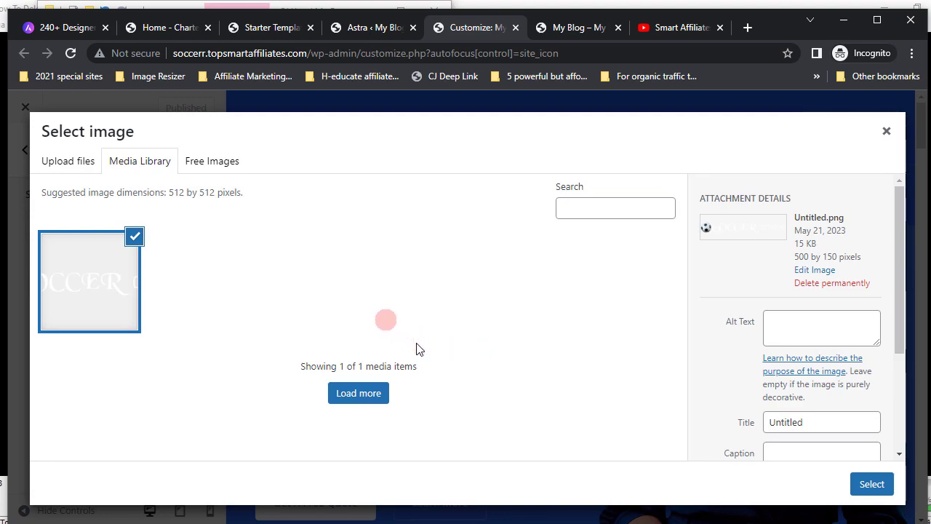
- Return to Upload files and select Sub domain favicon2.jpg in File Explorer
{"action": "left_click", "coordinate": [73, 166]}
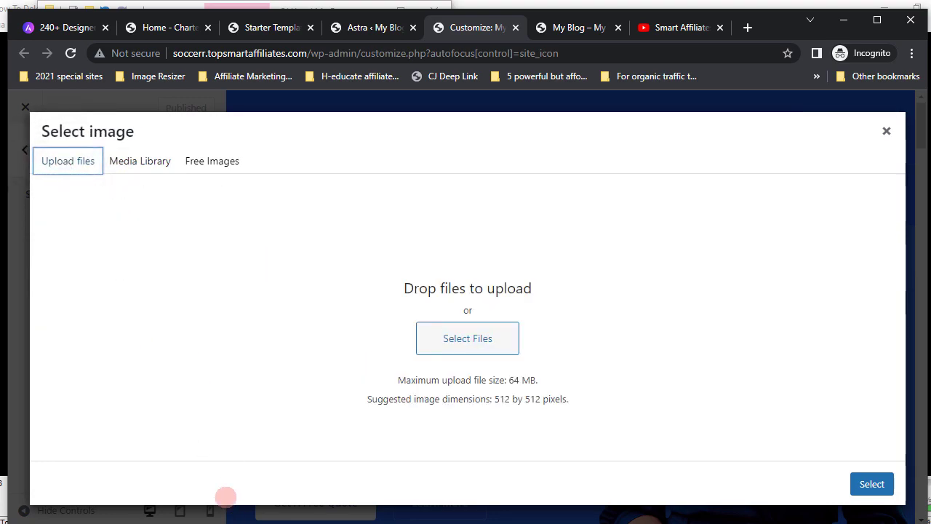
{"action": "key", "text": "alt+Tab"}
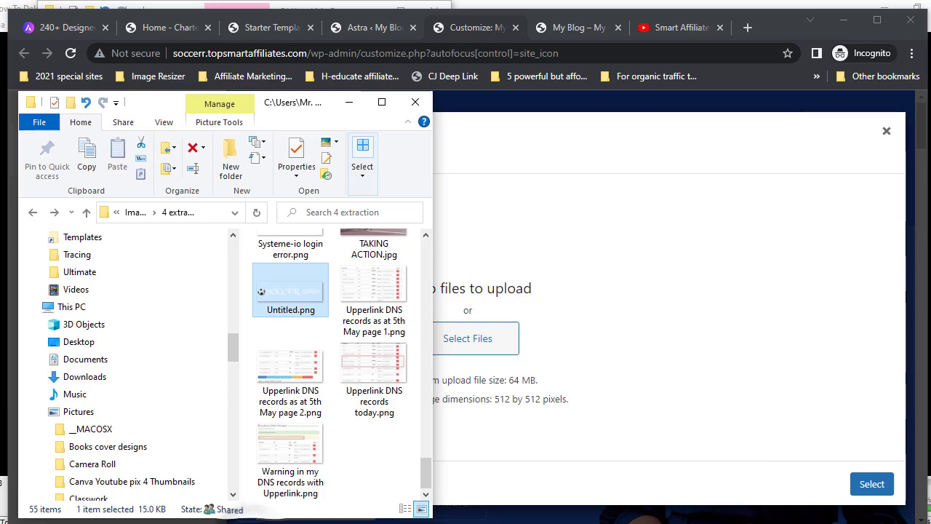
{"action": "left_click", "coordinate": [394, 113]}
{"action": "left_click", "coordinate": [381, 102]}
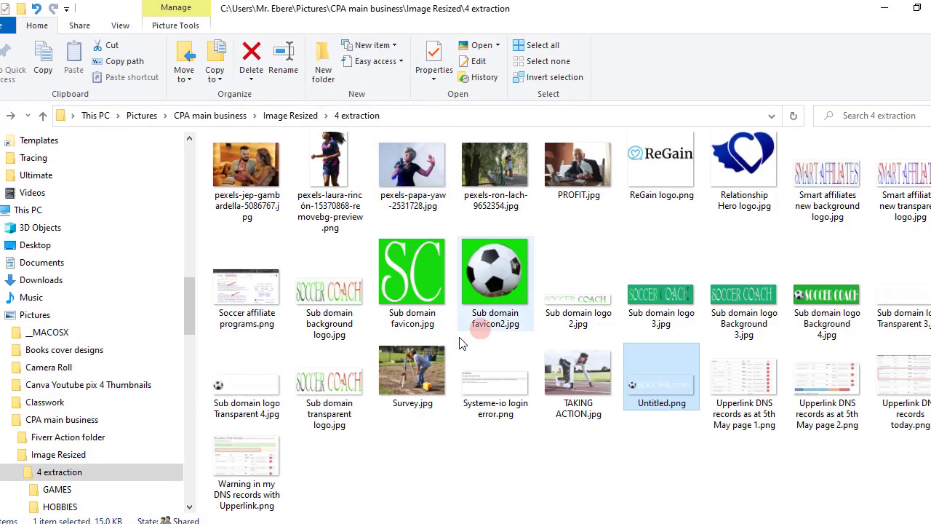
{"action": "left_click", "coordinate": [492, 273]}
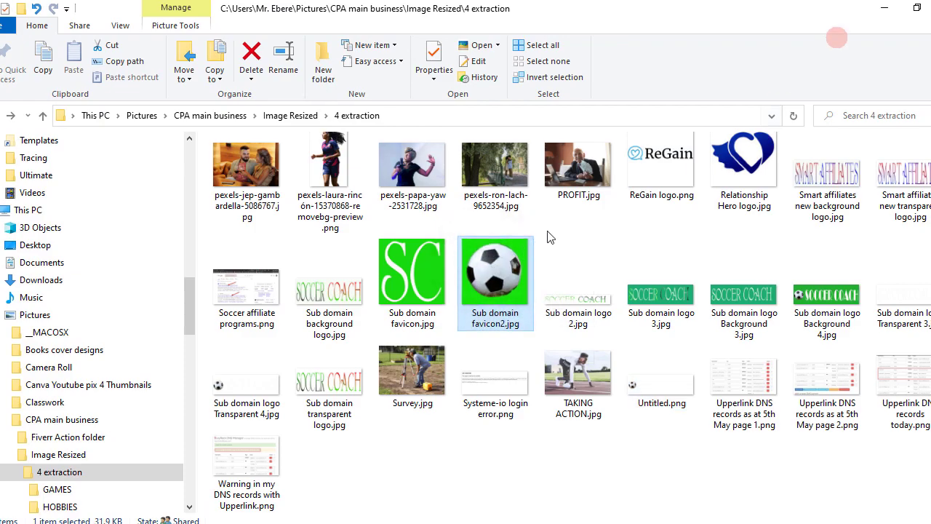
{"action": "left_click", "coordinate": [884, 9]}
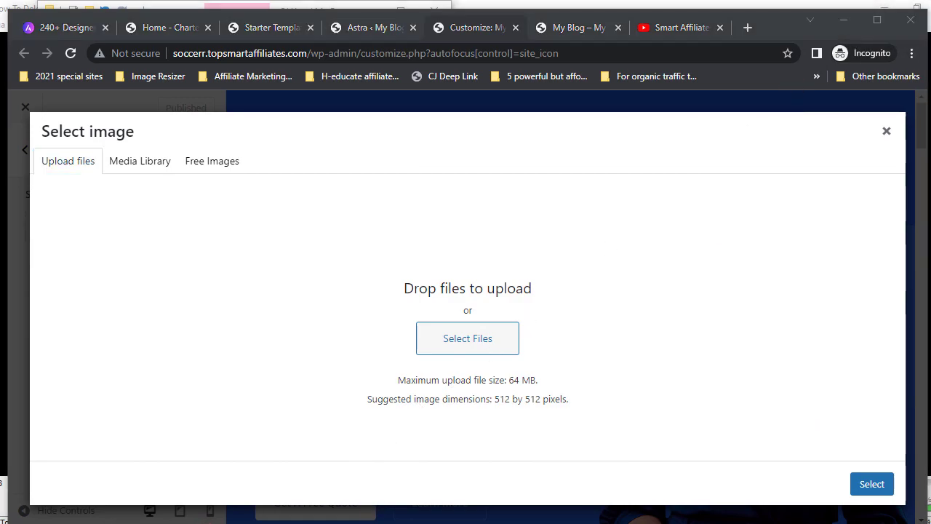
- Drag Sub domain favicon2.jpg into the browser's upload area to add it to the media library
{"action": "key", "text": "alt+Tab"}
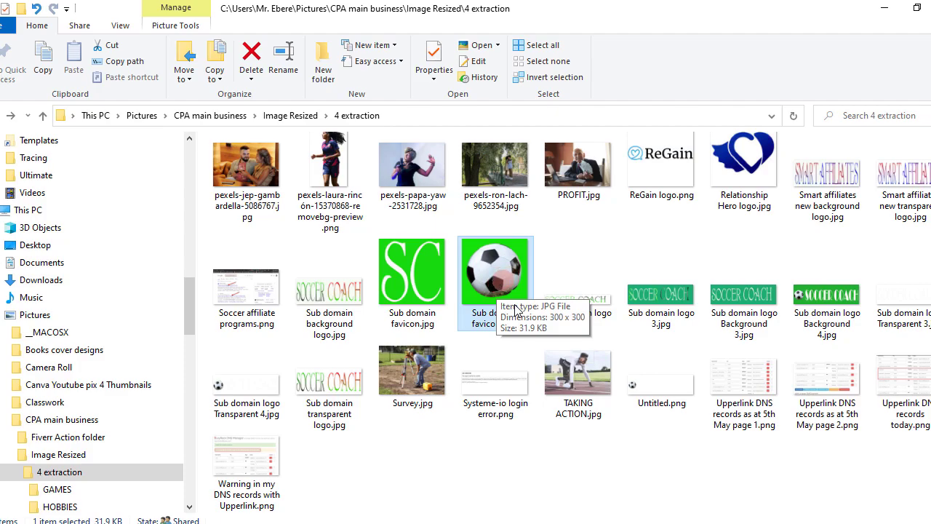
{"action": "left_click", "coordinate": [917, 10]}
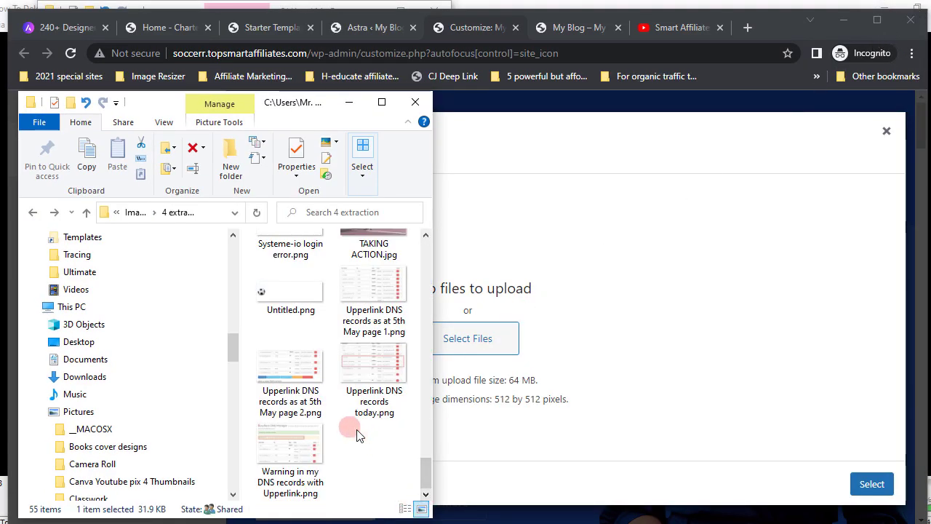
{"action": "scroll", "coordinate": [356, 435], "scroll_direction": "up", "scroll_amount": 5}
{"action": "scroll", "coordinate": [357, 434], "scroll_direction": "down", "scroll_amount": 5}
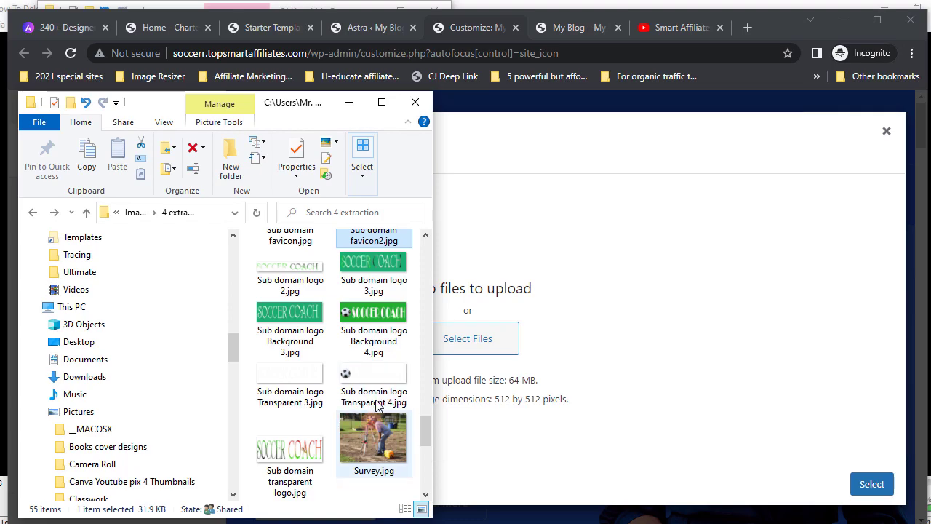
{"action": "scroll", "coordinate": [364, 429], "scroll_direction": "up", "scroll_amount": 5}
{"action": "scroll", "coordinate": [371, 419], "scroll_direction": "down", "scroll_amount": 2}
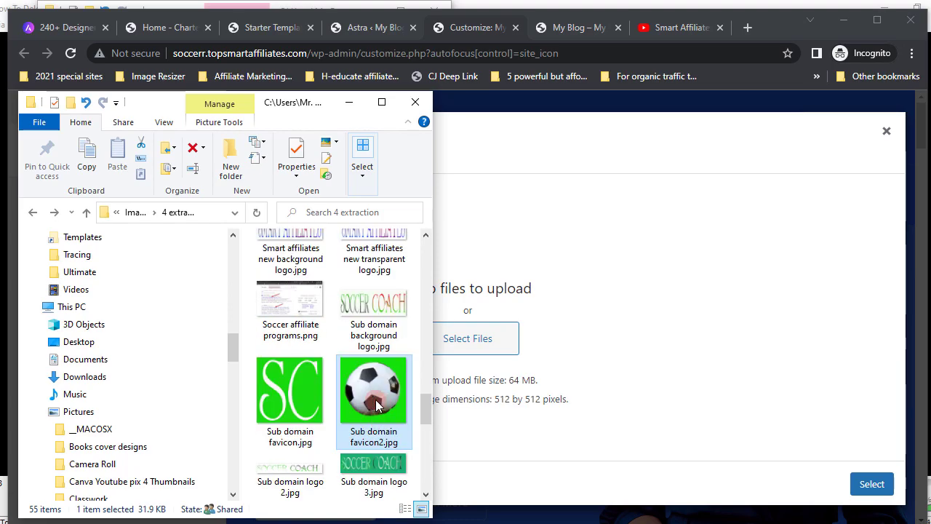
{"action": "left_click_drag", "start_coordinate": [376, 405], "coordinate": [481, 358]}
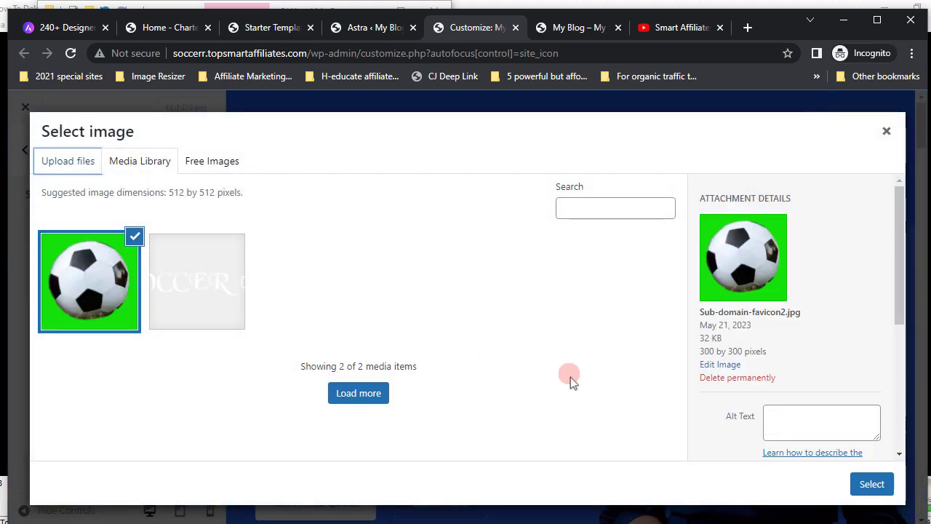
{"action": "scroll", "coordinate": [782, 421], "scroll_direction": "down", "scroll_amount": 2}
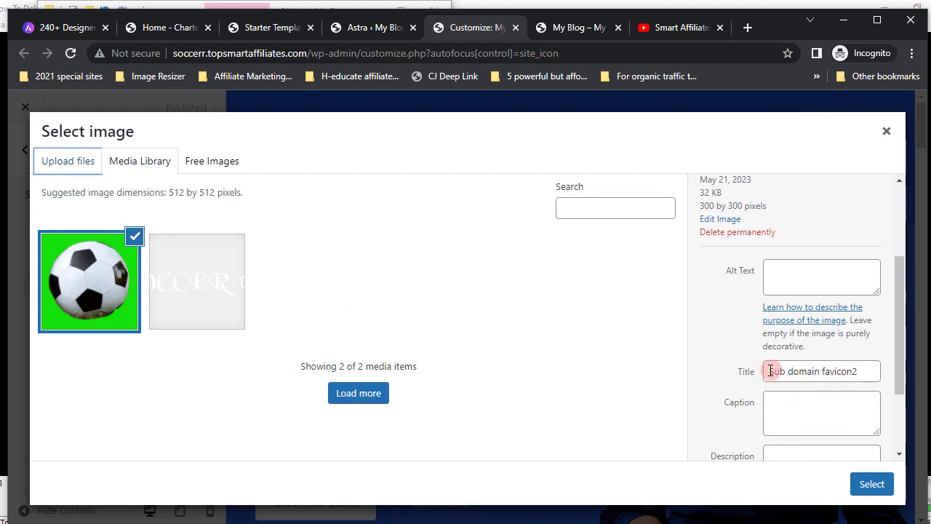
- Retitle the soccer ball image 'soccer.topsmartaffiliate', paste that as its alt text, and select it
{"action": "left_click_drag", "start_coordinate": [770, 371], "coordinate": [870, 372]}
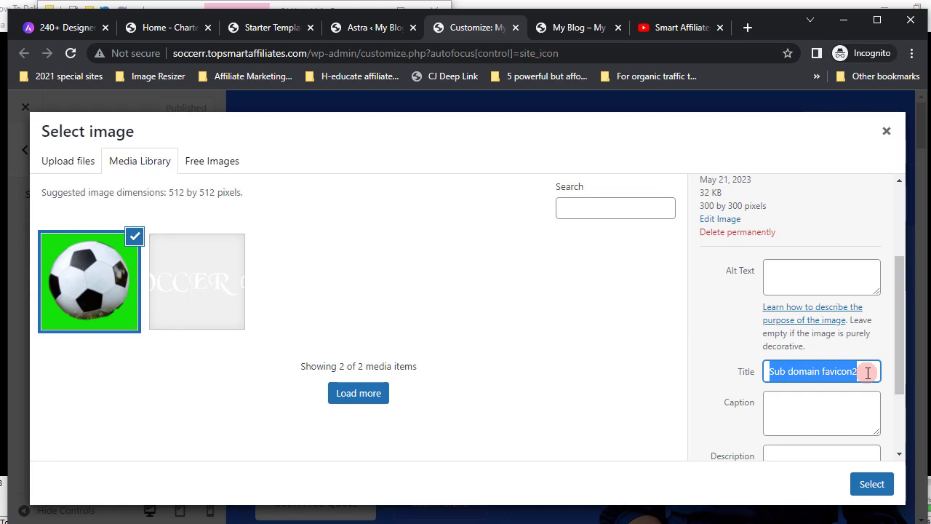
{"action": "type", "text": "soccer"}
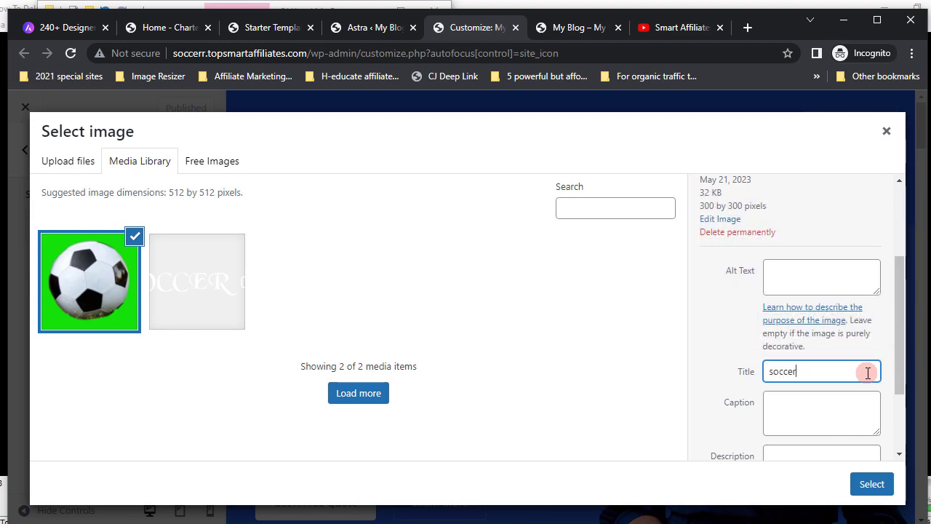
{"action": "type", "text": ".topsmartaffiliate"}
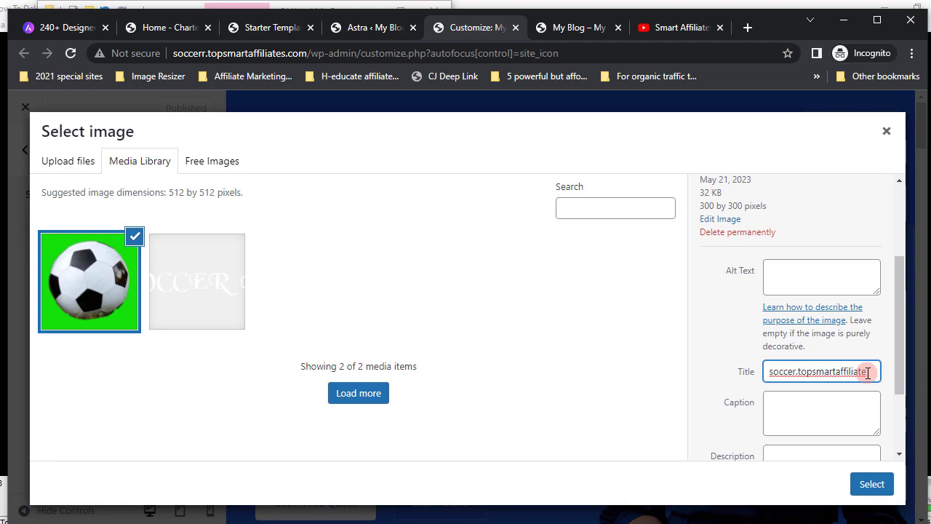
{"action": "key", "text": "shift+Right"}
{"action": "key", "text": "shift+Right"}
{"action": "key", "text": "shift+Right"}
{"action": "key", "text": "shift+Right"}
{"action": "key", "text": "shift+Right"}
{"action": "key", "text": "shift+Right"}
{"action": "key", "text": "shift+Right"}
{"action": "key", "text": "shift+Right"}
{"action": "key", "text": "shift+Right"}
{"action": "key", "text": "shift+Right"}
{"action": "key", "text": "shift+Right"}
{"action": "key", "text": "shift+Right"}
{"action": "key", "text": "shift+Right"}
{"action": "key", "text": "shift+Right"}
{"action": "key", "text": "shift+Right"}
{"action": "key", "text": "shift+Right"}
{"action": "key", "text": "shift+Right"}
{"action": "key", "text": "shift+Right"}
{"action": "key", "text": "shift+Right"}
{"action": "key", "text": "shift+Right"}
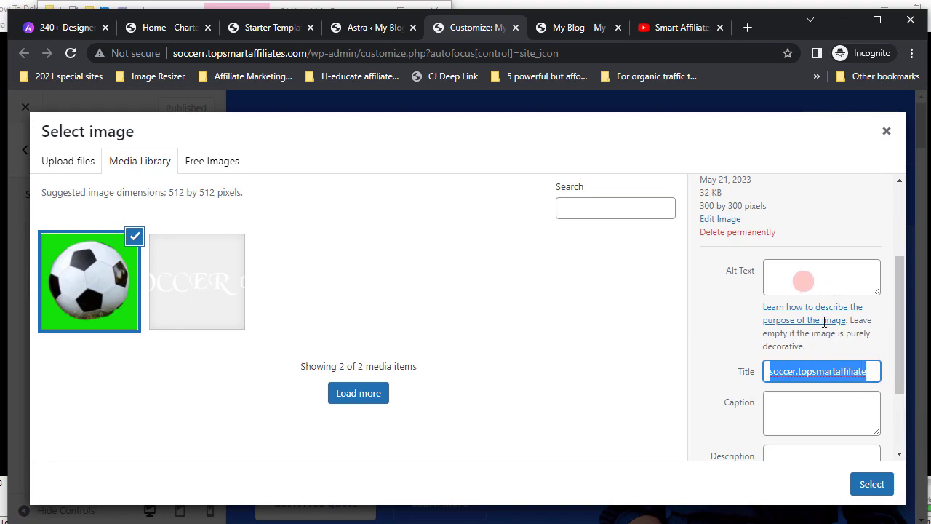
{"action": "left_click", "coordinate": [779, 271]}
{"action": "right_click", "coordinate": [781, 272]}
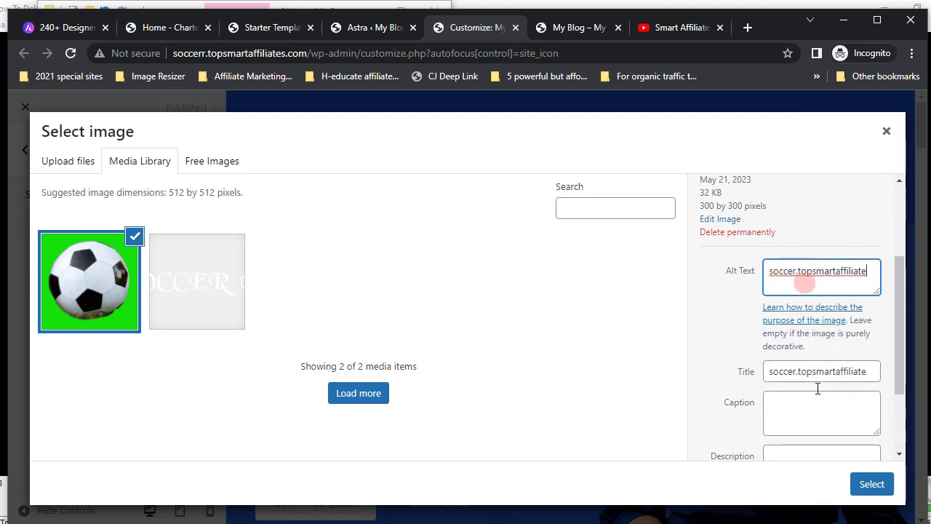
{"action": "left_click", "coordinate": [871, 484]}
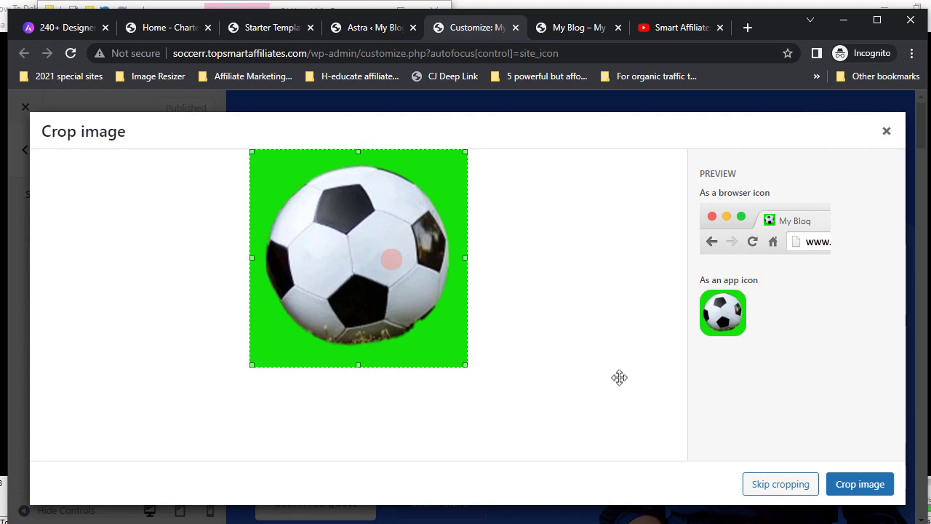
- Skip cropping so the full soccer ball image becomes the site icon
{"action": "left_click", "coordinate": [872, 489]}
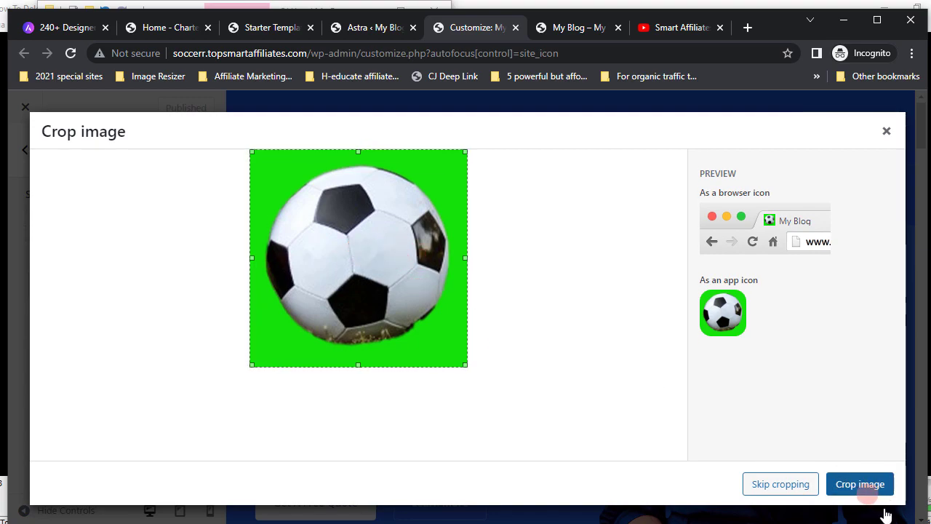
{"action": "left_click", "coordinate": [777, 485]}
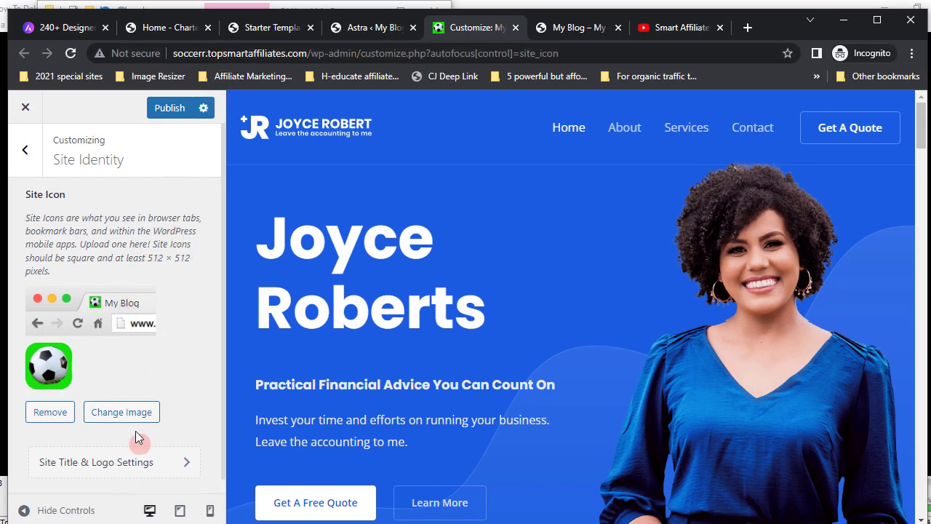
{"action": "scroll", "coordinate": [138, 437], "scroll_direction": "down", "scroll_amount": 1}
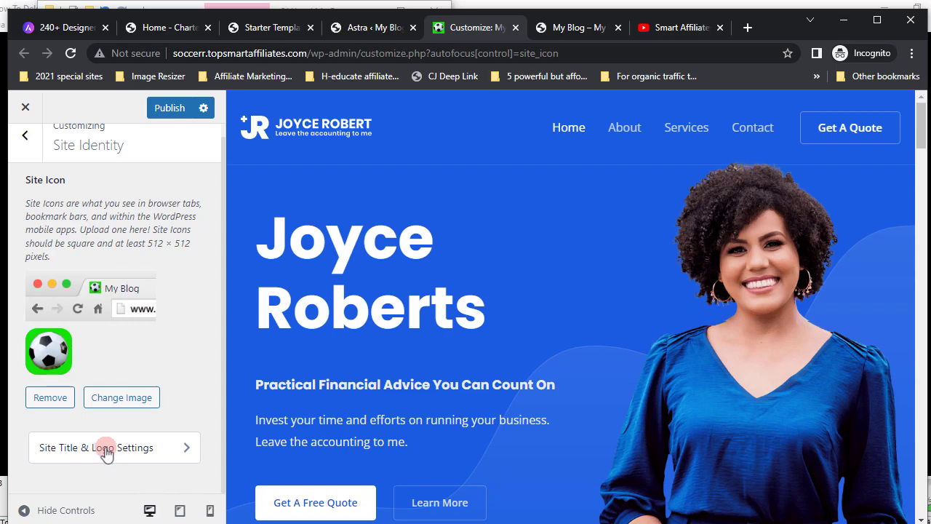
- Open the Header Builder and then the logo's settings from the preview
{"action": "left_click", "coordinate": [106, 449]}
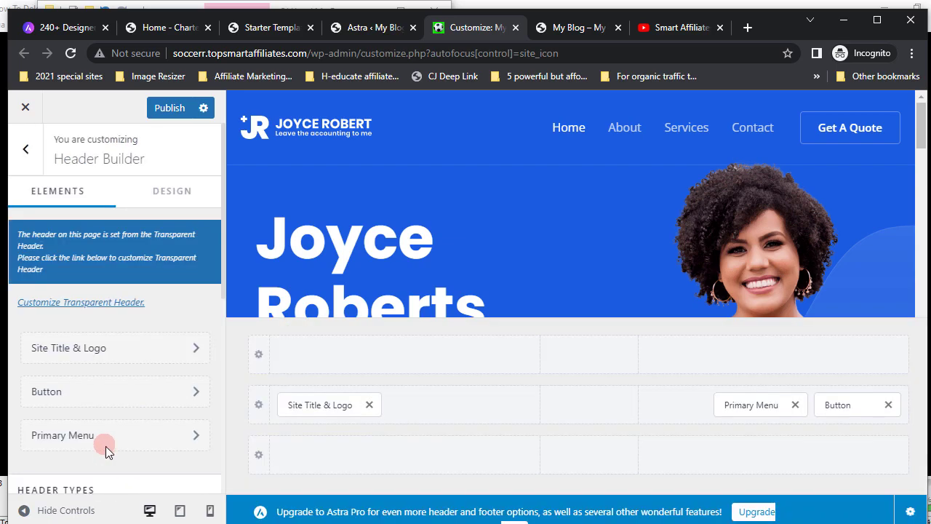
{"action": "left_click", "coordinate": [321, 128]}
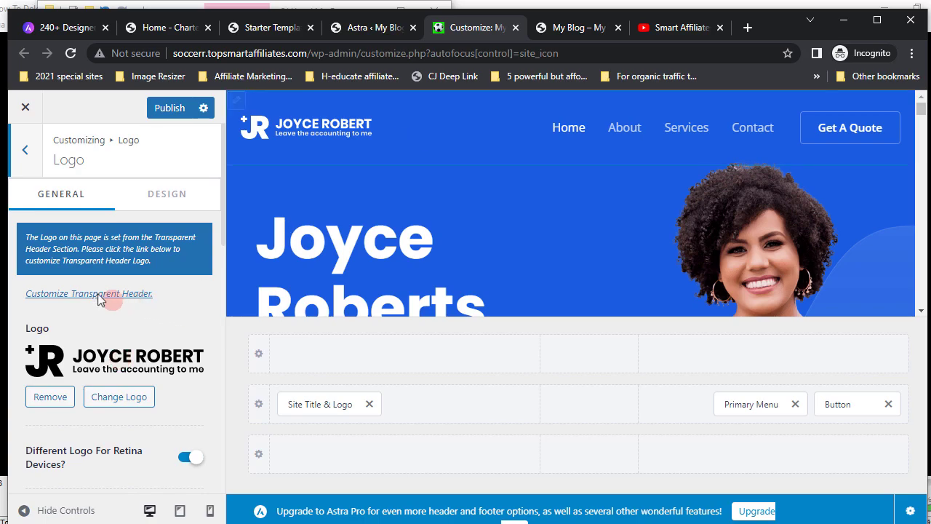
- Follow the Customize Transparent Header link and look through its options
{"action": "left_click", "coordinate": [100, 295]}
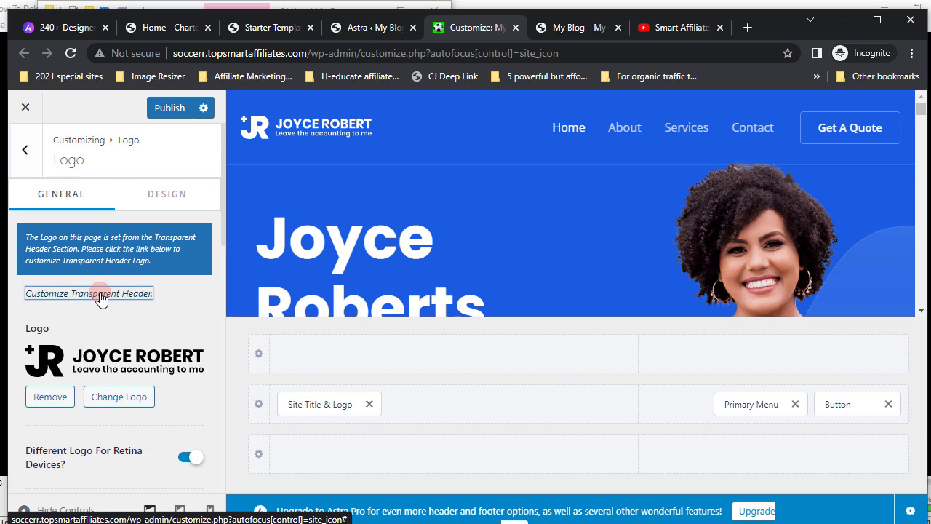
{"action": "left_click", "coordinate": [101, 295]}
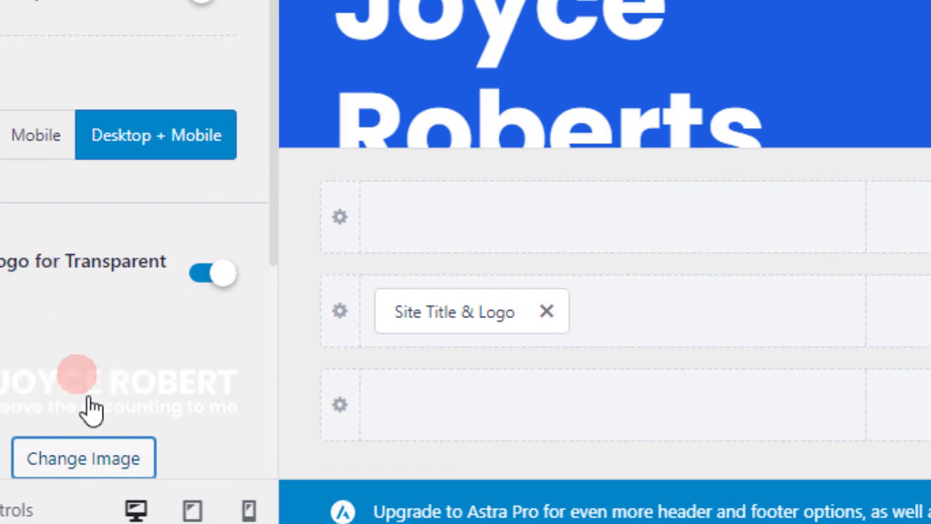
{"action": "scroll", "coordinate": [88, 395], "scroll_direction": "down", "scroll_amount": 3}
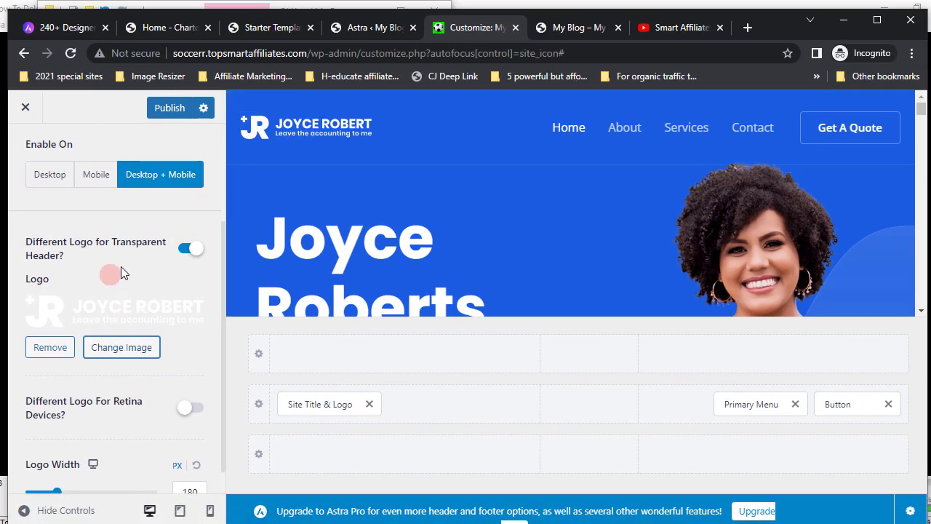
{"action": "scroll", "coordinate": [121, 269], "scroll_direction": "up", "scroll_amount": 2}
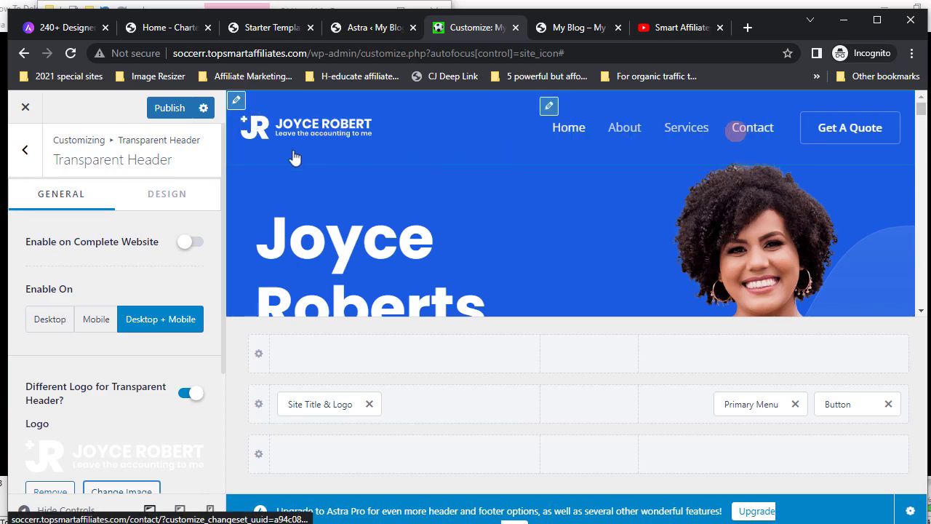
- Enable the transparent header on the complete website, including the latest posts page
{"action": "left_click", "coordinate": [193, 244]}
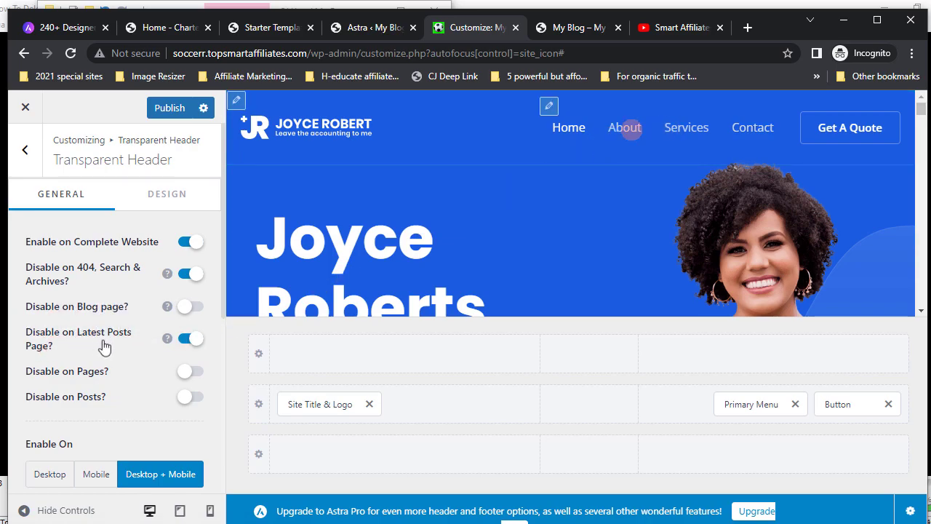
{"action": "left_click", "coordinate": [182, 343]}
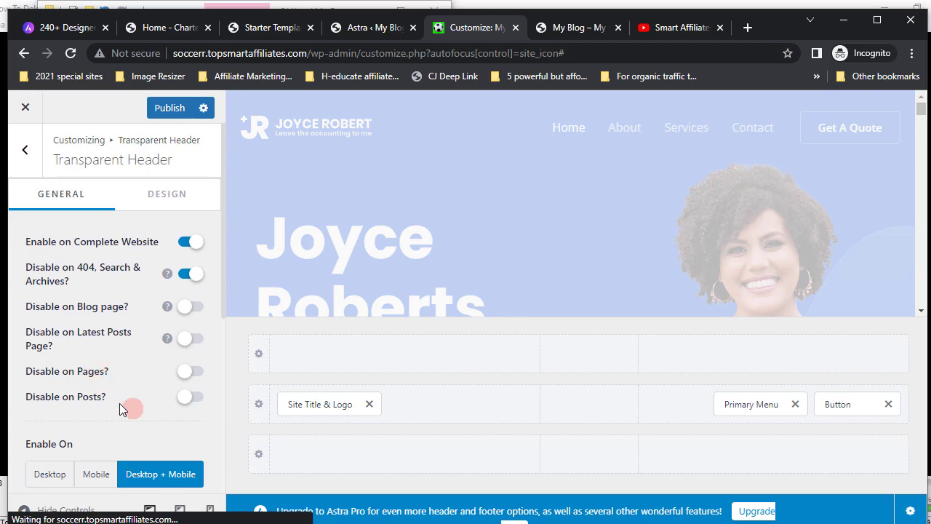
{"action": "scroll", "coordinate": [121, 409], "scroll_direction": "down", "scroll_amount": 3}
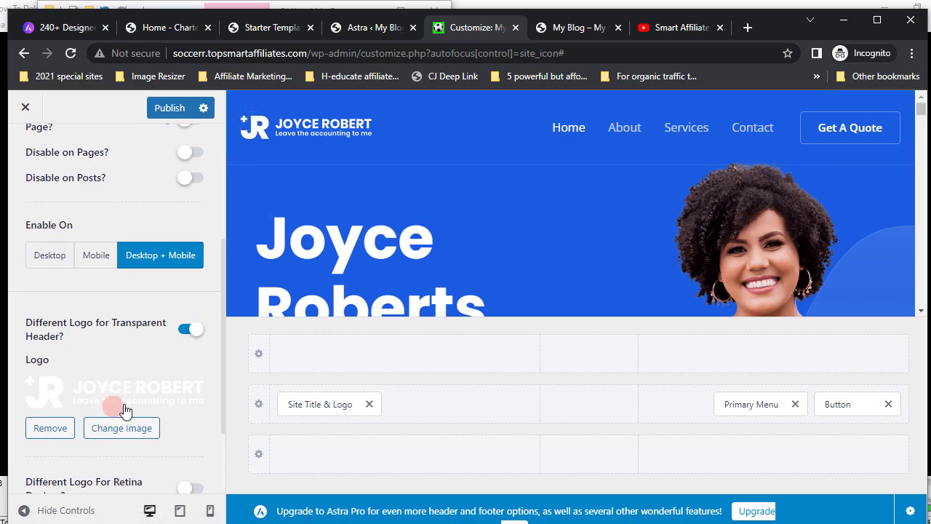
- Replace the transparent header logo with the retitled SOCCER COACH image, using its title as alt text
{"action": "scroll", "coordinate": [124, 409], "scroll_direction": "down", "scroll_amount": 1}
{"action": "left_click", "coordinate": [118, 360]}
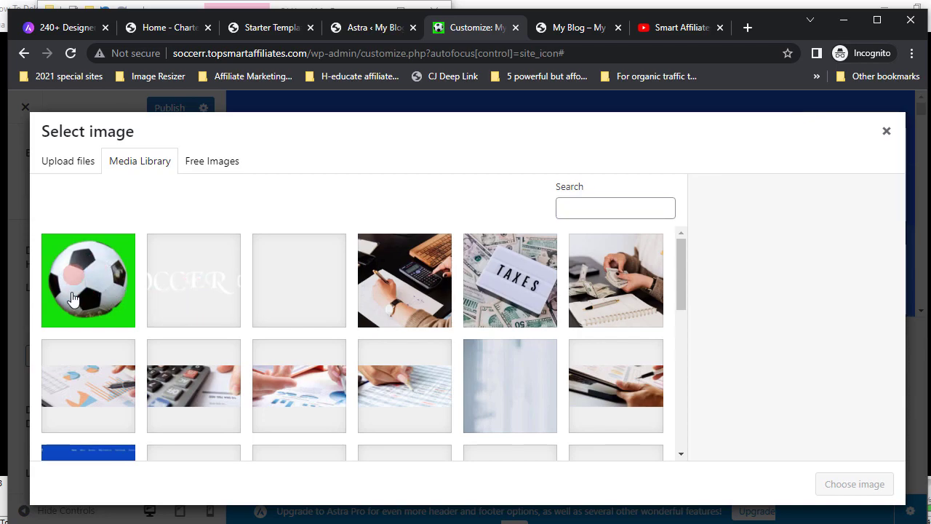
{"action": "left_click", "coordinate": [190, 291]}
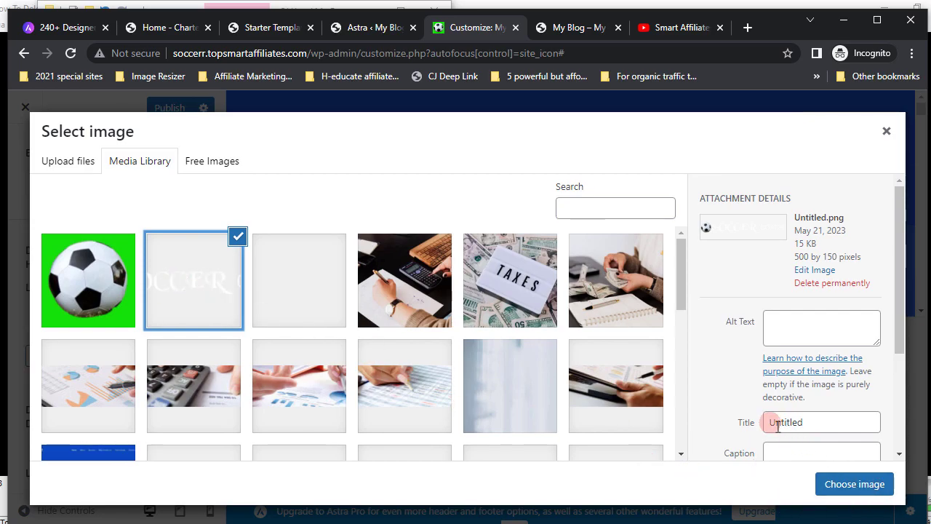
{"action": "left_click_drag", "start_coordinate": [772, 422], "coordinate": [818, 421]}
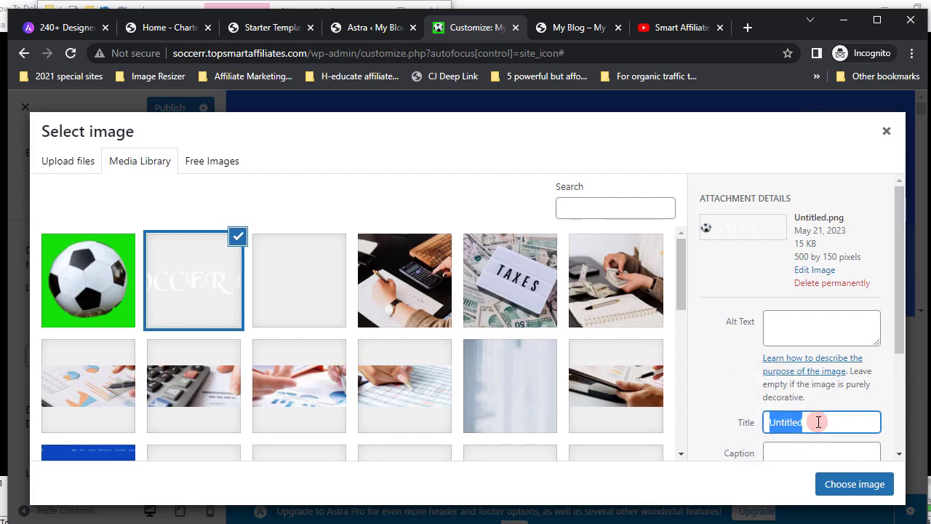
{"action": "type", "text": "soccer.topsmartaffiliates"}
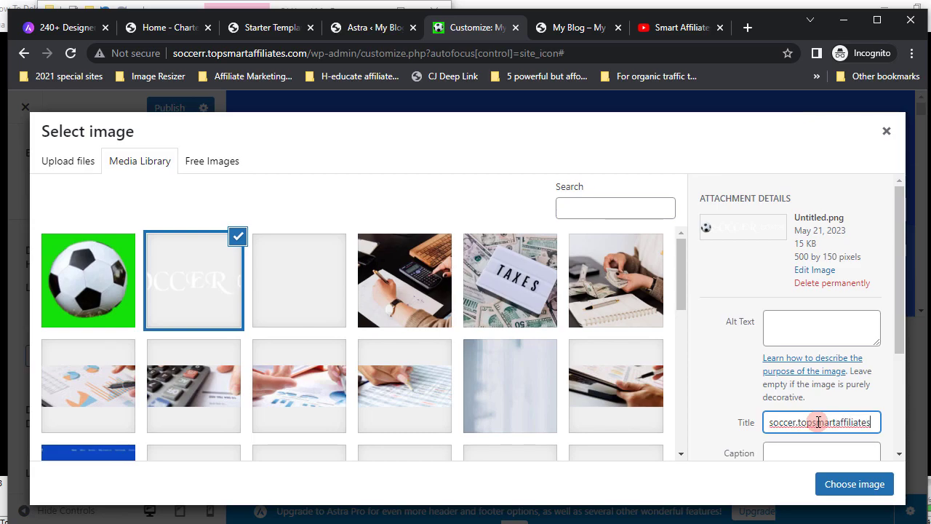
{"action": "key", "text": "shift+Left"}
{"action": "key", "text": "shift+Left"}
{"action": "key", "text": "shift+Left"}
{"action": "key", "text": "shift+Left"}
{"action": "key", "text": "shift+Left"}
{"action": "key", "text": "shift+Left"}
{"action": "key", "text": "shift+Left"}
{"action": "key", "text": "shift+Left"}
{"action": "key", "text": "shift+Left"}
{"action": "key", "text": "shift+Left"}
{"action": "key", "text": "shift+Left"}
{"action": "key", "text": "shift+Left"}
{"action": "key", "text": "shift+Left"}
{"action": "key", "text": "shift+Left"}
{"action": "key", "text": "shift+Left"}
{"action": "key", "text": "shift+Left"}
{"action": "key", "text": "shift+Left"}
{"action": "key", "text": "shift+Left"}
{"action": "key", "text": "shift+Left"}
{"action": "key", "text": "shift+Left"}
{"action": "key", "text": "ctrl+c"}
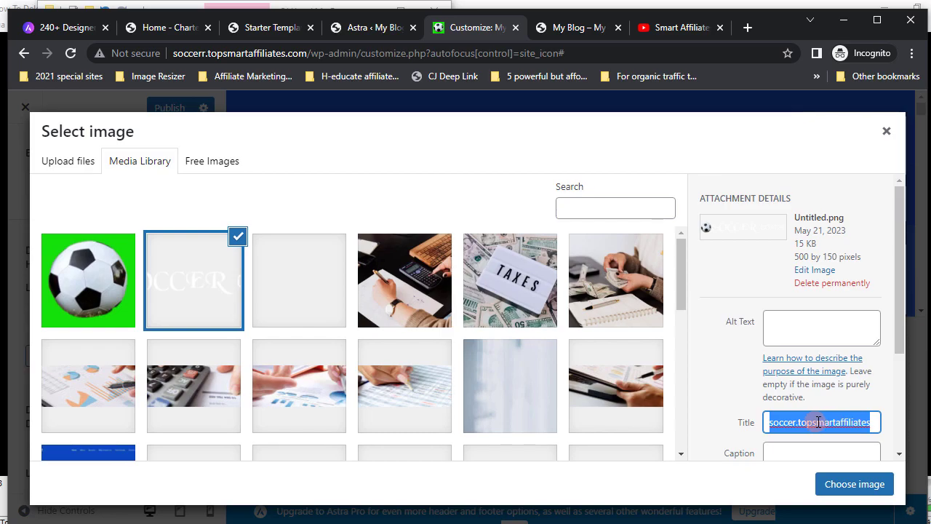
{"action": "left_click", "coordinate": [774, 318]}
{"action": "right_click", "coordinate": [774, 318]}
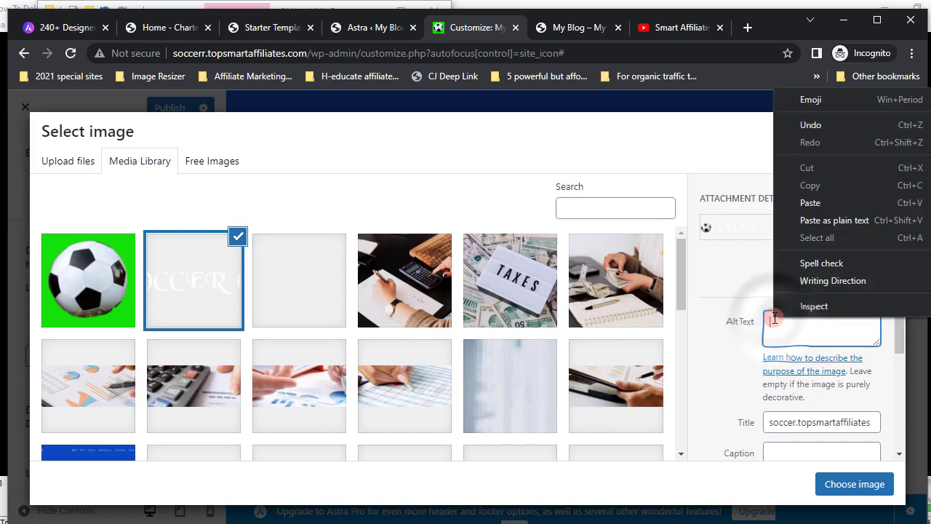
{"action": "left_click", "coordinate": [816, 202]}
{"action": "left_click", "coordinate": [854, 484]}
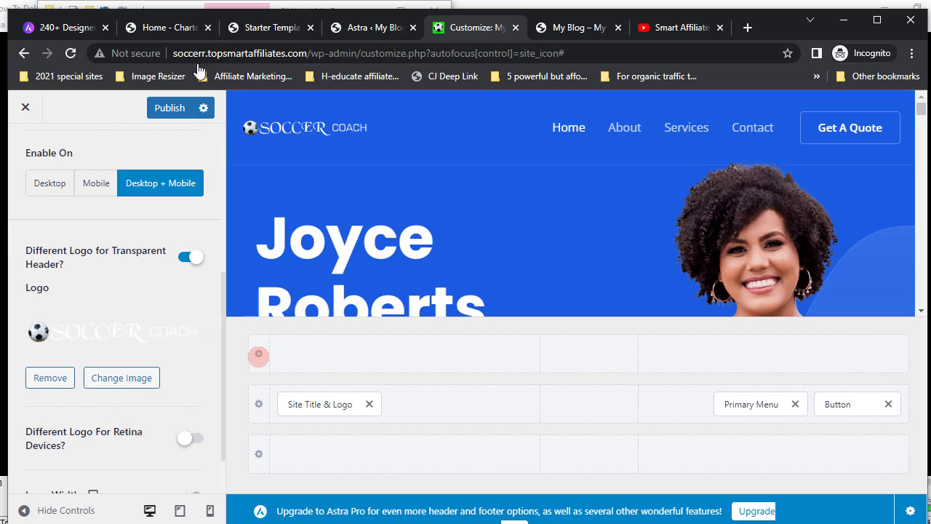
- Publish the SOCCER COACH logo header changes and switch the Customizer preview to tablet size
{"action": "left_click", "coordinate": [170, 106]}
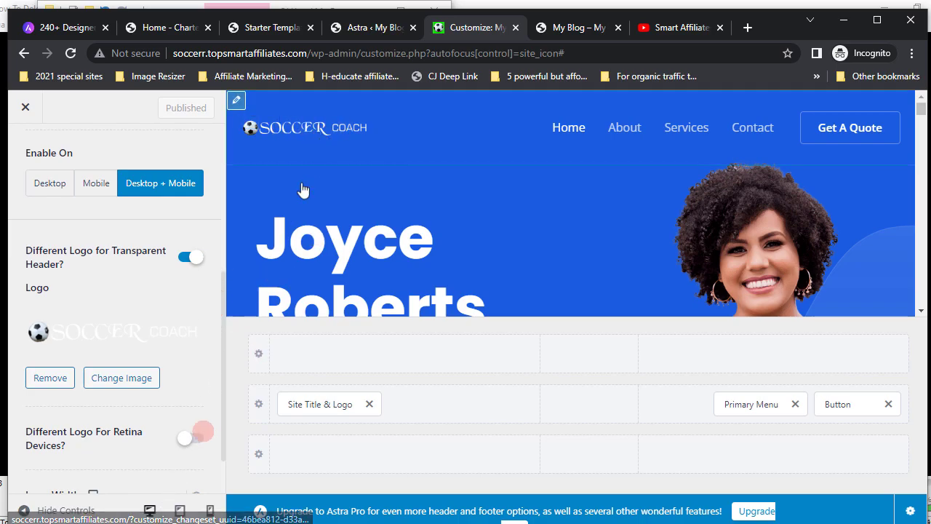
{"action": "left_click", "coordinate": [180, 513]}
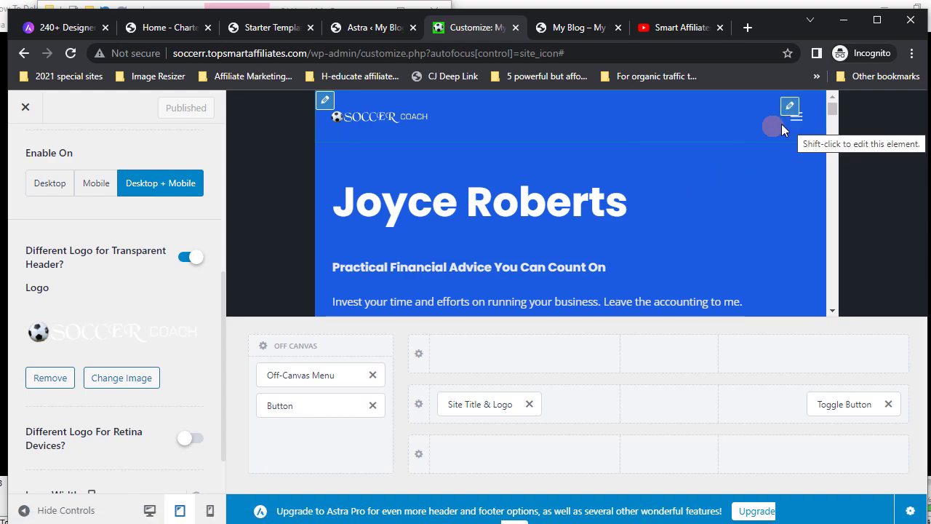
- In mobile preview, reduce the transparent header logo width from 124 to 73 px and publish
{"action": "left_click", "coordinate": [211, 512]}
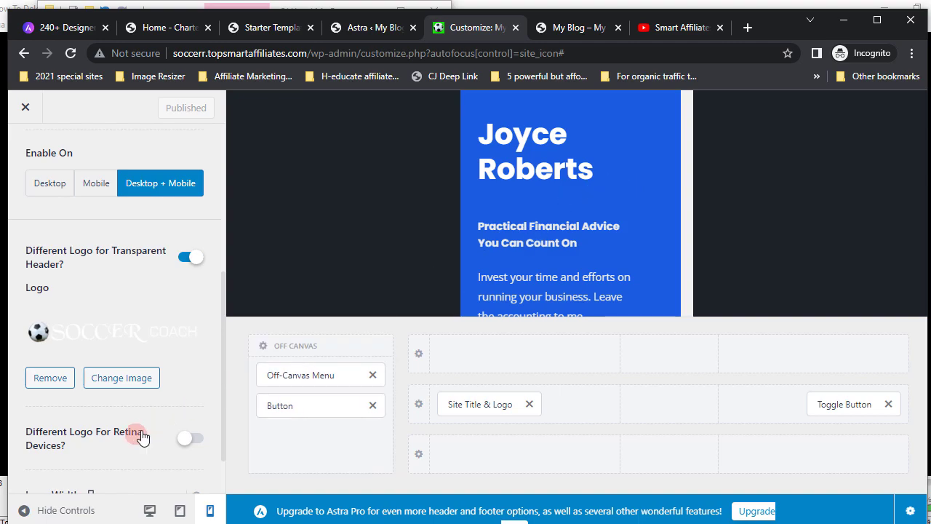
{"action": "scroll", "coordinate": [141, 430], "scroll_direction": "down", "scroll_amount": 1}
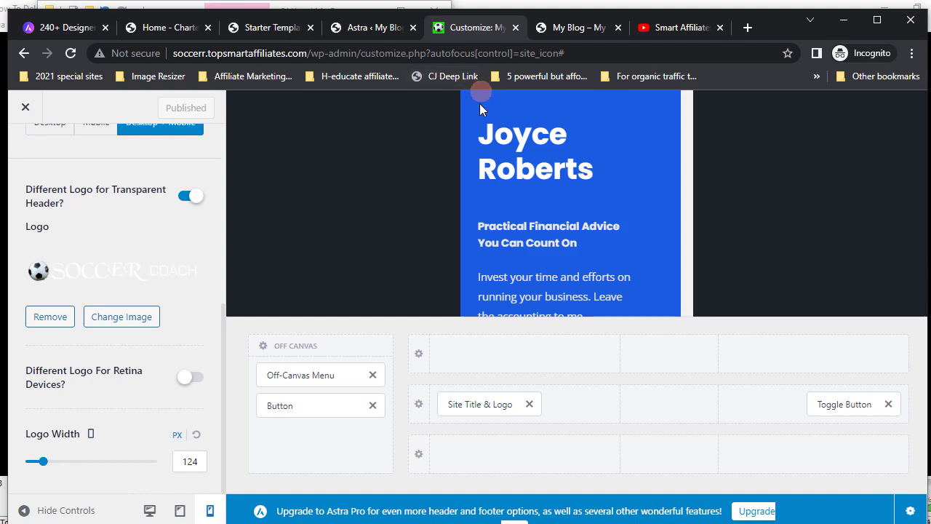
{"action": "left_click", "coordinate": [44, 463]}
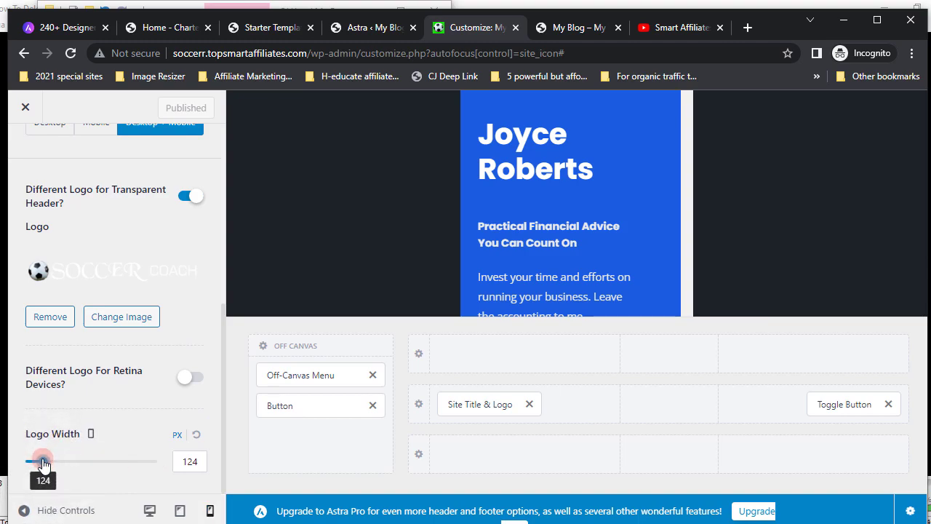
{"action": "left_click_drag", "start_coordinate": [44, 463], "coordinate": [38, 465]}
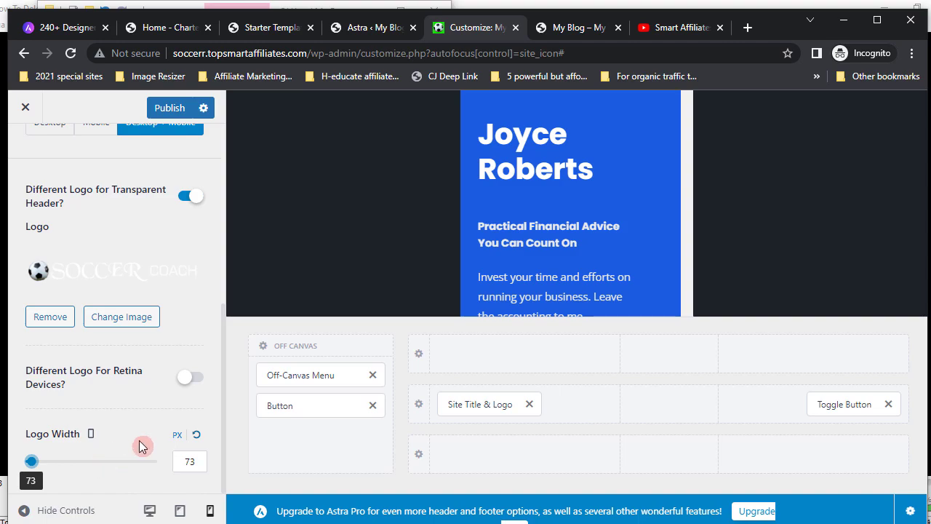
{"action": "left_click", "coordinate": [170, 108]}
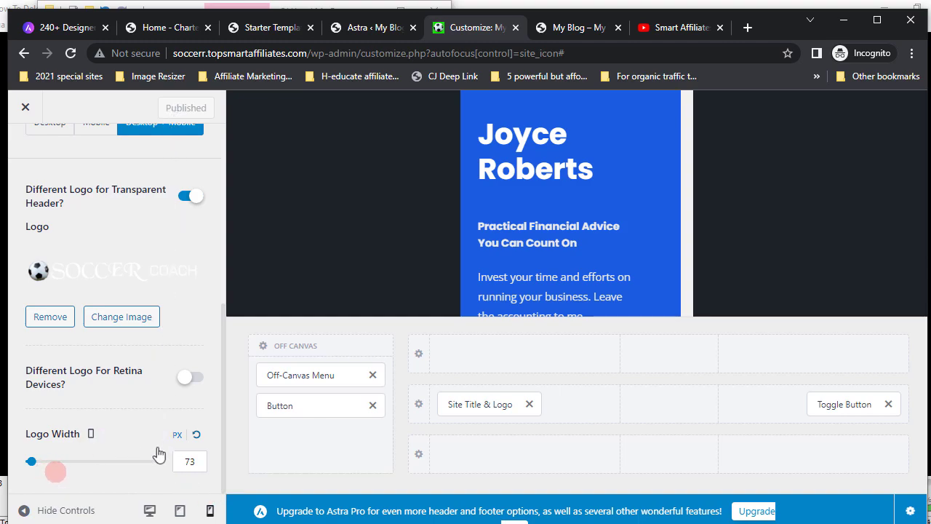
- Return the preview to desktop and bring up Site Title & Logo, showing the title My Blog
{"action": "left_click", "coordinate": [149, 511]}
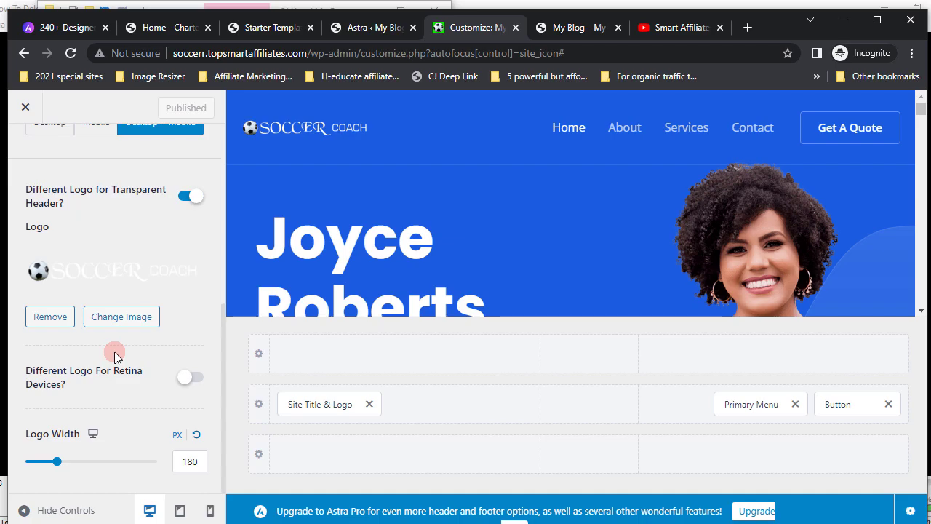
{"action": "scroll", "coordinate": [114, 354], "scroll_direction": "up", "scroll_amount": 3}
{"action": "scroll", "coordinate": [114, 352], "scroll_direction": "up", "scroll_amount": 2}
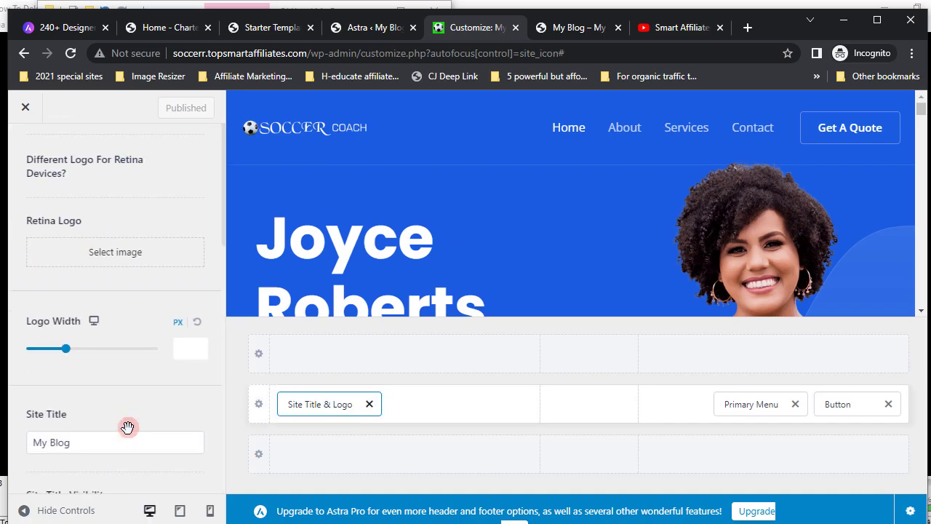
{"action": "scroll", "coordinate": [127, 427], "scroll_direction": "down", "scroll_amount": 2}
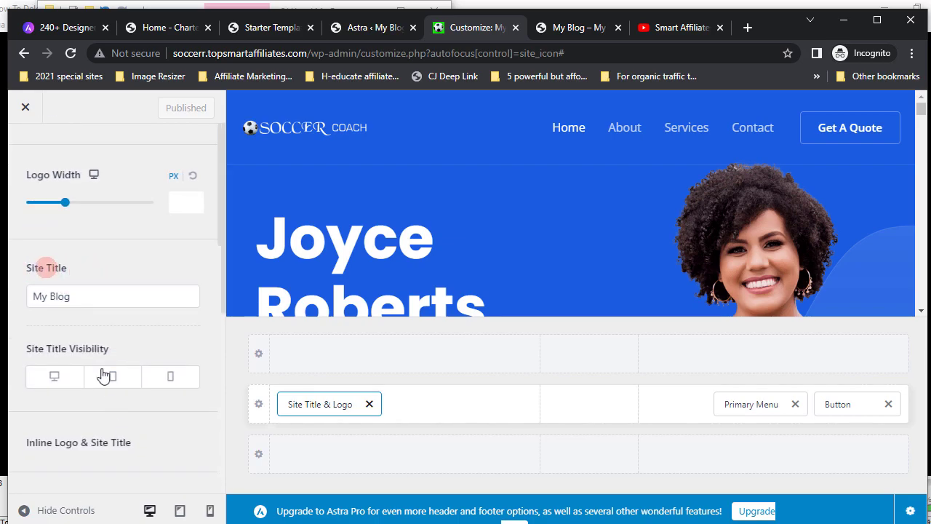
{"action": "left_click", "coordinate": [59, 272]}
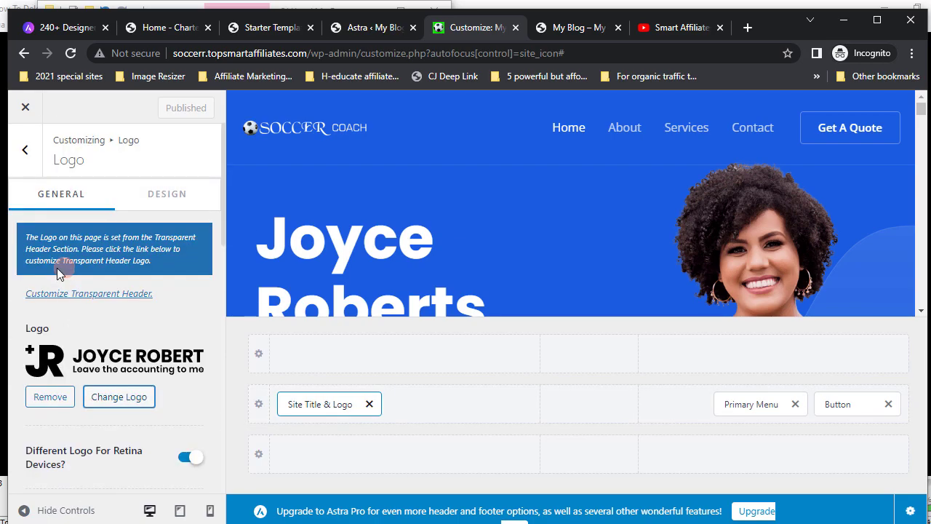
{"action": "scroll", "coordinate": [84, 327], "scroll_direction": "down", "scroll_amount": 3}
{"action": "scroll", "coordinate": [84, 329], "scroll_direction": "down", "scroll_amount": 3}
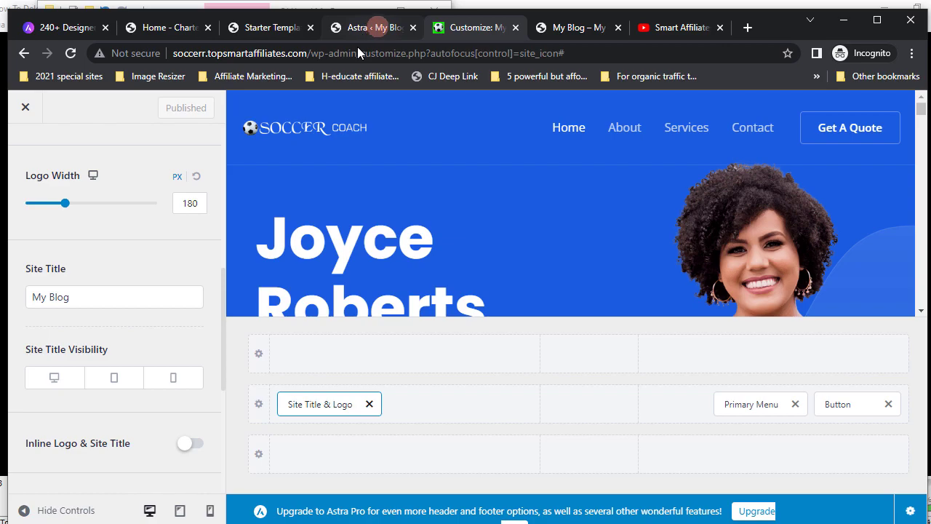
{"action": "left_click", "coordinate": [570, 29]}
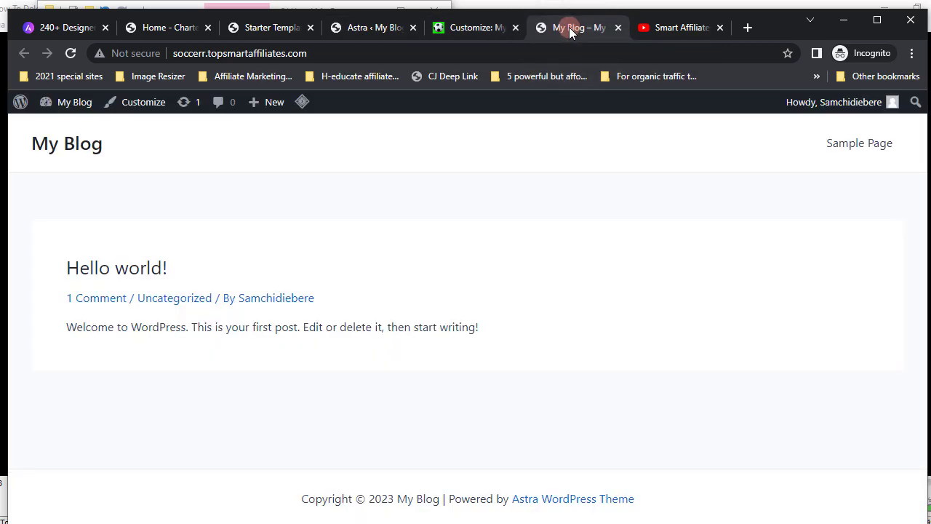
{"action": "mouse_move", "coordinate": [79, 109]}
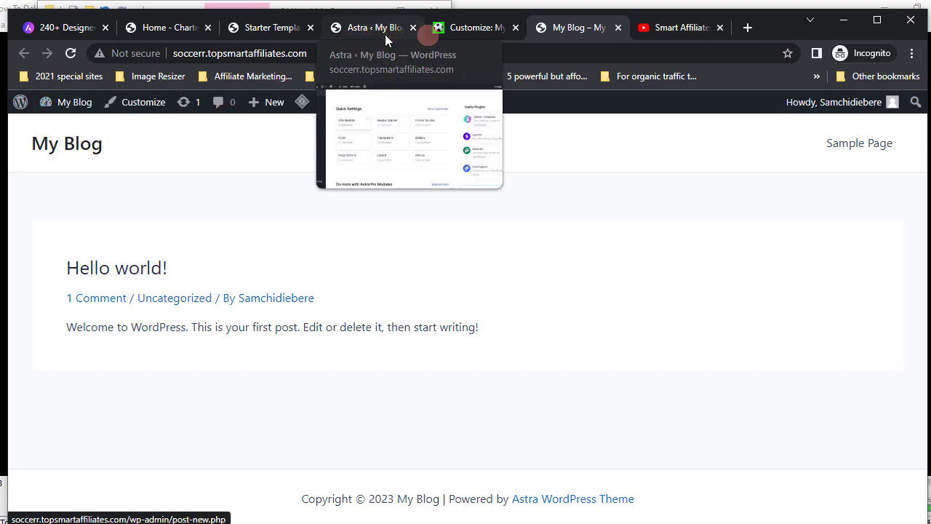
{"action": "left_click", "coordinate": [469, 33]}
- Replace the site title My Blog with Soccer Coach
{"action": "left_click", "coordinate": [35, 296]}
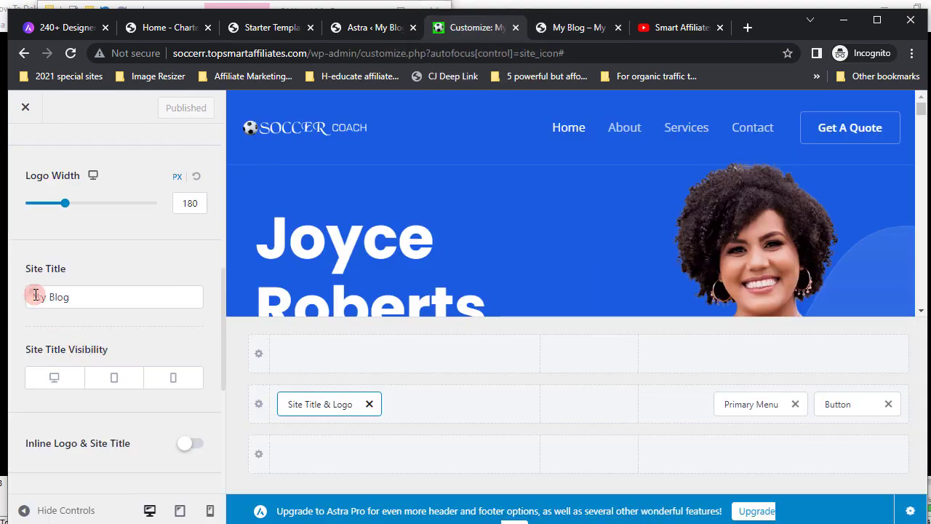
{"action": "left_click_drag", "start_coordinate": [35, 296], "coordinate": [93, 299]}
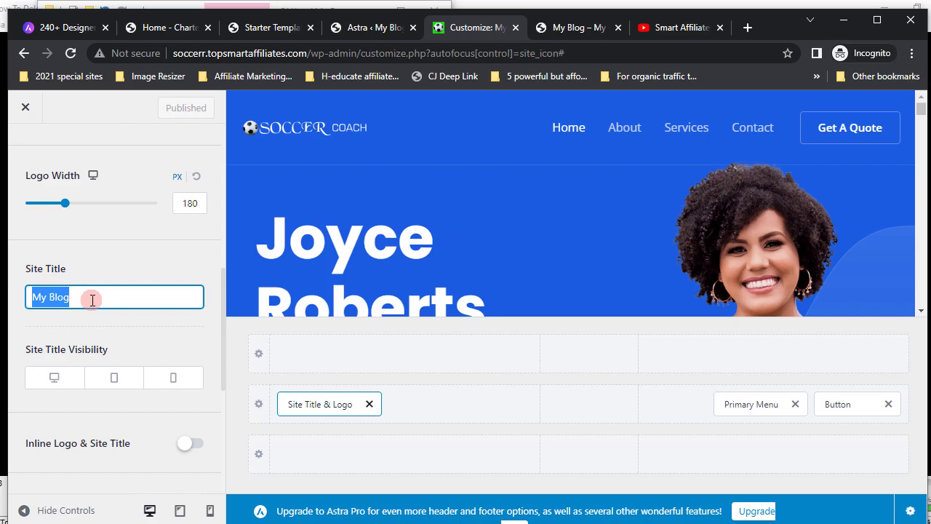
{"action": "type", "text": "S"}
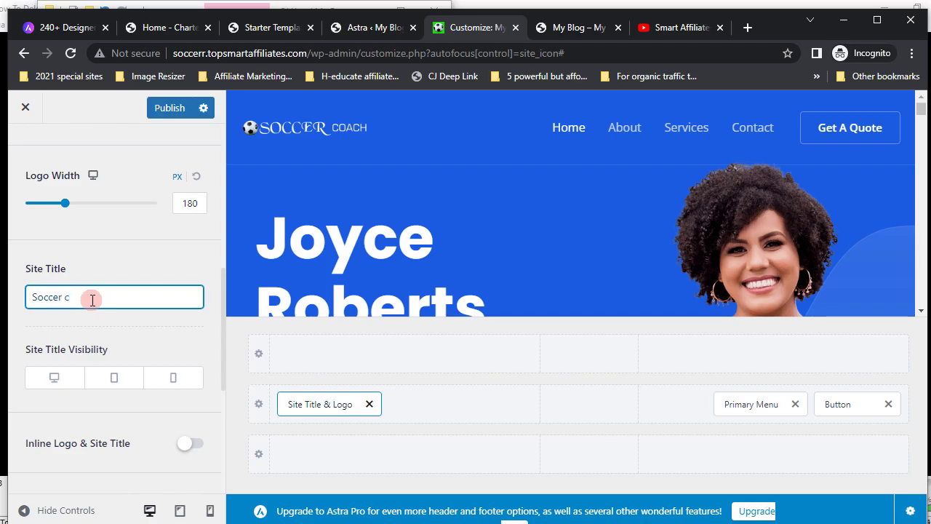
{"action": "type", "text": "occer Coach"}
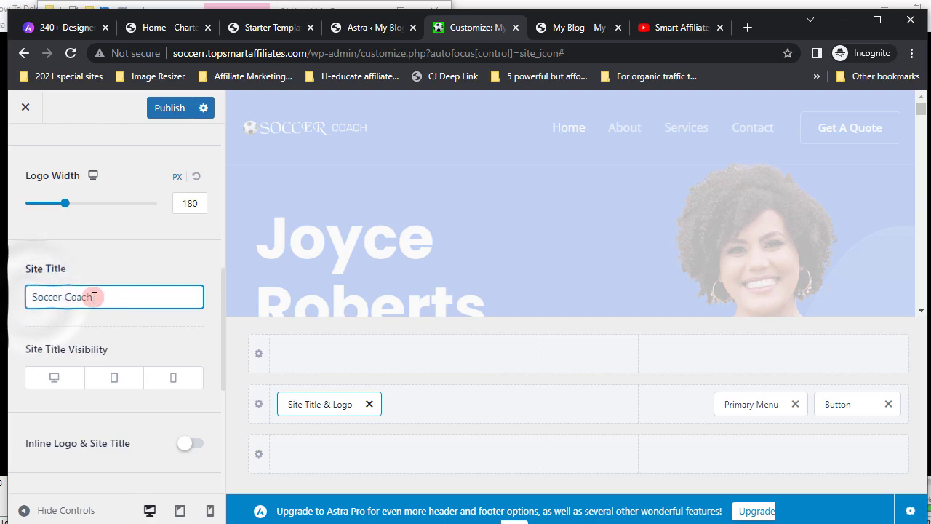
- Copy the Soccer Coach site title to the clipboard
{"action": "triple_click", "coordinate": [93, 296]}
{"action": "right_click", "coordinate": [75, 295]}
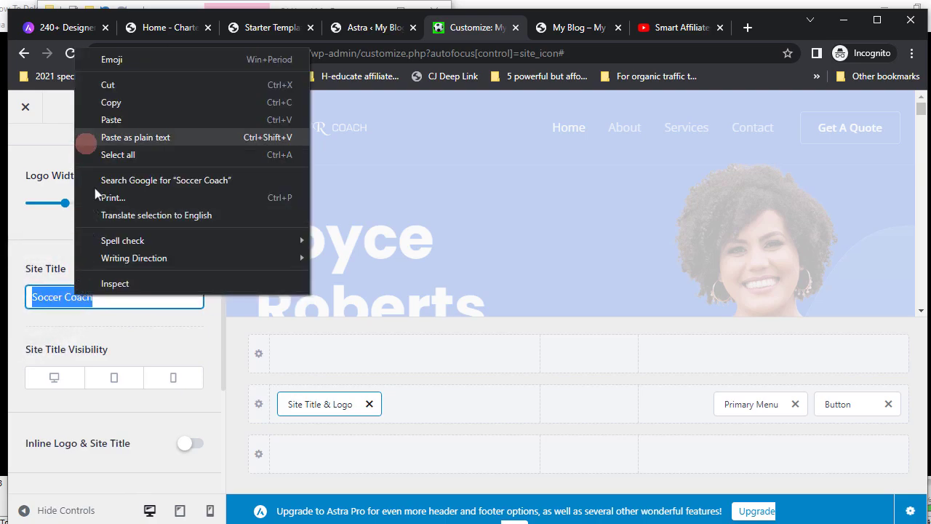
{"action": "left_click", "coordinate": [110, 105]}
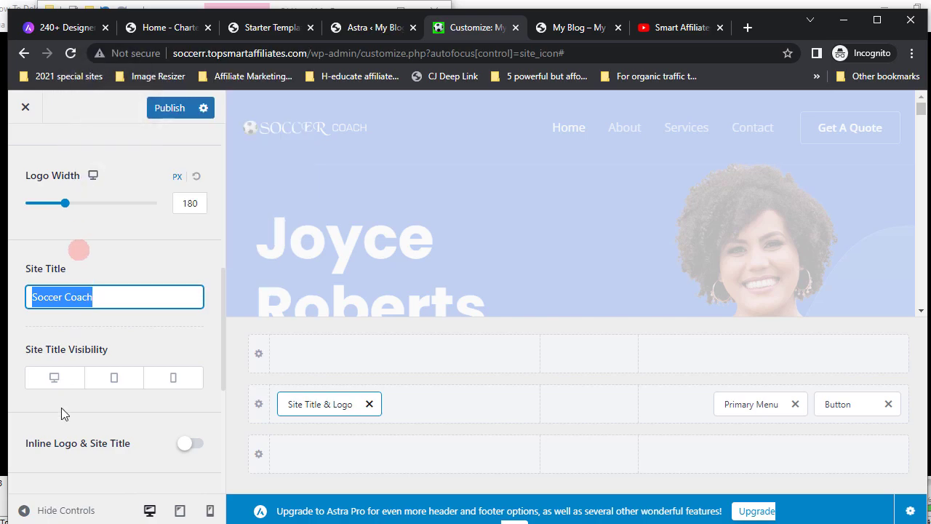
{"action": "scroll", "coordinate": [62, 409], "scroll_direction": "down", "scroll_amount": 3}
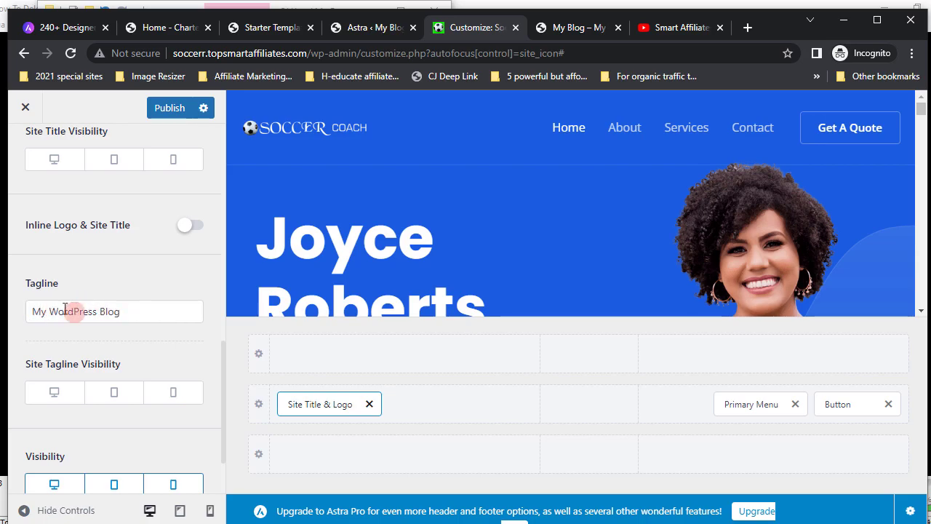
- Paste Soccer Coach over the tagline My WordPress Blog, publish, and switch to the live blog
{"action": "left_click_drag", "start_coordinate": [33, 311], "coordinate": [128, 310]}
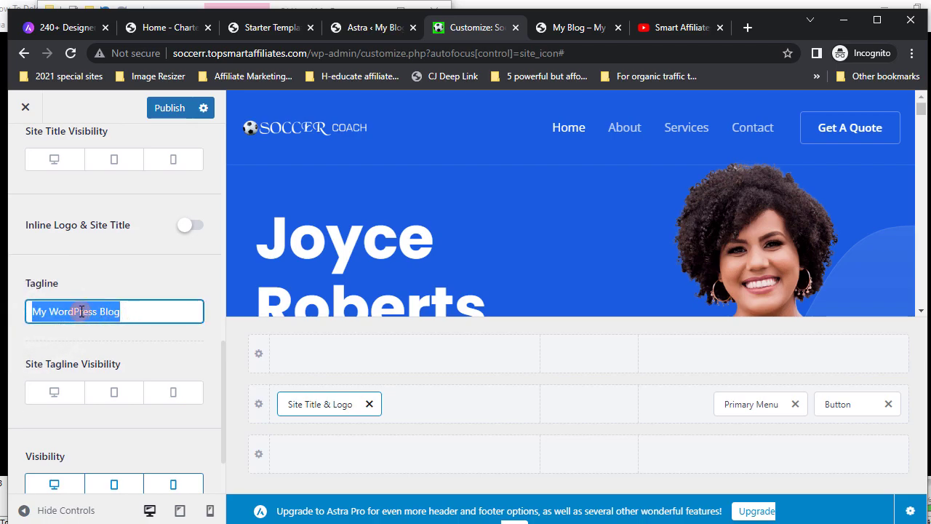
{"action": "right_click", "coordinate": [81, 310]}
{"action": "left_click", "coordinate": [124, 138]}
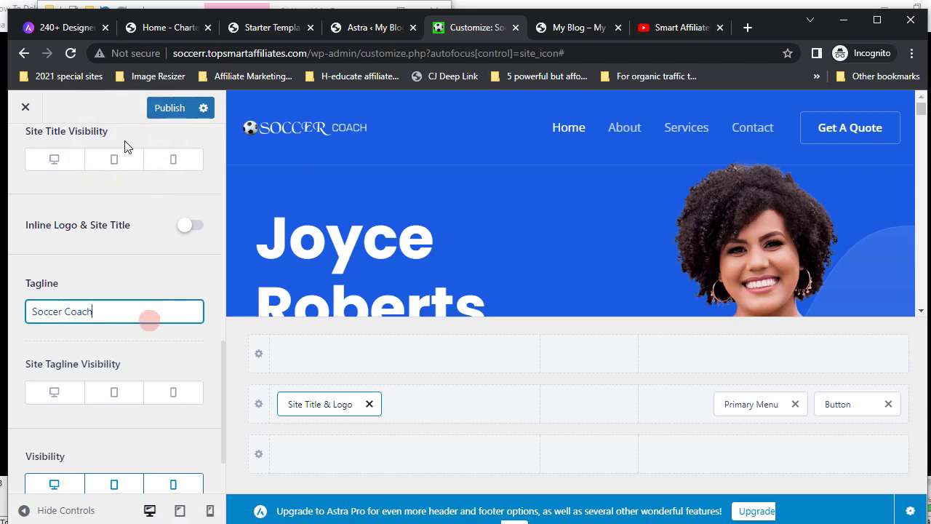
{"action": "left_click", "coordinate": [168, 109]}
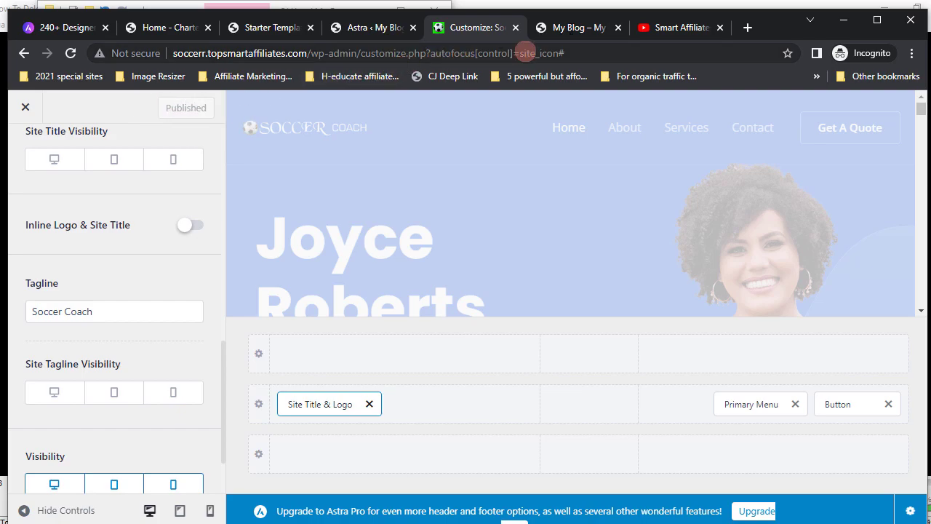
{"action": "left_click", "coordinate": [570, 32]}
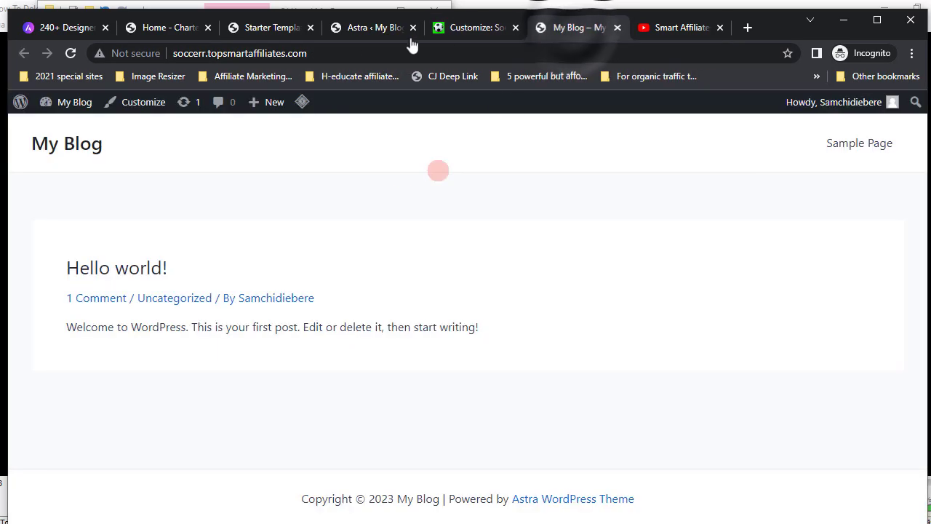
- Reload the live site to show the Soccer Coach name, then return to the Customizer via the admin bar
{"action": "left_click", "coordinate": [70, 53]}
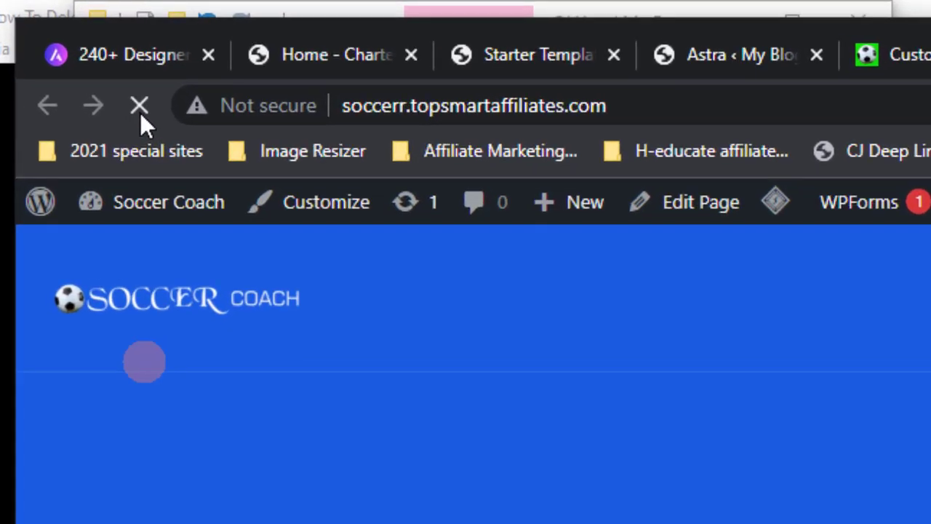
{"action": "left_click", "coordinate": [64, 106]}
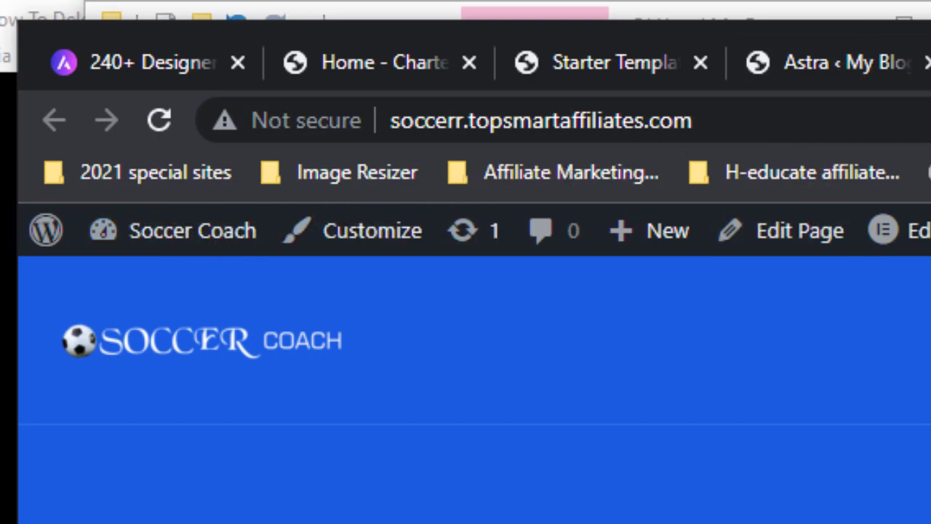
{"action": "left_click", "coordinate": [372, 231]}
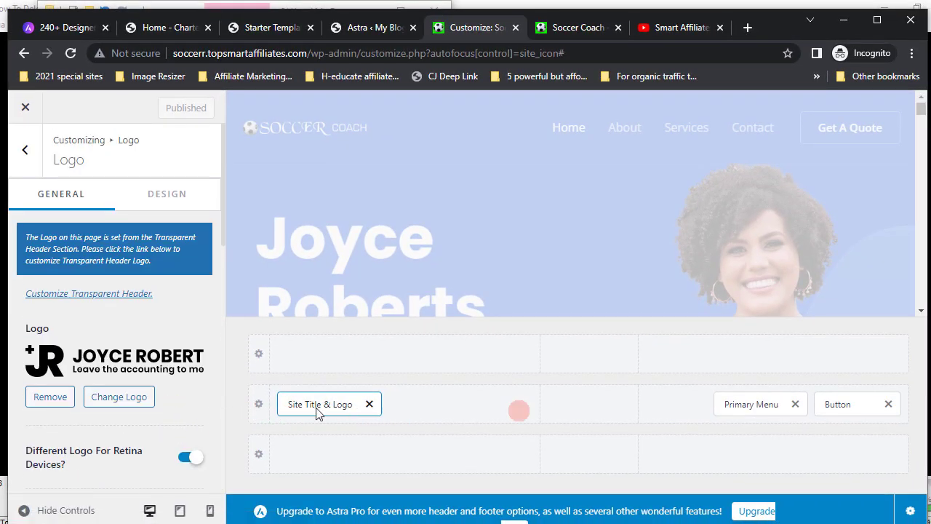
- Show the Design settings of the header builder's Primary Menu, where hover style is None
{"action": "left_click", "coordinate": [754, 405]}
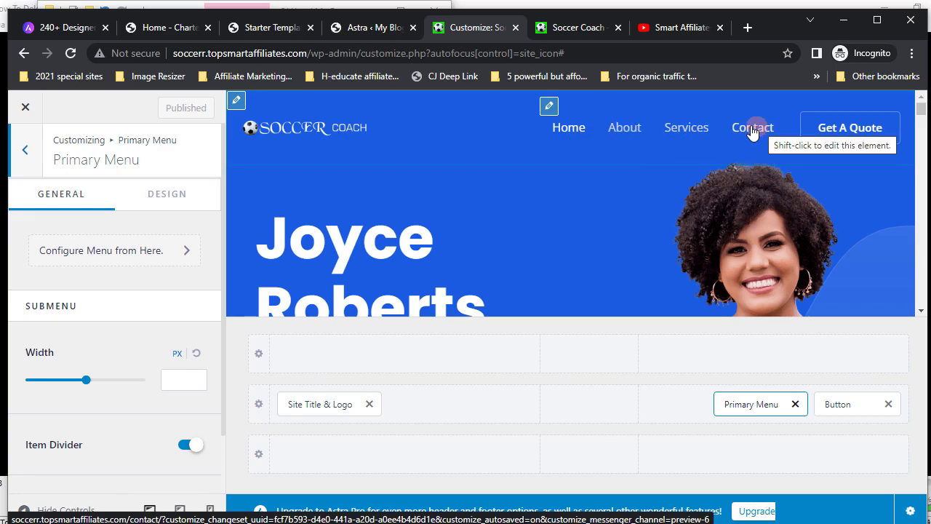
{"action": "left_click", "coordinate": [167, 200]}
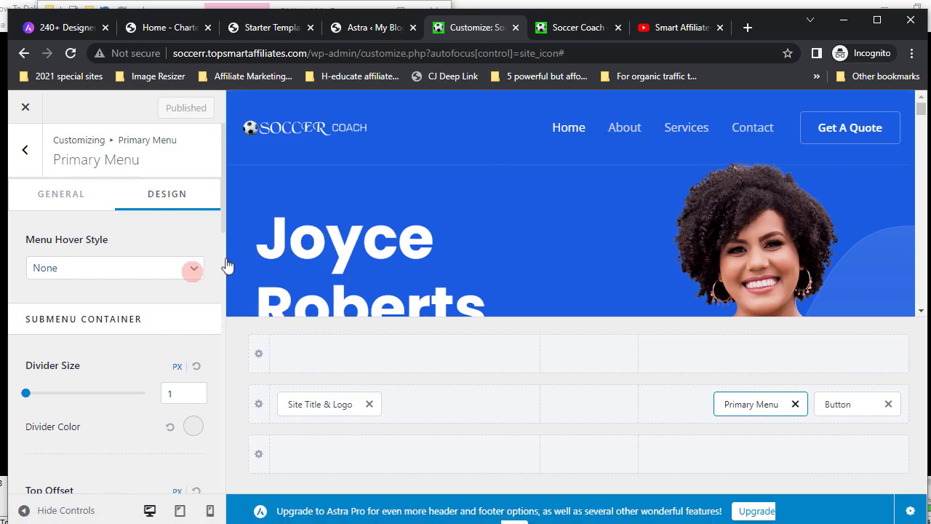
- Set the primary menu hover style to Underline and publish it
{"action": "left_click", "coordinate": [194, 275]}
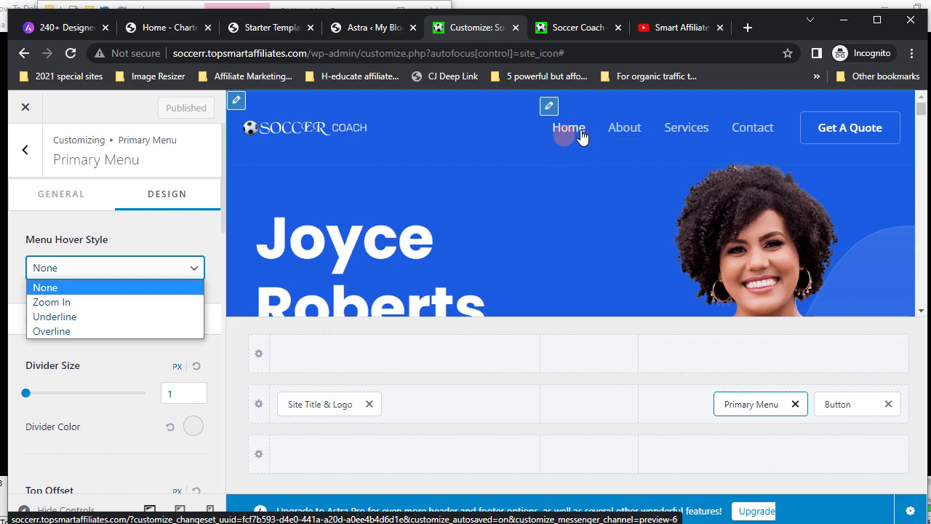
{"action": "left_click", "coordinate": [57, 318]}
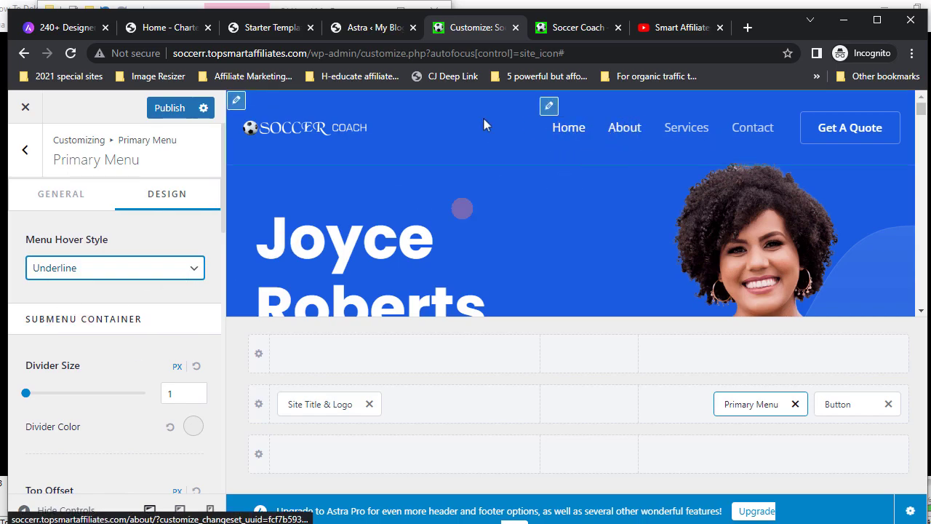
{"action": "left_click", "coordinate": [171, 110]}
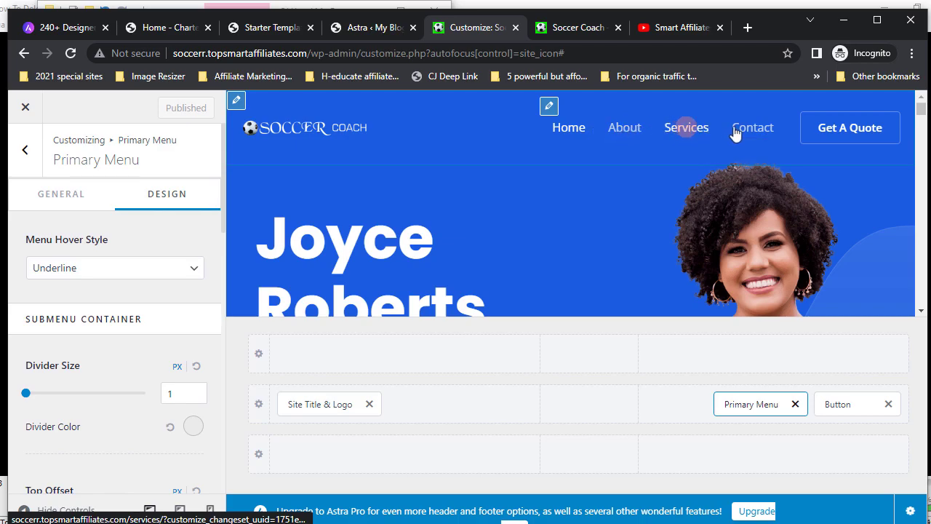
{"action": "left_click", "coordinate": [570, 29]}
{"action": "left_click", "coordinate": [70, 53]}
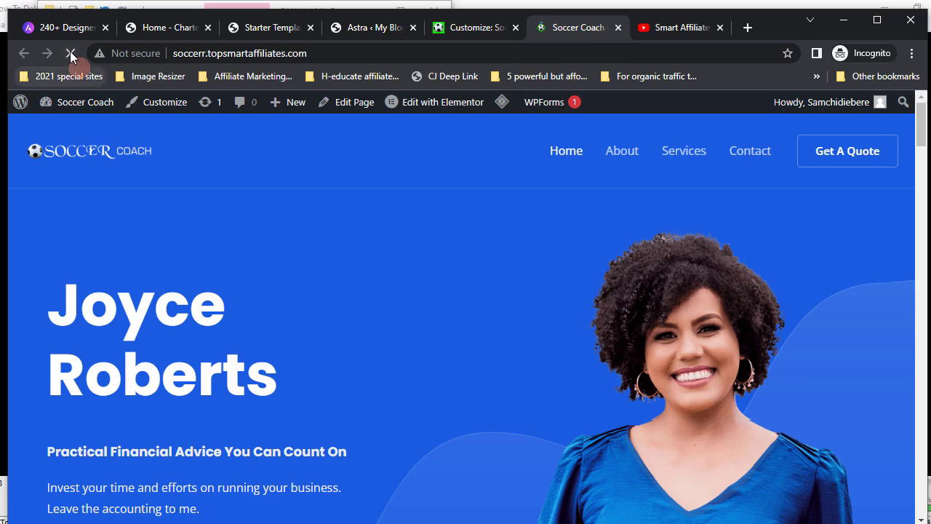
{"action": "left_click", "coordinate": [198, 147]}
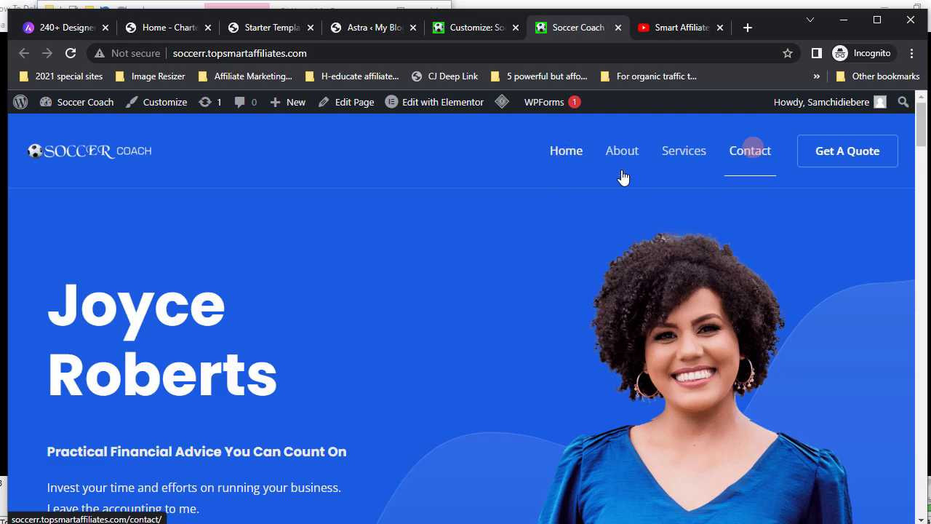
{"action": "left_click", "coordinate": [464, 32]}
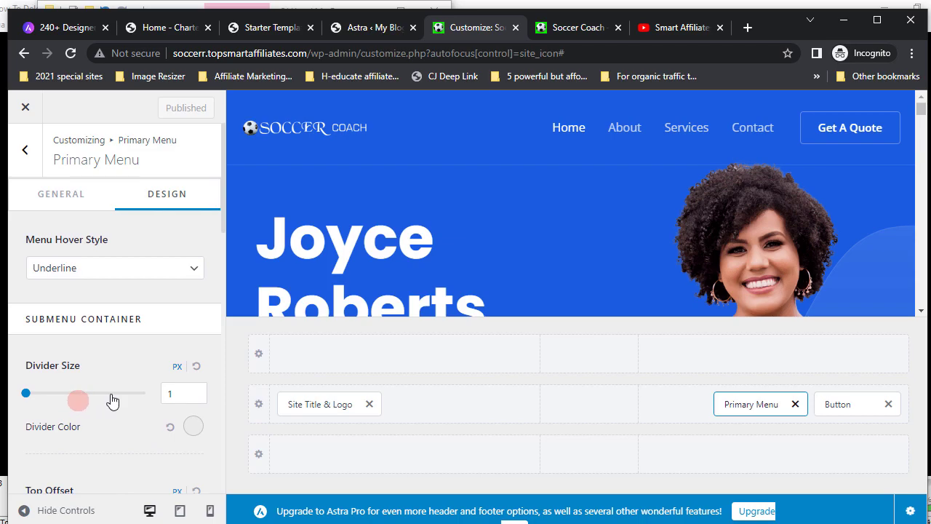
- Set the submenu divider size to 2
{"action": "scroll", "coordinate": [111, 401], "scroll_direction": "down", "scroll_amount": 1}
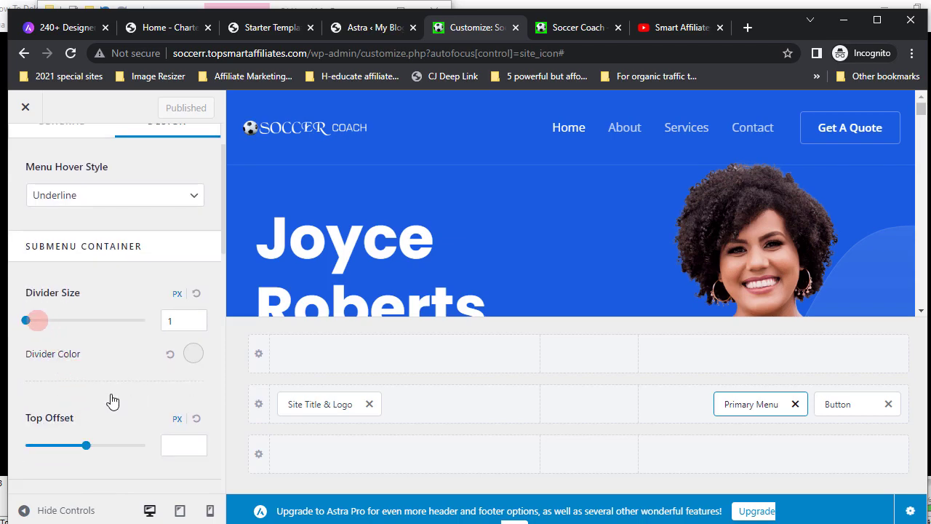
{"action": "left_click", "coordinate": [191, 320]}
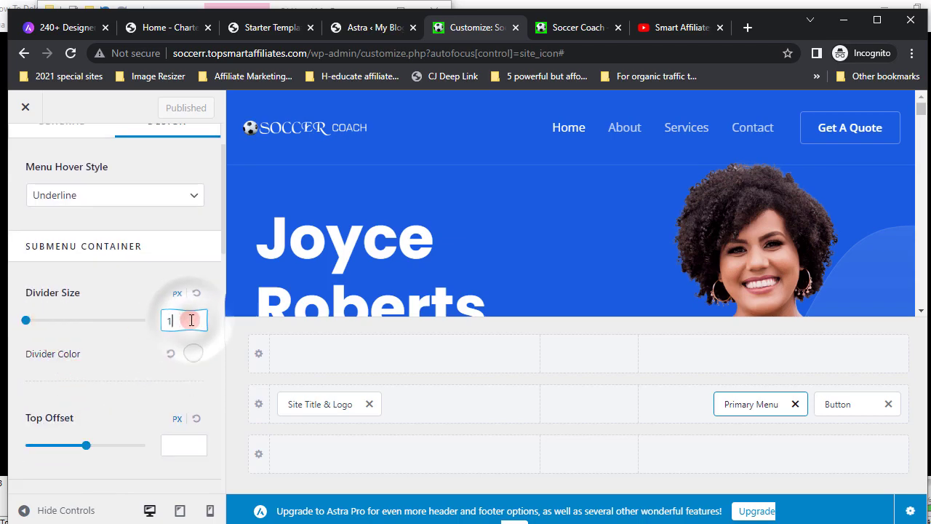
{"action": "type", "text": "2"}
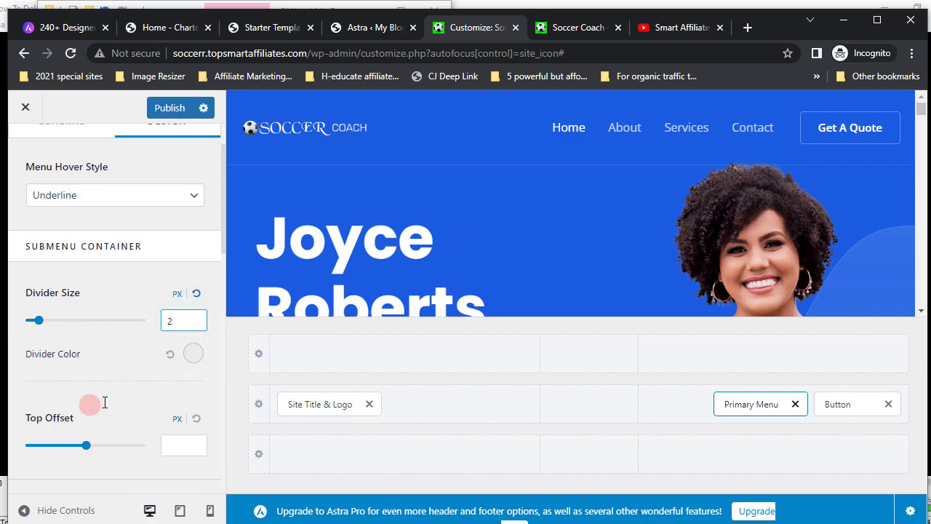
- Change the submenu divider colour from light grey EBEBEB to yellow #EED808
{"action": "left_click", "coordinate": [194, 356]}
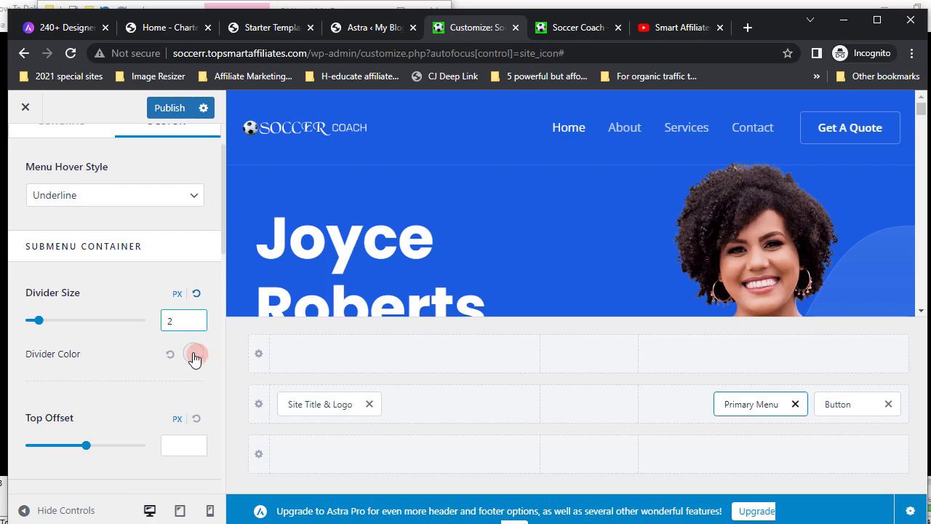
{"action": "left_click", "coordinate": [193, 355]}
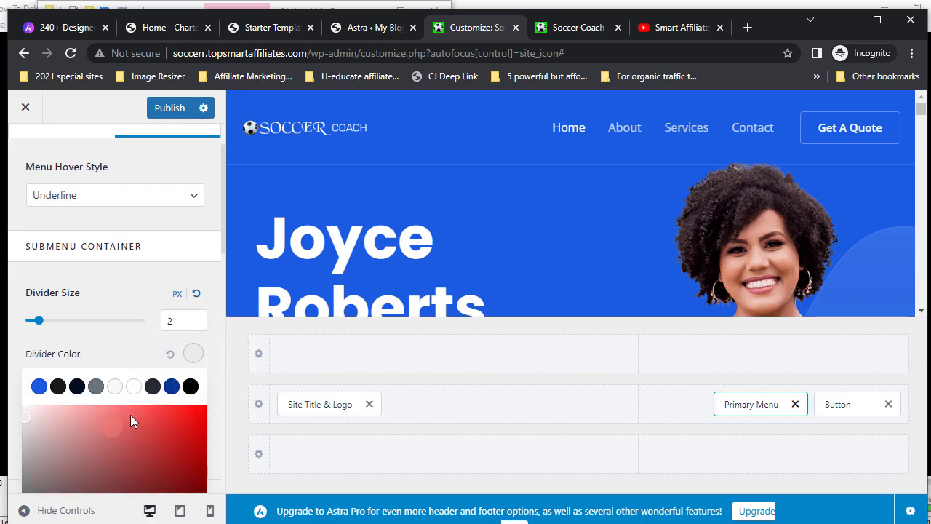
{"action": "scroll", "coordinate": [130, 420], "scroll_direction": "down", "scroll_amount": 3}
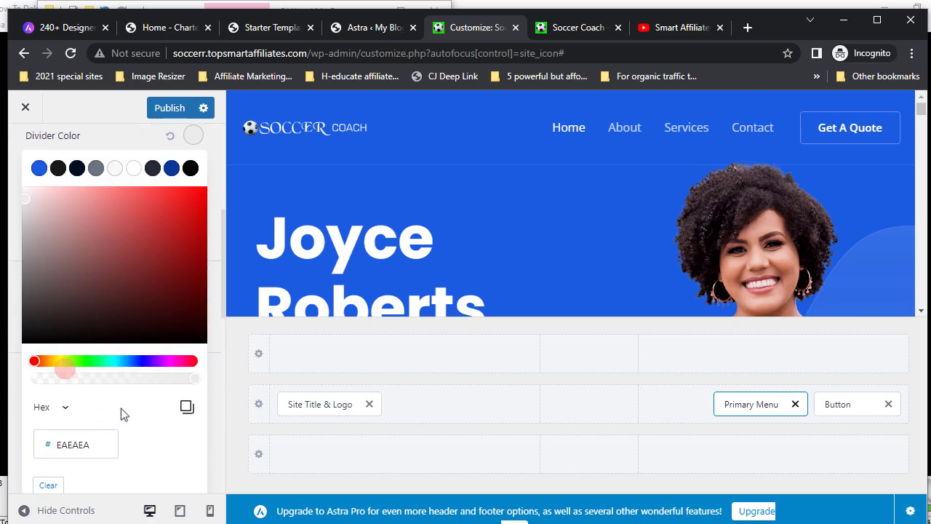
{"action": "left_click", "coordinate": [59, 363]}
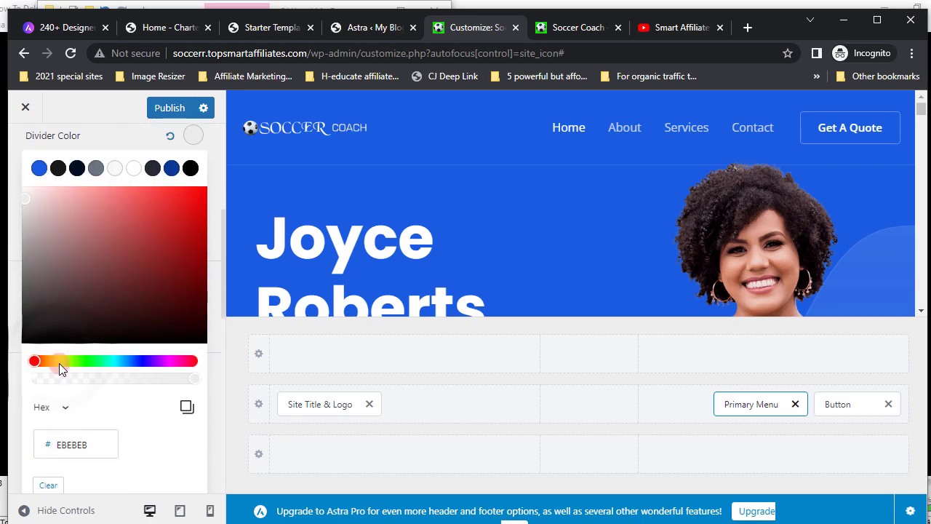
{"action": "left_click", "coordinate": [59, 360]}
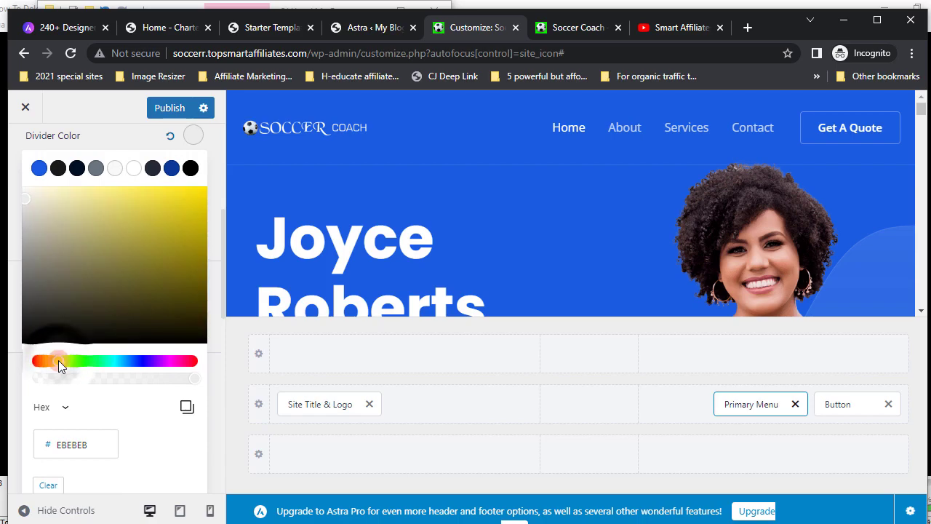
{"action": "left_click", "coordinate": [199, 197]}
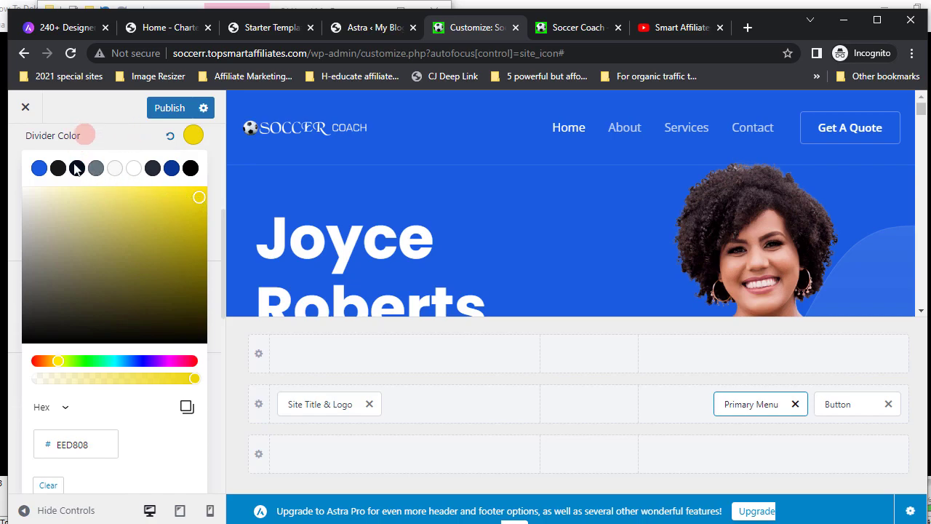
{"action": "left_click", "coordinate": [14, 152]}
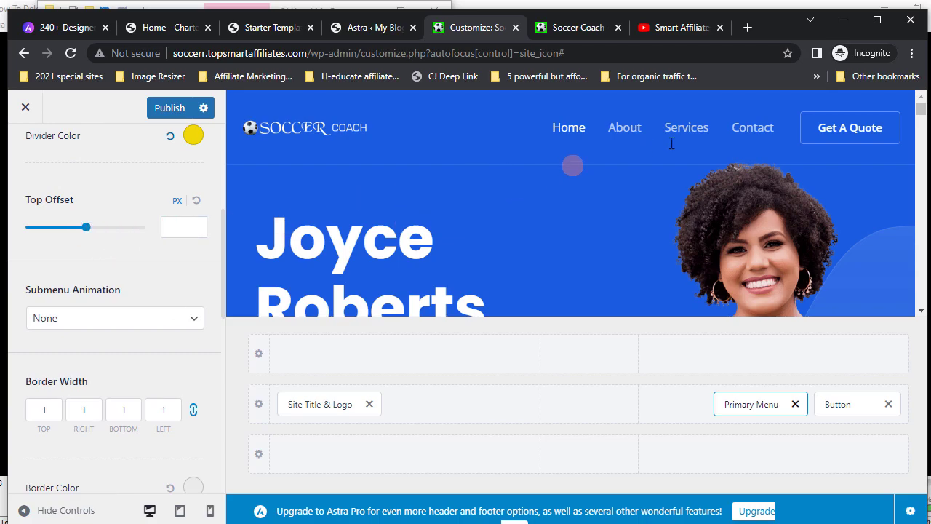
- Reduce the submenu top offset to 59 px
{"action": "left_click", "coordinate": [705, 143]}
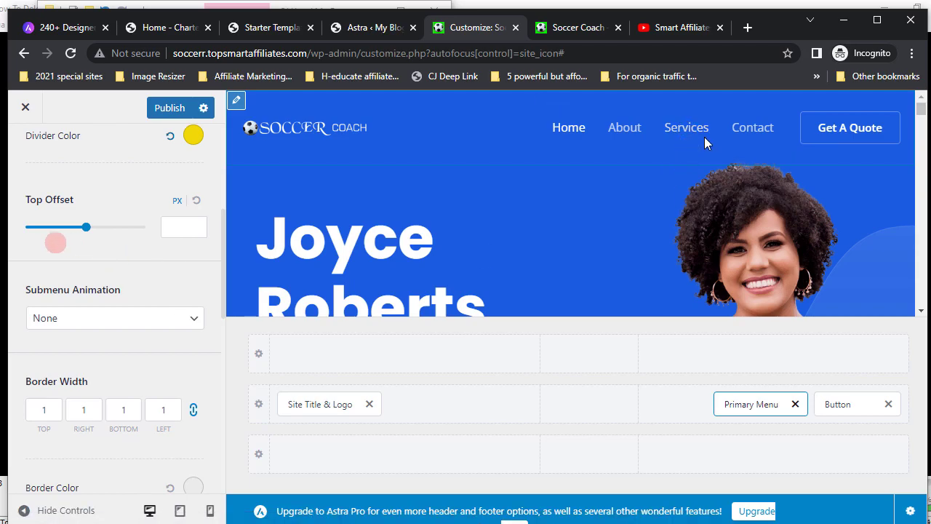
{"action": "left_click", "coordinate": [86, 227]}
{"action": "left_click_drag", "start_coordinate": [86, 228], "coordinate": [65, 231]}
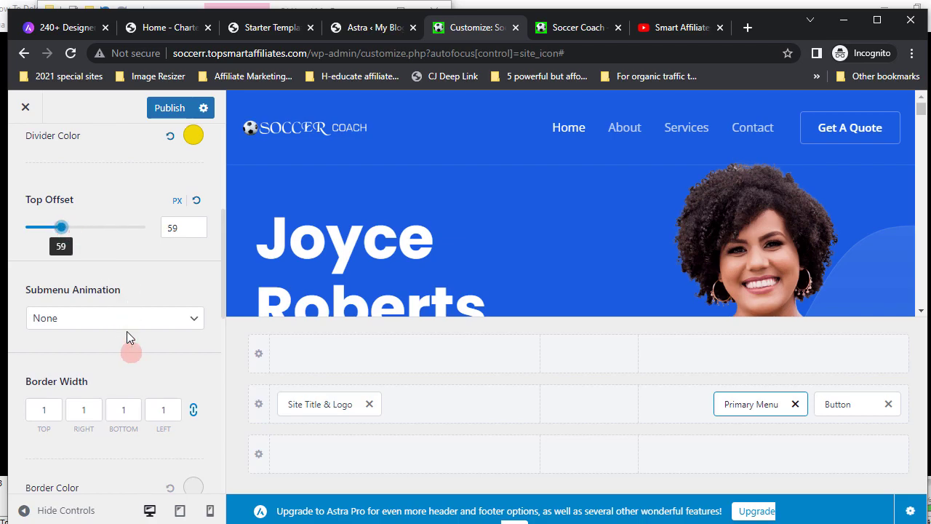
- Set the submenu animation to Fade and make the submenu border width 2 on all sides
{"action": "scroll", "coordinate": [127, 332], "scroll_direction": "down", "scroll_amount": 1}
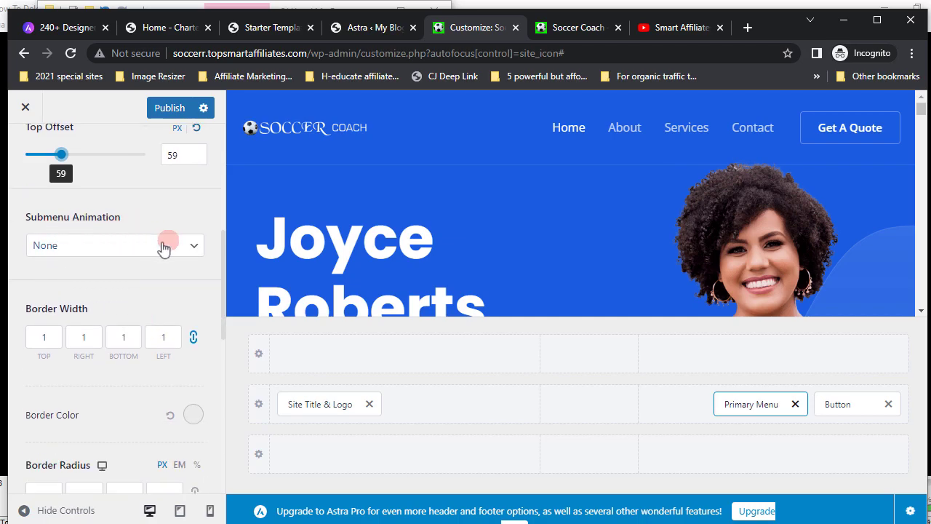
{"action": "left_click", "coordinate": [194, 247]}
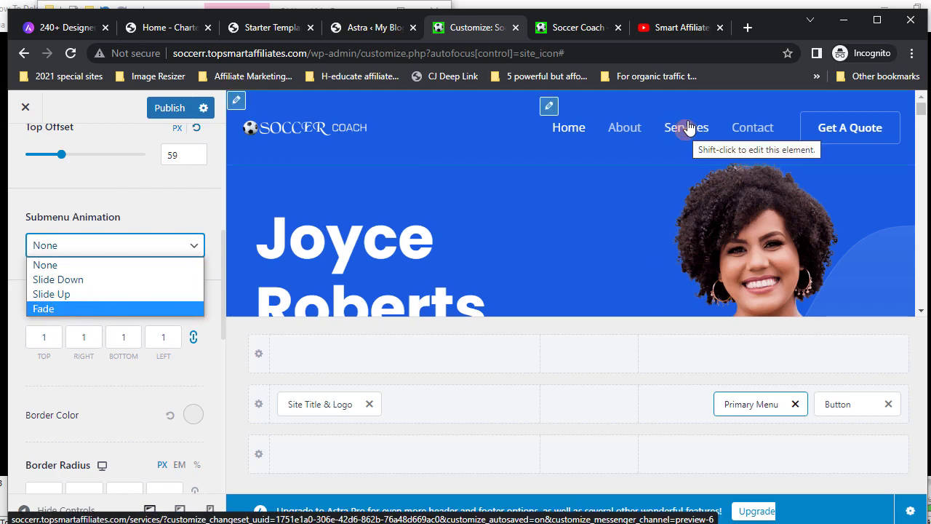
{"action": "left_click", "coordinate": [45, 309]}
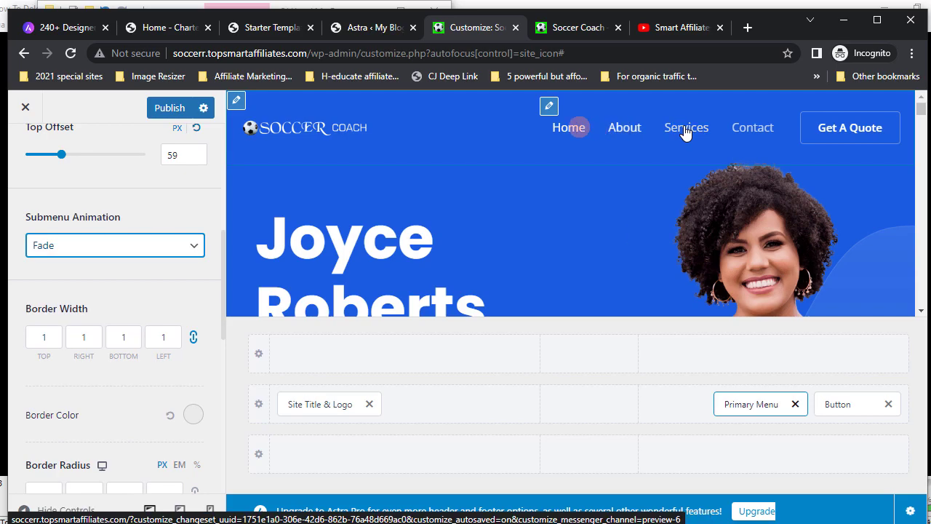
{"action": "left_click", "coordinate": [47, 337]}
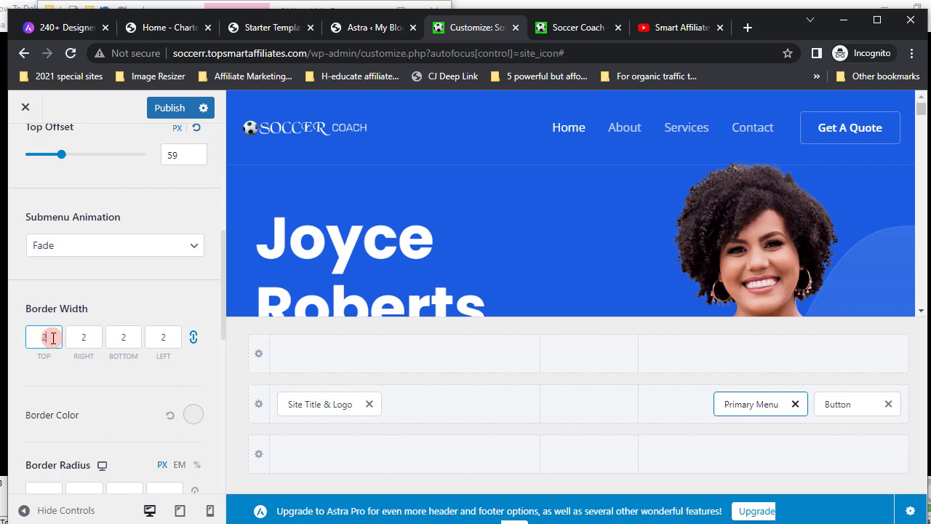
- Set the submenu's 2 px border colour to a saturated yellow
{"action": "scroll", "coordinate": [108, 422], "scroll_direction": "down", "scroll_amount": 1}
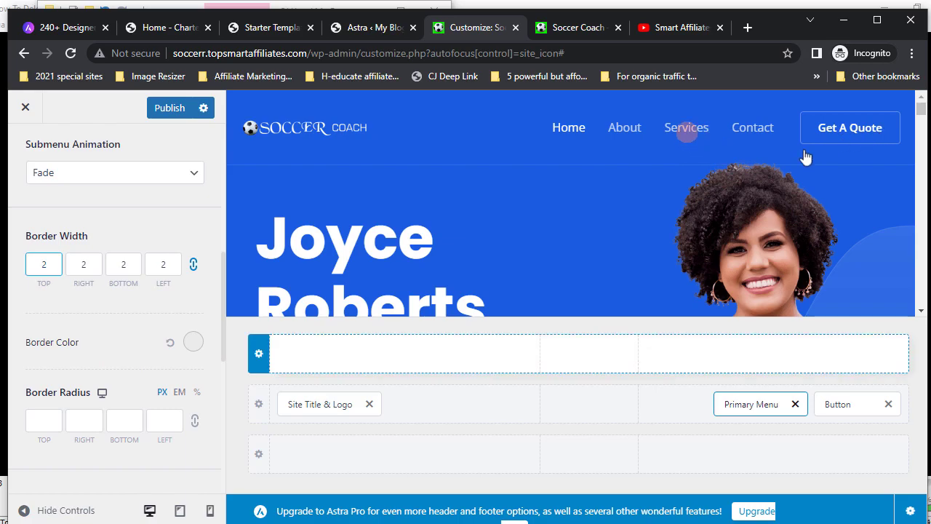
{"action": "left_click", "coordinate": [191, 343]}
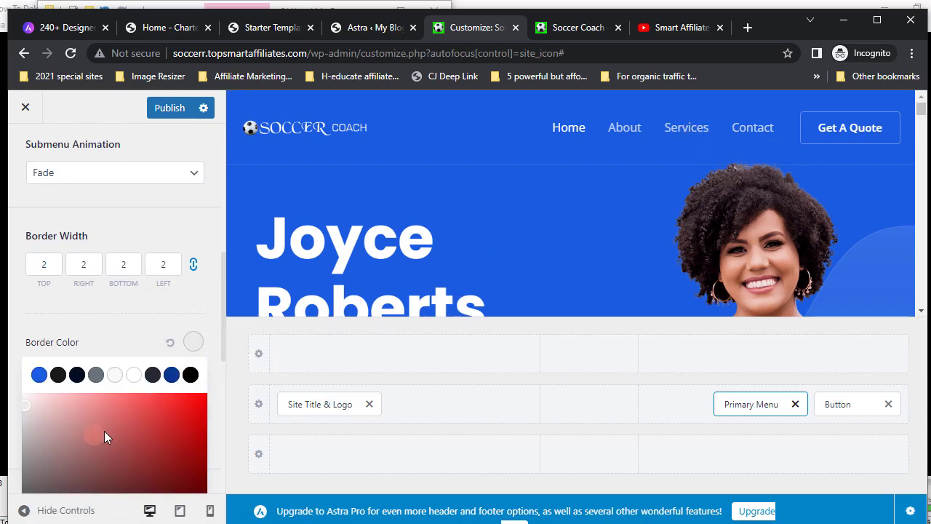
{"action": "scroll", "coordinate": [104, 430], "scroll_direction": "down", "scroll_amount": 1}
{"action": "scroll", "coordinate": [104, 430], "scroll_direction": "down", "scroll_amount": 1}
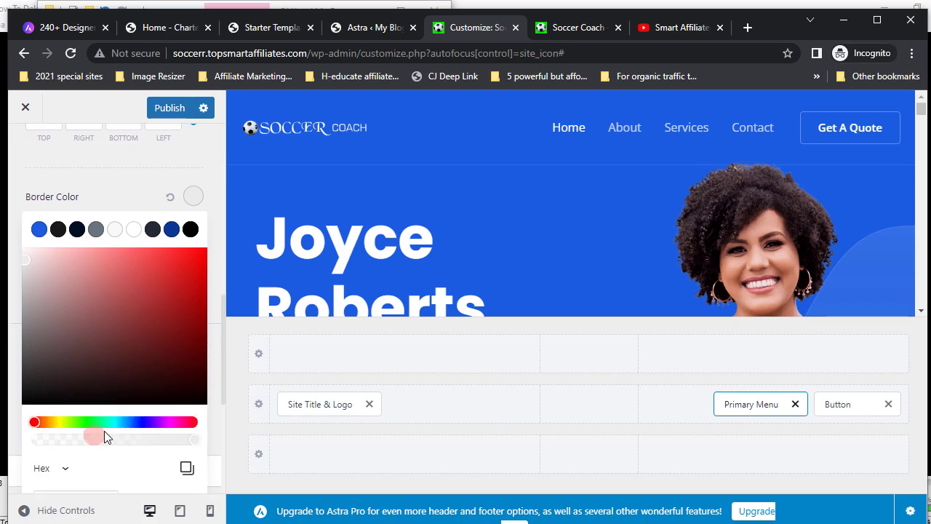
{"action": "left_click", "coordinate": [59, 422]}
{"action": "left_click", "coordinate": [56, 421]}
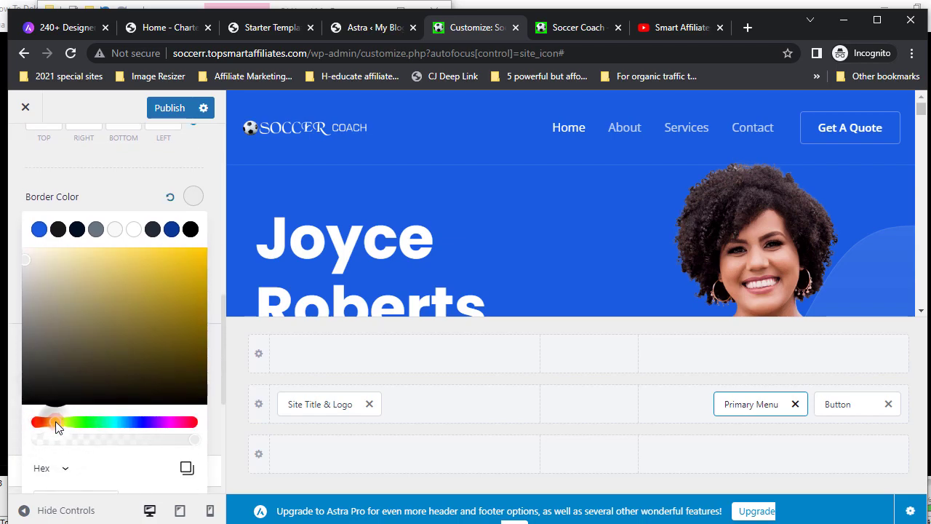
{"action": "left_click", "coordinate": [197, 258]}
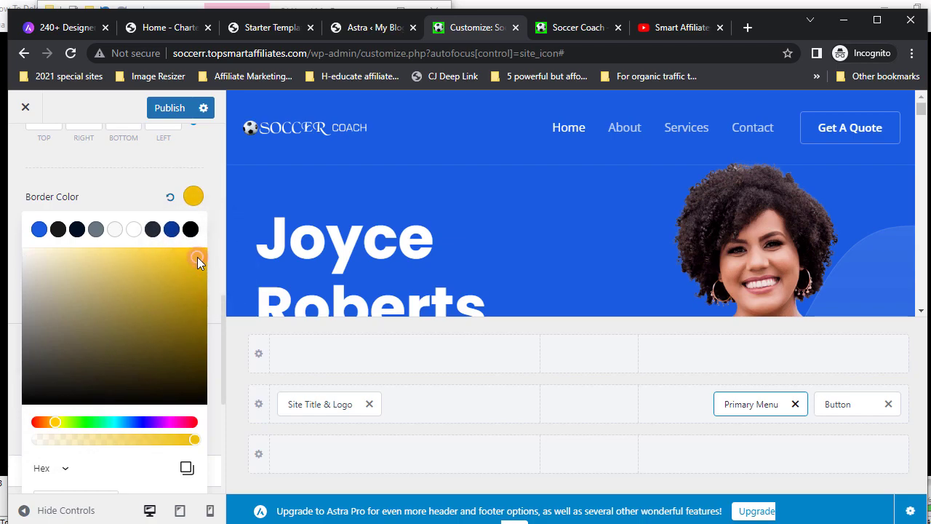
{"action": "left_click", "coordinate": [27, 186]}
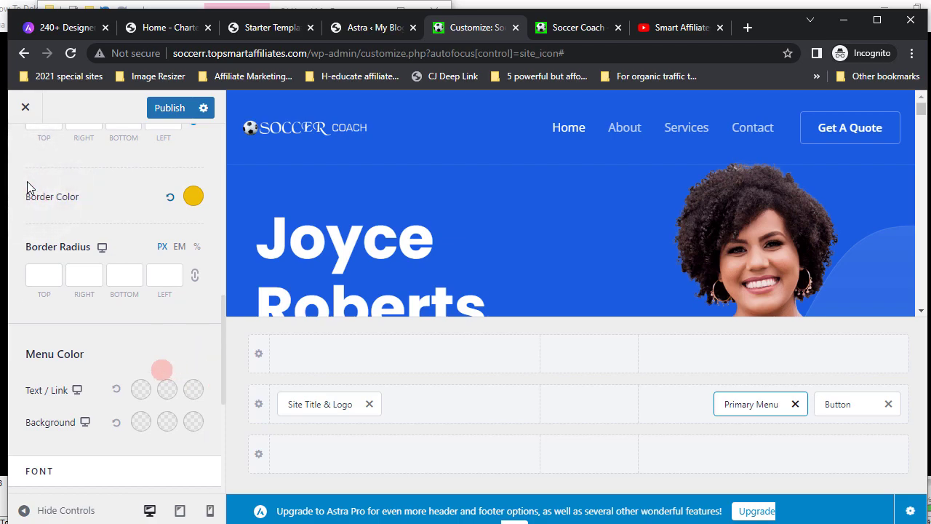
{"action": "left_click", "coordinate": [47, 276]}
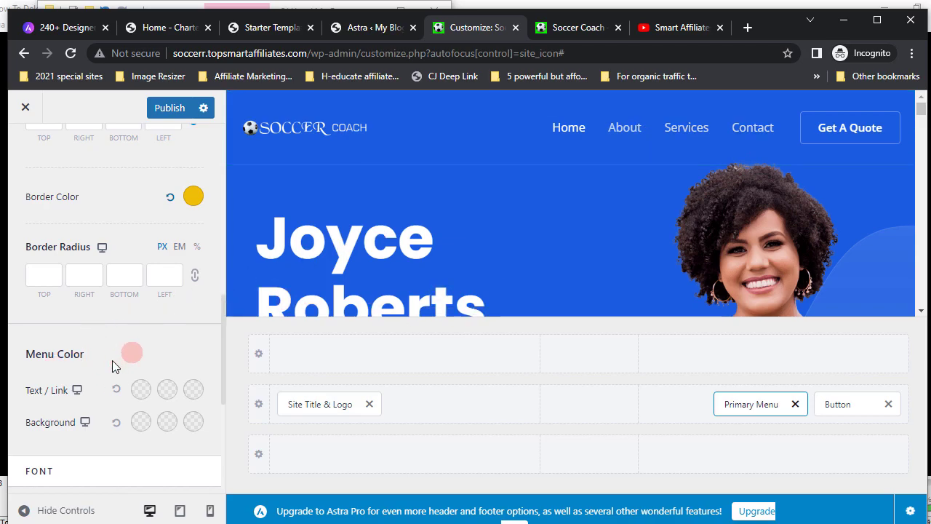
- Set the primary menu's background colour to a bright, vivid blue
{"action": "scroll", "coordinate": [112, 360], "scroll_direction": "down", "scroll_amount": 1}
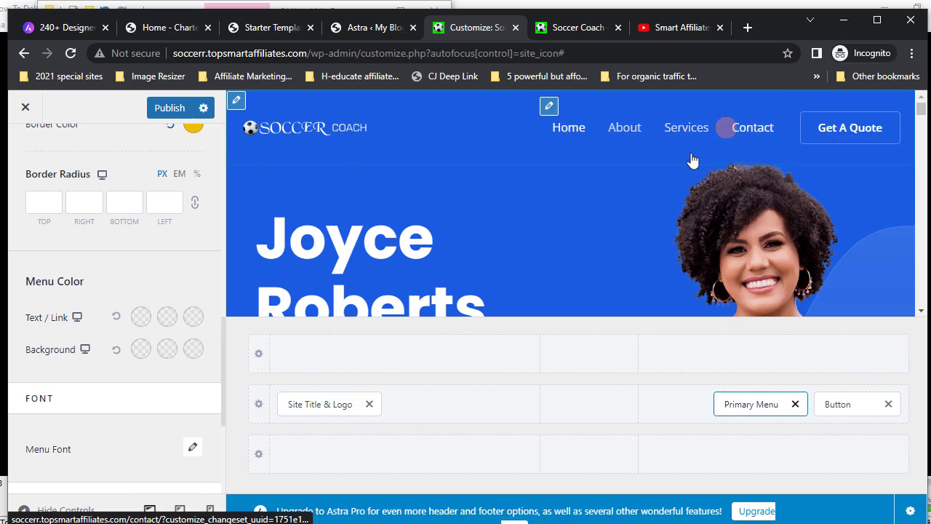
{"action": "left_click", "coordinate": [141, 351]}
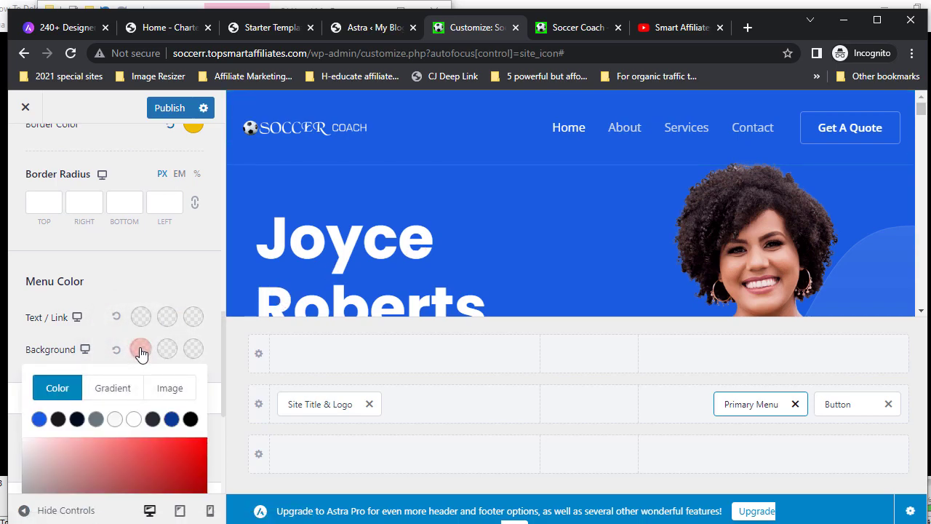
{"action": "scroll", "coordinate": [139, 432], "scroll_direction": "down", "scroll_amount": 2}
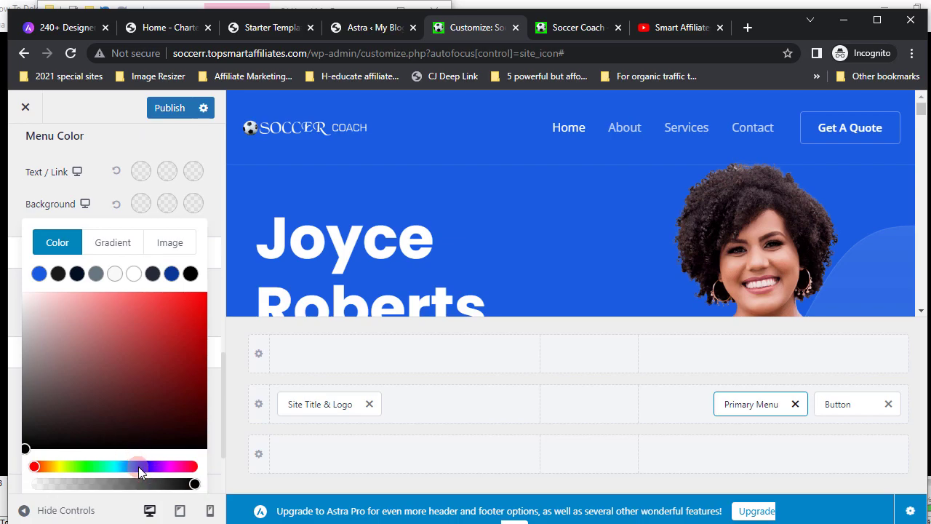
{"action": "left_click", "coordinate": [138, 466]}
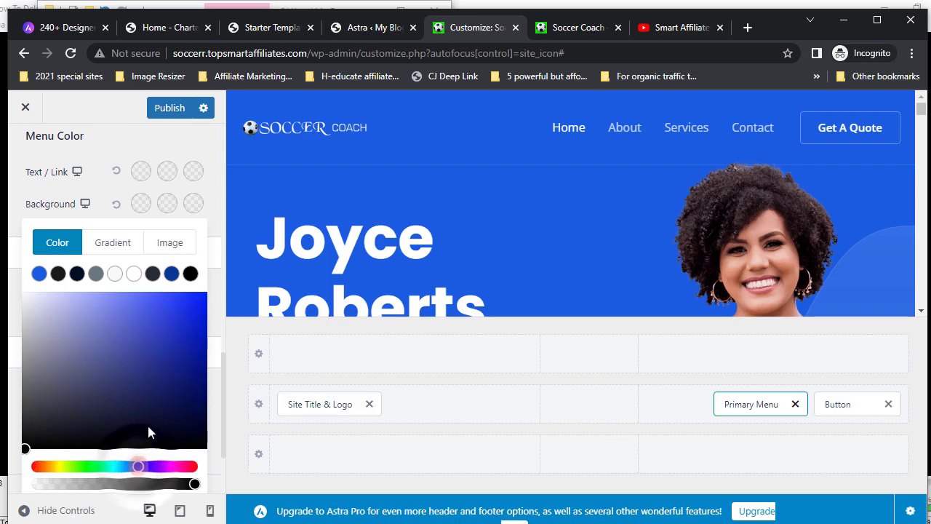
{"action": "left_click", "coordinate": [179, 296]}
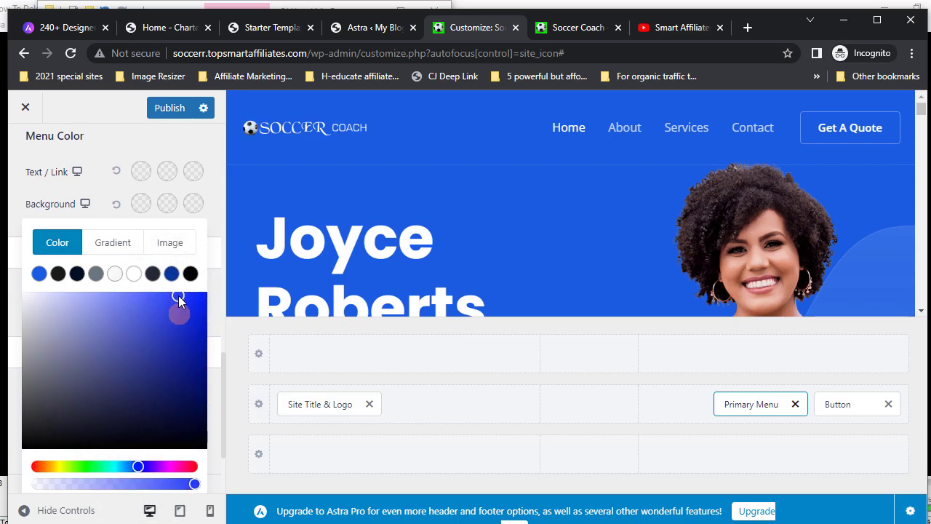
{"action": "left_click", "coordinate": [184, 302]}
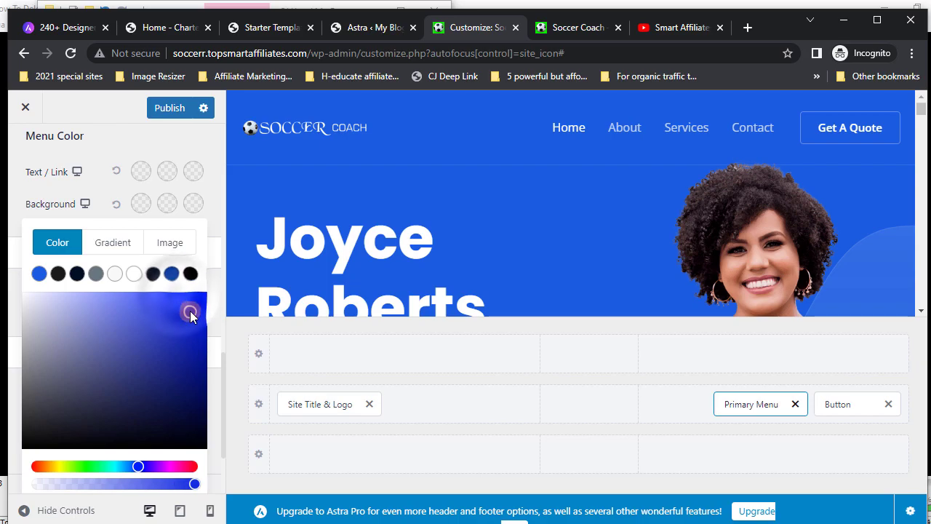
{"action": "left_click", "coordinate": [181, 301]}
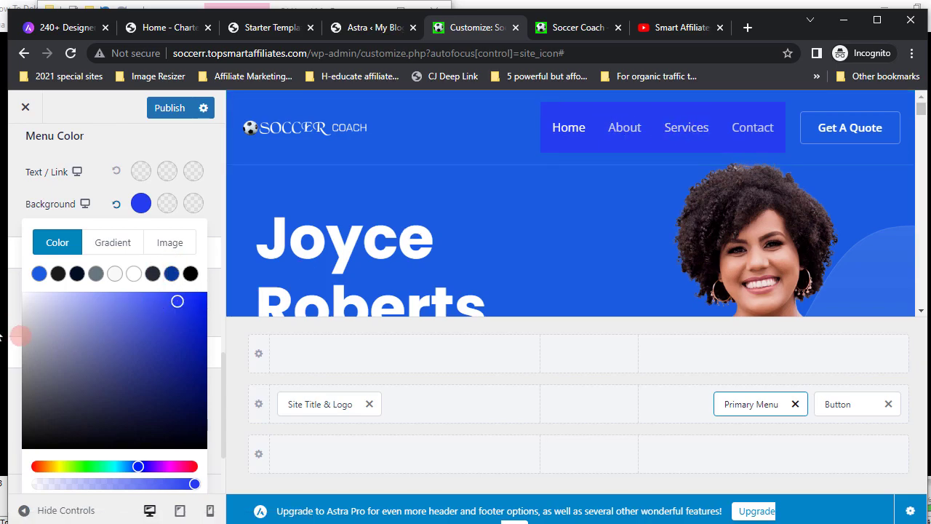
{"action": "left_click", "coordinate": [17, 338]}
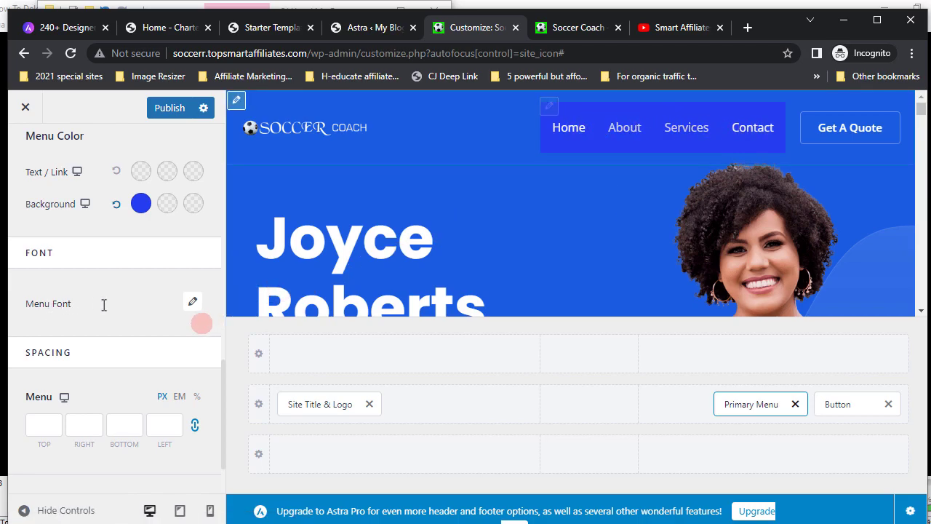
- Open the Menu Font settings, waiting out the unresponsive customizer page
{"action": "left_click", "coordinate": [194, 304]}
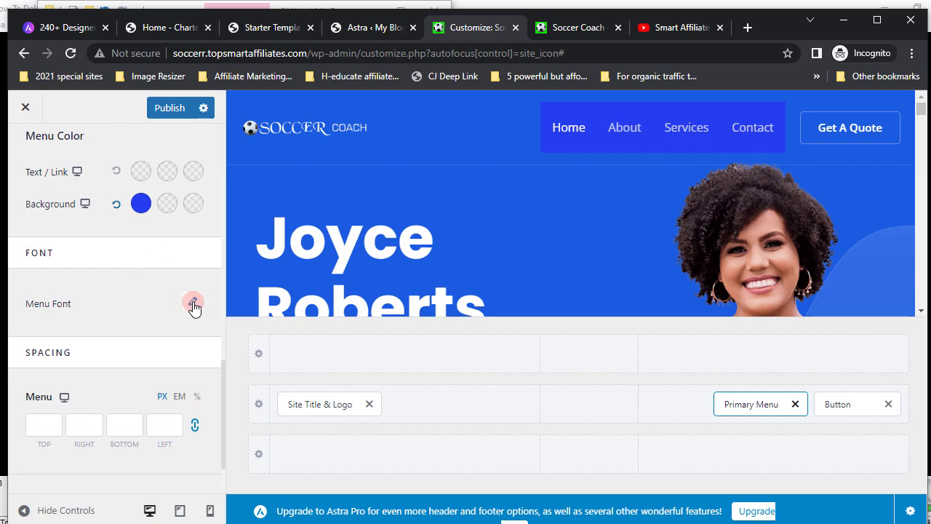
{"action": "left_click", "coordinate": [517, 212]}
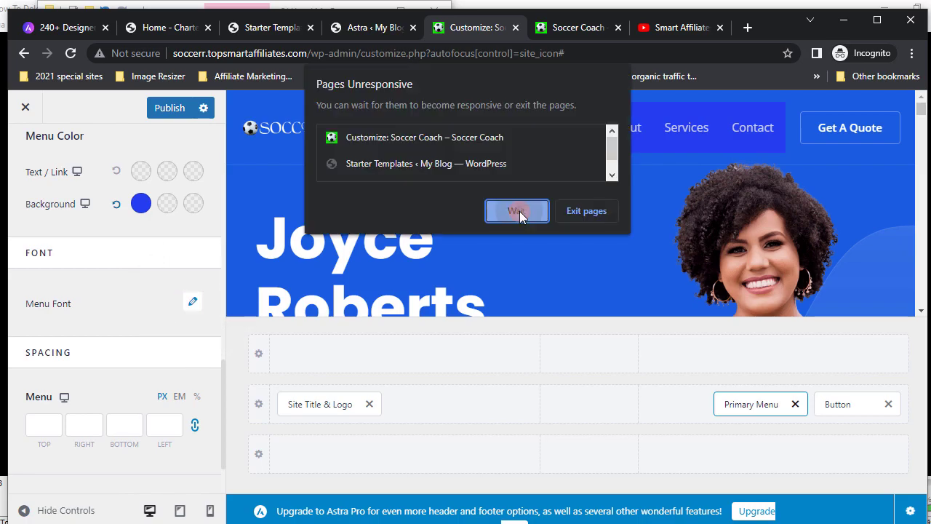
{"action": "left_click", "coordinate": [70, 358]}
{"action": "left_click", "coordinate": [70, 358]}
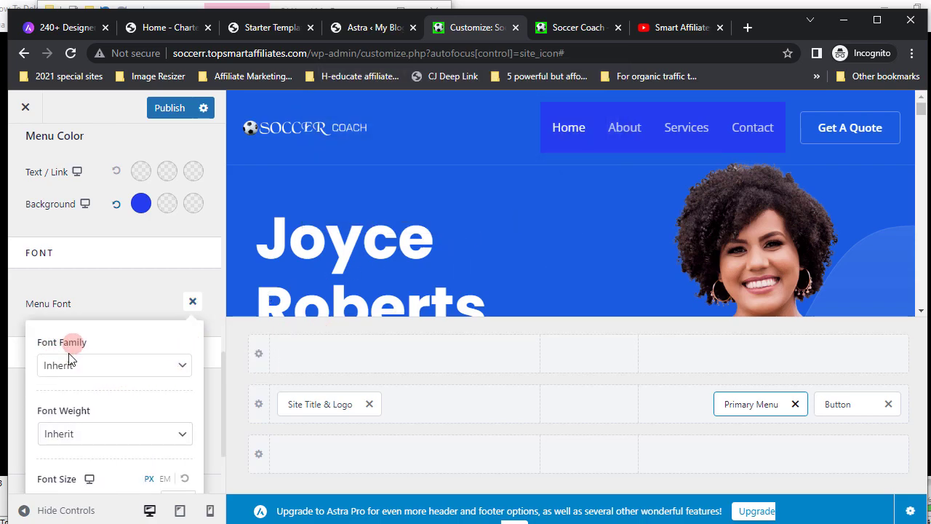
{"action": "left_click", "coordinate": [642, 143]}
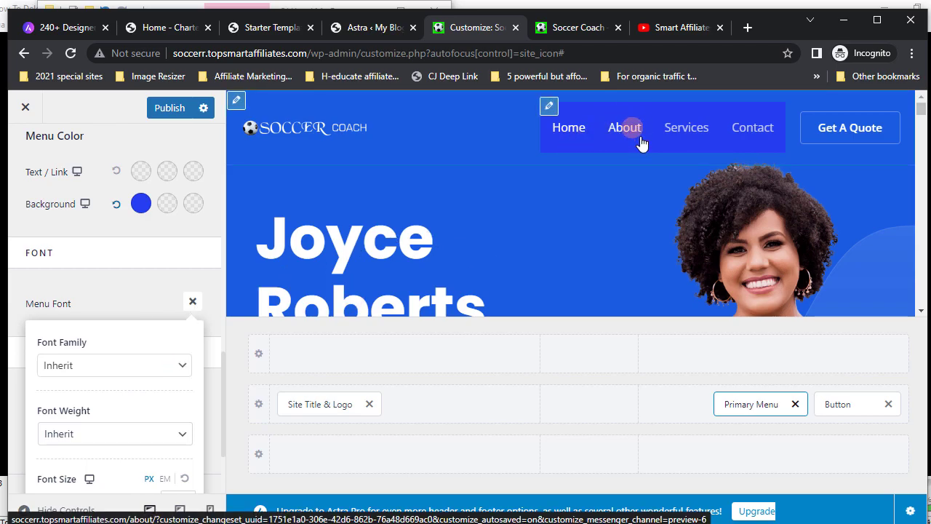
{"action": "key", "text": "Tab"}
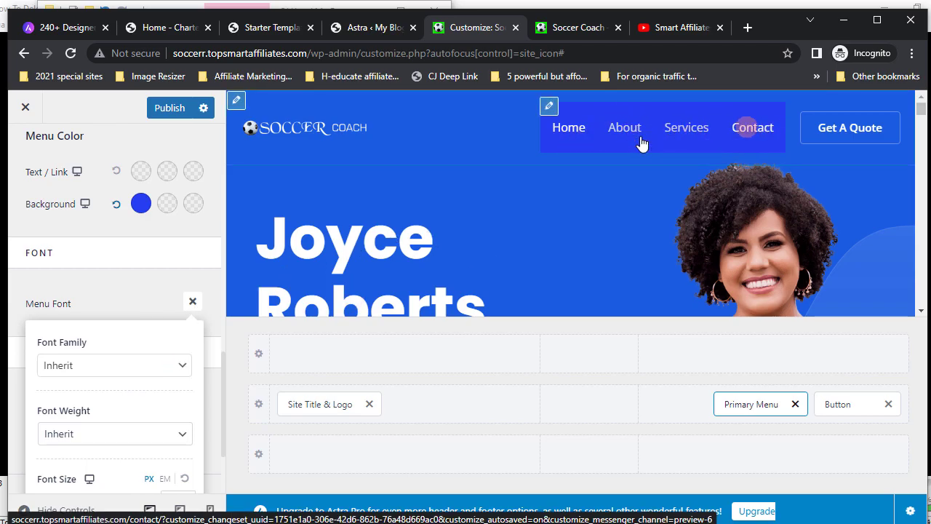
- Browse the font family list and leave the font family at Inherit
{"action": "left_click", "coordinate": [175, 433]}
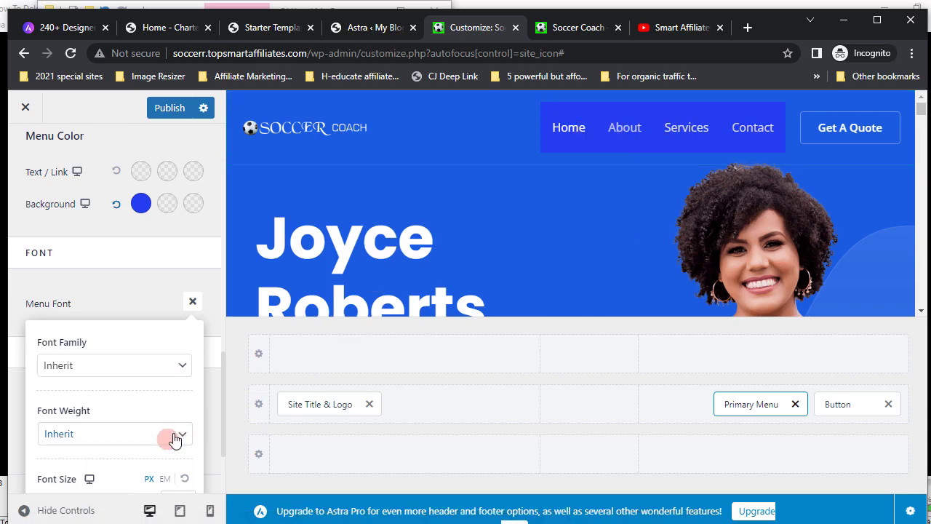
{"action": "left_click", "coordinate": [74, 369]}
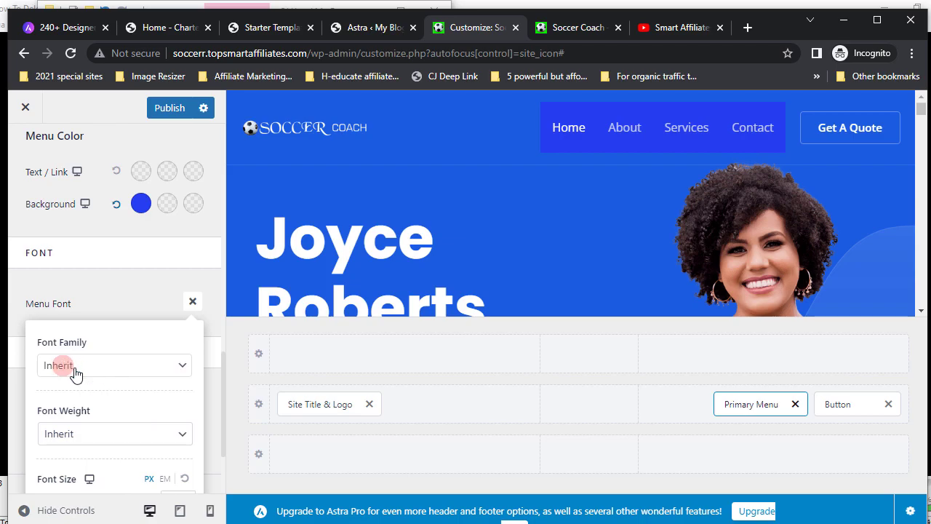
{"action": "left_click", "coordinate": [100, 364]}
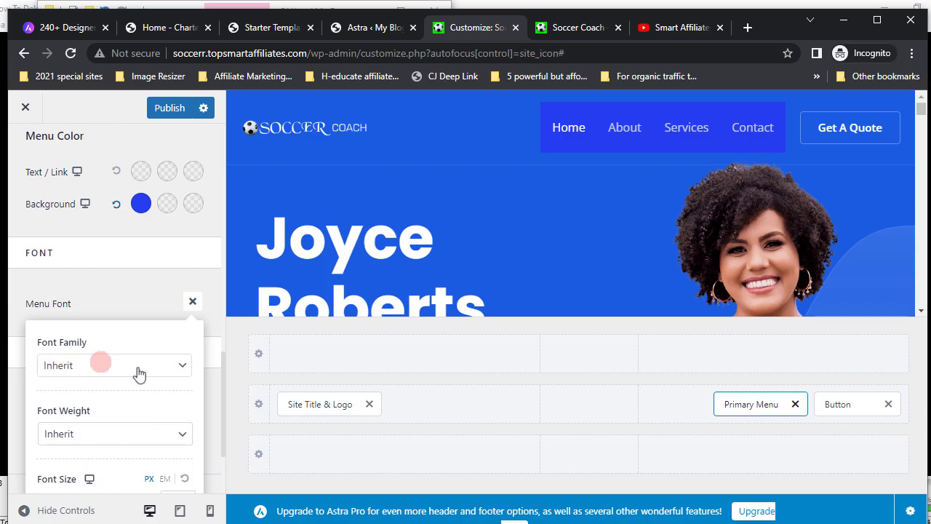
{"action": "left_click", "coordinate": [183, 368]}
{"action": "left_click", "coordinate": [184, 368]}
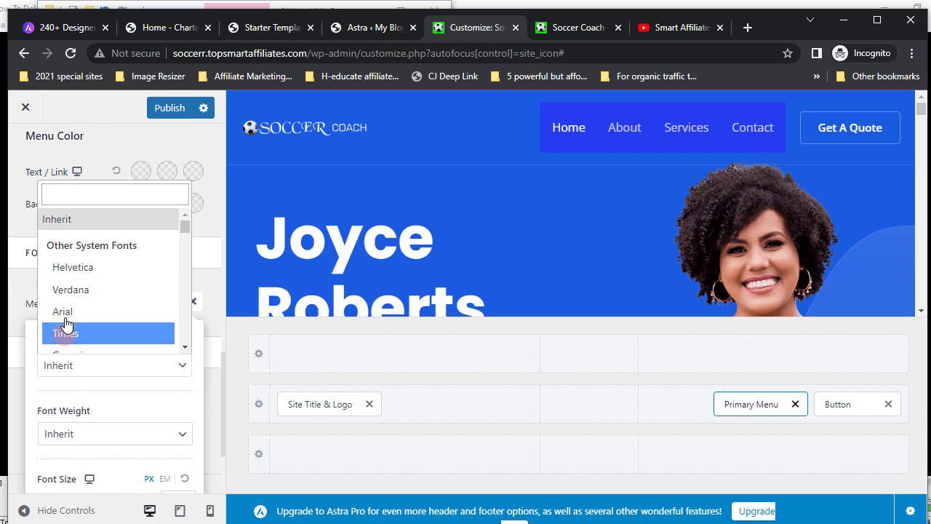
{"action": "scroll", "coordinate": [65, 322], "scroll_direction": "down", "scroll_amount": 15}
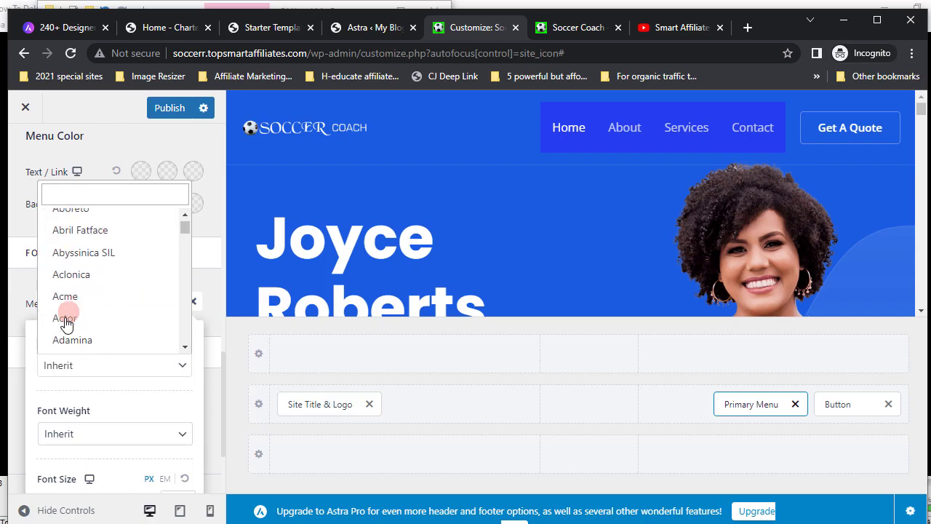
{"action": "scroll", "coordinate": [66, 323], "scroll_direction": "down", "scroll_amount": 10}
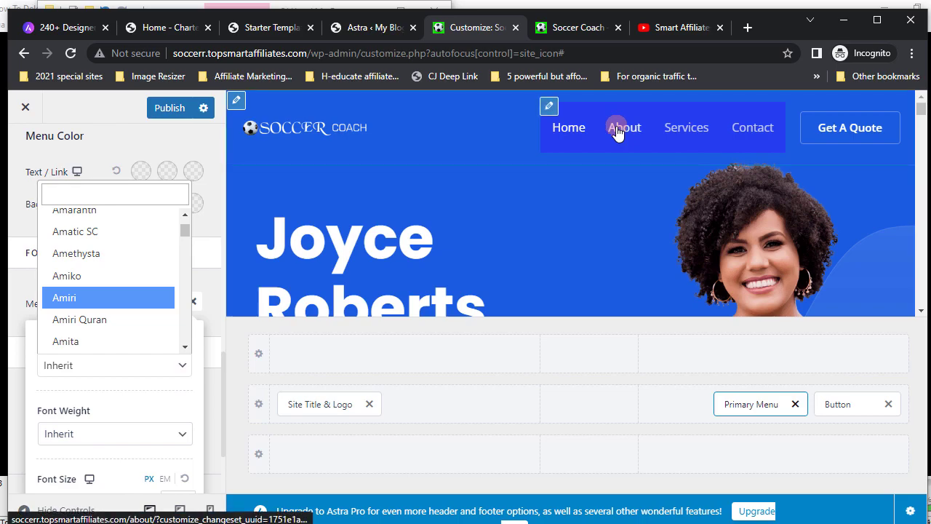
{"action": "left_click", "coordinate": [183, 436]}
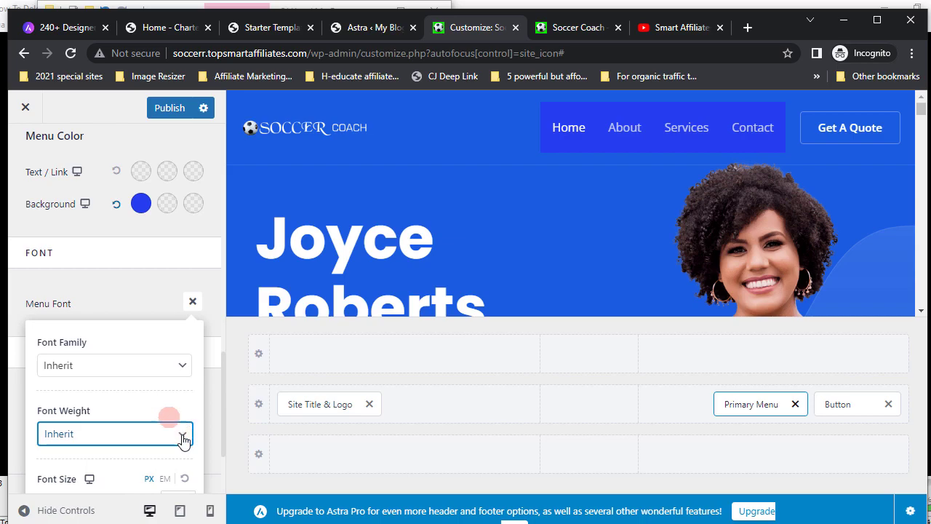
- Set the menu font weight to Semi-Bold 600
{"action": "scroll", "coordinate": [145, 388], "scroll_direction": "down", "scroll_amount": 3}
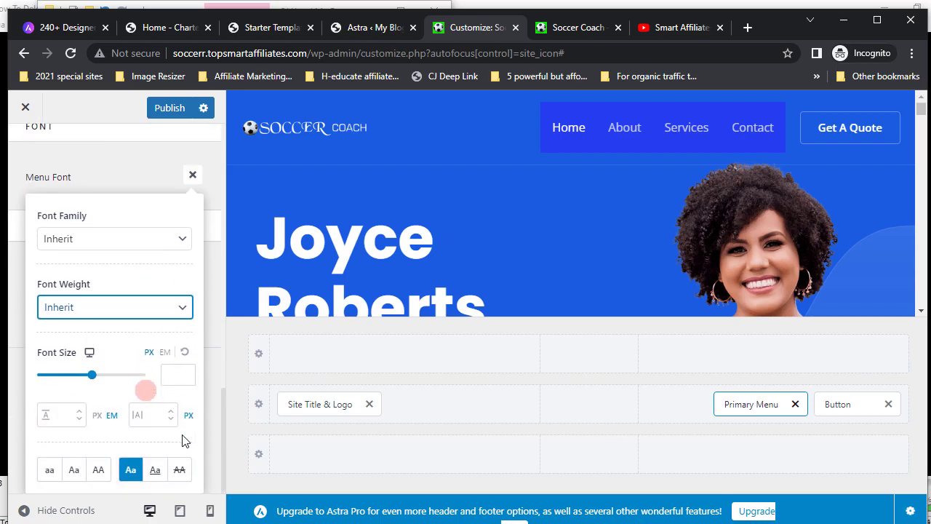
{"action": "left_click", "coordinate": [182, 309]}
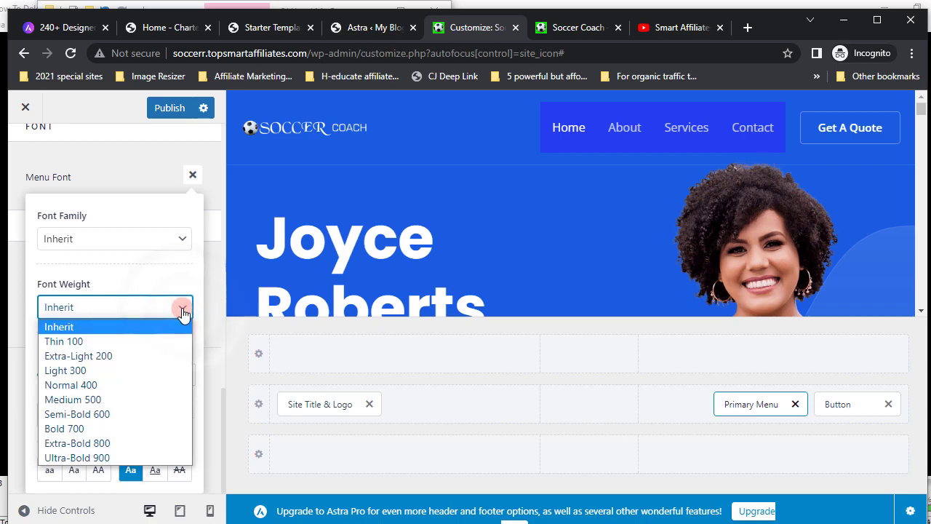
{"action": "left_click", "coordinate": [73, 341]}
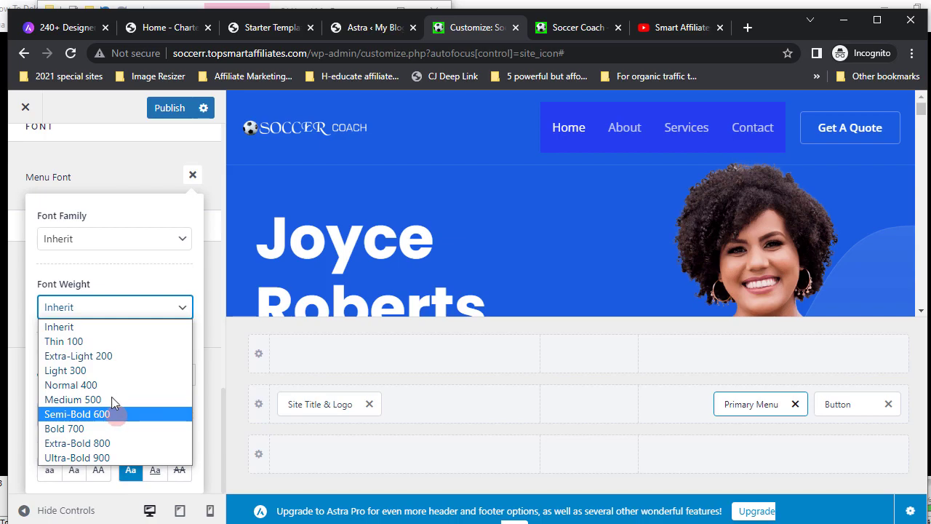
{"action": "left_click", "coordinate": [116, 414]}
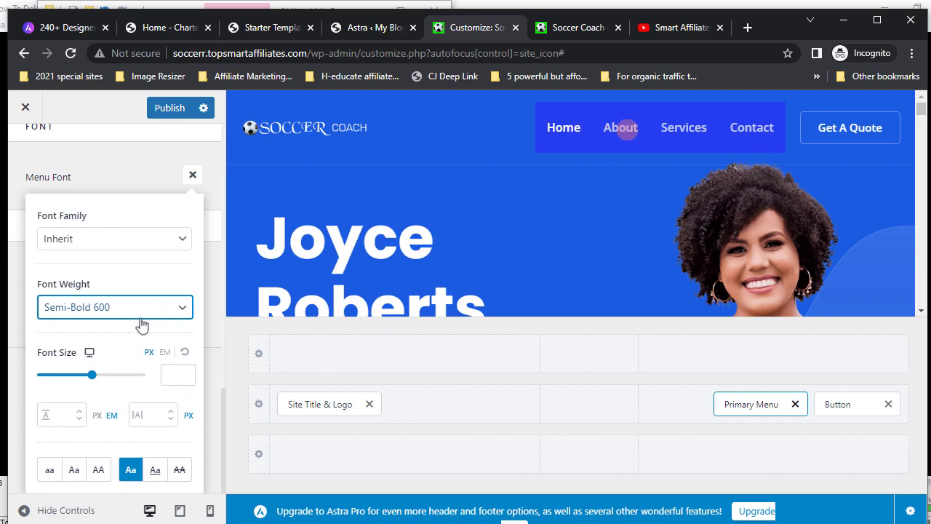
- Try enlarging the menu font size to 64, then reset it to default
{"action": "left_click", "coordinate": [93, 377]}
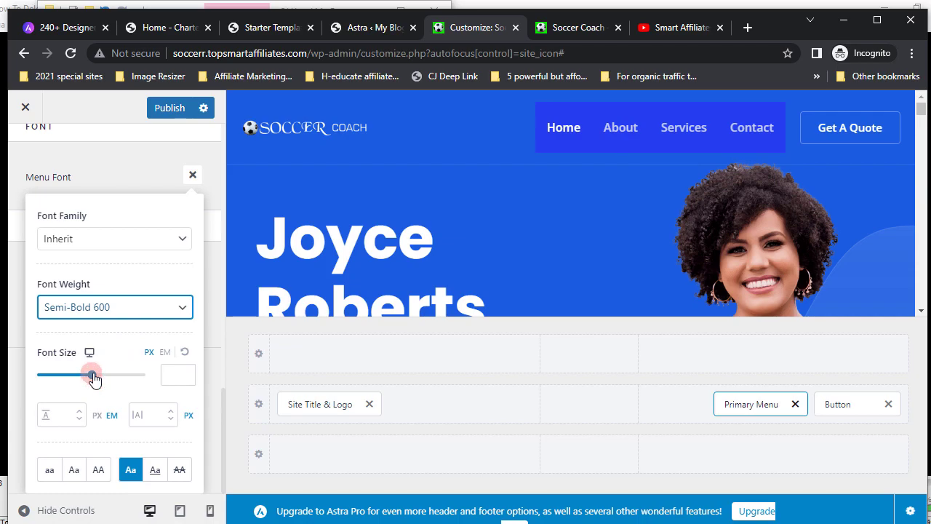
{"action": "left_click_drag", "start_coordinate": [93, 376], "coordinate": [106, 377]}
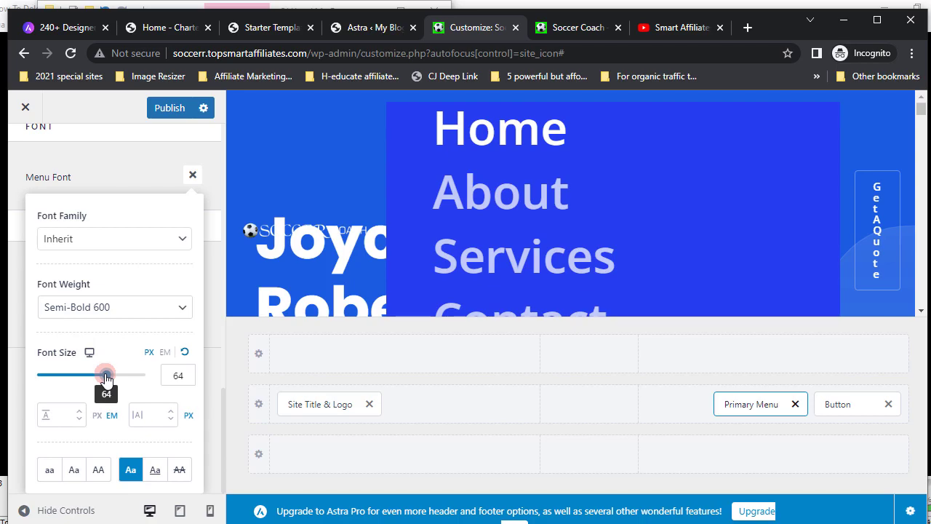
{"action": "left_click_drag", "start_coordinate": [106, 378], "coordinate": [51, 379]}
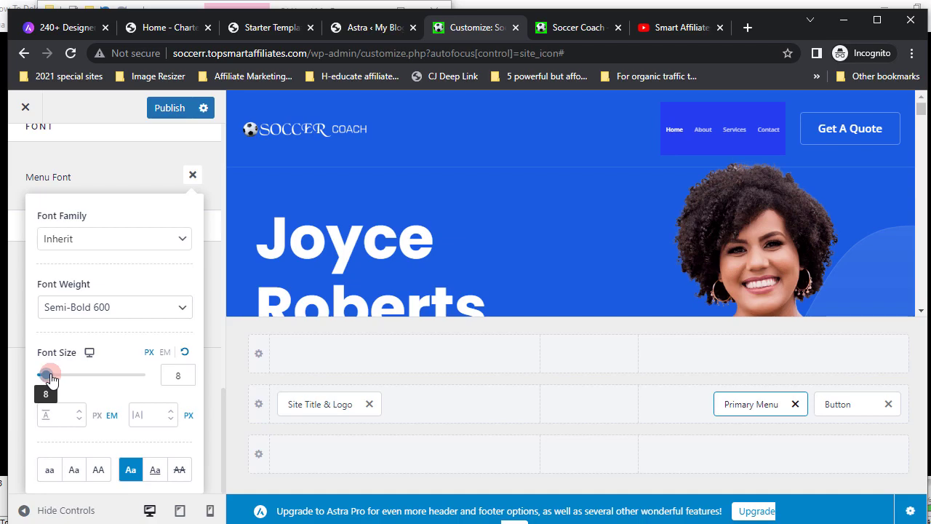
{"action": "left_click", "coordinate": [184, 353]}
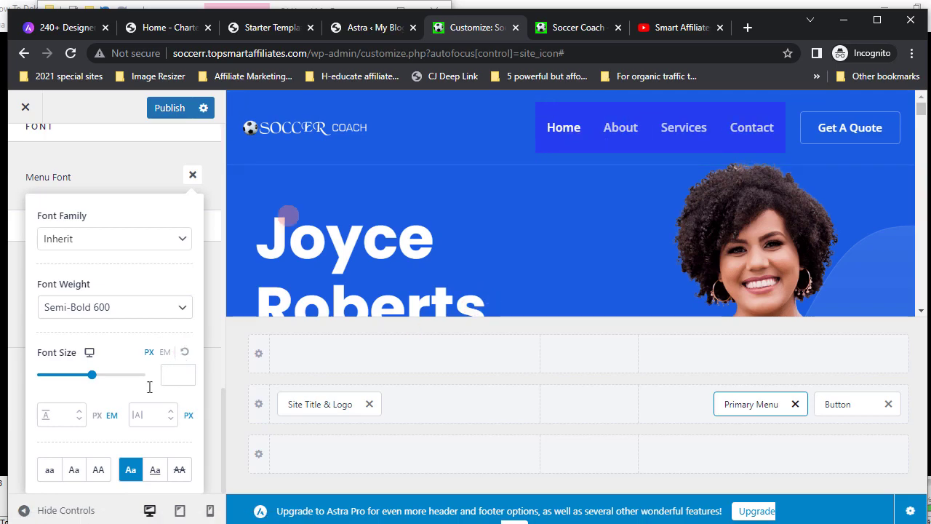
- Toggle the underline text decoration and publish the header changes
{"action": "left_click", "coordinate": [155, 469]}
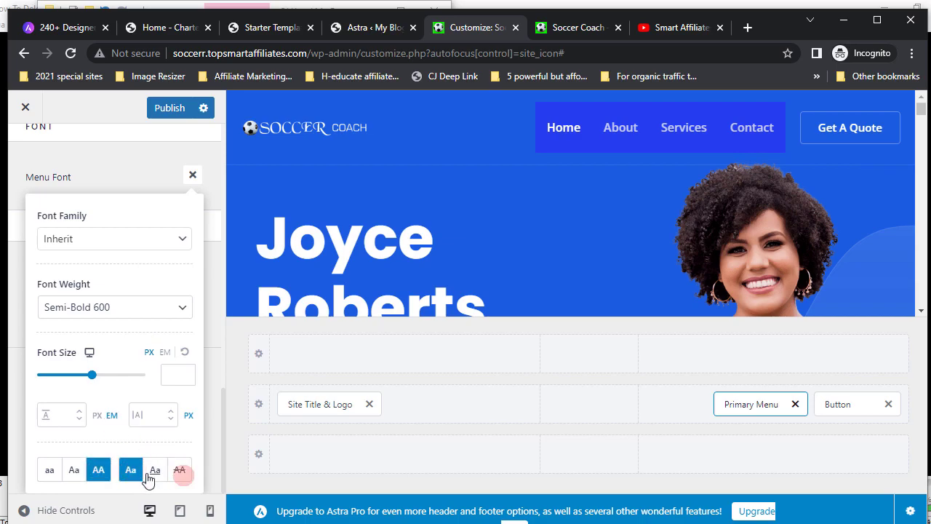
{"action": "left_click", "coordinate": [148, 476]}
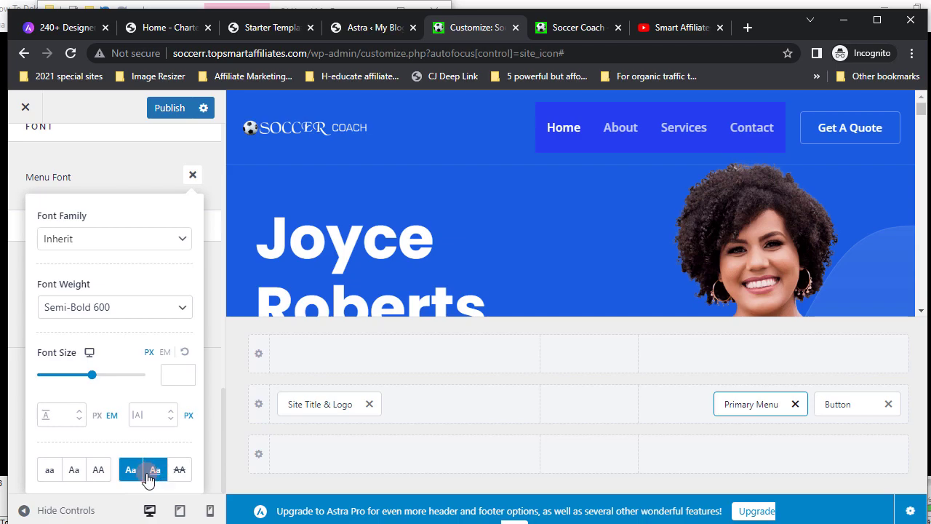
{"action": "left_click", "coordinate": [169, 109]}
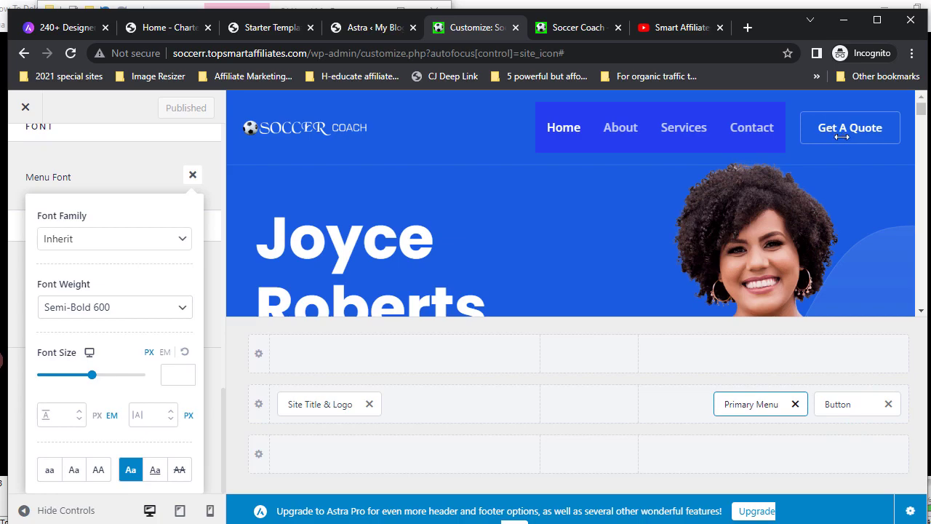
{"action": "left_click", "coordinate": [841, 408]}
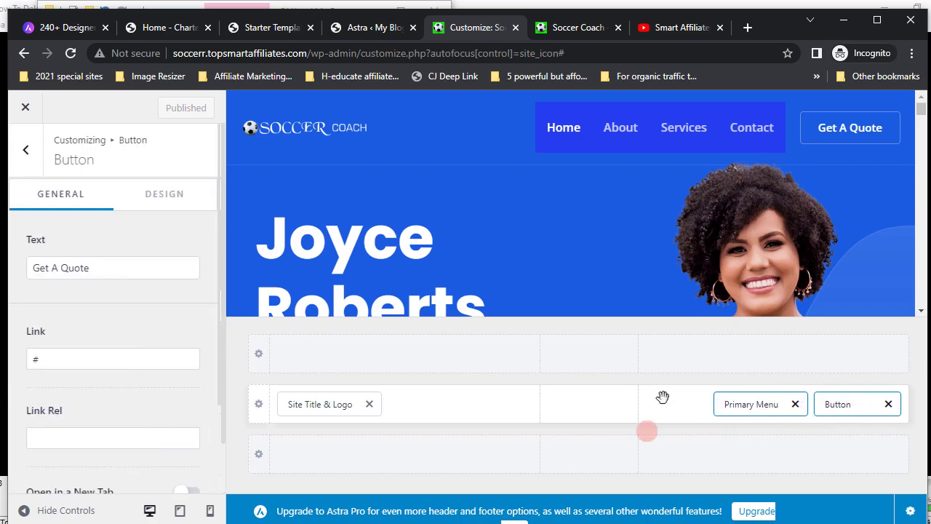
- Replace the button label 'Get A Quote' with 'Book A Call' and view the live site
{"action": "left_click", "coordinate": [844, 130]}
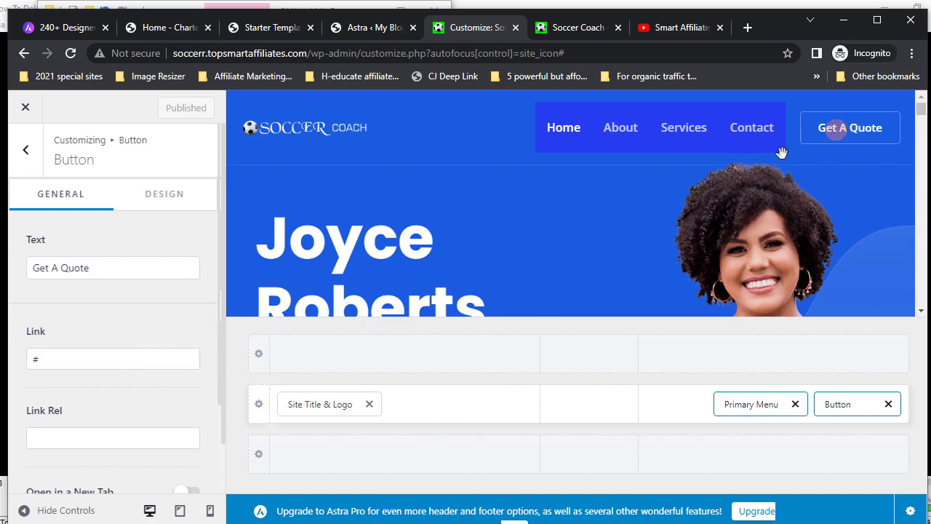
{"action": "left_click", "coordinate": [836, 139]}
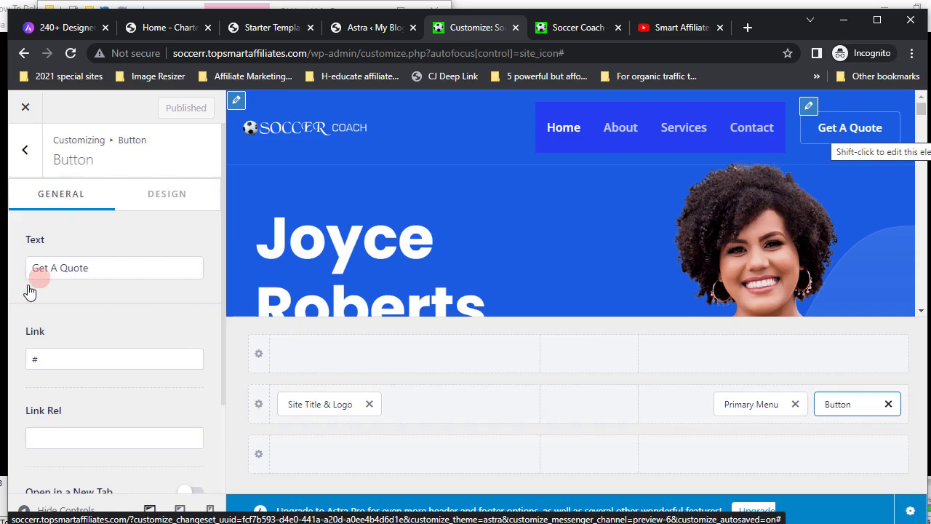
{"action": "left_click", "coordinate": [94, 269]}
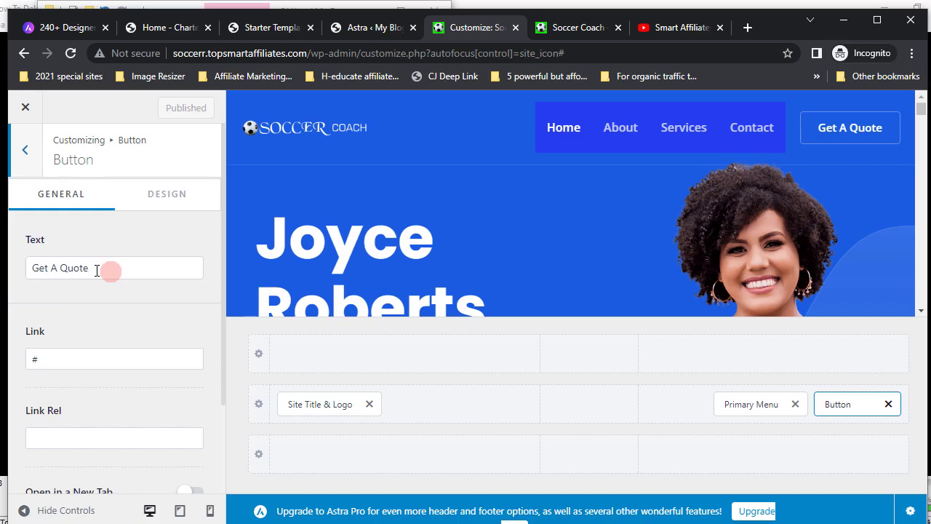
{"action": "left_click", "coordinate": [98, 269]}
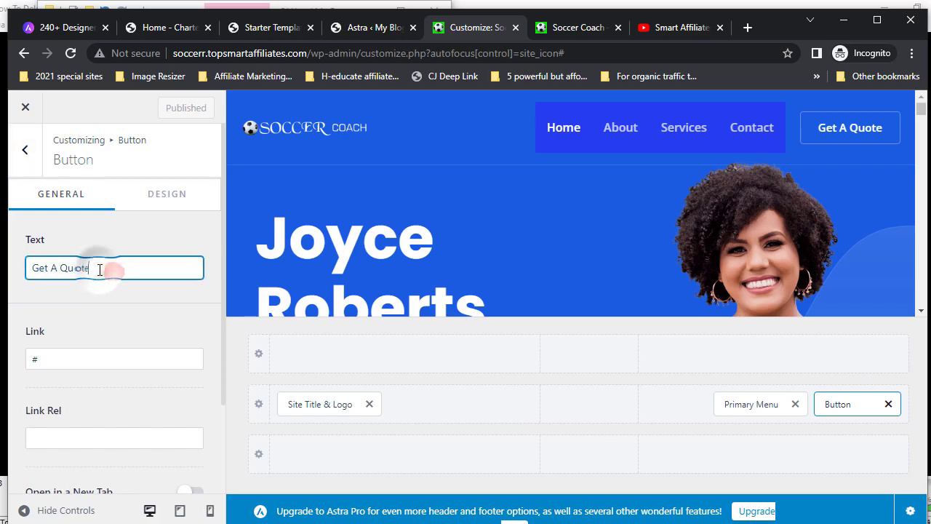
{"action": "key", "text": "BackSpace"}
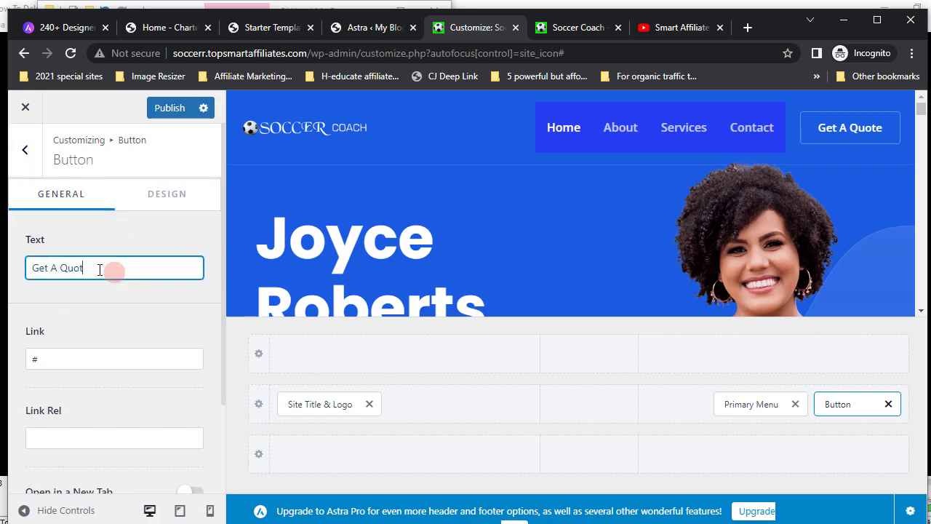
{"action": "key", "text": "BackSpace"}
{"action": "key", "text": "BackSpace"}
{"action": "key", "text": "BackSpace"}
{"action": "key", "text": "BackSpace"}
{"action": "key", "text": "BackSpace"}
{"action": "key", "text": "BackSpace"}
{"action": "key", "text": "BackSpace"}
{"action": "key", "text": "BackSpace"}
{"action": "key", "text": "BackSpace"}
{"action": "key", "text": "BackSpace"}
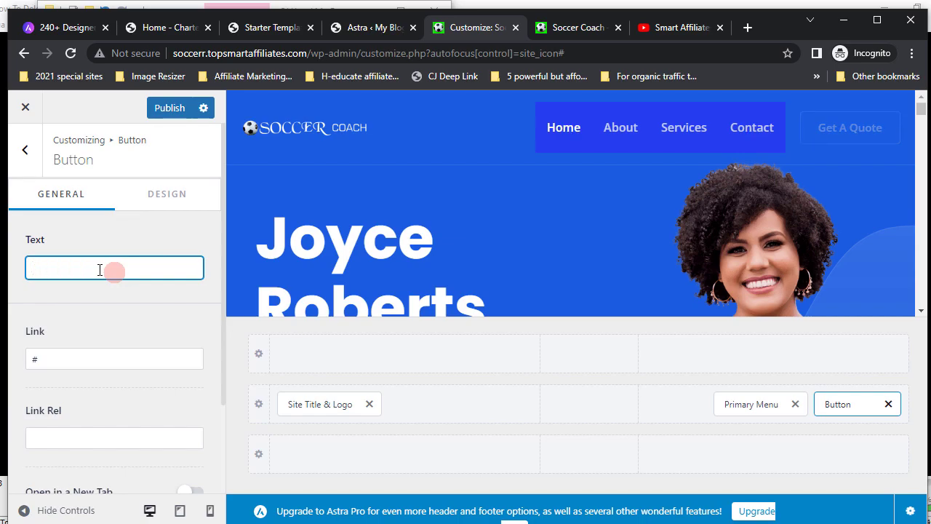
{"action": "type", "text": "Bo"}
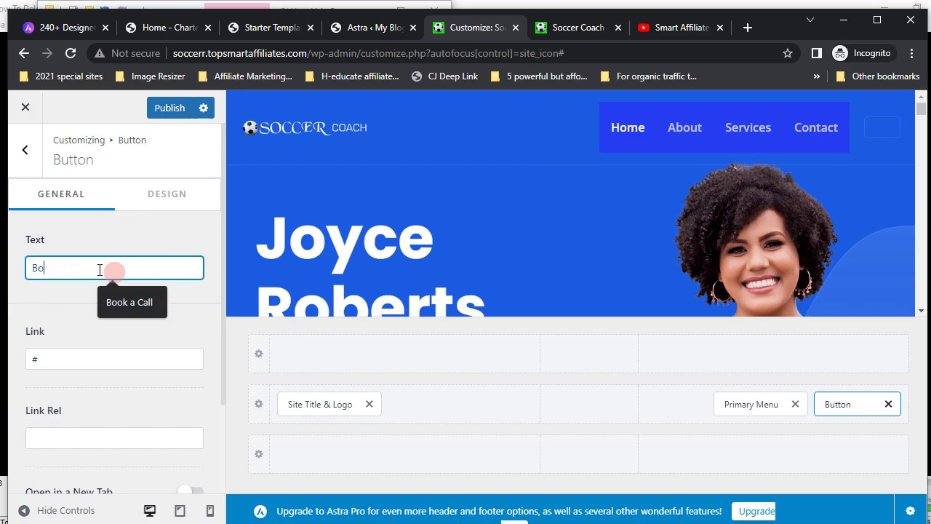
{"action": "type", "text": "ok A Call"}
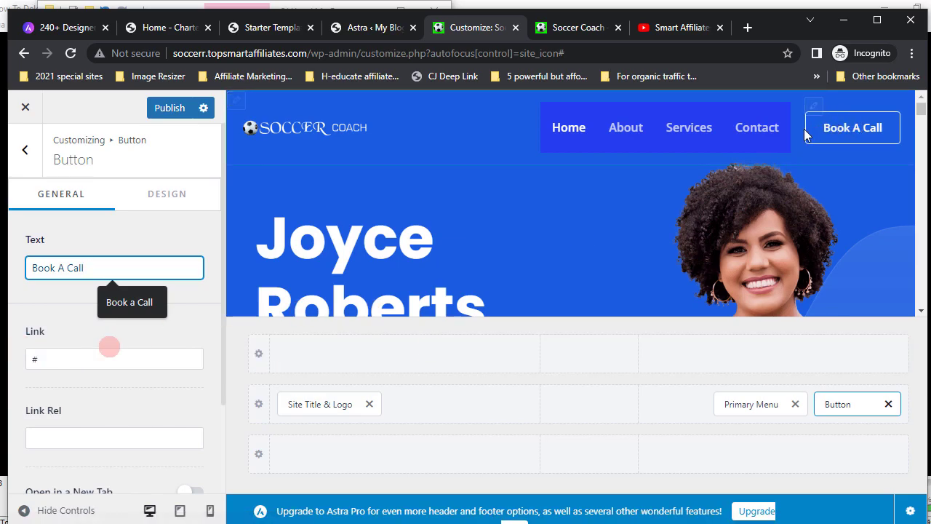
{"action": "left_click", "coordinate": [37, 363]}
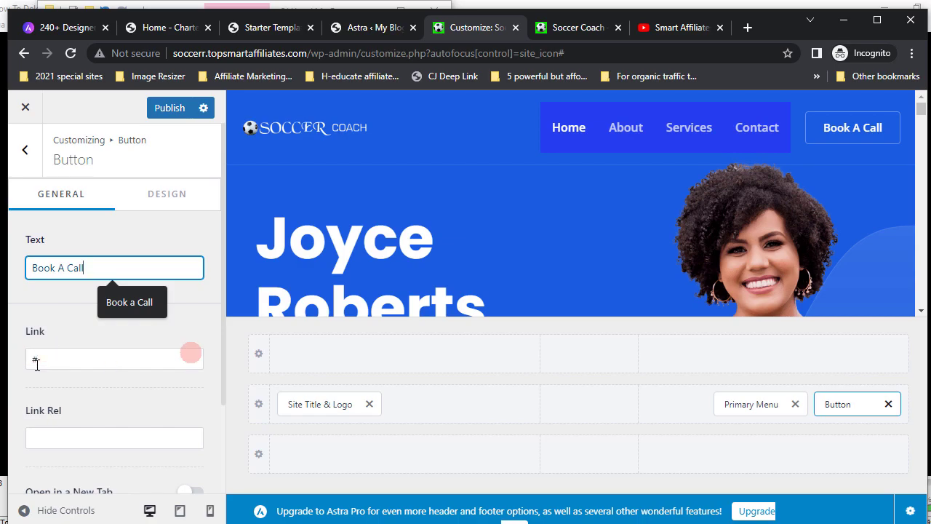
{"action": "left_click", "coordinate": [577, 29]}
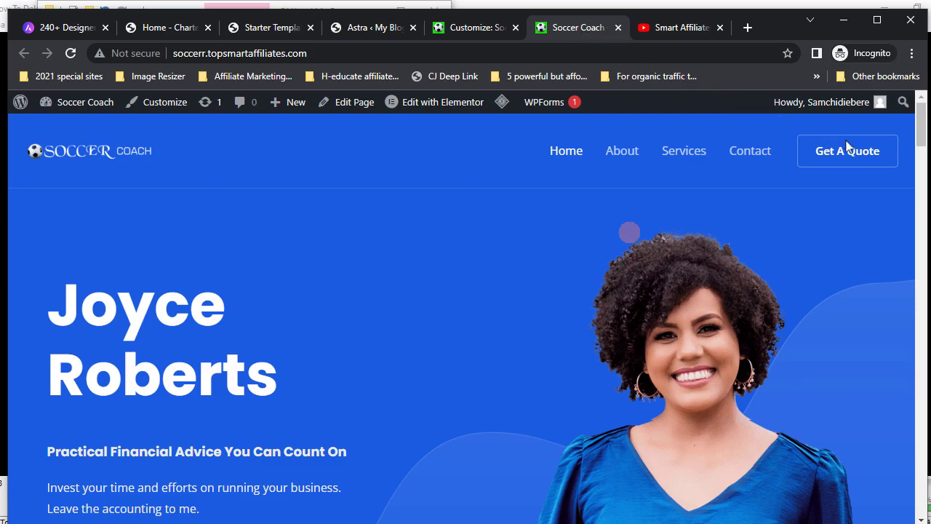
- Open the Contact page and copy its web address from the address bar
{"action": "left_click", "coordinate": [752, 155]}
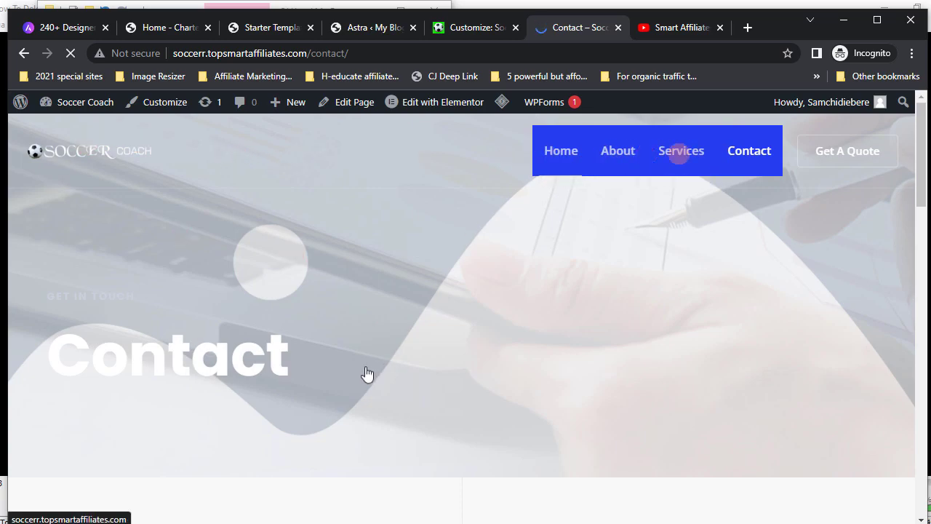
{"action": "scroll", "coordinate": [355, 371], "scroll_direction": "down", "scroll_amount": 3}
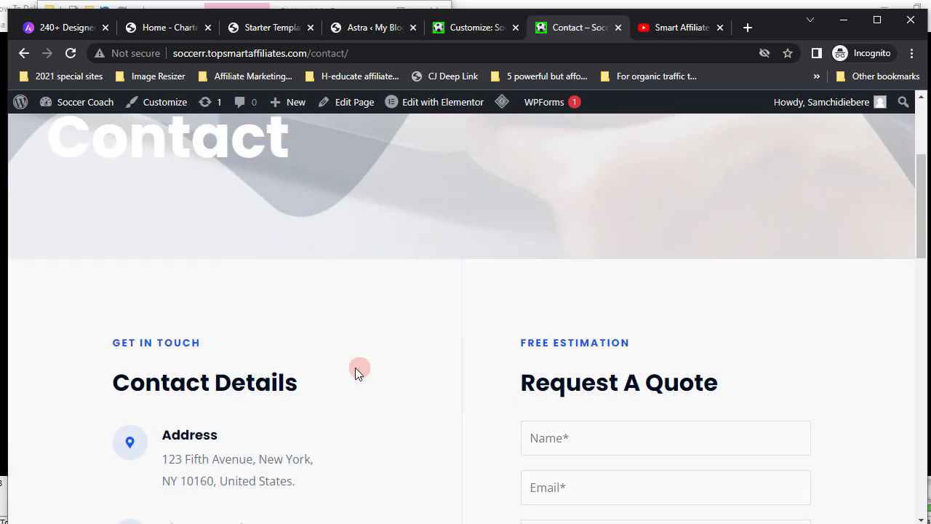
{"action": "scroll", "coordinate": [356, 370], "scroll_direction": "down", "scroll_amount": 3}
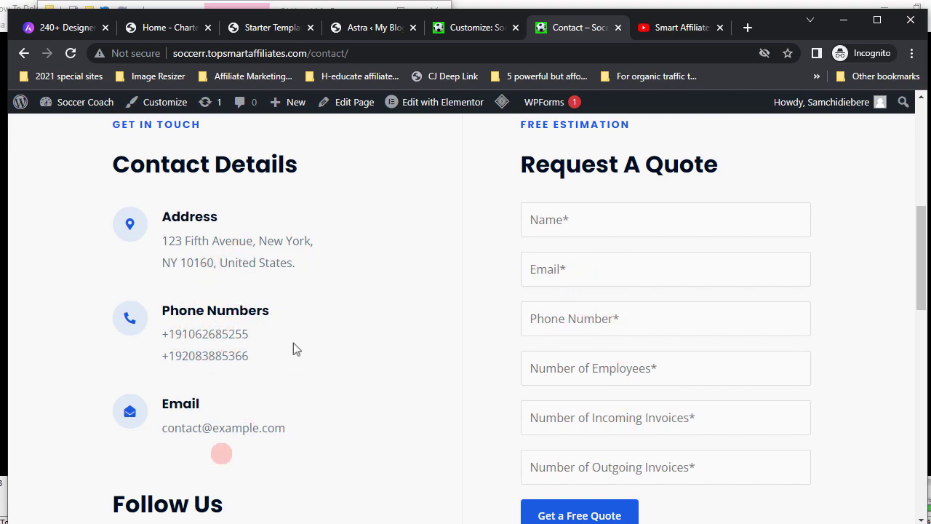
{"action": "scroll", "coordinate": [338, 418], "scroll_direction": "up", "scroll_amount": 5}
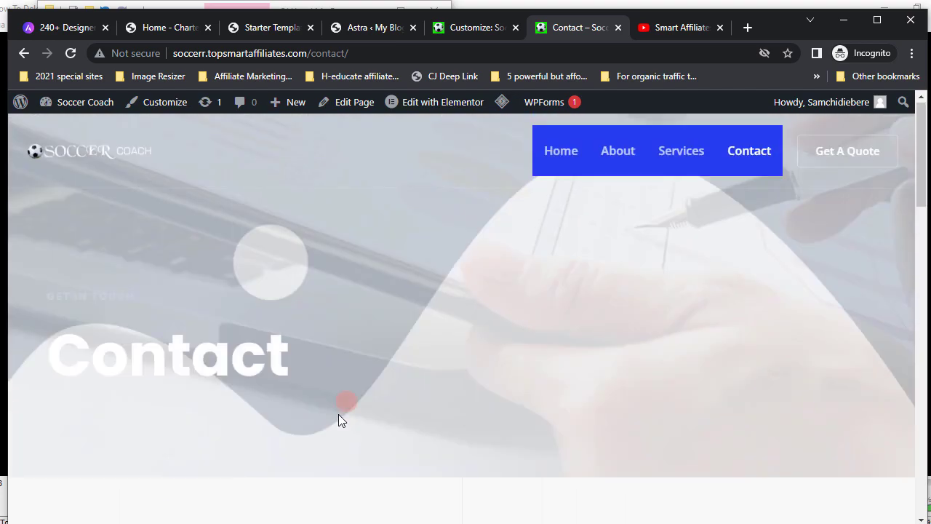
{"action": "left_click", "coordinate": [257, 50]}
{"action": "right_click", "coordinate": [256, 50]}
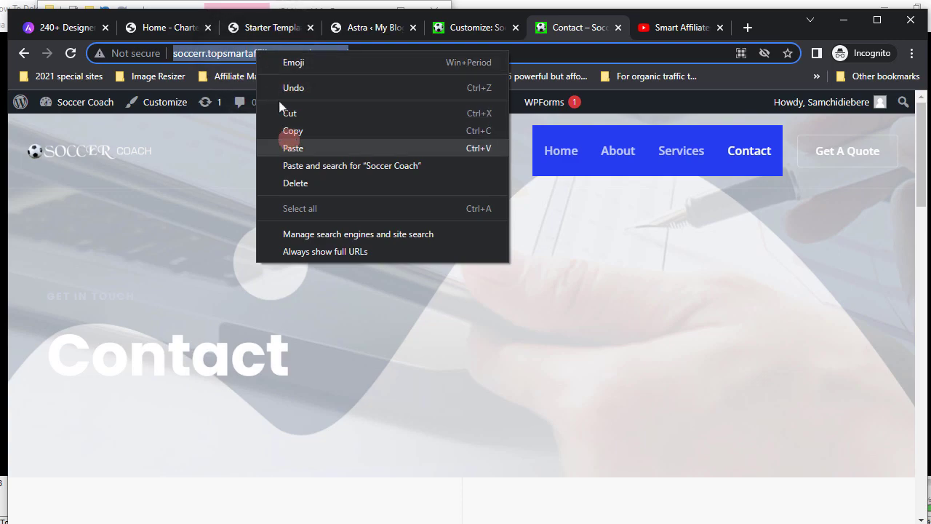
{"action": "left_click", "coordinate": [291, 131]}
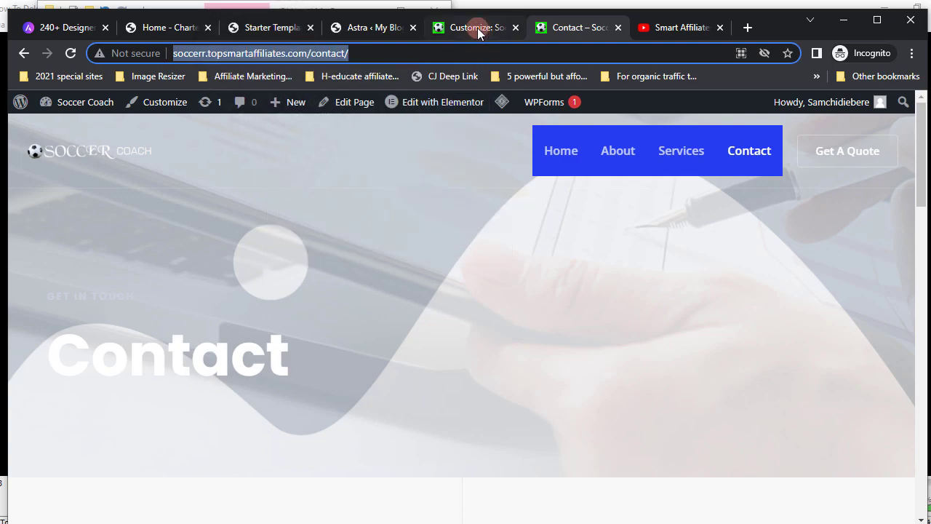
{"action": "left_click", "coordinate": [477, 27]}
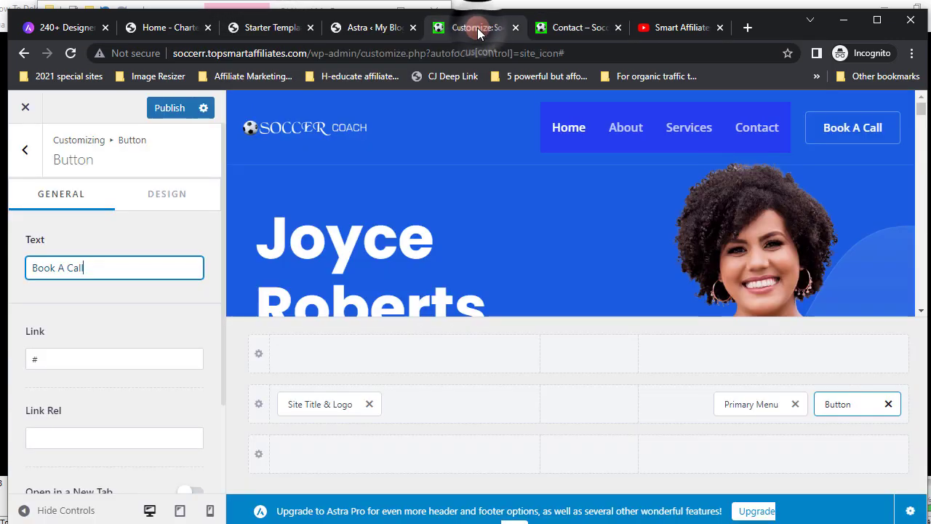
- Paste the contact page URL over the '#' in the button's Link field
{"action": "left_click", "coordinate": [34, 356]}
{"action": "double_click", "coordinate": [46, 357]}
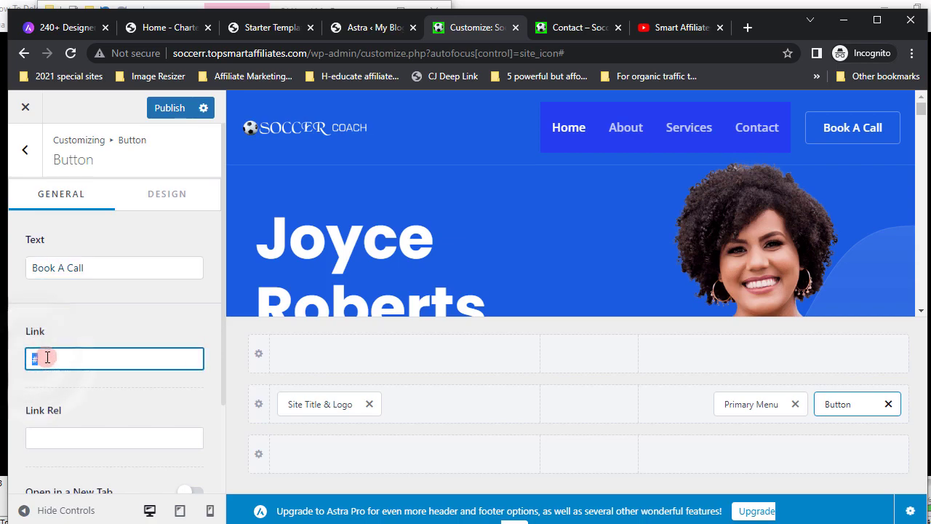
{"action": "right_click", "coordinate": [34, 357]}
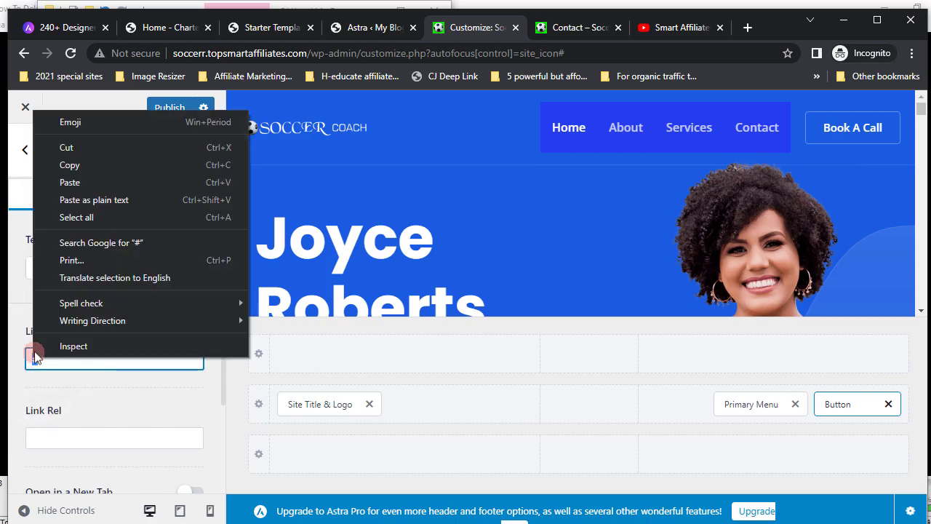
{"action": "left_click", "coordinate": [74, 182]}
{"action": "left_click", "coordinate": [117, 393]}
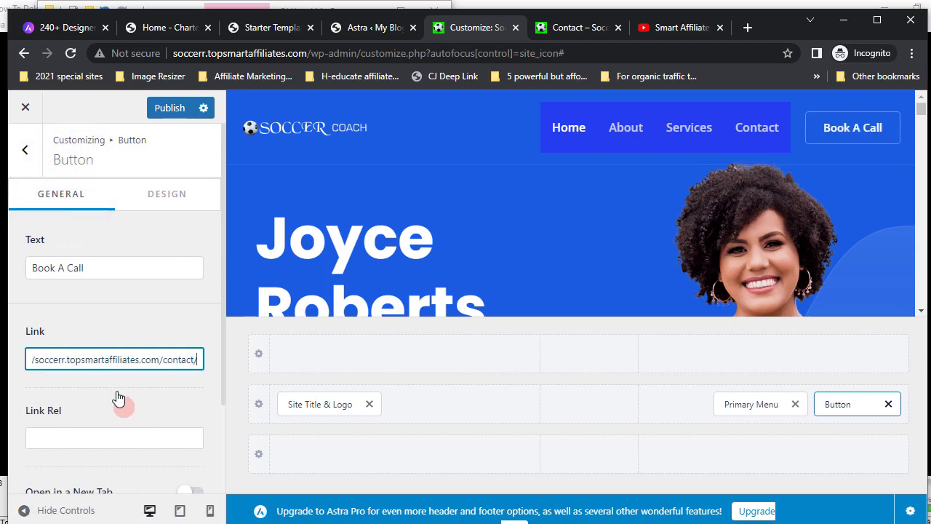
{"action": "left_click", "coordinate": [838, 127]}
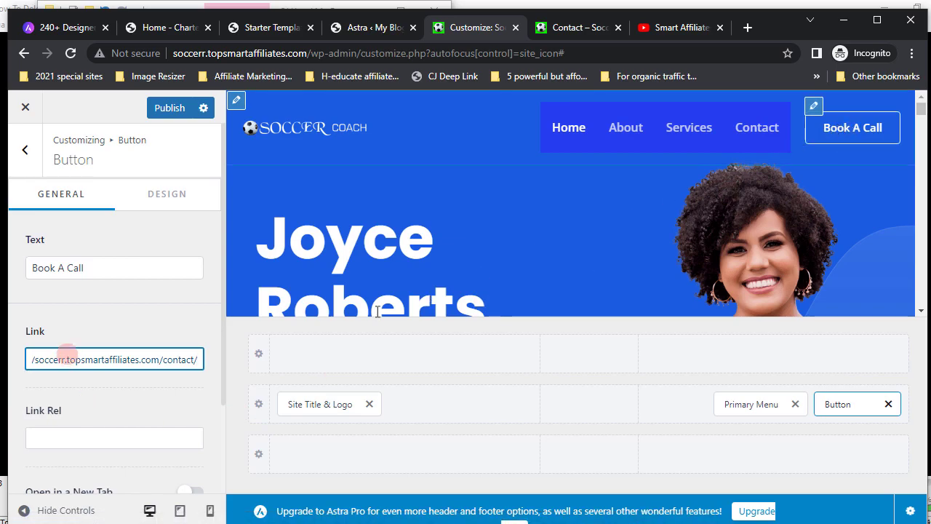
- Browse the remaining button options and switch to its styling settings
{"action": "left_click", "coordinate": [83, 393]}
{"action": "left_click", "coordinate": [119, 421]}
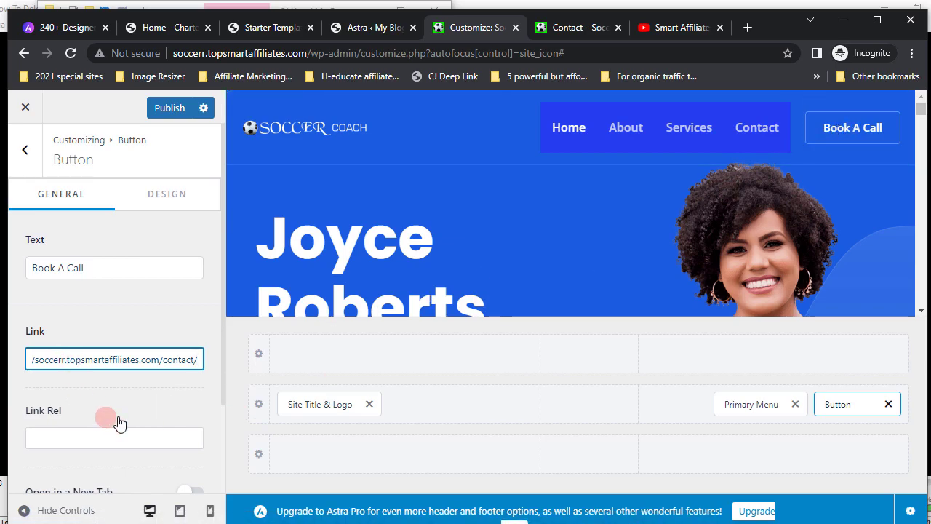
{"action": "scroll", "coordinate": [120, 422], "scroll_direction": "down", "scroll_amount": 2}
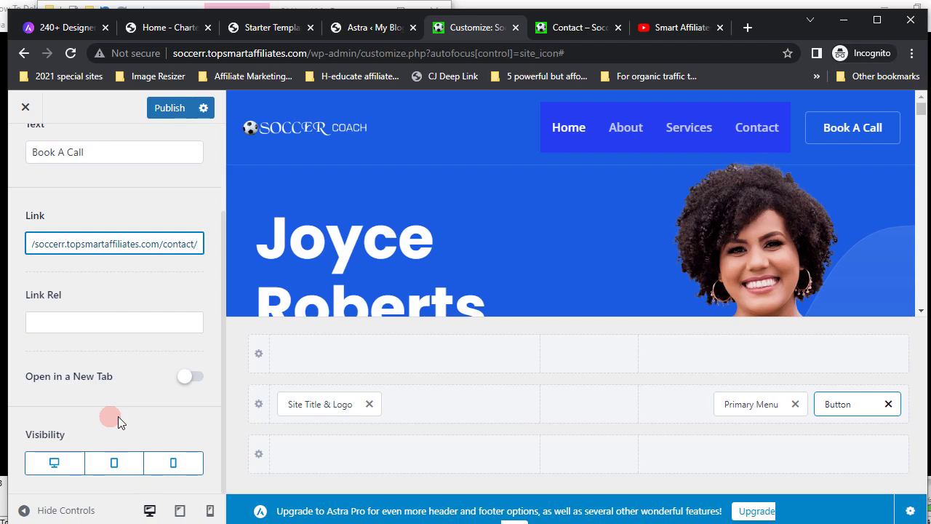
{"action": "scroll", "coordinate": [118, 416], "scroll_direction": "up", "scroll_amount": 2}
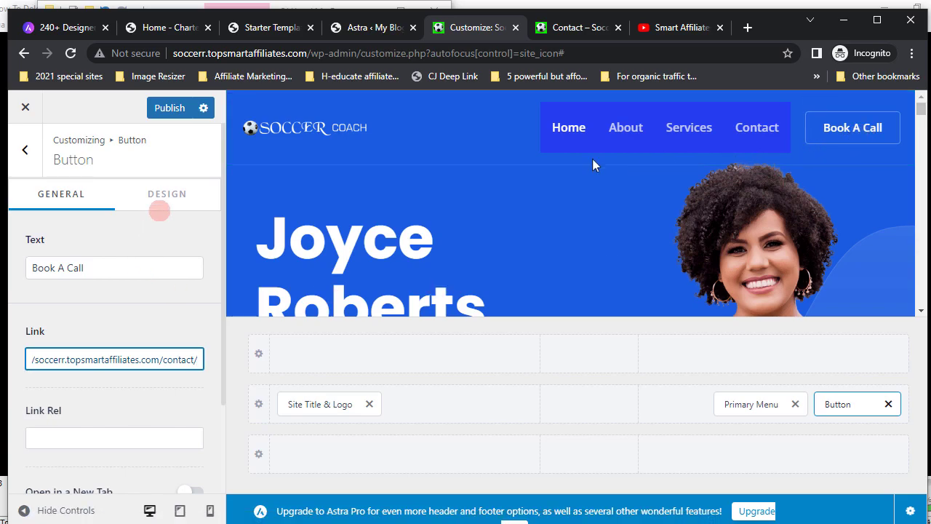
{"action": "left_click", "coordinate": [167, 195]}
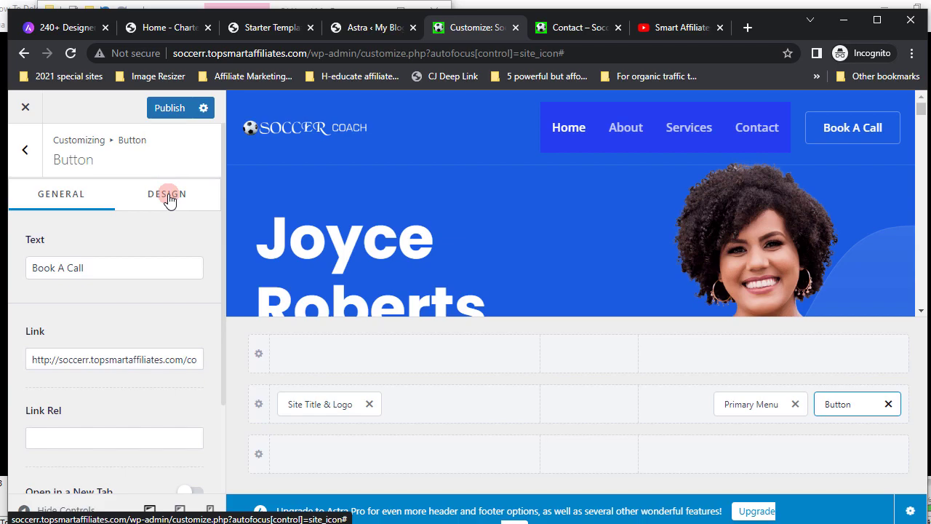
- Set the Book A Call button's background colour to dark blue
{"action": "left_click", "coordinate": [168, 194]}
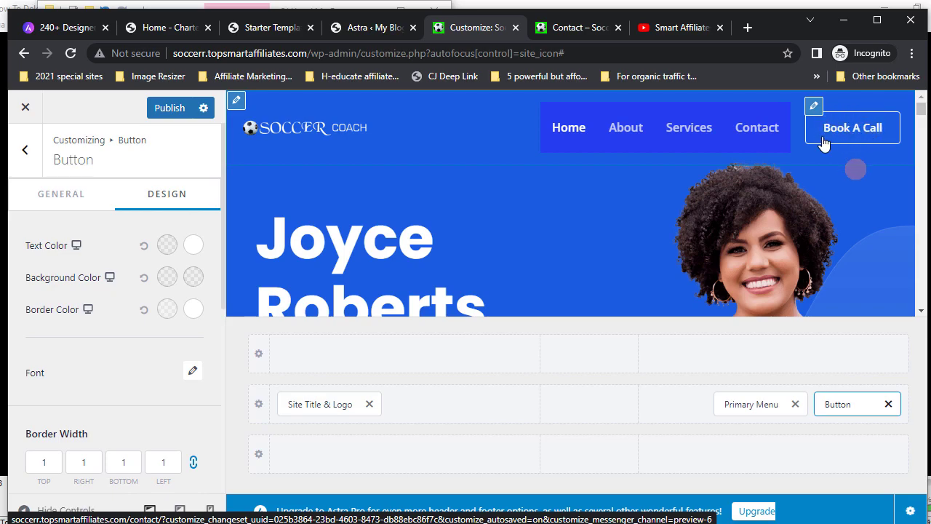
{"action": "left_click", "coordinate": [166, 280]}
{"action": "left_click", "coordinate": [115, 419]}
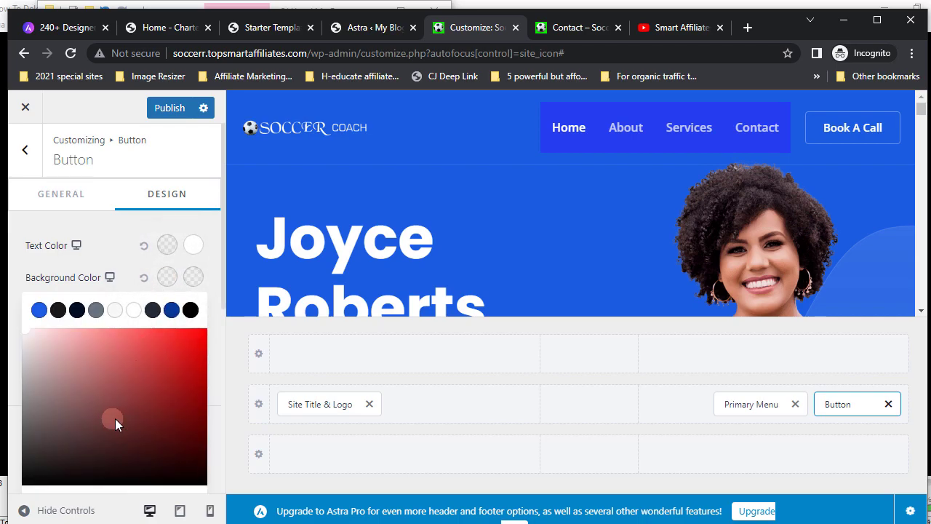
{"action": "scroll", "coordinate": [115, 418], "scroll_direction": "down", "scroll_amount": 2}
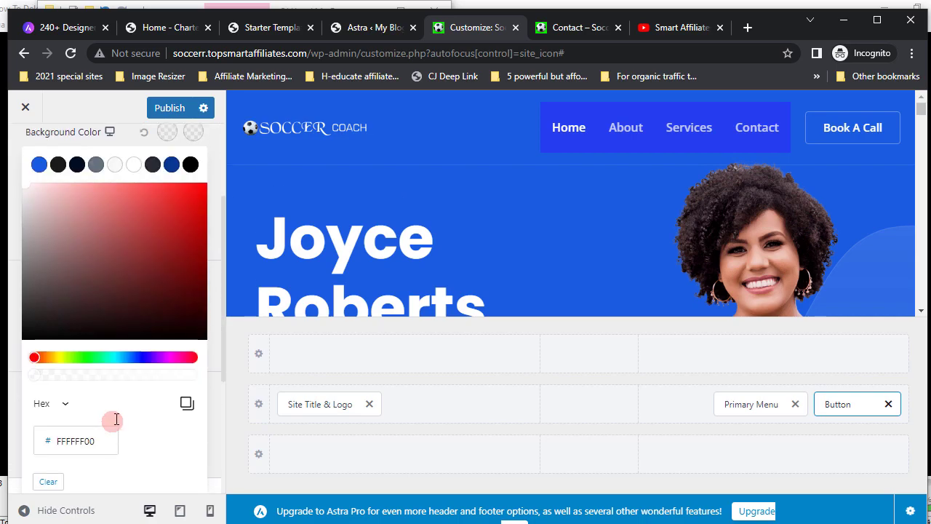
{"action": "left_click", "coordinate": [132, 357]}
{"action": "scroll", "coordinate": [145, 291], "scroll_direction": "up", "scroll_amount": 1}
{"action": "left_click", "coordinate": [171, 237]}
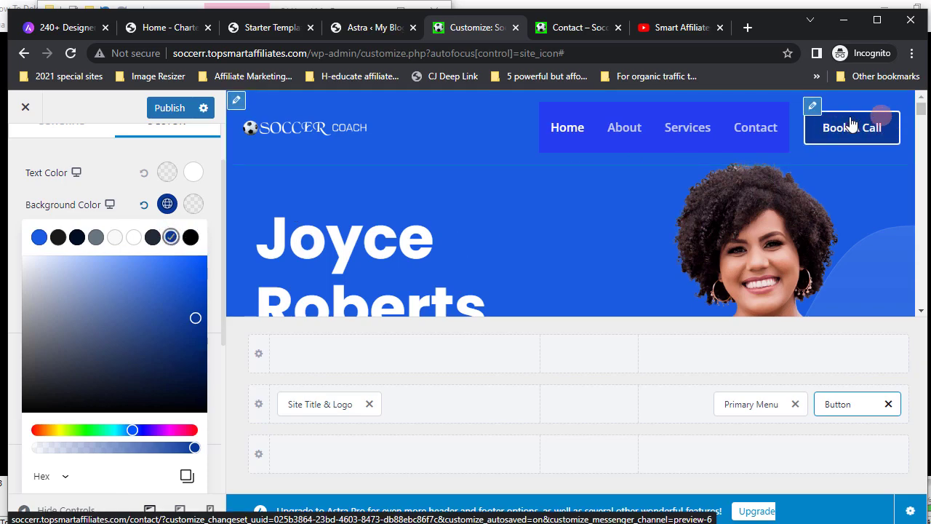
{"action": "left_click", "coordinate": [848, 125]}
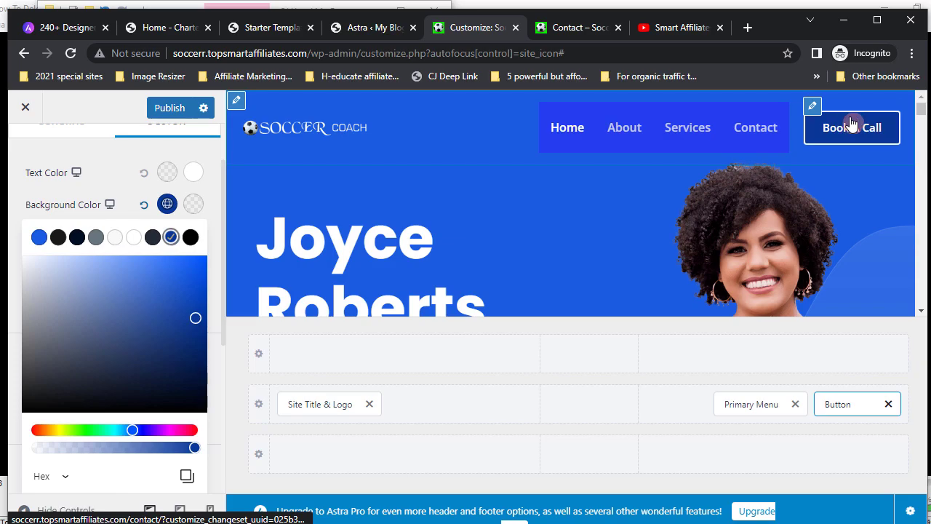
{"action": "left_click", "coordinate": [851, 126]}
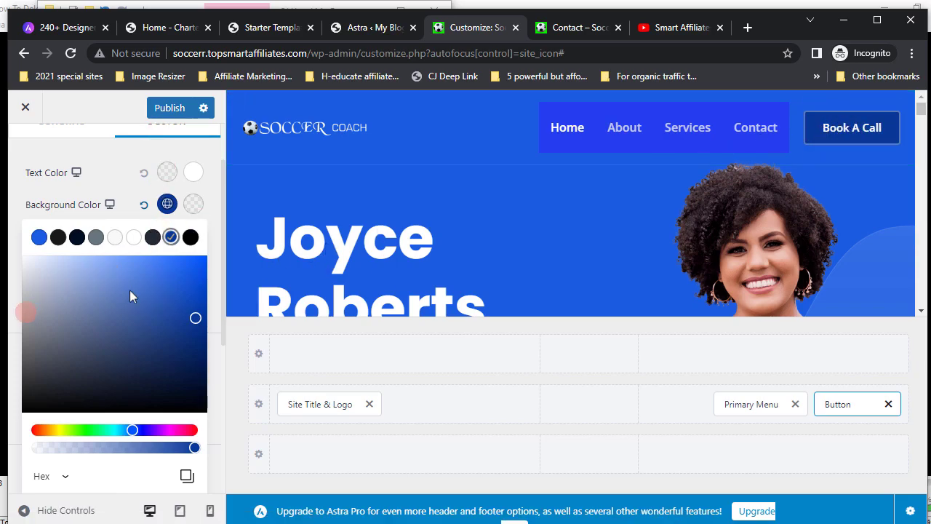
{"action": "left_click", "coordinate": [11, 322]}
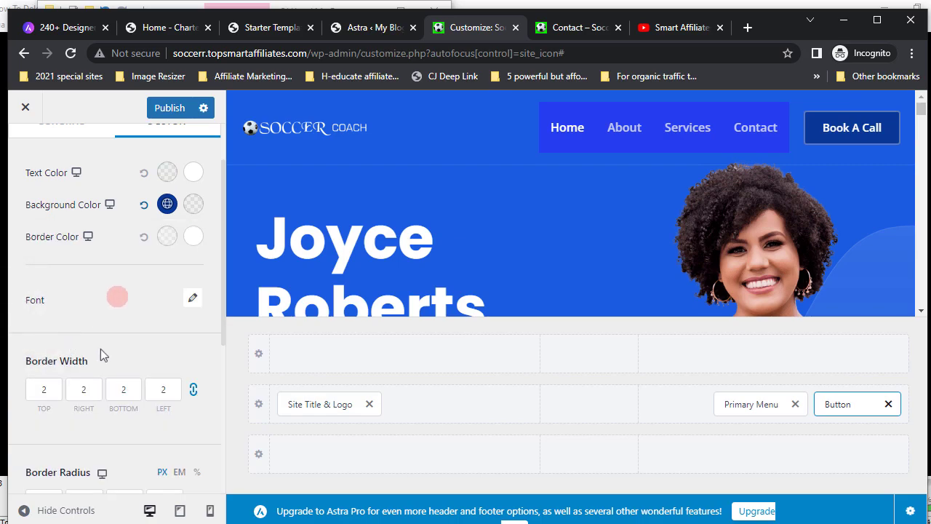
- Check the border radius and padding values, then publish the button styling
{"action": "scroll", "coordinate": [143, 370], "scroll_direction": "down", "scroll_amount": 2}
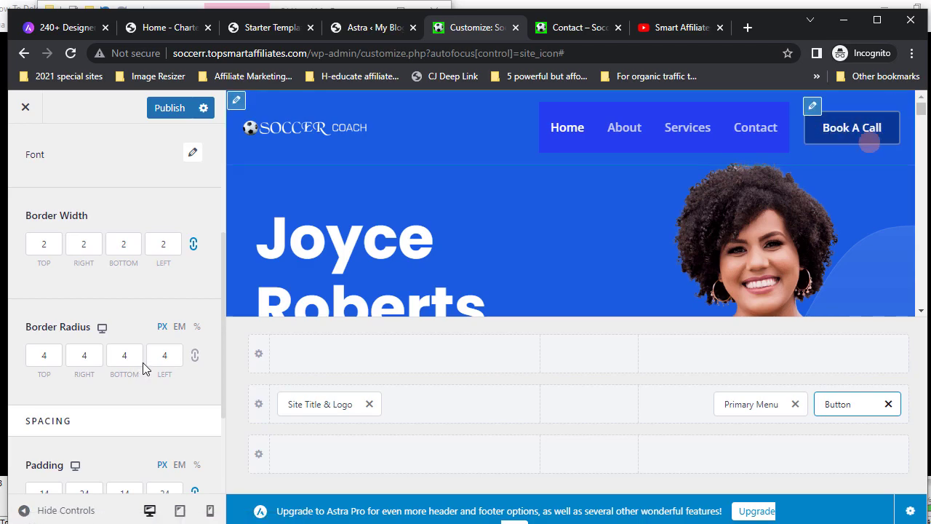
{"action": "left_click", "coordinate": [122, 355]}
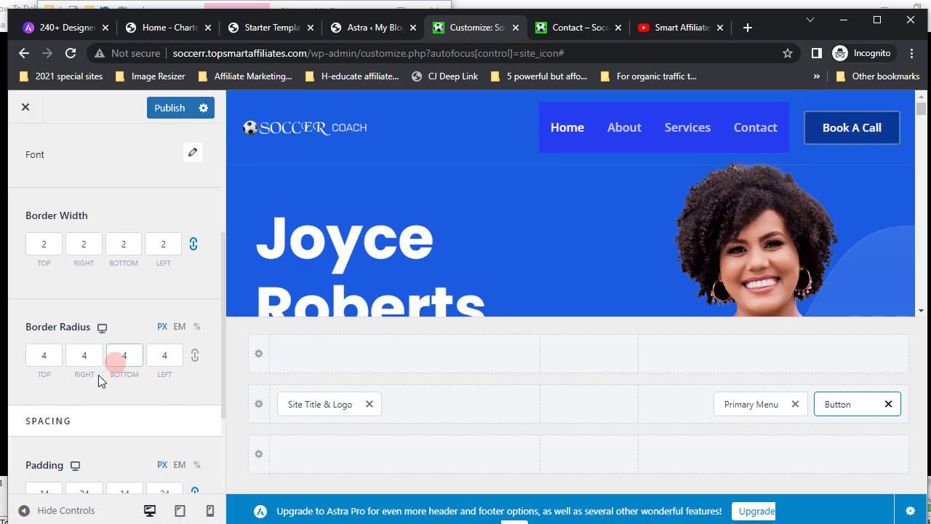
{"action": "scroll", "coordinate": [115, 360], "scroll_direction": "down", "scroll_amount": 1}
{"action": "scroll", "coordinate": [99, 374], "scroll_direction": "down", "scroll_amount": 1}
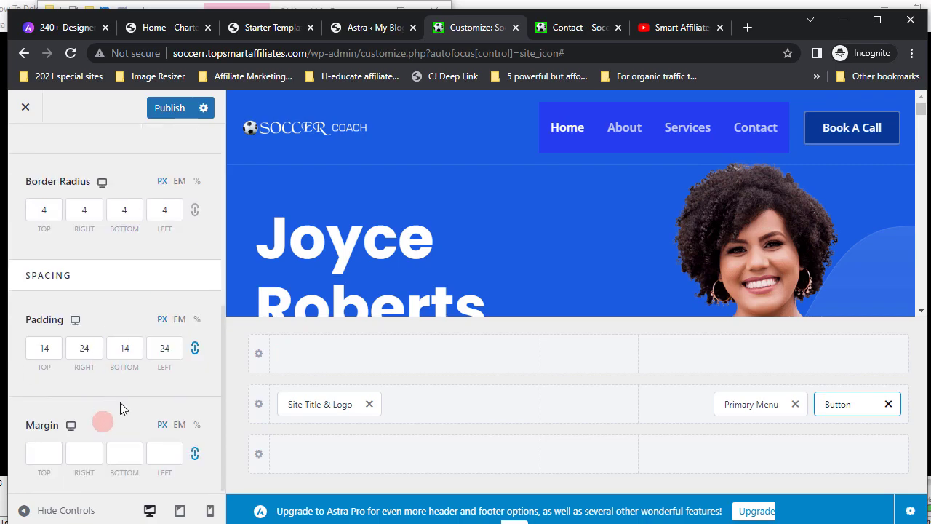
{"action": "scroll", "coordinate": [141, 430], "scroll_direction": "up", "scroll_amount": 3}
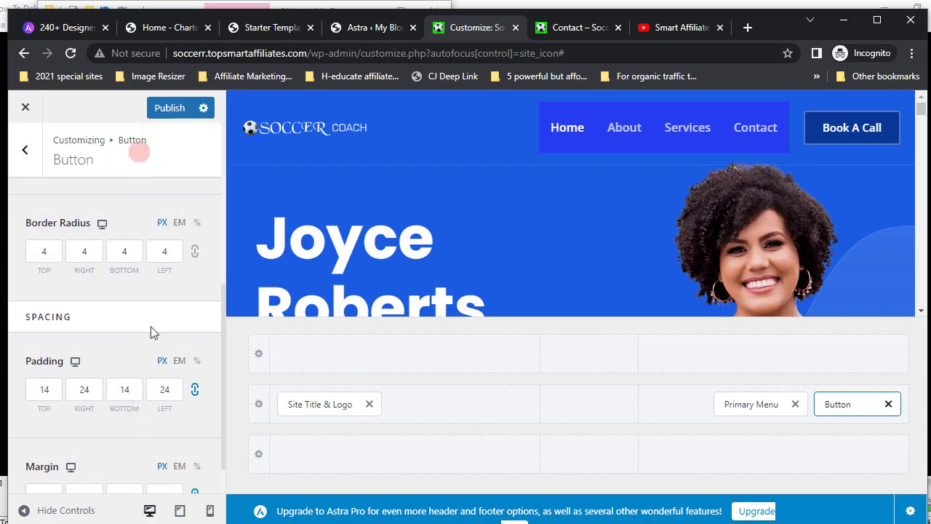
{"action": "left_click", "coordinate": [170, 109]}
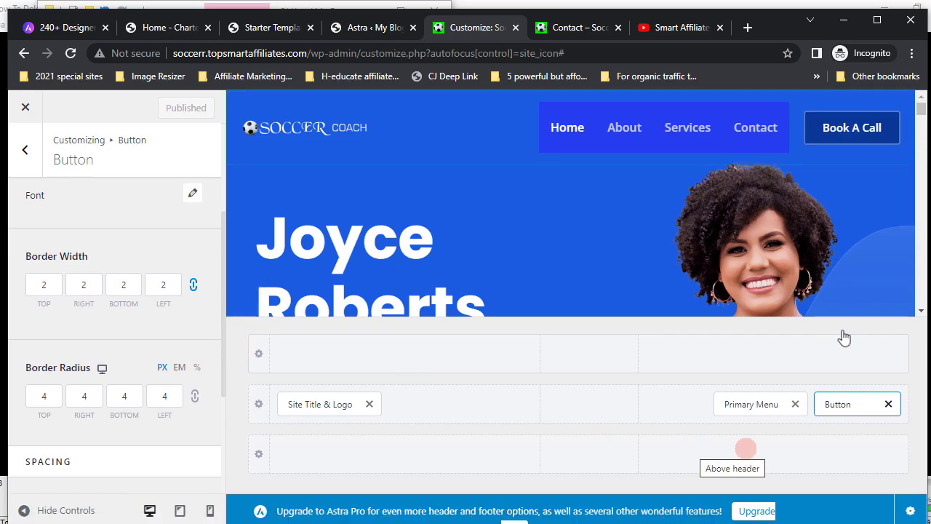
{"action": "left_click", "coordinate": [842, 410]}
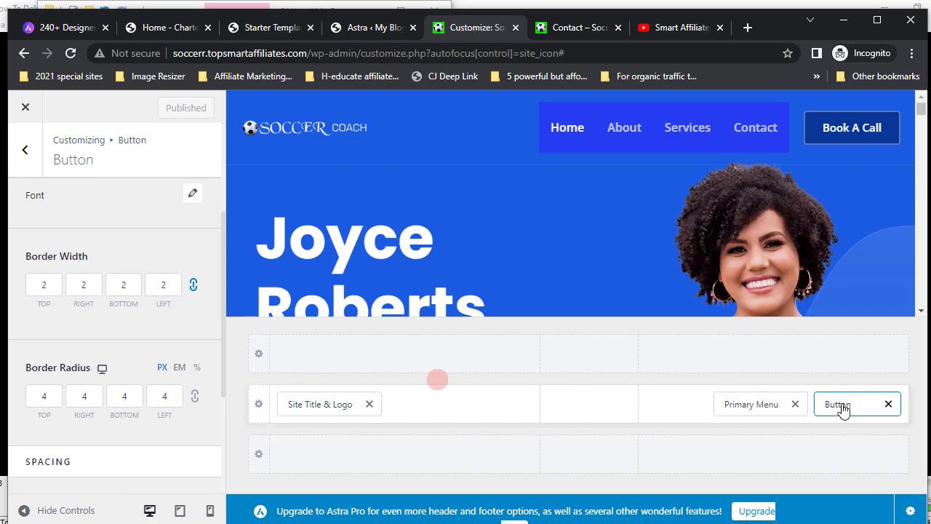
{"action": "left_click", "coordinate": [26, 108]}
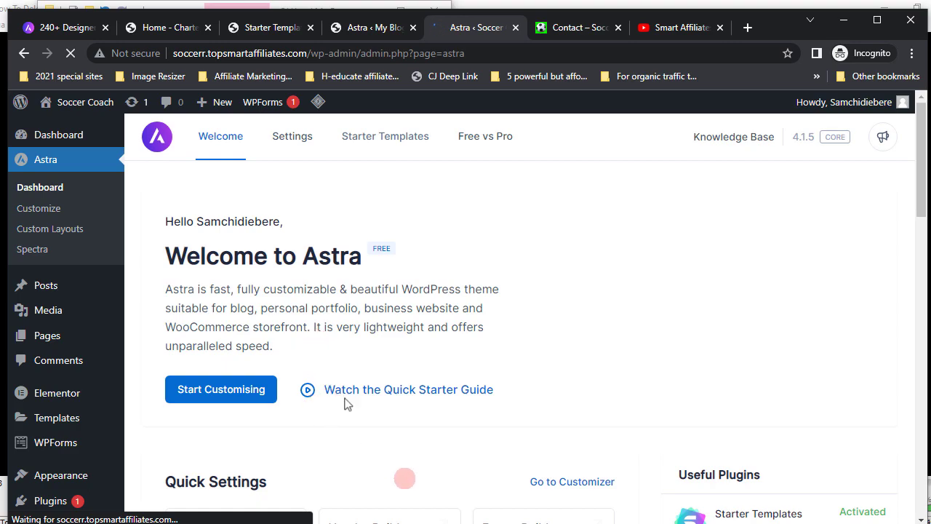
- Start the Footer Builder from the Astra dashboard, then view the live Contact page
{"action": "scroll", "coordinate": [372, 429], "scroll_direction": "down", "scroll_amount": 2}
{"action": "scroll", "coordinate": [373, 428], "scroll_direction": "down", "scroll_amount": 1}
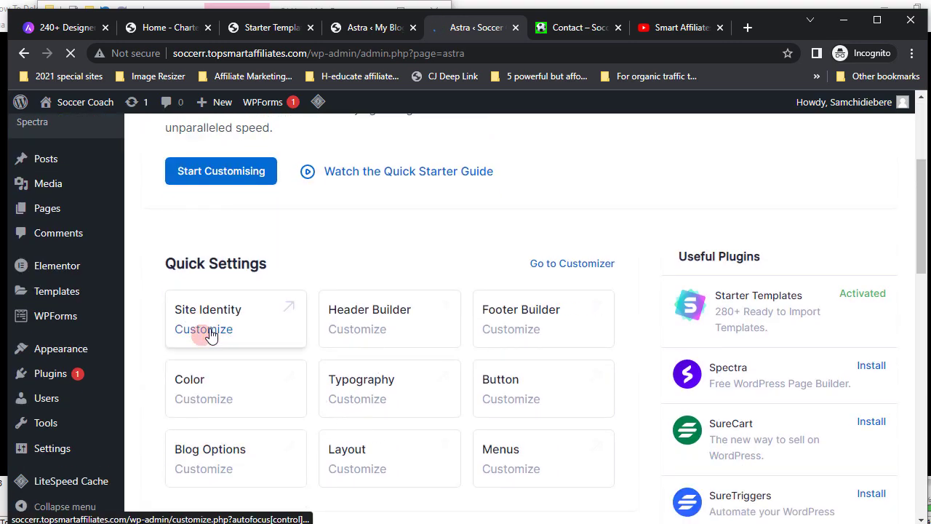
{"action": "left_click", "coordinate": [503, 339]}
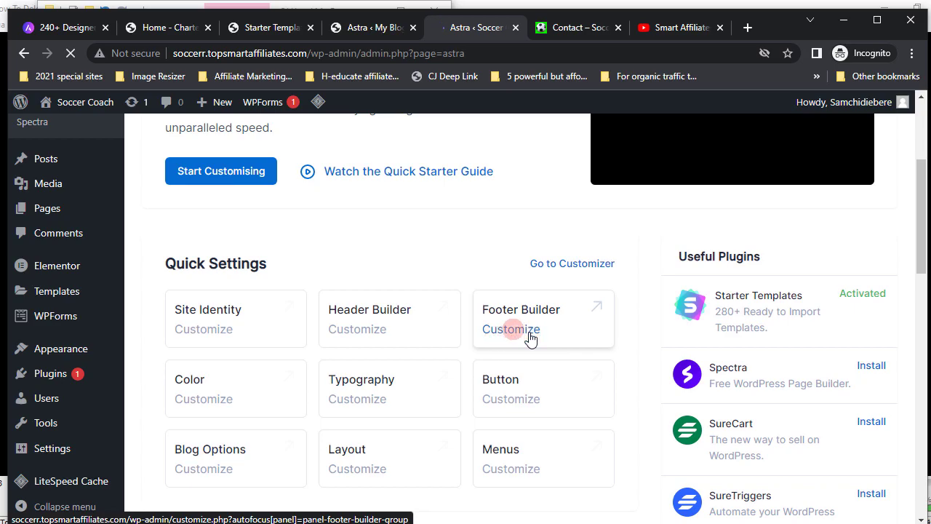
{"action": "left_click", "coordinate": [570, 30]}
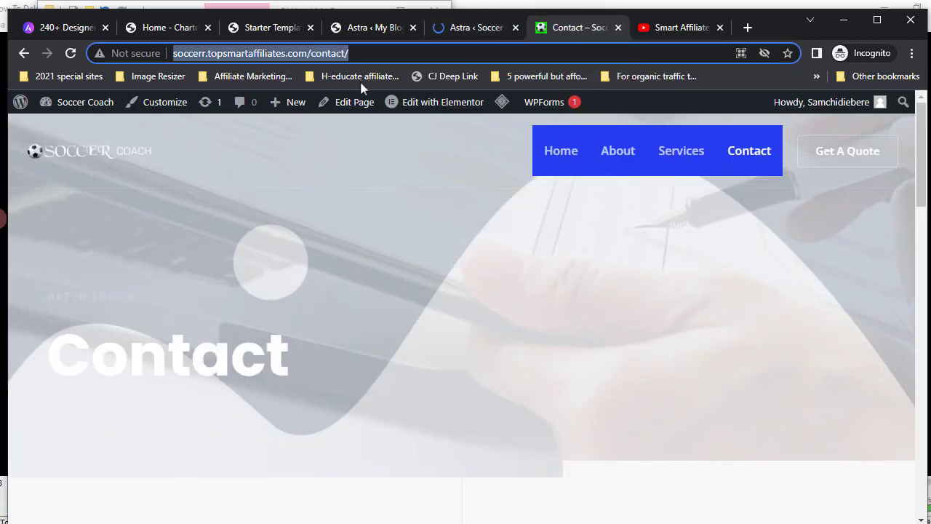
- Open the home page via the Soccer Coach logo and scroll down to the footer
{"action": "left_click", "coordinate": [96, 153]}
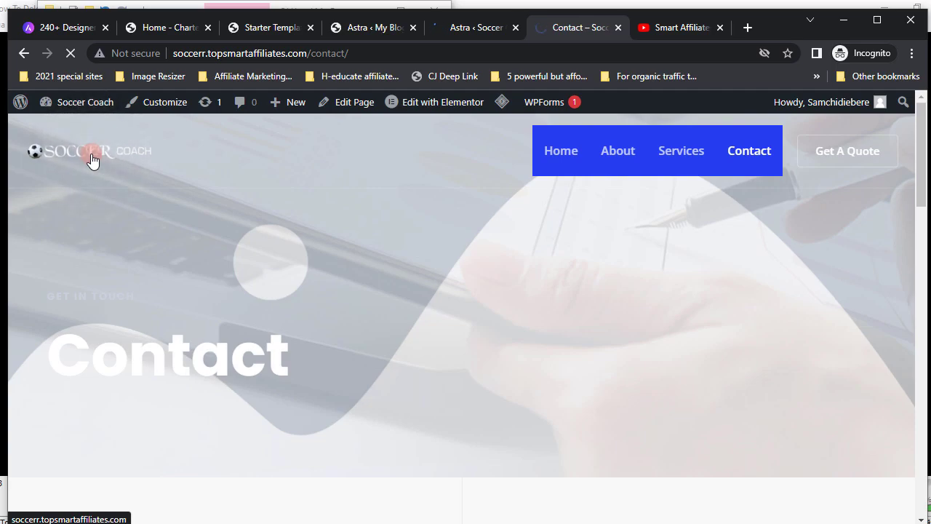
{"action": "left_click", "coordinate": [92, 159]}
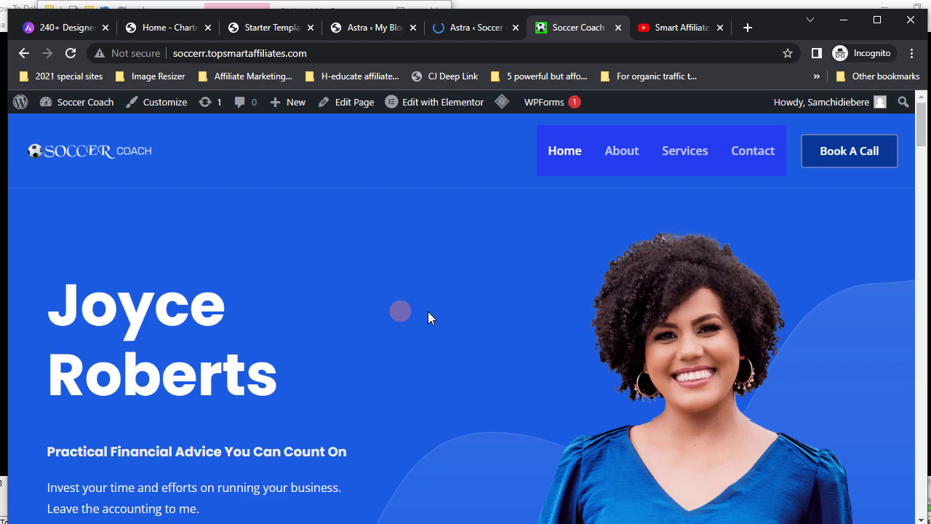
{"action": "scroll", "coordinate": [428, 313], "scroll_direction": "down", "scroll_amount": 10}
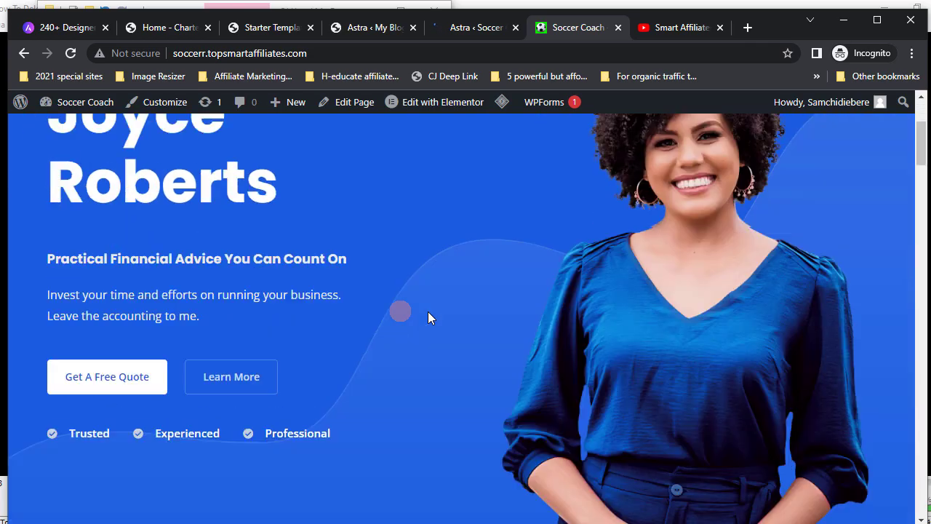
{"action": "scroll", "coordinate": [430, 311], "scroll_direction": "down", "scroll_amount": 10}
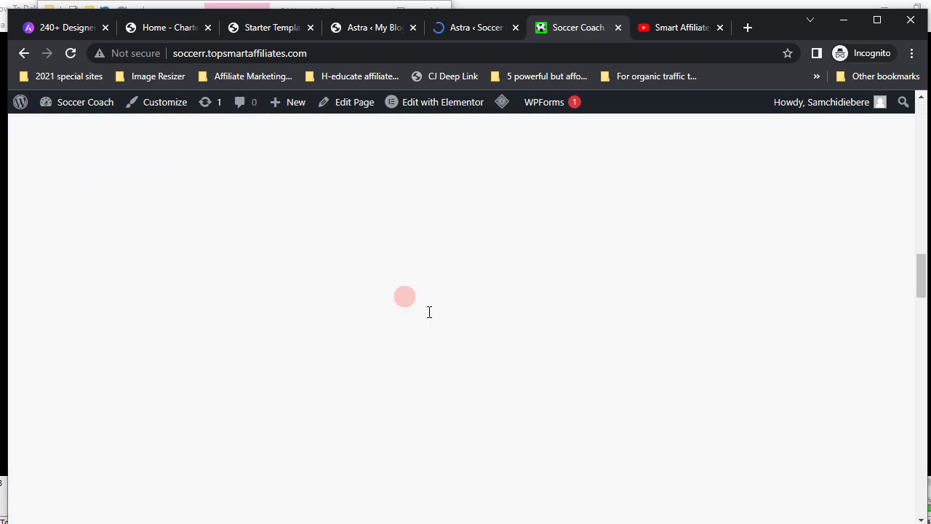
{"action": "scroll", "coordinate": [428, 311], "scroll_direction": "down", "scroll_amount": 10}
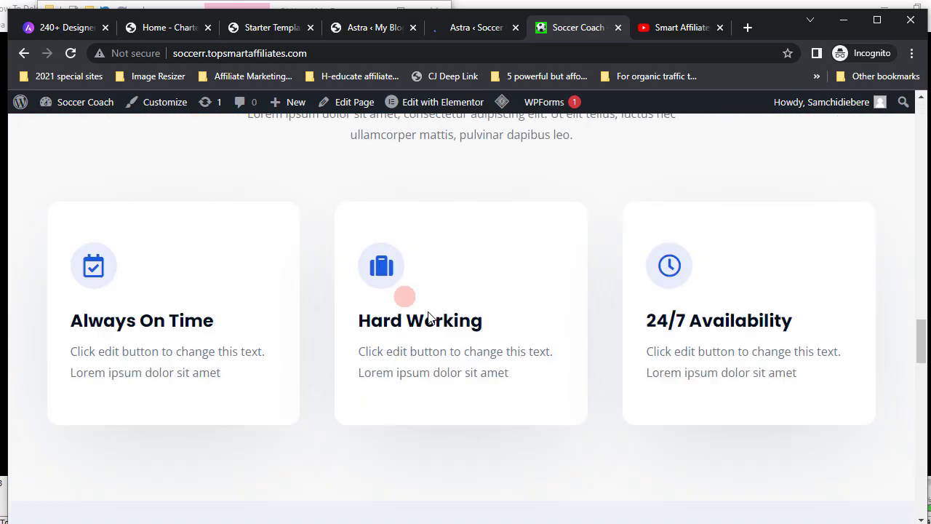
{"action": "scroll", "coordinate": [428, 313], "scroll_direction": "down", "scroll_amount": 10}
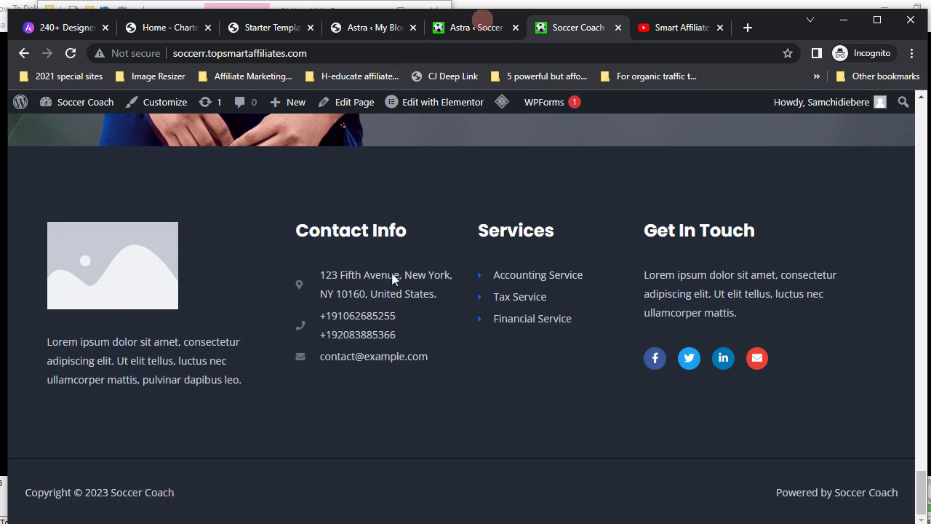
- From the Astra dashboard's Quick Settings, open the Footer Builder in the Customizer
{"action": "left_click", "coordinate": [481, 29]}
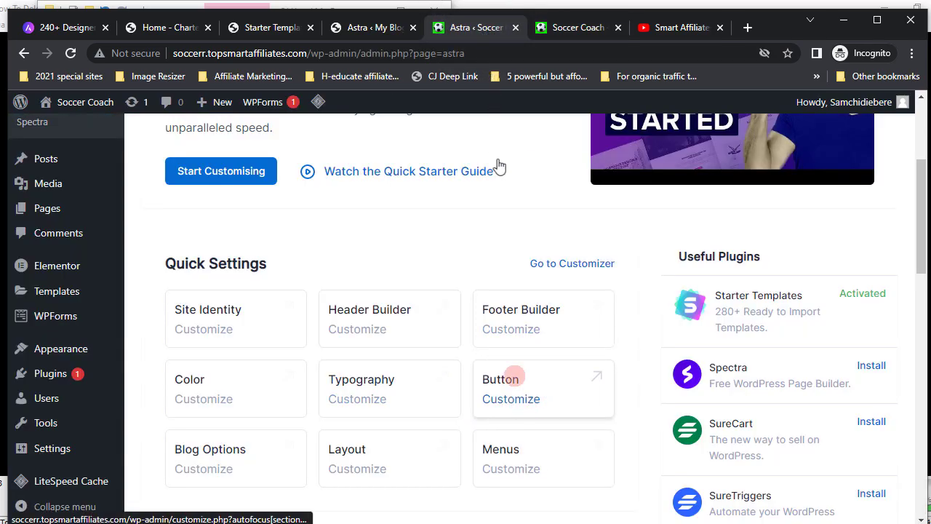
{"action": "left_click", "coordinate": [519, 336]}
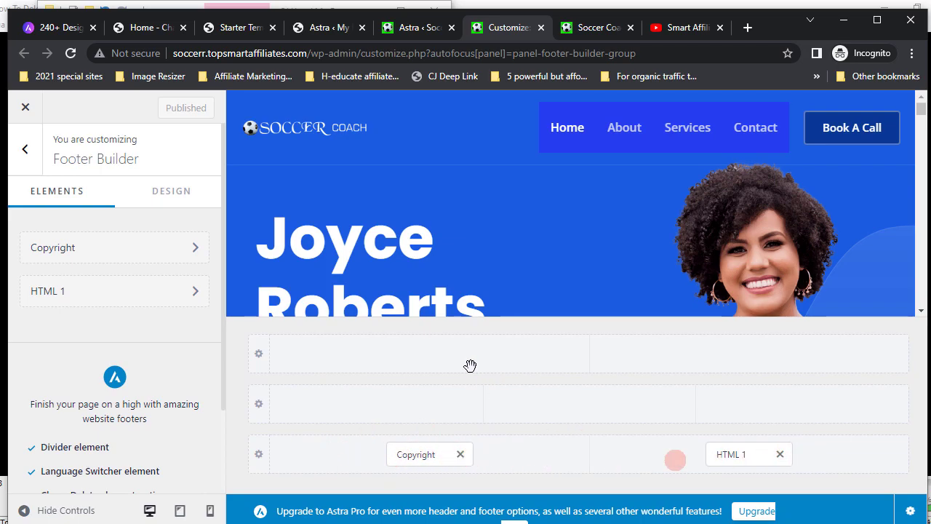
- Select the Copyright element and compare the footer layout with the live Soccer Coach site footer
{"action": "left_click", "coordinate": [419, 456]}
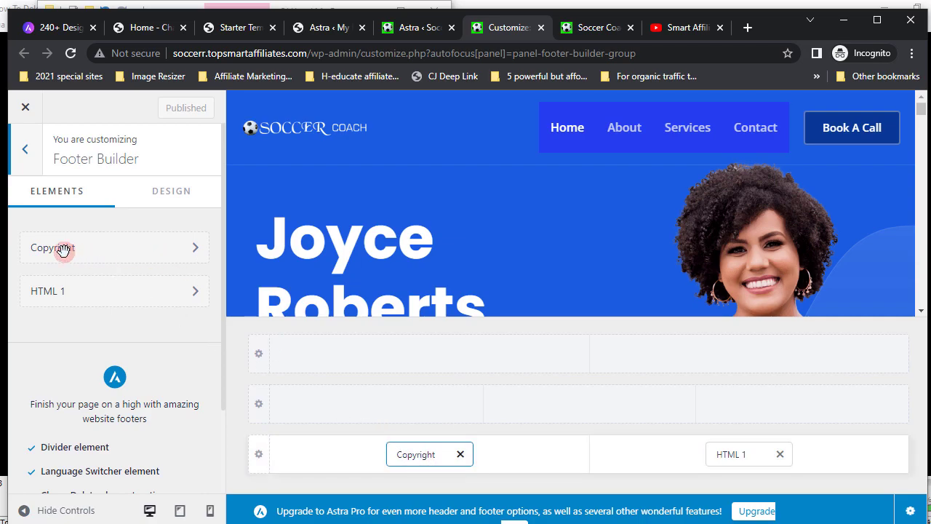
{"action": "left_click", "coordinate": [595, 29]}
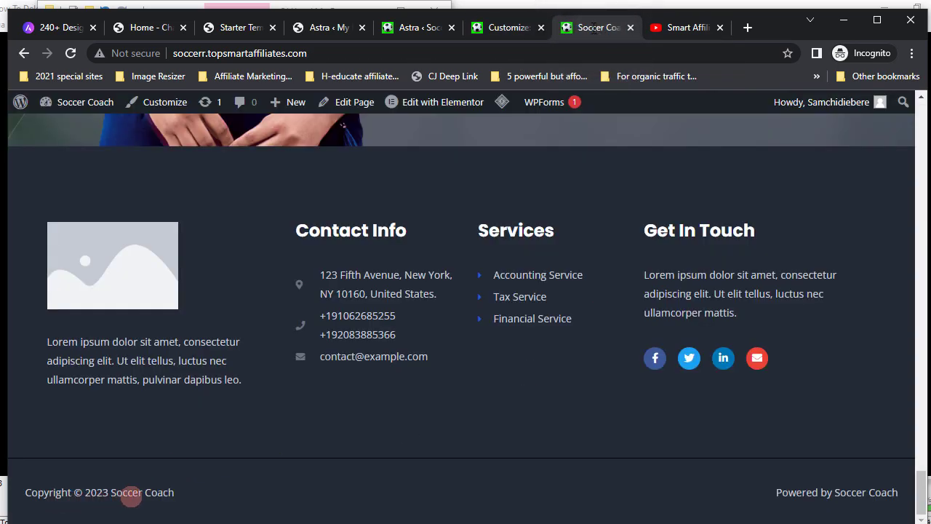
{"action": "left_click", "coordinate": [511, 30]}
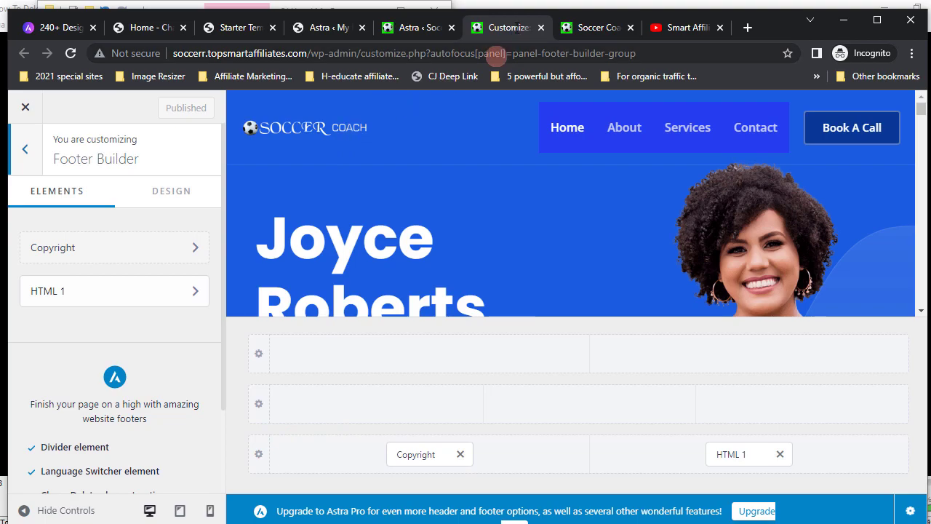
{"action": "left_click", "coordinate": [570, 31]}
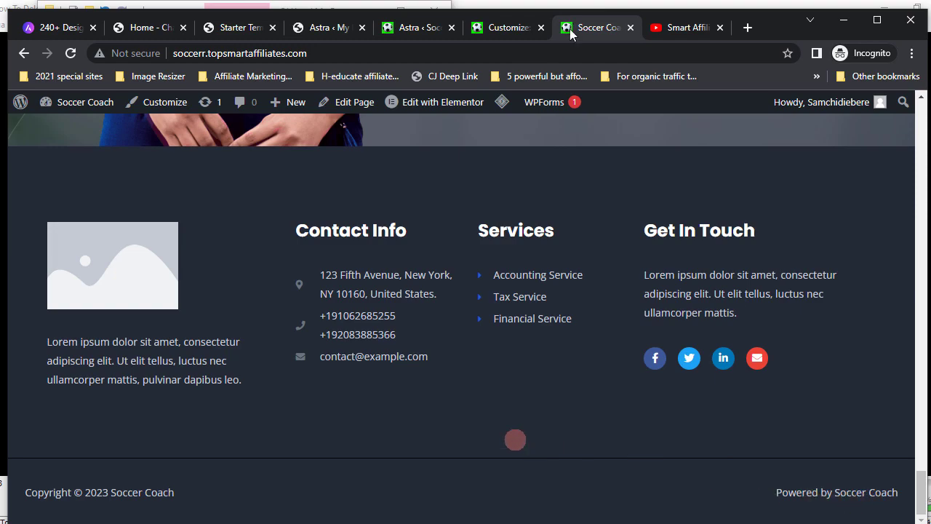
{"action": "left_click", "coordinate": [500, 29]}
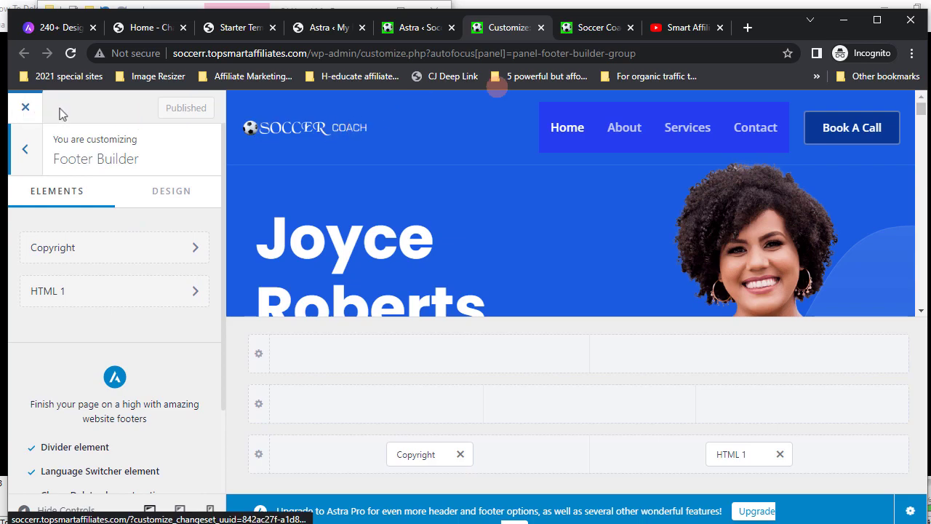
- Recheck the live footer's Copyright and Powered by text, then close the Customizer
{"action": "left_click", "coordinate": [591, 27]}
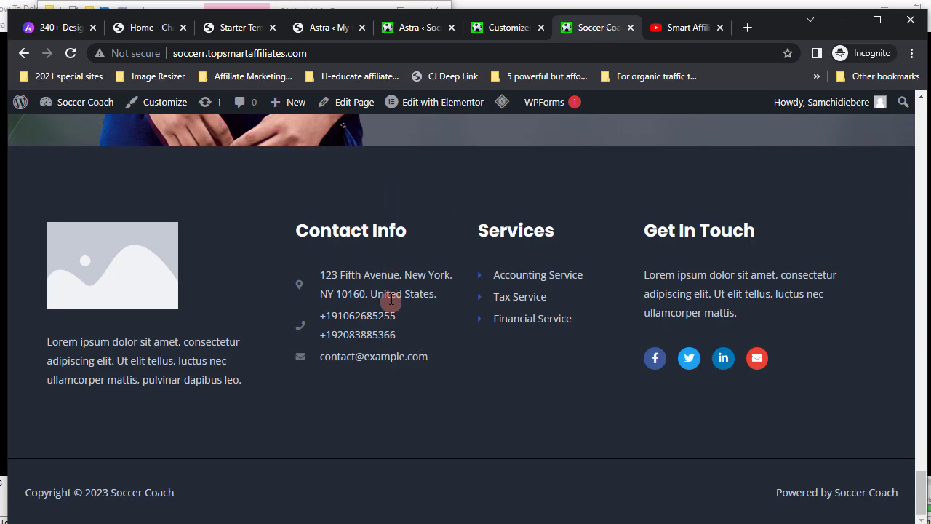
{"action": "scroll", "coordinate": [393, 309], "scroll_direction": "up", "scroll_amount": 5}
{"action": "scroll", "coordinate": [391, 300], "scroll_direction": "up", "scroll_amount": 15}
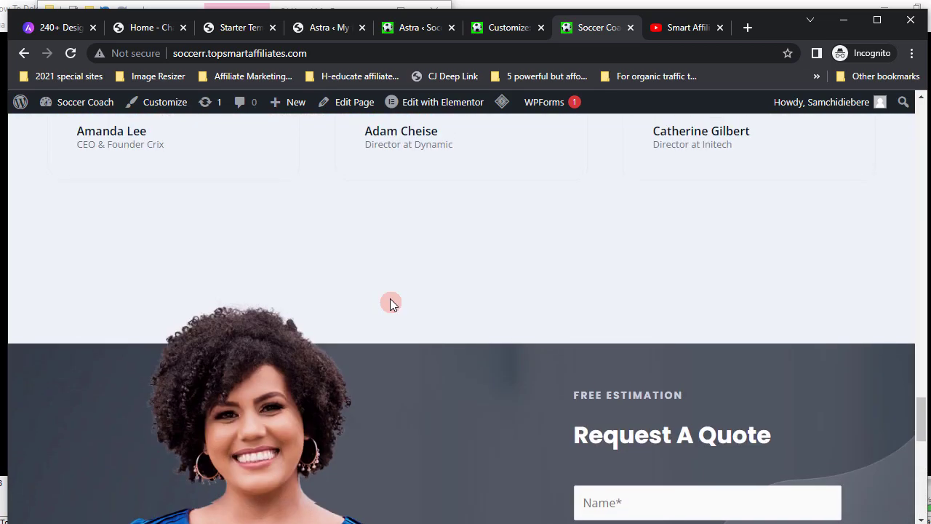
{"action": "scroll", "coordinate": [390, 298], "scroll_direction": "up", "scroll_amount": 10}
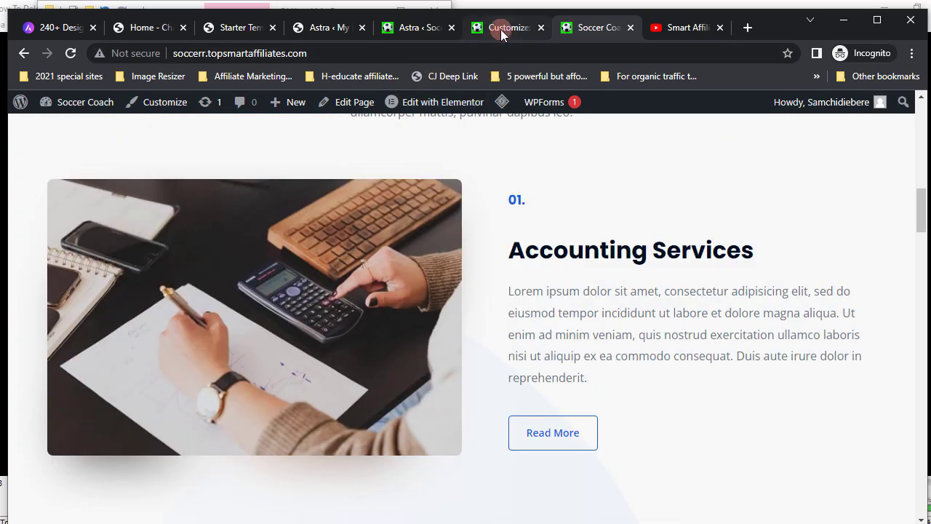
{"action": "left_click", "coordinate": [500, 29]}
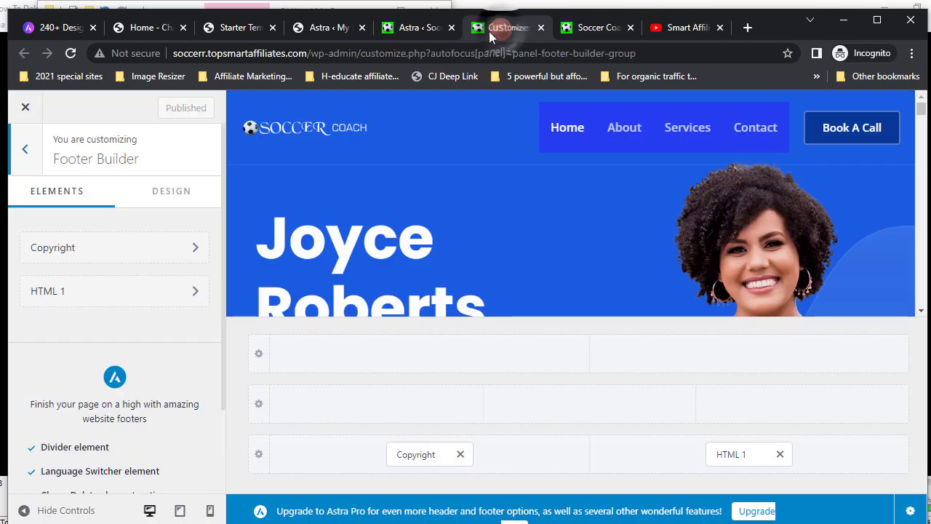
{"action": "left_click", "coordinate": [26, 109]}
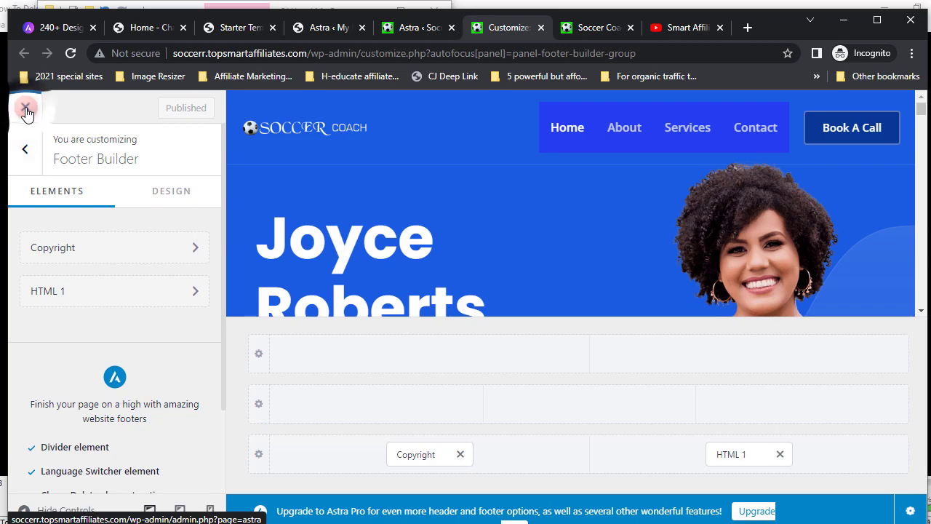
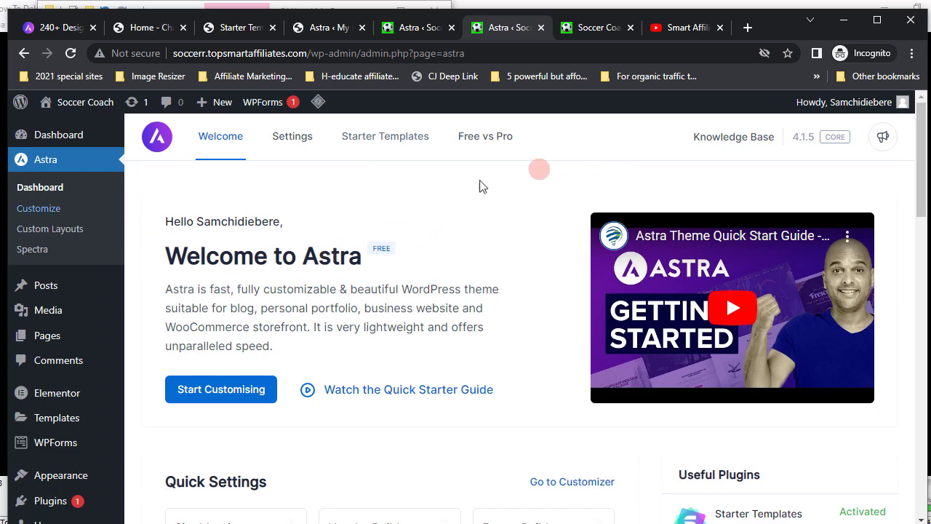
- Bring up the Smart Affiliates YouTube channel tab beside the Astra dashboard
{"action": "left_click", "coordinate": [684, 28]}
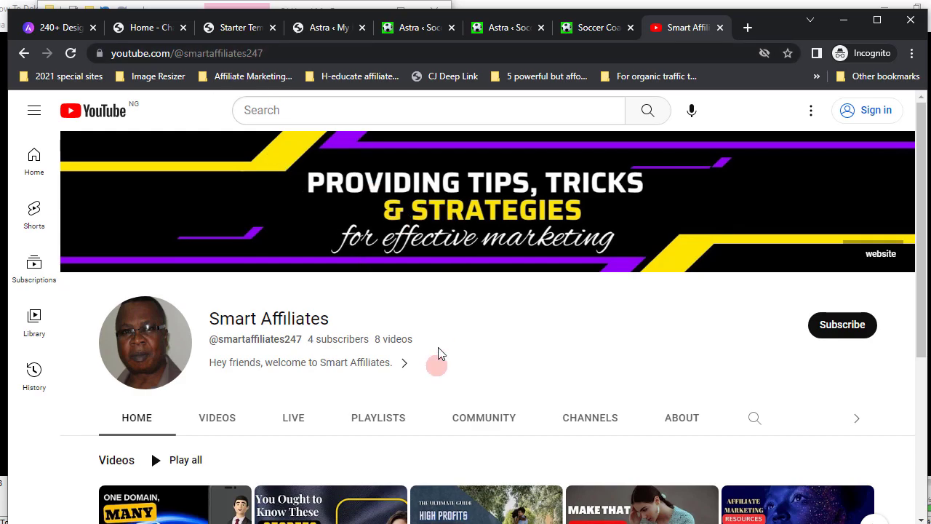
- Open the 33-minute 'How to create multiple websites from one domain' video from the channel's uploads
{"action": "scroll", "coordinate": [439, 354], "scroll_direction": "down", "scroll_amount": 2}
{"action": "scroll", "coordinate": [440, 354], "scroll_direction": "down", "scroll_amount": 2}
{"action": "scroll", "coordinate": [438, 357], "scroll_direction": "up", "scroll_amount": 1}
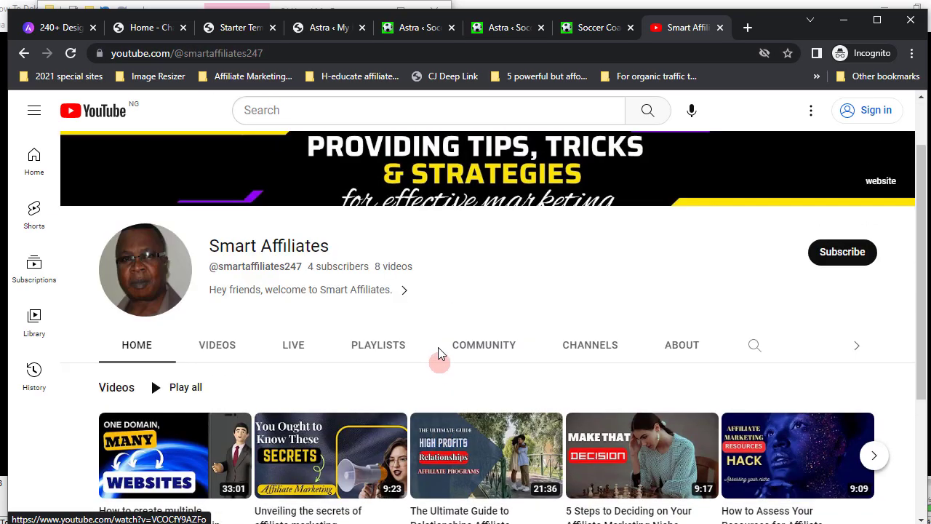
{"action": "scroll", "coordinate": [234, 396], "scroll_direction": "down", "scroll_amount": 1}
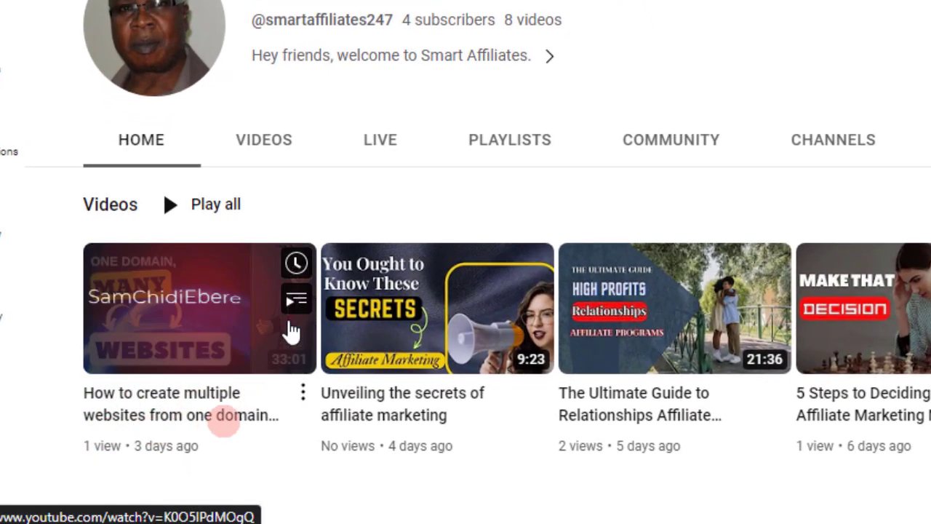
{"action": "left_click", "coordinate": [195, 320]}
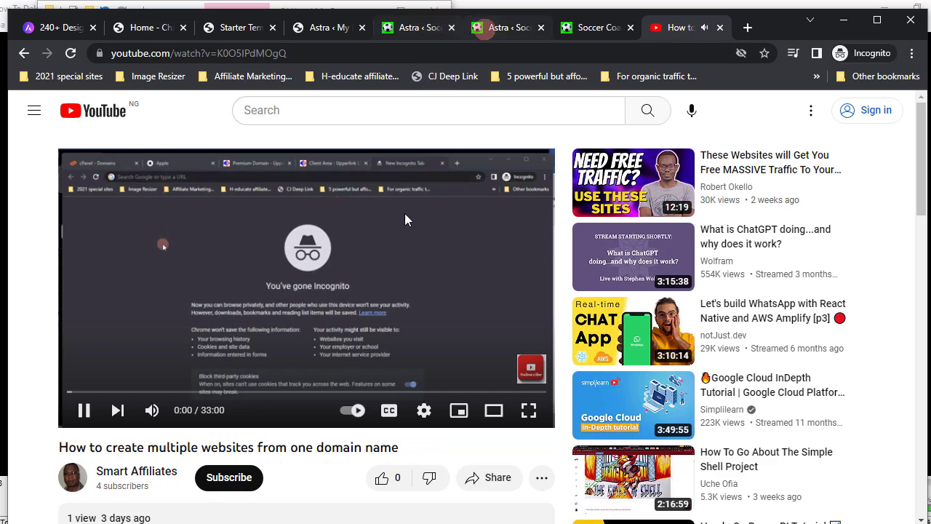
- Switch to the Soccer Coach homepage tab and reload it
{"action": "left_click", "coordinate": [434, 29]}
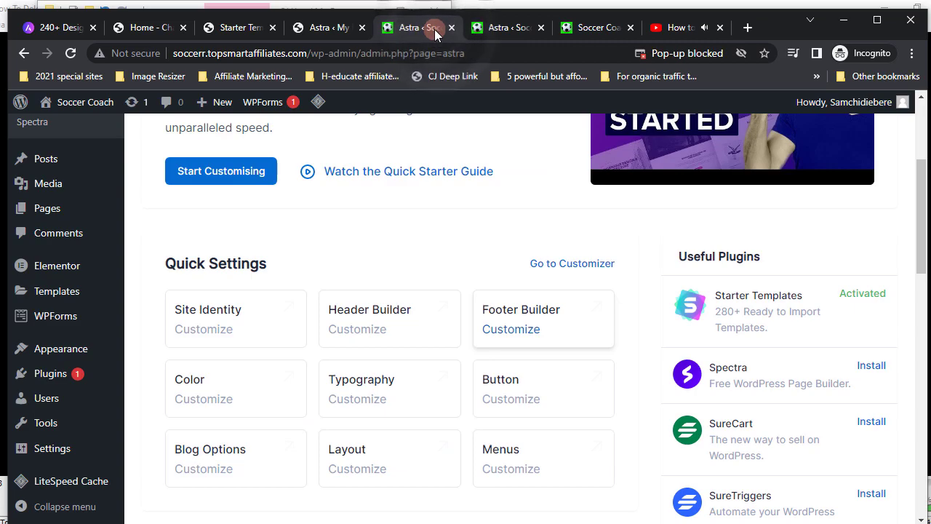
{"action": "left_click", "coordinate": [493, 29]}
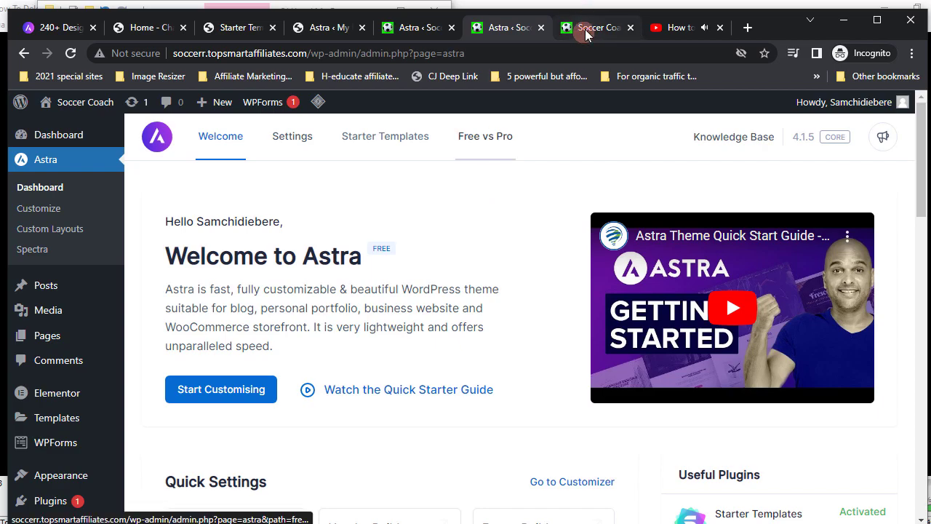
{"action": "left_click", "coordinate": [586, 31]}
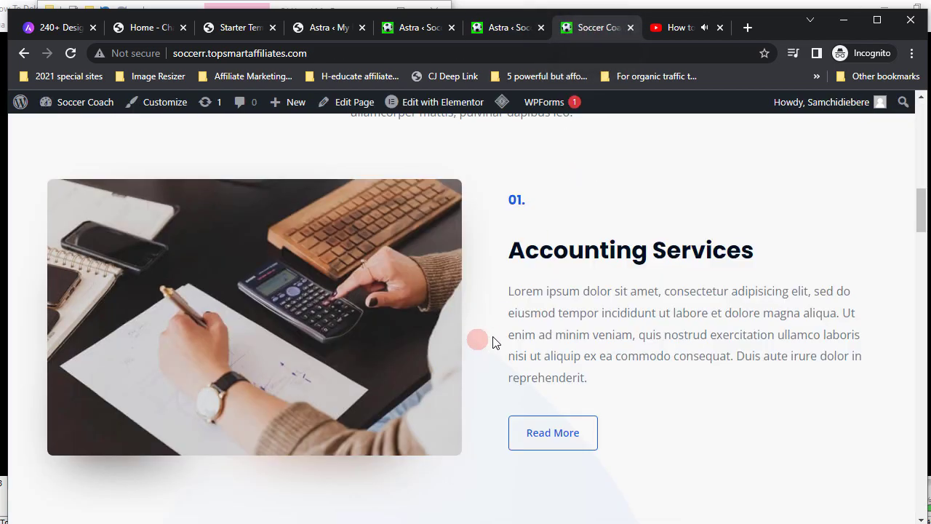
{"action": "key", "text": "F5"}
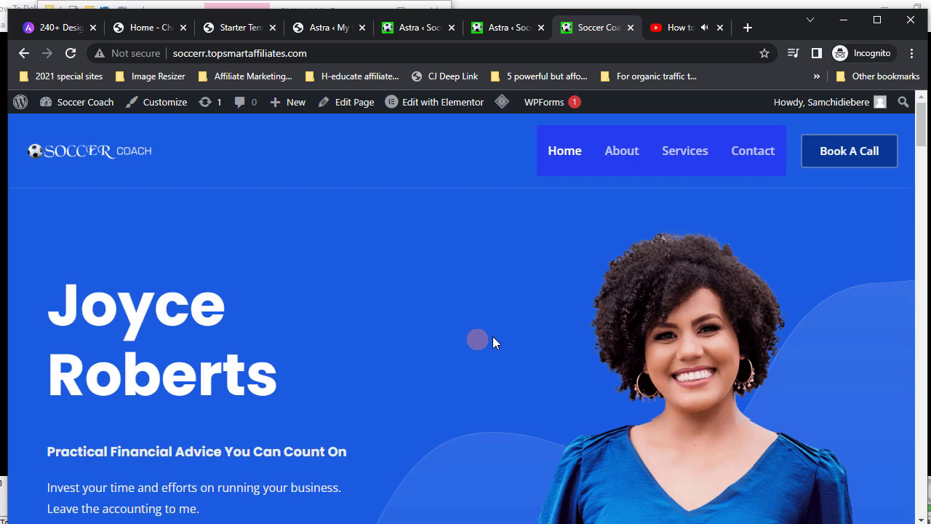
- Scroll through the homepage sections and return to the hero at the top
{"action": "scroll", "coordinate": [434, 382], "scroll_direction": "down", "scroll_amount": 12}
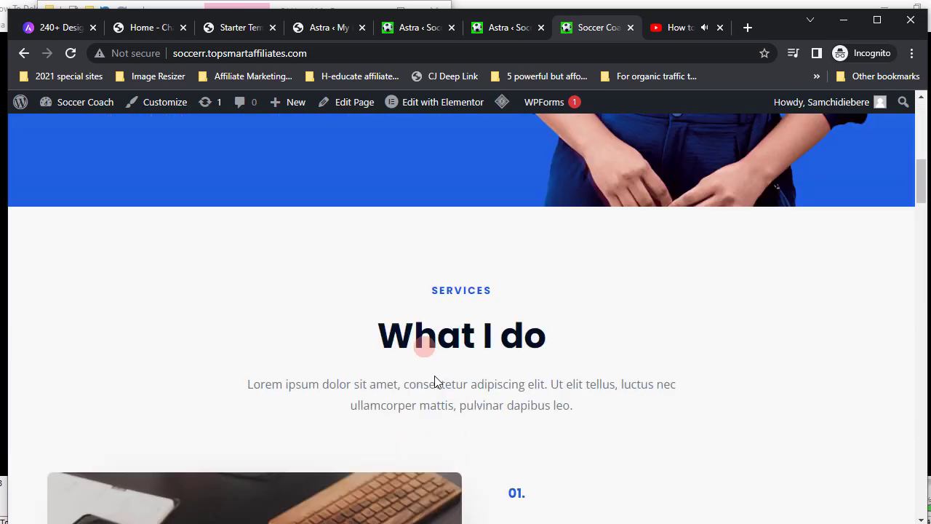
{"action": "scroll", "coordinate": [434, 375], "scroll_direction": "down", "scroll_amount": 15}
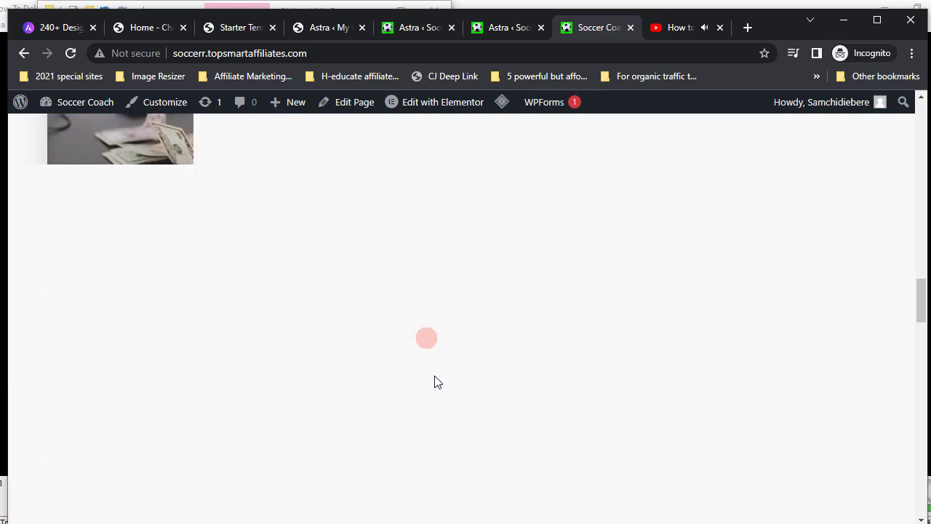
{"action": "scroll", "coordinate": [435, 376], "scroll_direction": "down", "scroll_amount": 10}
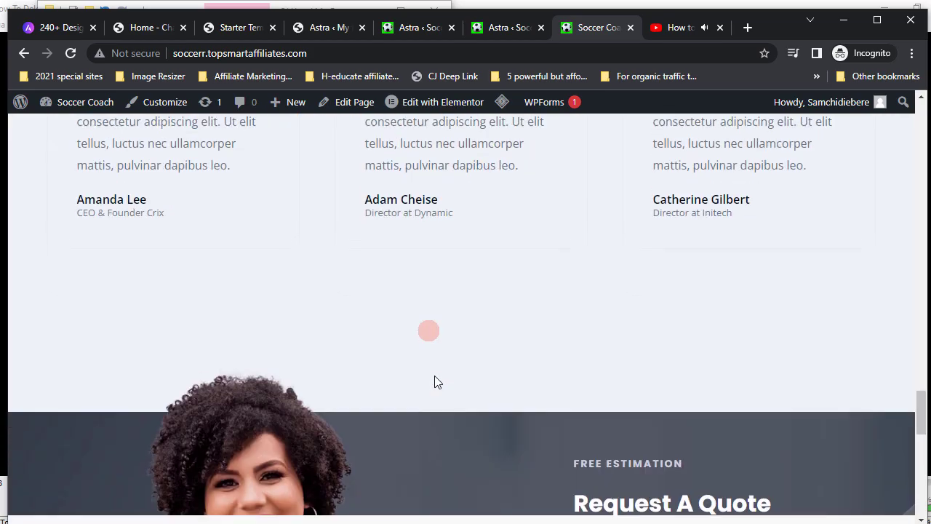
{"action": "scroll", "coordinate": [435, 381], "scroll_direction": "down", "scroll_amount": 12}
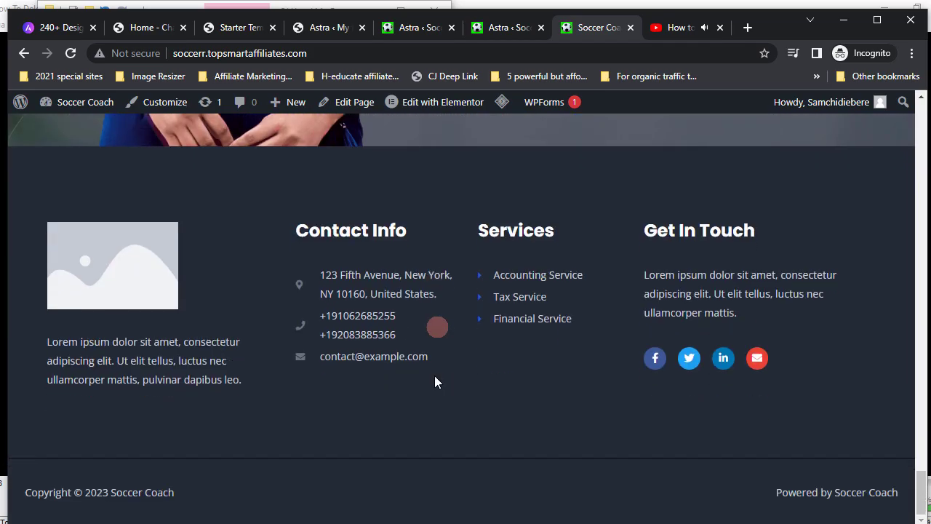
{"action": "scroll", "coordinate": [435, 376], "scroll_direction": "up", "scroll_amount": 15}
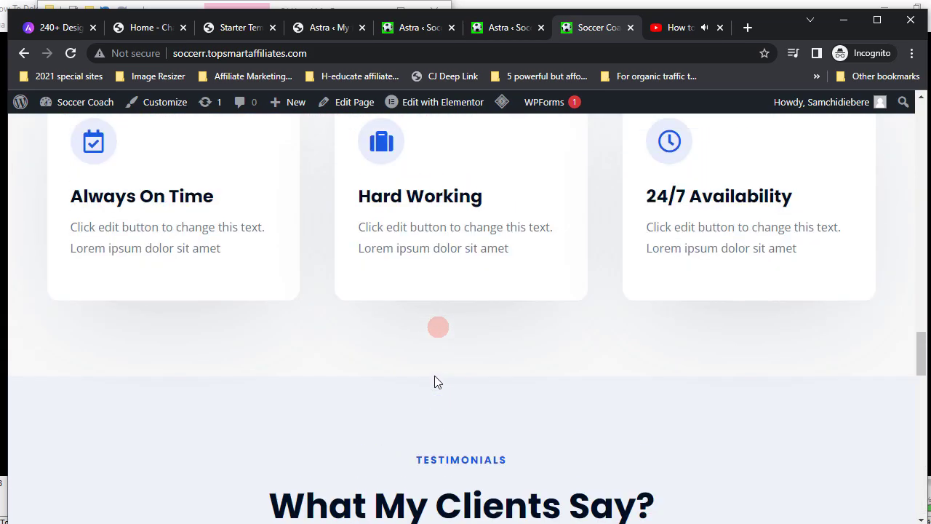
{"action": "scroll", "coordinate": [436, 381], "scroll_direction": "up", "scroll_amount": 15}
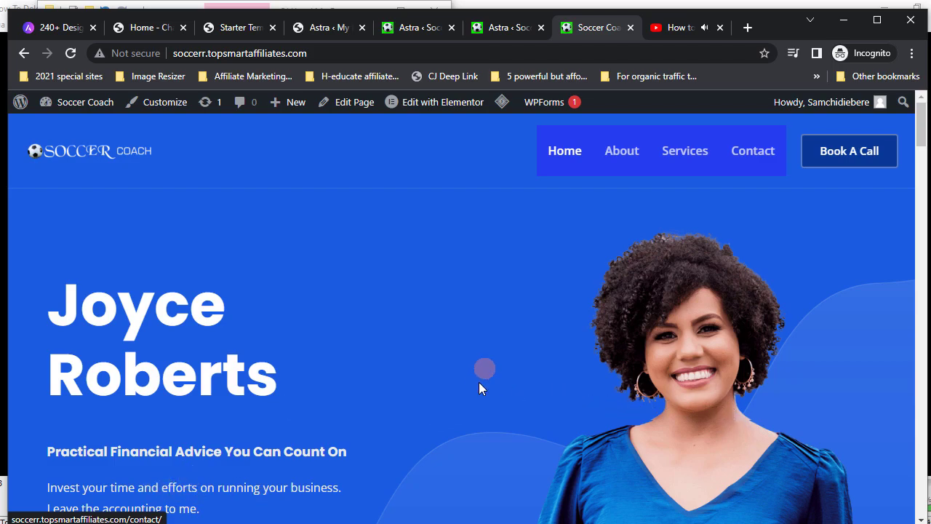
{"action": "scroll", "coordinate": [478, 382], "scroll_direction": "down", "scroll_amount": 10}
{"action": "scroll", "coordinate": [479, 387], "scroll_direction": "down", "scroll_amount": 2}
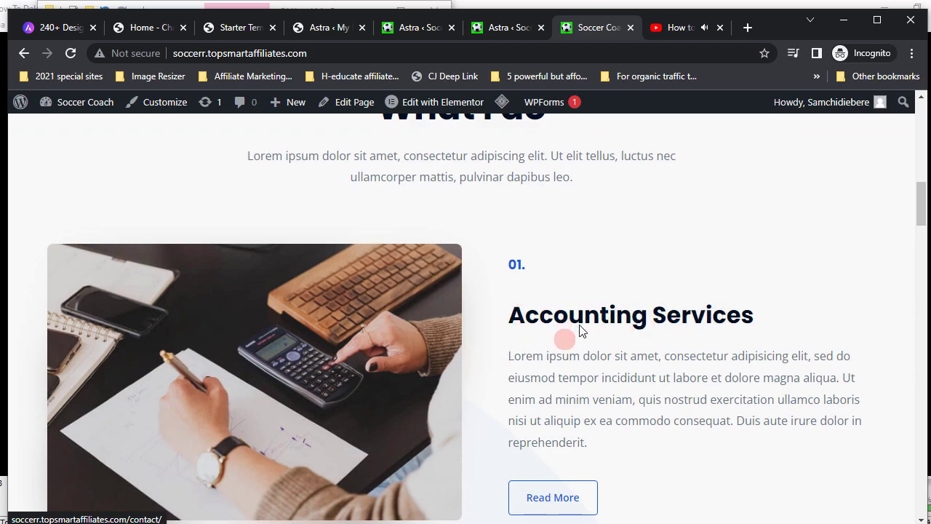
{"action": "scroll", "coordinate": [581, 329], "scroll_direction": "down", "scroll_amount": 4}
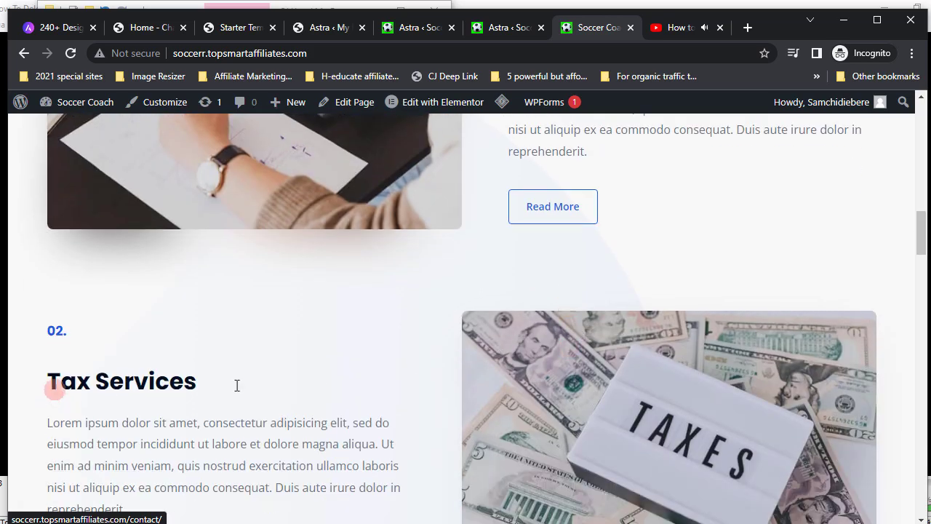
{"action": "scroll", "coordinate": [154, 404], "scroll_direction": "down", "scroll_amount": 2}
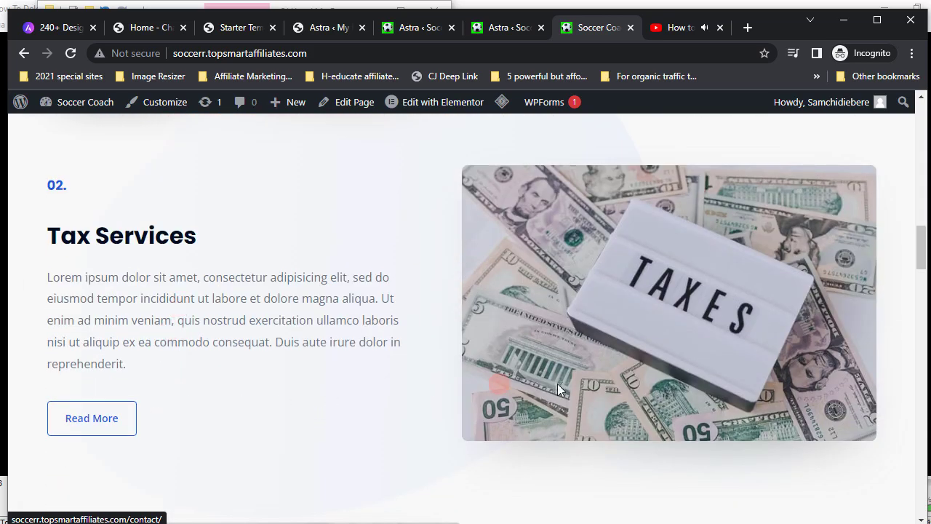
{"action": "scroll", "coordinate": [557, 389], "scroll_direction": "down", "scroll_amount": 1}
{"action": "scroll", "coordinate": [560, 384], "scroll_direction": "down", "scroll_amount": 3}
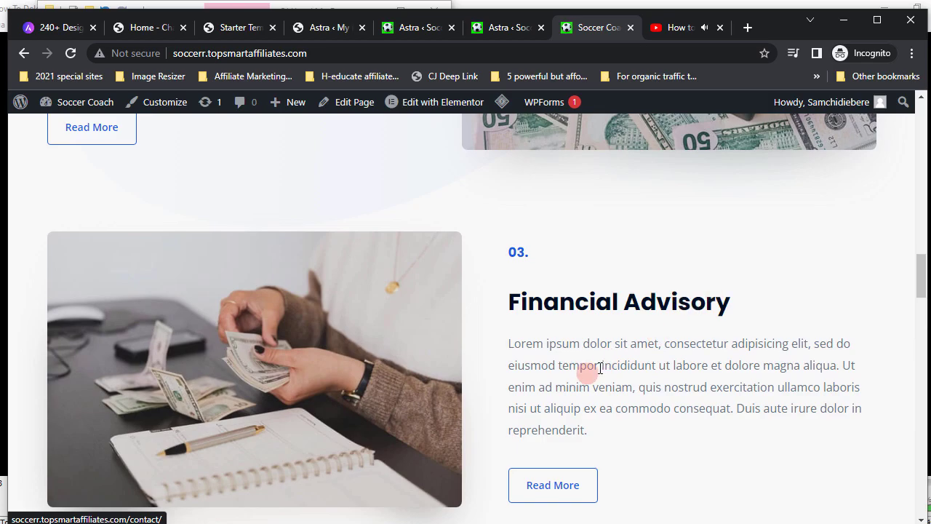
{"action": "scroll", "coordinate": [598, 372], "scroll_direction": "up", "scroll_amount": 17}
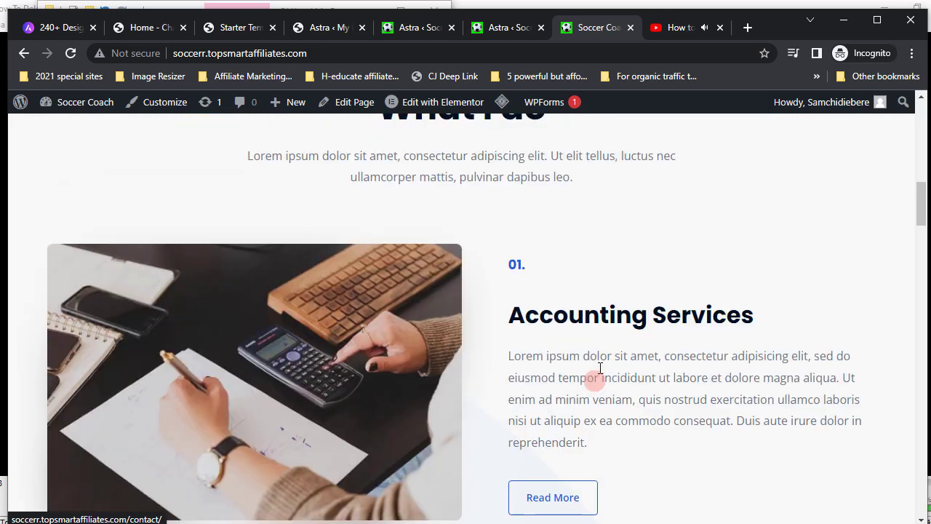
{"action": "scroll", "coordinate": [598, 375], "scroll_direction": "down", "scroll_amount": 10}
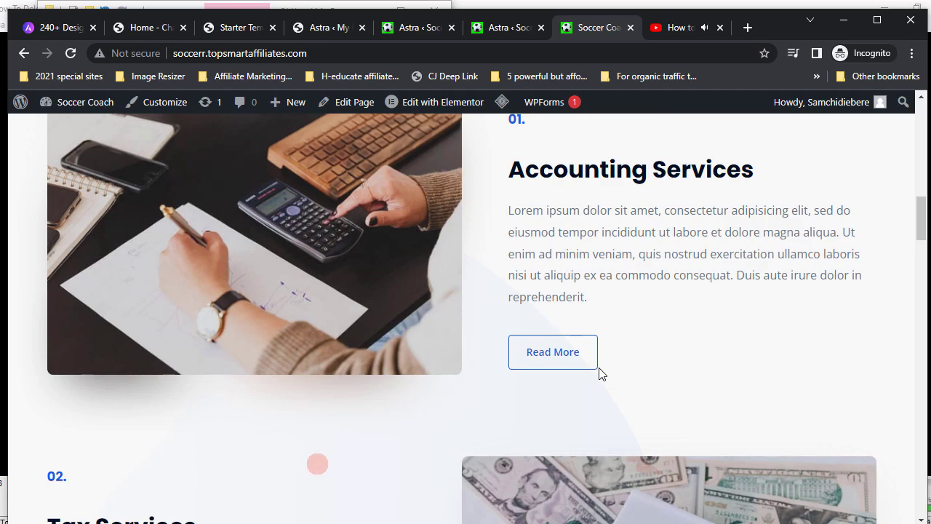
{"action": "scroll", "coordinate": [599, 372], "scroll_direction": "down", "scroll_amount": 2}
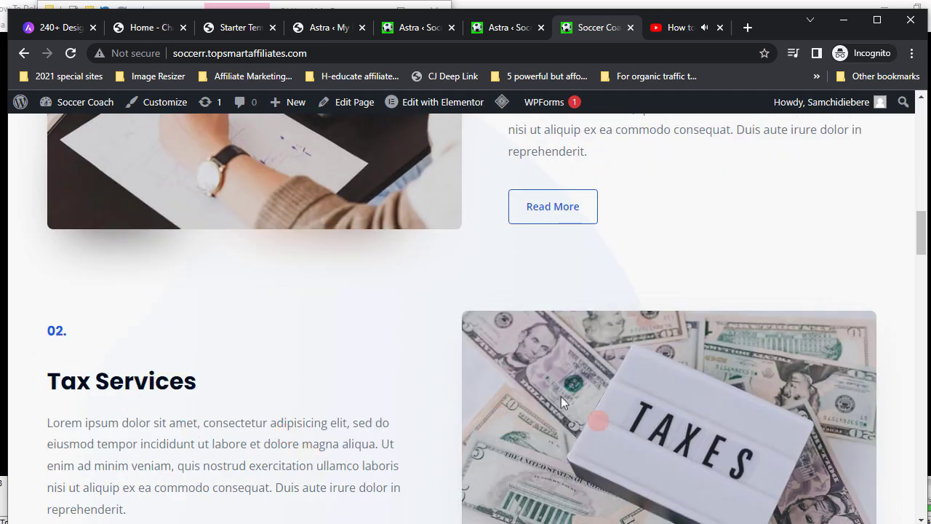
{"action": "scroll", "coordinate": [554, 401], "scroll_direction": "up", "scroll_amount": 4}
{"action": "scroll", "coordinate": [554, 402], "scroll_direction": "up", "scroll_amount": 5}
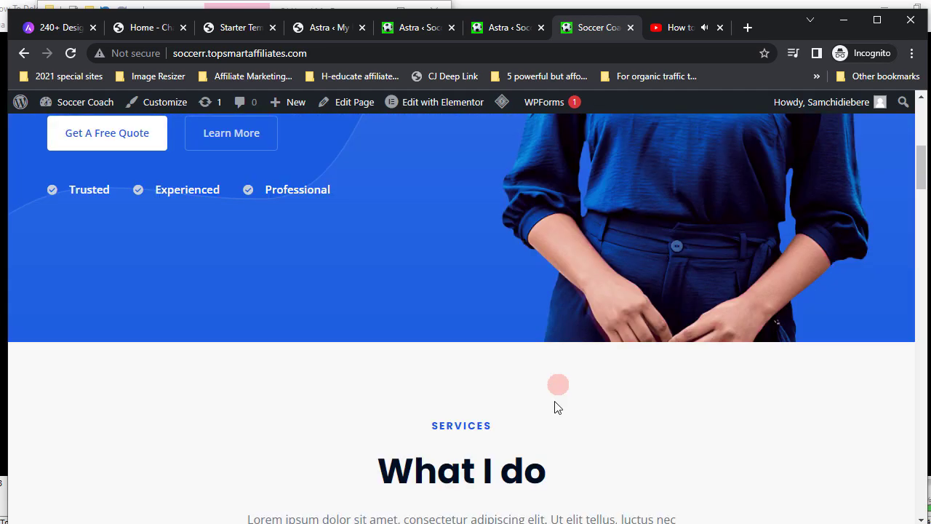
{"action": "scroll", "coordinate": [554, 402], "scroll_direction": "down", "scroll_amount": 8}
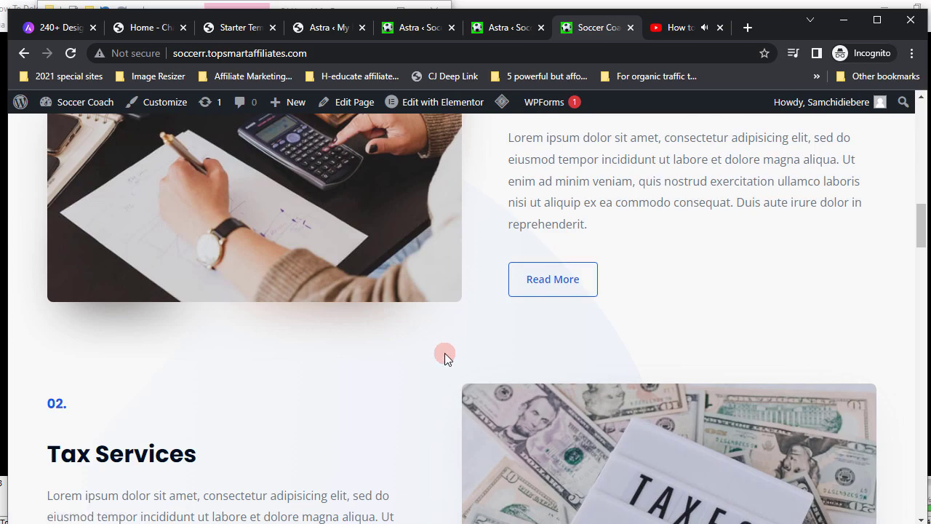
{"action": "scroll", "coordinate": [444, 352], "scroll_direction": "up", "scroll_amount": 4}
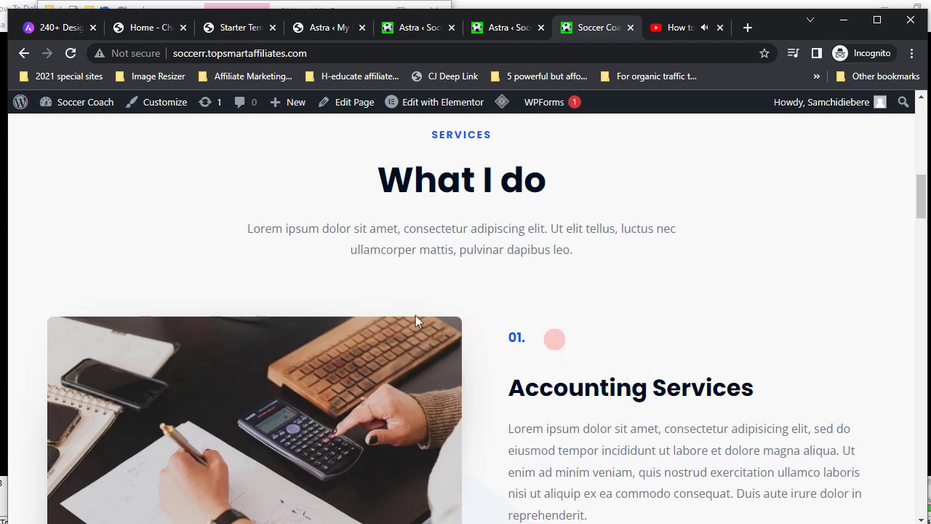
{"action": "scroll", "coordinate": [412, 312], "scroll_direction": "up", "scroll_amount": 8}
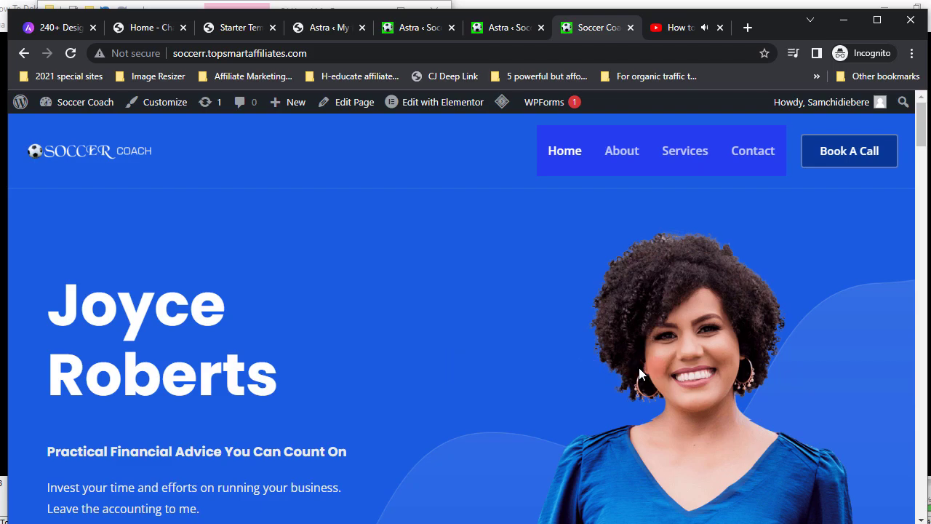
{"action": "mouse_move", "coordinate": [429, 105]}
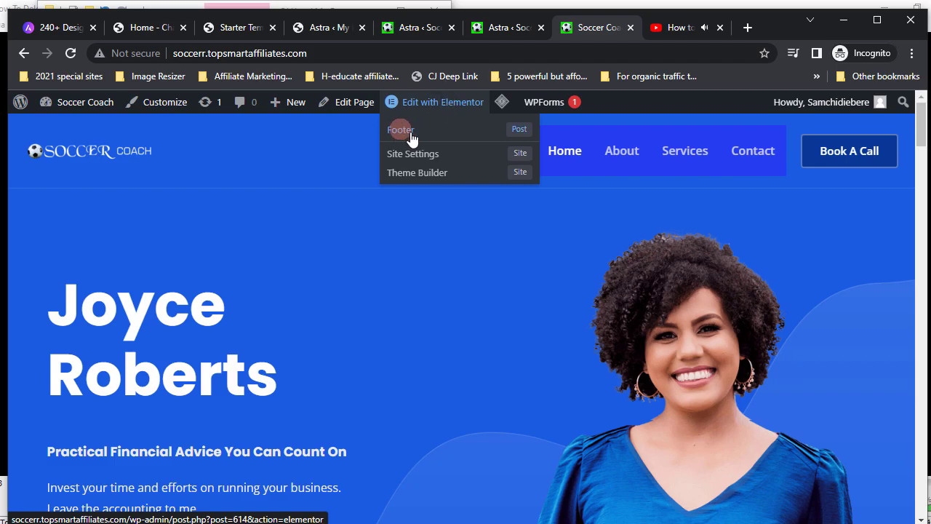
{"action": "scroll", "coordinate": [476, 312], "scroll_direction": "down", "scroll_amount": 1}
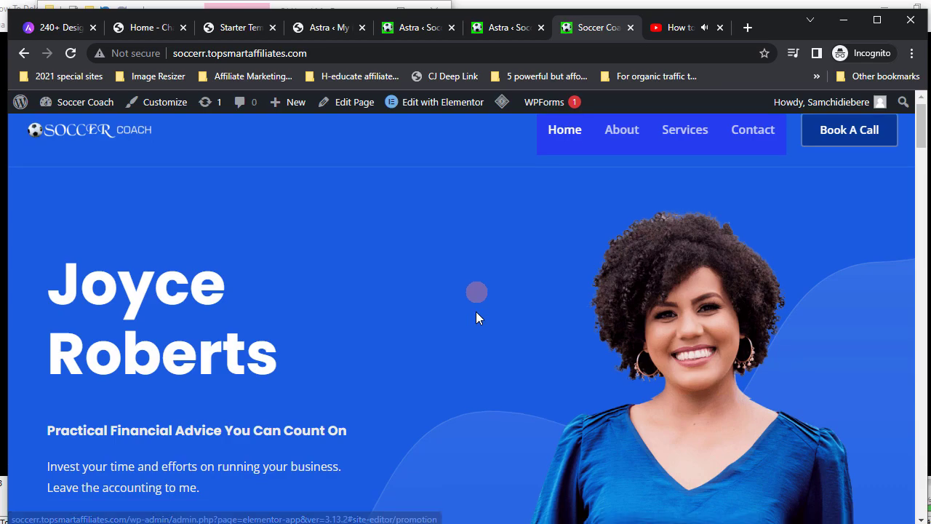
{"action": "scroll", "coordinate": [477, 312], "scroll_direction": "down", "scroll_amount": 20}
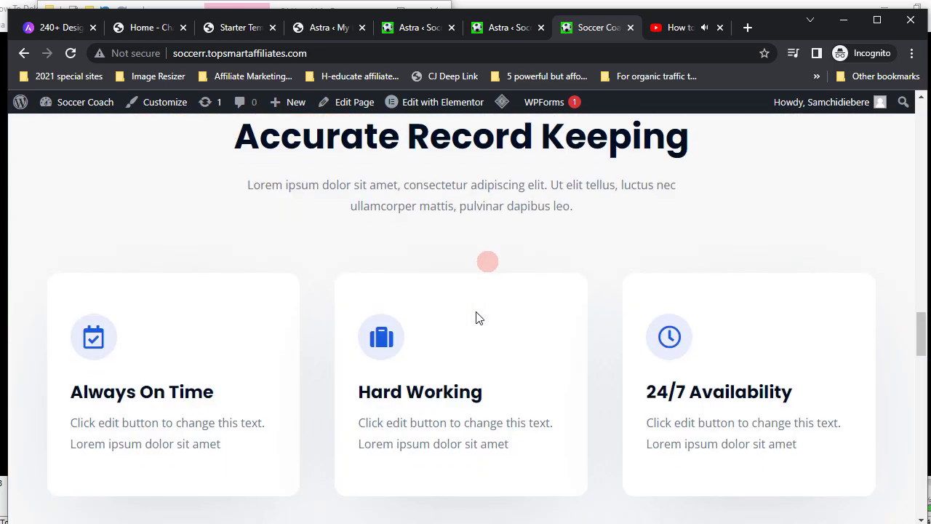
{"action": "scroll", "coordinate": [476, 314], "scroll_direction": "down", "scroll_amount": 20}
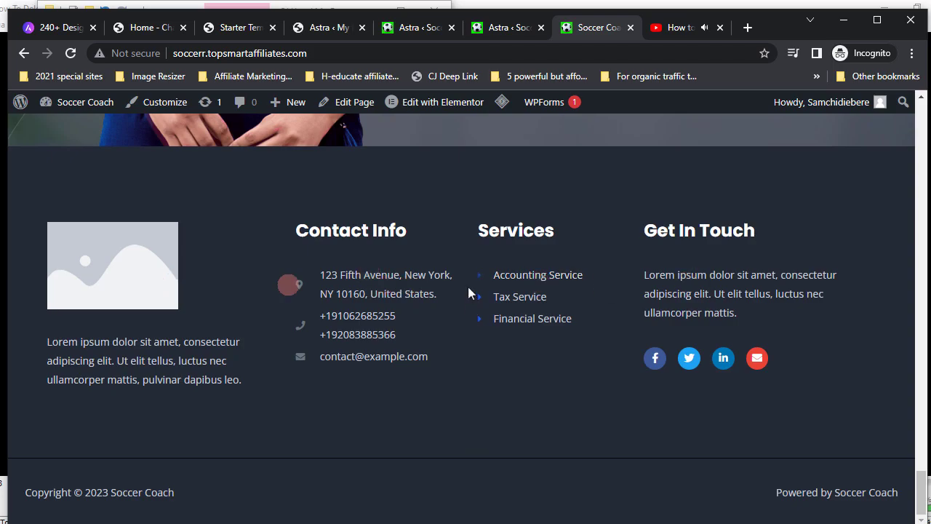
{"action": "scroll", "coordinate": [467, 283], "scroll_direction": "up", "scroll_amount": 10}
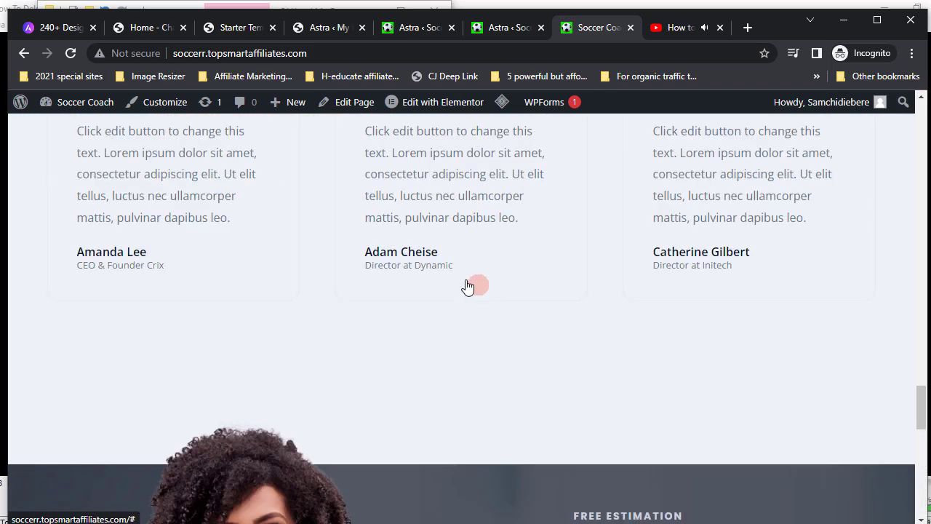
{"action": "scroll", "coordinate": [467, 286], "scroll_direction": "up", "scroll_amount": 8}
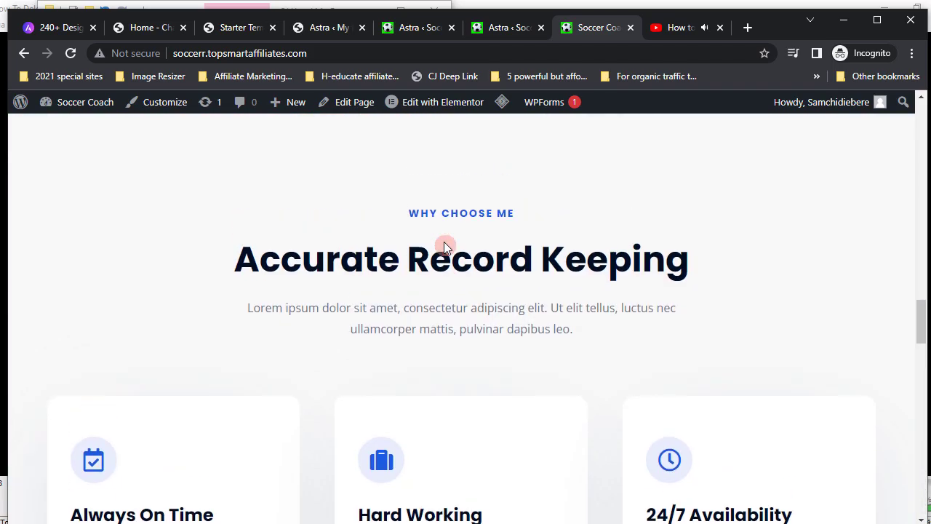
{"action": "scroll", "coordinate": [446, 248], "scroll_direction": "up", "scroll_amount": 10}
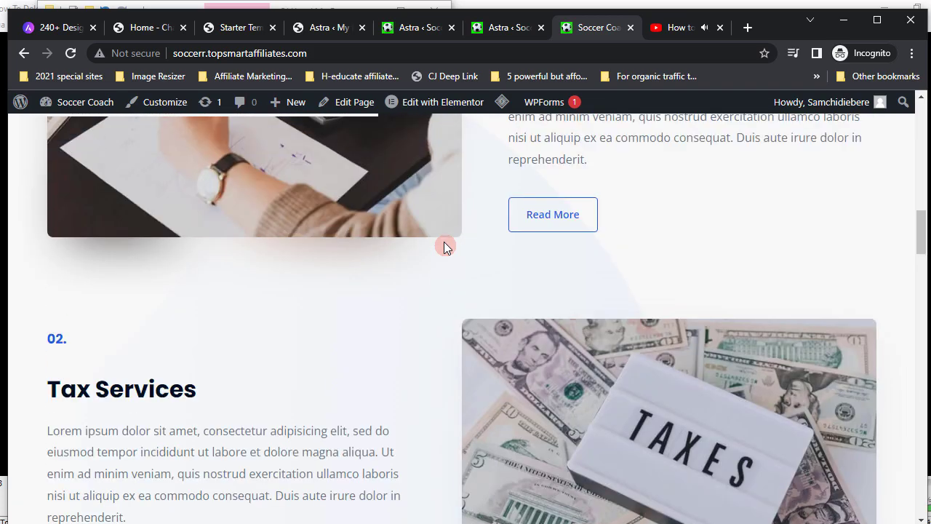
{"action": "scroll", "coordinate": [444, 244], "scroll_direction": "up", "scroll_amount": 10}
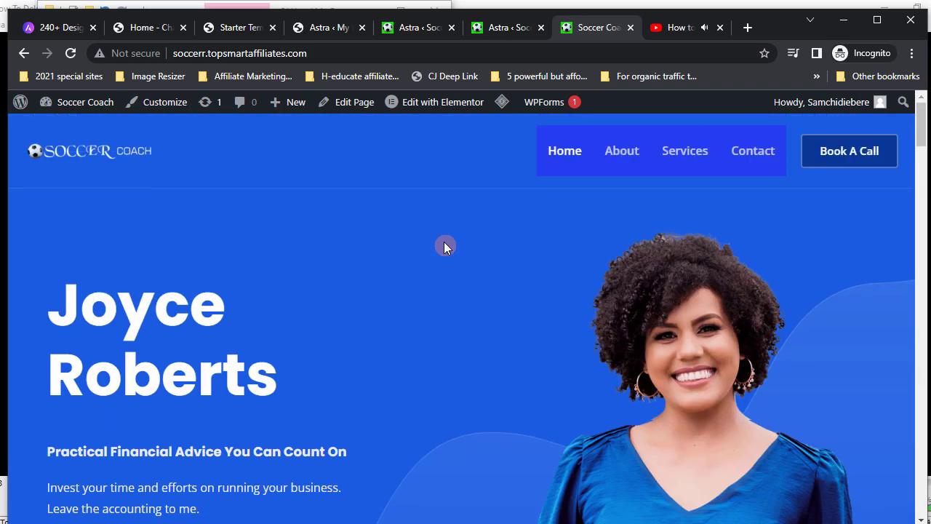
{"action": "mouse_move", "coordinate": [438, 124]}
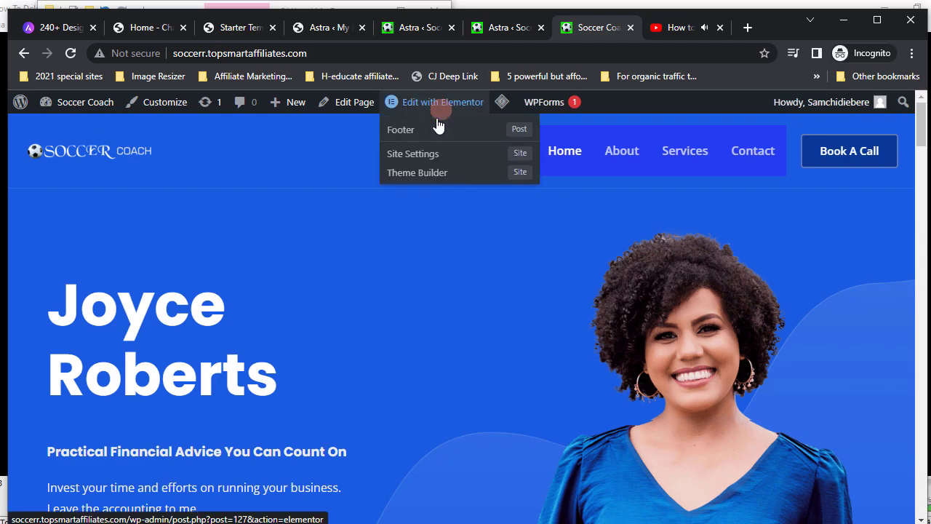
- Open the Soccer Coach Home page in Elementor and close the Navigator panel
{"action": "left_click", "coordinate": [436, 105]}
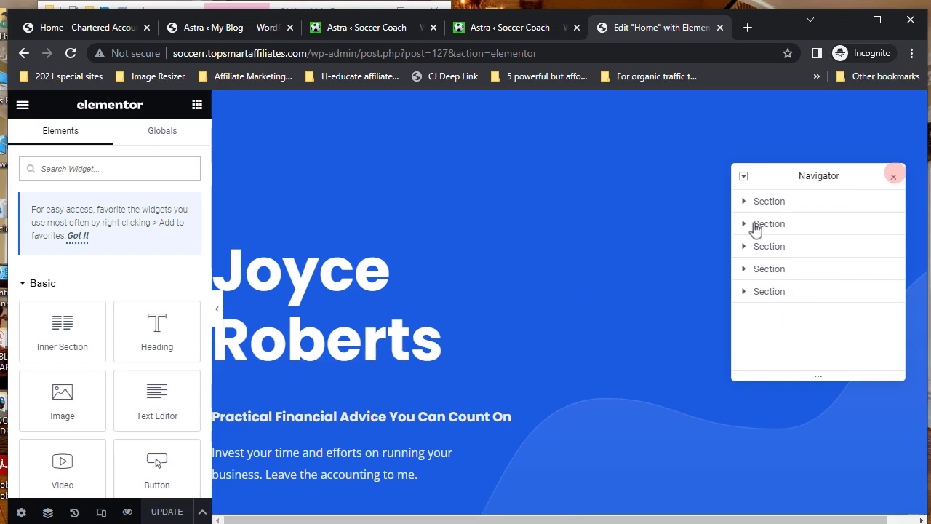
{"action": "left_click", "coordinate": [894, 180]}
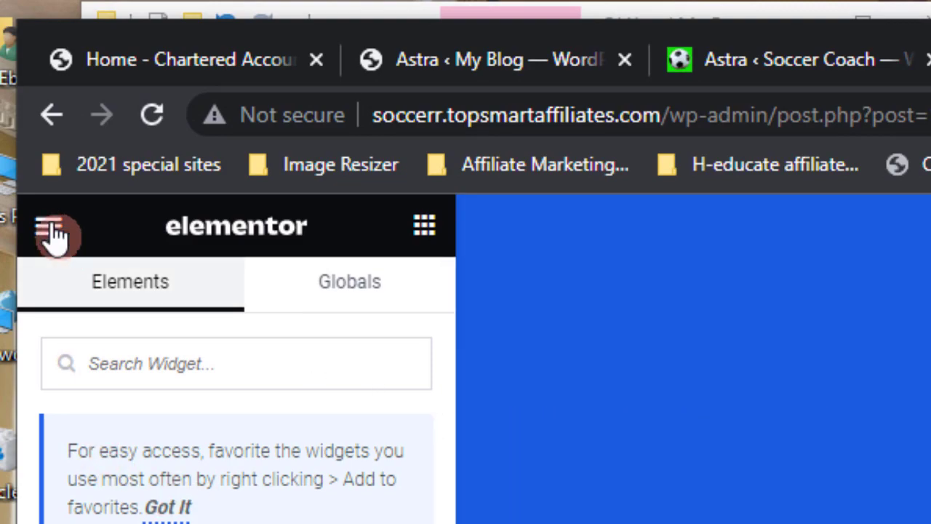
- Set Editing Handles to Yes in Elementor's User Preferences
{"action": "left_click", "coordinate": [51, 229]}
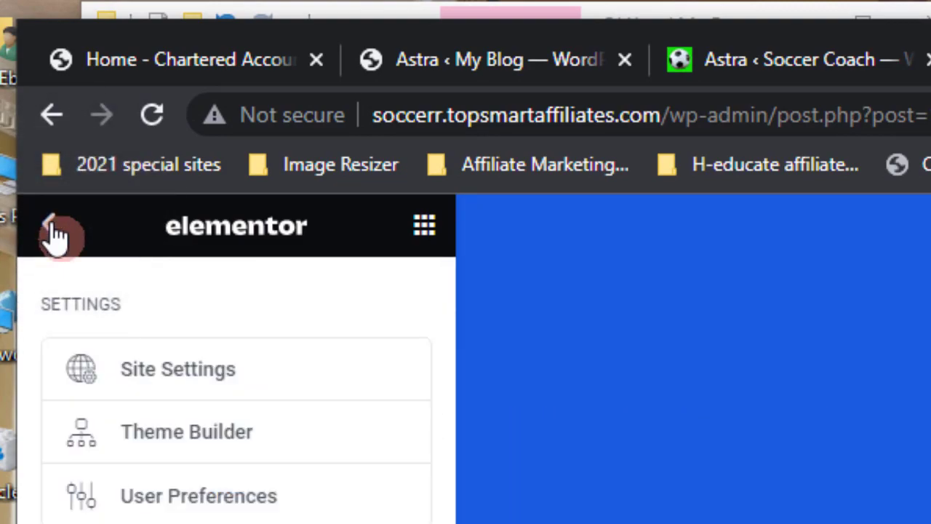
{"action": "left_click", "coordinate": [174, 502]}
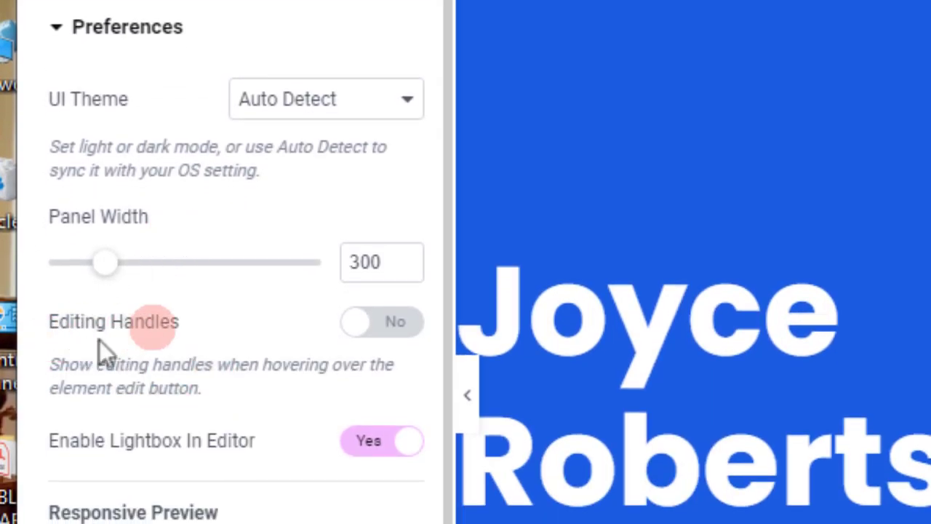
{"action": "left_click", "coordinate": [406, 325]}
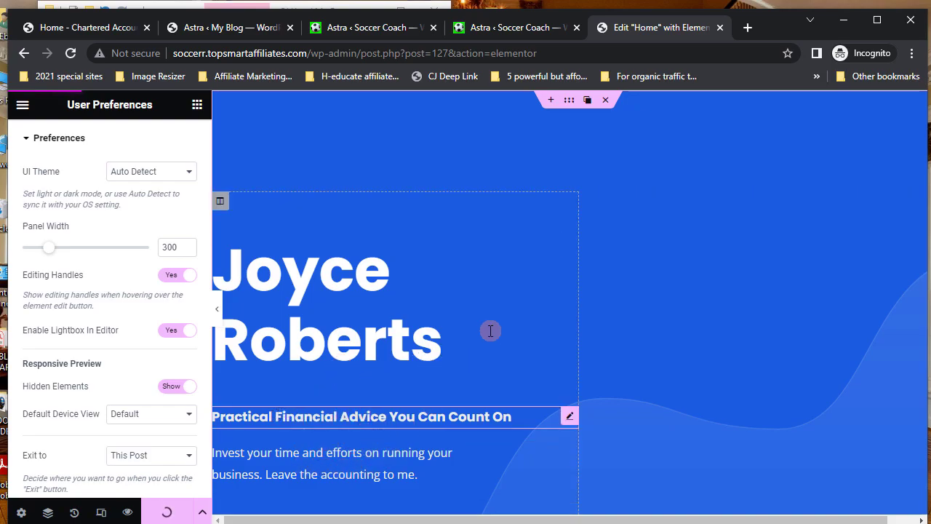
{"action": "scroll", "coordinate": [488, 331], "scroll_direction": "down", "scroll_amount": 4}
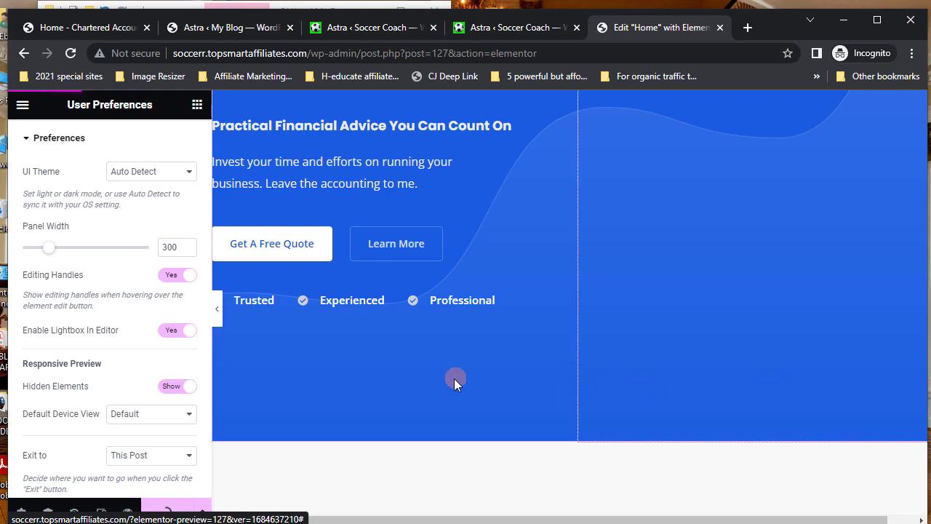
{"action": "scroll", "coordinate": [454, 379], "scroll_direction": "down", "scroll_amount": 4}
{"action": "scroll", "coordinate": [454, 382], "scroll_direction": "down", "scroll_amount": 1}
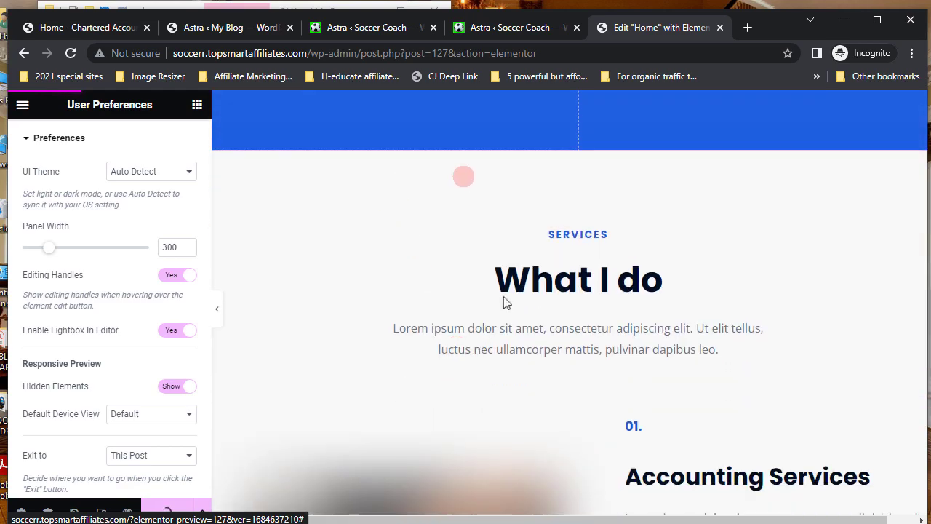
{"action": "mouse_move", "coordinate": [587, 168]}
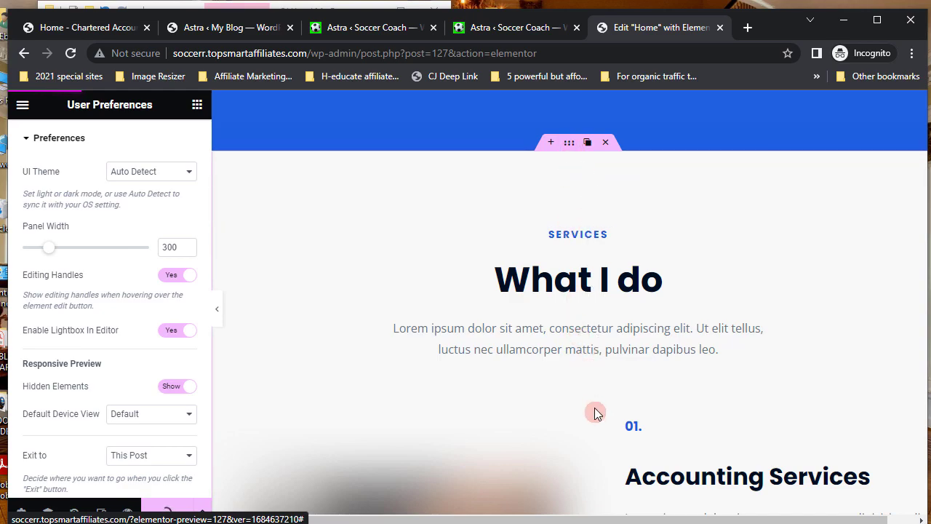
{"action": "scroll", "coordinate": [595, 413], "scroll_direction": "down", "scroll_amount": 4}
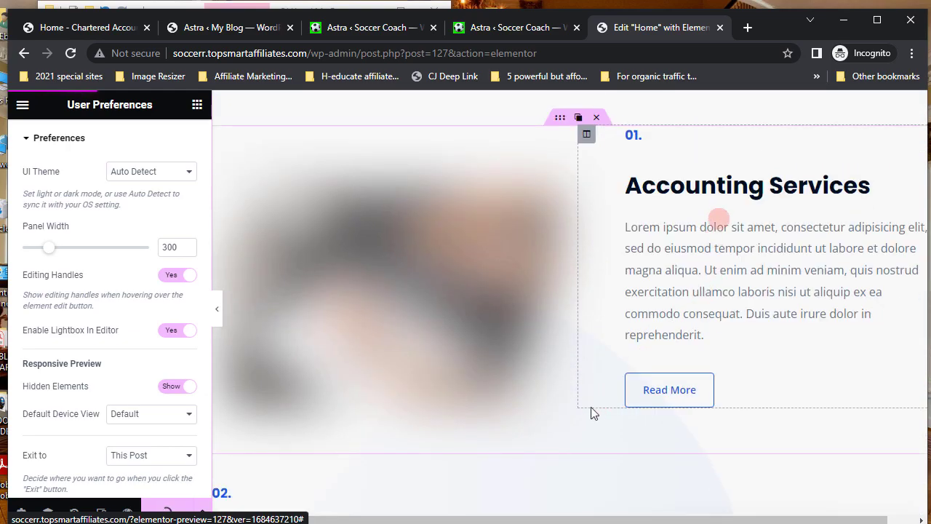
{"action": "scroll", "coordinate": [426, 378], "scroll_direction": "down", "scroll_amount": 3}
{"action": "scroll", "coordinate": [427, 378], "scroll_direction": "down", "scroll_amount": 7}
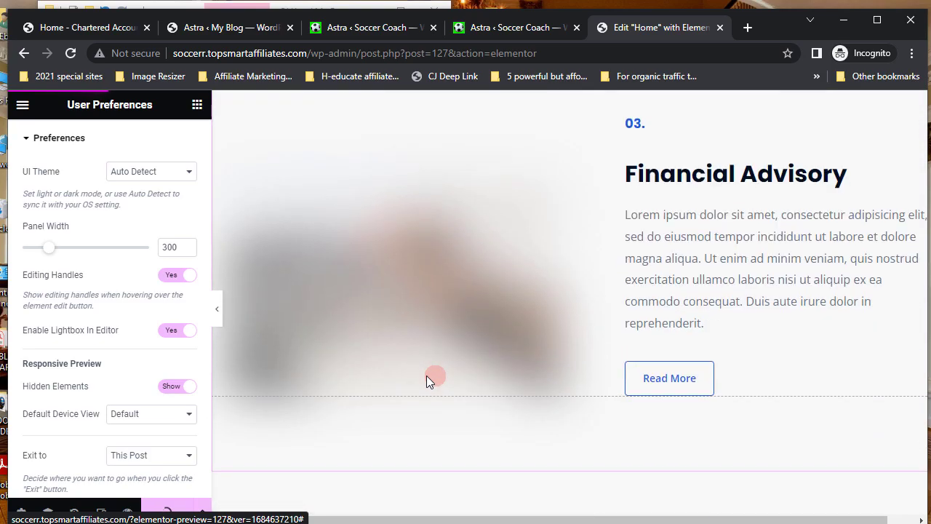
{"action": "left_click", "coordinate": [426, 375]}
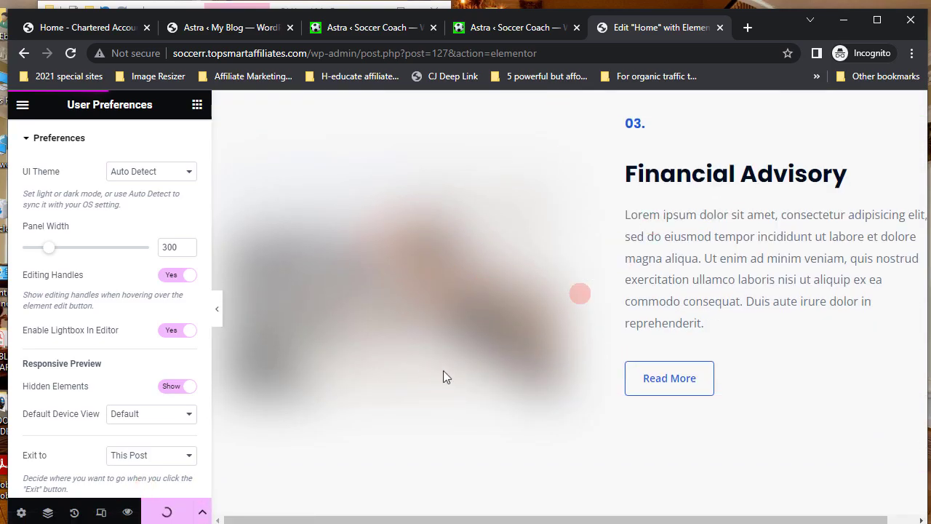
{"action": "scroll", "coordinate": [501, 355], "scroll_direction": "down", "scroll_amount": 4}
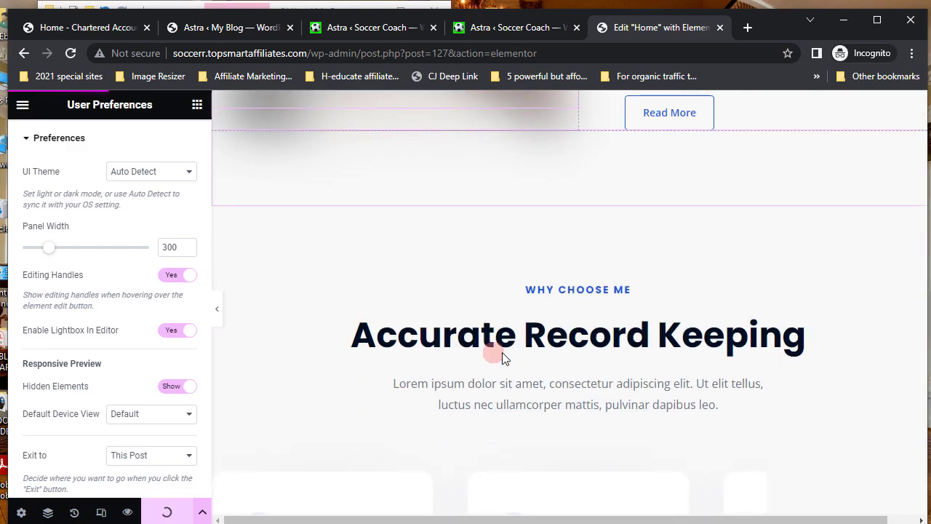
{"action": "scroll", "coordinate": [502, 352], "scroll_direction": "down", "scroll_amount": 2}
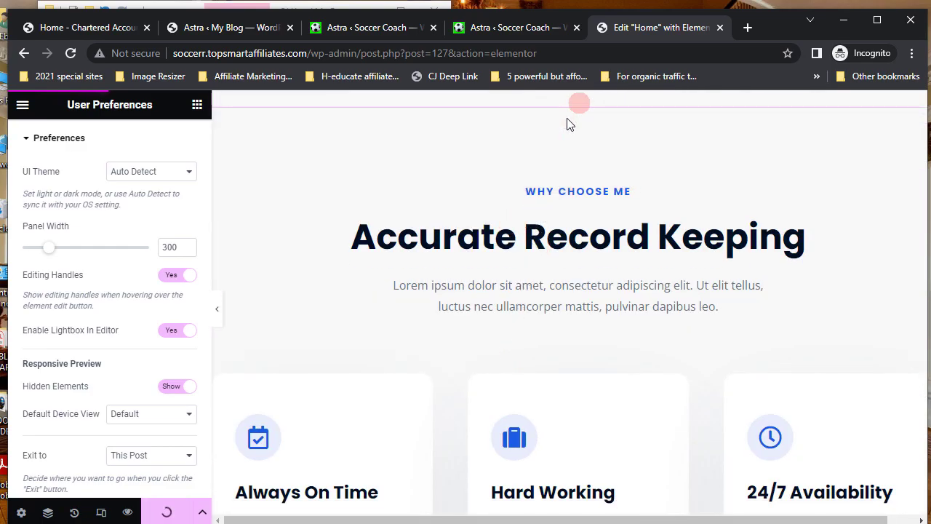
{"action": "mouse_move", "coordinate": [570, 125]}
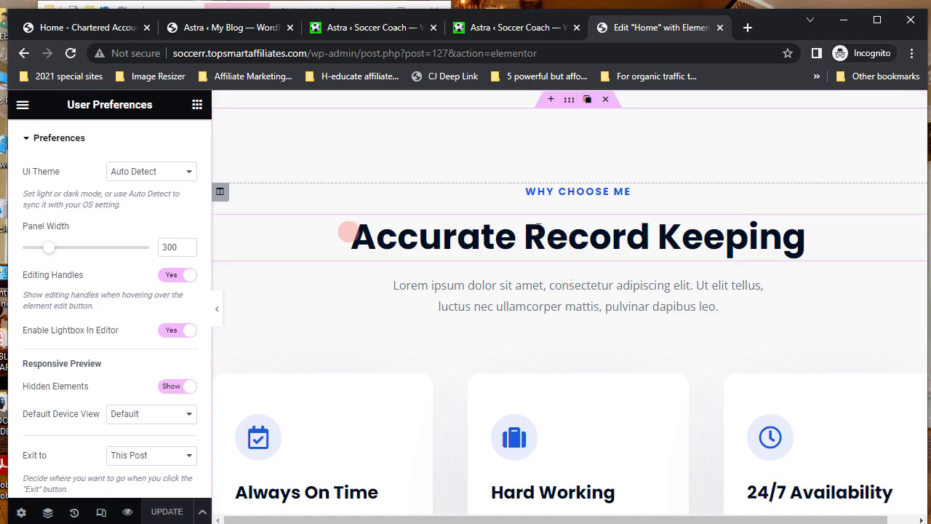
{"action": "mouse_move", "coordinate": [228, 198]}
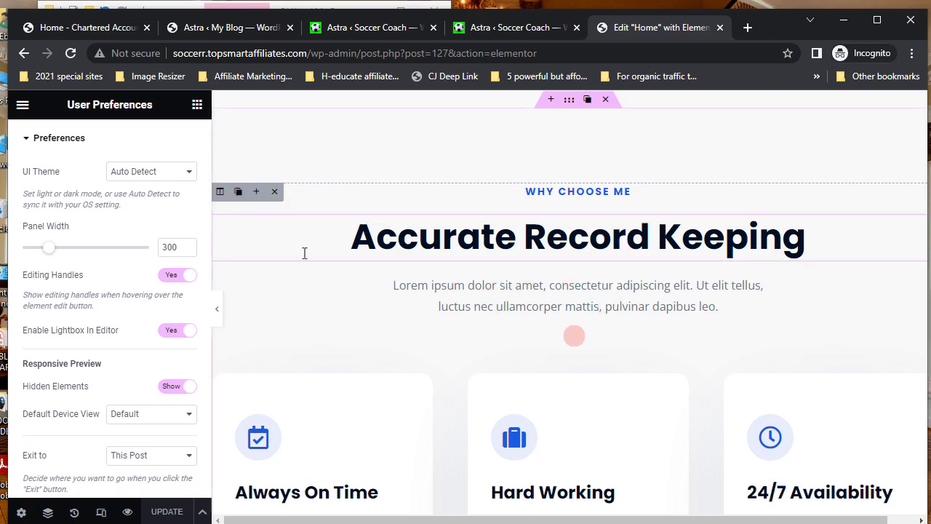
{"action": "scroll", "coordinate": [507, 409], "scroll_direction": "up", "scroll_amount": 15}
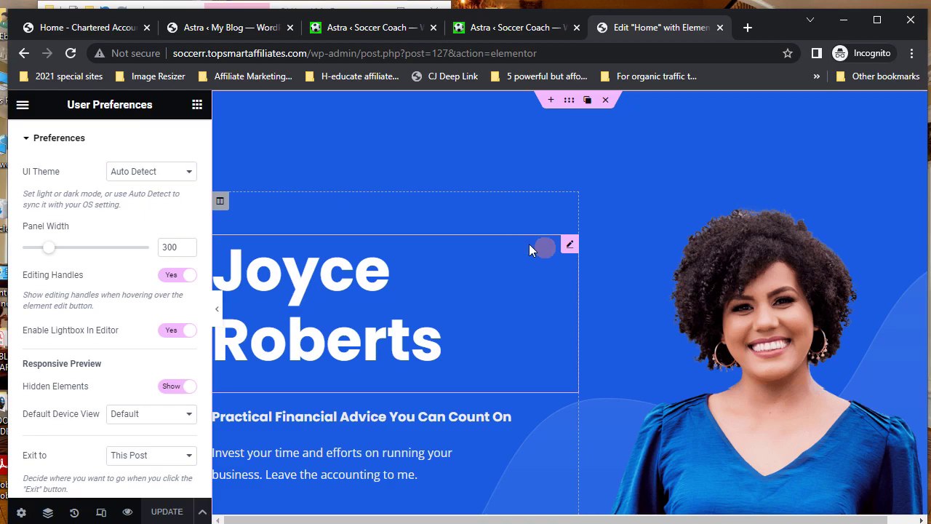
- Replace the hero name heading's title with the new person's name
{"action": "left_click", "coordinate": [522, 381]}
{"action": "left_click", "coordinate": [570, 246]}
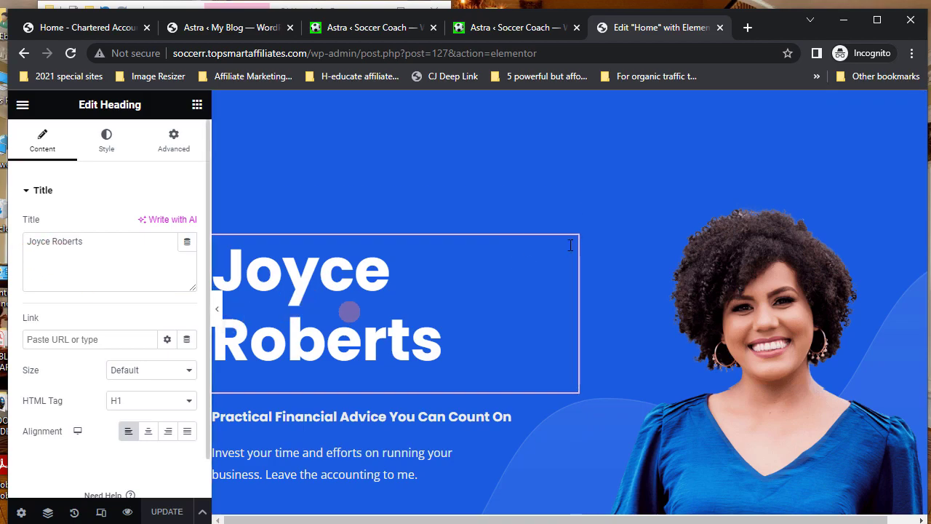
{"action": "left_click", "coordinate": [52, 245]}
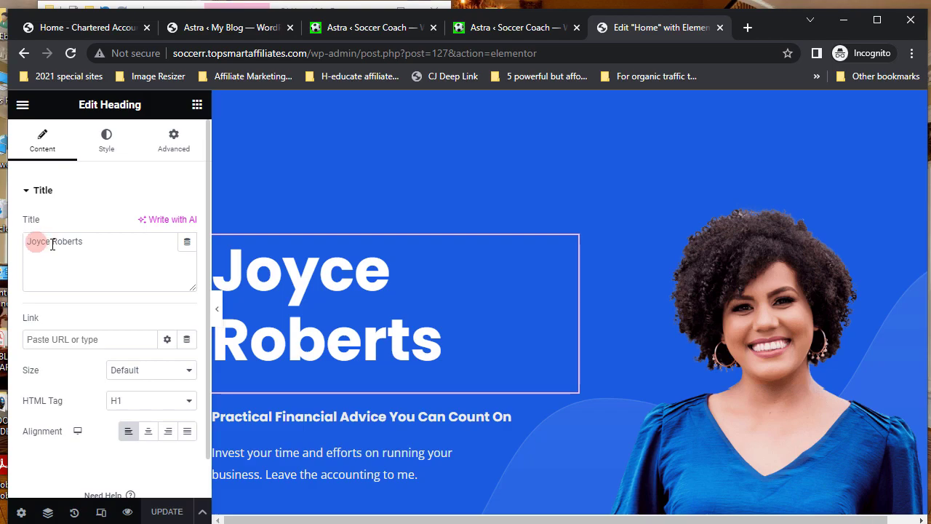
{"action": "left_click_drag", "start_coordinate": [35, 241], "coordinate": [85, 242]}
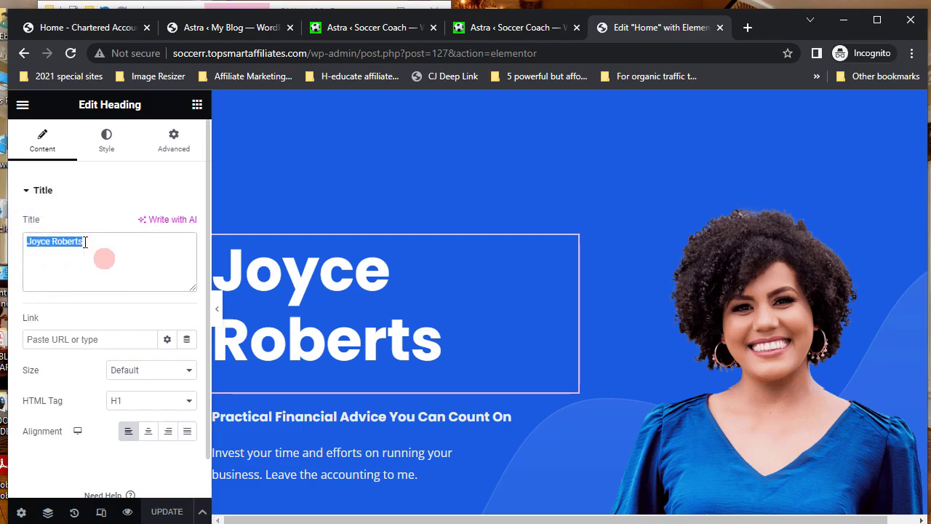
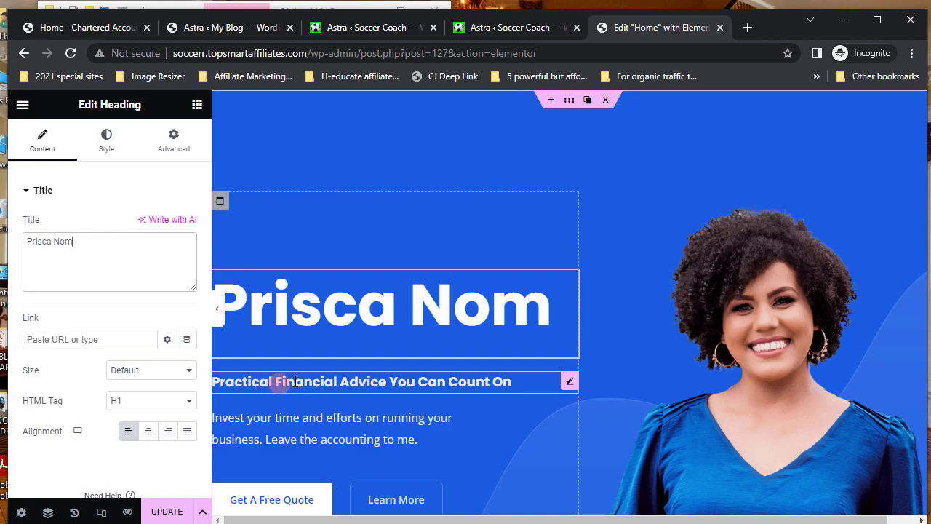
{"action": "left_click", "coordinate": [570, 384]}
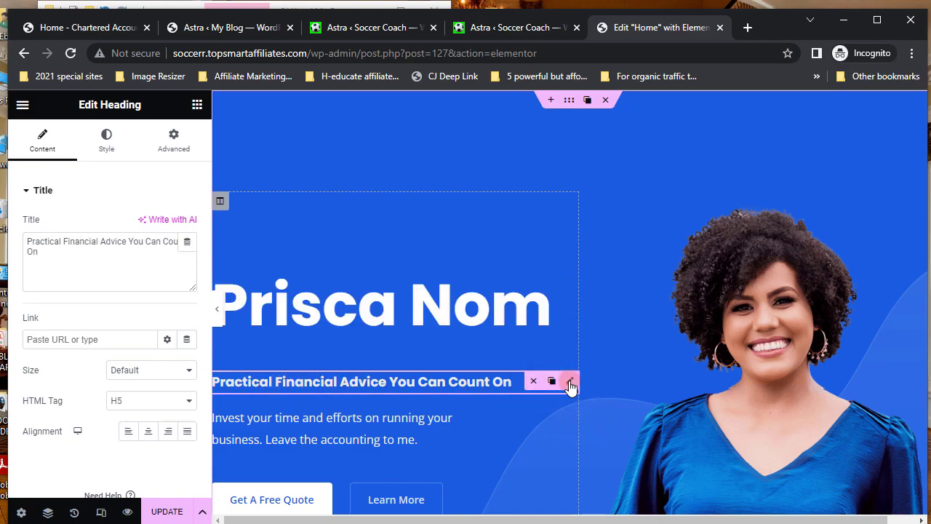
- Rewrite the tagline heading to 'Practical Soccer Training You Can Trust', deleting the old wording
{"action": "left_click", "coordinate": [66, 241]}
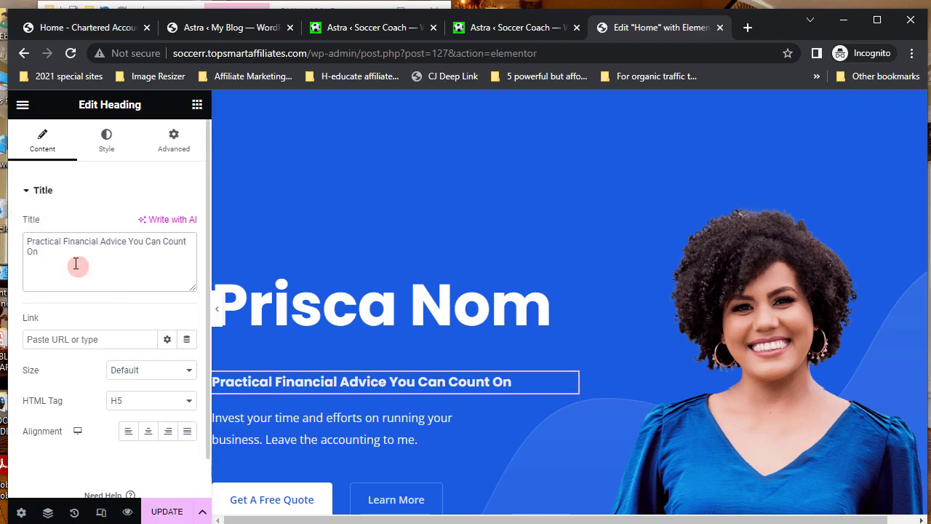
{"action": "type", "text": "Socce"}
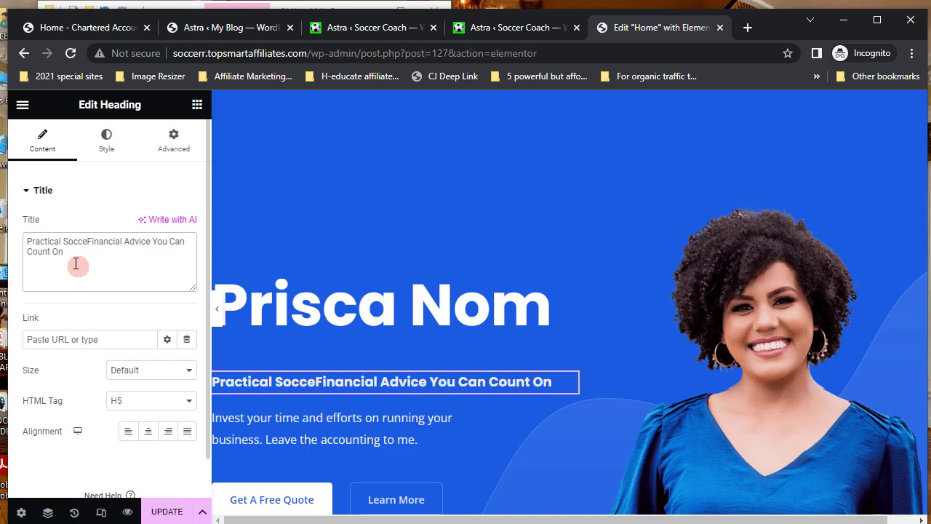
{"action": "type", "text": "r"}
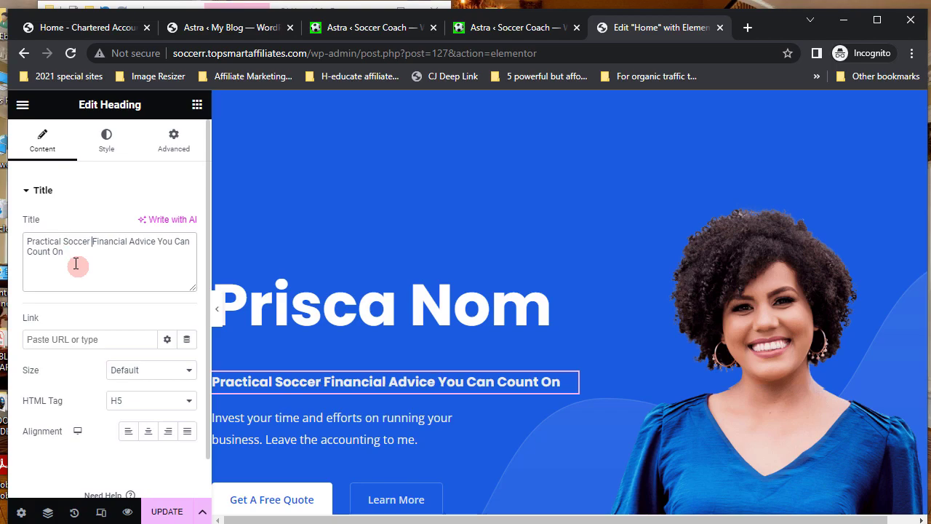
{"action": "type", "text": " Train"}
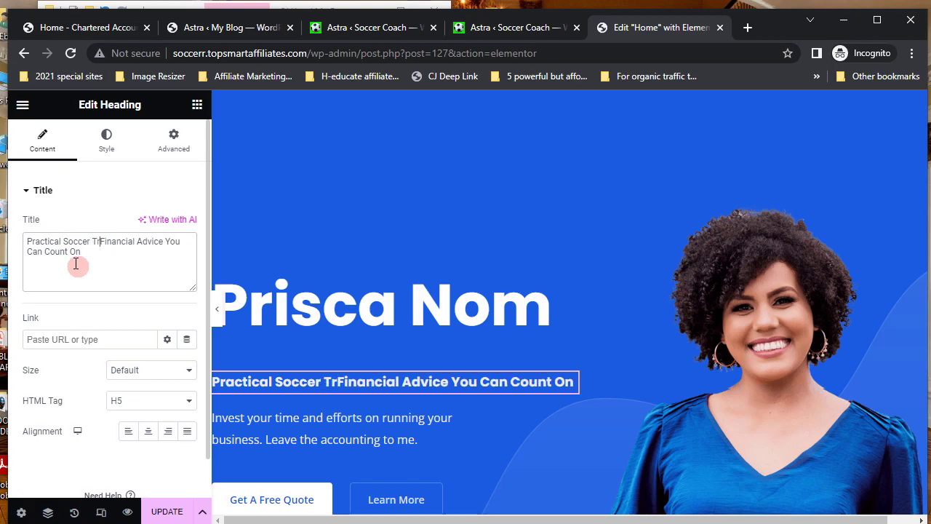
{"action": "type", "text": "ing "}
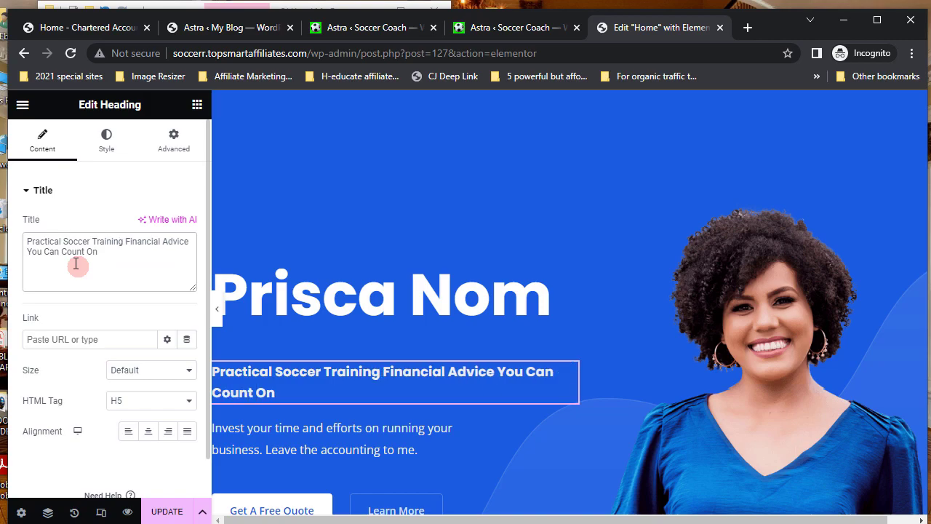
{"action": "type", "text": "You "}
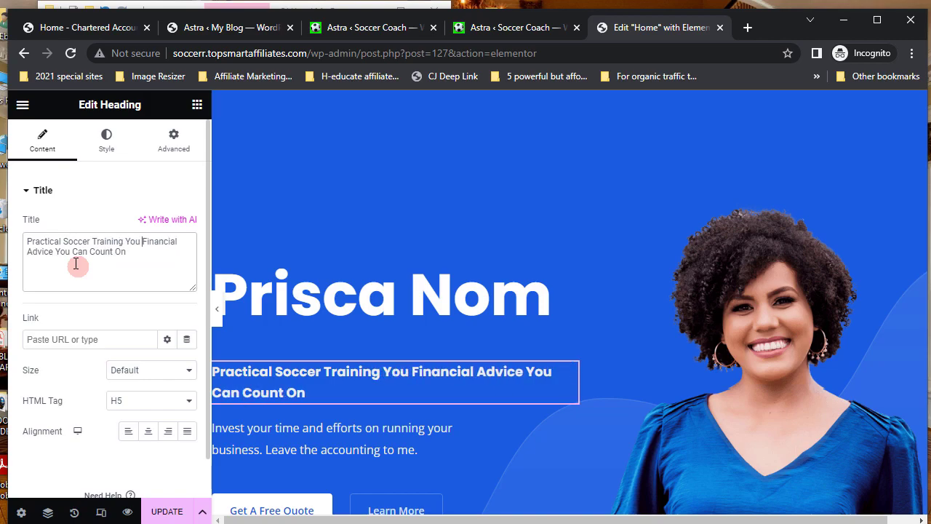
{"action": "type", "text": "Can T"}
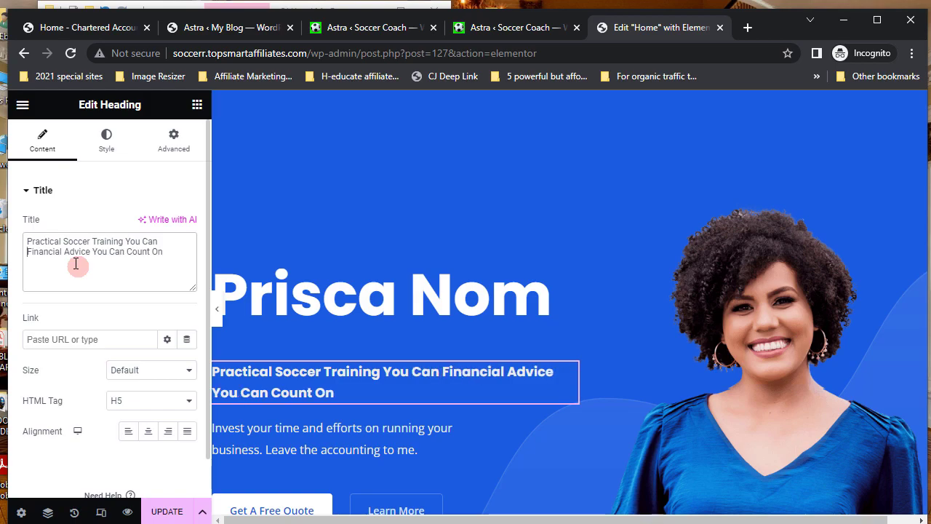
{"action": "type", "text": "rust"}
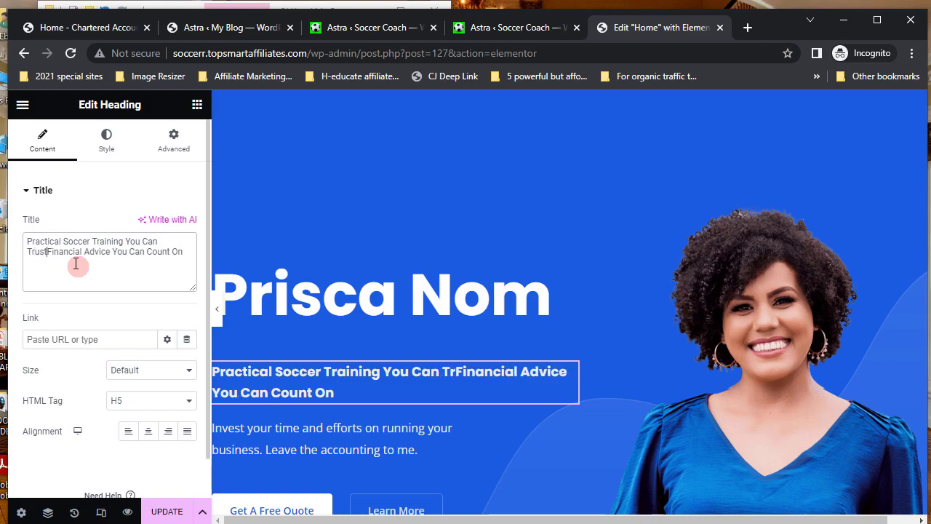
{"action": "key", "text": "Delete"}
{"action": "key", "text": "Delete"}
{"action": "key", "text": "Delete"}
{"action": "key", "text": "Delete"}
{"action": "key", "text": "Delete"}
{"action": "key", "text": "Delete"}
{"action": "key", "text": "Delete"}
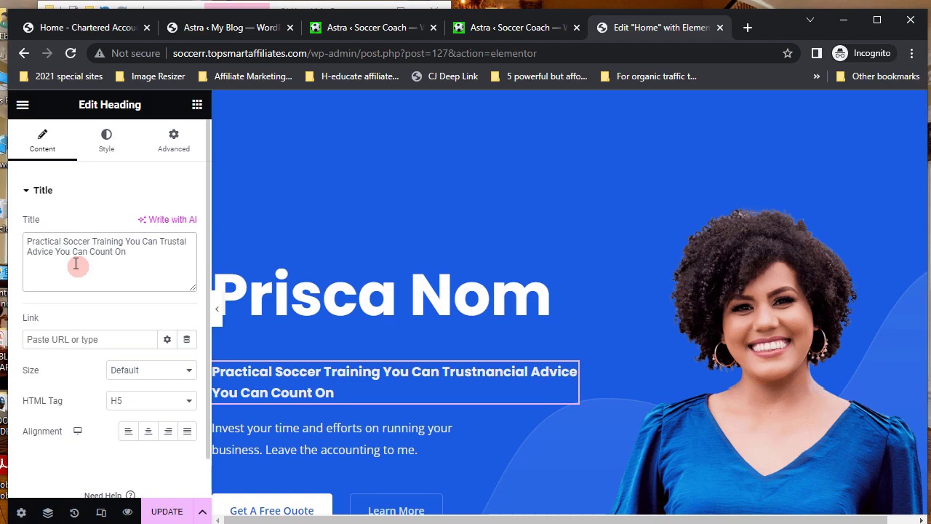
{"action": "key", "text": "Delete"}
{"action": "key", "text": "Delete"}
{"action": "key", "text": "Delete"}
{"action": "key", "text": "Delete"}
{"action": "key", "text": "Delete"}
{"action": "key", "text": "Delete"}
{"action": "key", "text": "Delete"}
{"action": "key", "text": "Delete"}
{"action": "key", "text": "Delete"}
{"action": "key", "text": "Delete"}
{"action": "key", "text": "Delete"}
{"action": "key", "text": "Delete"}
{"action": "key", "text": "Delete"}
{"action": "key", "text": "Delete"}
{"action": "key", "text": "Delete"}
{"action": "key", "text": "Delete"}
{"action": "key", "text": "Delete"}
{"action": "key", "text": "Delete"}
{"action": "key", "text": "Delete"}
{"action": "key", "text": "Delete"}
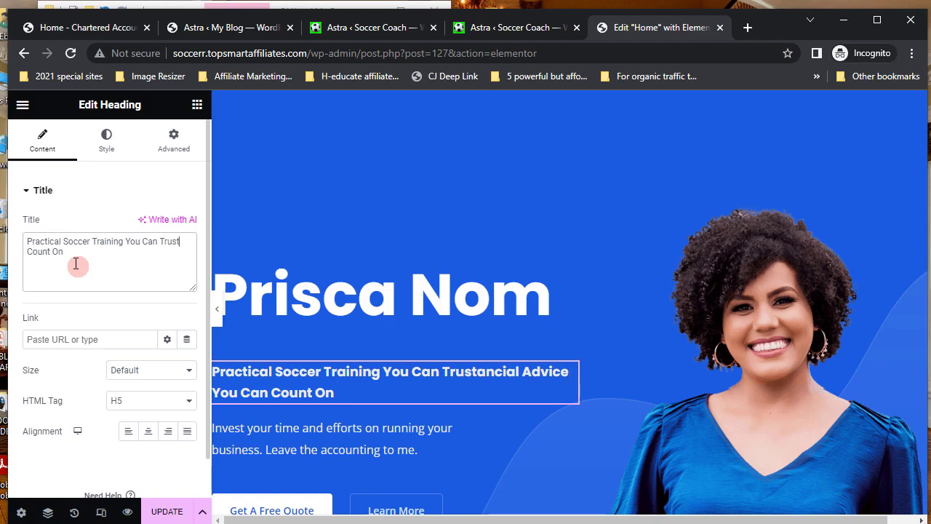
{"action": "key", "text": "Delete"}
{"action": "key", "text": "Delete"}
{"action": "key", "text": "Delete"}
{"action": "key", "text": "Delete"}
{"action": "key", "text": "Delete"}
{"action": "key", "text": "Delete"}
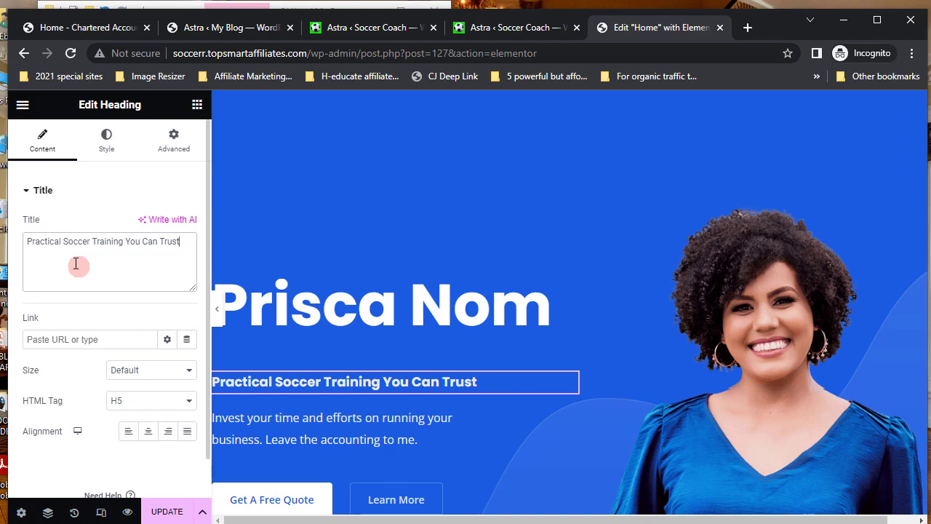
{"action": "left_click", "coordinate": [325, 424]}
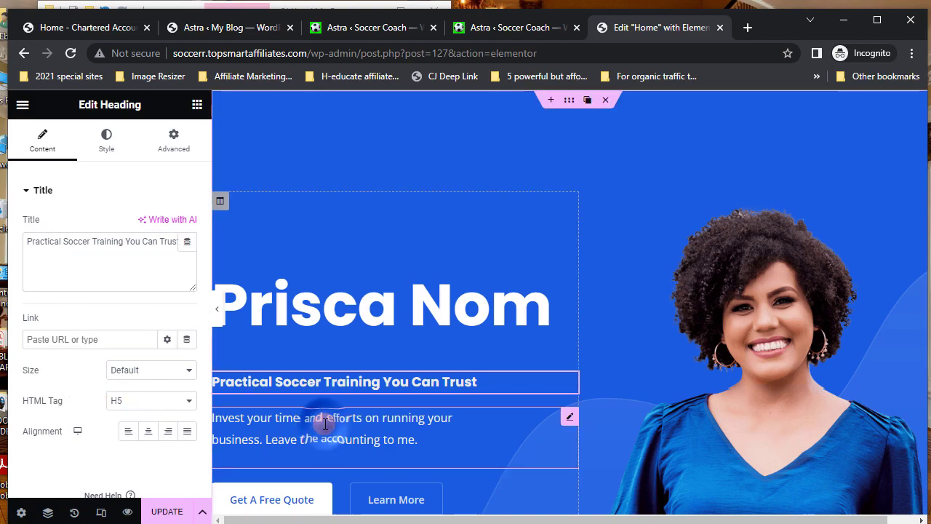
- Give the hero name heading the lime-green text colour #D4EE02
{"action": "left_click", "coordinate": [347, 318]}
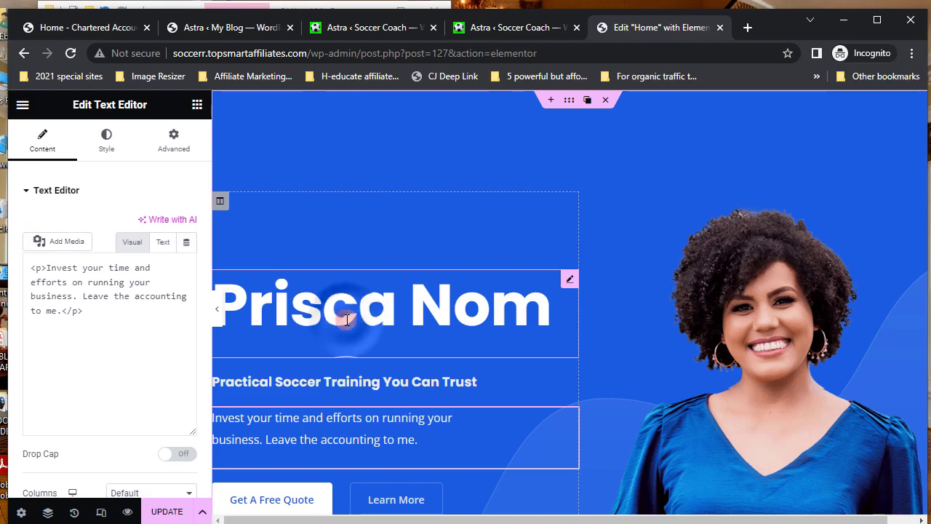
{"action": "left_click", "coordinate": [569, 281]}
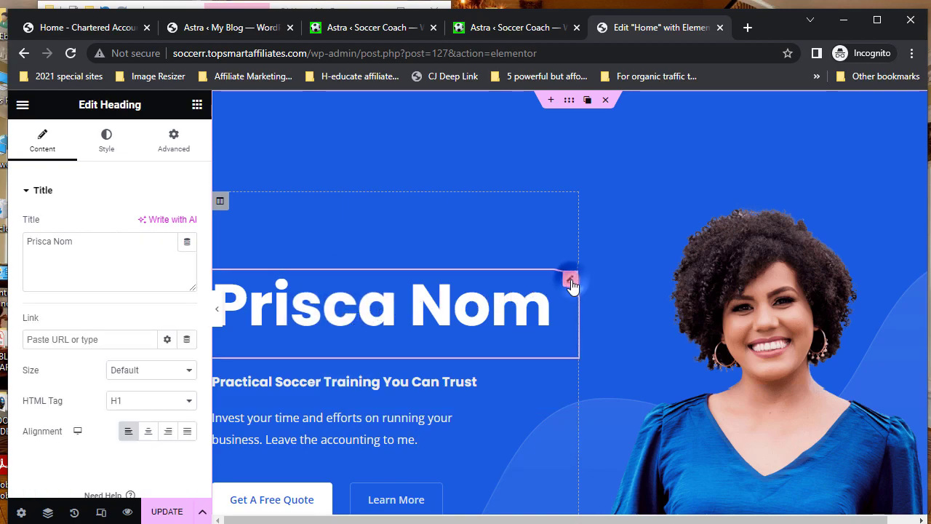
{"action": "left_click", "coordinate": [30, 243]}
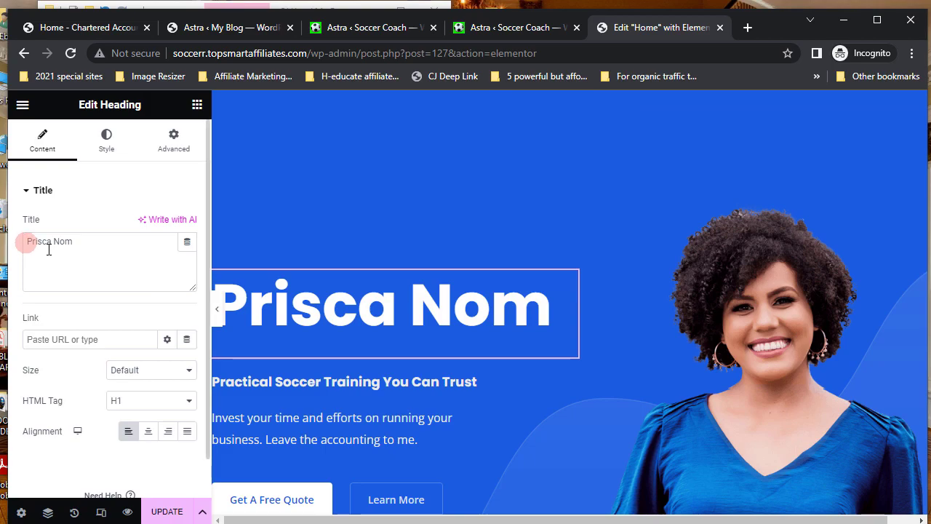
{"action": "left_click", "coordinate": [461, 321]}
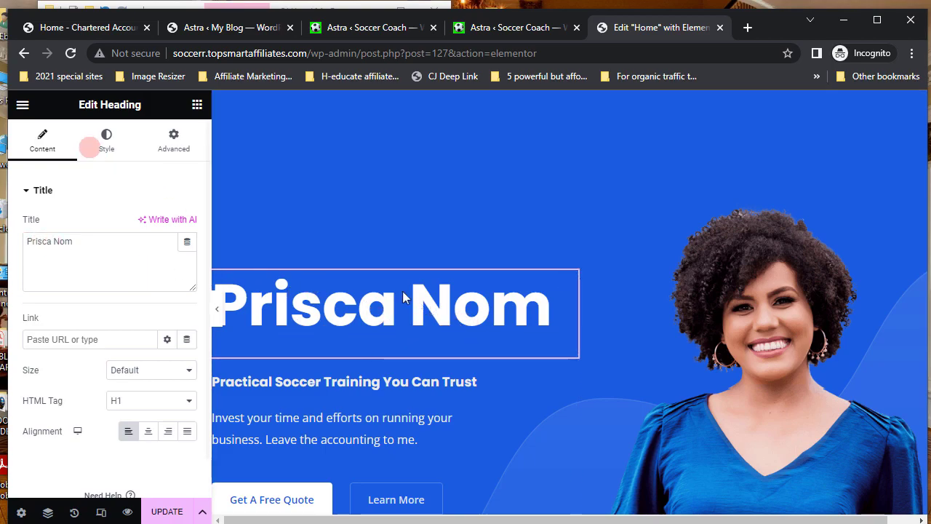
{"action": "left_click", "coordinate": [107, 140]}
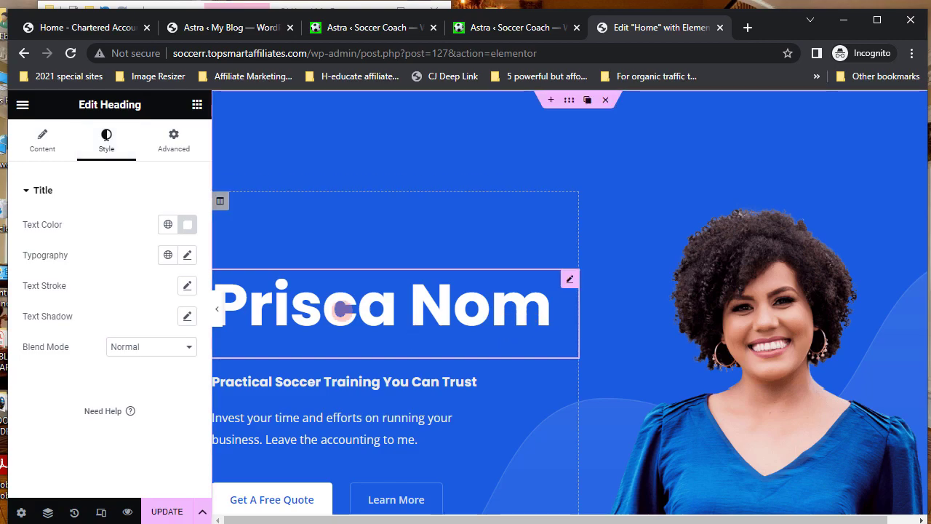
{"action": "left_click", "coordinate": [187, 227]}
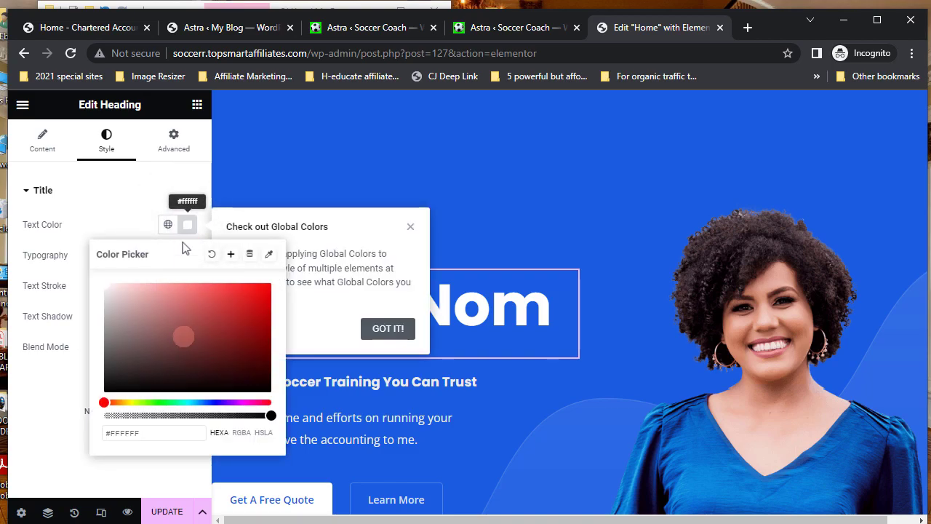
{"action": "left_click", "coordinate": [135, 405]}
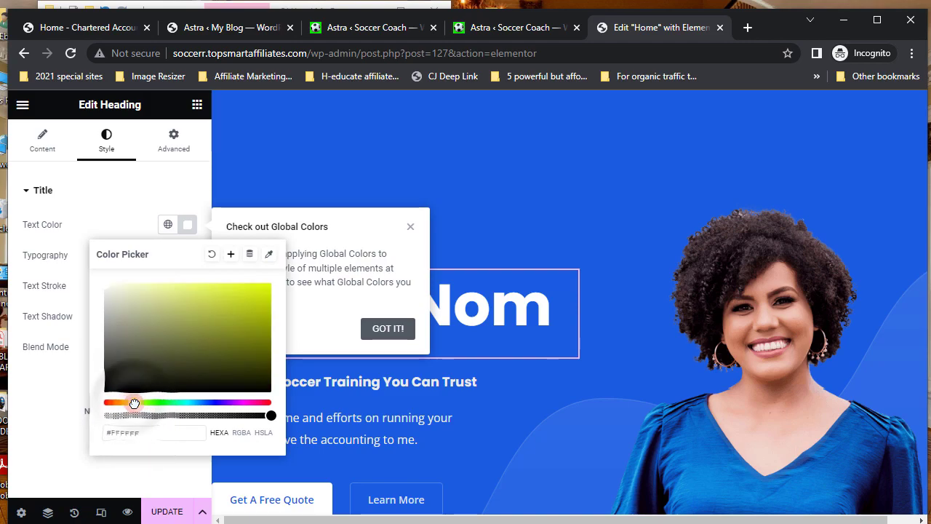
{"action": "left_click", "coordinate": [134, 404]}
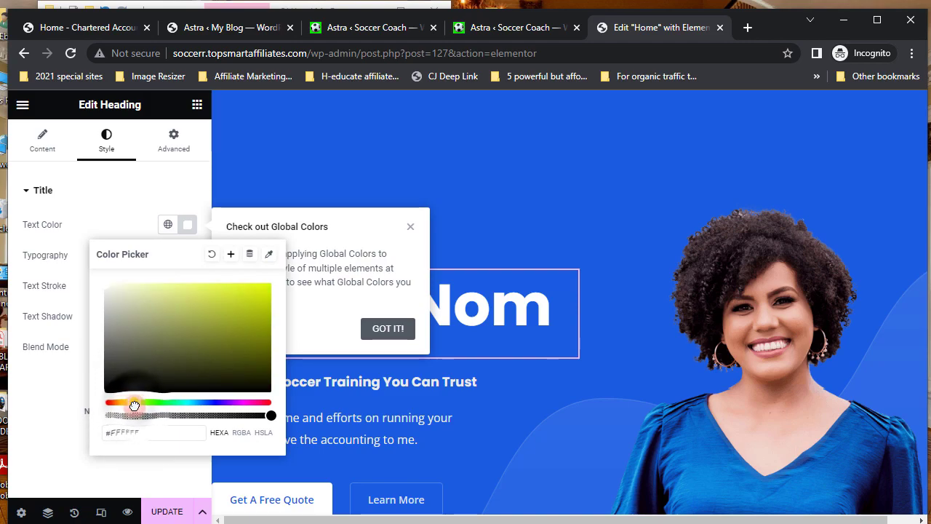
{"action": "left_click", "coordinate": [261, 291]}
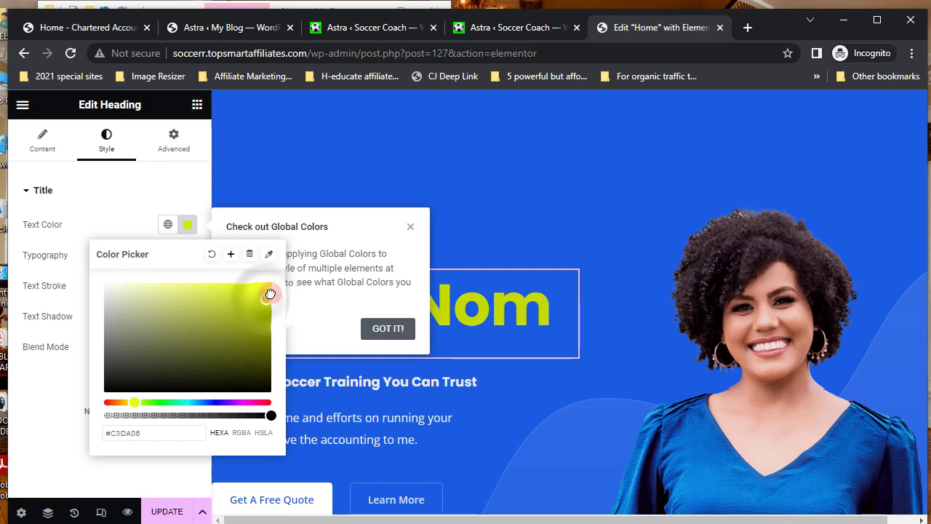
{"action": "left_click", "coordinate": [264, 285]}
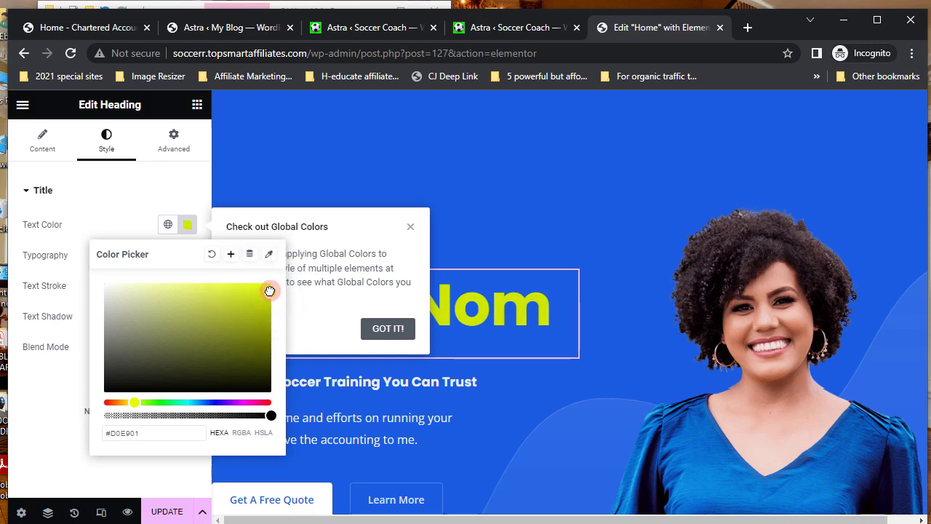
{"action": "left_click", "coordinate": [188, 224]}
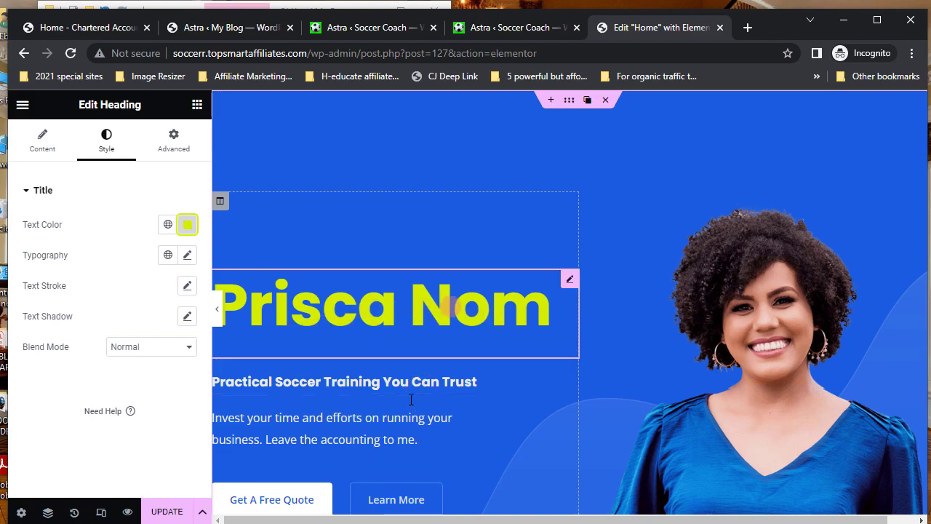
- Edit the intro paragraph to end 'Leave the training to me.', replacing 'accounting'
{"action": "left_click", "coordinate": [306, 430]}
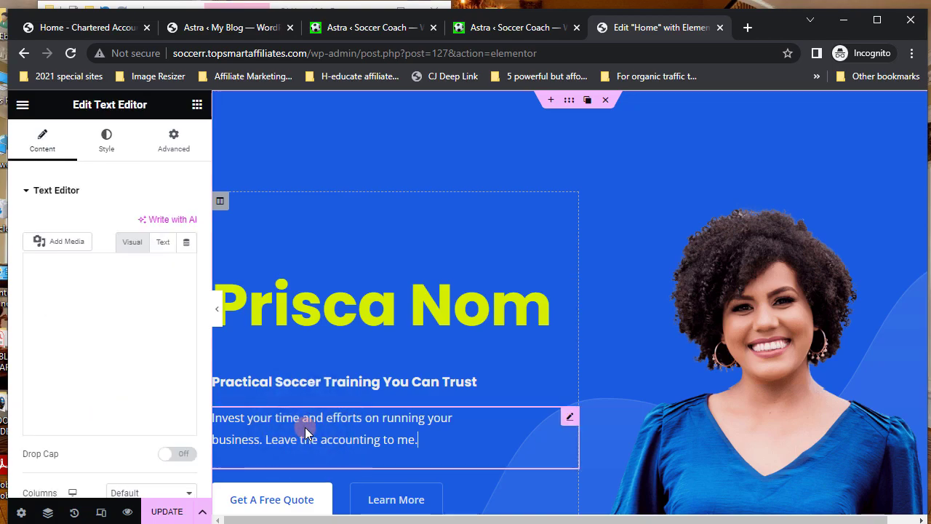
{"action": "left_click", "coordinate": [420, 435]}
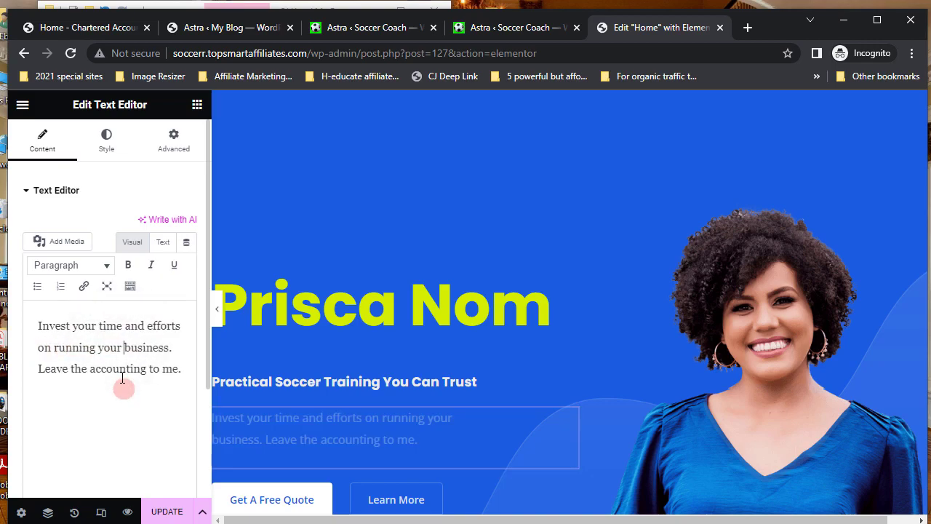
{"action": "type", "text": "otherv"}
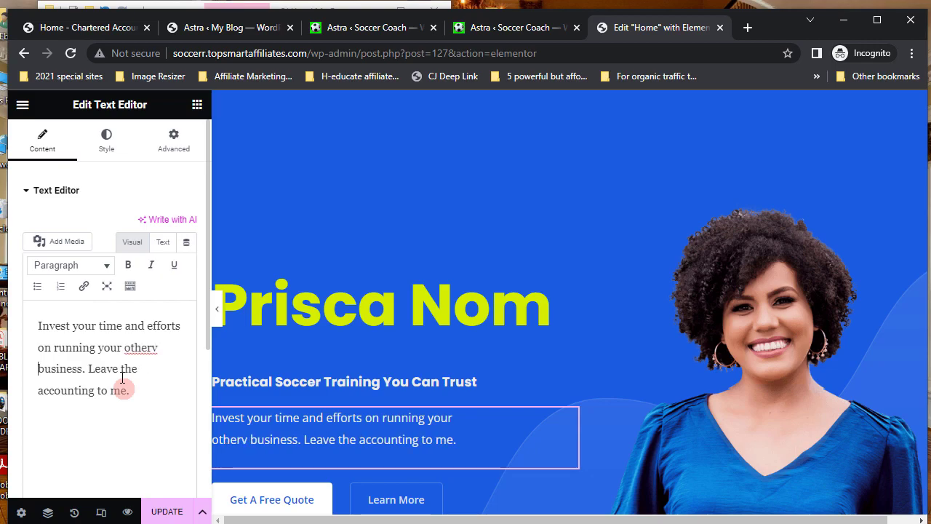
{"action": "key", "text": "BackSpace"}
{"action": "key", "text": "BackSpace"}
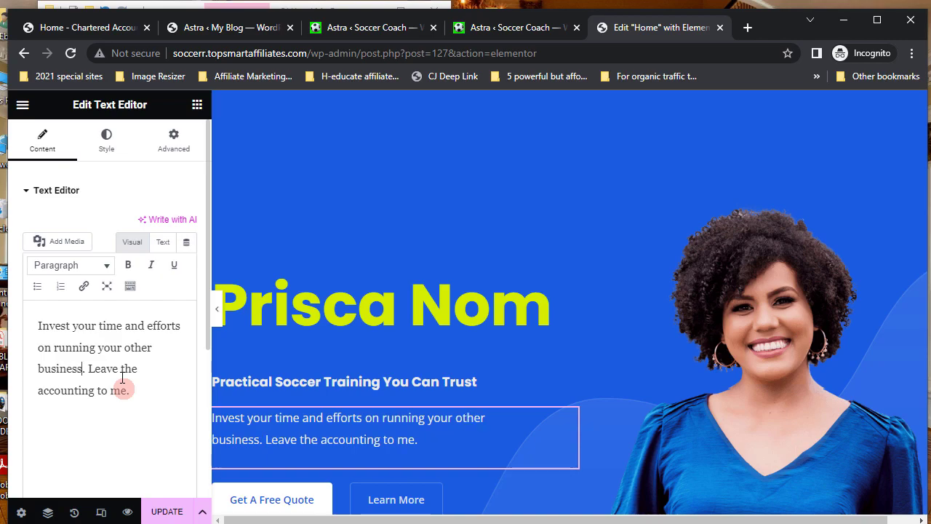
{"action": "type", "text": "s"}
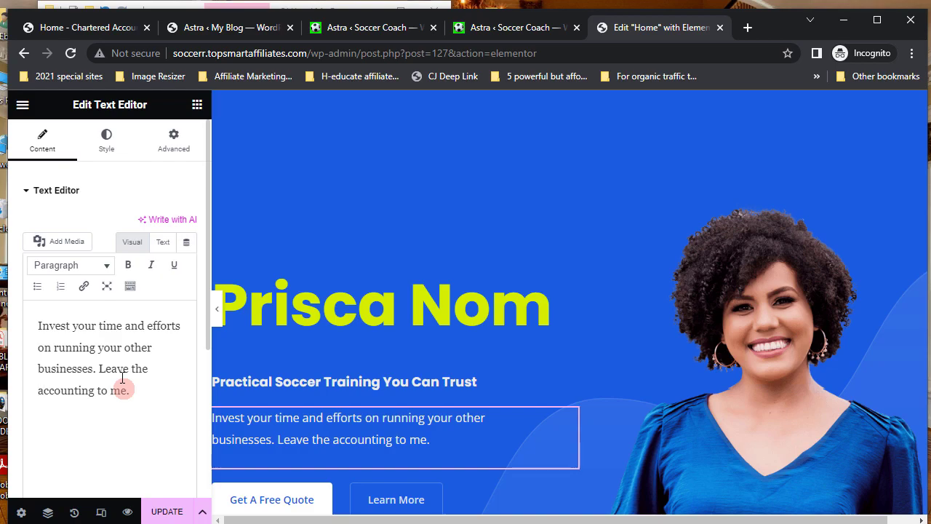
{"action": "type", "text": "training"}
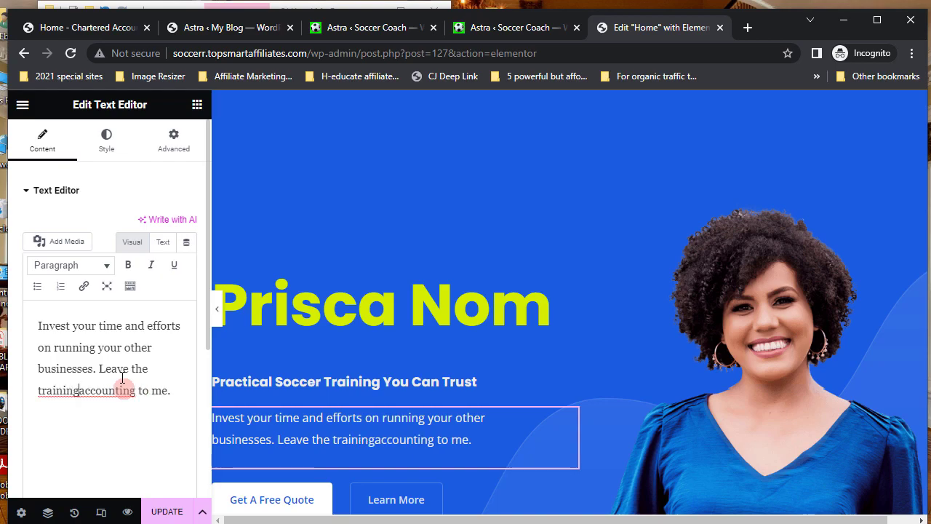
{"action": "key", "text": "Delete"}
{"action": "key", "text": "Delete"}
{"action": "key", "text": "Delete"}
{"action": "key", "text": "Delete"}
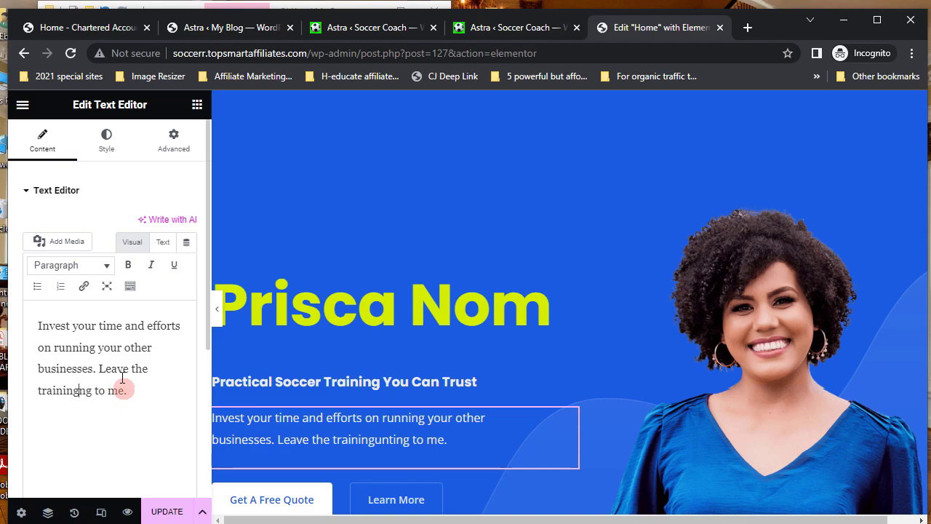
{"action": "key", "text": "Delete"}
{"action": "key", "text": "Delete"}
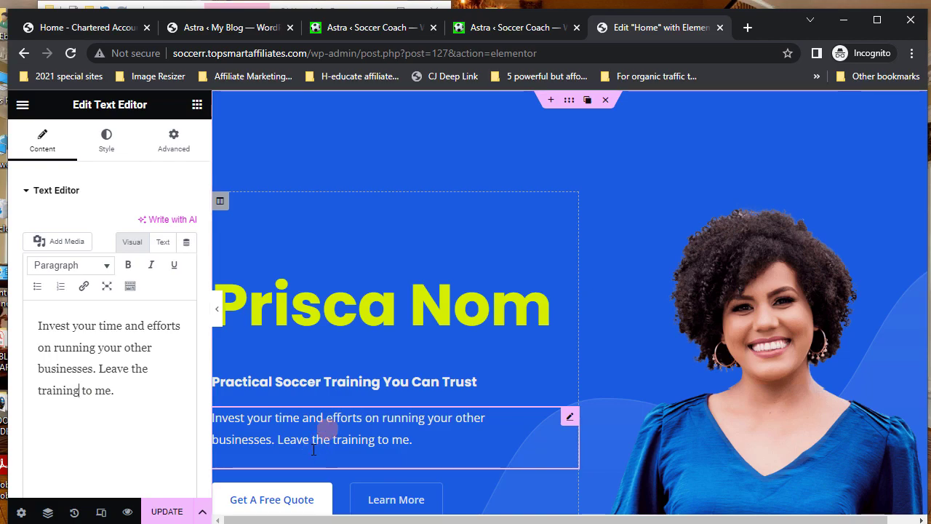
{"action": "scroll", "coordinate": [313, 449], "scroll_direction": "down", "scroll_amount": 2}
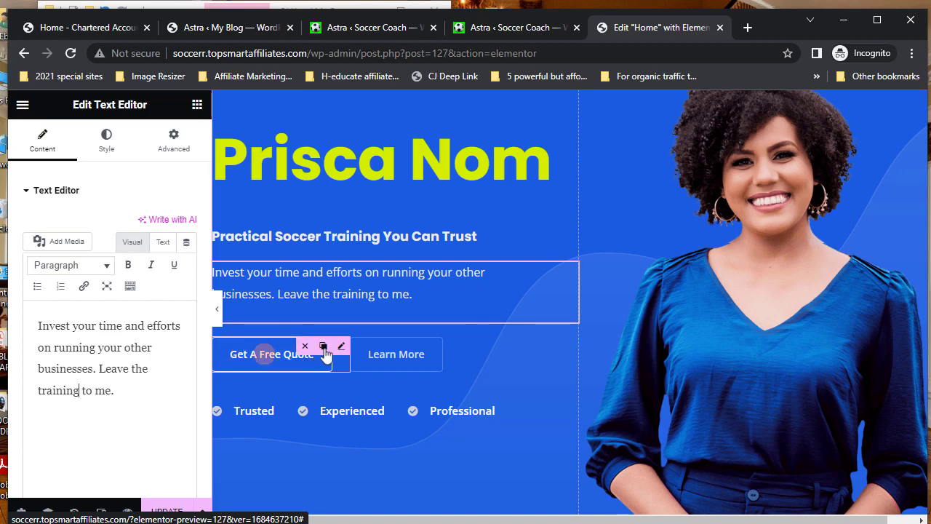
{"action": "mouse_move", "coordinate": [343, 352]}
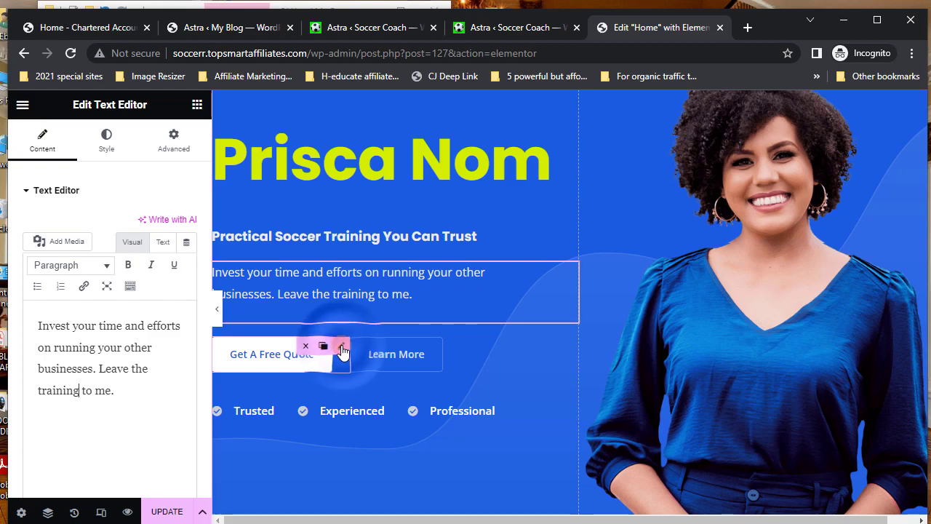
{"action": "left_click", "coordinate": [343, 350]}
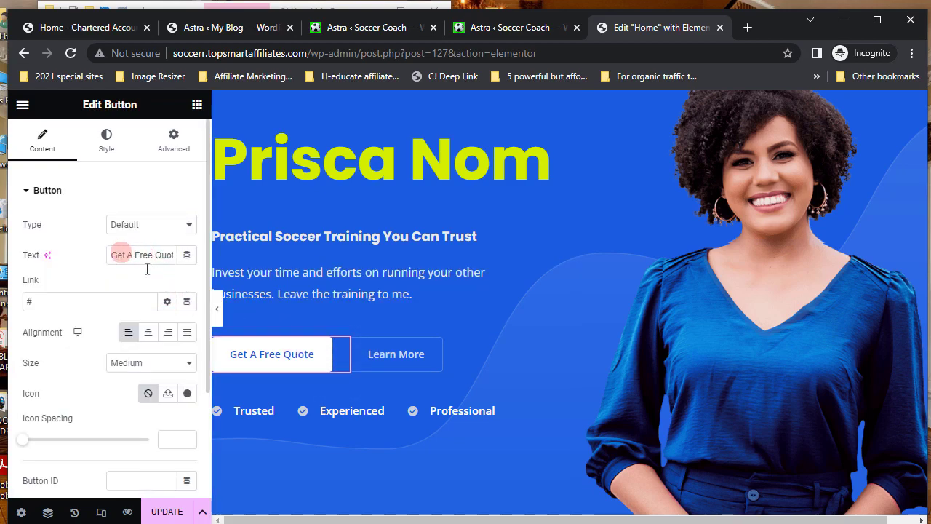
- Relabel the hero's Get A Free Quote button to 'Book a Call'
{"action": "left_click_drag", "start_coordinate": [111, 254], "coordinate": [175, 259]}
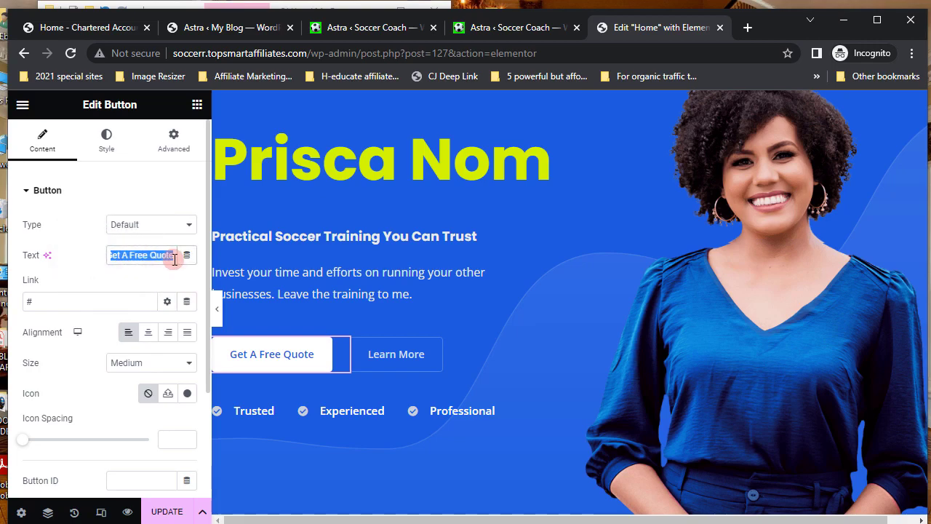
{"action": "type", "text": "Bo"}
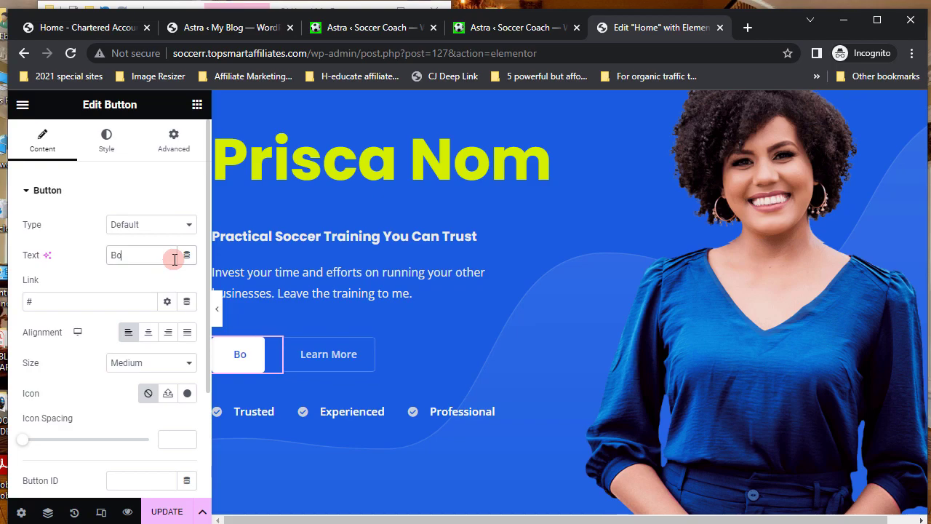
{"action": "type", "text": "ok a"}
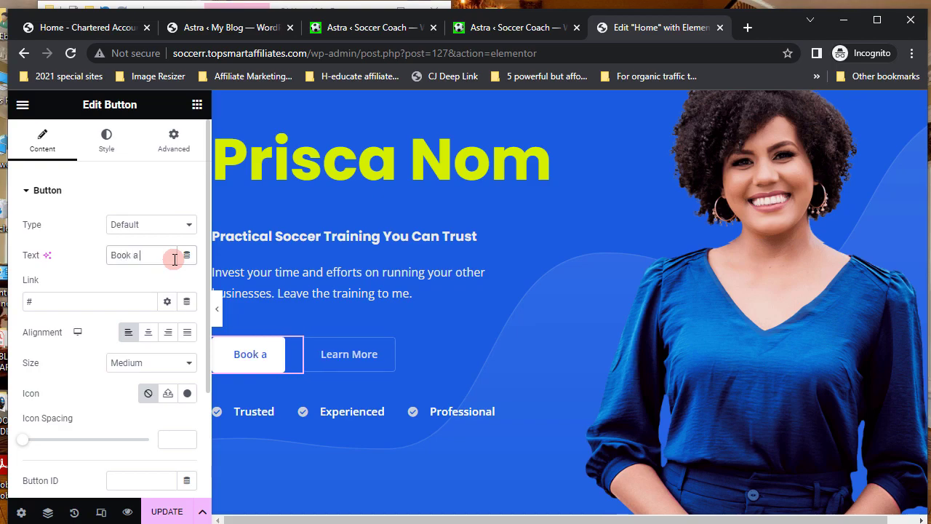
{"action": "type", "text": " Call"}
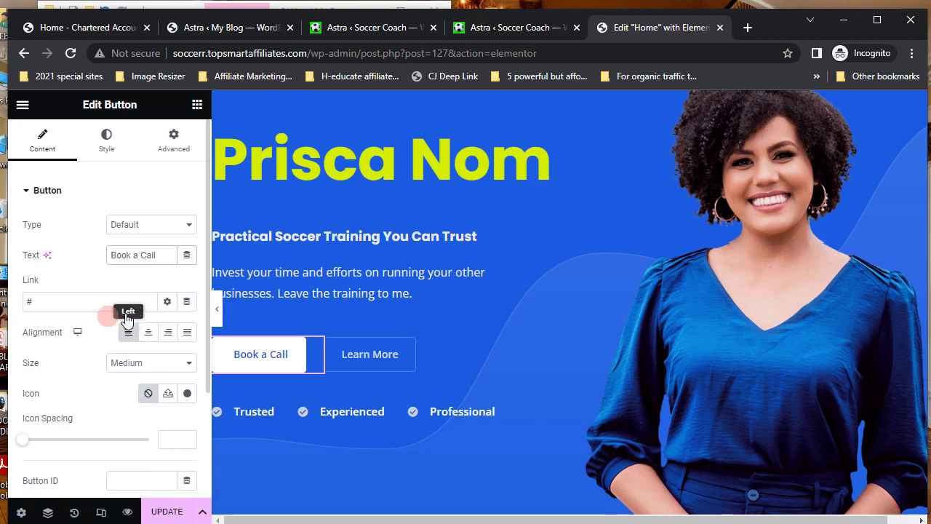
{"action": "double_click", "coordinate": [26, 299]}
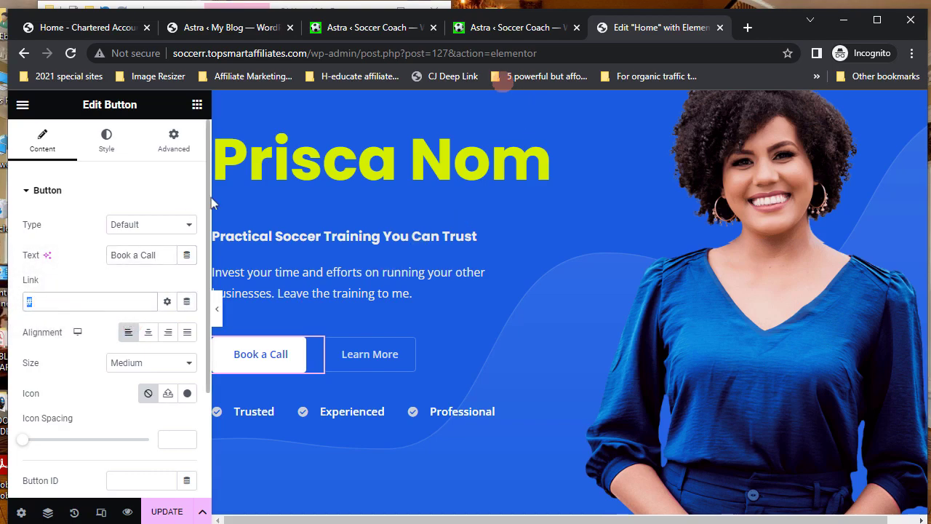
{"action": "left_click", "coordinate": [492, 30]}
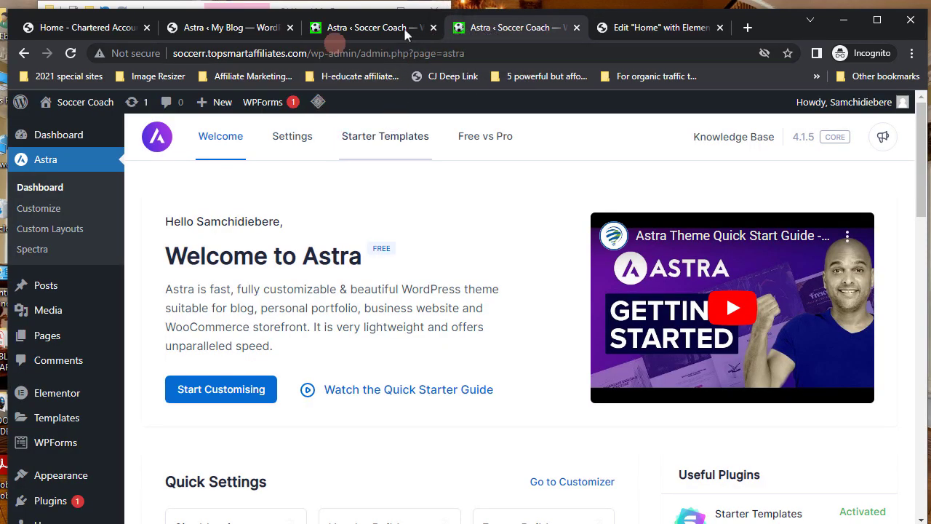
- Open the live site's Contact page, copy its web address, and return to the Elementor editor
{"action": "left_click", "coordinate": [352, 29]}
{"action": "left_click", "coordinate": [64, 131]}
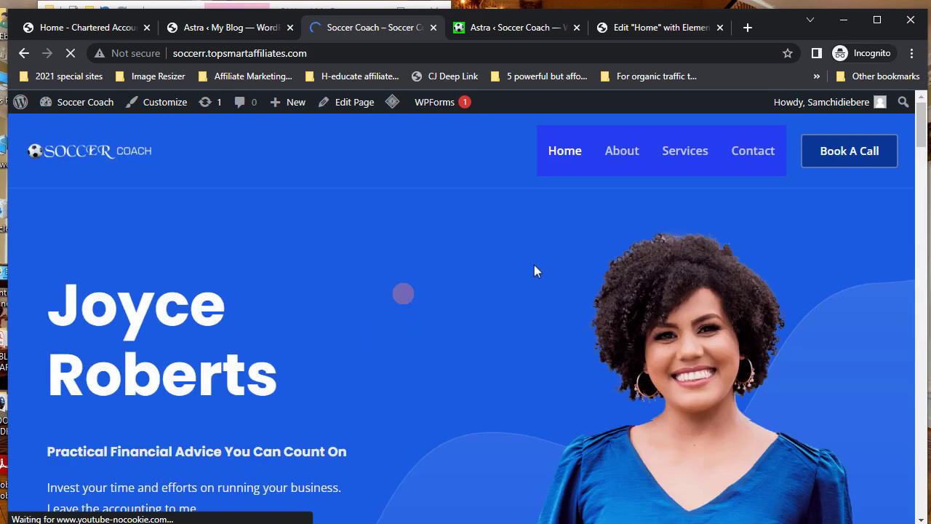
{"action": "left_click", "coordinate": [755, 161]}
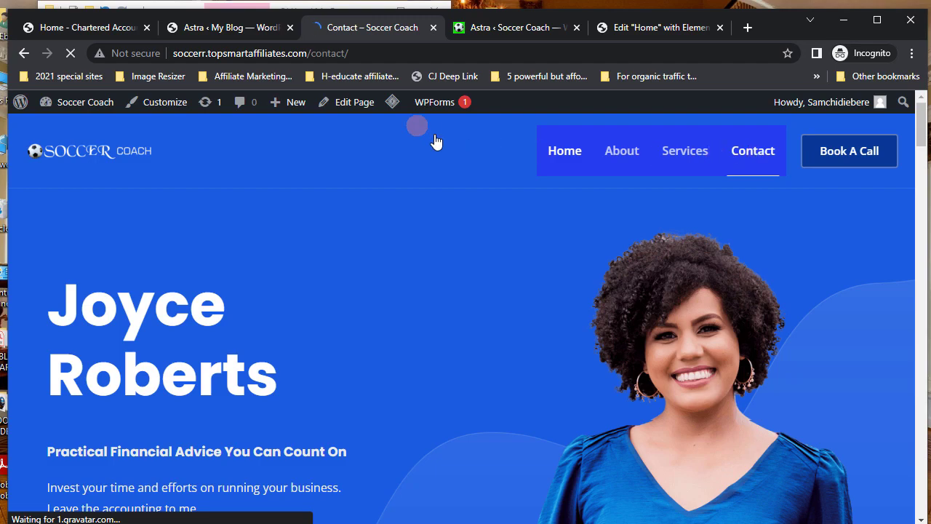
{"action": "left_click", "coordinate": [264, 50]}
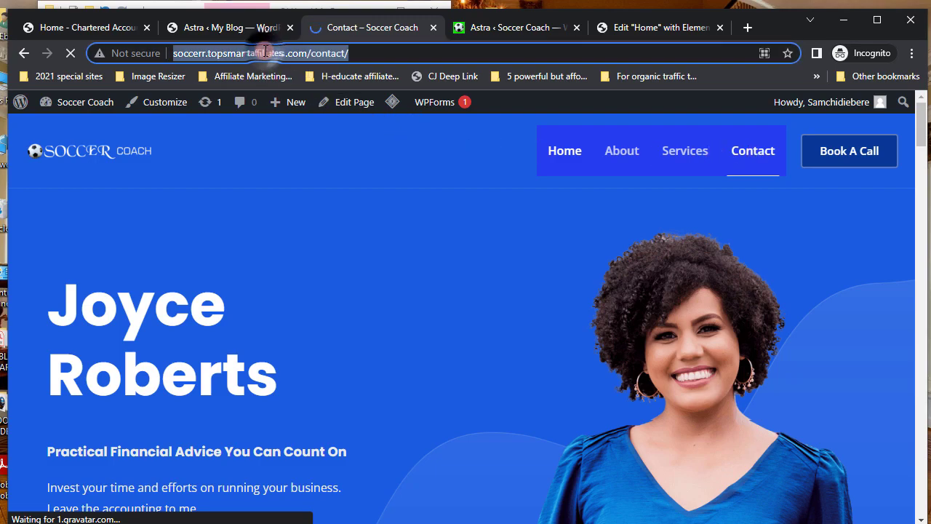
{"action": "right_click", "coordinate": [264, 50]}
{"action": "left_click", "coordinate": [295, 130]}
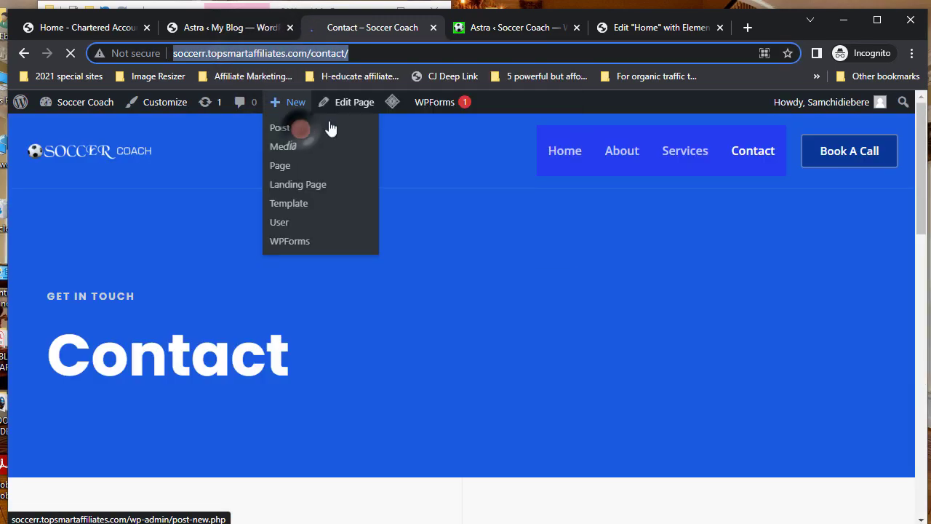
{"action": "left_click", "coordinate": [656, 28]}
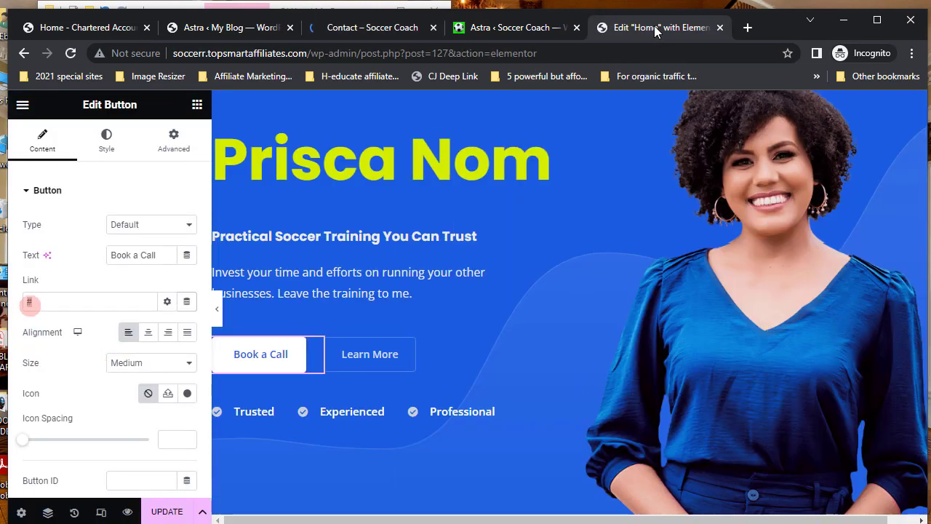
- Paste the Contact page address into the Book a Call button's Link field
{"action": "left_click", "coordinate": [29, 300]}
{"action": "right_click", "coordinate": [29, 300]}
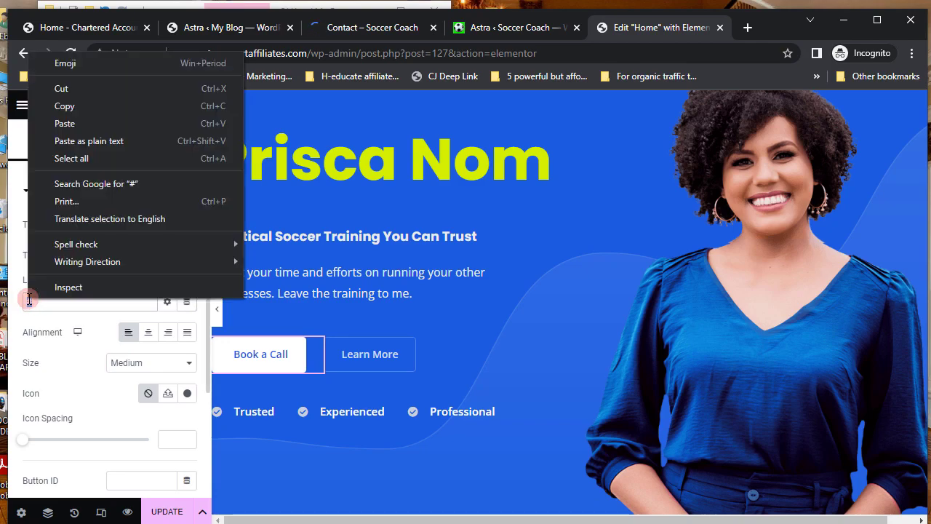
{"action": "left_click", "coordinate": [65, 124]}
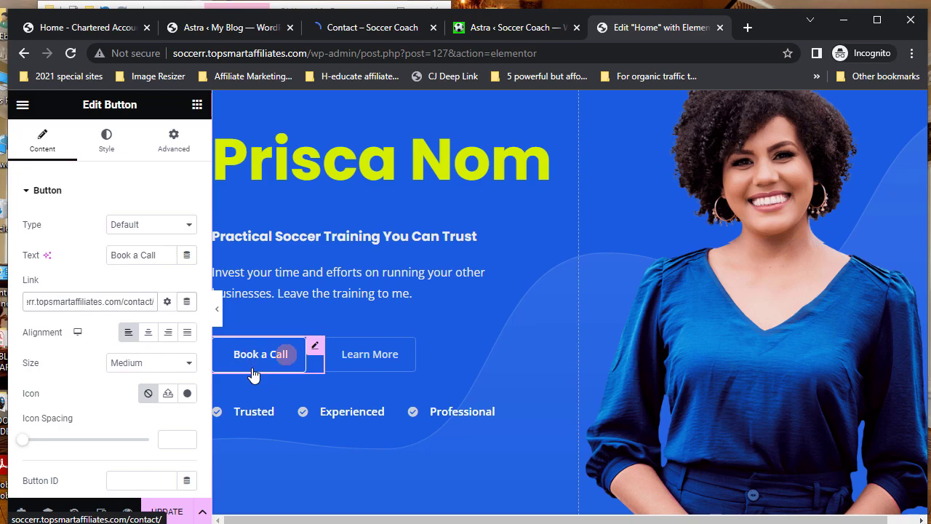
{"action": "left_click", "coordinate": [31, 302]}
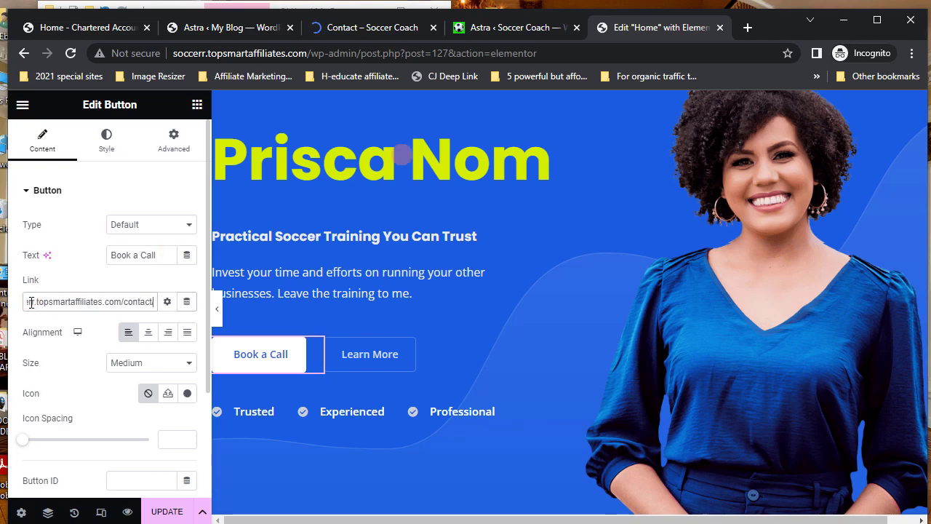
{"action": "left_click", "coordinate": [106, 142]}
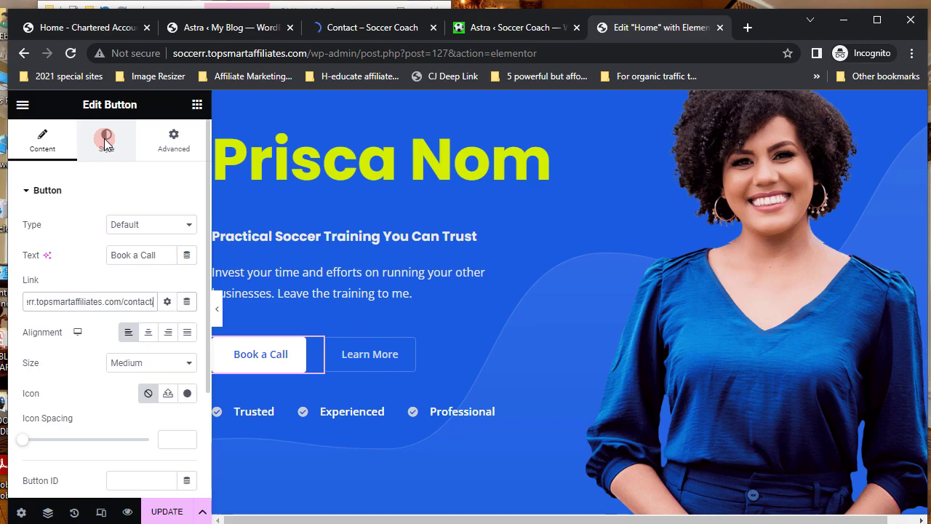
{"action": "left_click", "coordinate": [106, 143]}
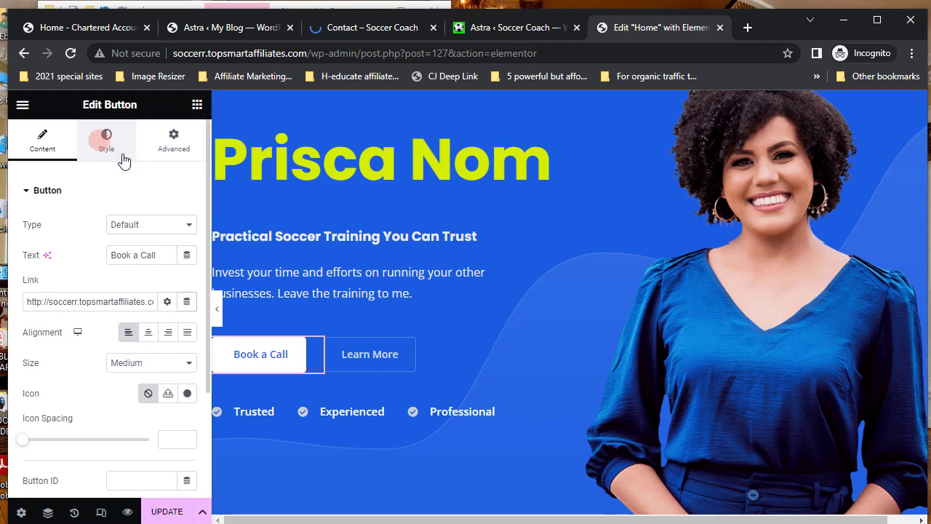
- Give the Book a Call button a yellow-green #C6EB09 background colour
{"action": "left_click", "coordinate": [122, 155]}
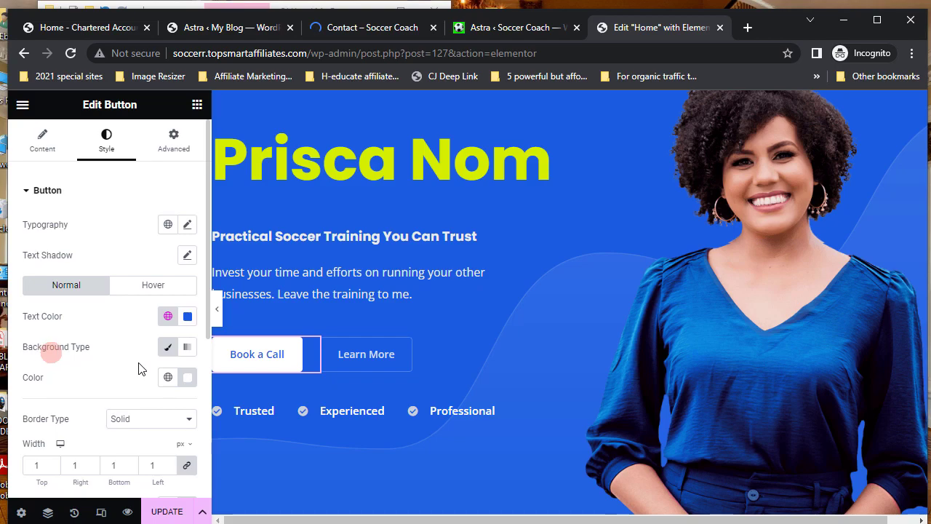
{"action": "left_click", "coordinate": [187, 378]}
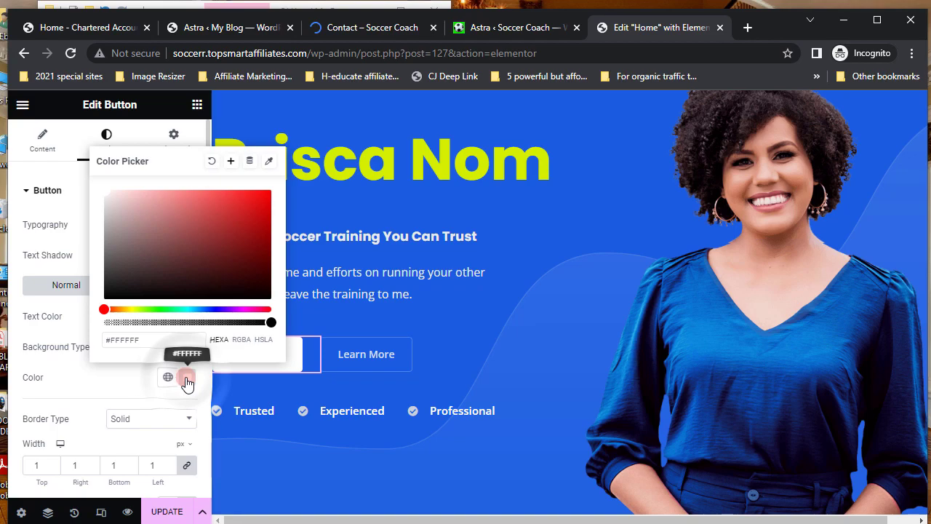
{"action": "left_click", "coordinate": [136, 309]}
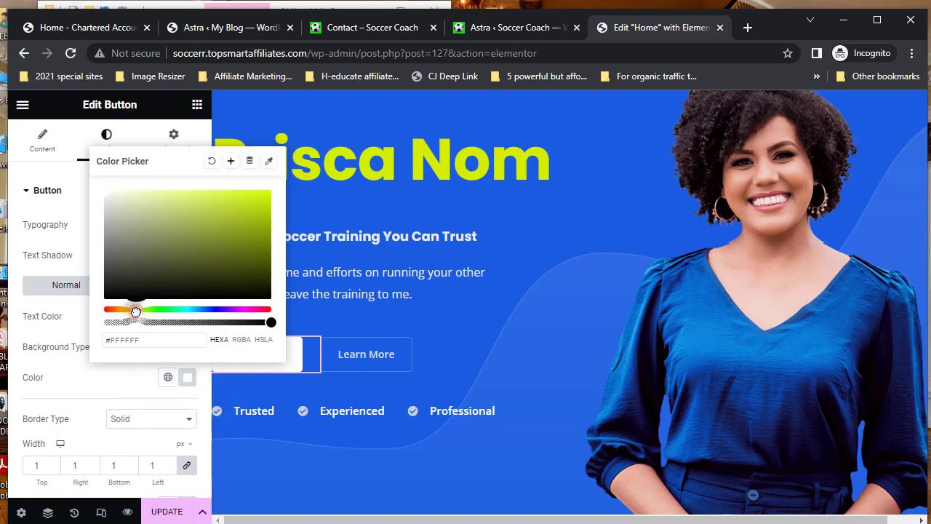
{"action": "left_click", "coordinate": [264, 198]}
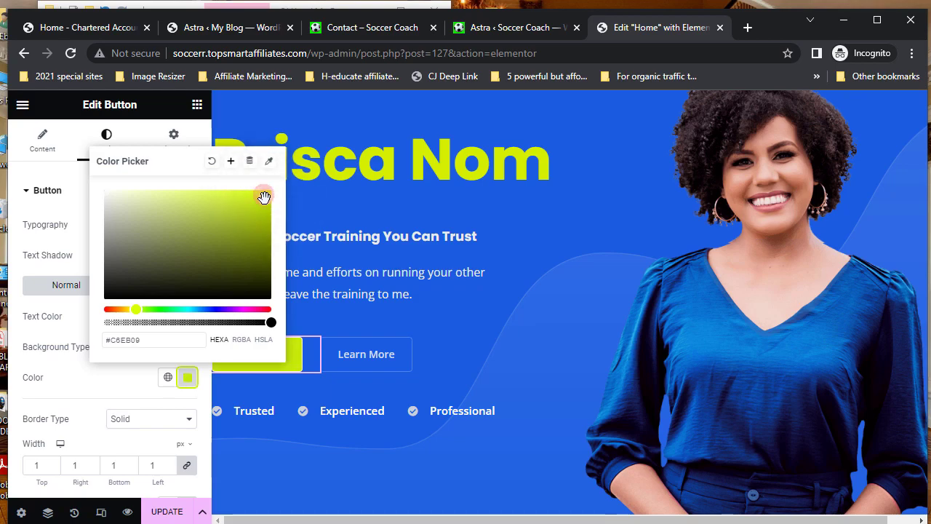
{"action": "left_click", "coordinate": [22, 395]}
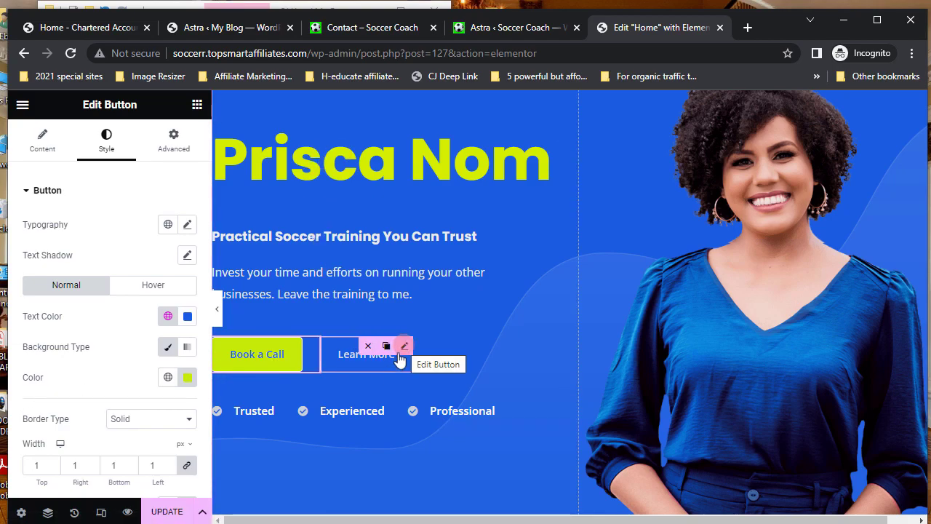
{"action": "left_click", "coordinate": [404, 347]}
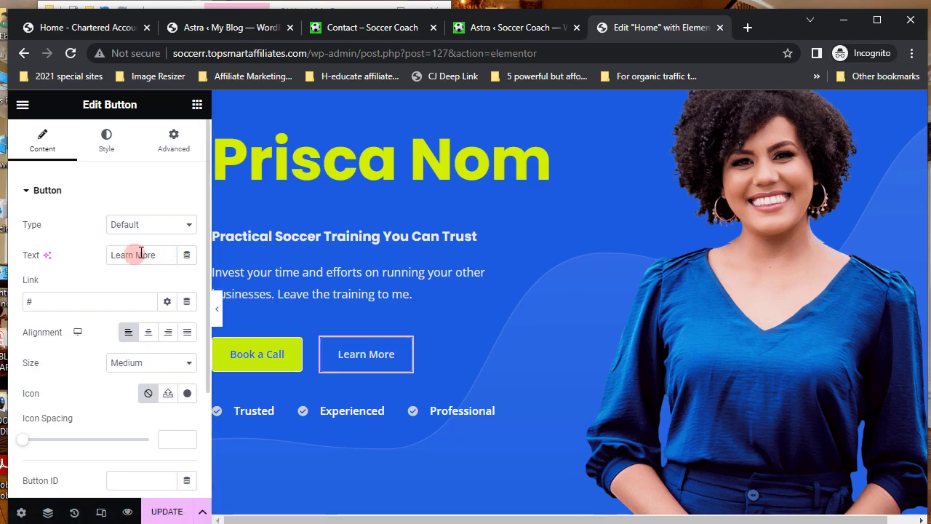
- Select the '#' placeholder in Learn More's Link field and switch to the Astra dashboard tab
{"action": "double_click", "coordinate": [28, 300]}
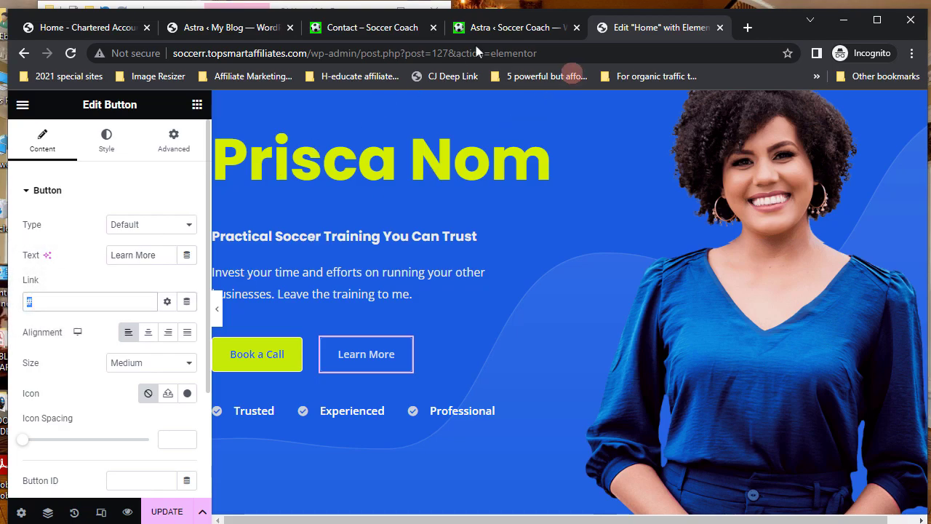
{"action": "left_click", "coordinate": [508, 31]}
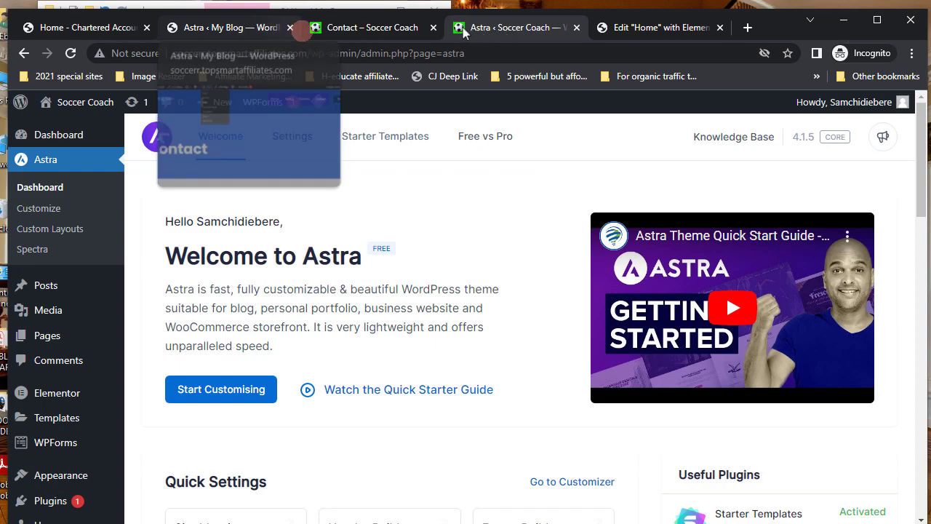
- Open the live site's About page, copy its web address, and return to the homepage editor
{"action": "left_click", "coordinate": [342, 28]}
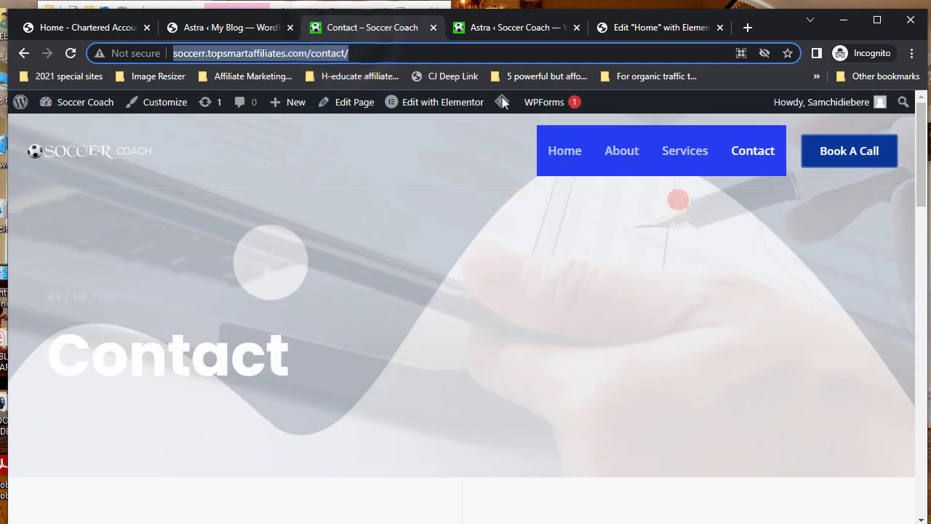
{"action": "left_click", "coordinate": [623, 153]}
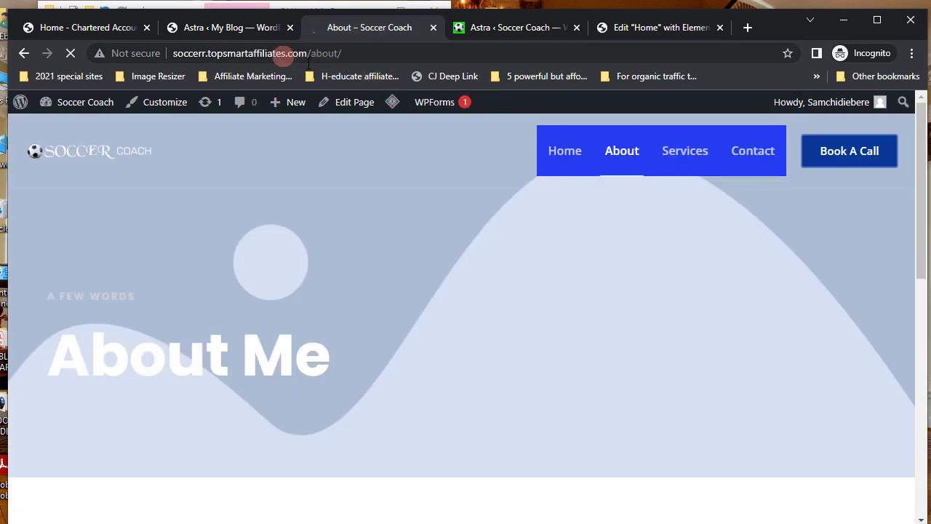
{"action": "left_click", "coordinate": [281, 55]}
{"action": "right_click", "coordinate": [279, 55]}
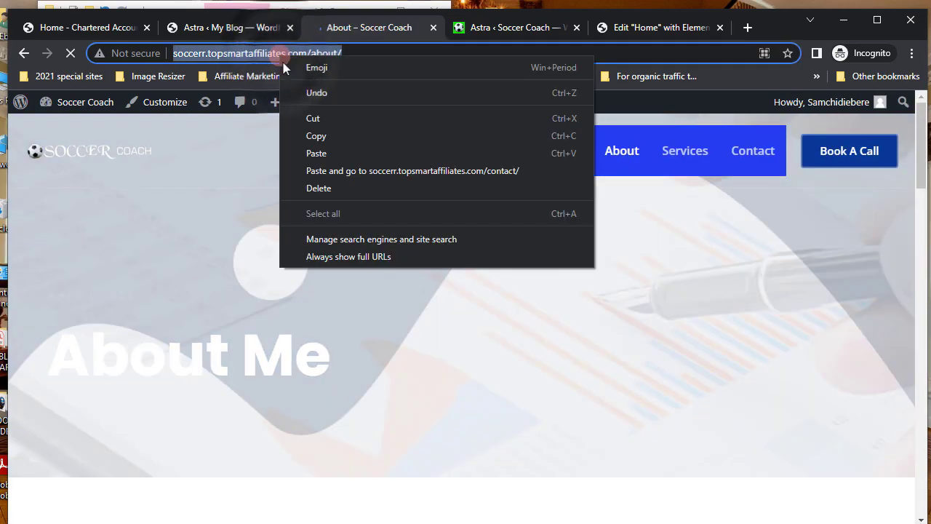
{"action": "left_click", "coordinate": [318, 136]}
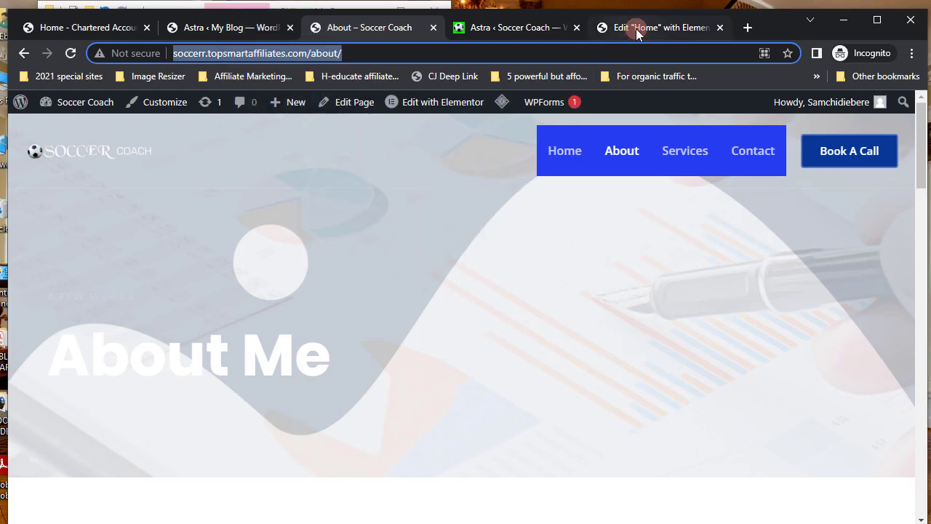
{"action": "left_click", "coordinate": [636, 28]}
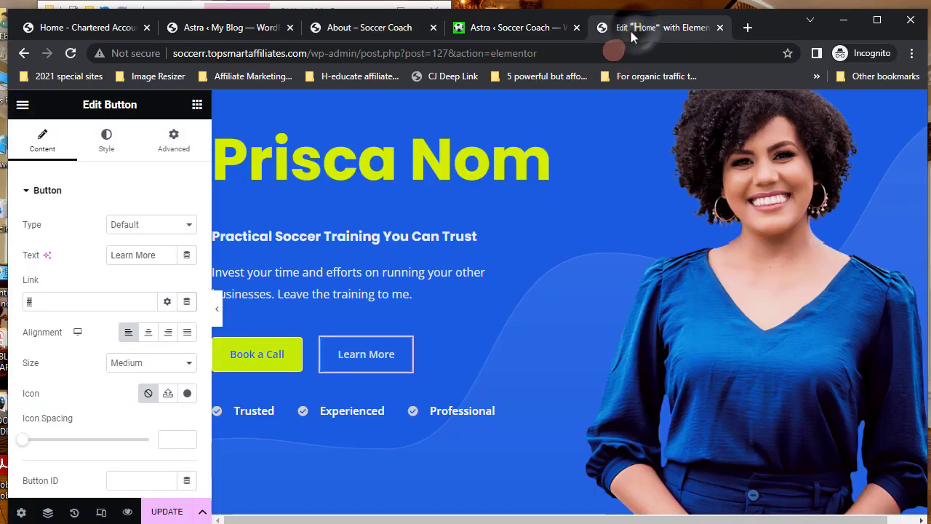
- Paste the About page address as the Learn More link, then edit the Trusted/Experienced/Professional icon list
{"action": "right_click", "coordinate": [28, 301]}
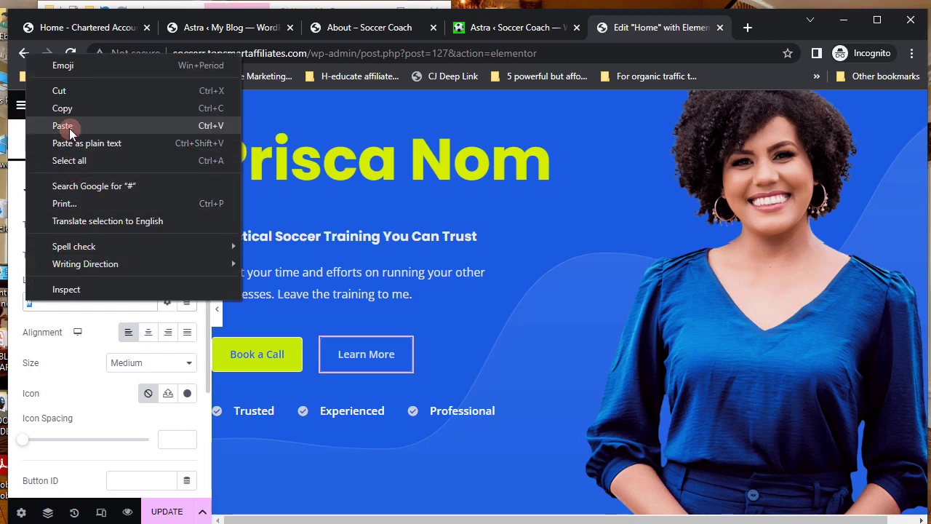
{"action": "left_click", "coordinate": [69, 126]}
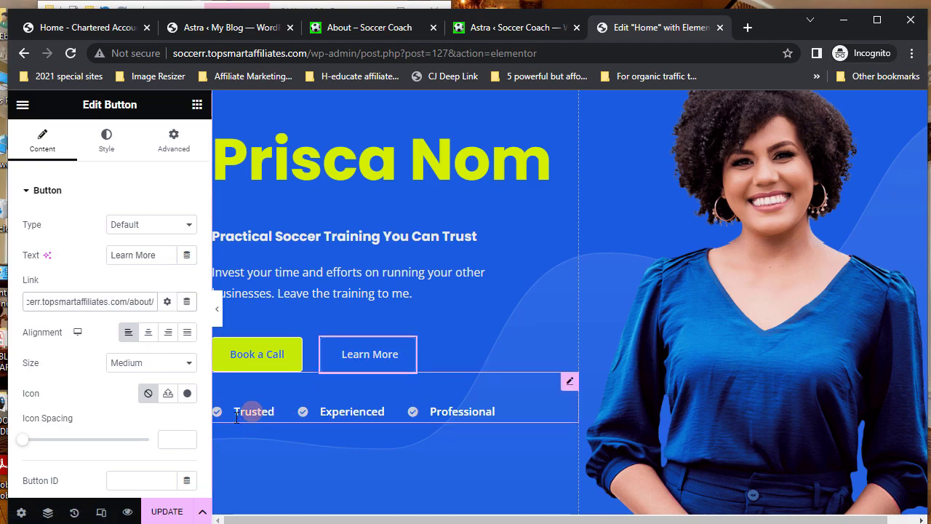
{"action": "left_click", "coordinate": [569, 384]}
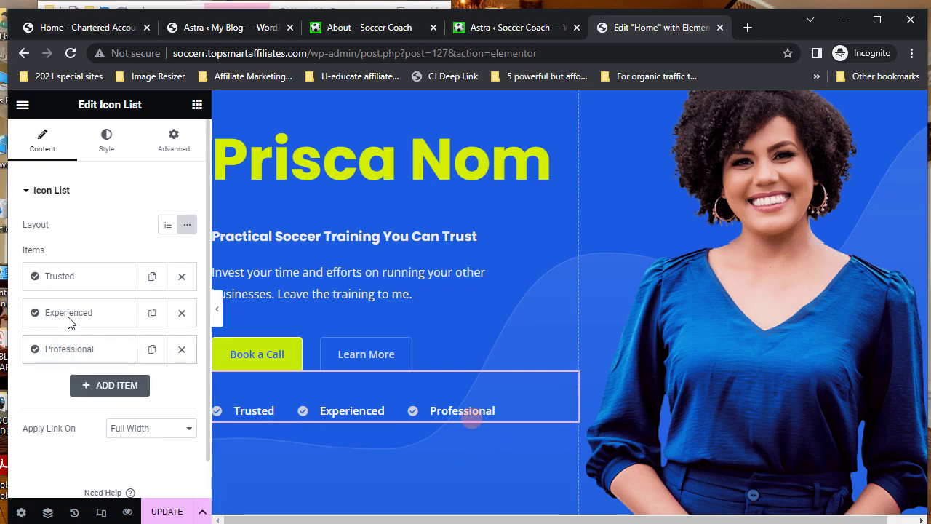
- Expand the icon list's Trusted item and scroll down toward the What I do section
{"action": "left_click", "coordinate": [62, 280]}
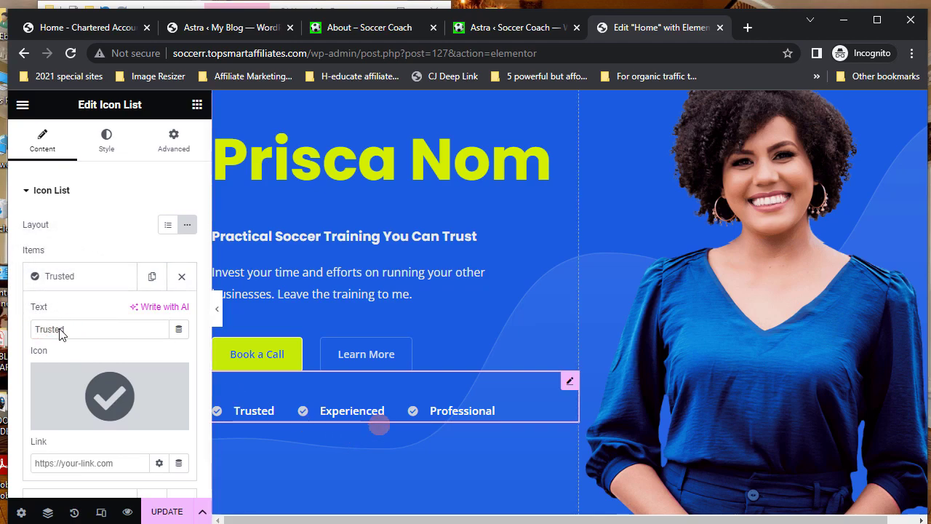
{"action": "scroll", "coordinate": [404, 480], "scroll_direction": "down", "scroll_amount": 3}
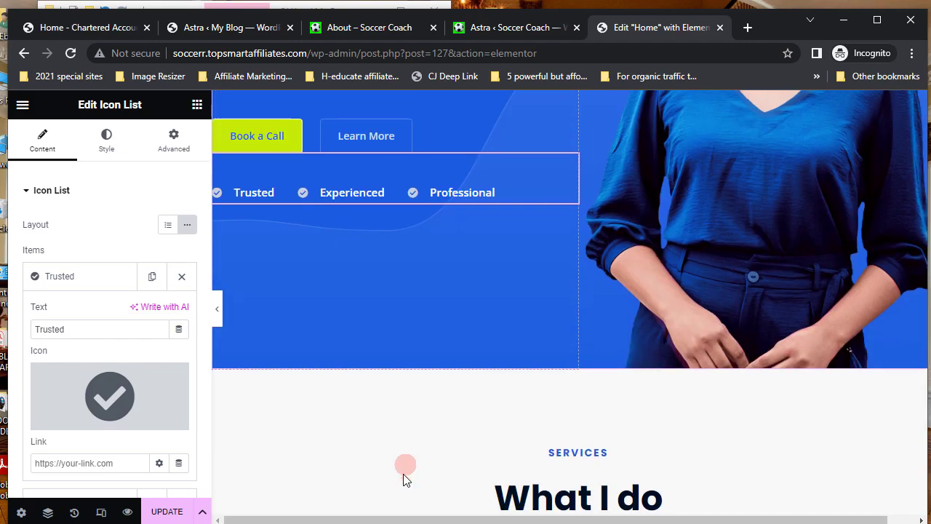
{"action": "scroll", "coordinate": [404, 477], "scroll_direction": "down", "scroll_amount": 3}
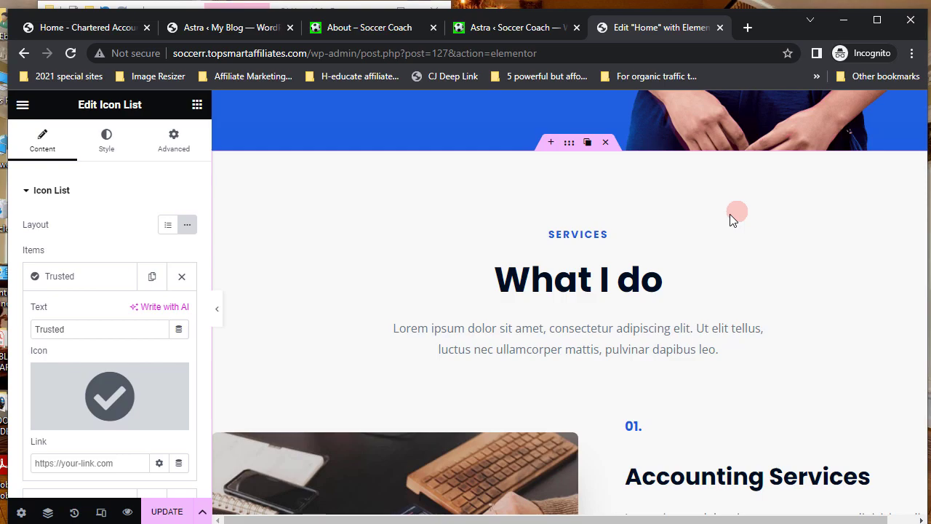
- Select the Services section and bring up its Style background settings
{"action": "left_click", "coordinate": [569, 143]}
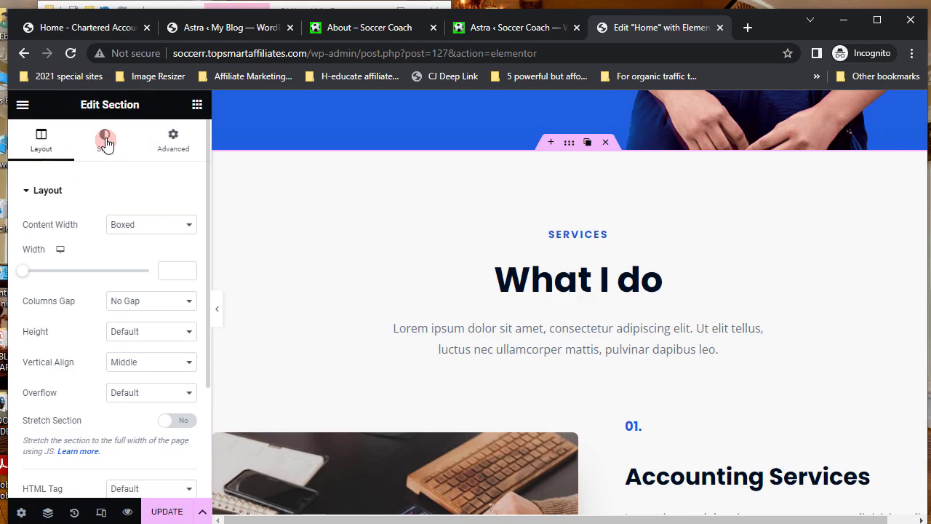
{"action": "left_click", "coordinate": [105, 140]}
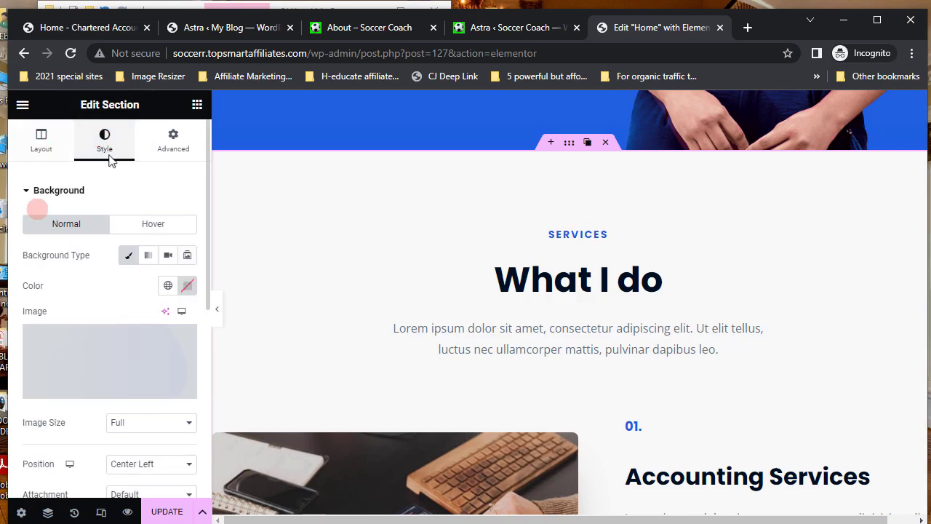
{"action": "mouse_move", "coordinate": [145, 354]}
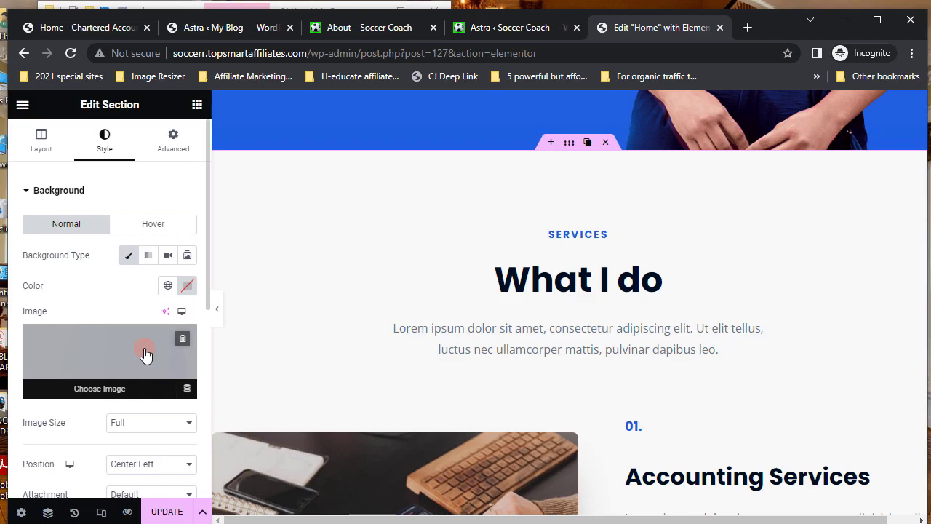
{"action": "left_click", "coordinate": [146, 354]}
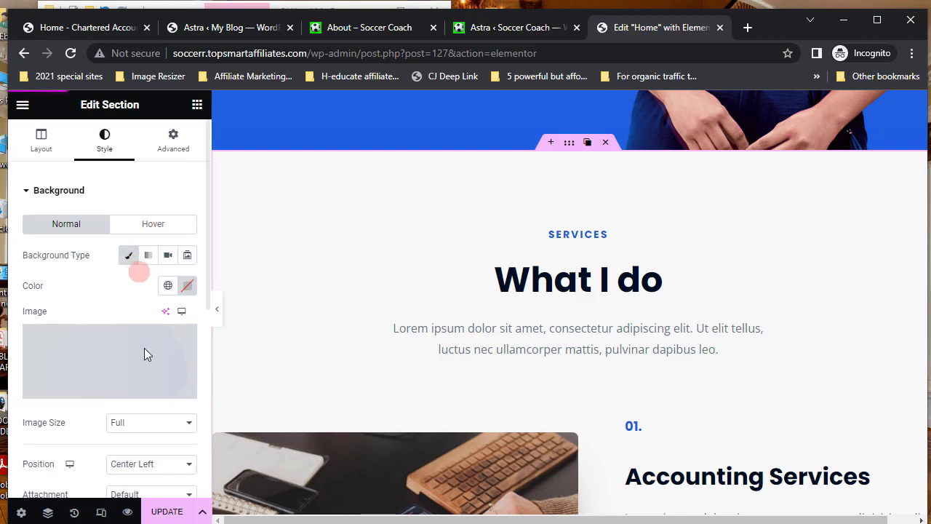
- Set the background colour to blue #1164E6, lowering its alpha to a translucent #1164E62B
{"action": "left_click", "coordinate": [188, 286]}
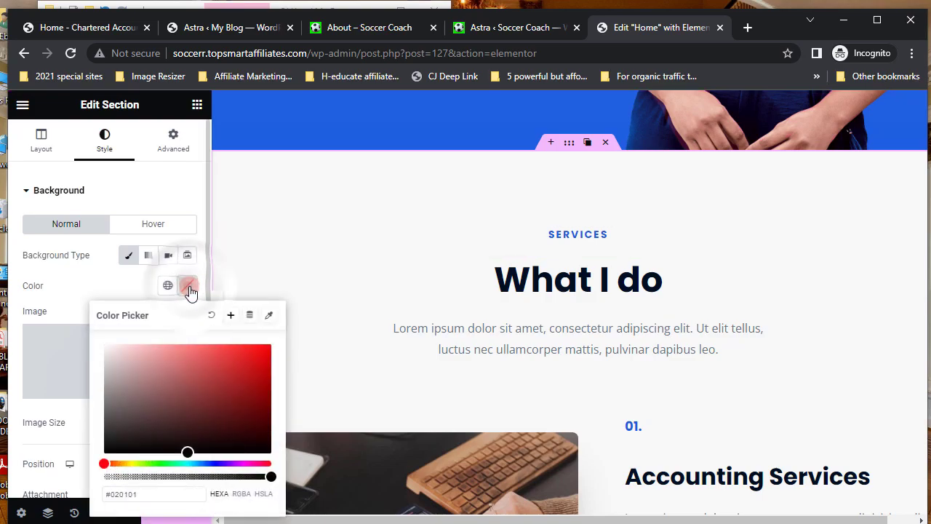
{"action": "left_click", "coordinate": [204, 463]}
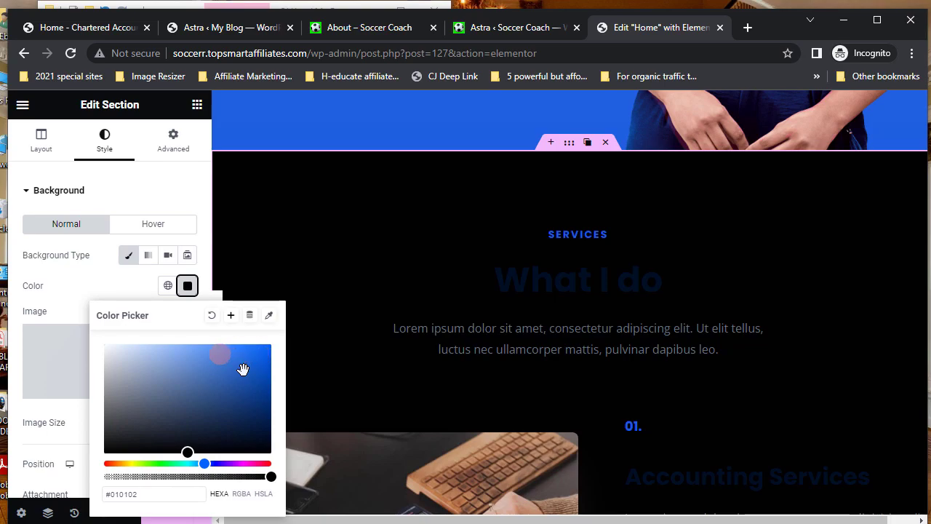
{"action": "left_click", "coordinate": [191, 351]}
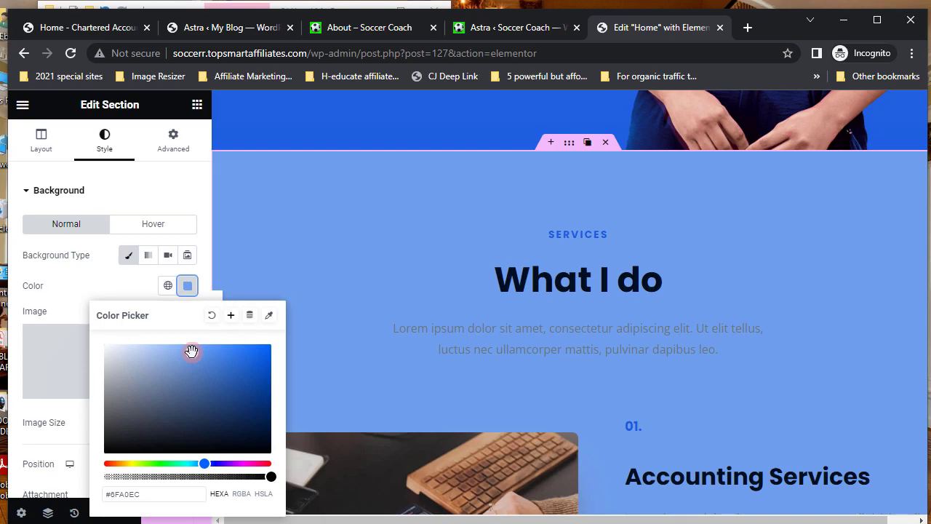
{"action": "left_click", "coordinate": [176, 354]}
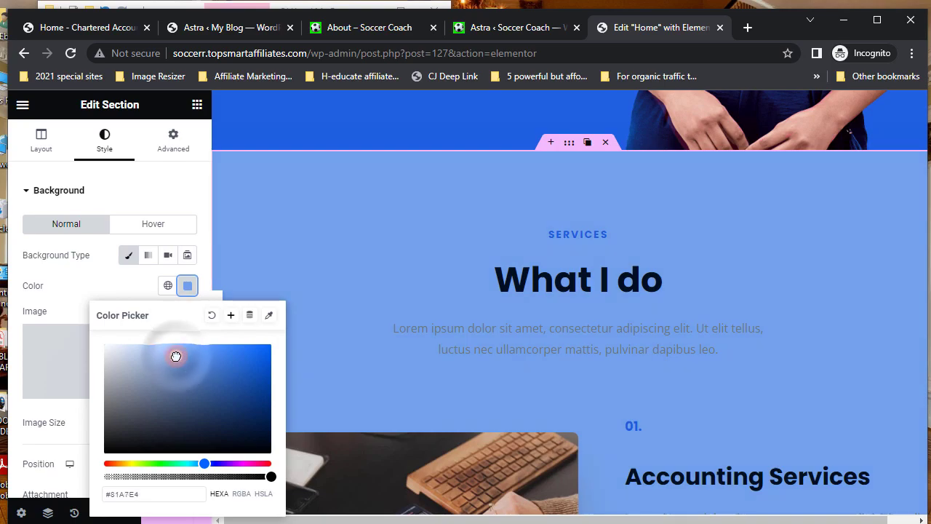
{"action": "left_click", "coordinate": [257, 355]}
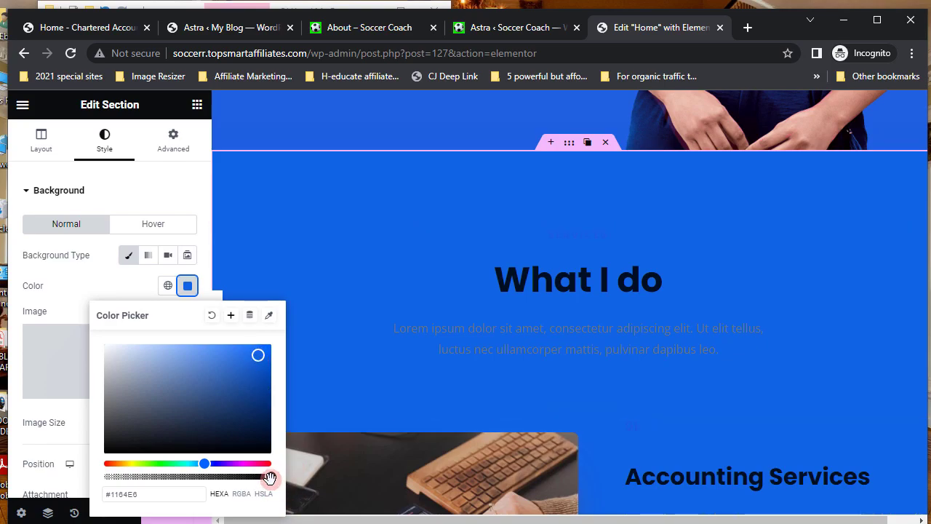
{"action": "left_click_drag", "start_coordinate": [260, 481], "coordinate": [166, 481]}
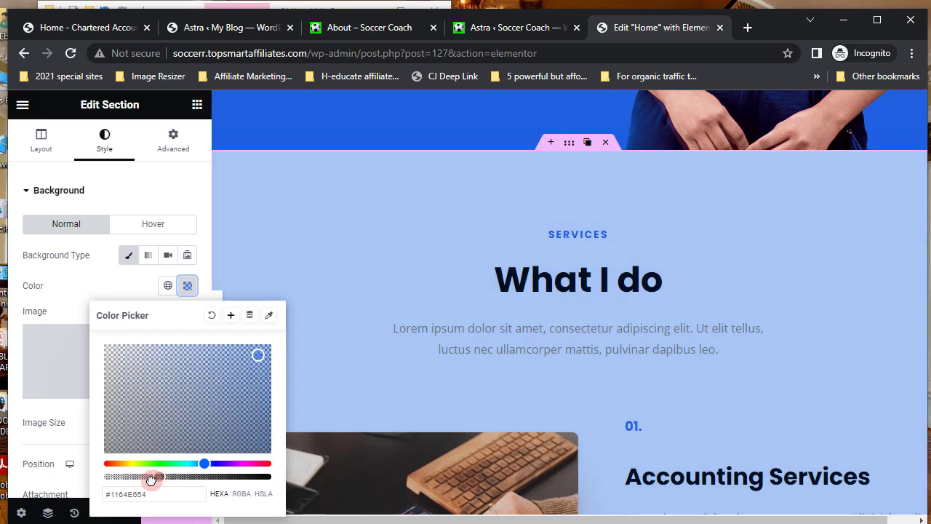
{"action": "left_click_drag", "start_coordinate": [151, 480], "coordinate": [149, 480]}
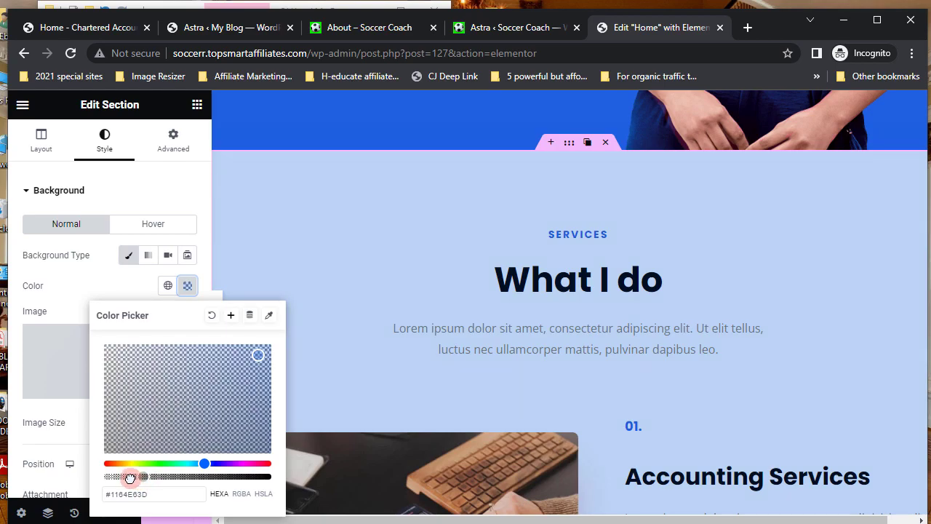
{"action": "left_click_drag", "start_coordinate": [127, 478], "coordinate": [127, 478]}
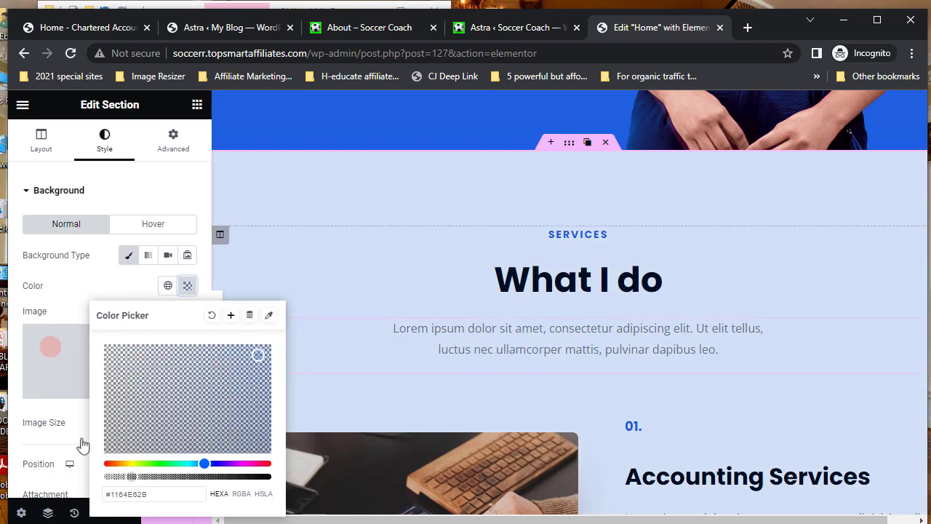
{"action": "left_click", "coordinate": [15, 386]}
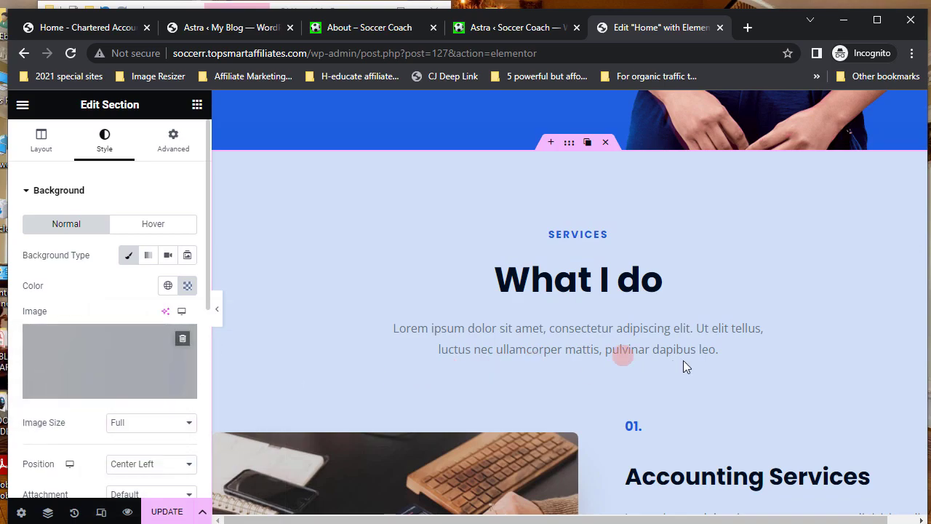
{"action": "scroll", "coordinate": [683, 363], "scroll_direction": "down", "scroll_amount": 2}
{"action": "scroll", "coordinate": [683, 360], "scroll_direction": "up", "scroll_amount": 2}
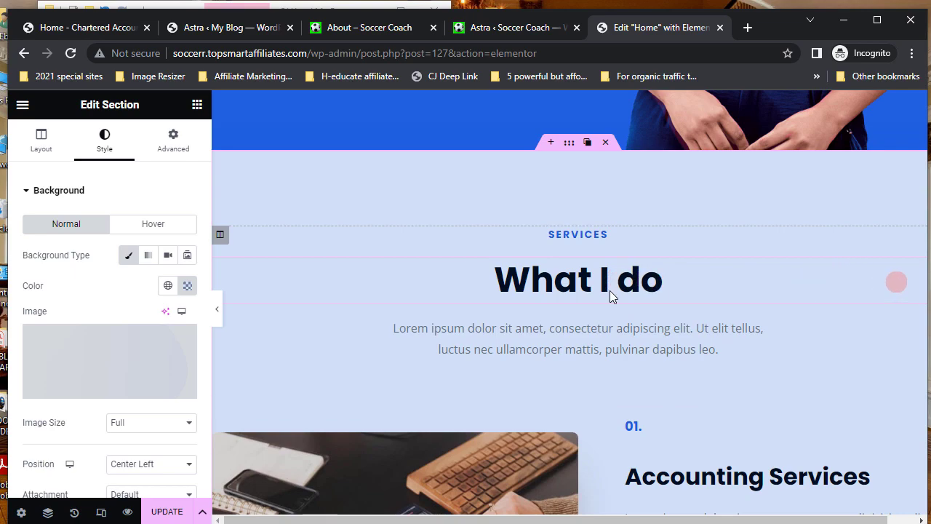
- Make the SERVICES heading an H3
{"action": "left_click", "coordinate": [655, 236]}
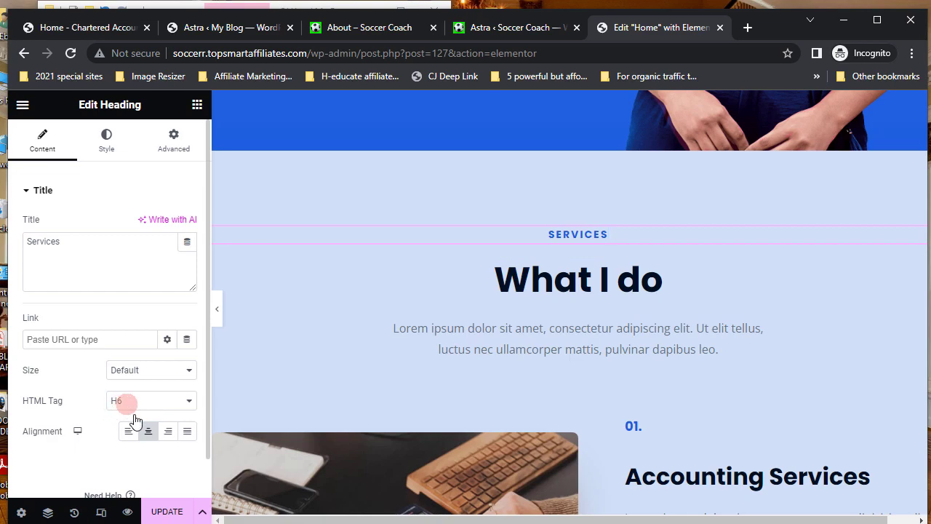
{"action": "left_click", "coordinate": [190, 402]}
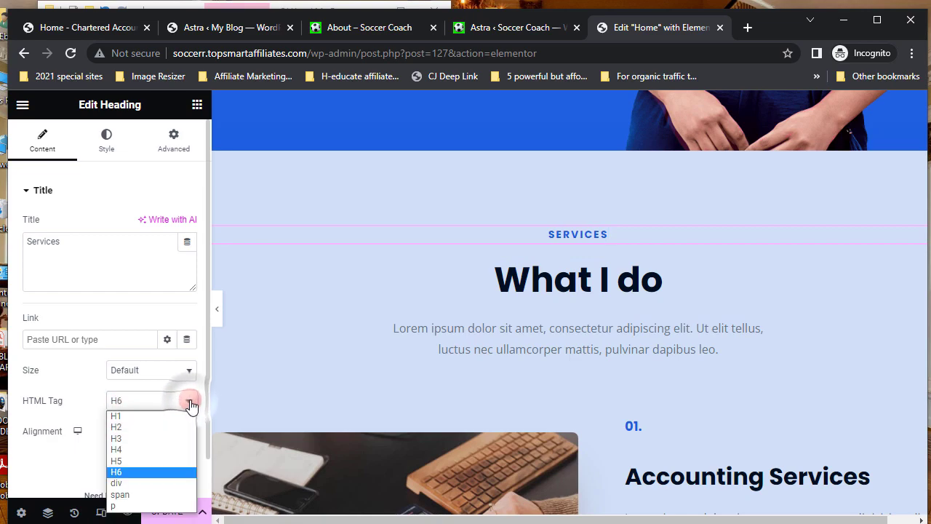
{"action": "left_click", "coordinate": [128, 438]}
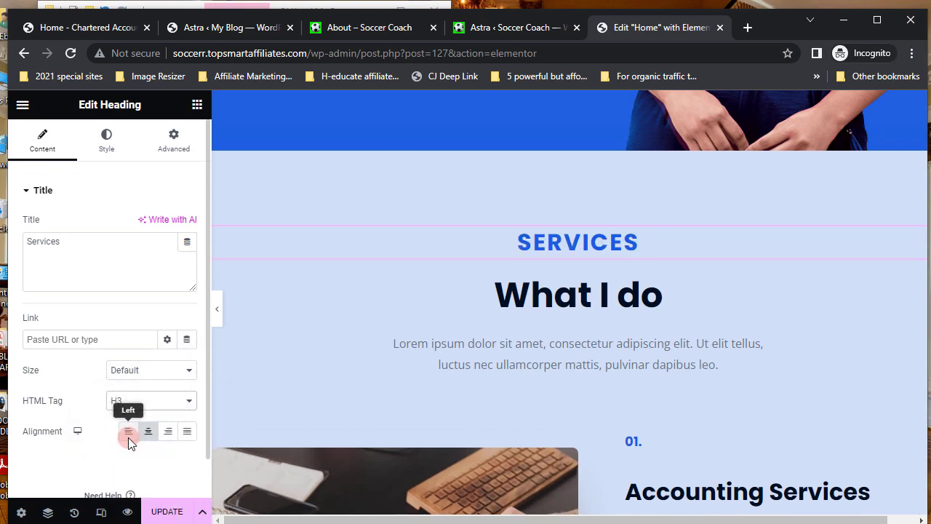
- Change the What I do heading's HTML tag to H4
{"action": "left_click", "coordinate": [628, 297]}
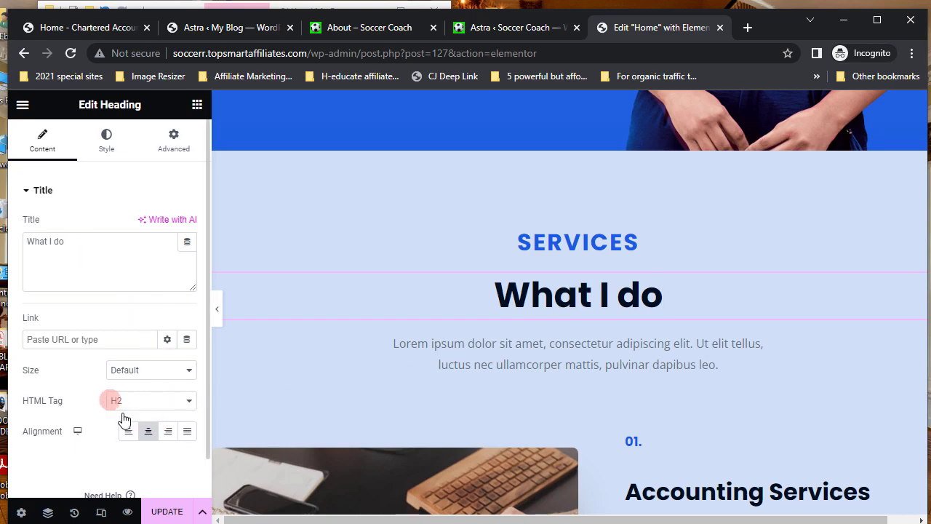
{"action": "left_click", "coordinate": [190, 403]}
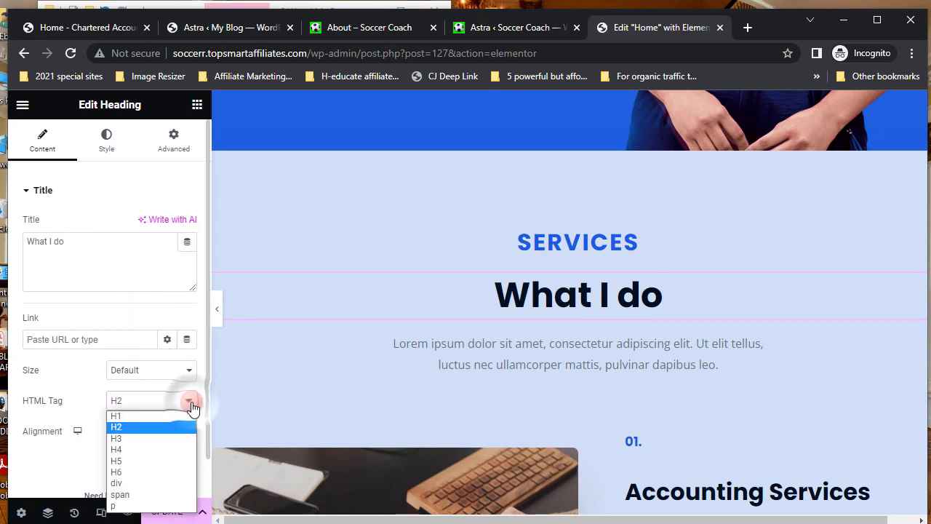
{"action": "left_click", "coordinate": [124, 461]}
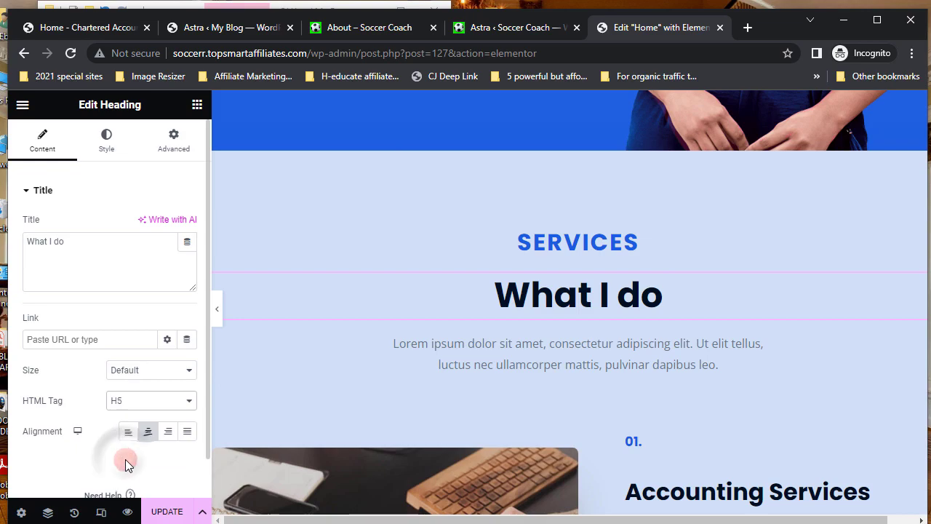
{"action": "left_click", "coordinate": [189, 404]}
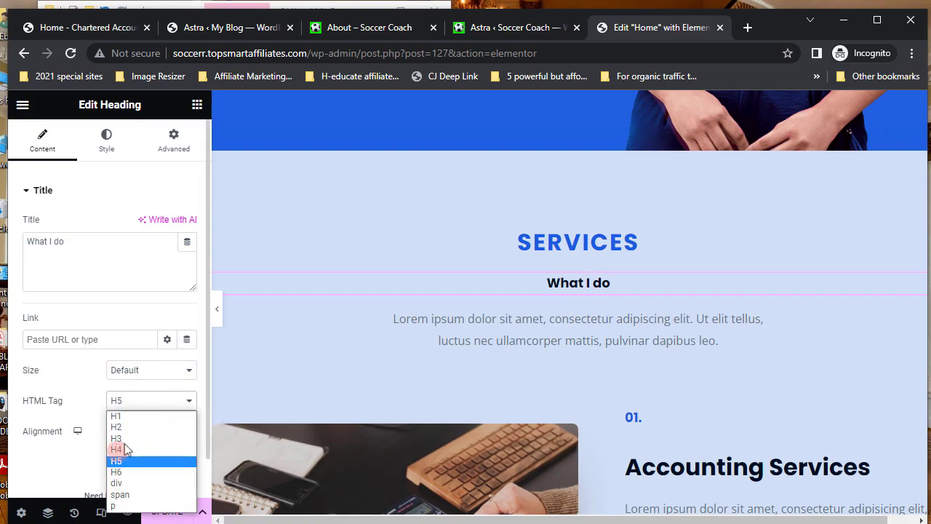
{"action": "left_click", "coordinate": [118, 450]}
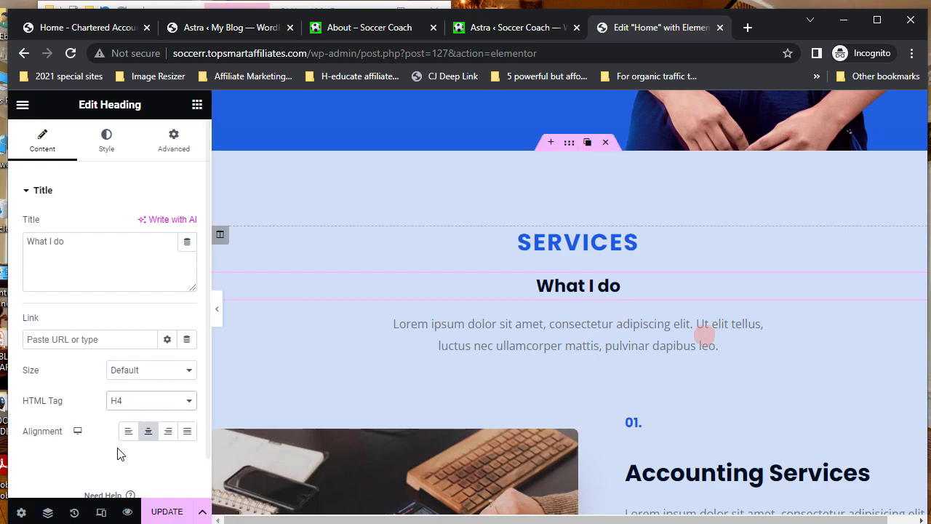
{"action": "left_click", "coordinate": [664, 329]}
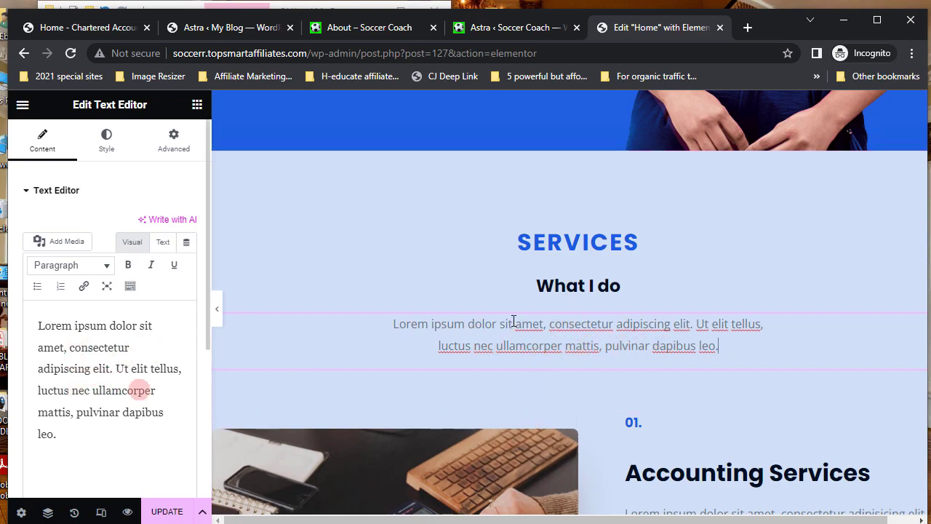
- Change the Accounting Services heading's title to 'Soccer Services'
{"action": "scroll", "coordinate": [512, 320], "scroll_direction": "down", "scroll_amount": 2}
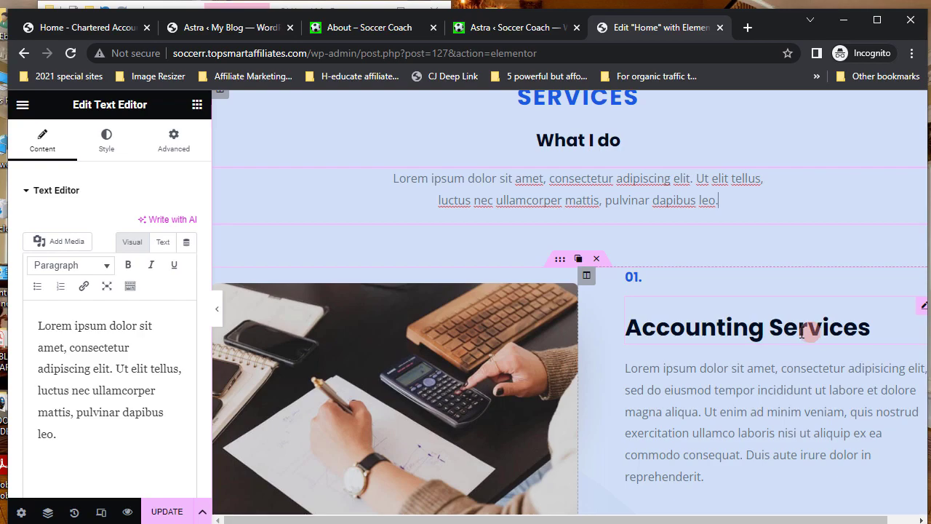
{"action": "left_click", "coordinate": [922, 311]}
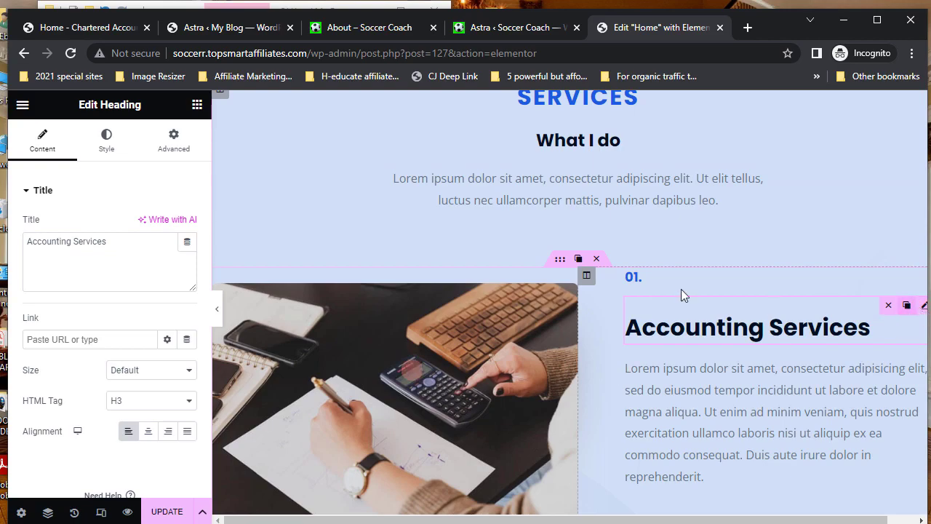
{"action": "left_click", "coordinate": [29, 243]}
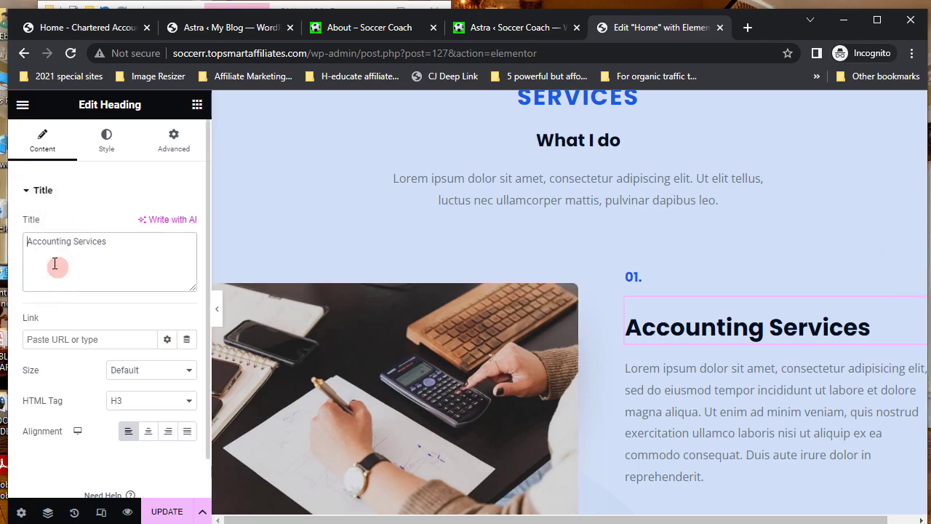
{"action": "type", "text": "Soc"}
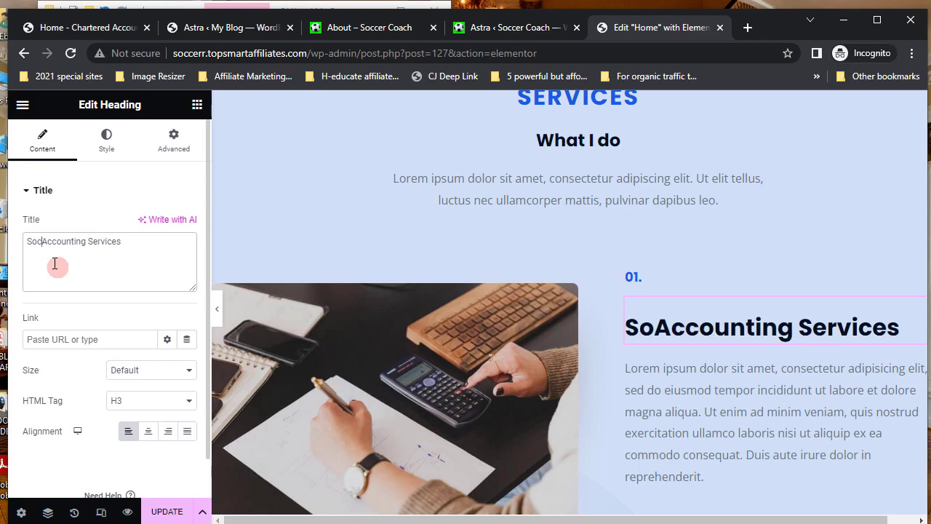
{"action": "type", "text": "cer"}
{"action": "key", "text": "Delete"}
{"action": "key", "text": "Delete"}
{"action": "key", "text": "Delete"}
{"action": "key", "text": "Delete"}
{"action": "key", "text": "Delete"}
{"action": "key", "text": "Delete"}
{"action": "key", "text": "Delete"}
{"action": "key", "text": "Delete"}
{"action": "key", "text": "Delete"}
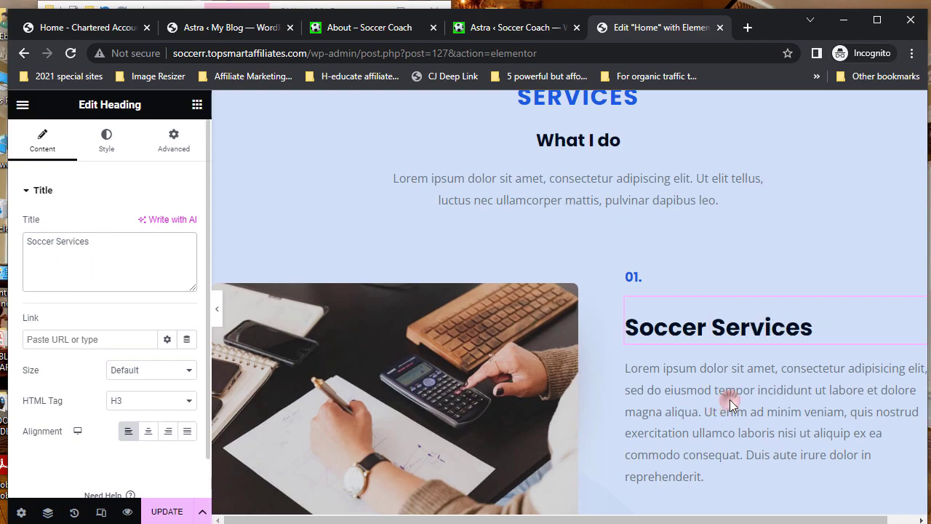
{"action": "left_click", "coordinate": [692, 370]}
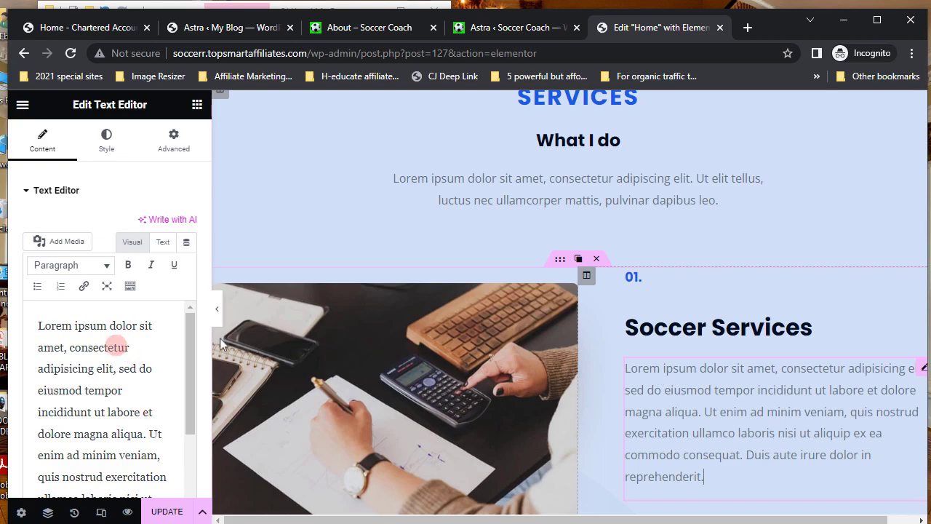
- Start the Soccer Services description with 'I train newbies tio be professionals in no time.' on its own line
{"action": "left_click", "coordinate": [41, 329]}
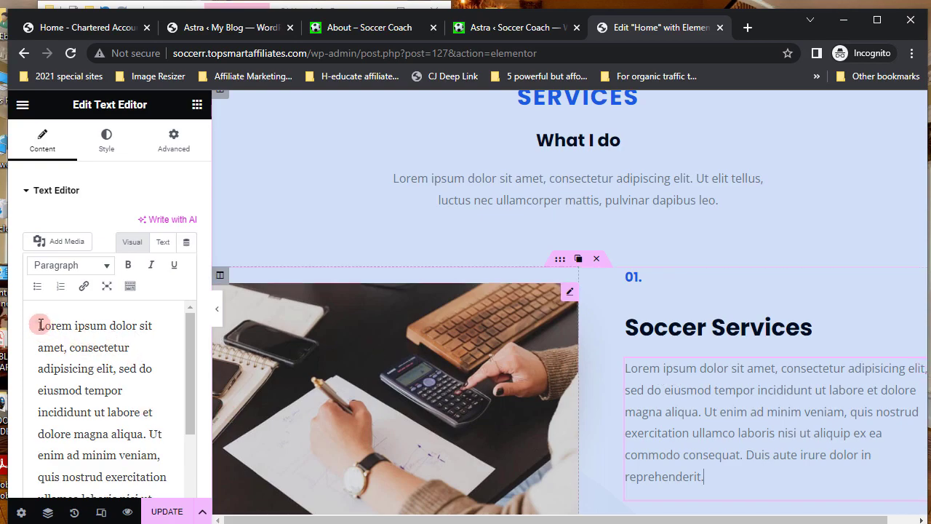
{"action": "type", "text": "I train"}
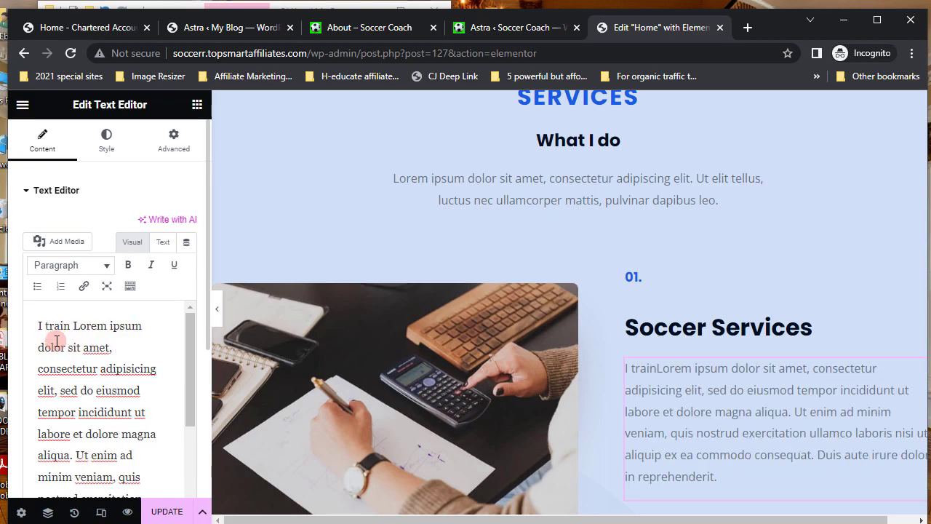
{"action": "type", "text": " newbies tio be pro"}
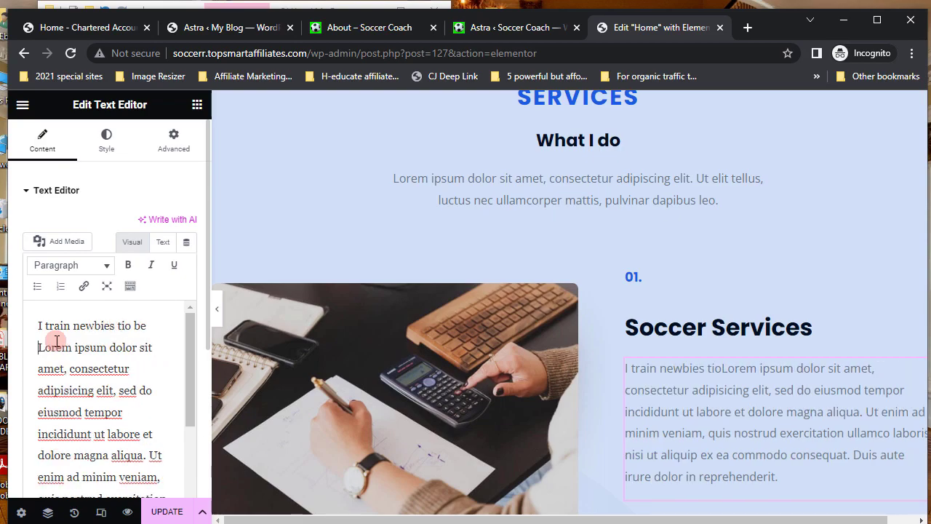
{"action": "type", "text": "fession"}
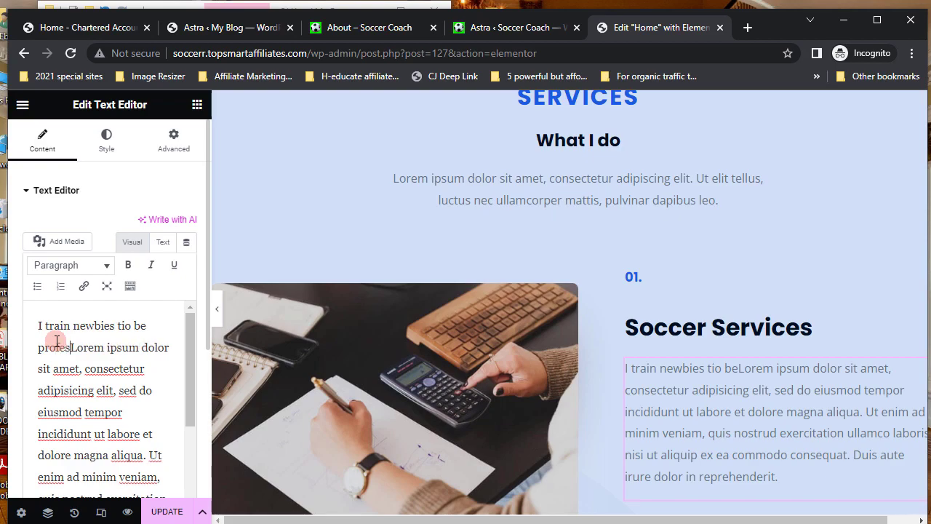
{"action": "type", "text": "als "}
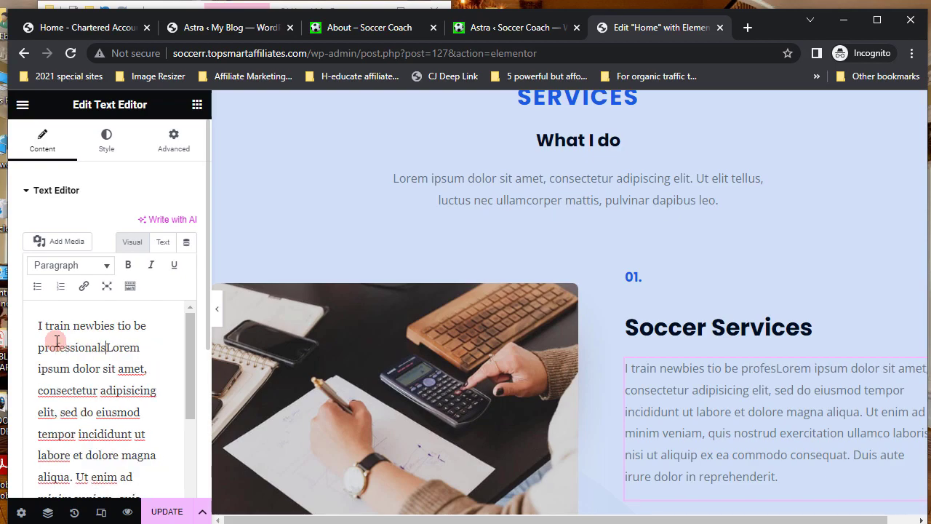
{"action": "type", "text": "in no tim"}
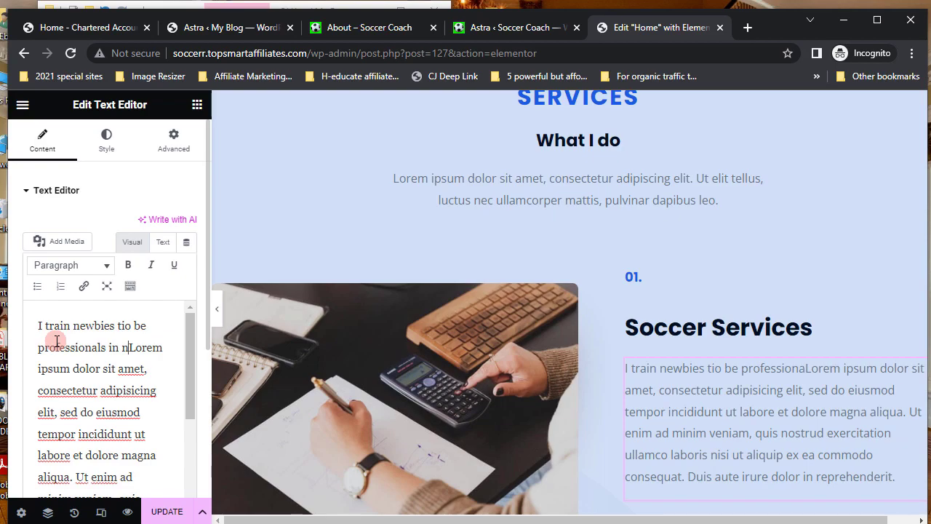
{"action": "type", "text": "e."}
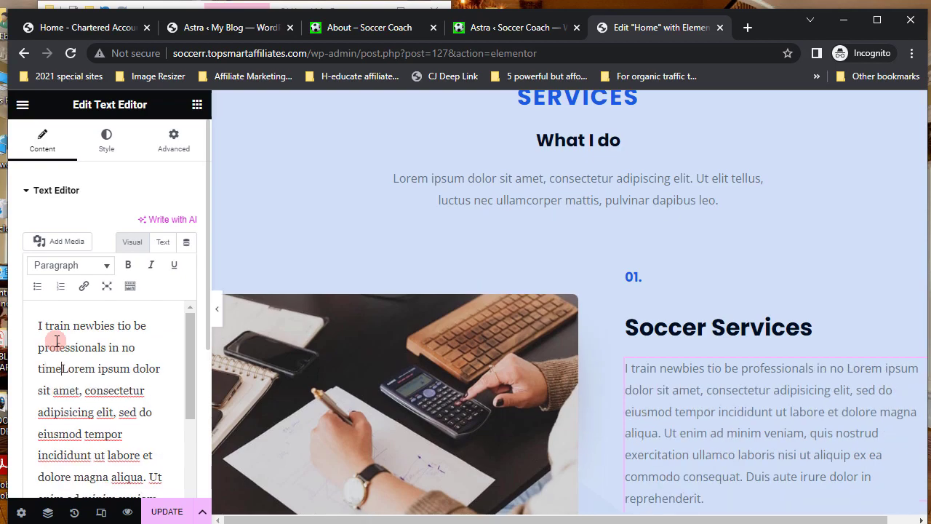
{"action": "key", "text": "Return"}
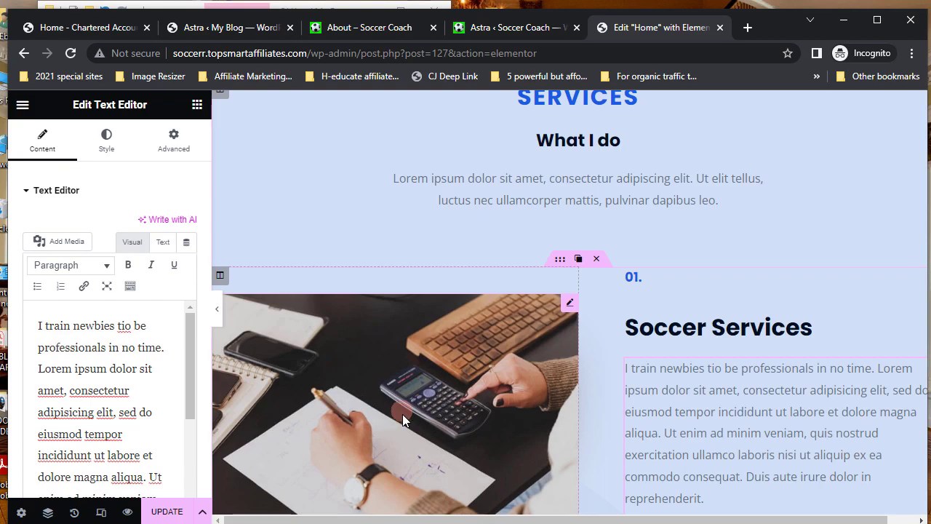
{"action": "scroll", "coordinate": [470, 421], "scroll_direction": "down", "scroll_amount": 1}
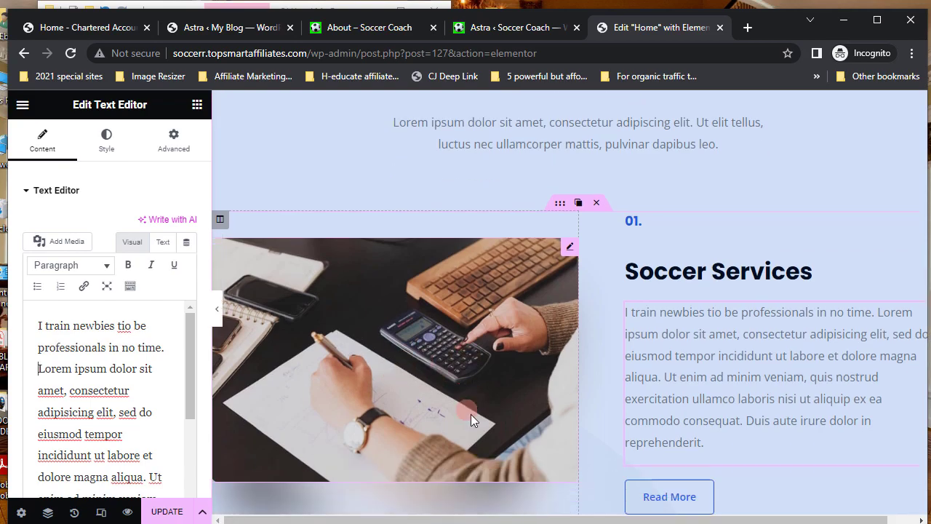
{"action": "left_click", "coordinate": [450, 351]}
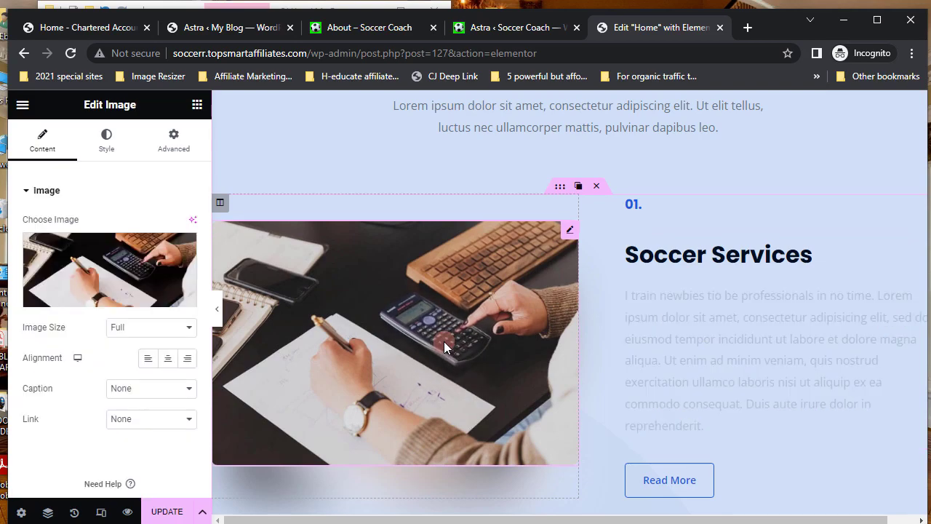
- Open the image widget's Insert Media library and bring the File Explorer window forward
{"action": "left_click", "coordinate": [106, 266]}
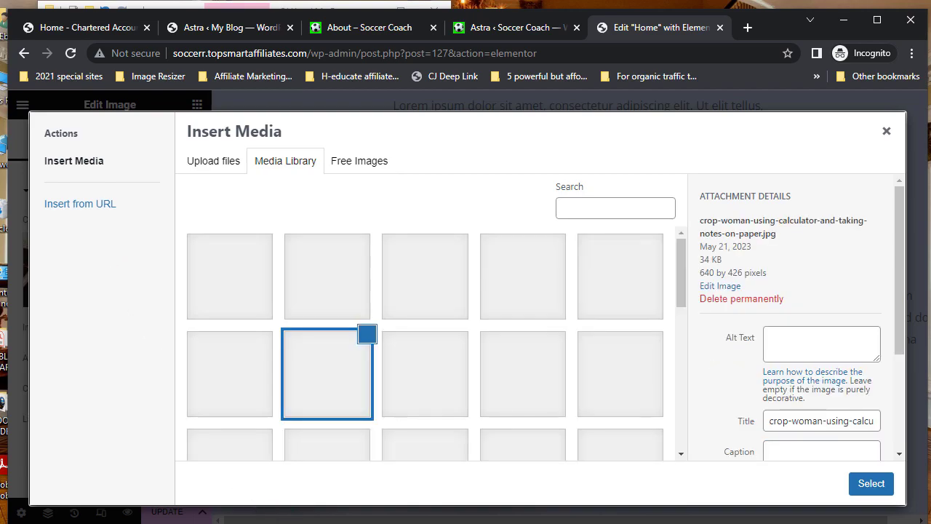
{"action": "mouse_move", "coordinate": [240, 517]}
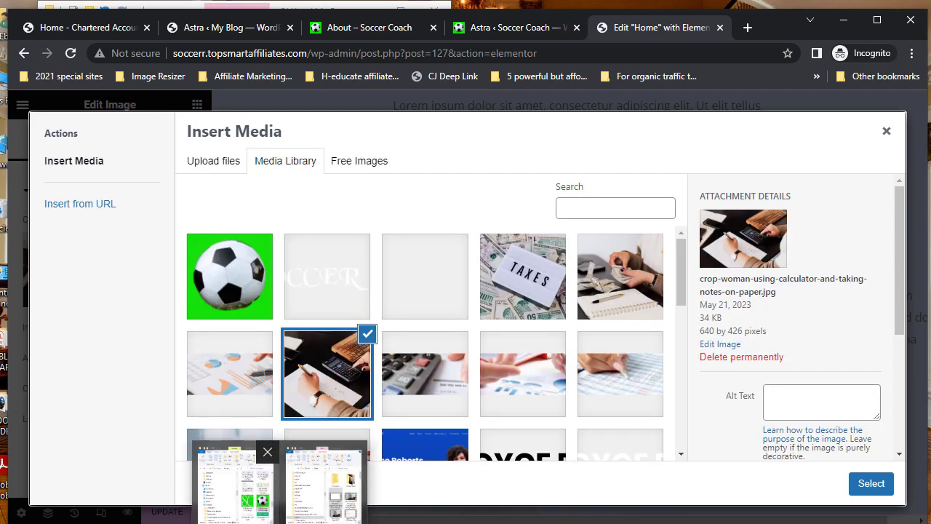
{"action": "left_click", "coordinate": [232, 480]}
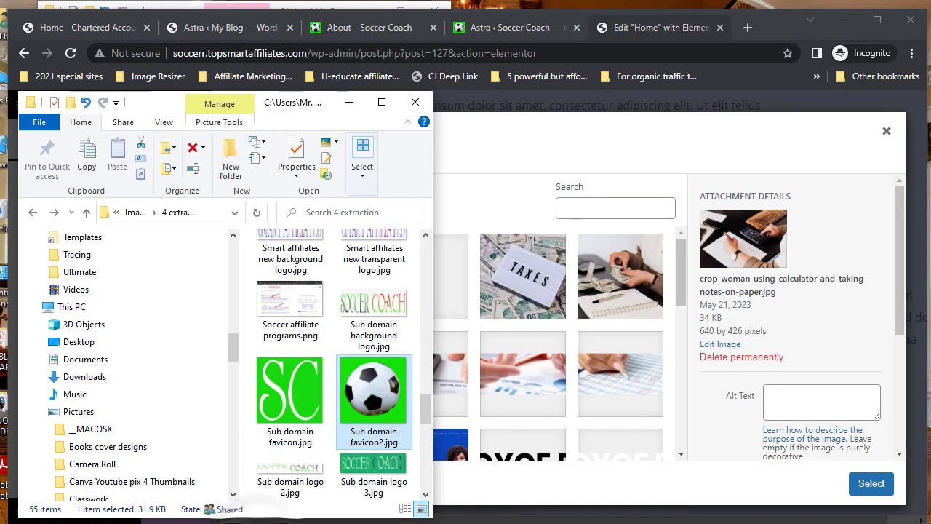
- Open the GAMES folder inside 4 extraction and select SOCCER.jpg
{"action": "left_click", "coordinate": [381, 102]}
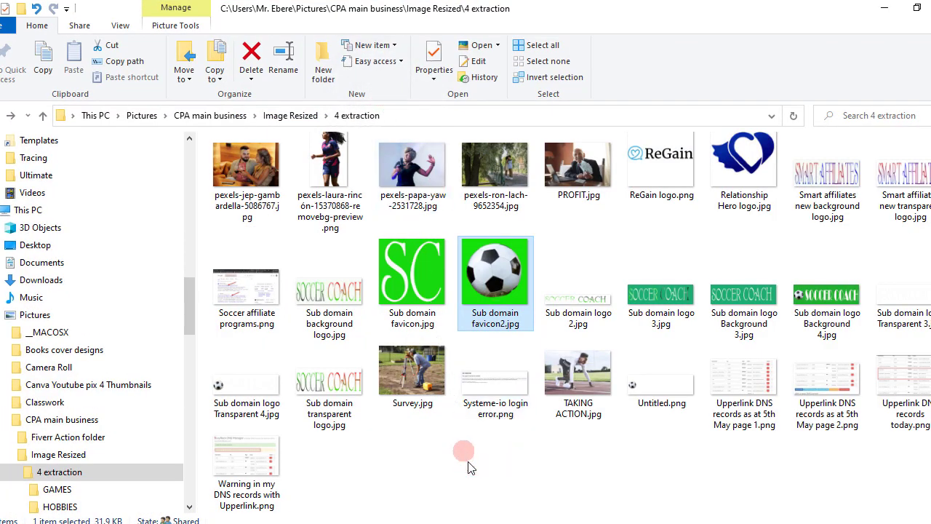
{"action": "scroll", "coordinate": [469, 467], "scroll_direction": "up", "scroll_amount": 2}
{"action": "scroll", "coordinate": [469, 467], "scroll_direction": "up", "scroll_amount": 4}
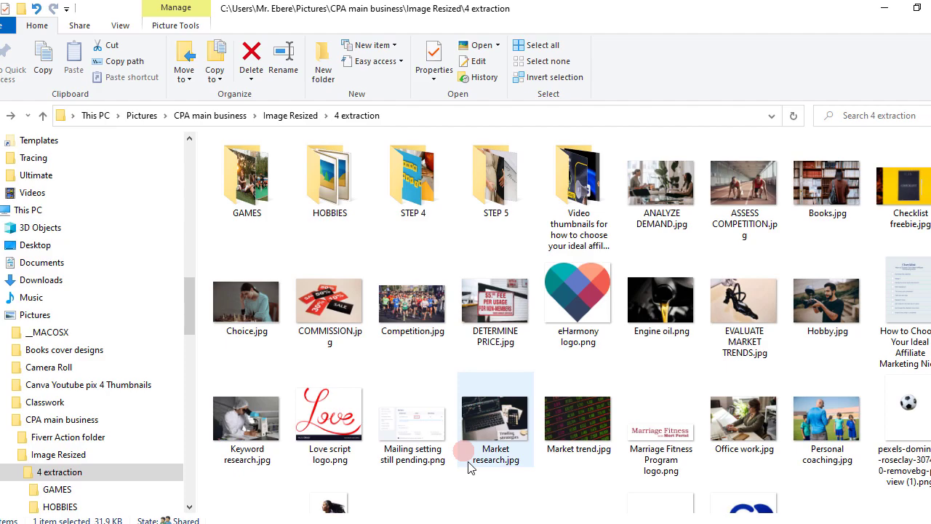
{"action": "scroll", "coordinate": [469, 466], "scroll_direction": "down", "scroll_amount": 3}
{"action": "scroll", "coordinate": [469, 465], "scroll_direction": "down", "scroll_amount": 3}
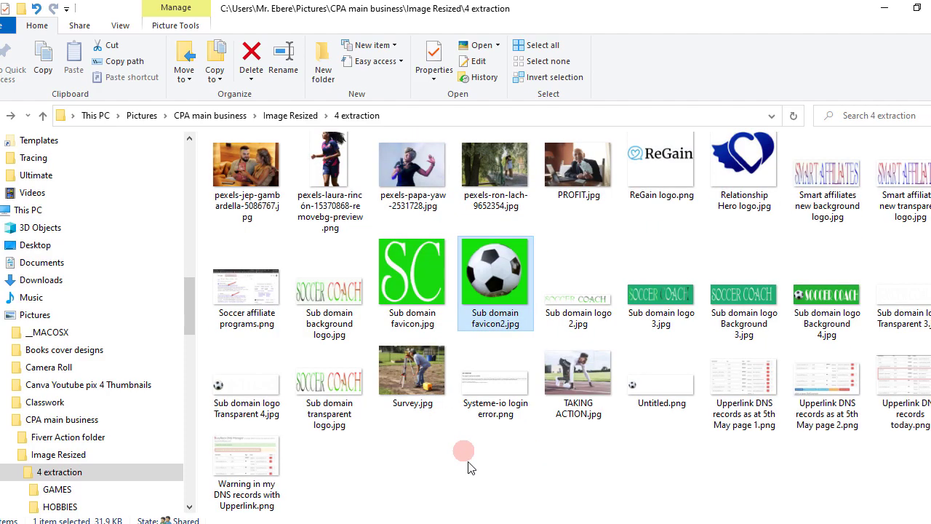
{"action": "scroll", "coordinate": [469, 467], "scroll_direction": "up", "scroll_amount": 6}
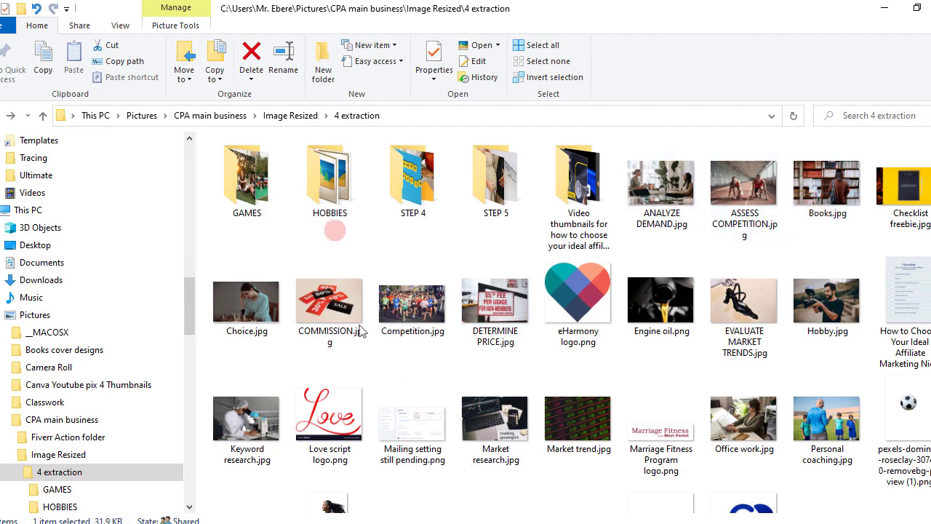
{"action": "double_click", "coordinate": [251, 188]}
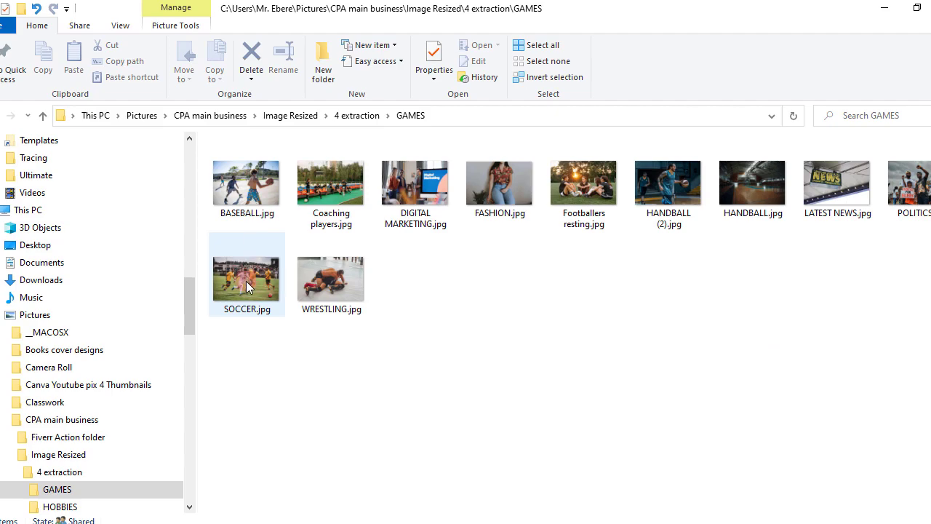
{"action": "left_click", "coordinate": [248, 283]}
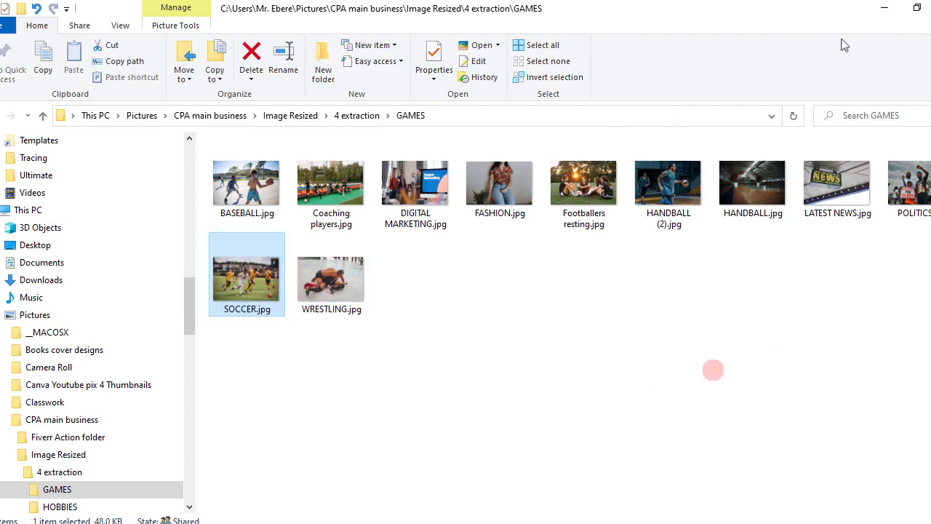
{"action": "left_click", "coordinate": [918, 11]}
{"action": "scroll", "coordinate": [295, 444], "scroll_direction": "down", "scroll_amount": 3}
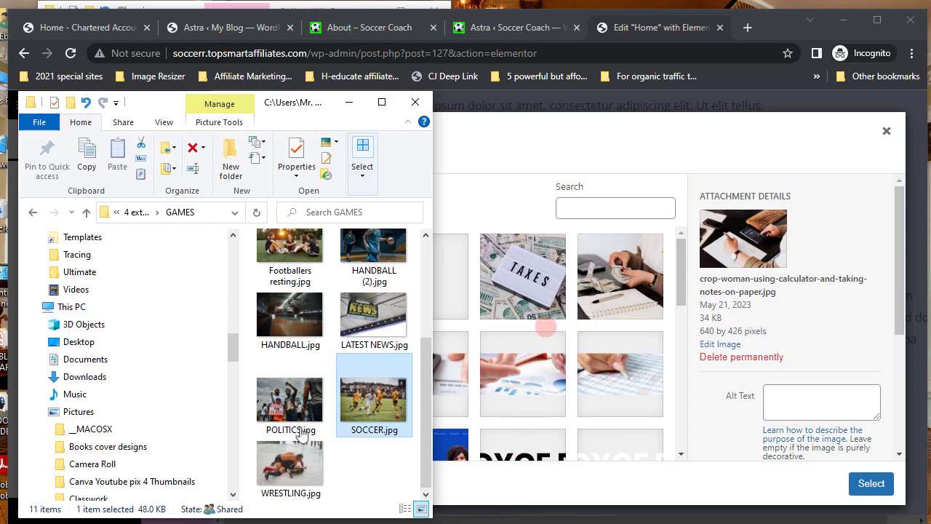
- Drag SOCCER.jpg from the GAMES folder into the Insert Media Upload files area
{"action": "left_click", "coordinate": [524, 139]}
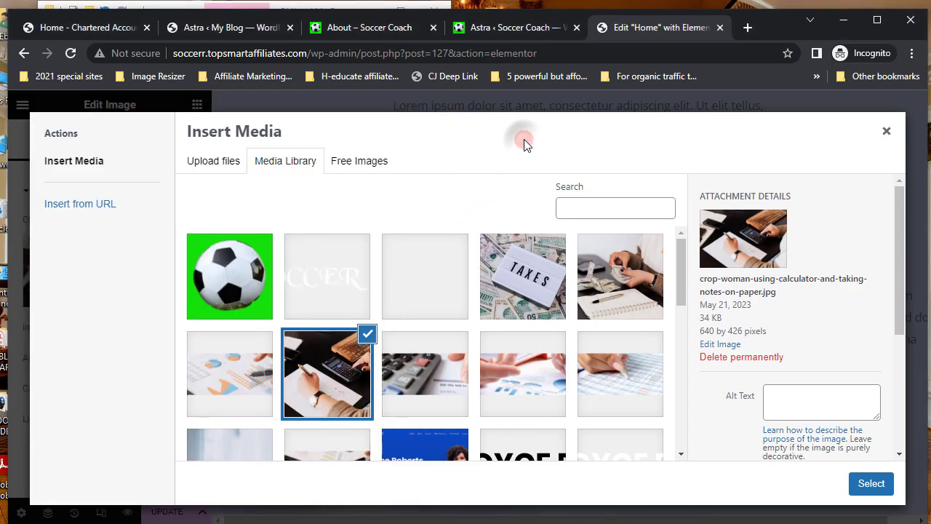
{"action": "left_click", "coordinate": [210, 163]}
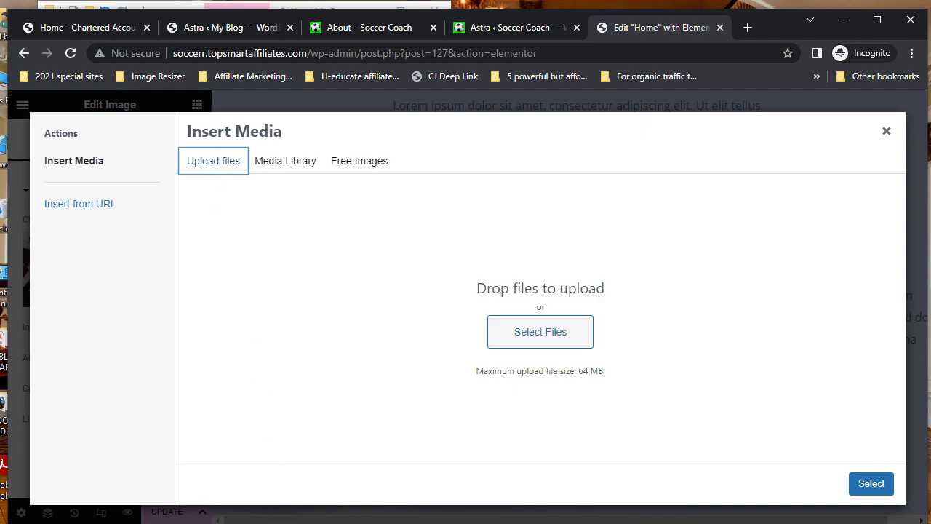
{"action": "left_click", "coordinate": [276, 517]}
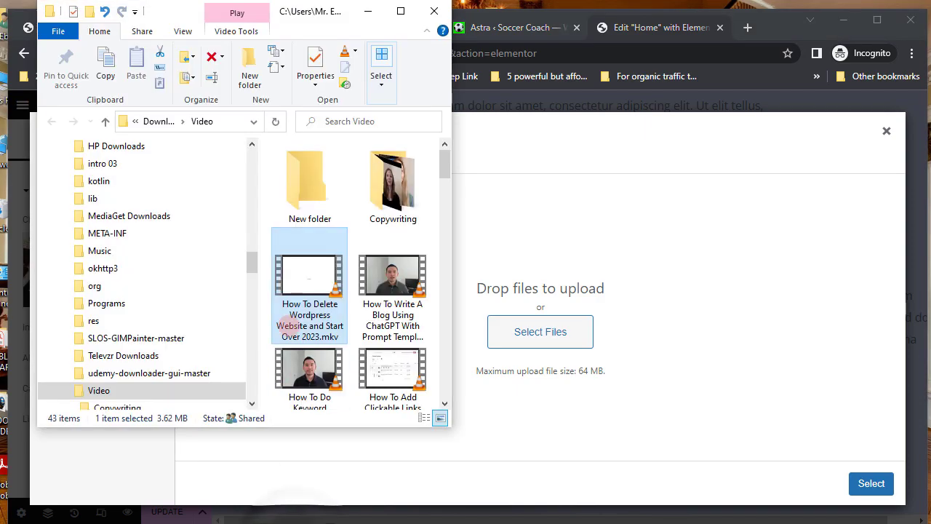
{"action": "left_click", "coordinate": [269, 513]}
{"action": "left_click", "coordinate": [354, 426]}
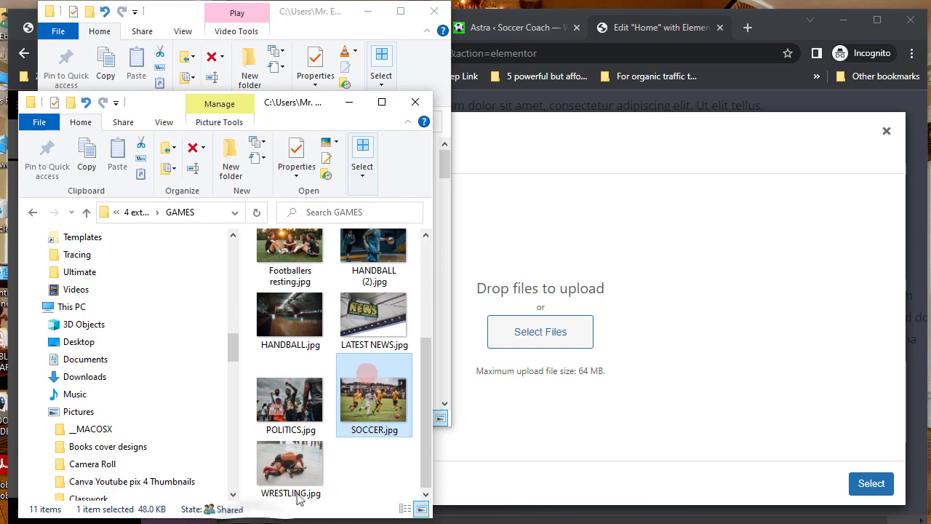
{"action": "left_click_drag", "start_coordinate": [368, 407], "coordinate": [536, 339]}
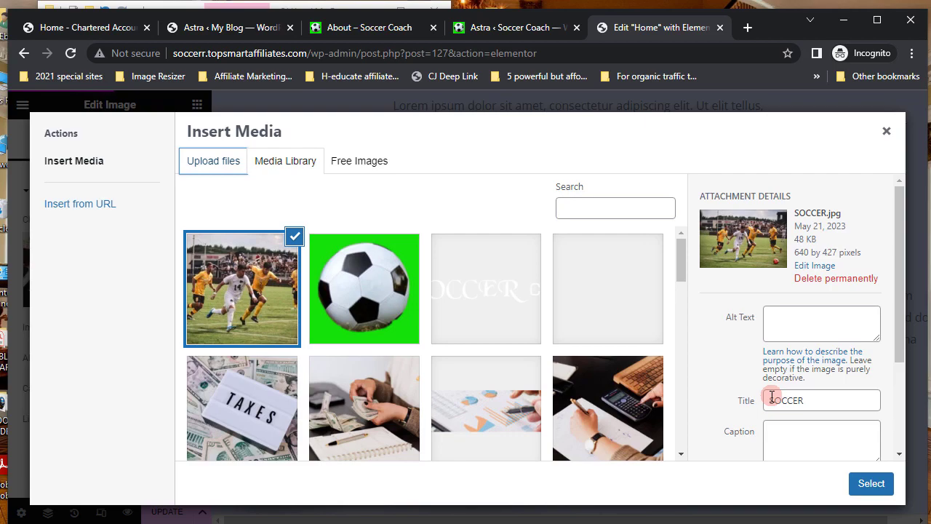
{"action": "left_click_drag", "start_coordinate": [772, 396], "coordinate": [824, 396]}
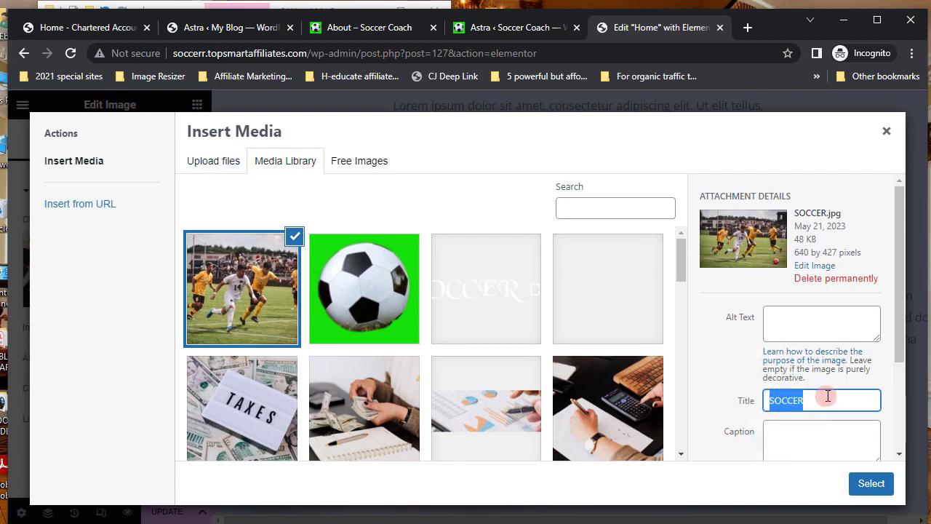
- Title the soccer photo soccer.topsmartaffiliates, paste the About page URL as alt text, and insert it
{"action": "type", "text": "soccer.topsmartaffili"}
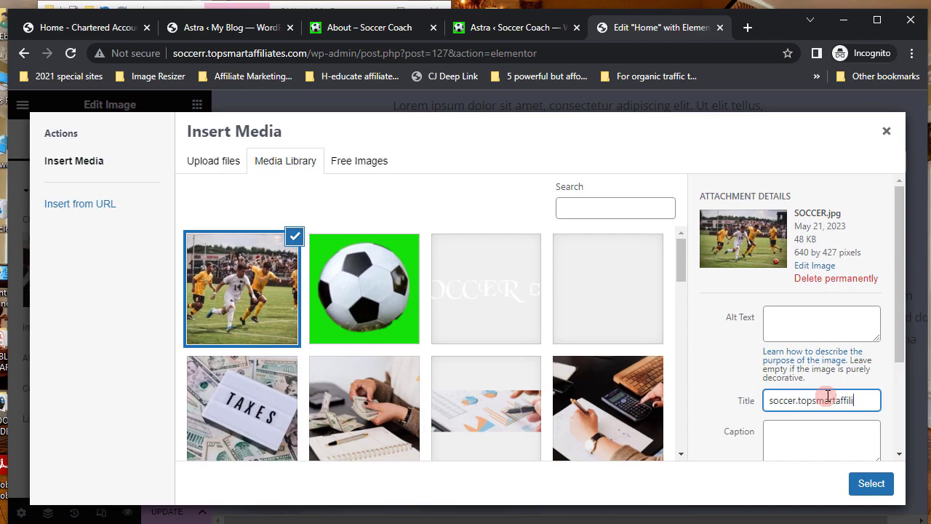
{"action": "type", "text": "c"}
{"action": "key", "text": "BackSpace"}
{"action": "key", "text": "shift+Left"}
{"action": "key", "text": "shift+Left"}
{"action": "key", "text": "shift+Left"}
{"action": "key", "text": "shift+Left"}
{"action": "key", "text": "shift+Left"}
{"action": "key", "text": "shift+Left"}
{"action": "key", "text": "shift+Left"}
{"action": "key", "text": "shift+Left"}
{"action": "key", "text": "shift+Left"}
{"action": "key", "text": "shift+Left"}
{"action": "key", "text": "shift+Left"}
{"action": "key", "text": "shift+Left"}
{"action": "key", "text": "shift+Left"}
{"action": "key", "text": "shift+Left"}
{"action": "key", "text": "shift+Left"}
{"action": "key", "text": "shift+Left"}
{"action": "key", "text": "shift+Left"}
{"action": "key", "text": "shift+Left"}
{"action": "key", "text": "shift+Left"}
{"action": "key", "text": "Left"}
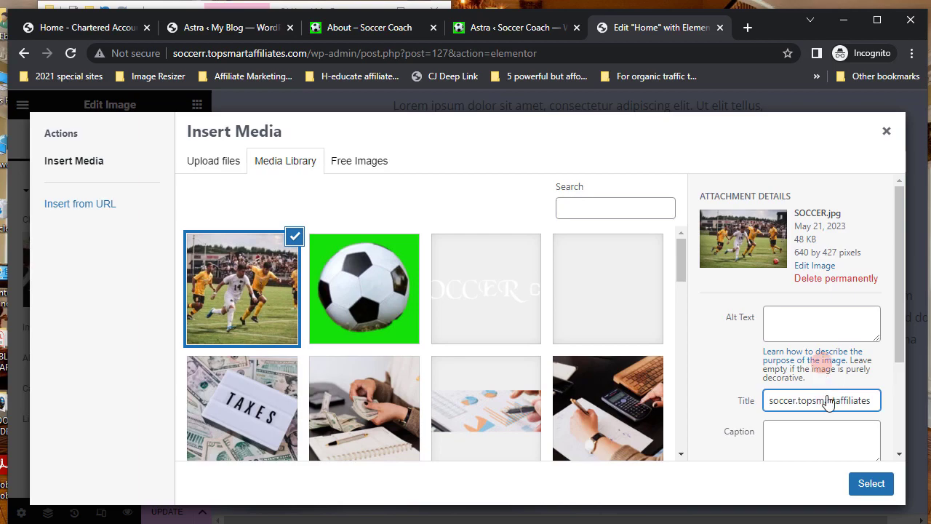
{"action": "left_click", "coordinate": [774, 320]}
{"action": "right_click", "coordinate": [775, 318]}
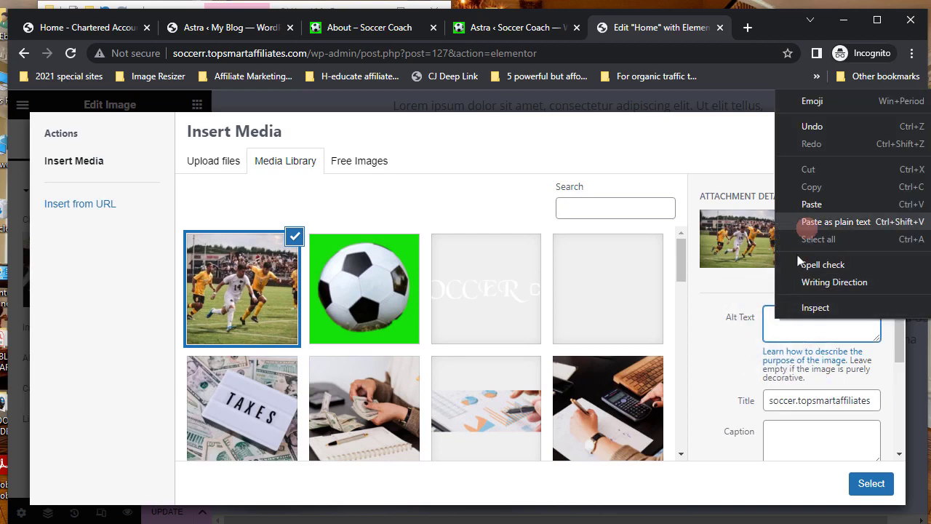
{"action": "left_click", "coordinate": [813, 206]}
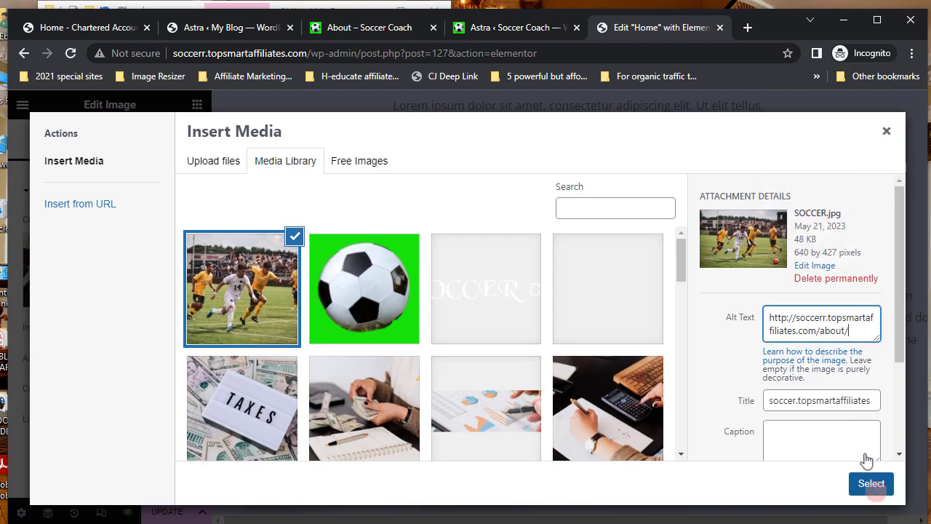
{"action": "left_click", "coordinate": [871, 484]}
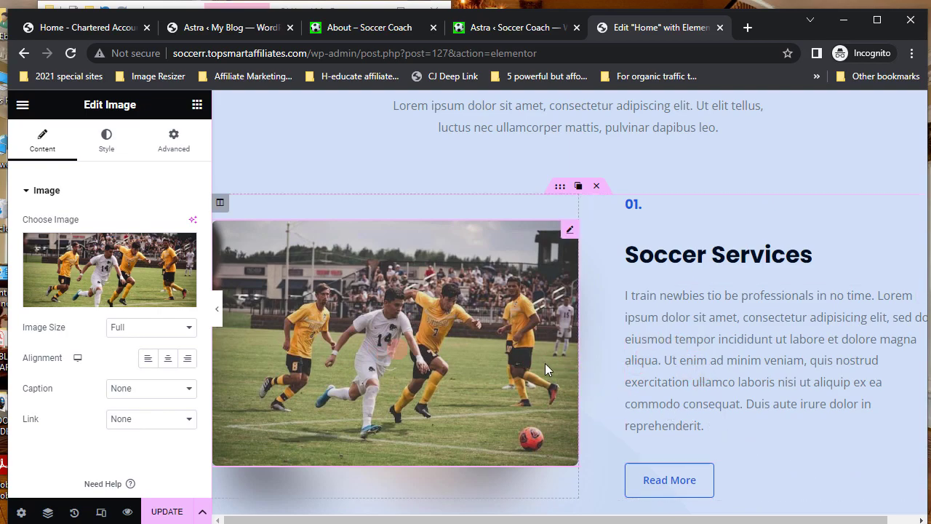
- Change the section 02 heading from Tax Services to Personal Training
{"action": "scroll", "coordinate": [544, 363], "scroll_direction": "down", "scroll_amount": 5}
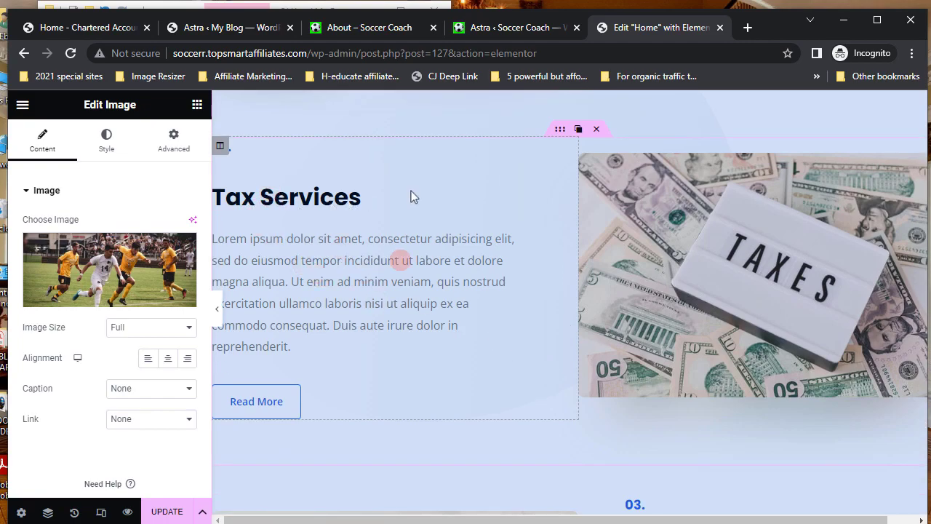
{"action": "left_click", "coordinate": [509, 178]}
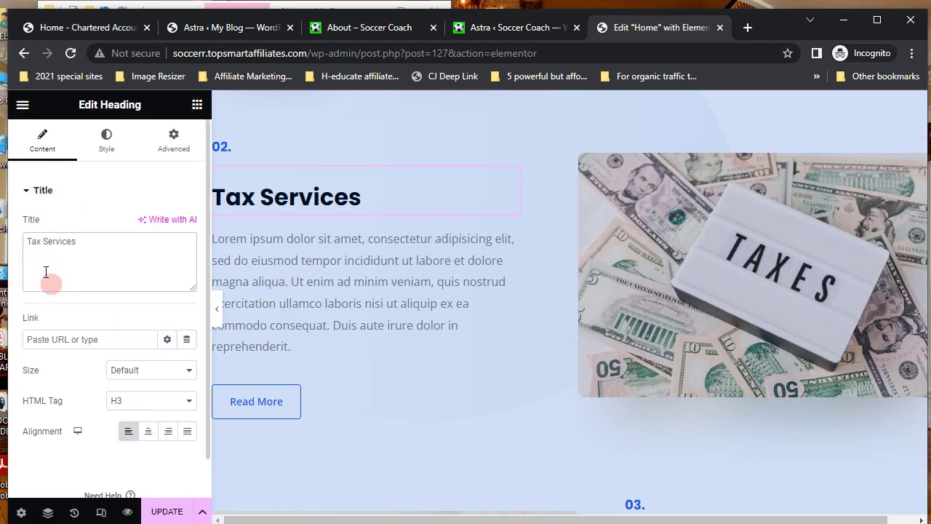
{"action": "key", "text": "BackSpace"}
{"action": "key", "text": "BackSpace"}
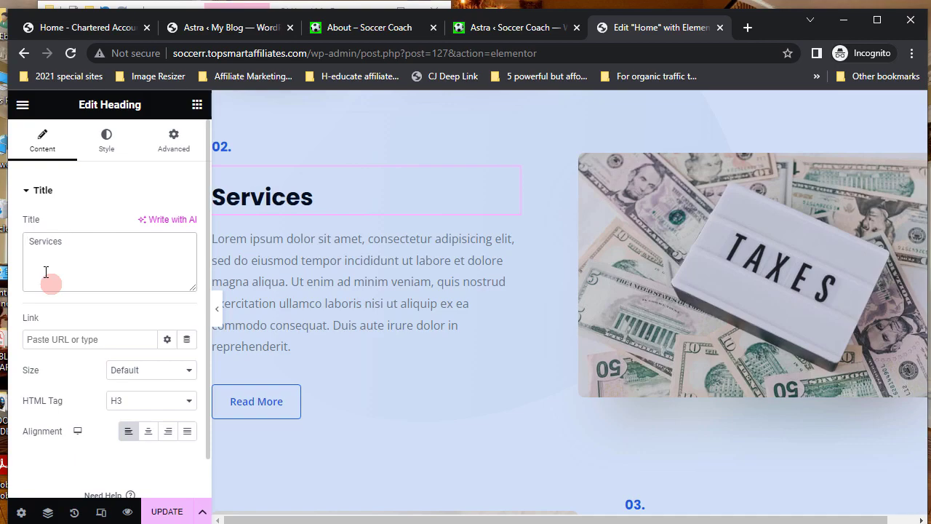
{"action": "type", "text": "Perso"}
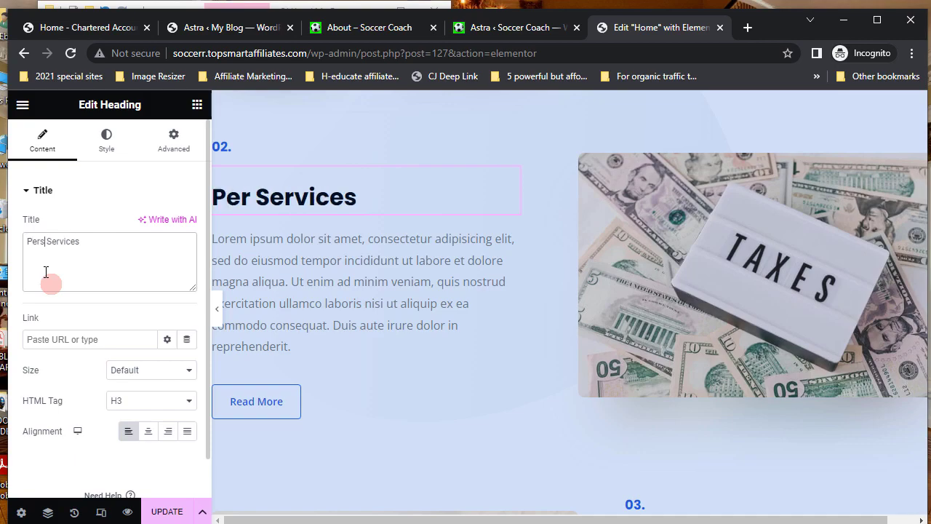
{"action": "type", "text": "nal"}
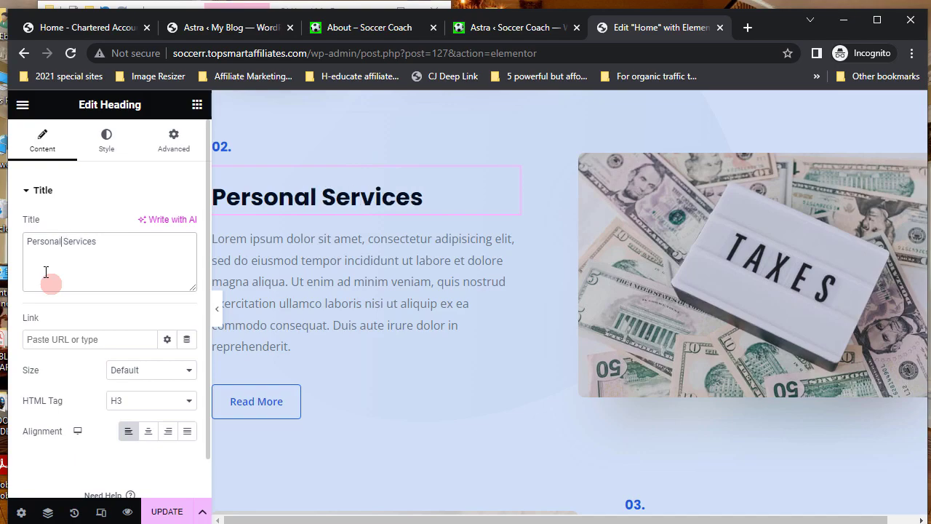
{"action": "type", "text": " Trai"}
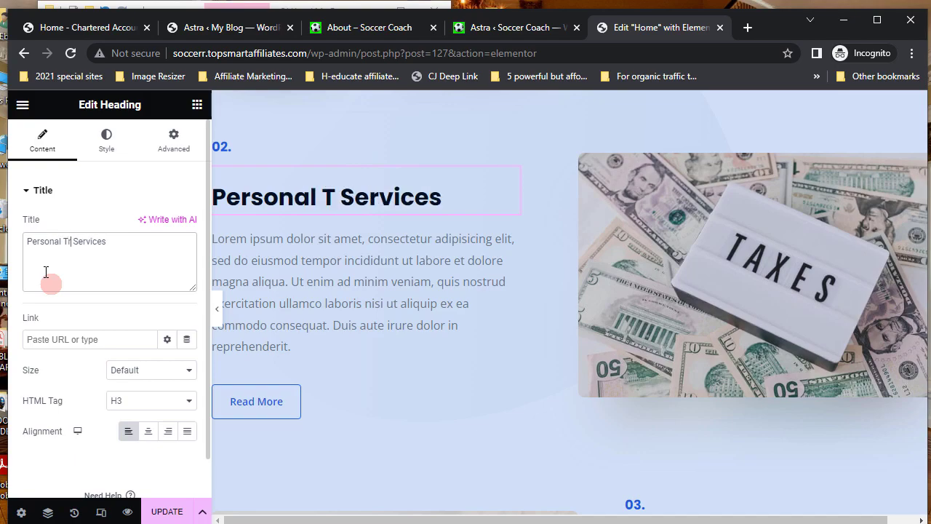
{"action": "type", "text": "ning"}
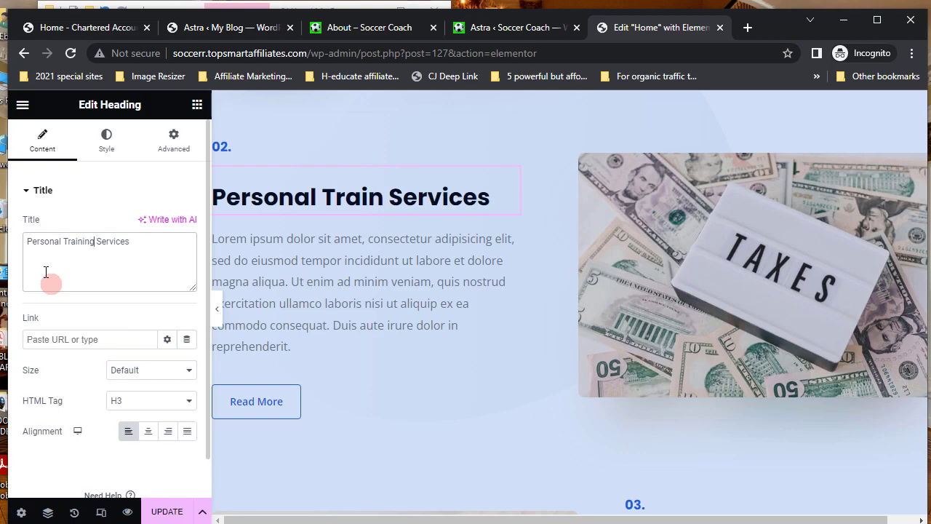
{"action": "key", "text": "Delete"}
{"action": "key", "text": "Delete"}
{"action": "key", "text": "Delete"}
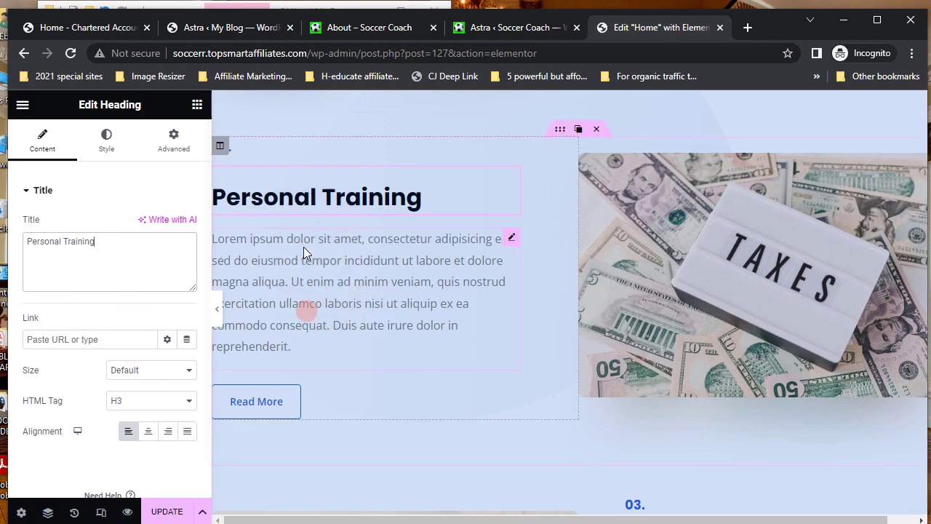
- Select the TAXES image and open its media library on the Upload files view
{"action": "left_click", "coordinate": [756, 280]}
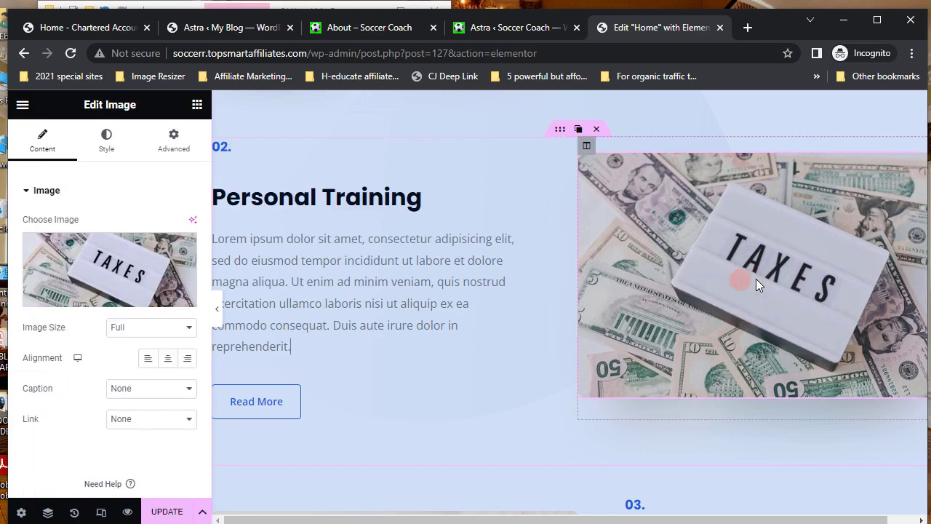
{"action": "left_click", "coordinate": [86, 269]}
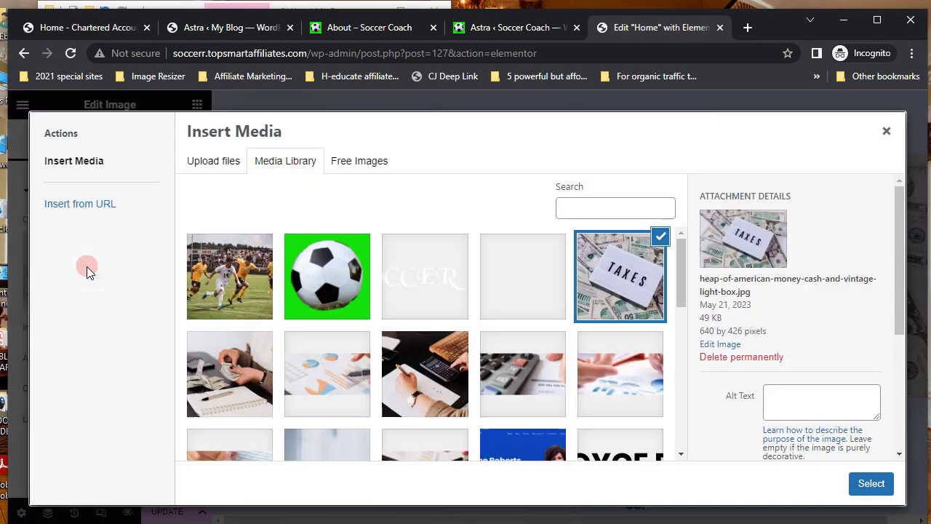
{"action": "left_click", "coordinate": [208, 161]}
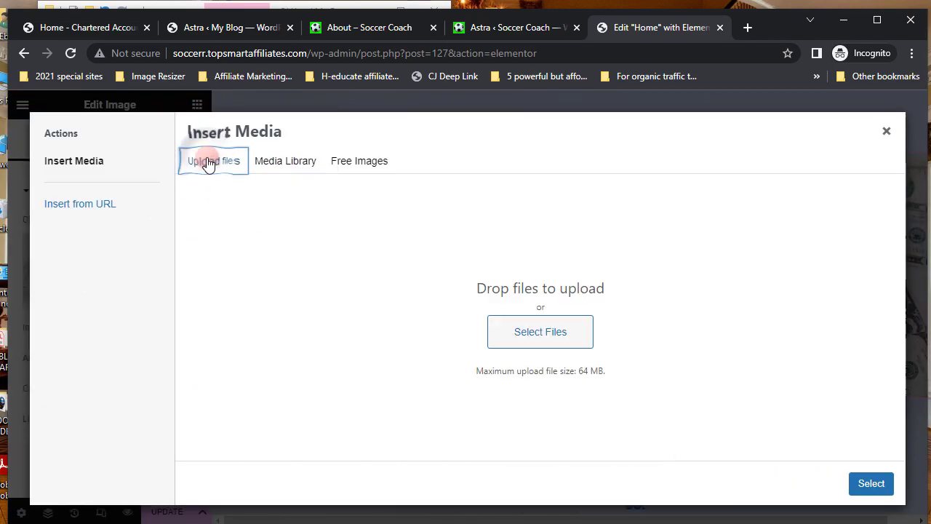
- Find Personal coaching.jpg in the 4 extraction folder and drag it into the upload area
{"action": "key", "text": "alt+Tab"}
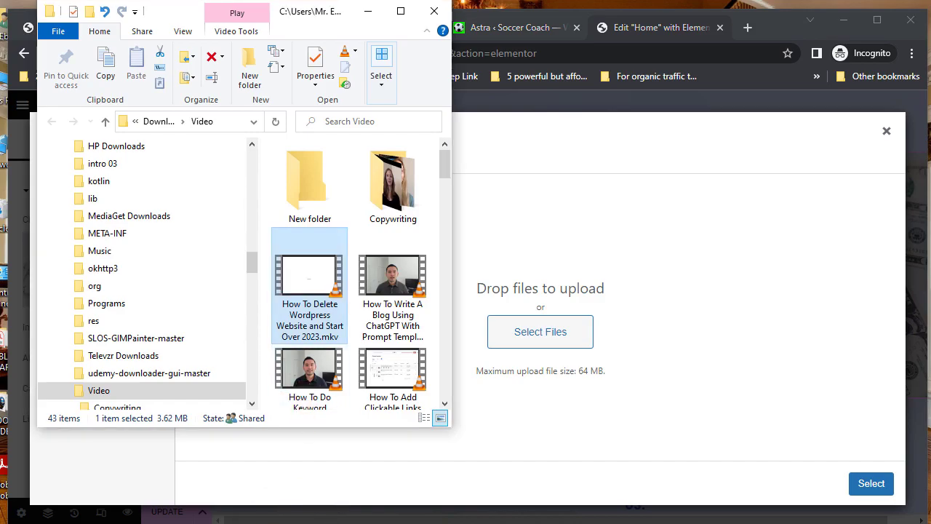
{"action": "key", "text": "alt+Tab"}
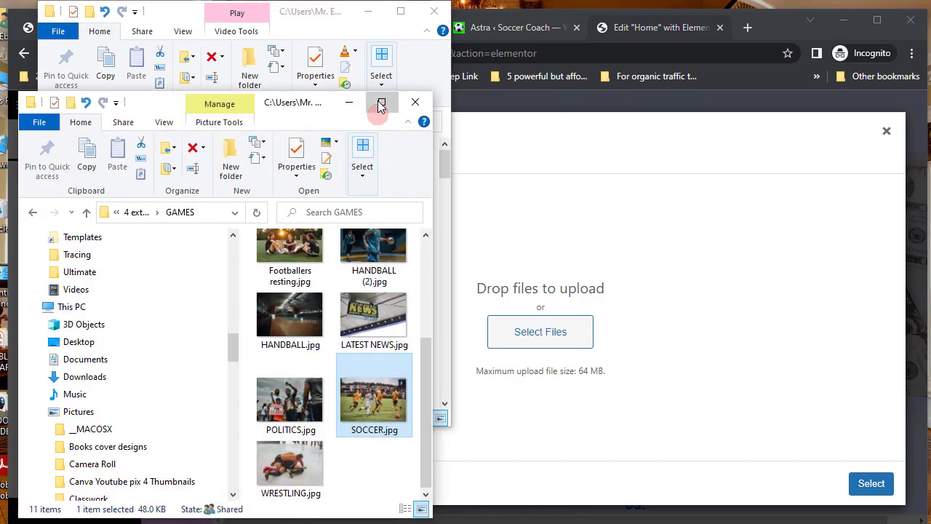
{"action": "left_click", "coordinate": [381, 107]}
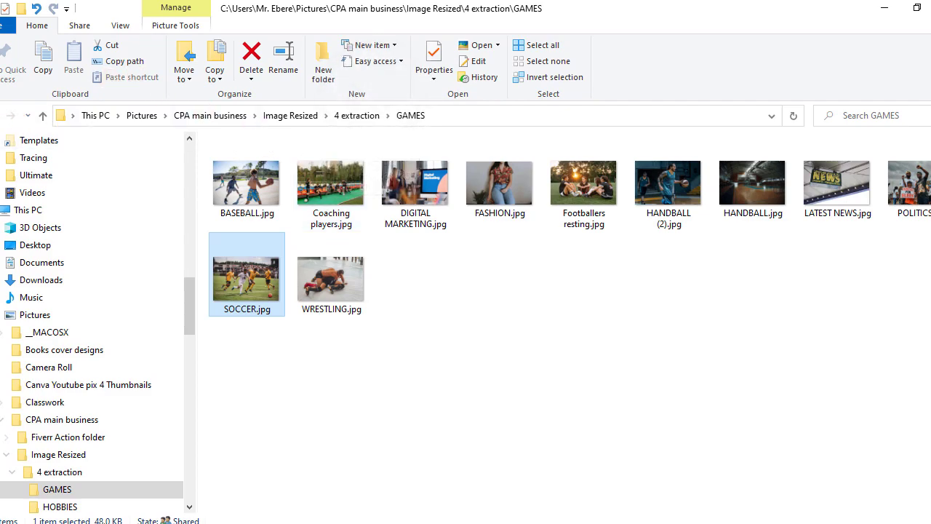
{"action": "key", "text": "alt+Left"}
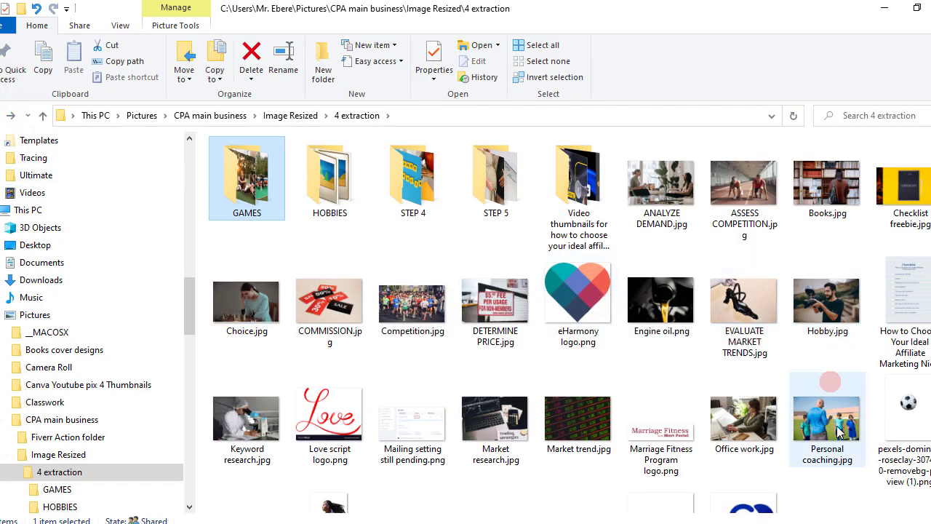
{"action": "left_click", "coordinate": [838, 432]}
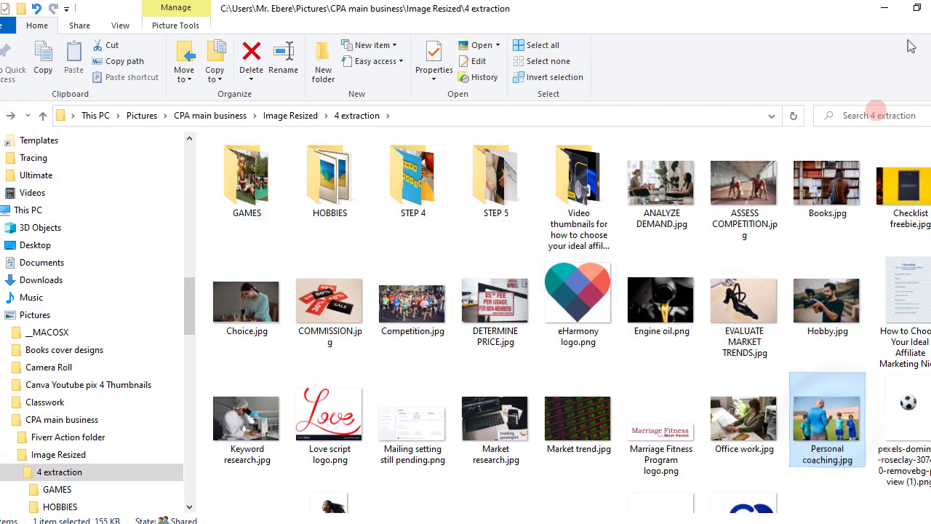
{"action": "left_click", "coordinate": [916, 9]}
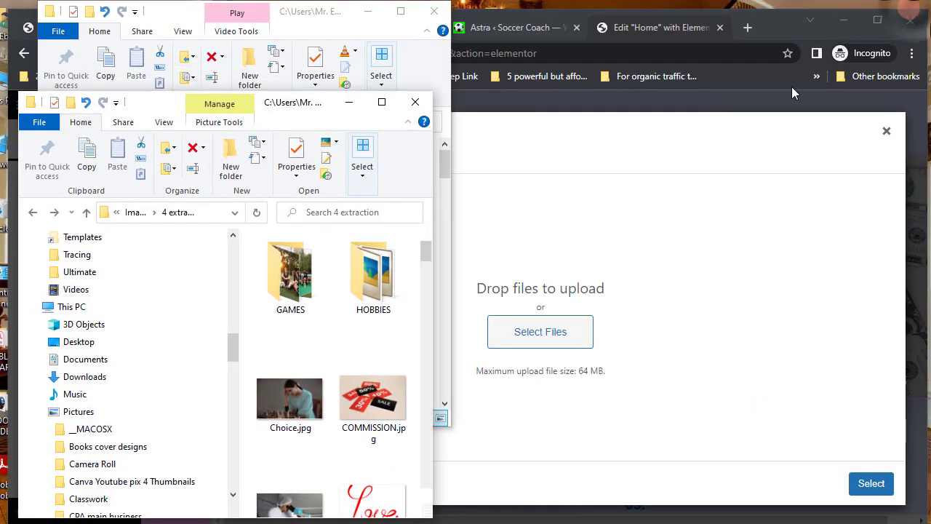
{"action": "scroll", "coordinate": [366, 375], "scroll_direction": "down", "scroll_amount": 2}
{"action": "scroll", "coordinate": [366, 375], "scroll_direction": "down", "scroll_amount": 3}
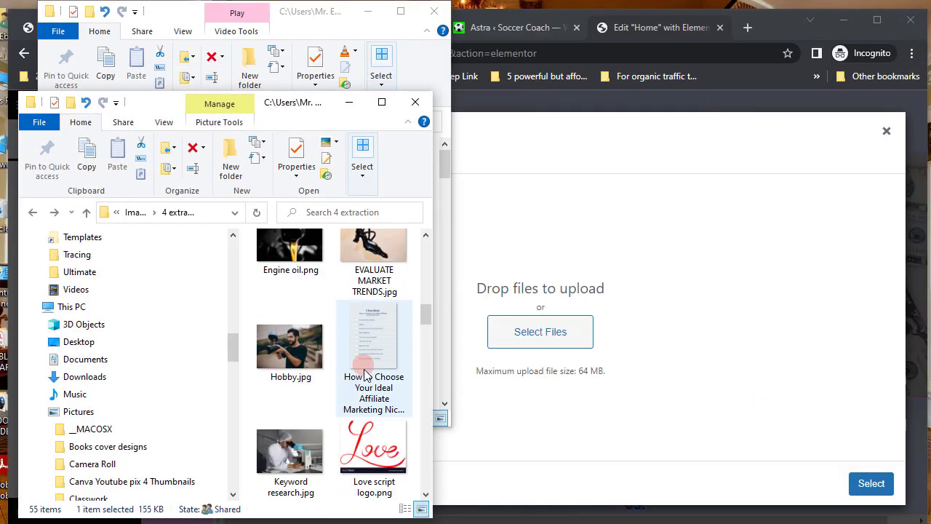
{"action": "scroll", "coordinate": [366, 375], "scroll_direction": "down", "scroll_amount": 3}
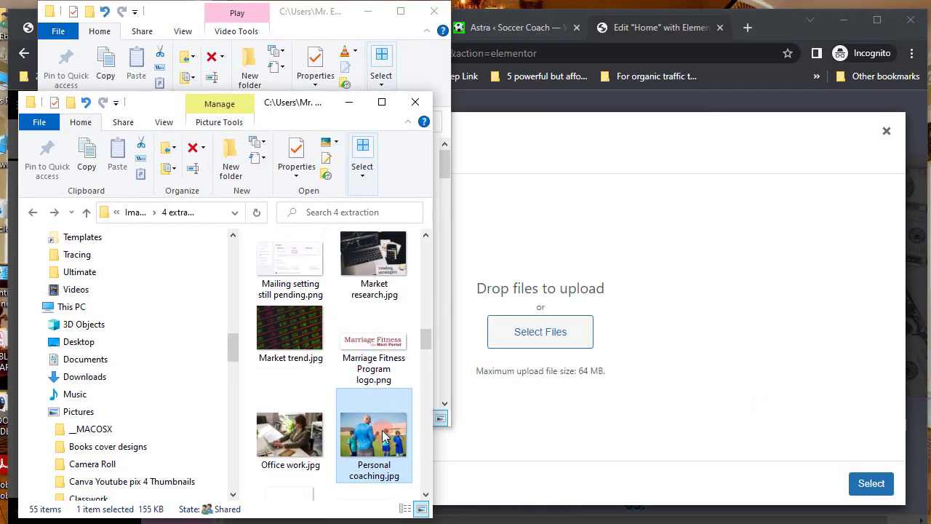
{"action": "left_click_drag", "start_coordinate": [387, 434], "coordinate": [532, 343]}
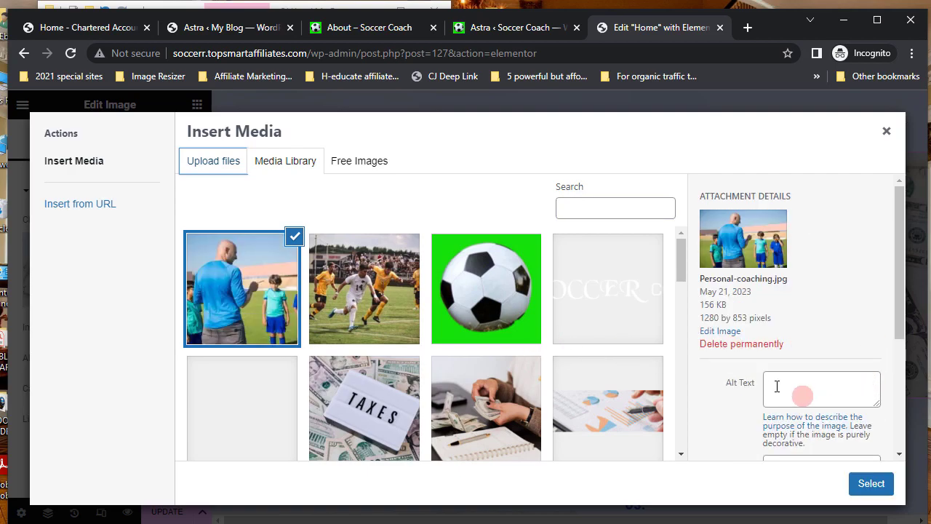
- Paste the copied URL into the coaching photo's title and alt text, then insert it
{"action": "scroll", "coordinate": [777, 384], "scroll_direction": "down", "scroll_amount": 2}
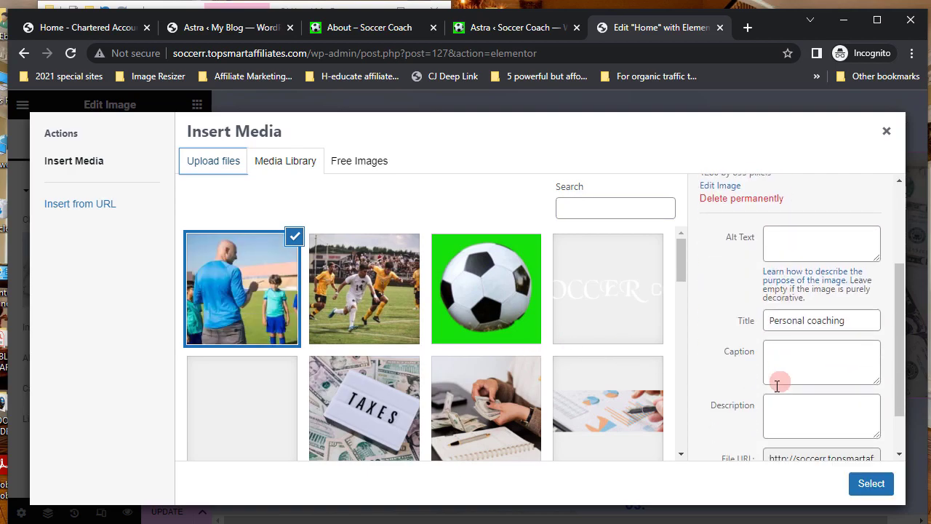
{"action": "left_click_drag", "start_coordinate": [770, 320], "coordinate": [851, 328]}
{"action": "right_click", "coordinate": [787, 322]}
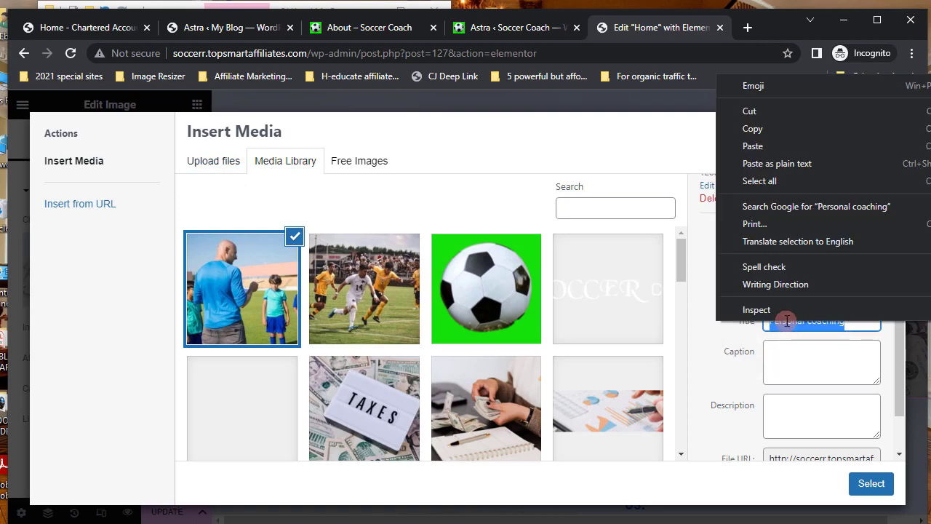
{"action": "left_click", "coordinate": [754, 146]}
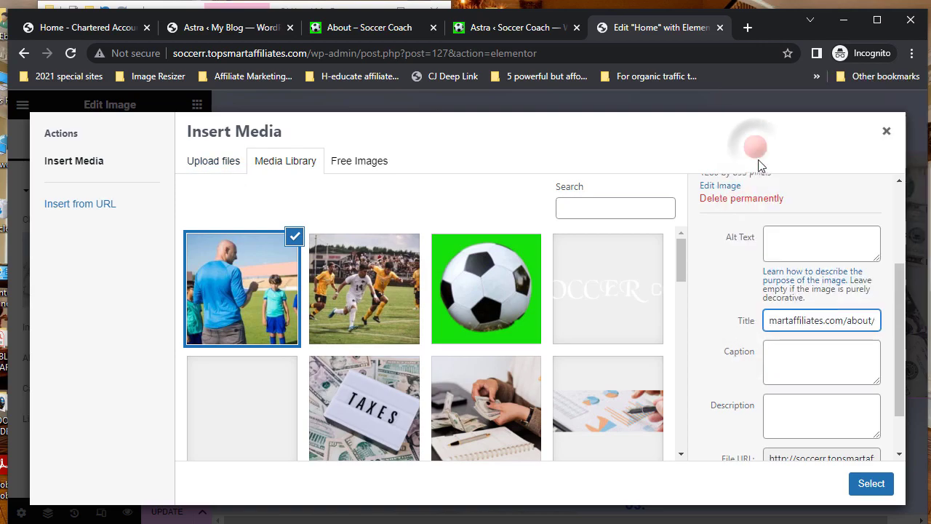
{"action": "right_click", "coordinate": [778, 238]}
{"action": "left_click", "coordinate": [818, 350]}
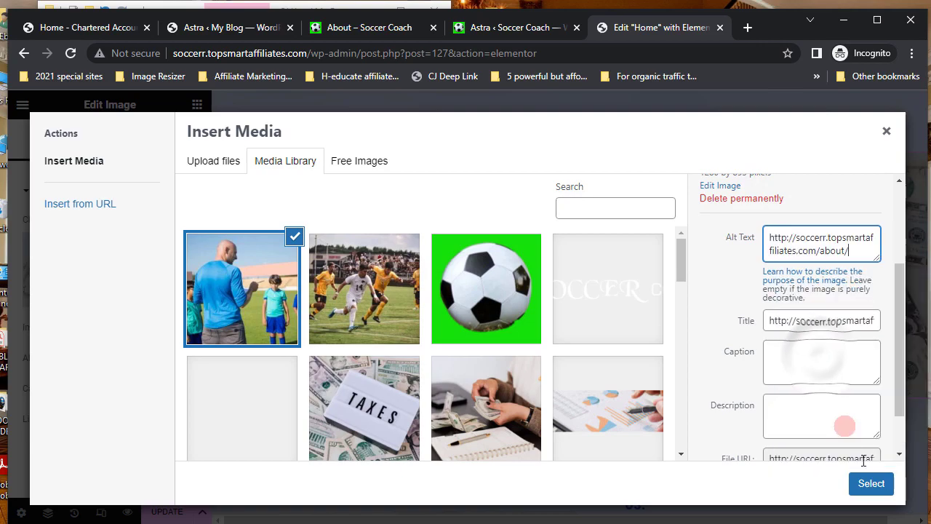
{"action": "left_click", "coordinate": [870, 482]}
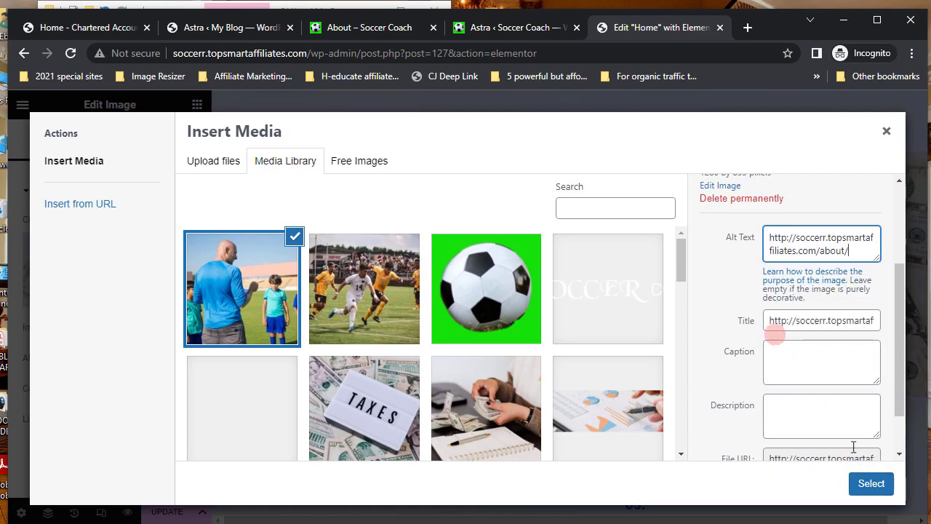
- Change the photo's title and alt text to 'soccer.topsmartaffiliates' and insert it again
{"action": "left_click_drag", "start_coordinate": [768, 320], "coordinate": [907, 325]}
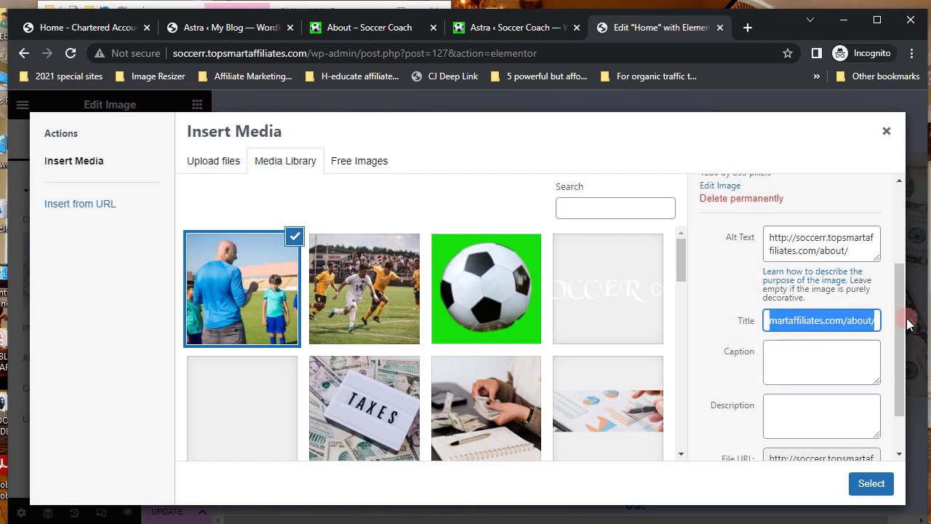
{"action": "type", "text": "s"}
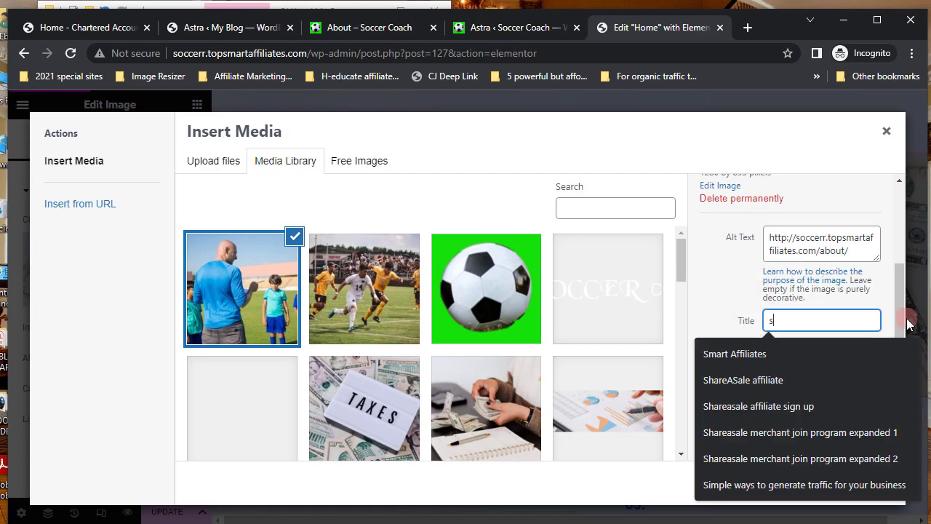
{"action": "type", "text": "occer.topsmartaffiliates"}
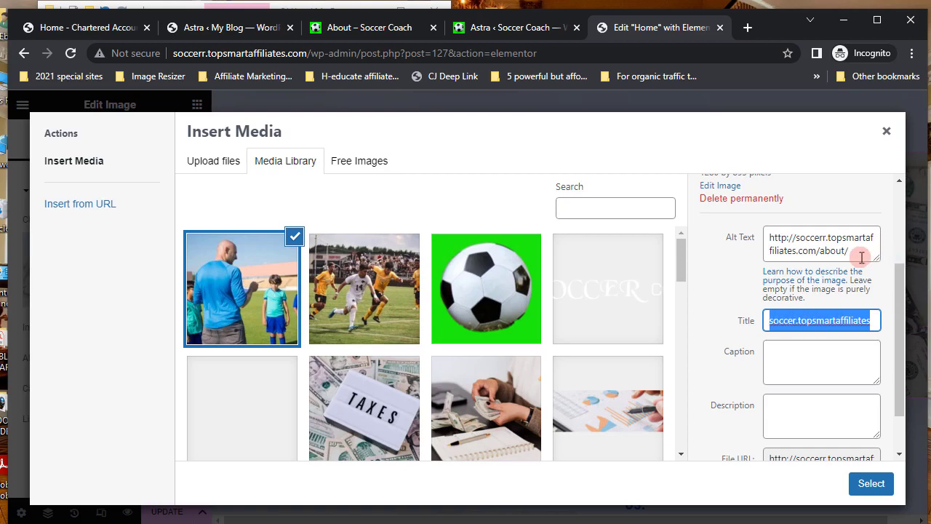
{"action": "left_click_drag", "start_coordinate": [849, 250], "coordinate": [762, 239]}
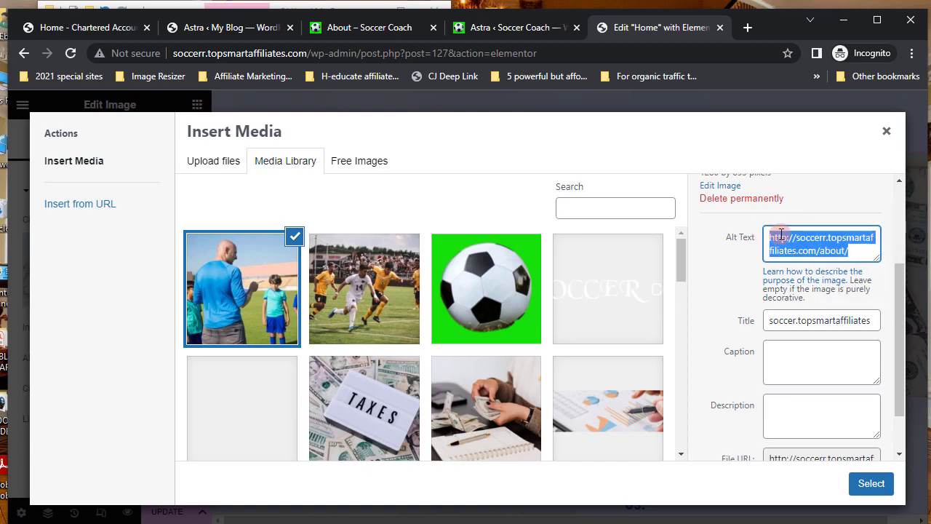
{"action": "right_click", "coordinate": [780, 234]}
{"action": "left_click", "coordinate": [709, 306]}
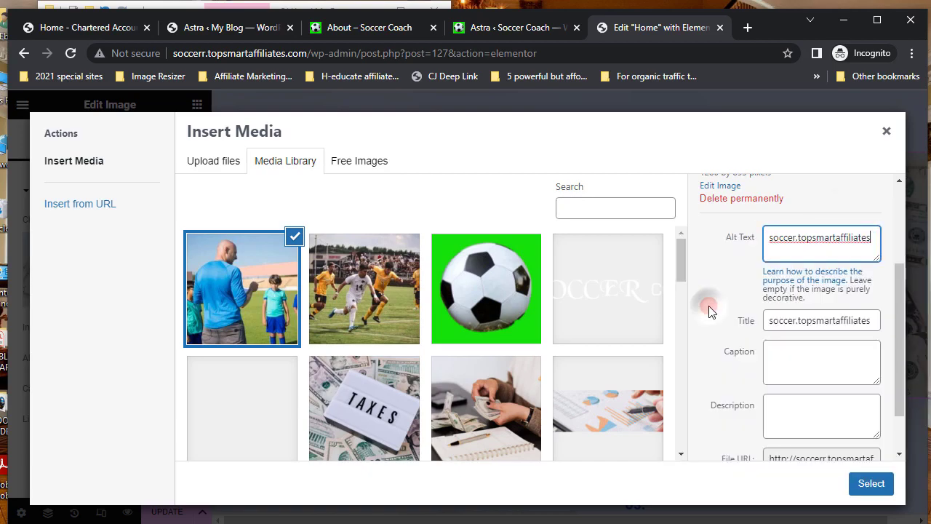
{"action": "left_click", "coordinate": [873, 484]}
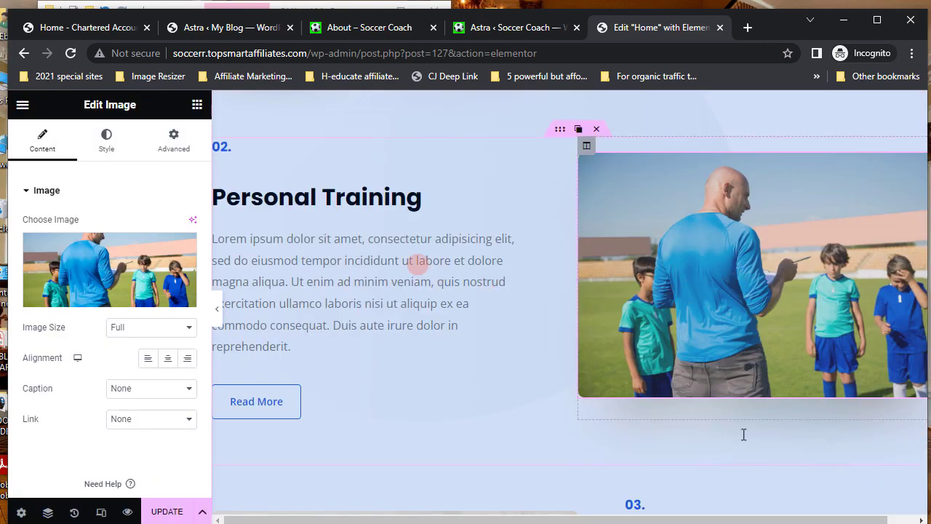
- Scroll to the Why Choose Me section and select its WHY CHOOSE ME heading for inline editing
{"action": "scroll", "coordinate": [519, 354], "scroll_direction": "down", "scroll_amount": 5}
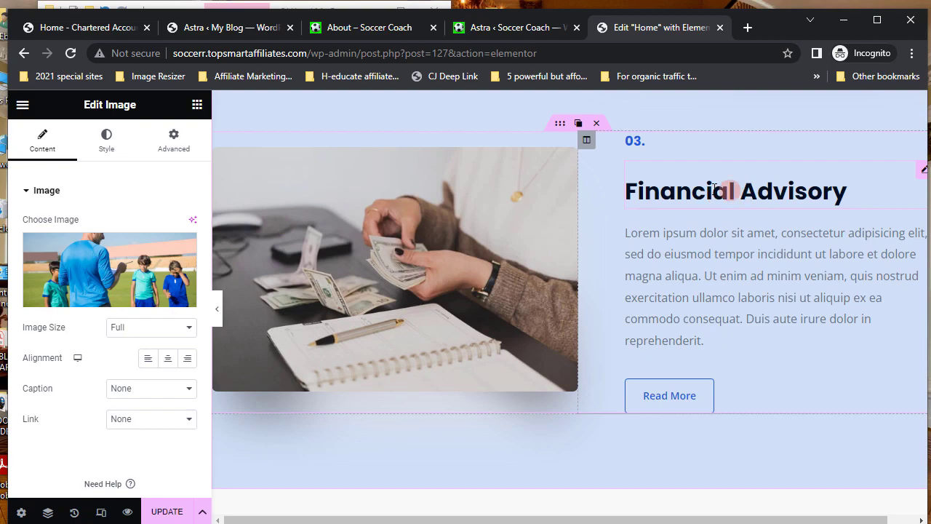
{"action": "scroll", "coordinate": [676, 285], "scroll_direction": "down", "scroll_amount": 5}
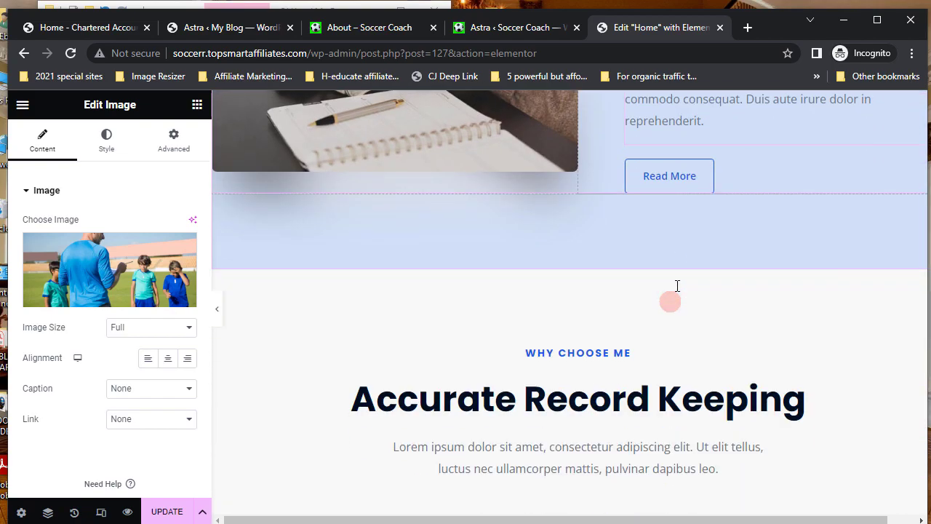
{"action": "scroll", "coordinate": [676, 285], "scroll_direction": "down", "scroll_amount": 1}
{"action": "scroll", "coordinate": [676, 285], "scroll_direction": "up", "scroll_amount": 1}
{"action": "left_click", "coordinate": [620, 211]}
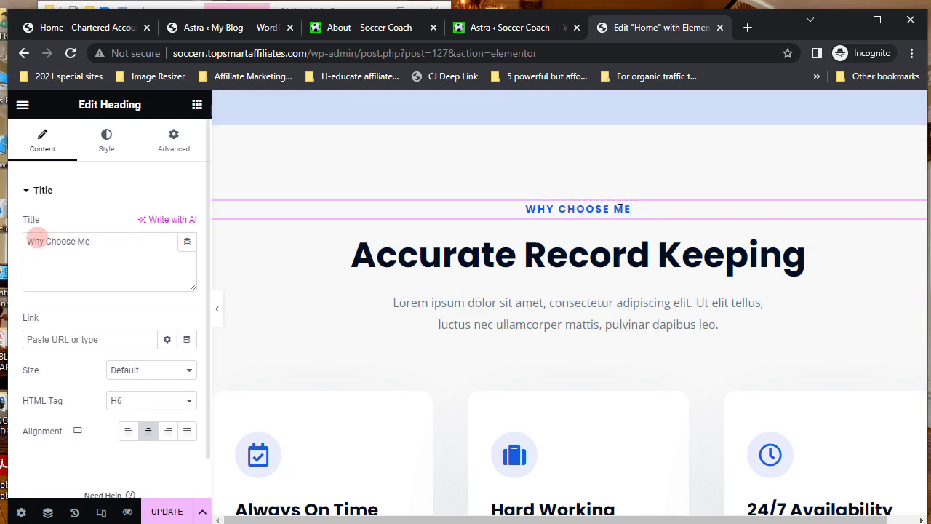
{"action": "left_click", "coordinate": [638, 212]}
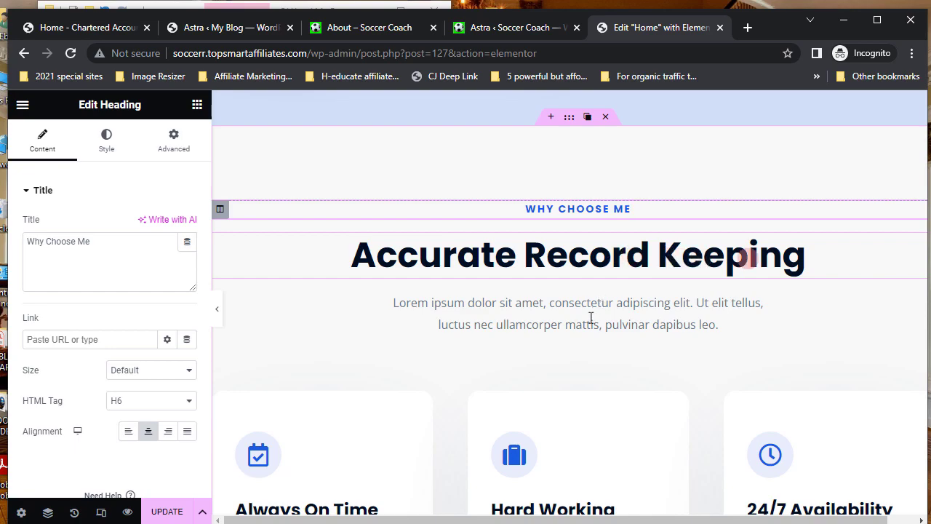
- Open the settings of the Always On Time icon box among the feature cards
{"action": "scroll", "coordinate": [565, 350], "scroll_direction": "down", "scroll_amount": 2}
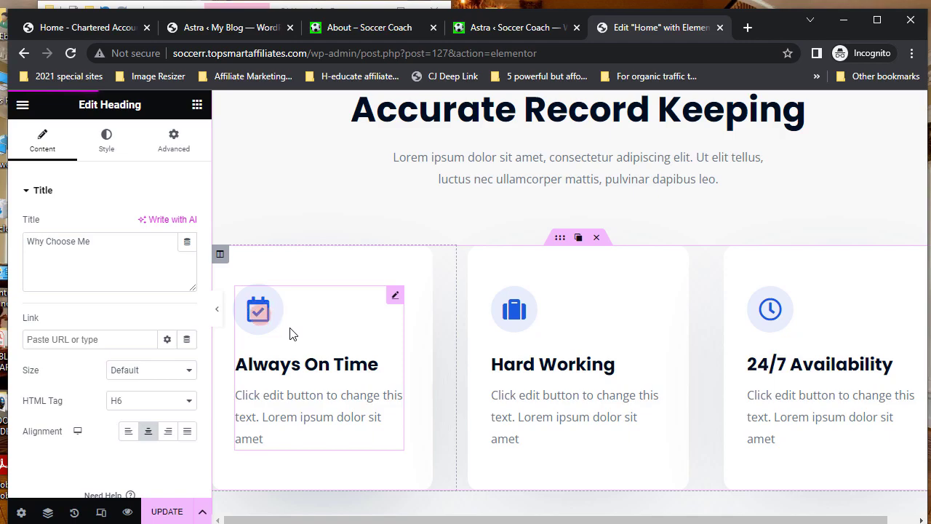
{"action": "left_click", "coordinate": [395, 298]}
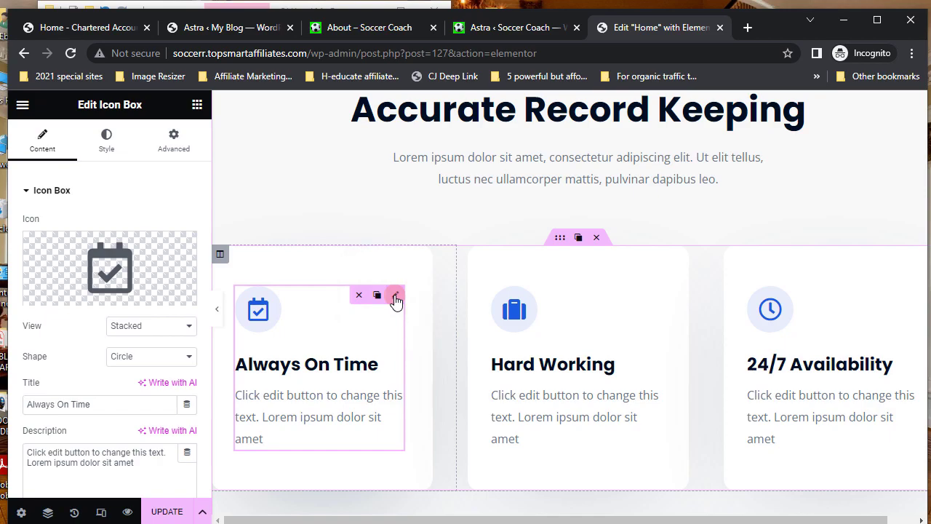
- Replace the Always On Time card's calendar icon with the Clock icon from the Icon Library
{"action": "left_click", "coordinate": [114, 271]}
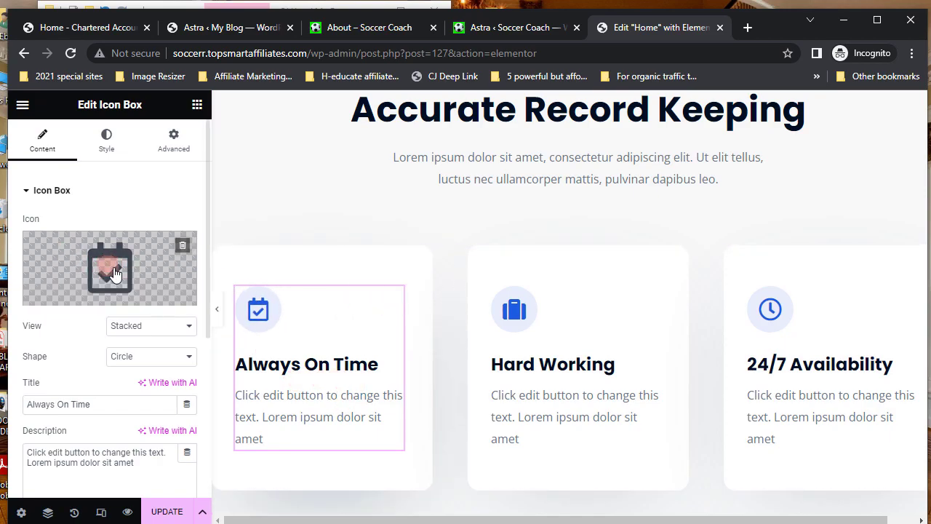
{"action": "left_click", "coordinate": [109, 266]}
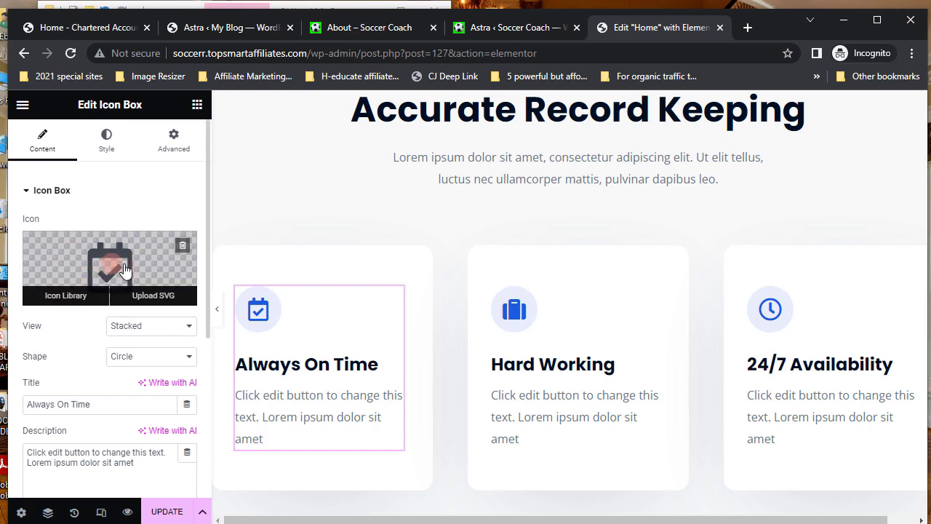
{"action": "left_click", "coordinate": [58, 298]}
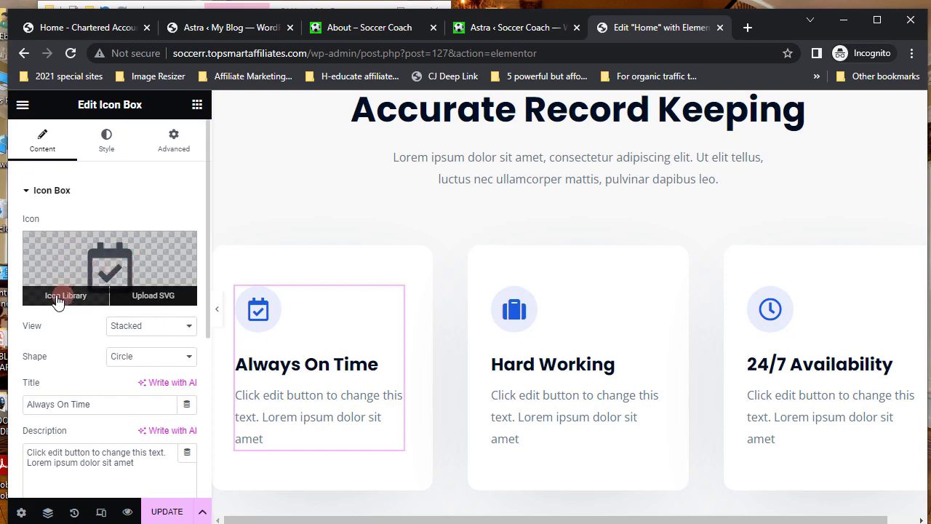
{"action": "left_click", "coordinate": [58, 298]}
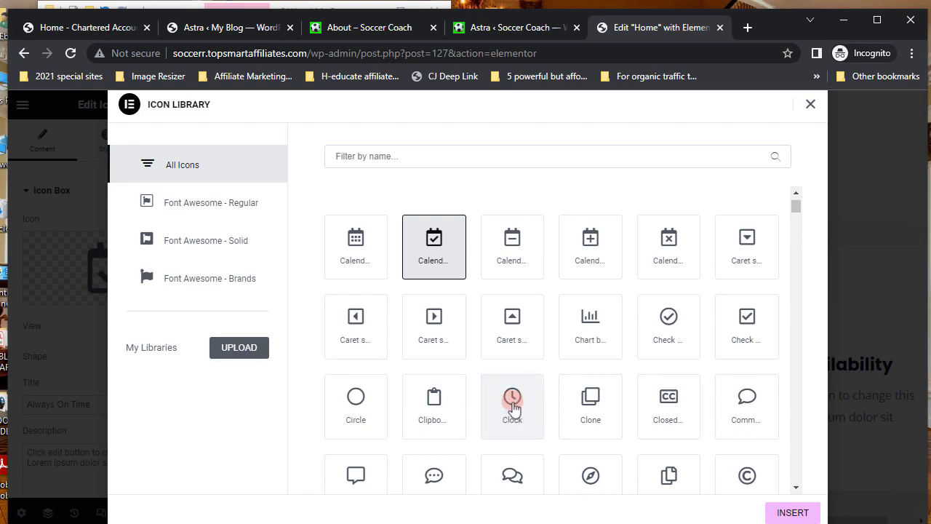
{"action": "left_click", "coordinate": [514, 406]}
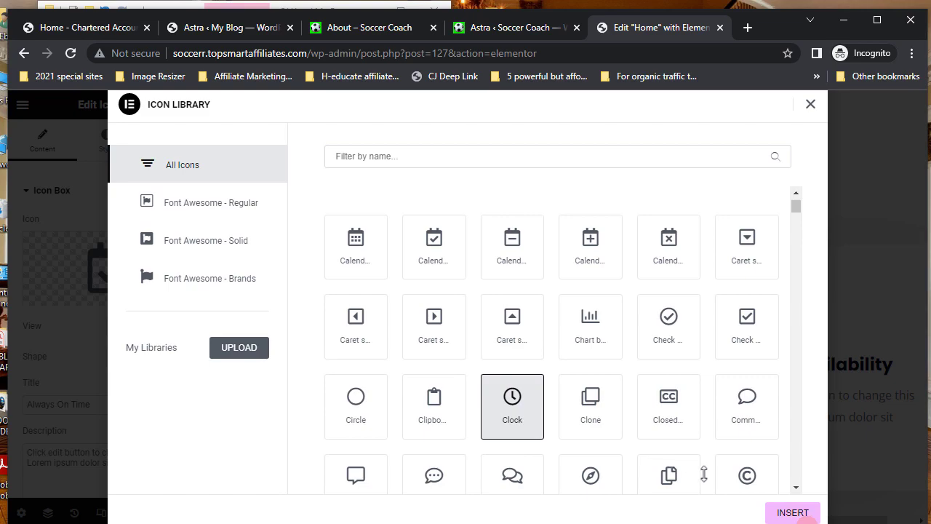
{"action": "left_click", "coordinate": [793, 513]}
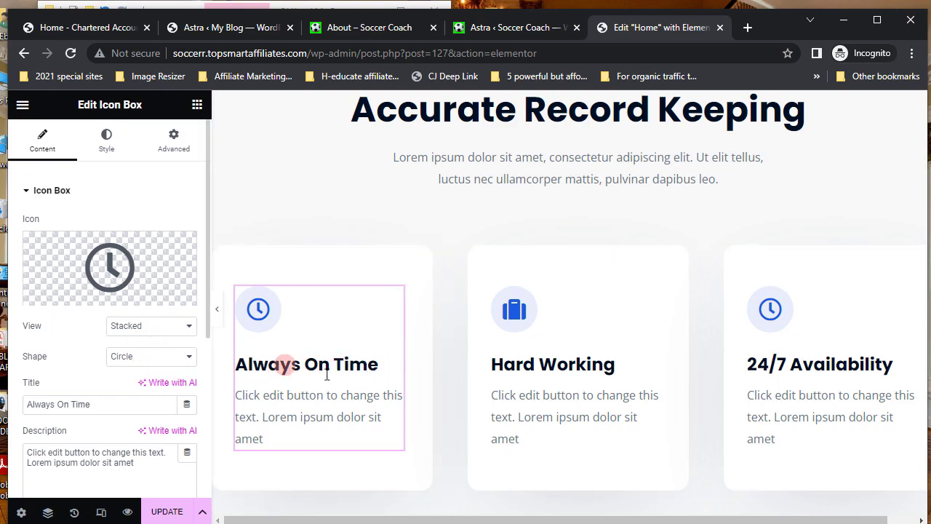
{"action": "scroll", "coordinate": [138, 398], "scroll_direction": "down", "scroll_amount": 1}
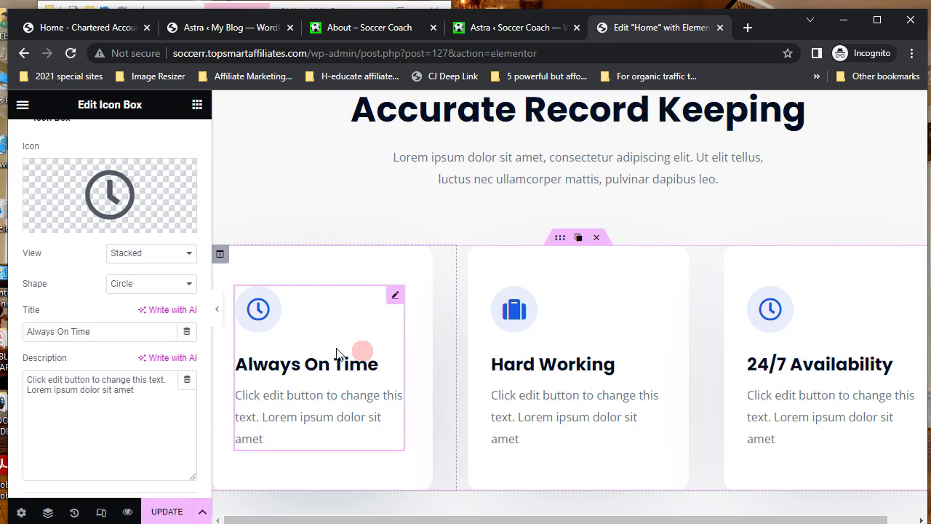
{"action": "scroll", "coordinate": [337, 354], "scroll_direction": "up", "scroll_amount": 1}
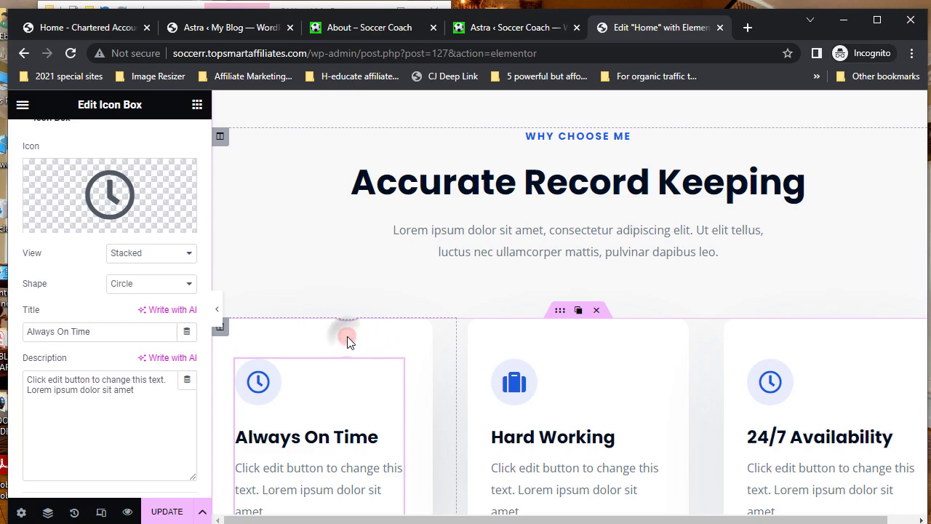
{"action": "mouse_move", "coordinate": [222, 336]}
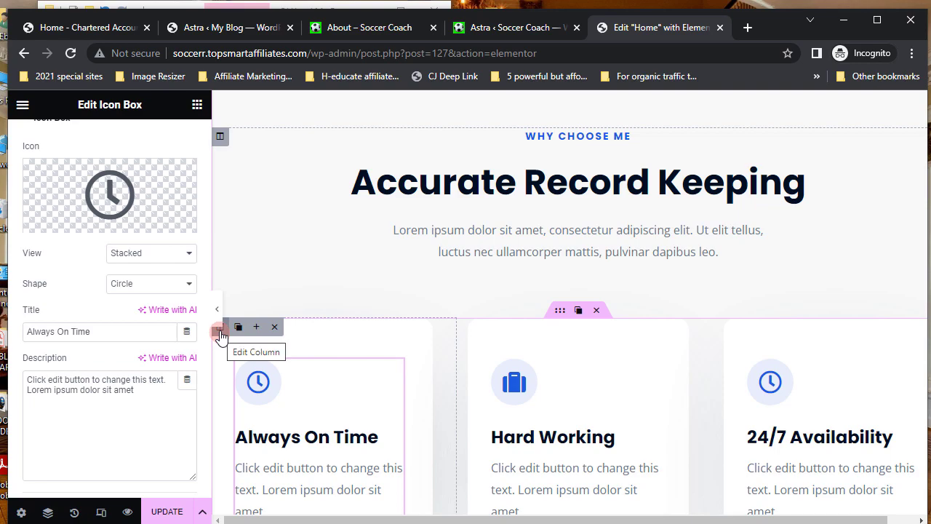
- Set the first card column's Style background colour to light cyan #4CD8E2
{"action": "left_click", "coordinate": [221, 332]}
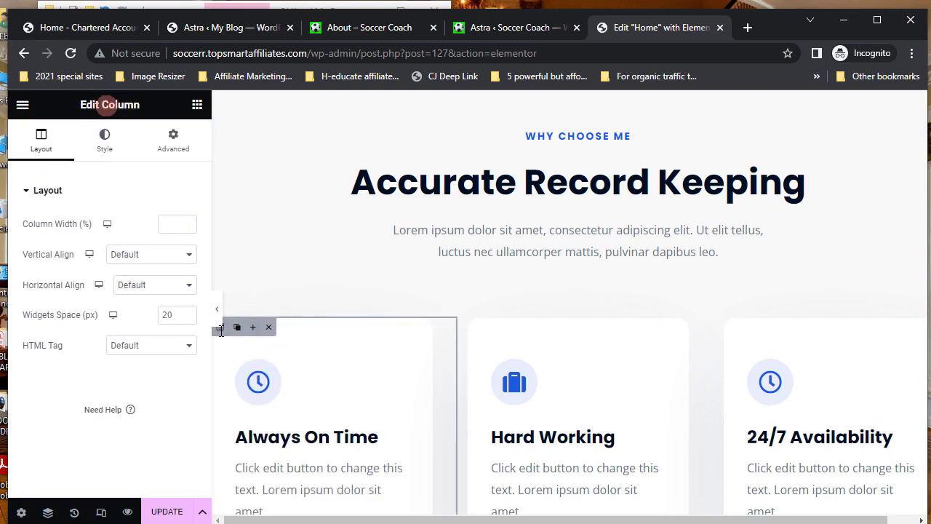
{"action": "left_click", "coordinate": [107, 140]}
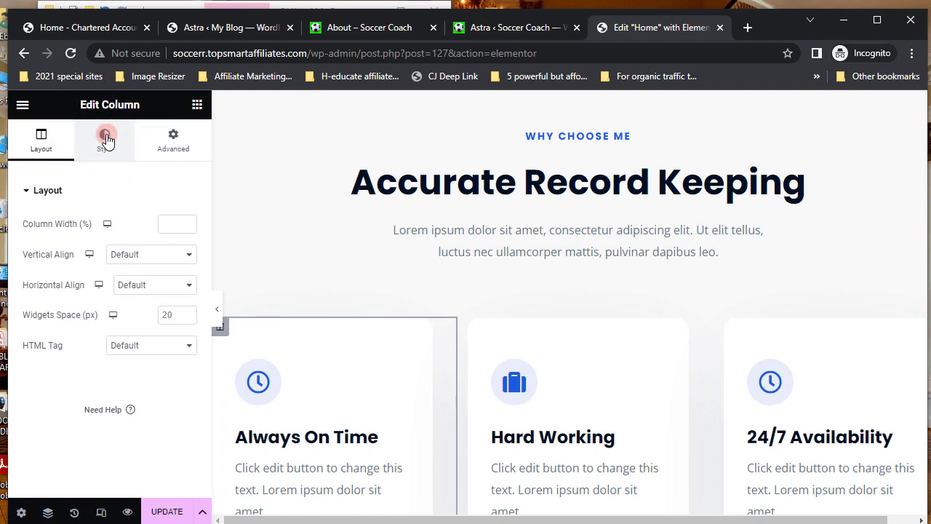
{"action": "left_click", "coordinate": [106, 139]}
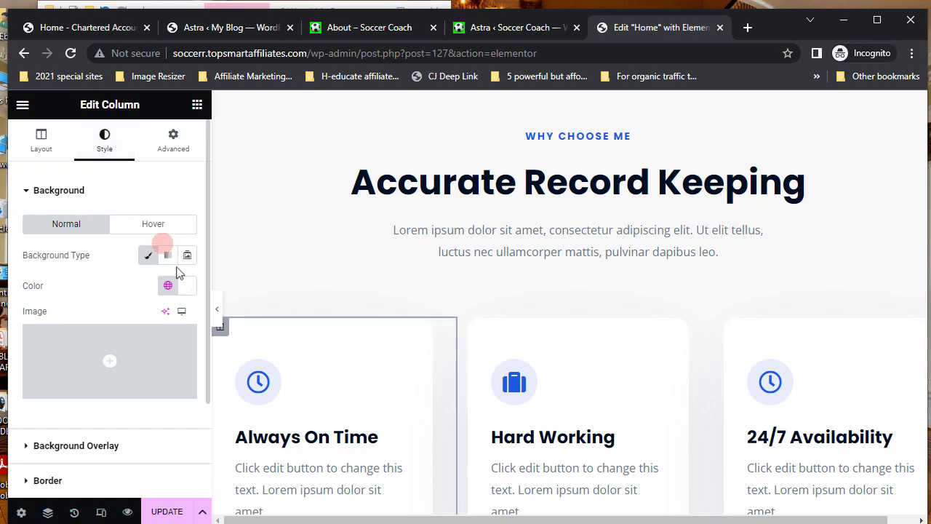
{"action": "left_click", "coordinate": [188, 290]}
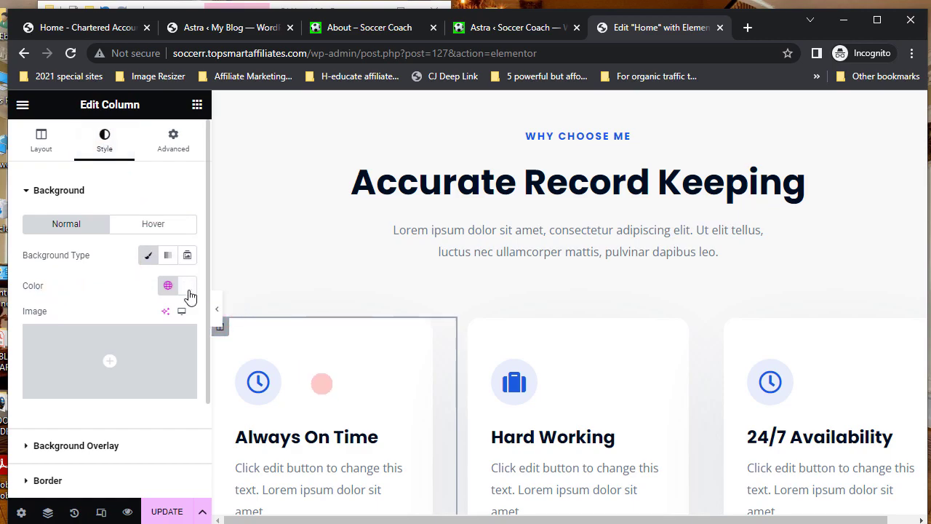
{"action": "left_click", "coordinate": [186, 289]}
{"action": "left_click", "coordinate": [187, 289]}
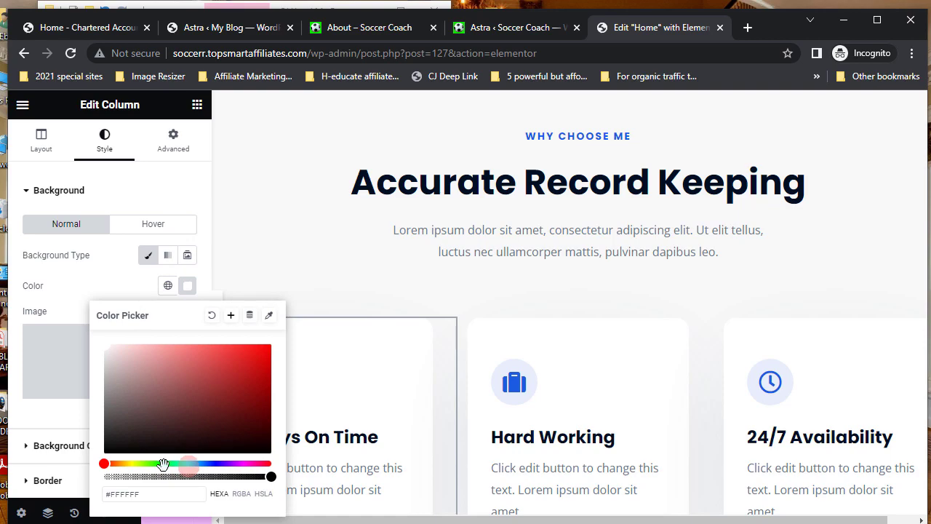
{"action": "left_click", "coordinate": [187, 464]}
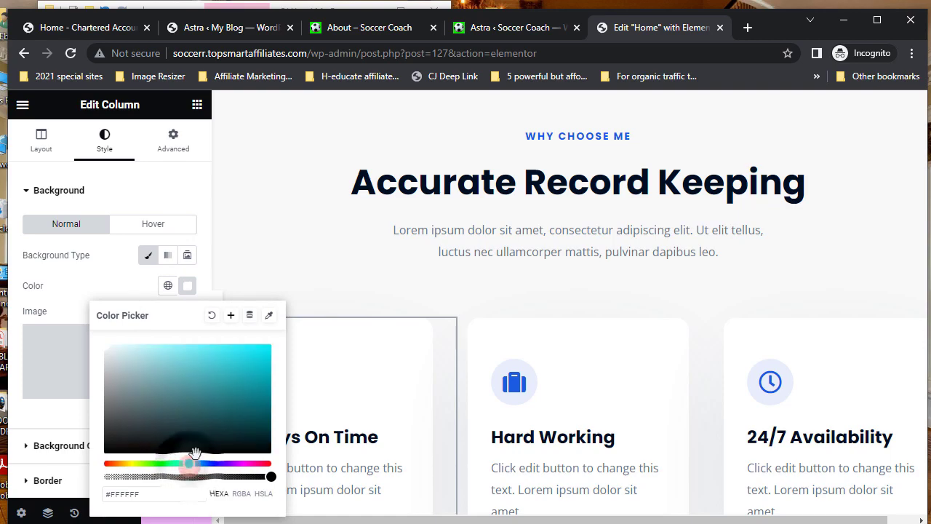
{"action": "left_click", "coordinate": [250, 358]}
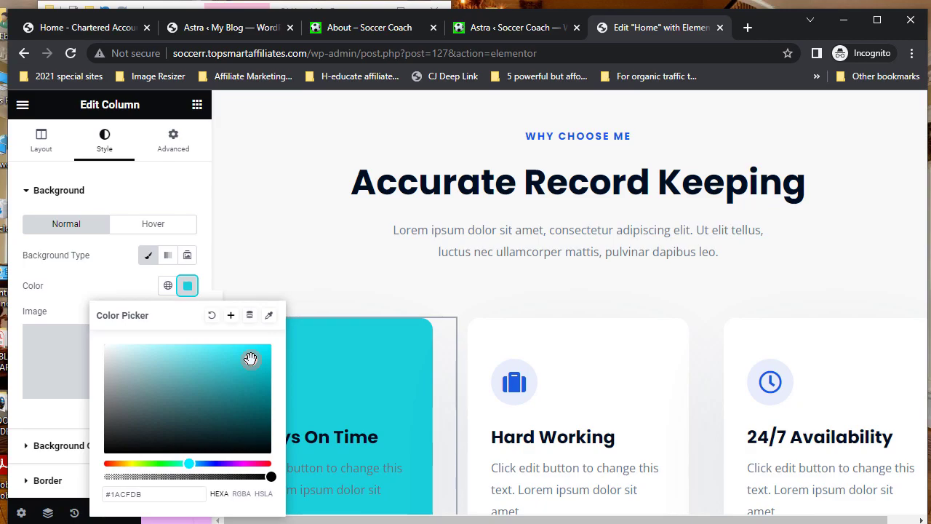
{"action": "left_click", "coordinate": [214, 355]}
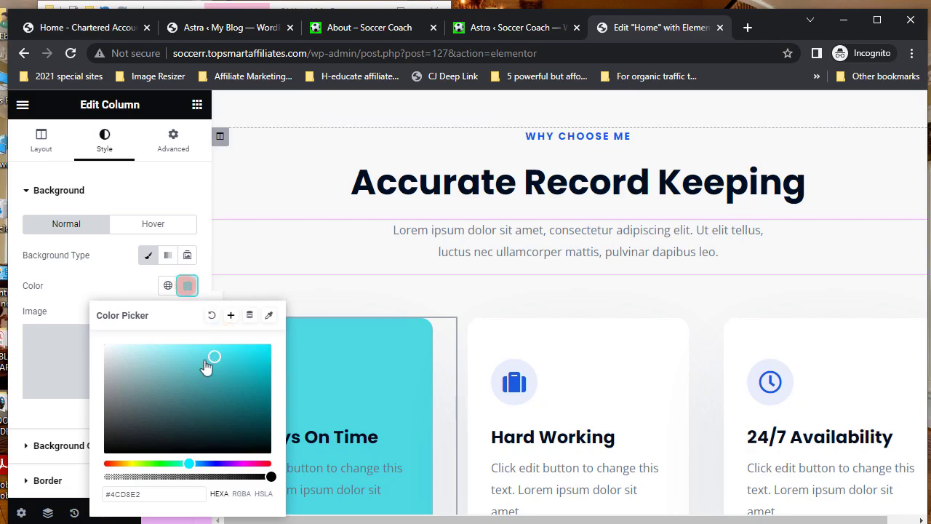
{"action": "left_click", "coordinate": [26, 411]}
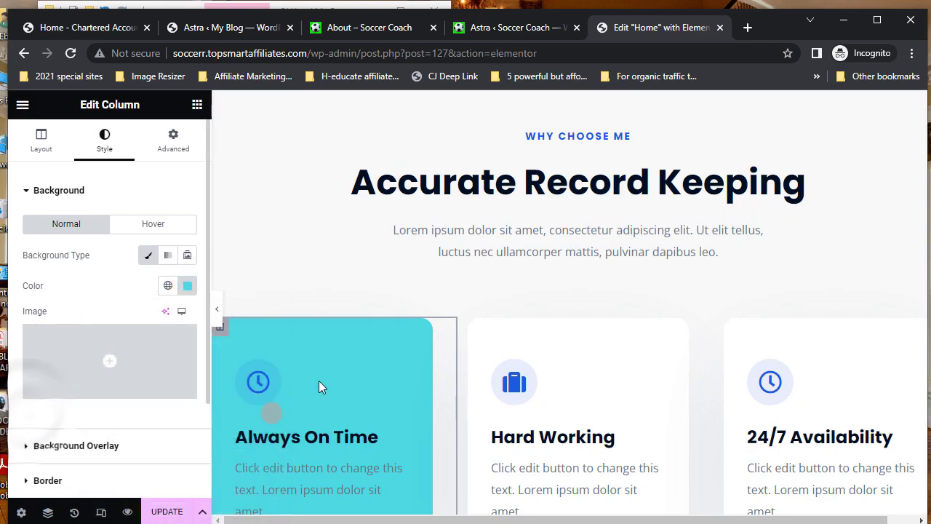
{"action": "scroll", "coordinate": [319, 381], "scroll_direction": "down", "scroll_amount": 2}
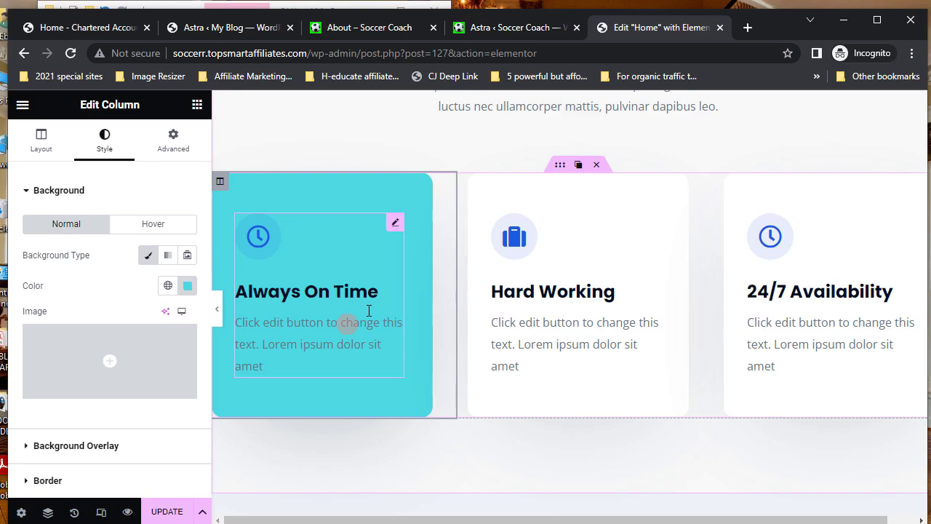
- Reopen the Always On Time icon box settings and select its whole description text
{"action": "left_click", "coordinate": [395, 227]}
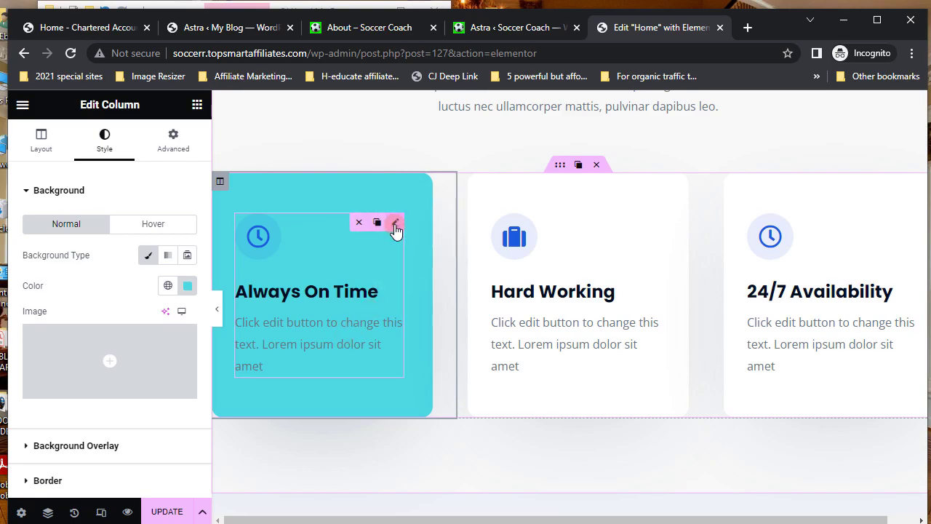
{"action": "left_click", "coordinate": [395, 227]}
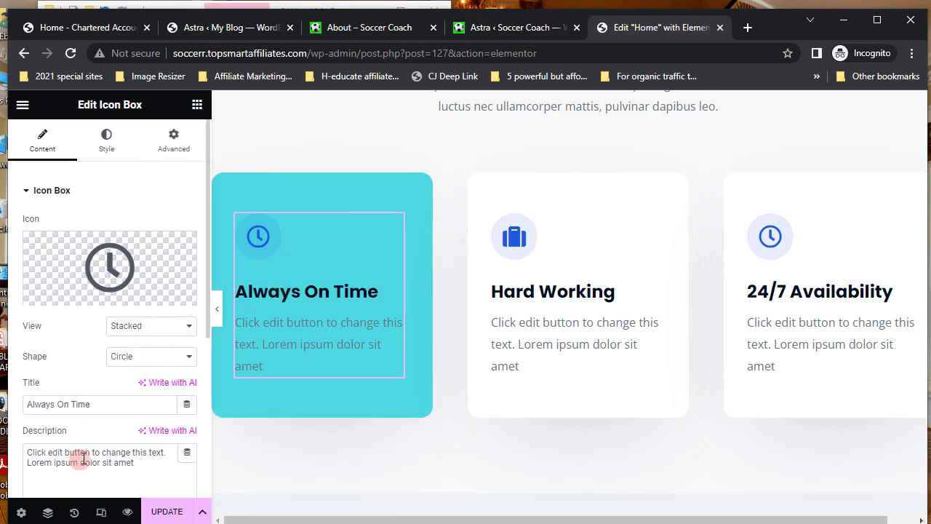
{"action": "left_click", "coordinate": [150, 462]}
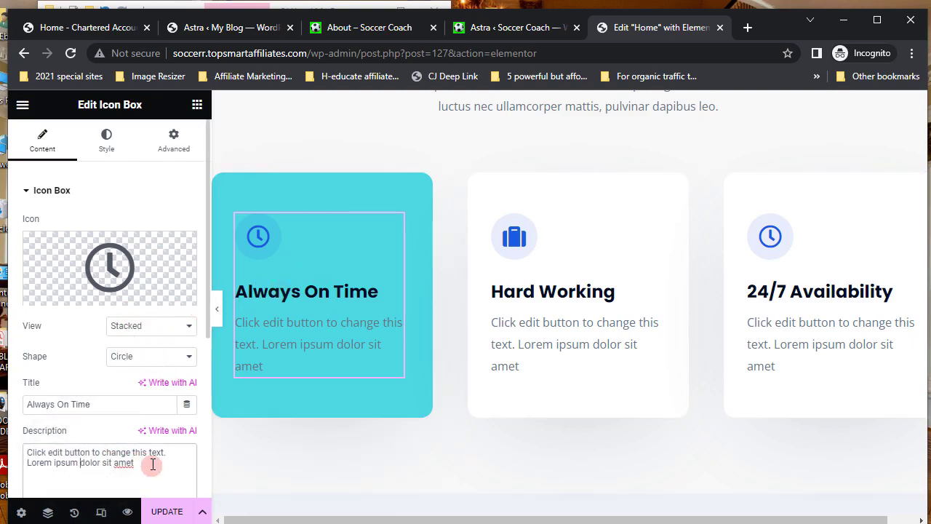
{"action": "triple_click", "coordinate": [109, 458]}
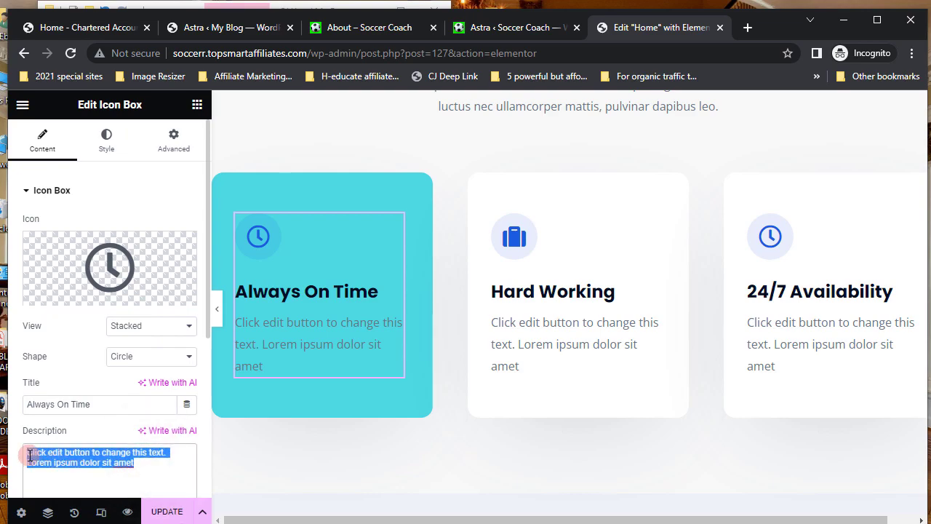
{"action": "scroll", "coordinate": [106, 451], "scroll_direction": "down", "scroll_amount": 2}
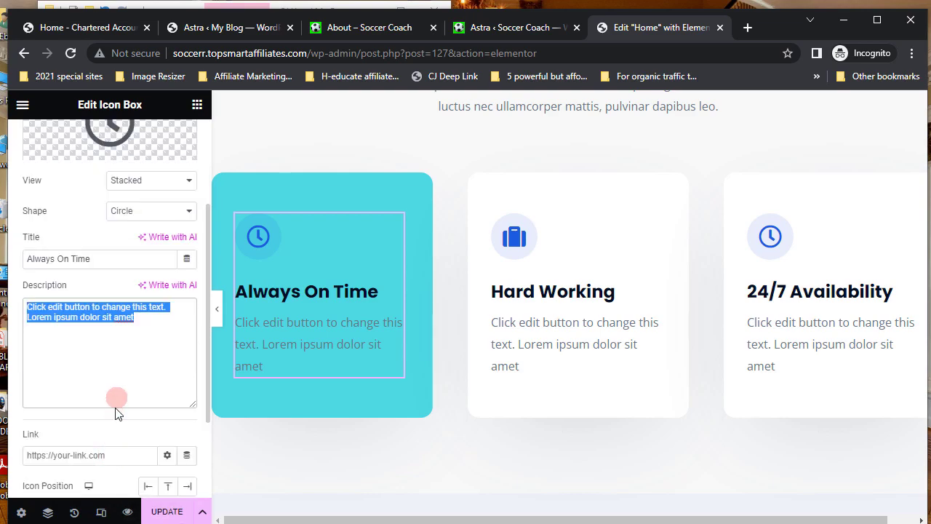
{"action": "scroll", "coordinate": [115, 409], "scroll_direction": "down", "scroll_amount": 2}
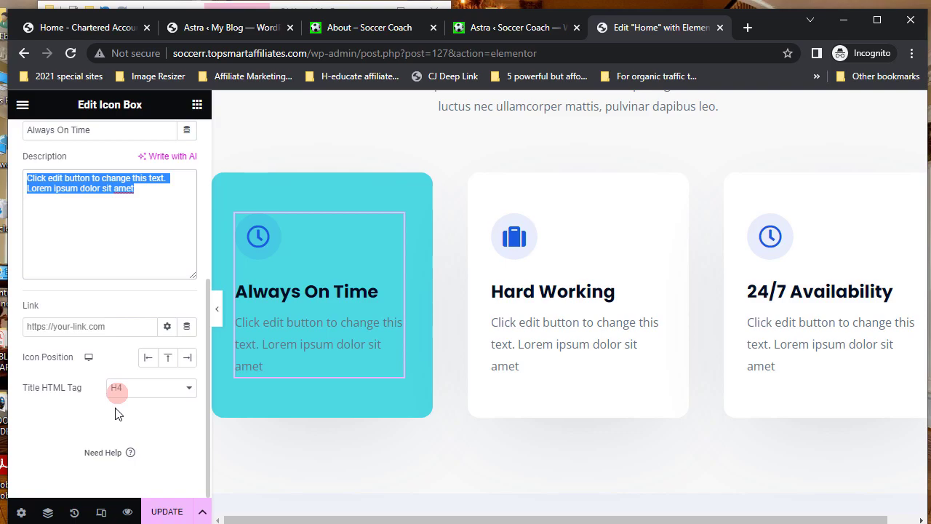
{"action": "scroll", "coordinate": [118, 413], "scroll_direction": "up", "scroll_amount": 4}
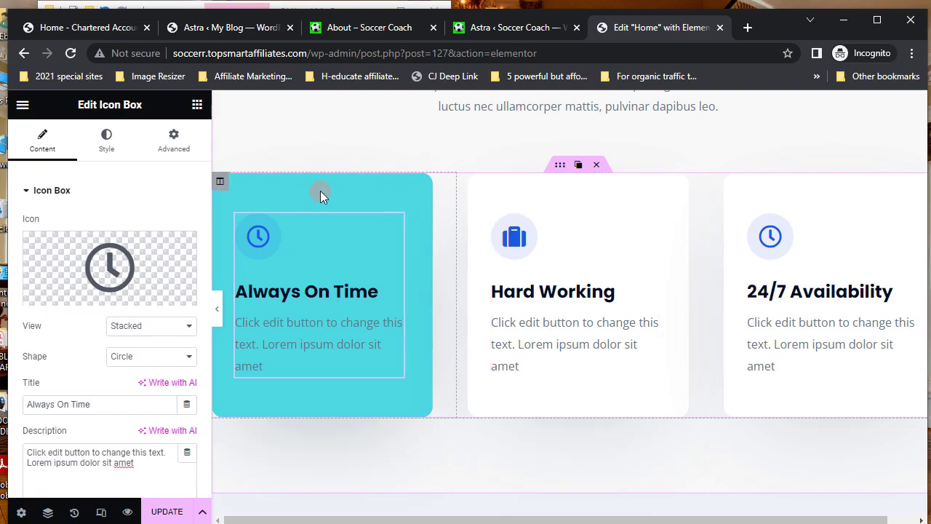
- Copy the cyan Always On Time column and paste its style onto Hard Working and 24/7 Availability
{"action": "right_click", "coordinate": [320, 191]}
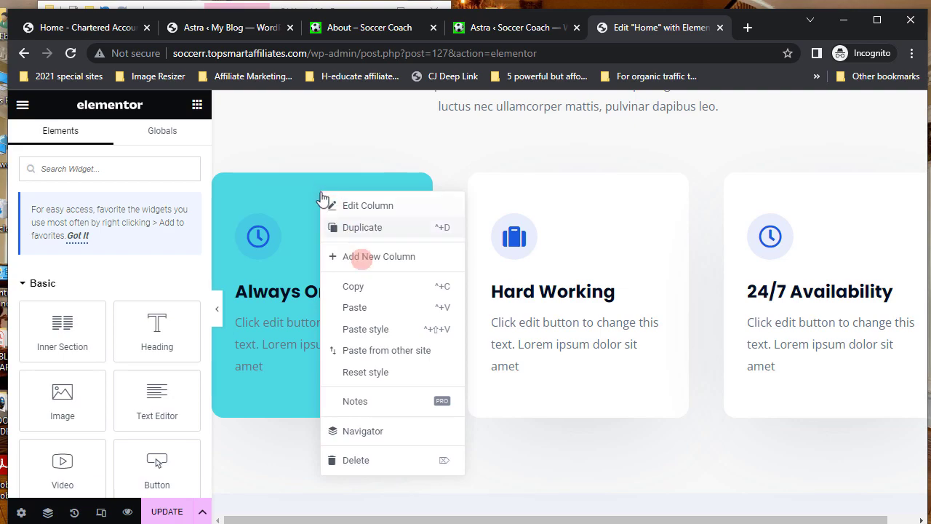
{"action": "left_click", "coordinate": [356, 287]}
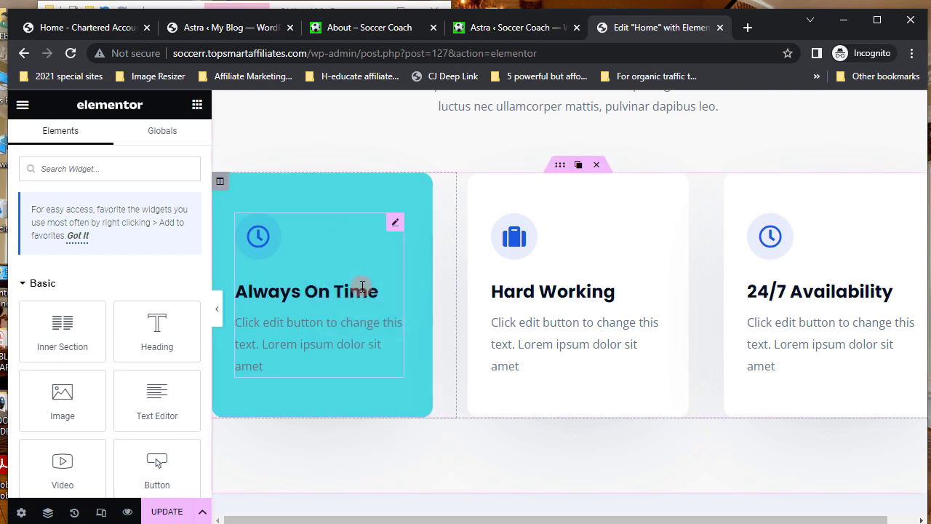
{"action": "right_click", "coordinate": [551, 195]}
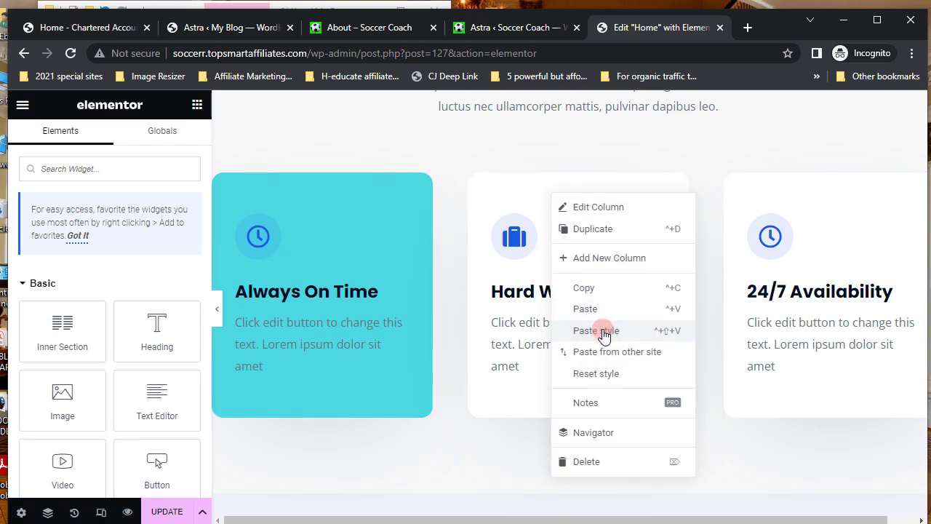
{"action": "left_click", "coordinate": [603, 332]}
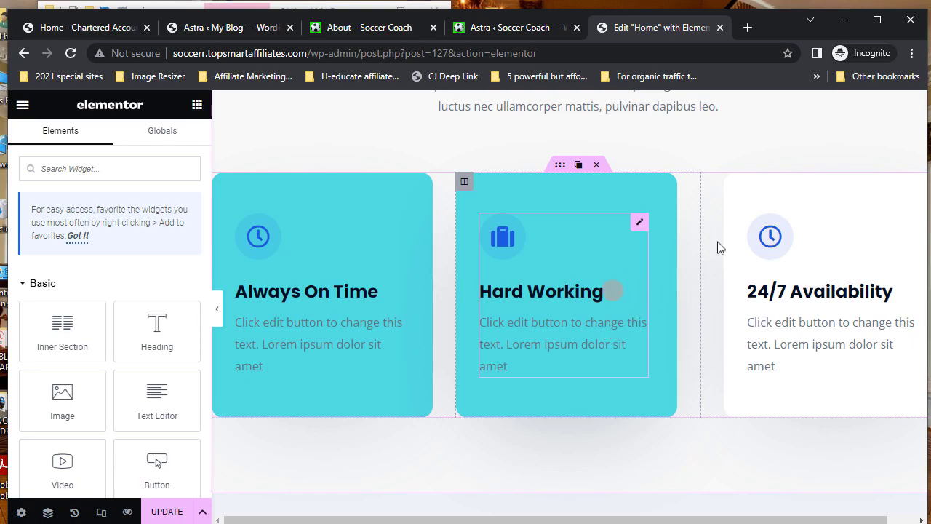
{"action": "right_click", "coordinate": [789, 194]}
{"action": "left_click", "coordinate": [830, 331]}
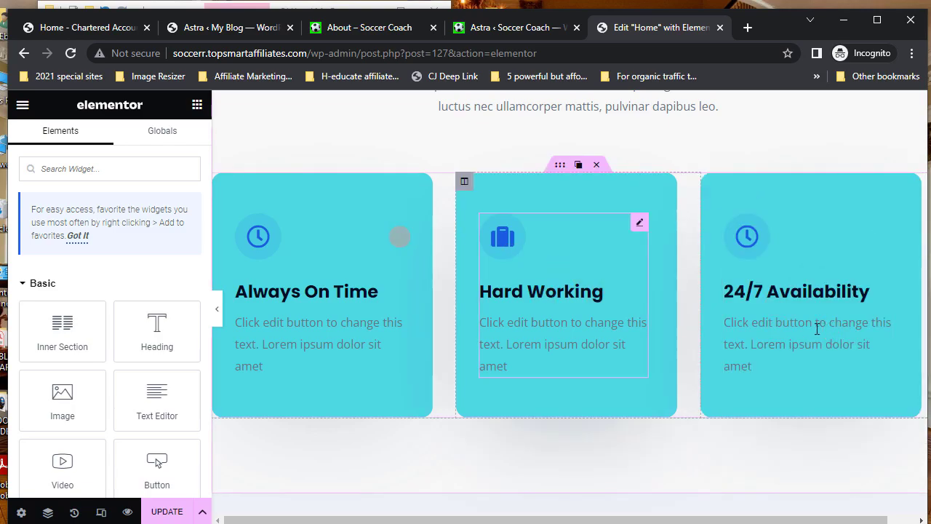
{"action": "scroll", "coordinate": [461, 350], "scroll_direction": "down", "scroll_amount": 5}
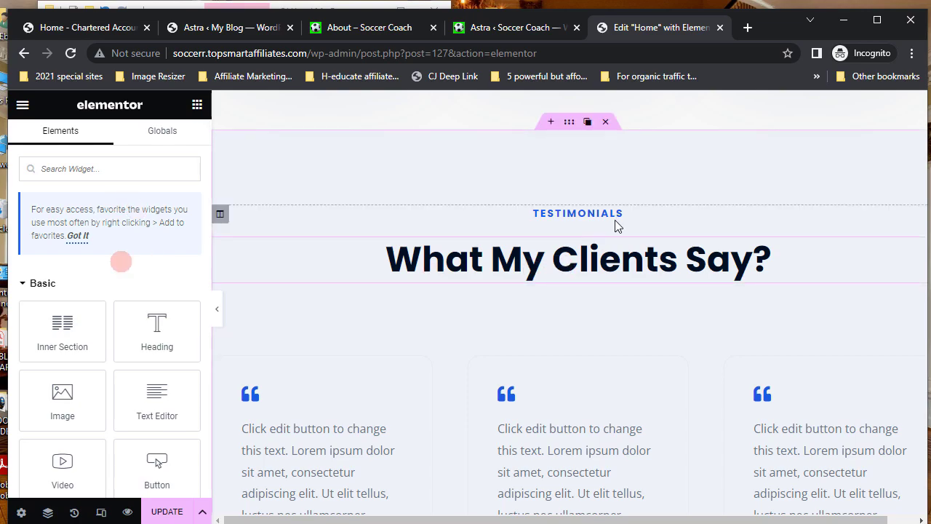
{"action": "scroll", "coordinate": [614, 226], "scroll_direction": "down", "scroll_amount": 1}
{"action": "scroll", "coordinate": [615, 226], "scroll_direction": "down", "scroll_amount": 2}
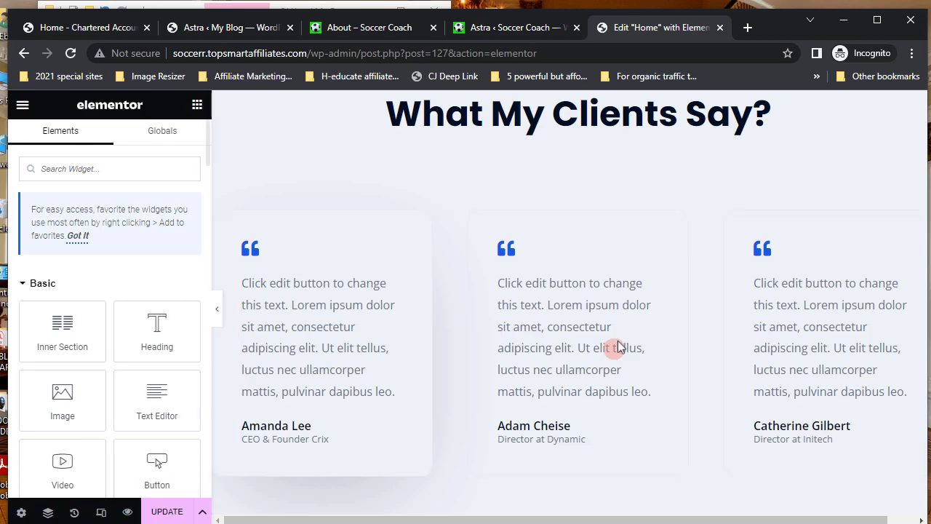
{"action": "scroll", "coordinate": [618, 374], "scroll_direction": "down", "scroll_amount": 9}
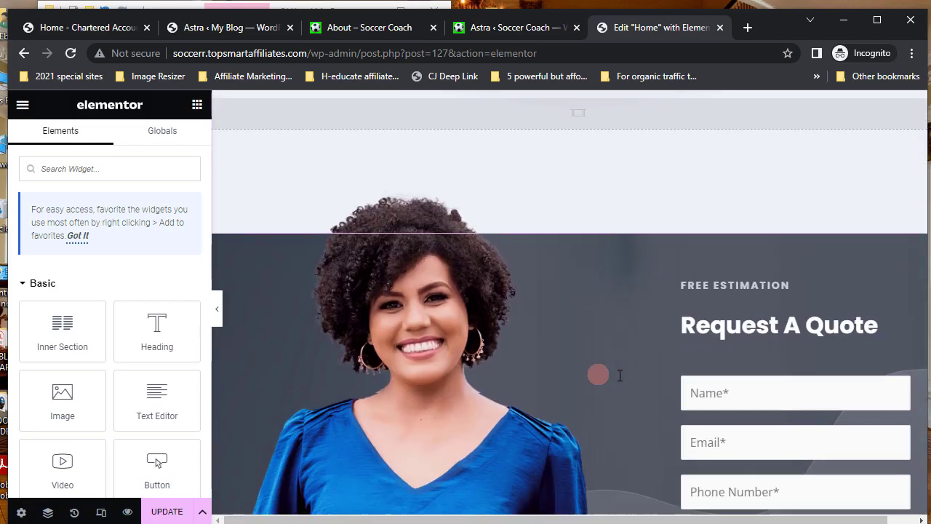
{"action": "scroll", "coordinate": [618, 374], "scroll_direction": "up", "scroll_amount": 15}
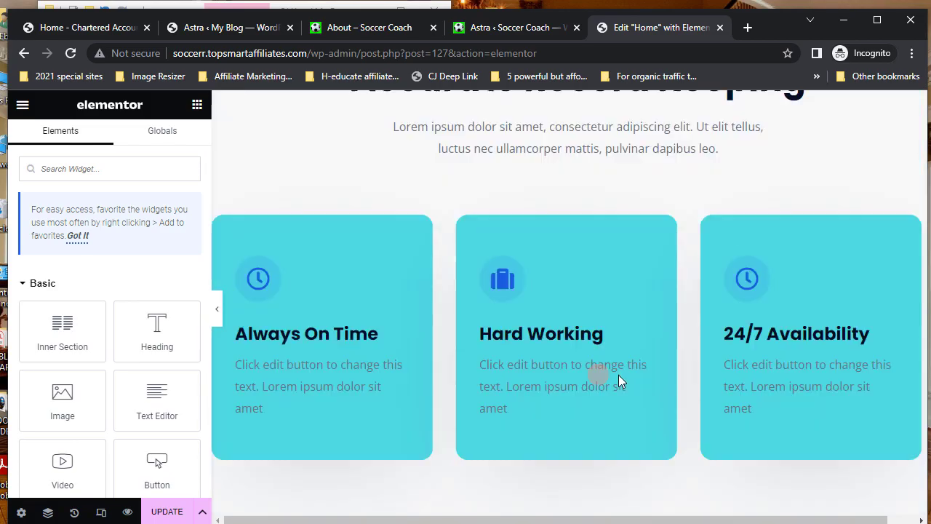
{"action": "scroll", "coordinate": [618, 375], "scroll_direction": "up", "scroll_amount": 8}
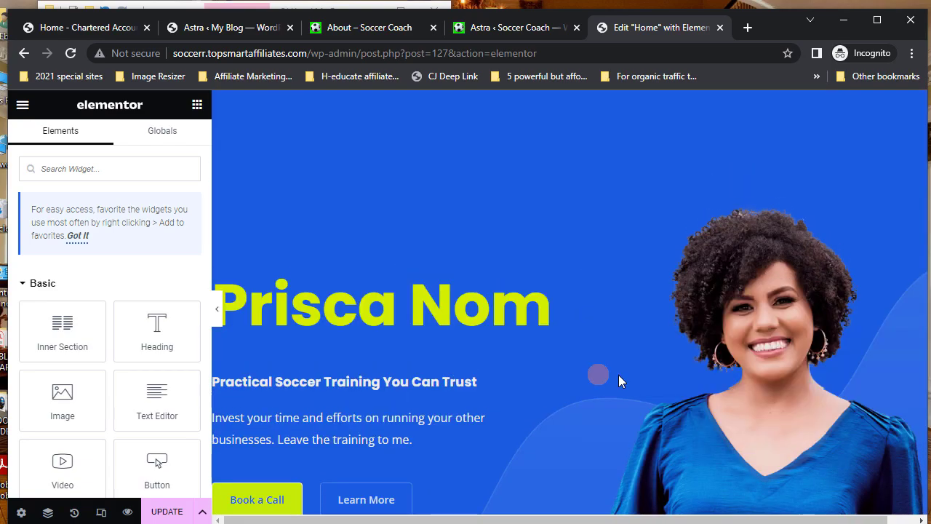
{"action": "scroll", "coordinate": [618, 375], "scroll_direction": "down", "scroll_amount": 2}
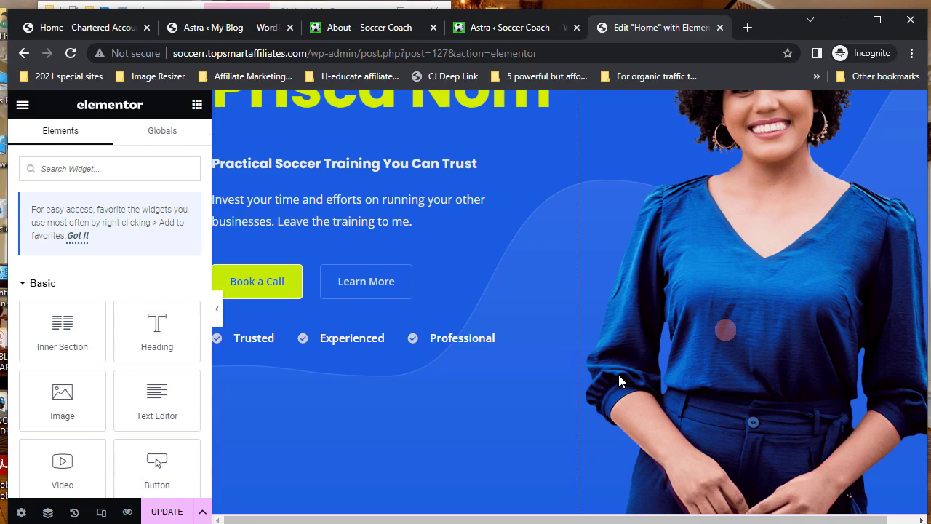
{"action": "scroll", "coordinate": [459, 373], "scroll_direction": "up", "scroll_amount": 2}
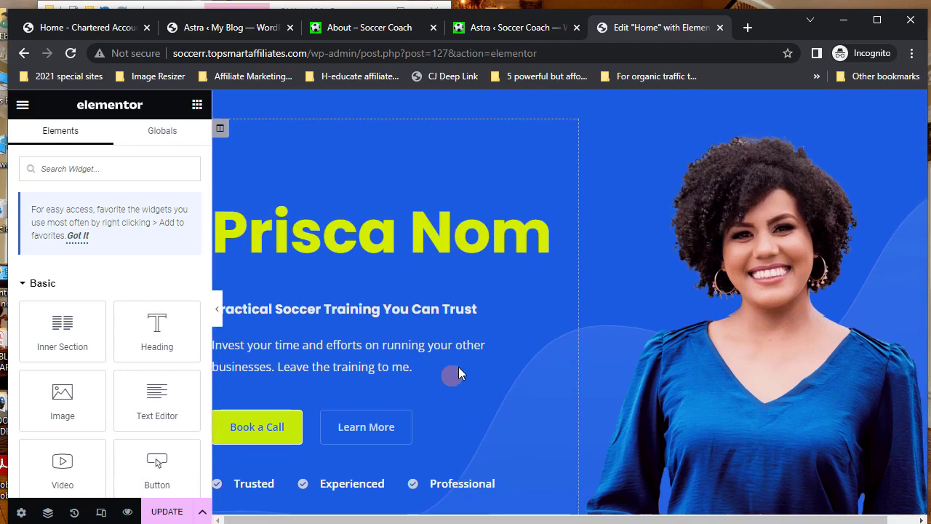
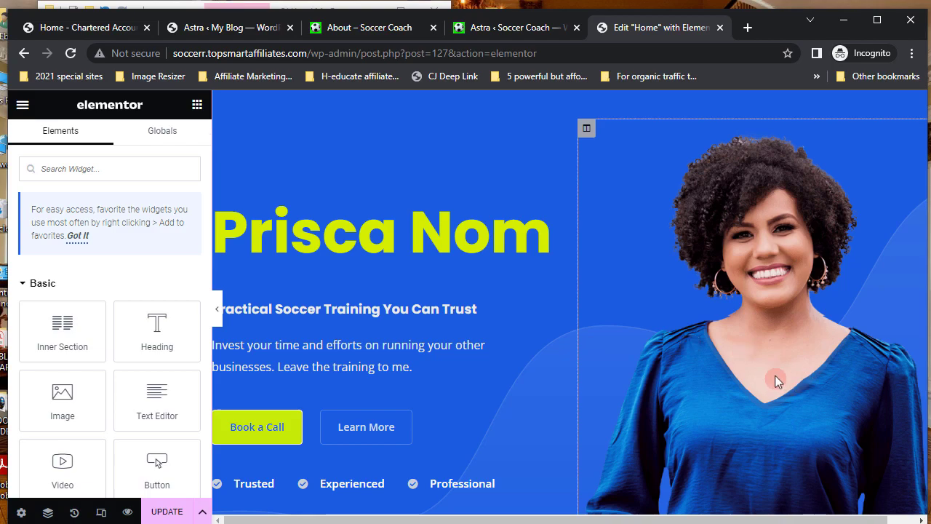
- Select the hero portrait image and bring up Insert Media's Upload files view to replace it
{"action": "left_click", "coordinate": [773, 374]}
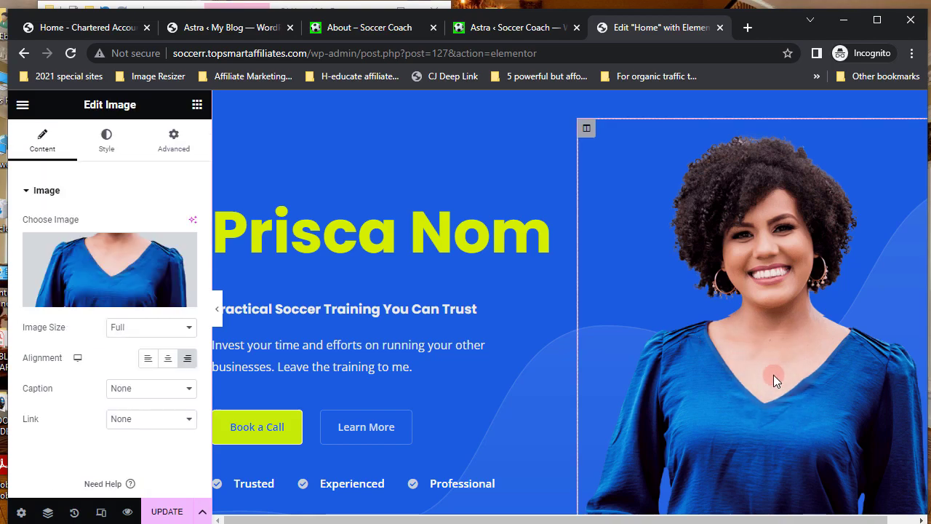
{"action": "mouse_move", "coordinate": [112, 272]}
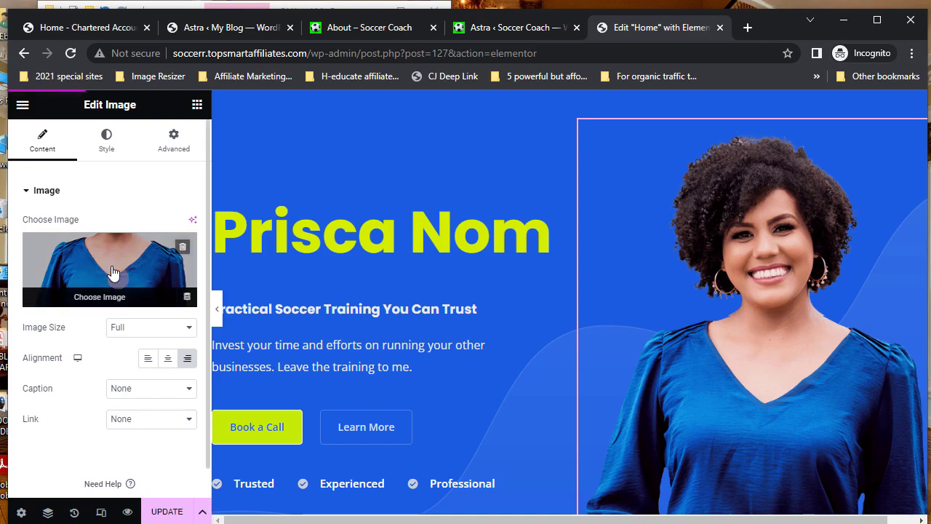
{"action": "left_click", "coordinate": [113, 272]}
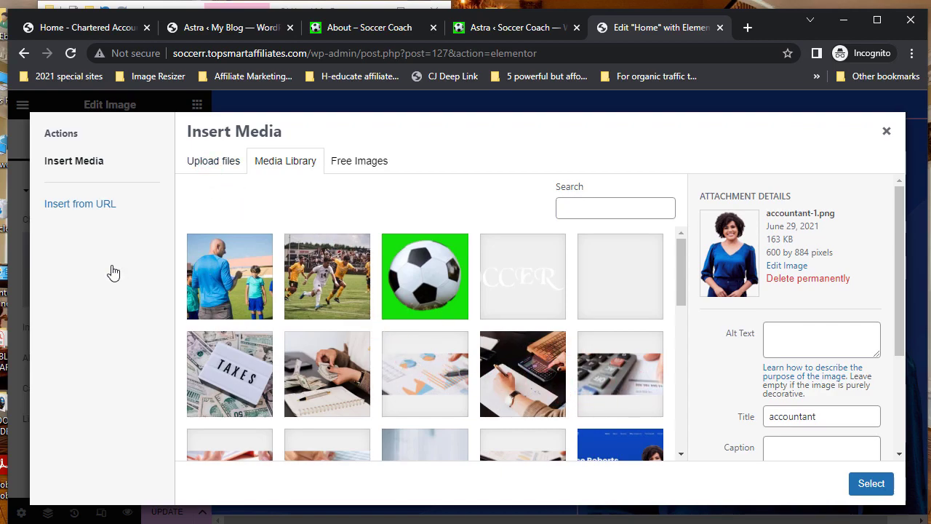
{"action": "left_click", "coordinate": [219, 164]}
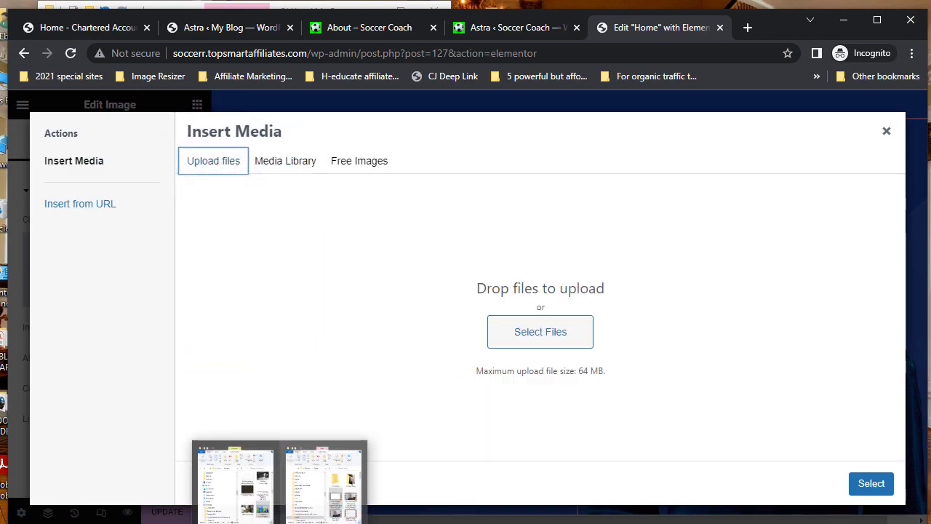
{"action": "left_click", "coordinate": [247, 486]}
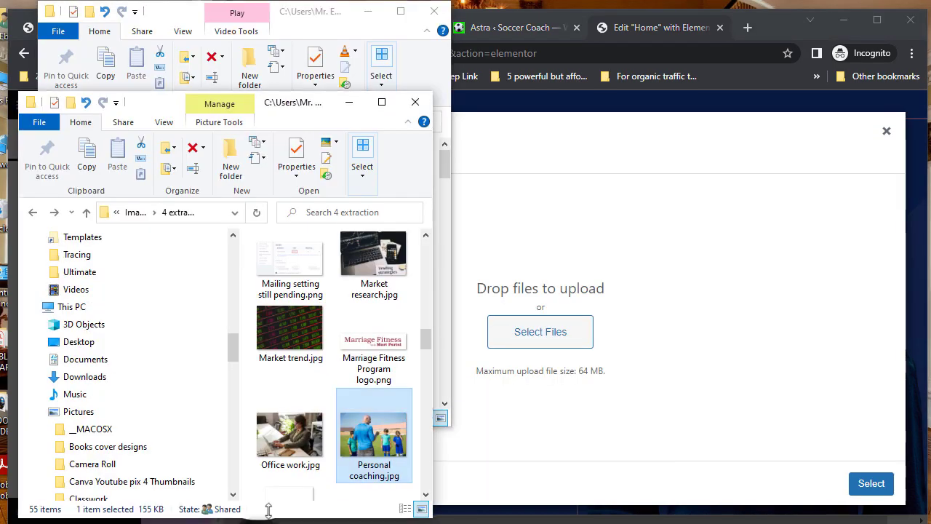
{"action": "left_click", "coordinate": [381, 104]}
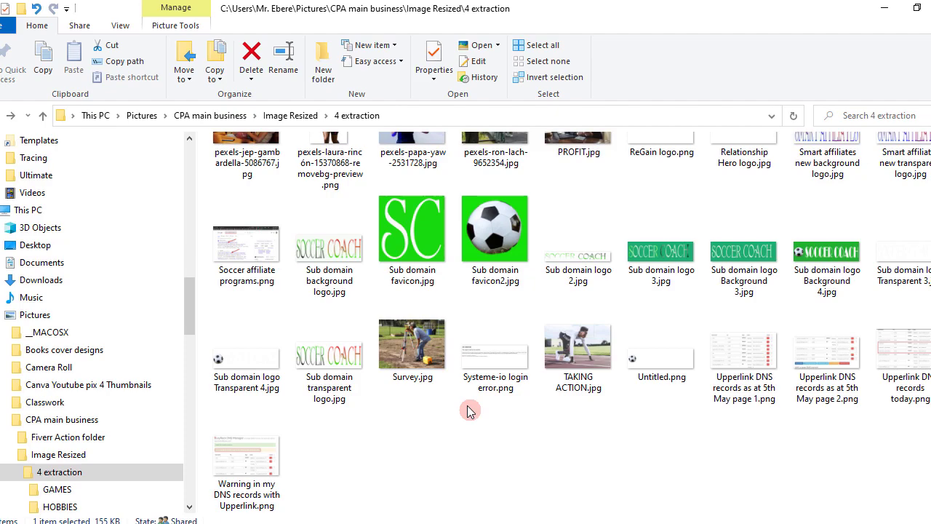
{"action": "scroll", "coordinate": [467, 411], "scroll_direction": "up", "scroll_amount": 5}
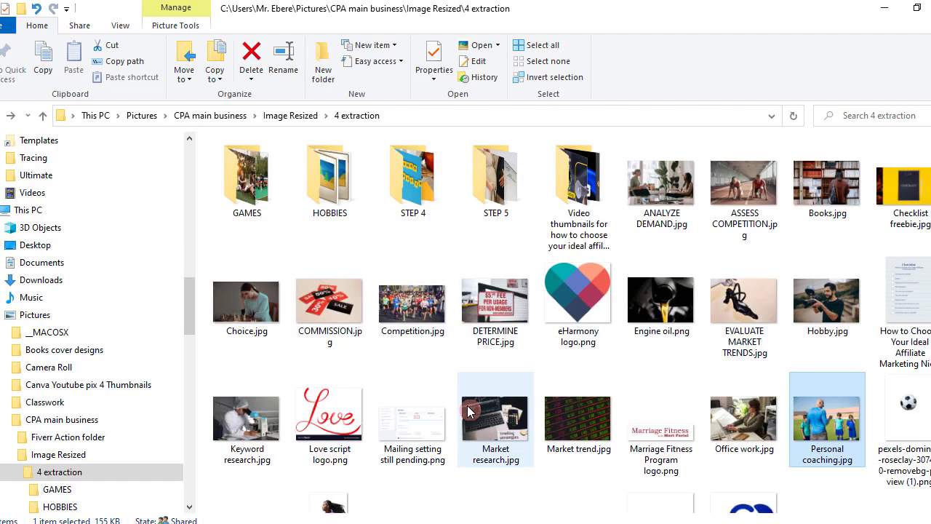
{"action": "scroll", "coordinate": [468, 411], "scroll_direction": "down", "scroll_amount": 3}
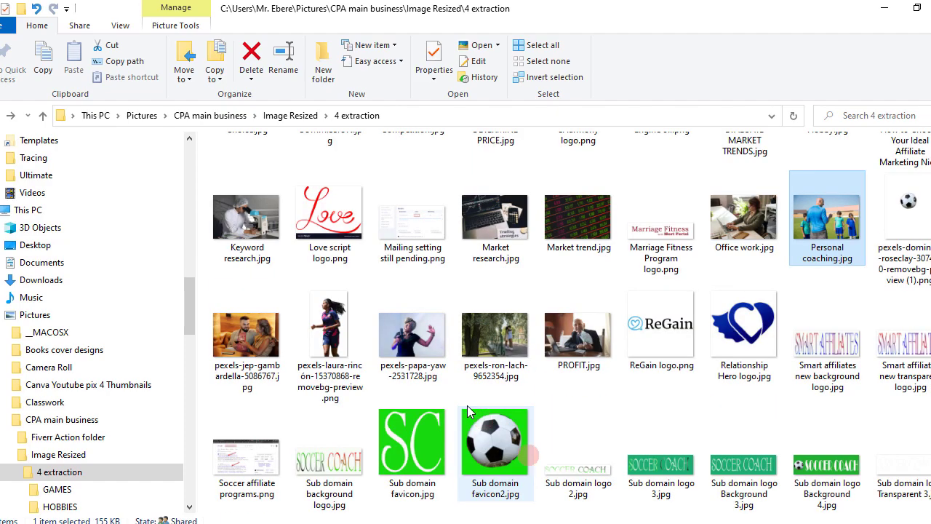
{"action": "mouse_move", "coordinate": [740, 523]}
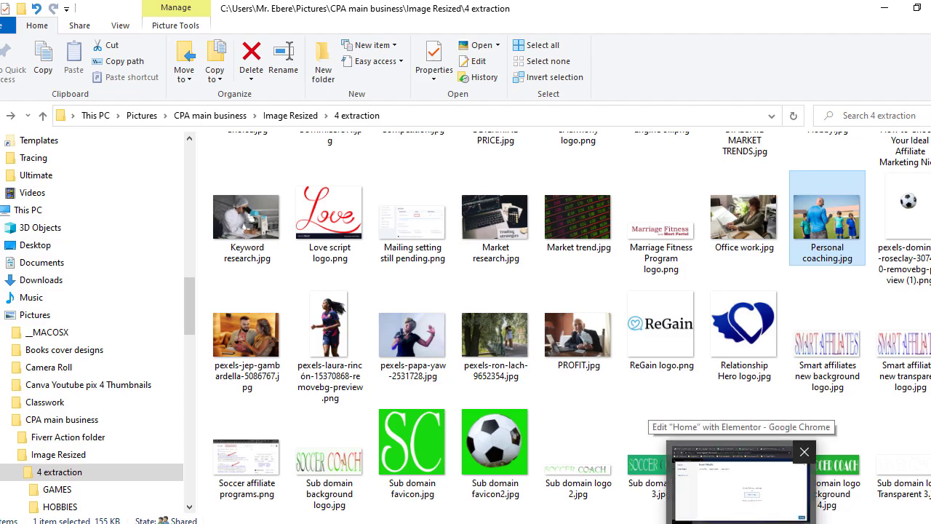
{"action": "left_click", "coordinate": [740, 495]}
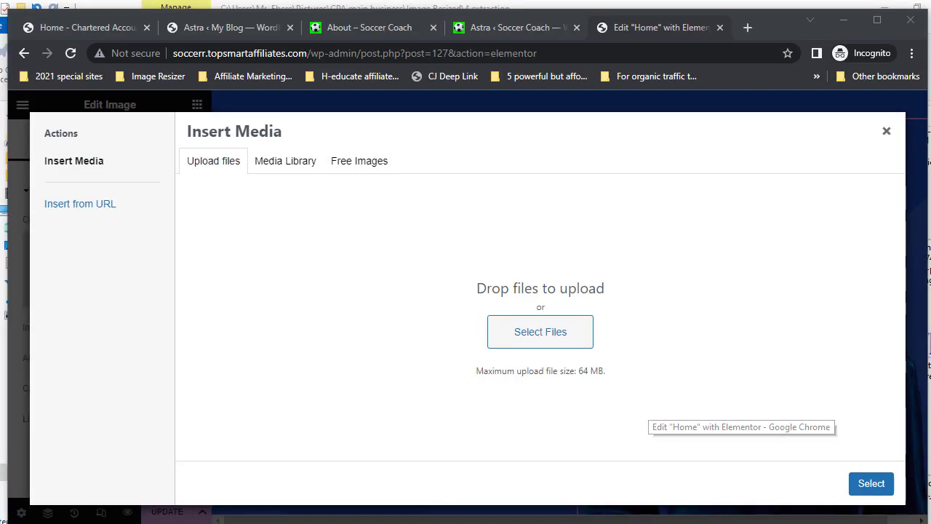
- Open pexels.com in a new browser tab
{"action": "left_click", "coordinate": [751, 30]}
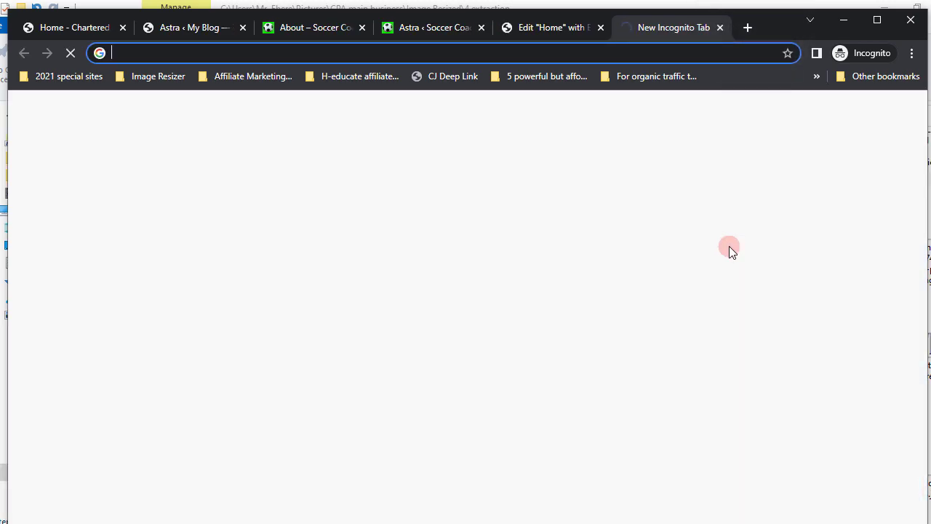
{"action": "type", "text": "pexels"}
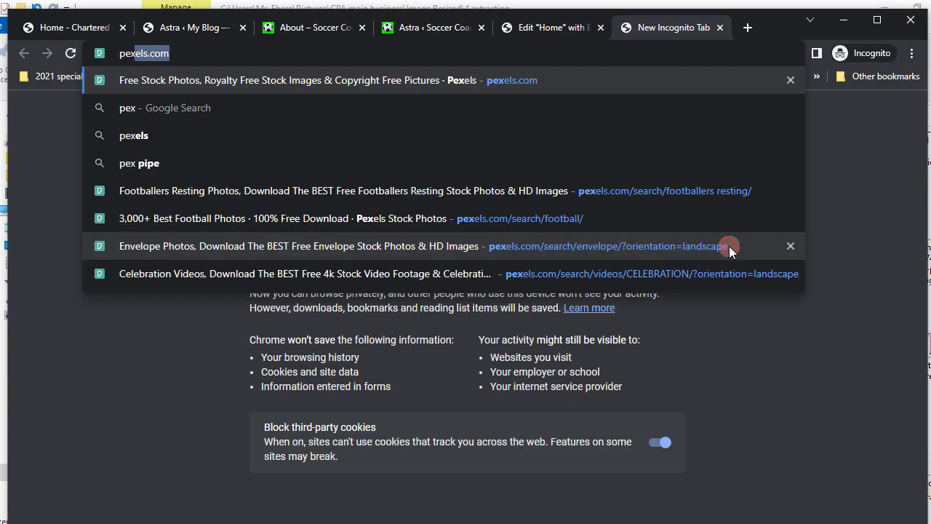
{"action": "type", "text": ".com"}
{"action": "key", "text": "Return"}
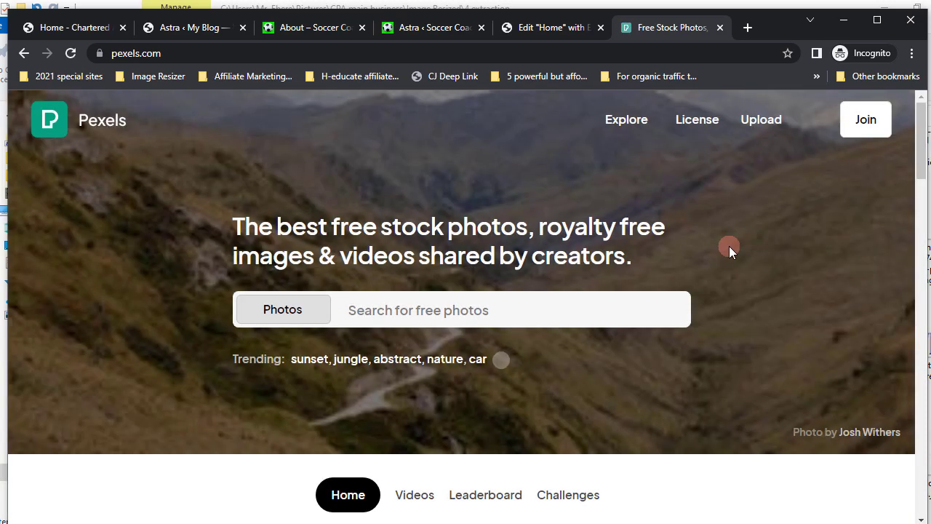
- Search Pexels for 'coach' and browse the photo results
{"action": "left_click", "coordinate": [352, 308]}
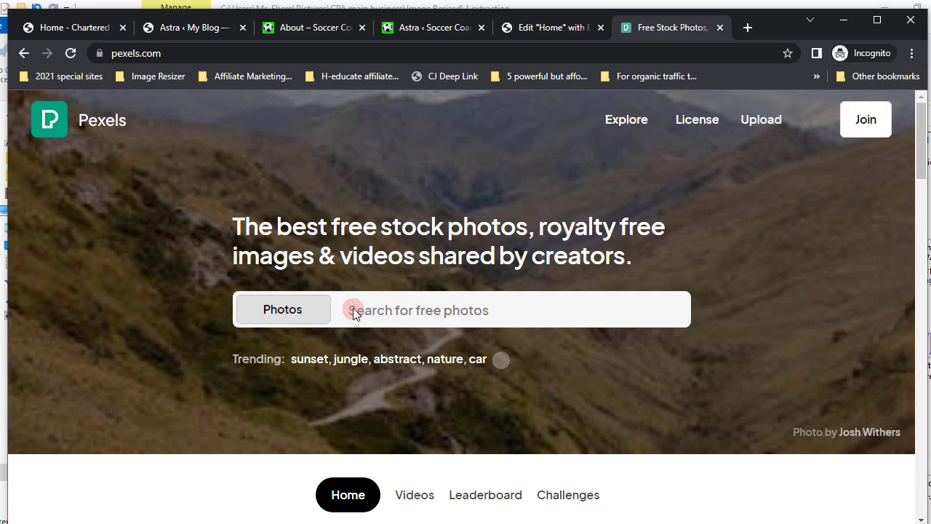
{"action": "left_click", "coordinate": [428, 306]}
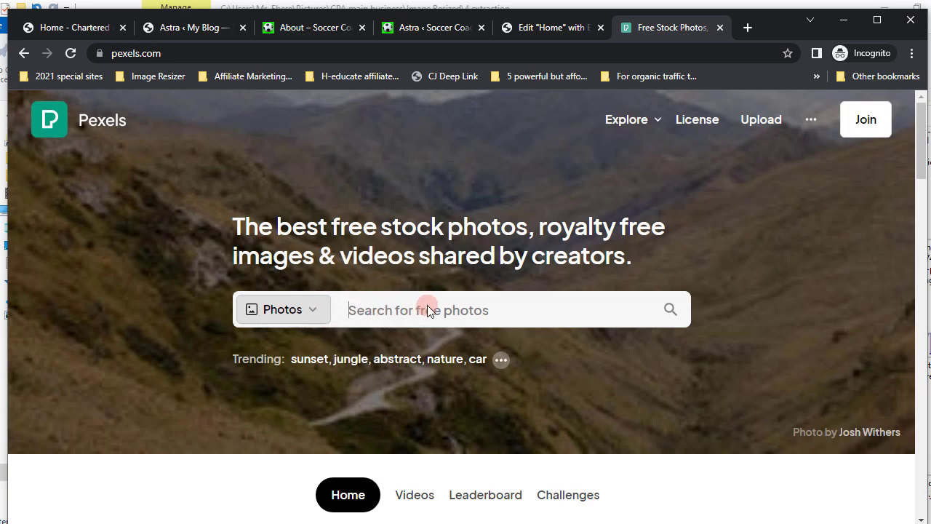
{"action": "type", "text": "coach"}
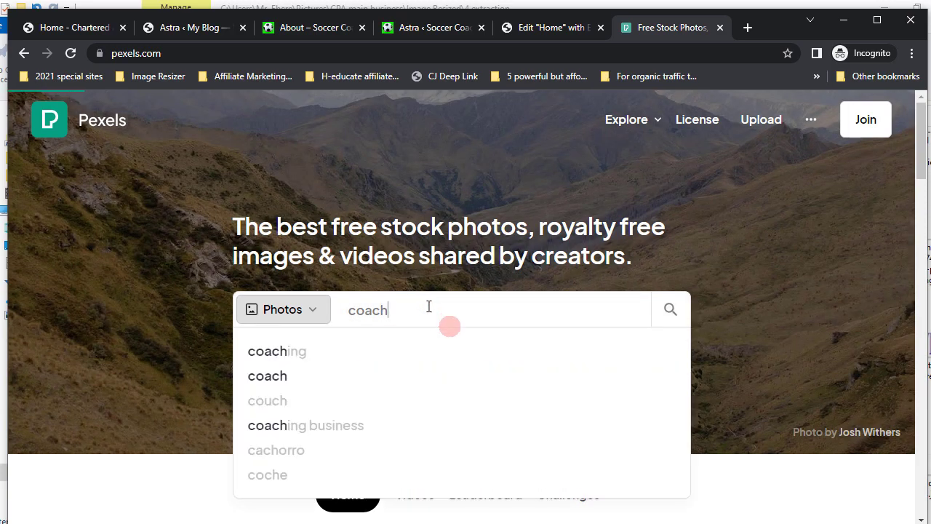
{"action": "left_click", "coordinate": [451, 365]}
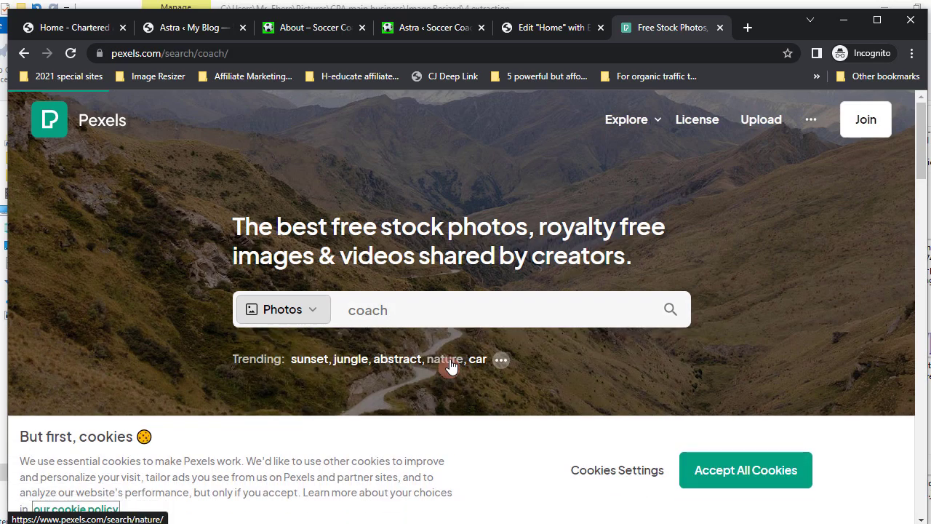
{"action": "scroll", "coordinate": [451, 365], "scroll_direction": "down", "scroll_amount": 4}
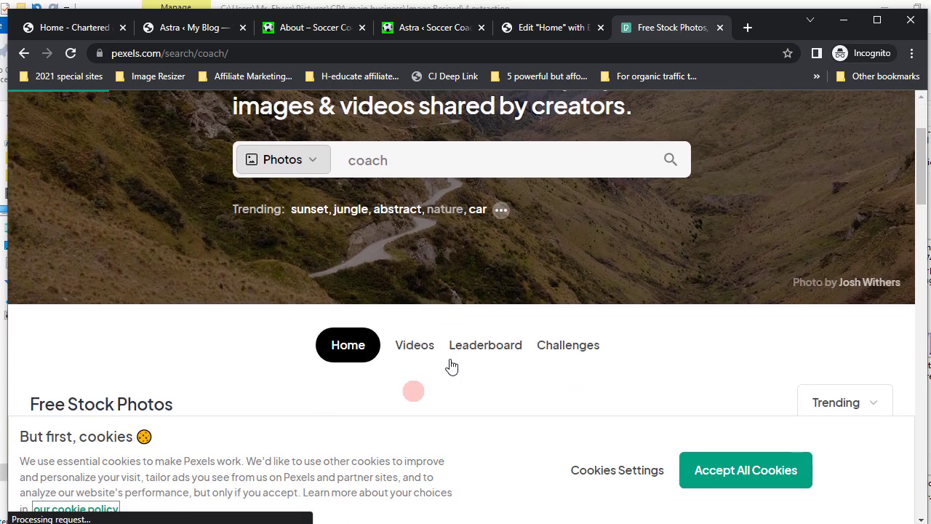
{"action": "scroll", "coordinate": [451, 366], "scroll_direction": "down", "scroll_amount": 10}
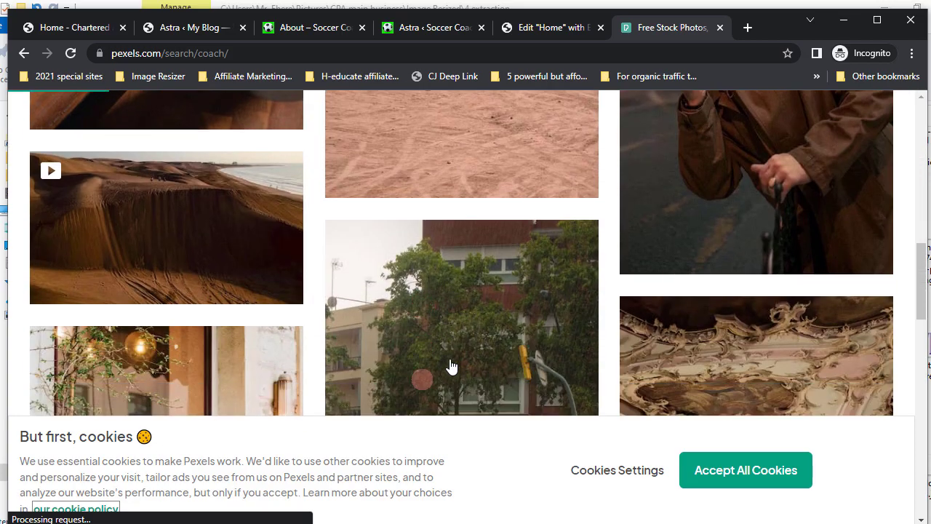
{"action": "scroll", "coordinate": [451, 366], "scroll_direction": "down", "scroll_amount": 10}
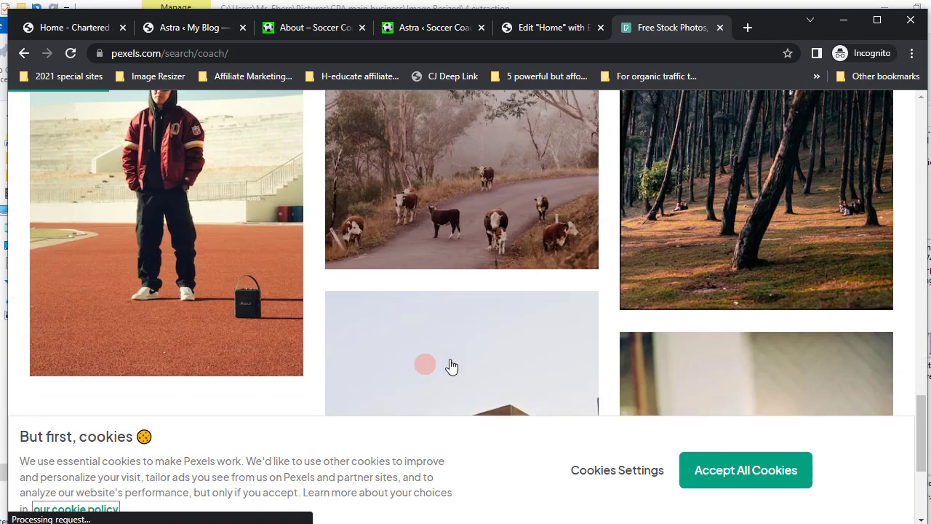
{"action": "scroll", "coordinate": [451, 366], "scroll_direction": "up", "scroll_amount": 2}
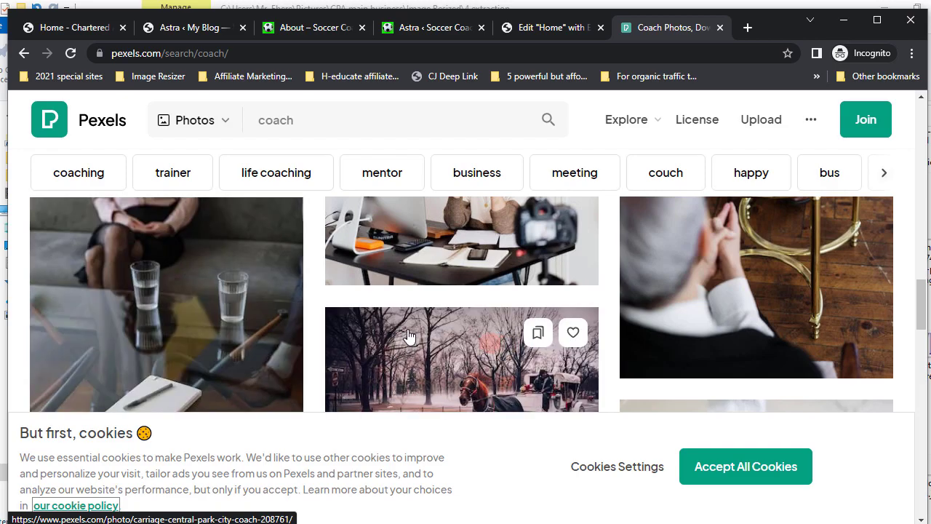
{"action": "scroll", "coordinate": [409, 336], "scroll_direction": "down", "scroll_amount": 10}
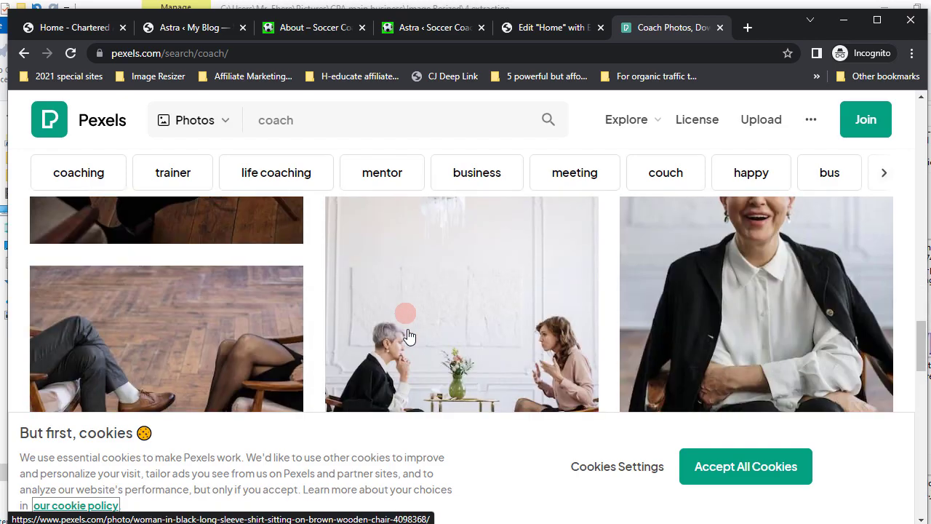
{"action": "scroll", "coordinate": [409, 336], "scroll_direction": "down", "scroll_amount": 5}
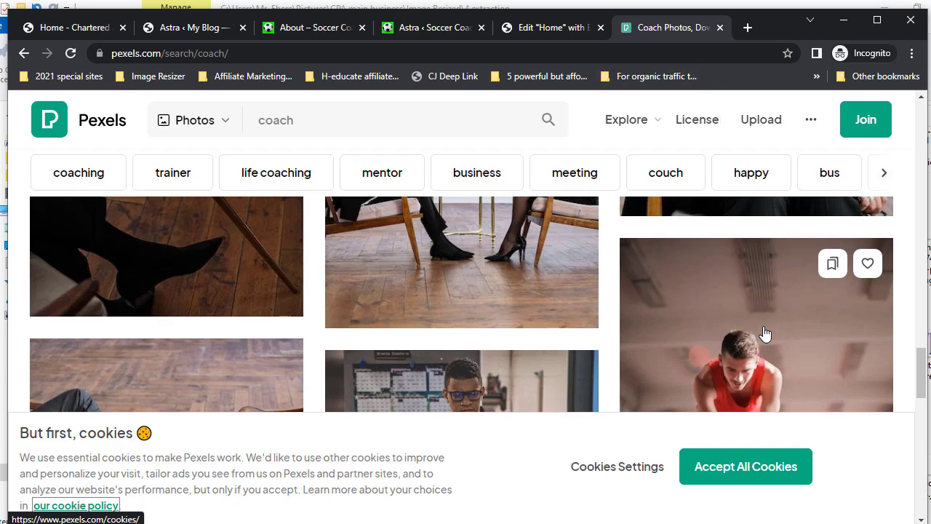
- Open unsplash.com in another new tab and browse its homepage photo grid
{"action": "left_click", "coordinate": [748, 28]}
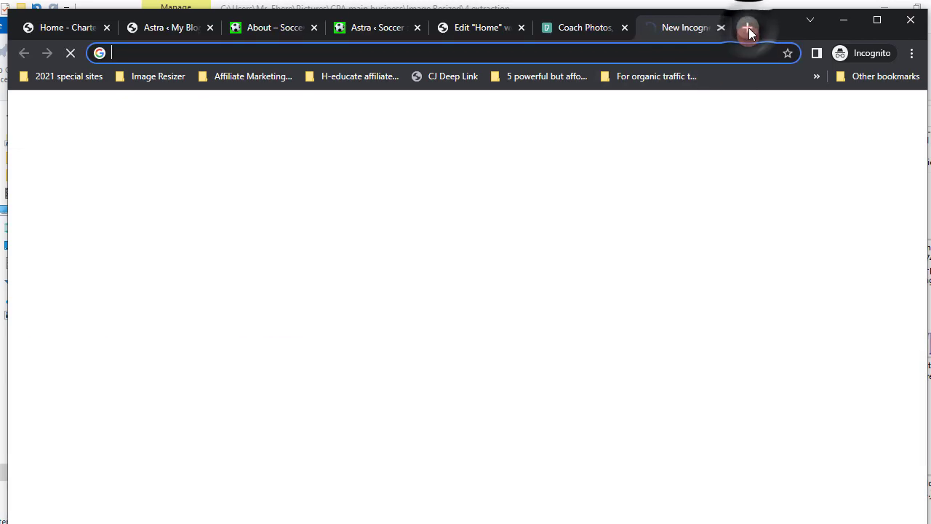
{"action": "type", "text": "uns"}
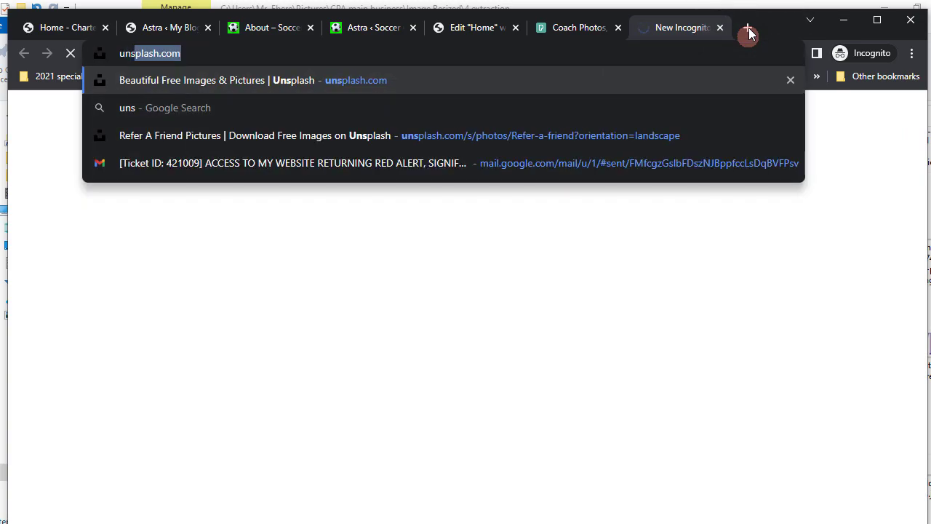
{"action": "type", "text": "plash"}
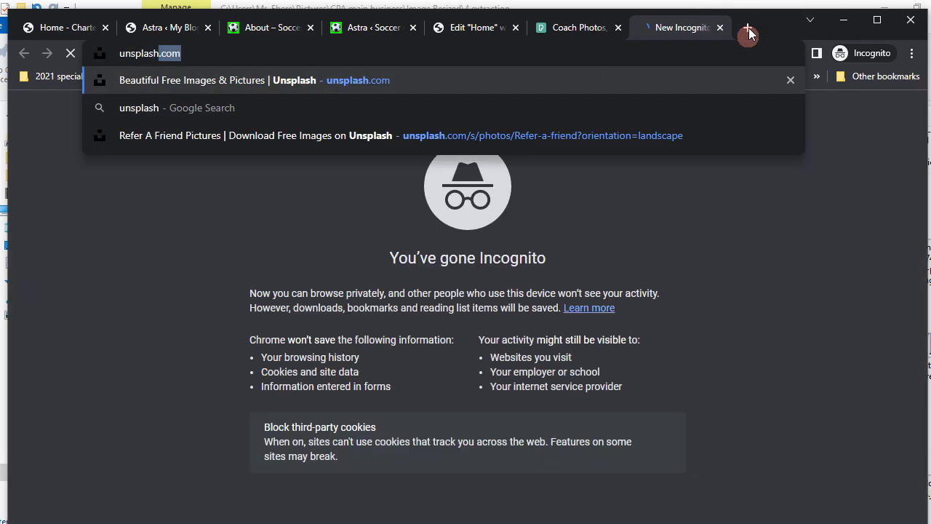
{"action": "type", "text": ".com"}
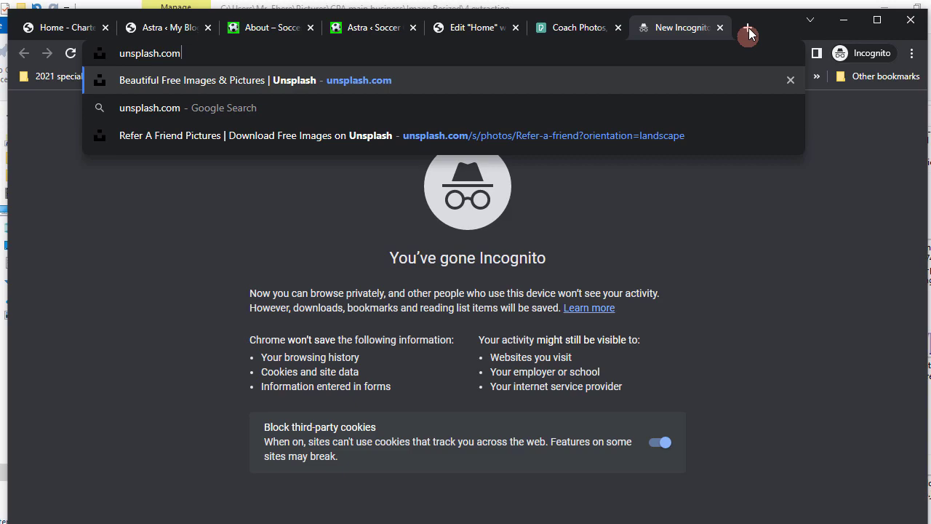
{"action": "key", "text": "Return"}
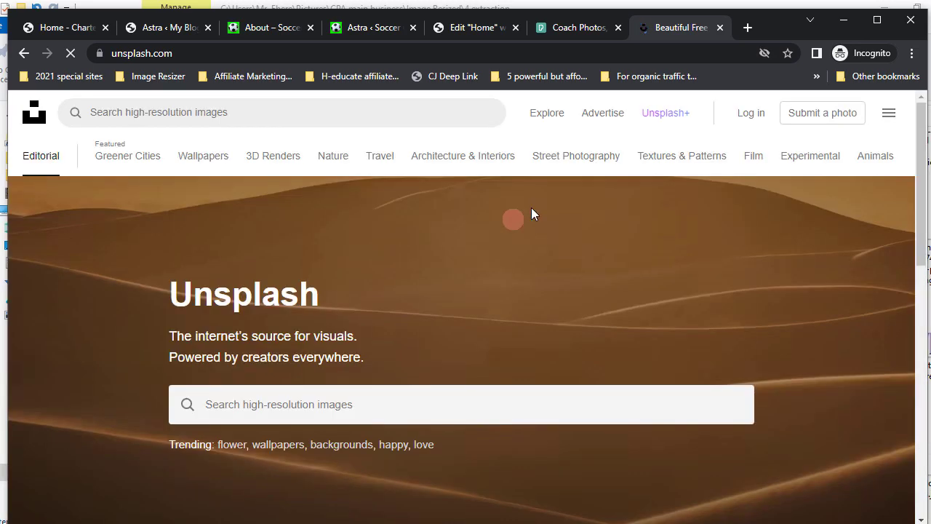
{"action": "scroll", "coordinate": [464, 288], "scroll_direction": "down", "scroll_amount": 7}
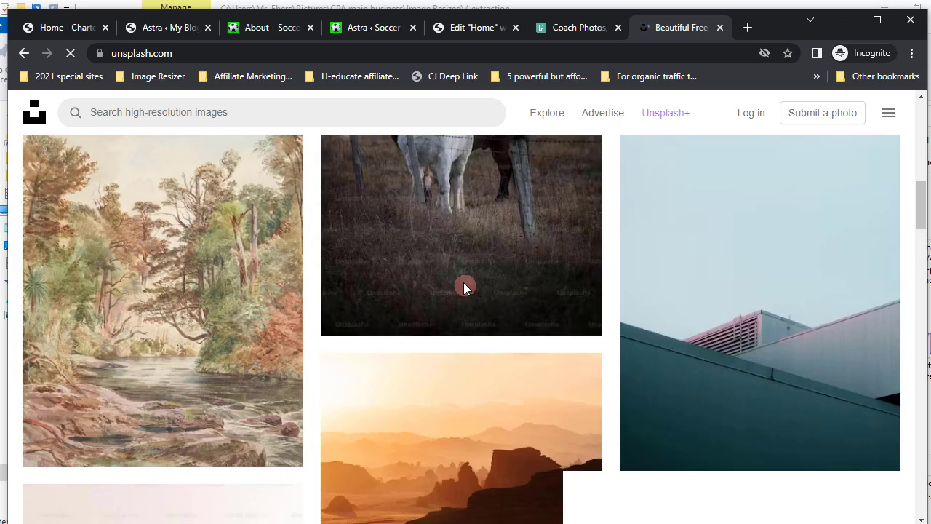
{"action": "scroll", "coordinate": [464, 283], "scroll_direction": "up", "scroll_amount": 7}
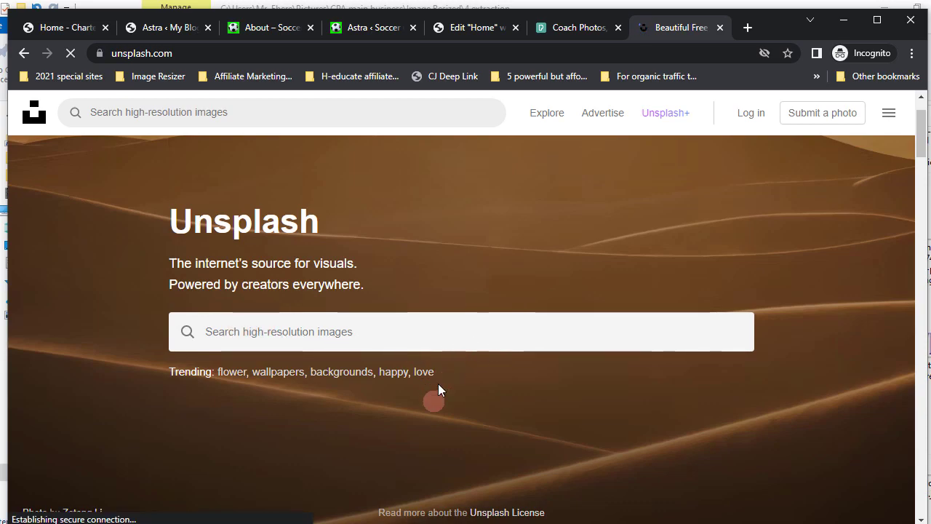
{"action": "scroll", "coordinate": [438, 385], "scroll_direction": "down", "scroll_amount": 8}
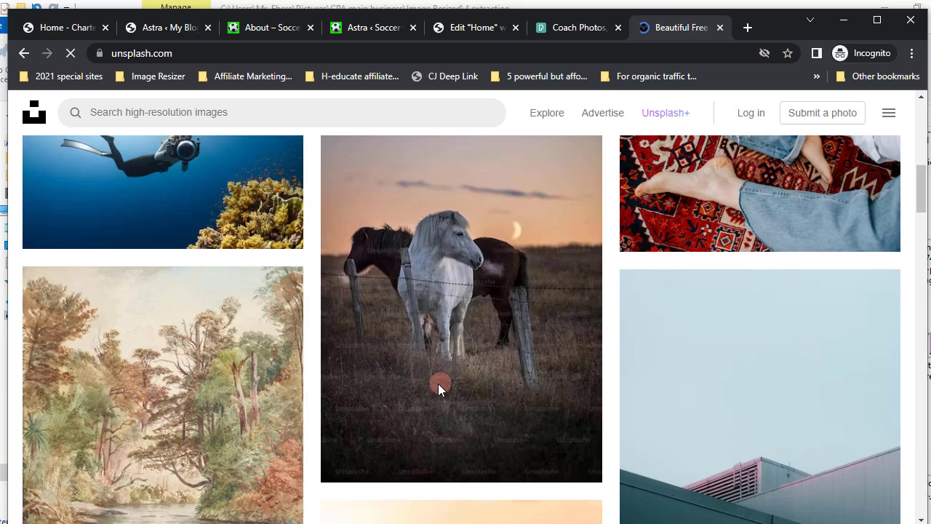
{"action": "scroll", "coordinate": [437, 385], "scroll_direction": "down", "scroll_amount": 10}
{"action": "scroll", "coordinate": [438, 383], "scroll_direction": "up", "scroll_amount": 20}
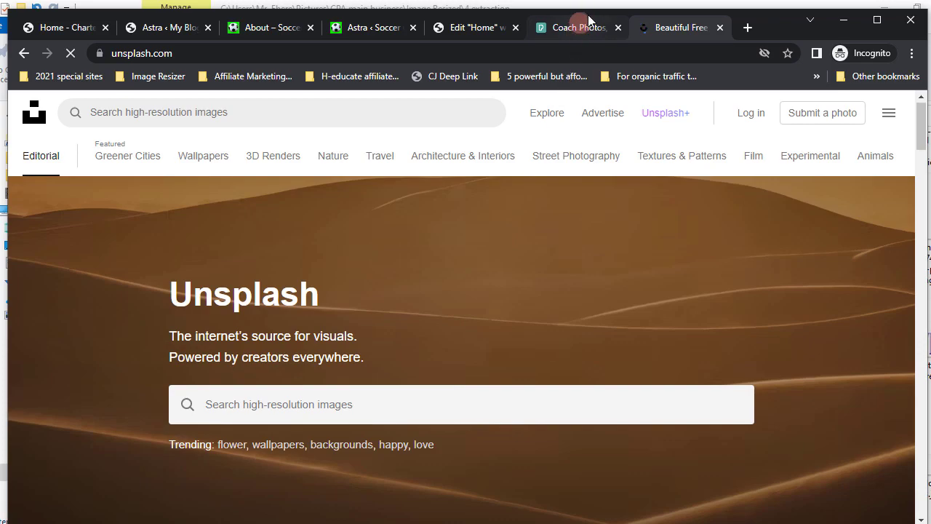
{"action": "mouse_move", "coordinate": [589, 20]}
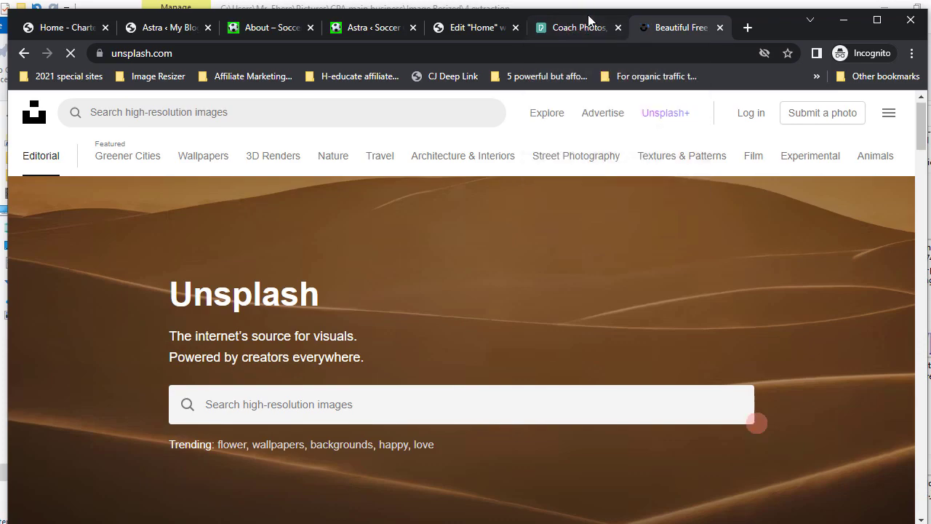
- Select pexels-papa-yaw-2531728.jpg in the 4 extraction folder, then close the Unsplash and Pexels tabs
{"action": "key", "text": "alt+Tab"}
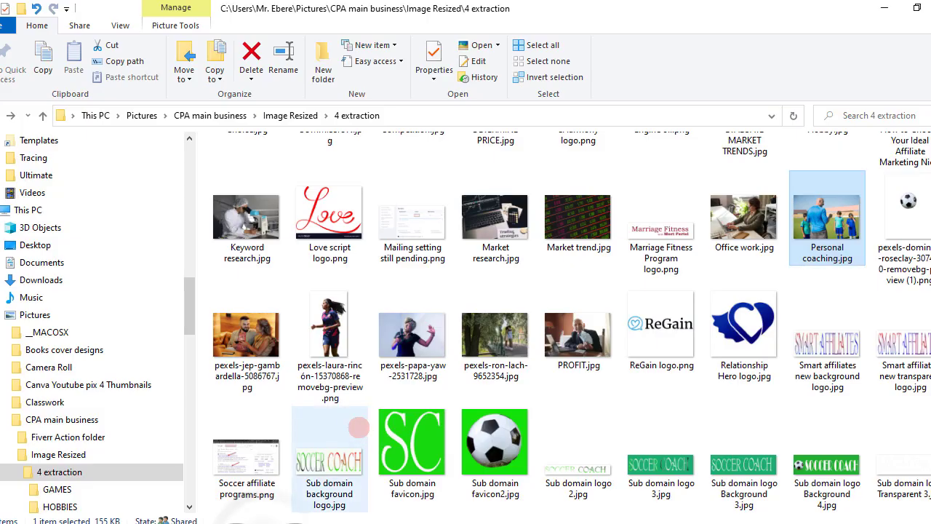
{"action": "left_click", "coordinate": [418, 355]}
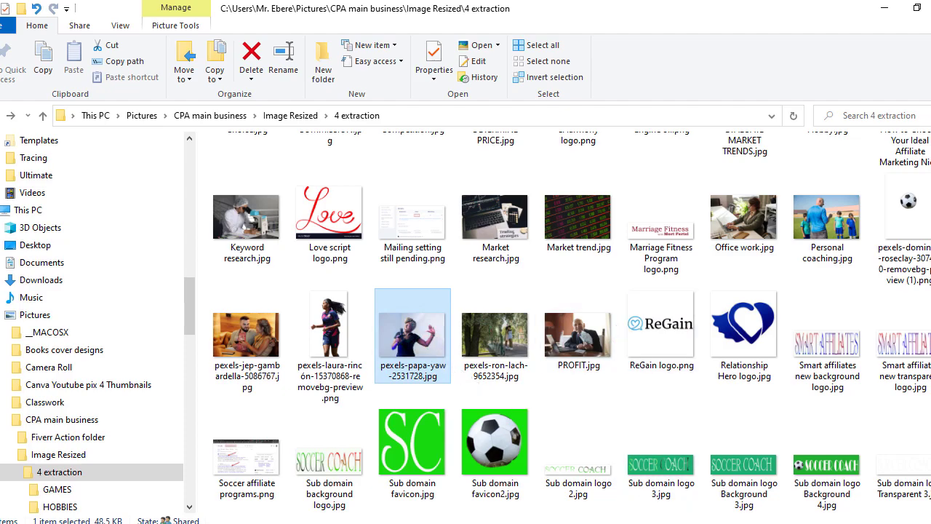
{"action": "key", "text": "alt+Tab"}
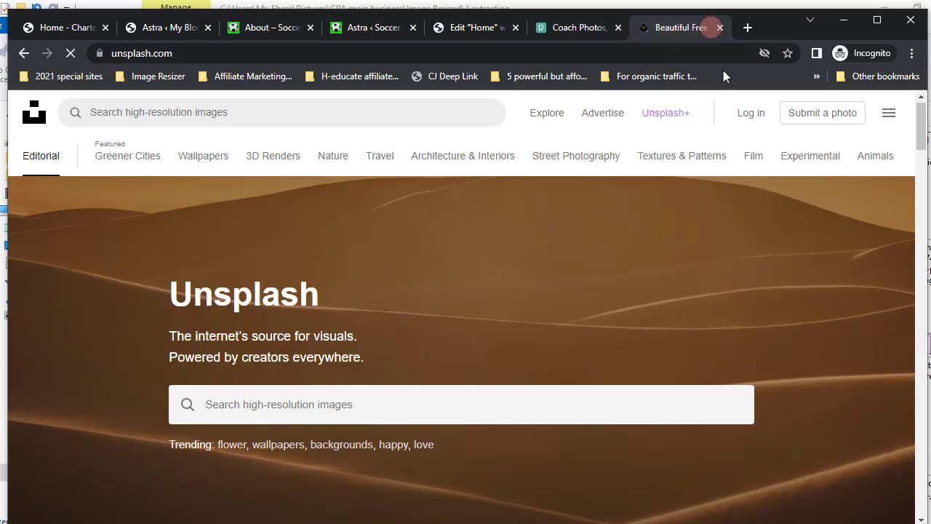
{"action": "left_click", "coordinate": [720, 27]}
{"action": "left_click", "coordinate": [627, 36]}
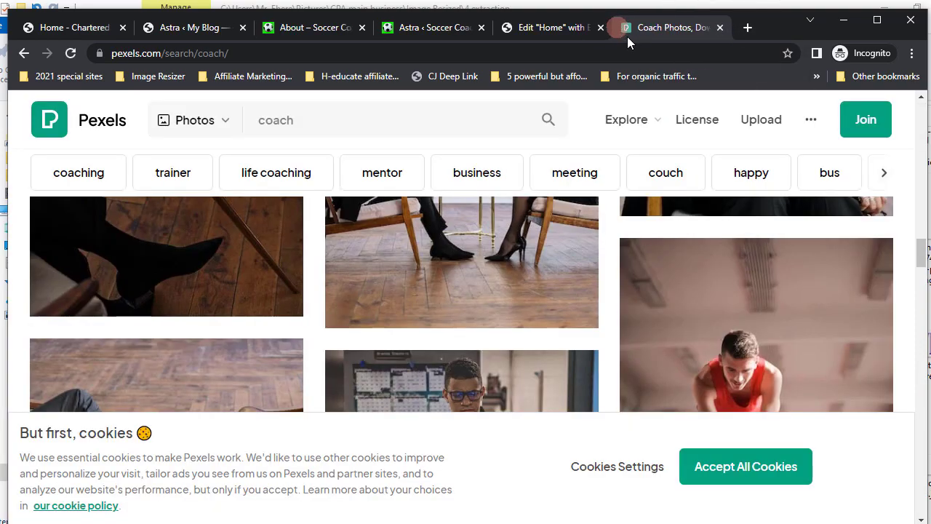
{"action": "left_click", "coordinate": [720, 28]}
- Open remove.bg in a fresh browser tab
{"action": "left_click", "coordinate": [746, 27]}
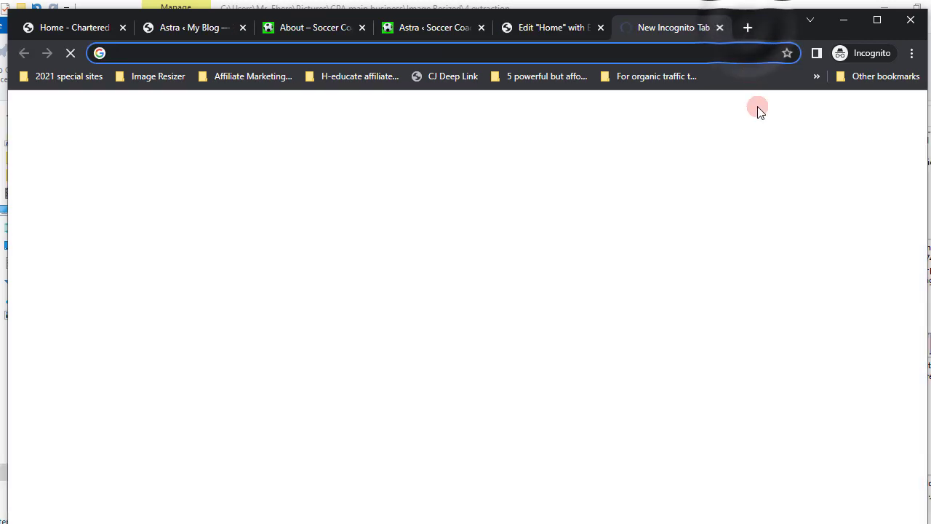
{"action": "type", "text": "re"}
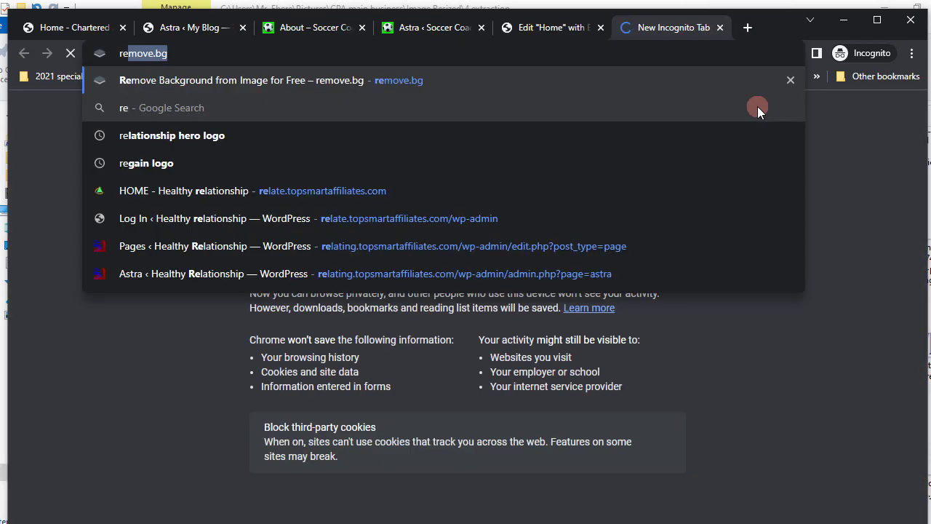
{"action": "type", "text": "move."}
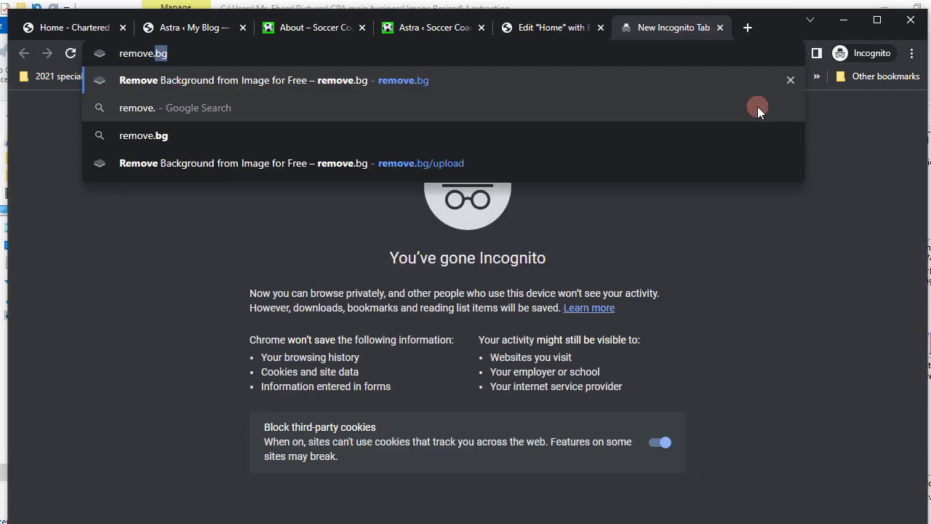
{"action": "type", "text": "bg"}
{"action": "key", "text": "Return"}
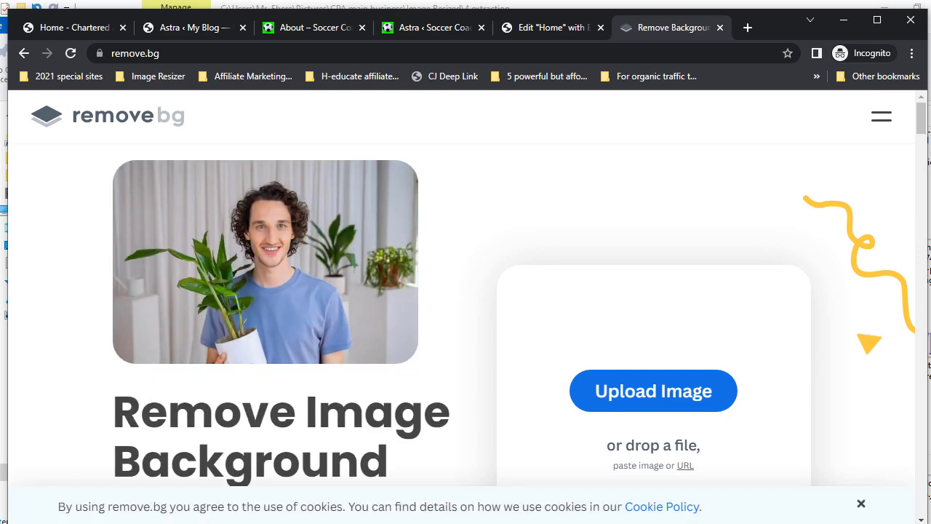
- Drag pexels-papa-yaw-2531728.jpg from the 4 extraction folder onto remove.bg for background removal
{"action": "key", "text": "alt+Tab"}
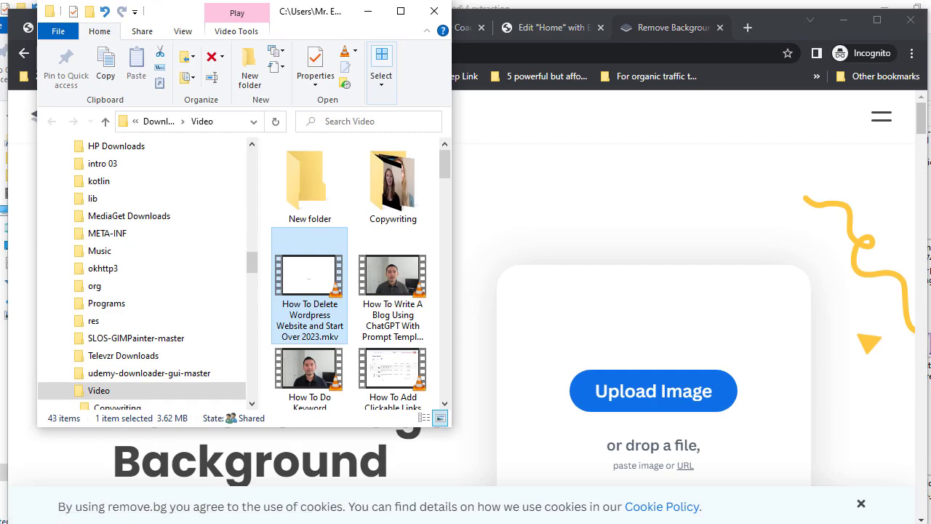
{"action": "key", "text": "alt+Tab"}
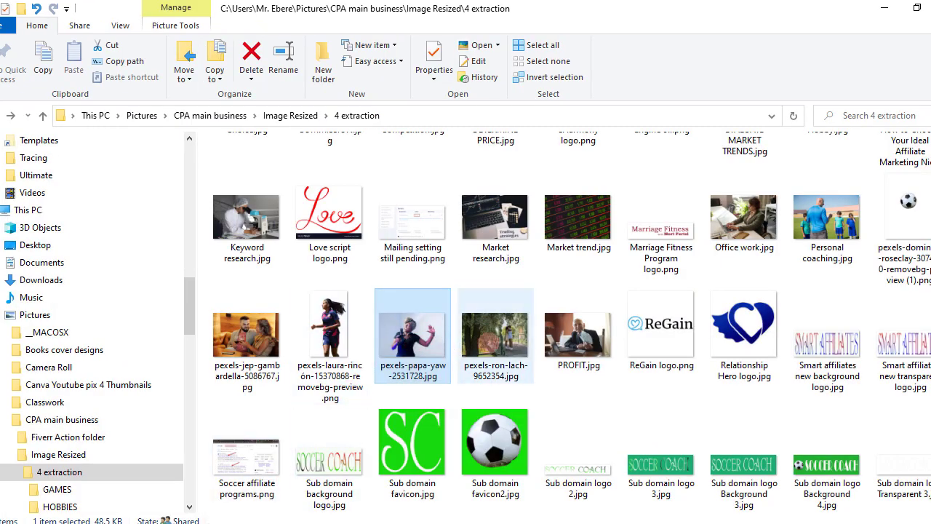
{"action": "left_click", "coordinate": [916, 7]}
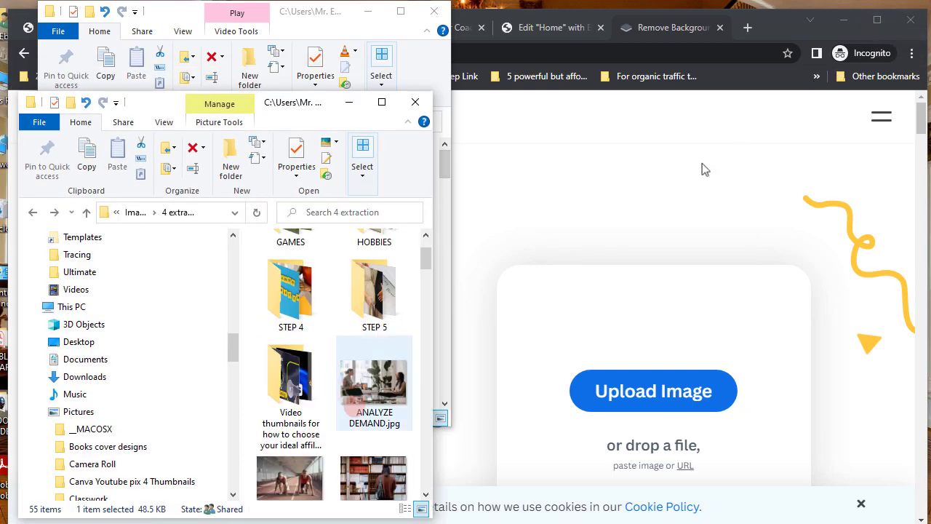
{"action": "scroll", "coordinate": [356, 414], "scroll_direction": "down", "scroll_amount": 8}
{"action": "scroll", "coordinate": [346, 431], "scroll_direction": "down", "scroll_amount": 15}
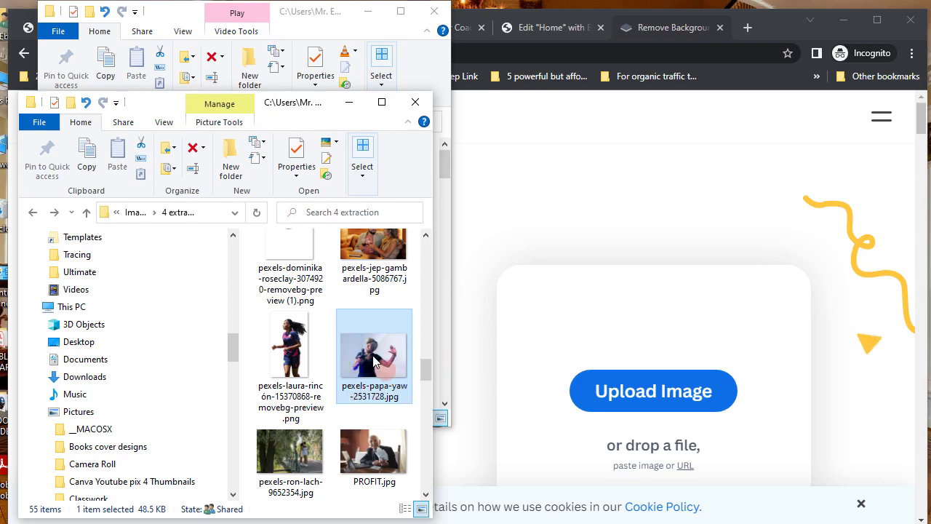
{"action": "left_click_drag", "start_coordinate": [372, 355], "coordinate": [509, 315]}
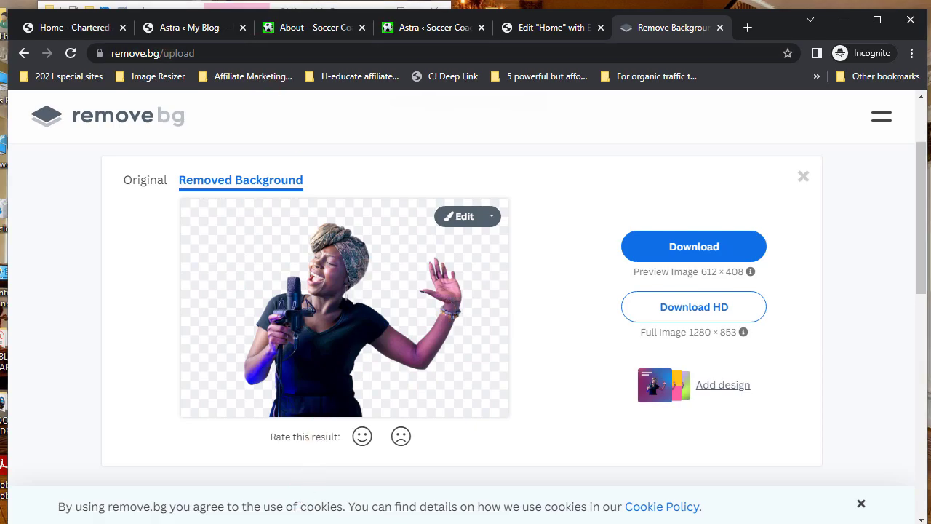
{"action": "key", "text": "alt+Tab"}
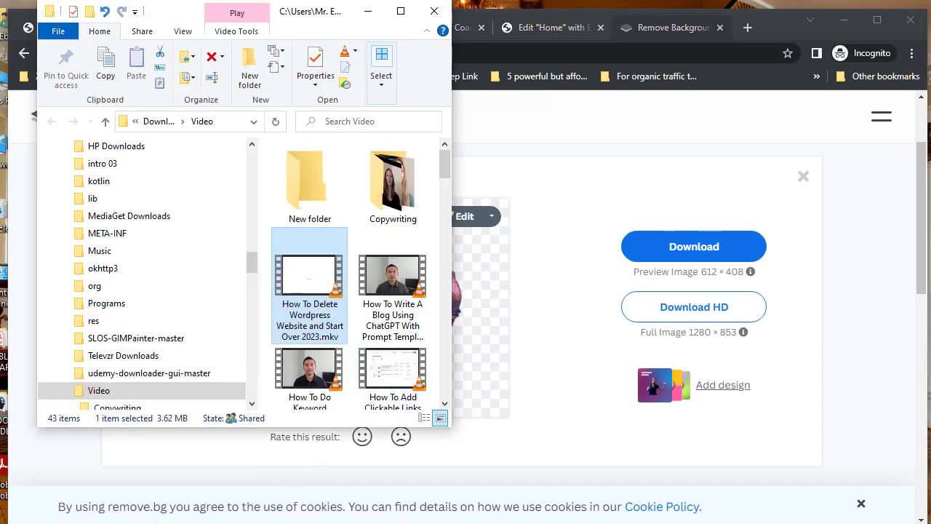
- Select the pexels-laura-rincon removebg preview PNG in Explorer and close the remove.bg tab
{"action": "key", "text": "alt+Tab"}
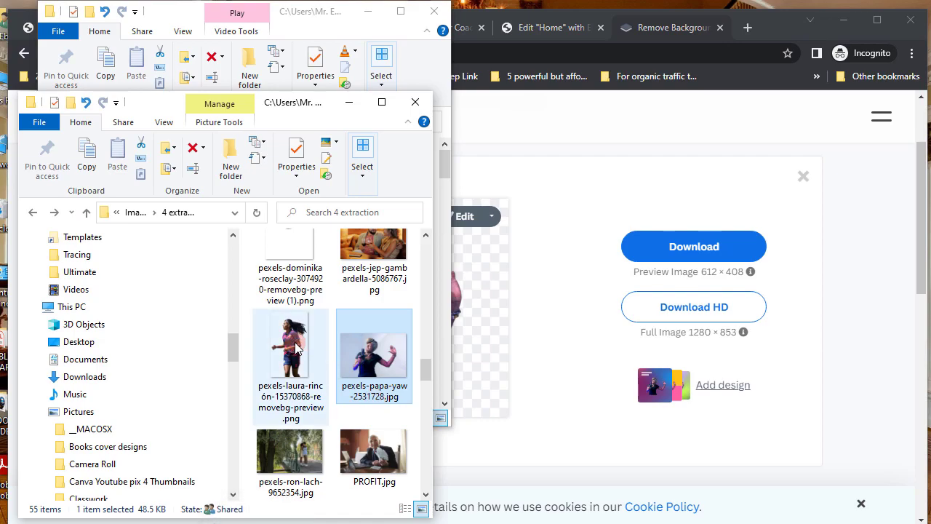
{"action": "left_click", "coordinate": [296, 347]}
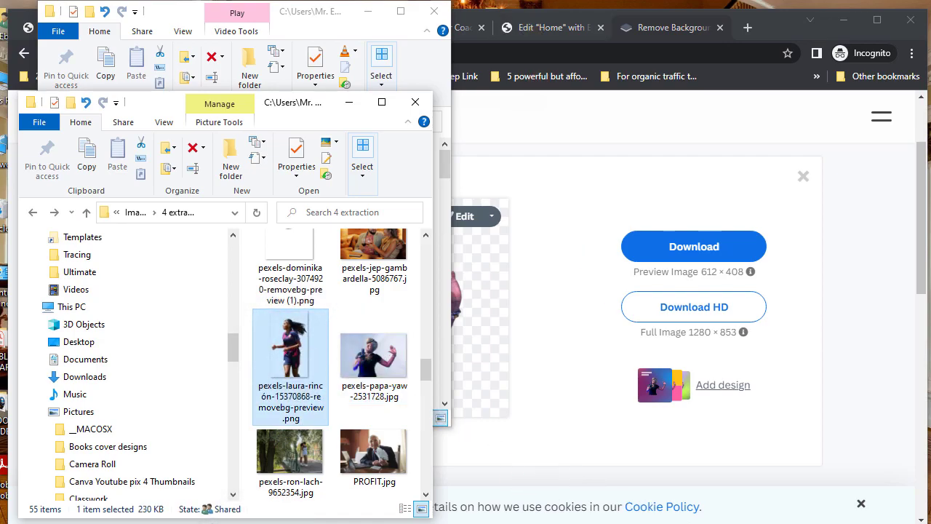
{"action": "left_click", "coordinate": [533, 419]}
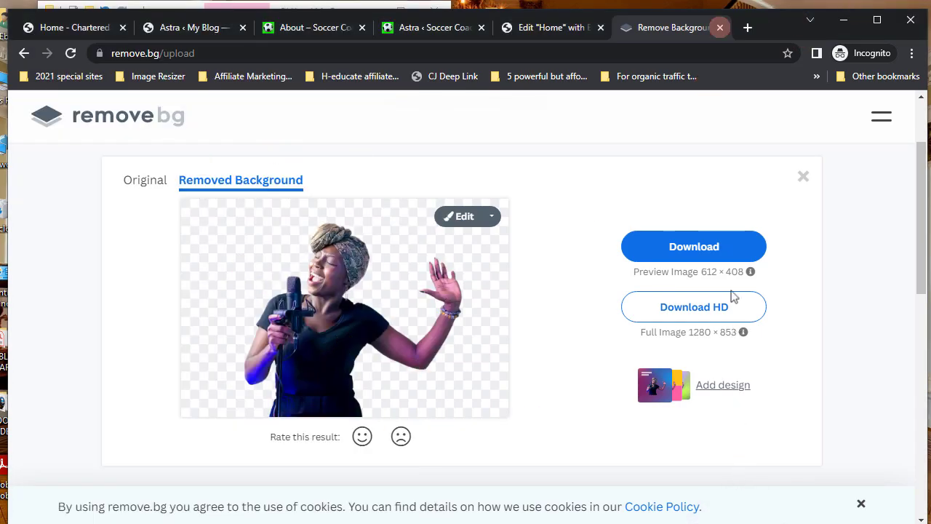
{"action": "left_click", "coordinate": [720, 29]}
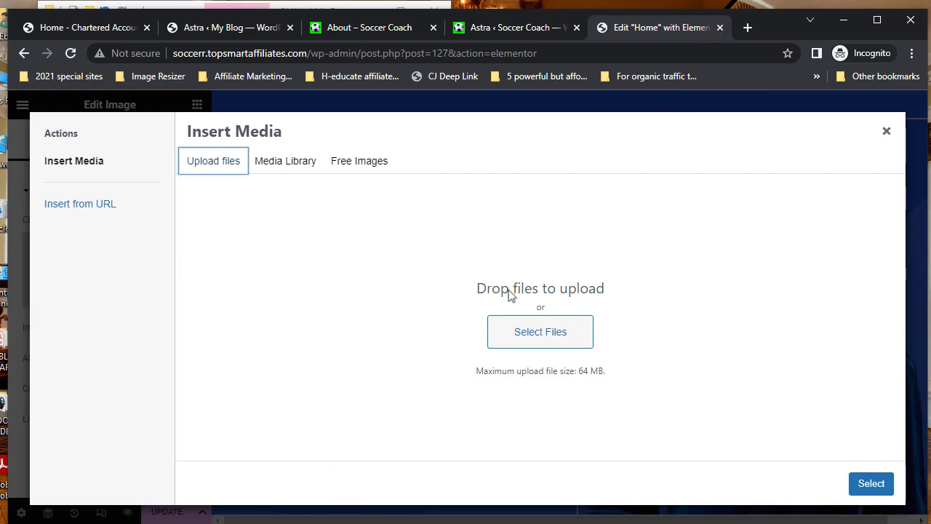
- Drag pexels-laura-rincon-15370868-removebg-preview.png into Elementor's Insert Media upload area
{"action": "key", "text": "alt+Tab"}
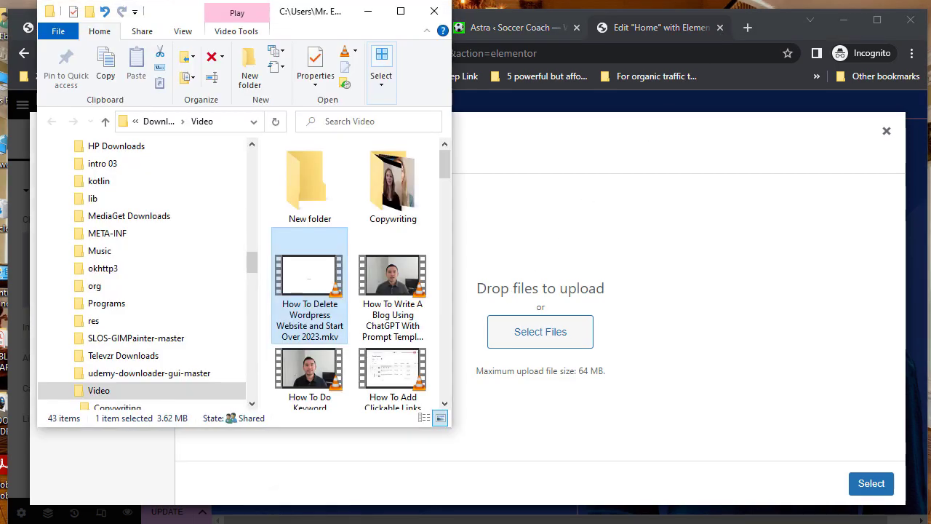
{"action": "key", "text": "alt+Tab"}
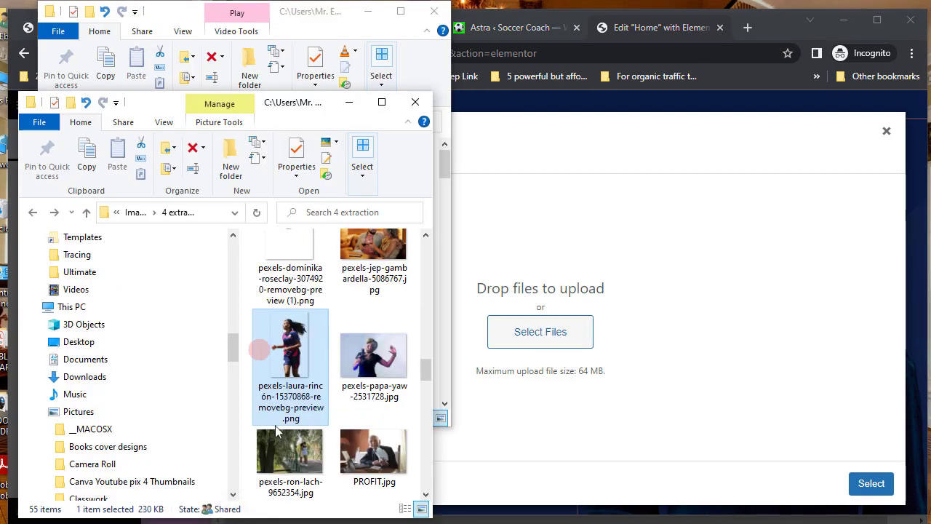
{"action": "left_click_drag", "start_coordinate": [287, 353], "coordinate": [508, 346]}
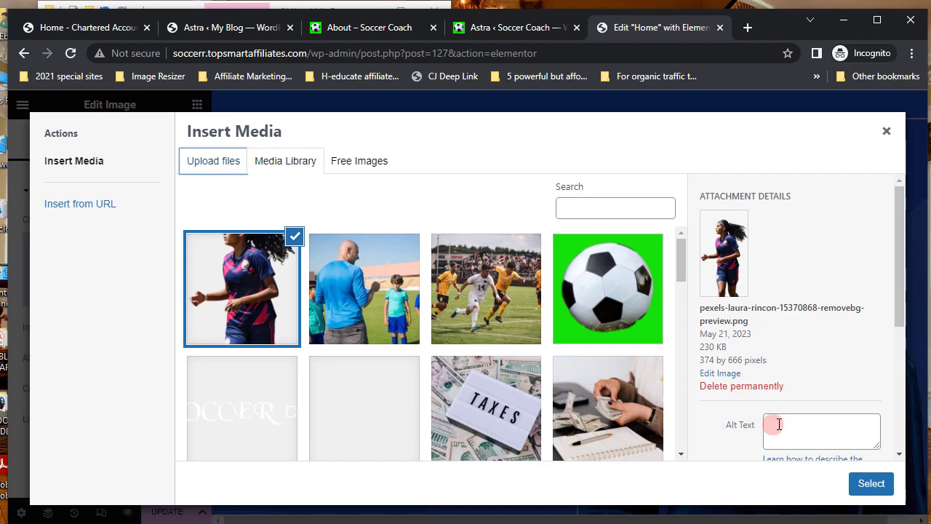
- Retitle the uploaded cutout image to soccer.topsmartaffiliates and copy that text
{"action": "scroll", "coordinate": [778, 424], "scroll_direction": "down", "scroll_amount": 2}
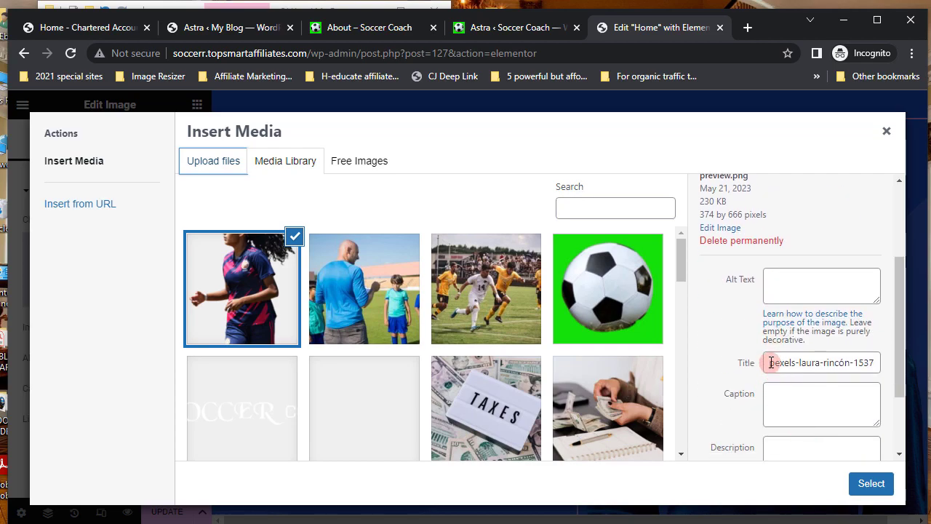
{"action": "left_click_drag", "start_coordinate": [770, 363], "coordinate": [890, 370]}
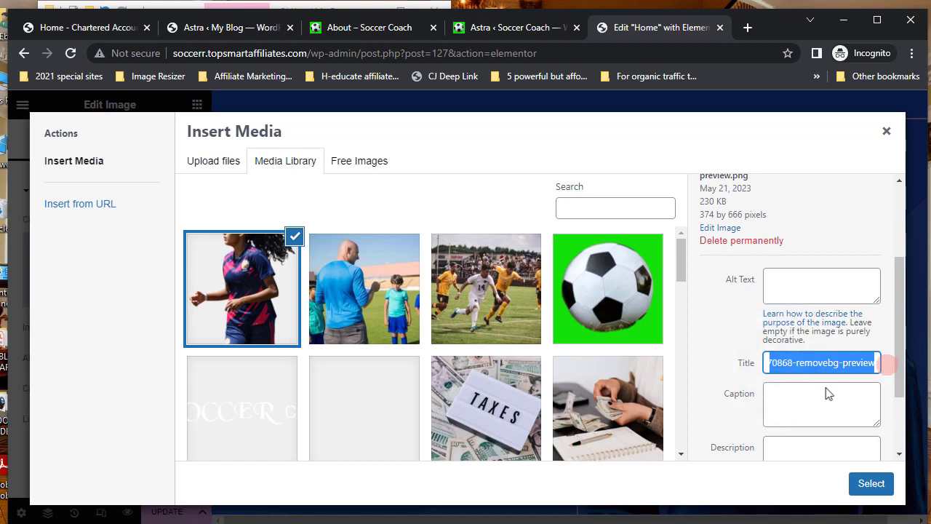
{"action": "type", "text": "s"}
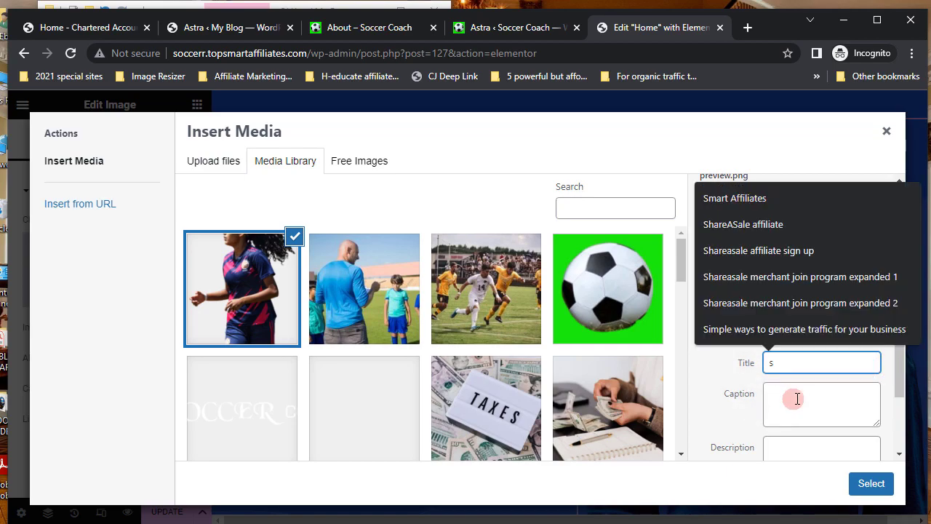
{"action": "type", "text": "occer.topsmartaffiliates"}
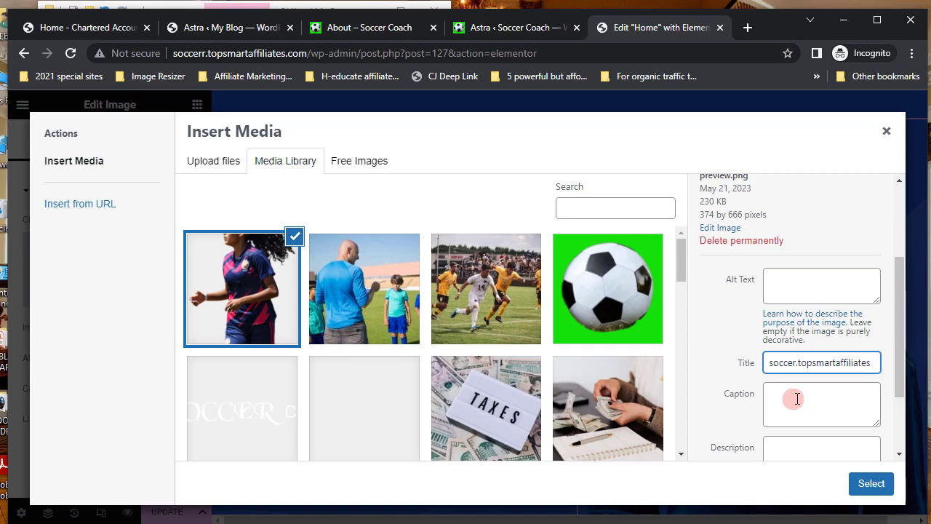
{"action": "key", "text": "shift+Left"}
{"action": "key", "text": "shift+Left"}
{"action": "key", "text": "shift+Left"}
{"action": "key", "text": "shift+Left"}
{"action": "key", "text": "shift+Left"}
{"action": "key", "text": "shift+Left"}
{"action": "key", "text": "shift+Left"}
{"action": "key", "text": "shift+Left"}
{"action": "key", "text": "shift+Left"}
{"action": "key", "text": "shift+Left"}
{"action": "key", "text": "shift+Left"}
{"action": "key", "text": "shift+Left"}
{"action": "key", "text": "shift+Left"}
{"action": "key", "text": "shift+Left"}
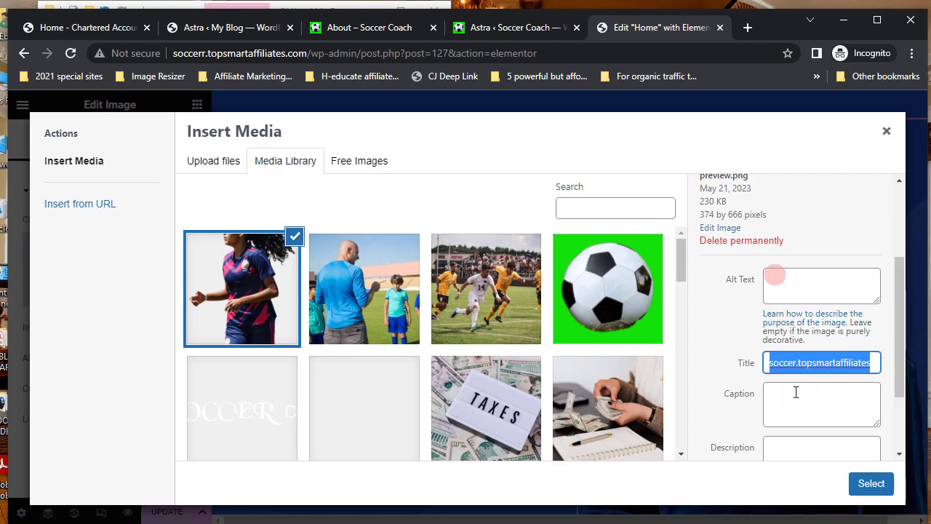
- Paste soccer.topsmartaffiliates as the image's alt text and insert the player photo into the hero
{"action": "left_click", "coordinate": [775, 282]}
{"action": "right_click", "coordinate": [775, 283]}
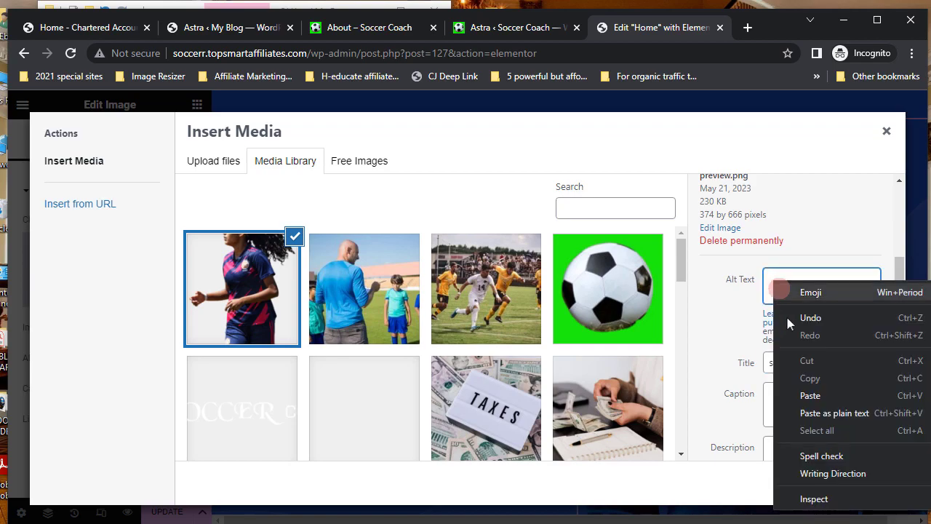
{"action": "left_click", "coordinate": [814, 393]}
{"action": "left_click", "coordinate": [870, 483]}
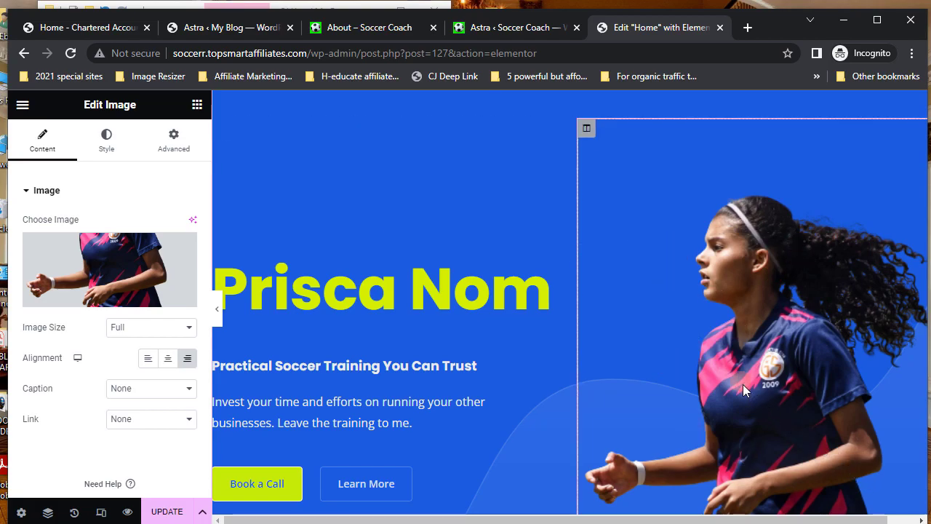
- Scroll the canvas down past Services and testimonials to the Request A Quote section
{"action": "scroll", "coordinate": [742, 384], "scroll_direction": "down", "scroll_amount": 5}
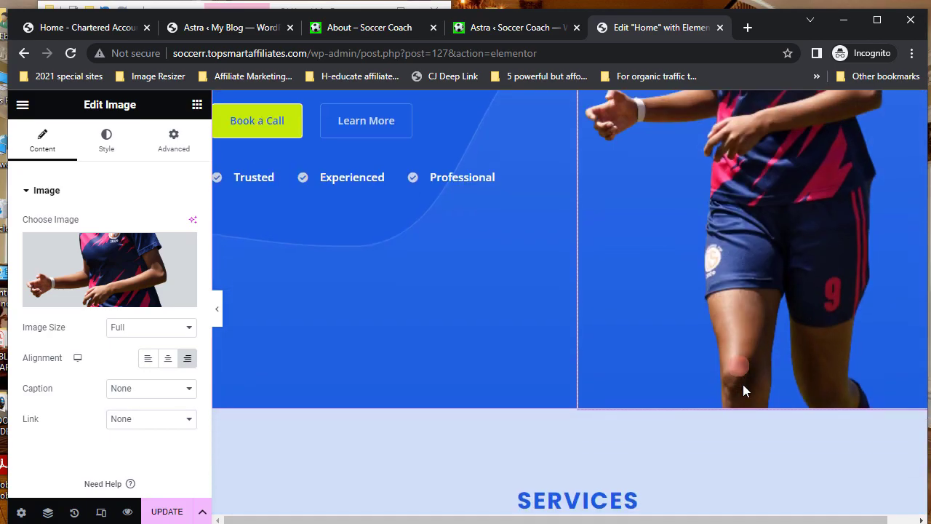
{"action": "scroll", "coordinate": [742, 384], "scroll_direction": "up", "scroll_amount": 5}
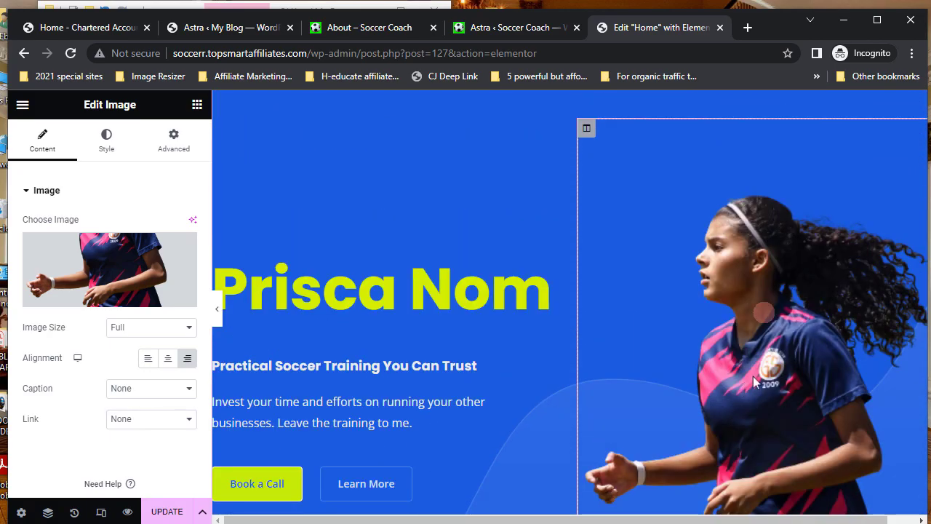
{"action": "scroll", "coordinate": [774, 360], "scroll_direction": "down", "scroll_amount": 5}
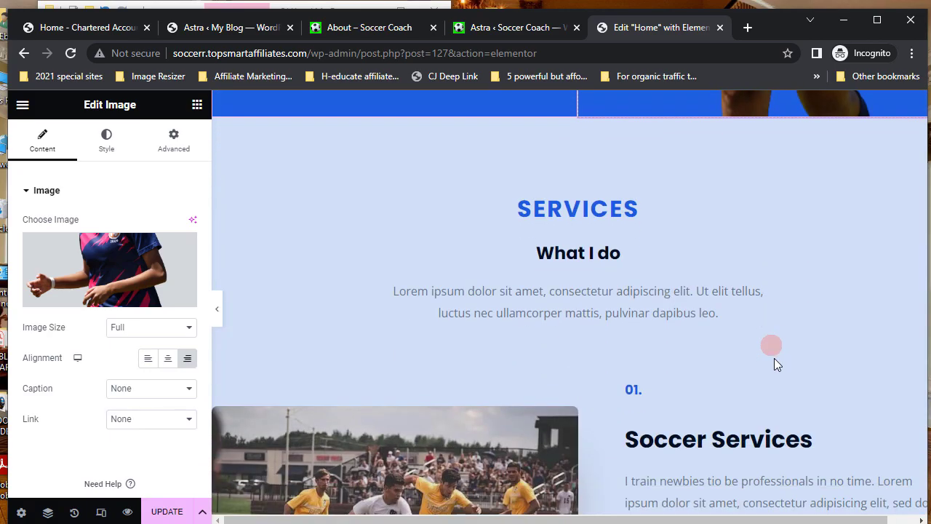
{"action": "scroll", "coordinate": [774, 360], "scroll_direction": "down", "scroll_amount": 5}
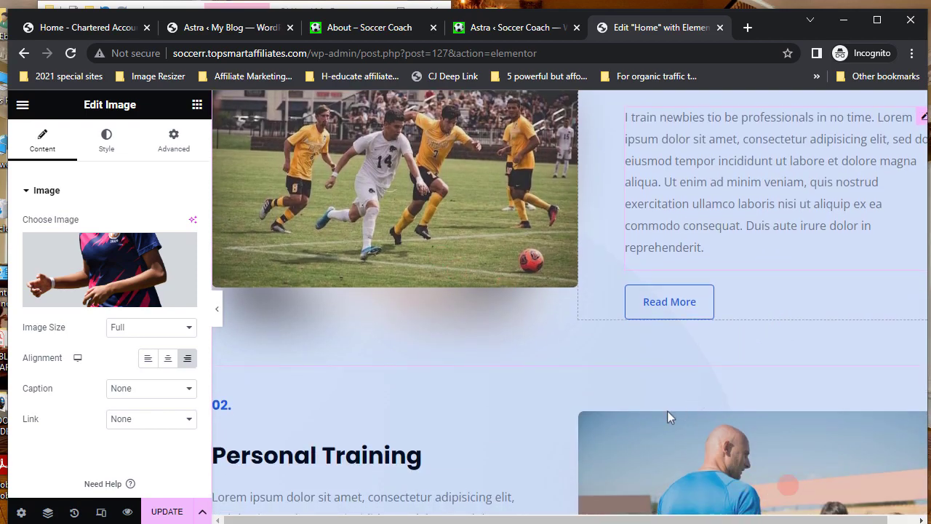
{"action": "scroll", "coordinate": [603, 445], "scroll_direction": "down", "scroll_amount": 7}
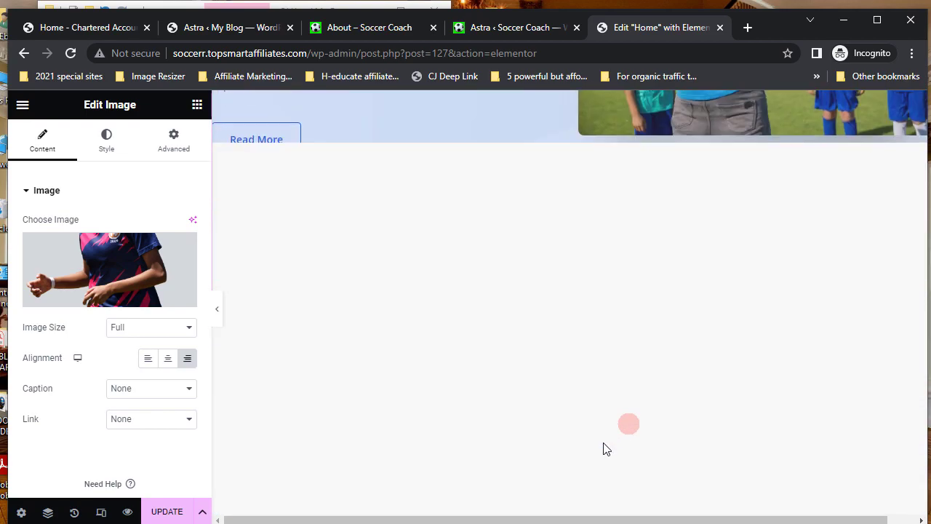
{"action": "scroll", "coordinate": [603, 444], "scroll_direction": "down", "scroll_amount": 2}
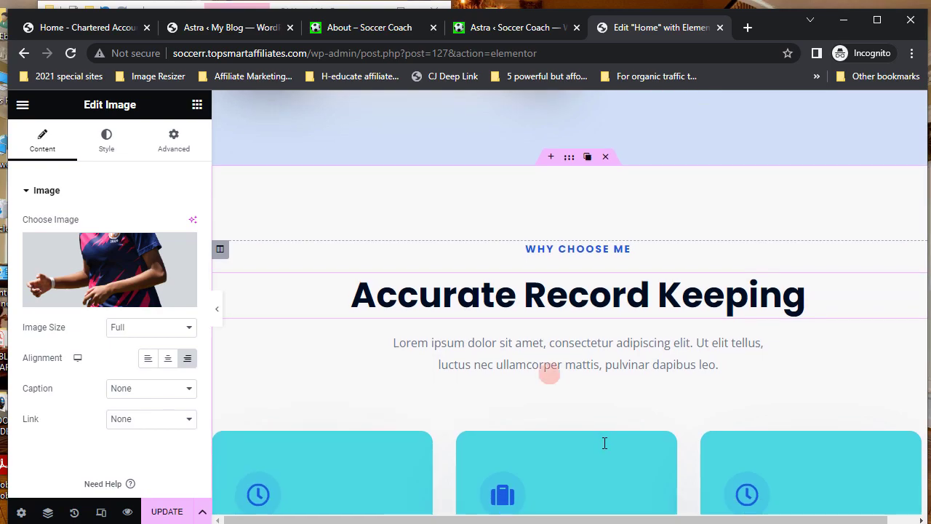
{"action": "scroll", "coordinate": [616, 385], "scroll_direction": "down", "scroll_amount": 2}
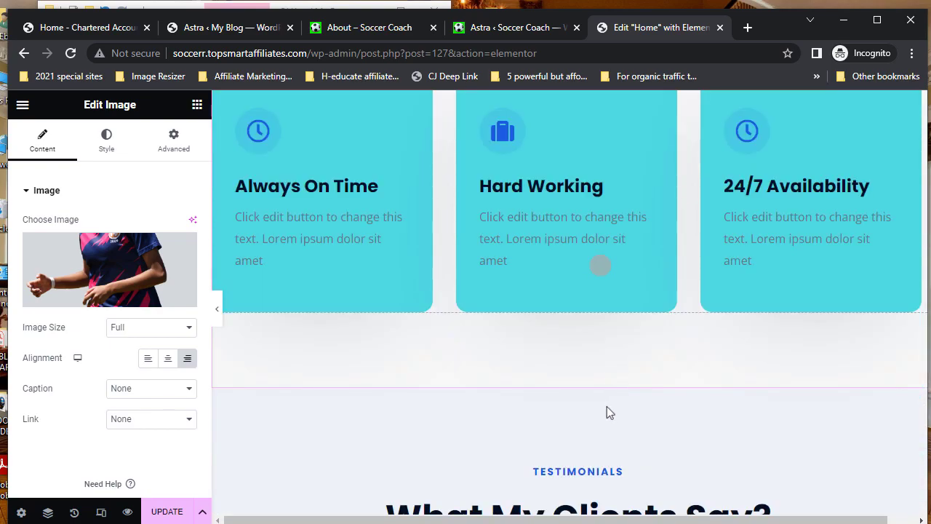
{"action": "scroll", "coordinate": [605, 410], "scroll_direction": "down", "scroll_amount": 5}
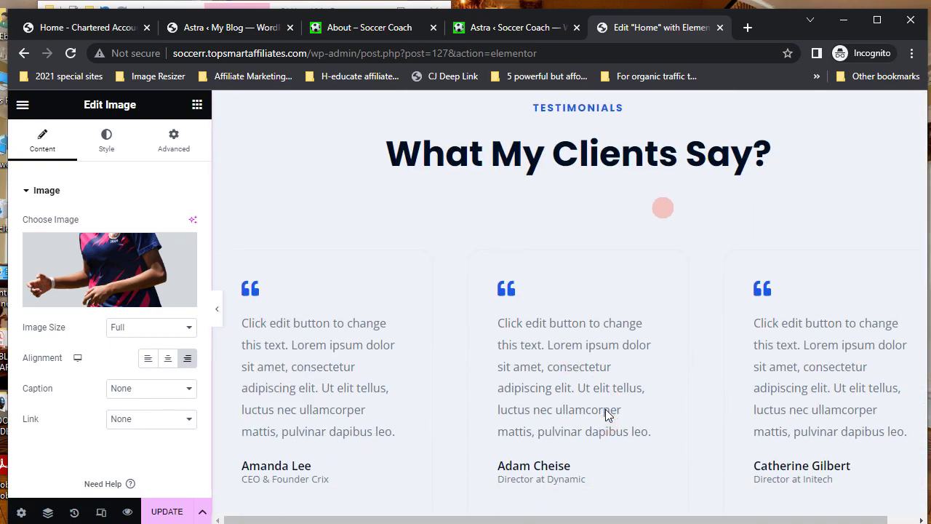
{"action": "scroll", "coordinate": [529, 407], "scroll_direction": "down", "scroll_amount": 8}
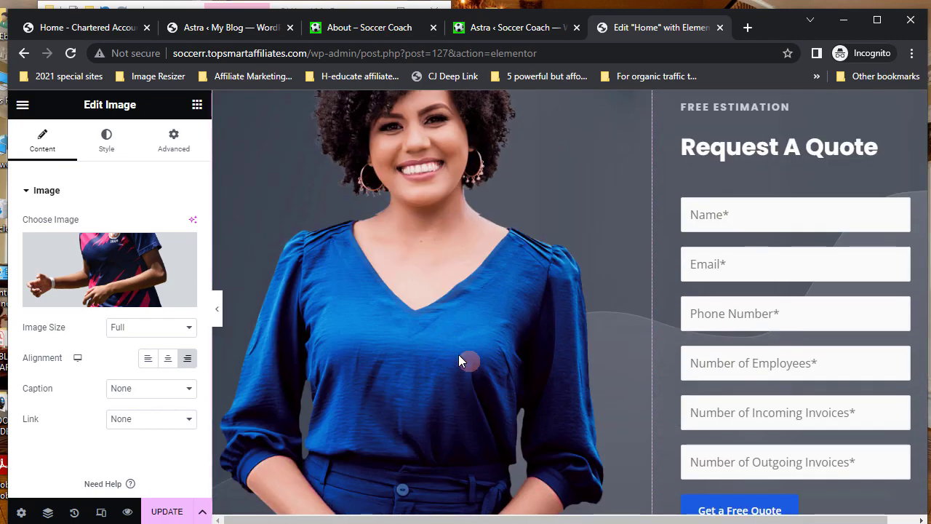
{"action": "left_click_drag", "start_coordinate": [458, 353], "coordinate": [458, 354]}
- Swap the woman-in-blue photo for the soccer player cutout from the Media Library
{"action": "left_click", "coordinate": [416, 279]}
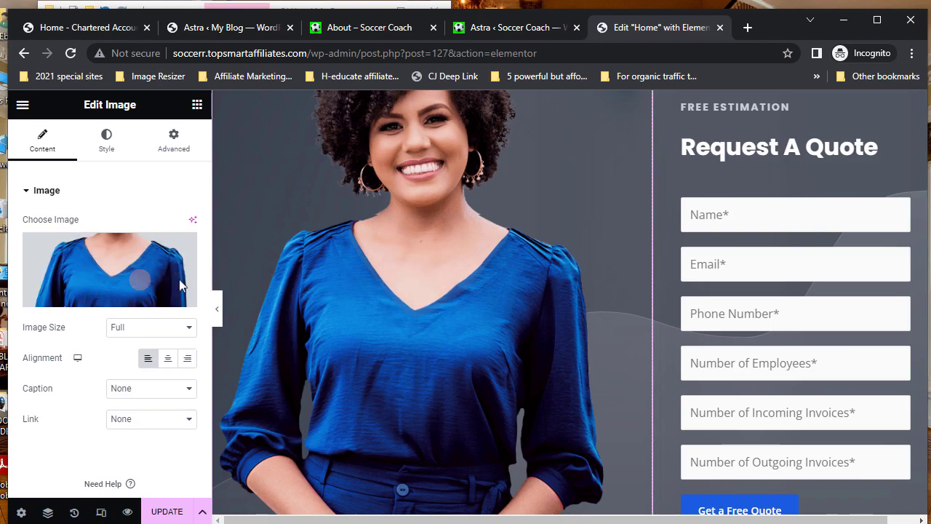
{"action": "left_click", "coordinate": [140, 284]}
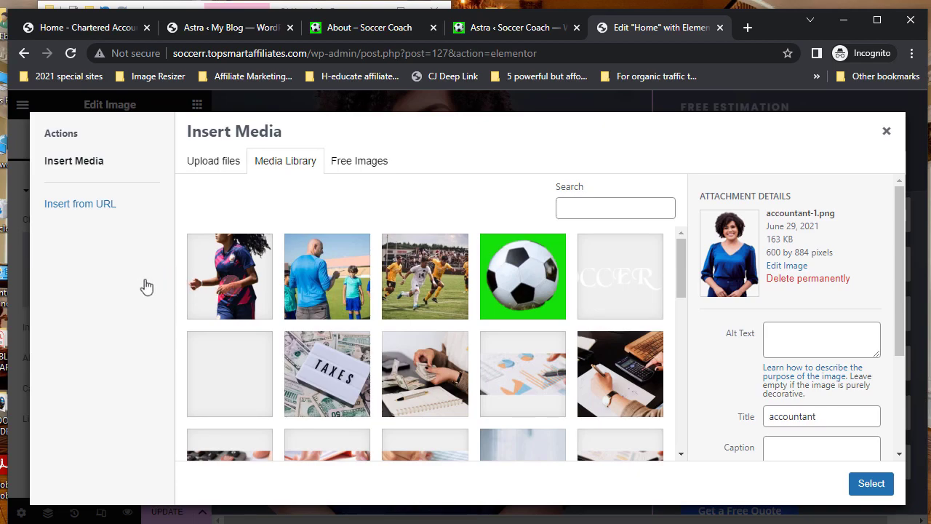
{"action": "left_click", "coordinate": [227, 275]}
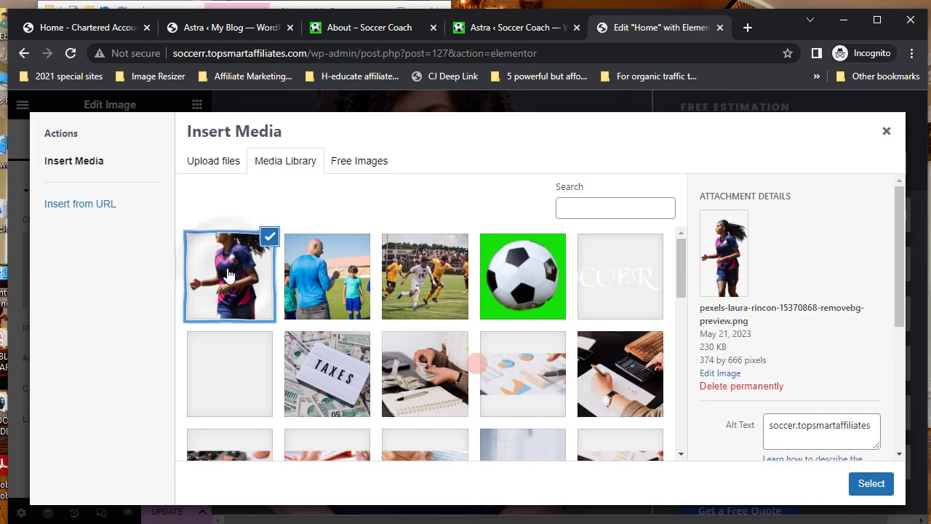
{"action": "left_click", "coordinate": [872, 484]}
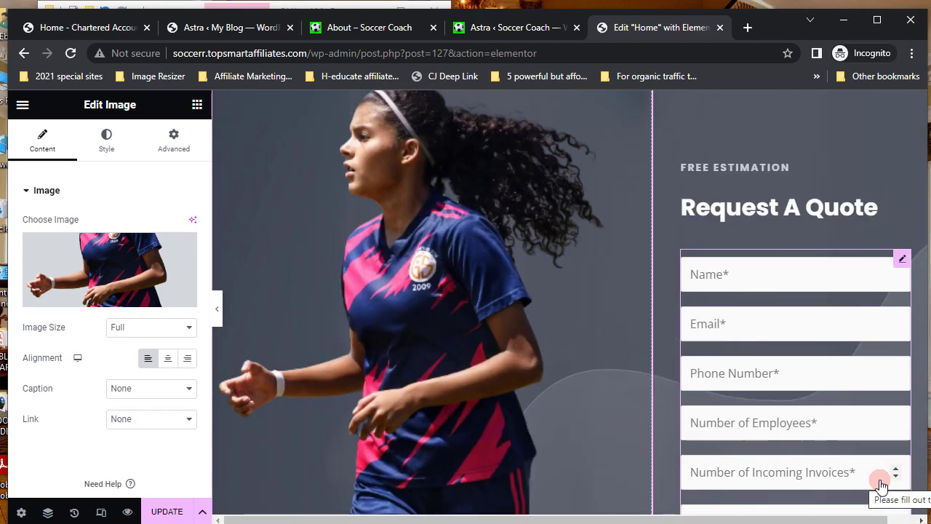
{"action": "left_click", "coordinate": [457, 272]}
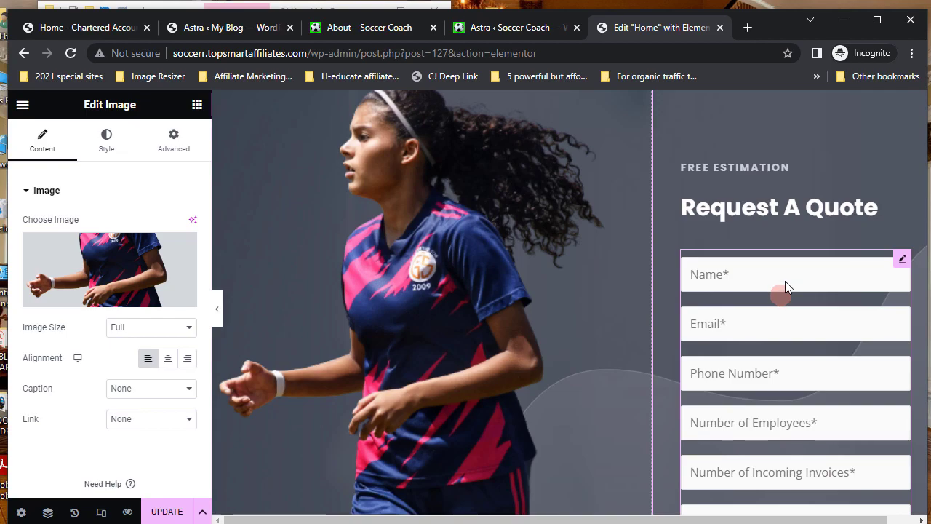
{"action": "scroll", "coordinate": [785, 281], "scroll_direction": "down", "scroll_amount": 1}
{"action": "scroll", "coordinate": [785, 281], "scroll_direction": "up", "scroll_amount": 3}
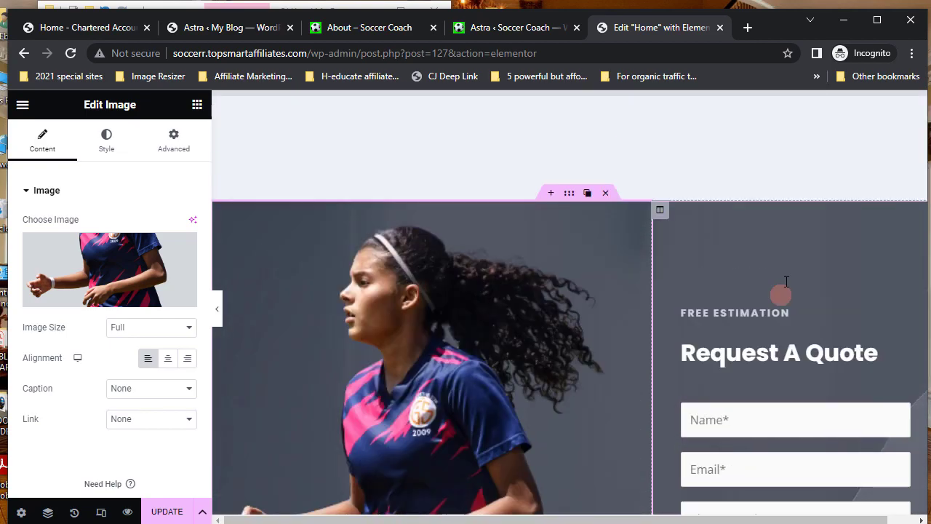
{"action": "scroll", "coordinate": [785, 281], "scroll_direction": "down", "scroll_amount": 2}
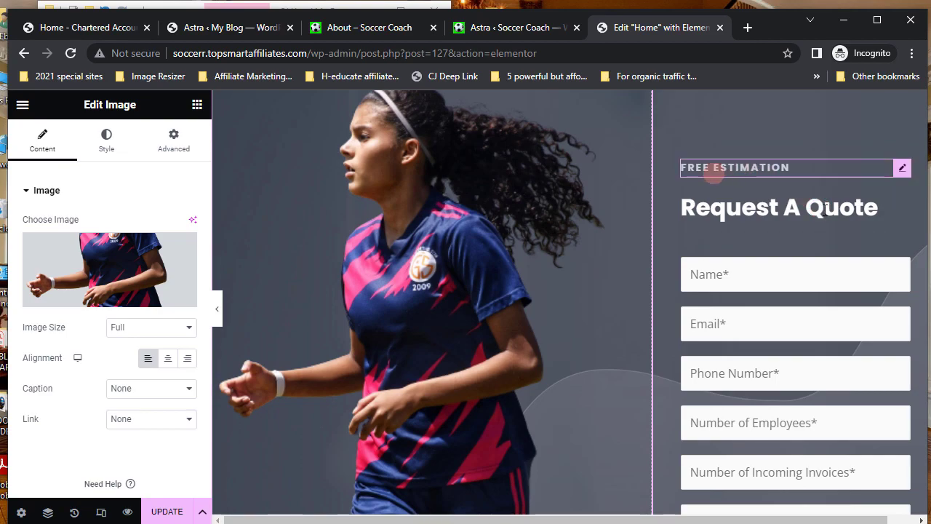
- Change the Free Estimation heading's title to 'want to get in touch?'
{"action": "left_click", "coordinate": [901, 169]}
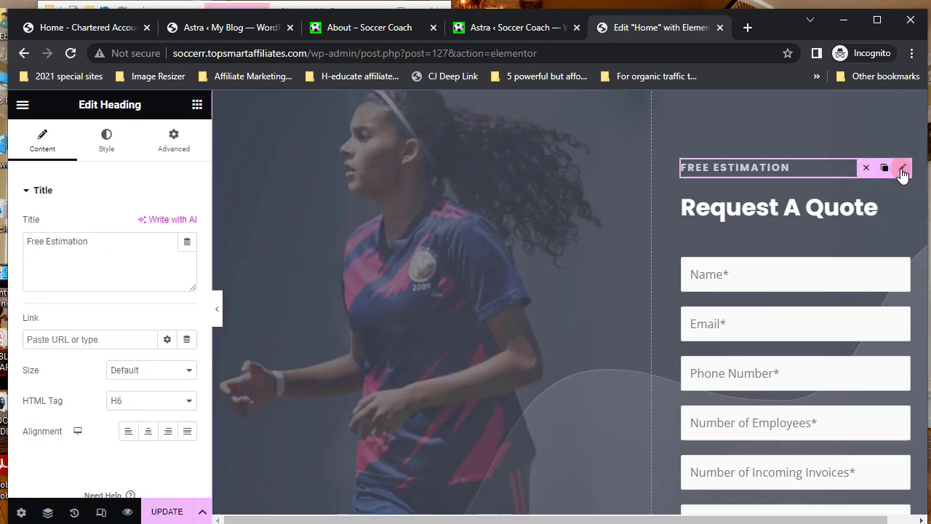
{"action": "left_click", "coordinate": [29, 241]}
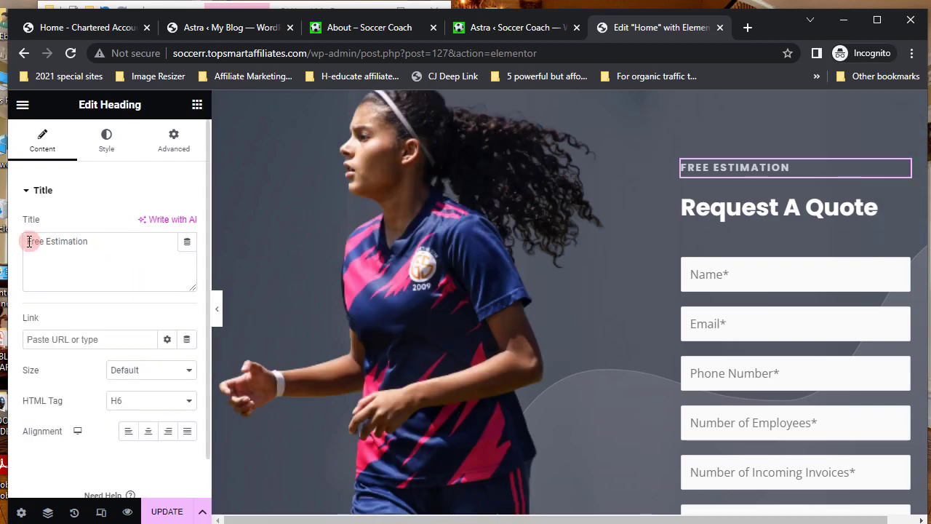
{"action": "left_click_drag", "start_coordinate": [29, 241], "coordinate": [110, 243]}
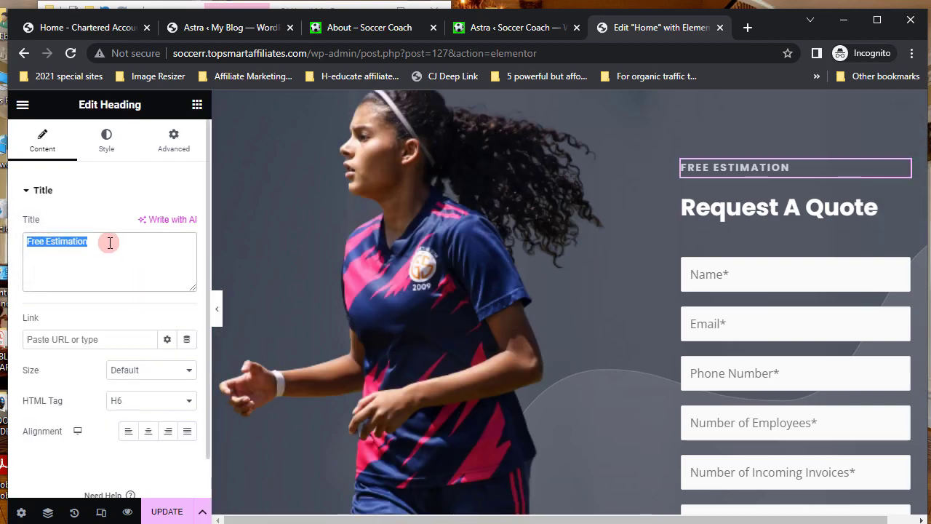
{"action": "type", "text": "w"}
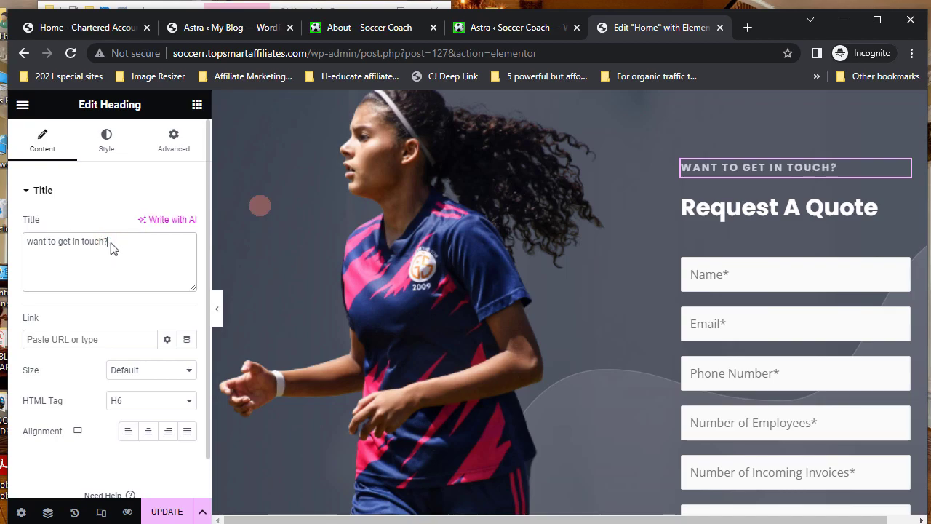
- Change the Request A Quote heading's title to 'Book A Call'
{"action": "left_click", "coordinate": [777, 208]}
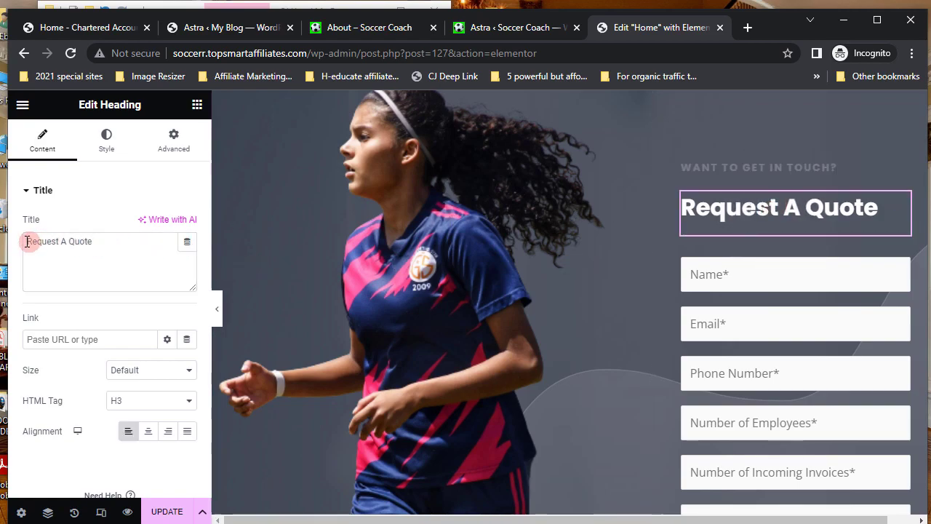
{"action": "left_click_drag", "start_coordinate": [26, 242], "coordinate": [119, 241]}
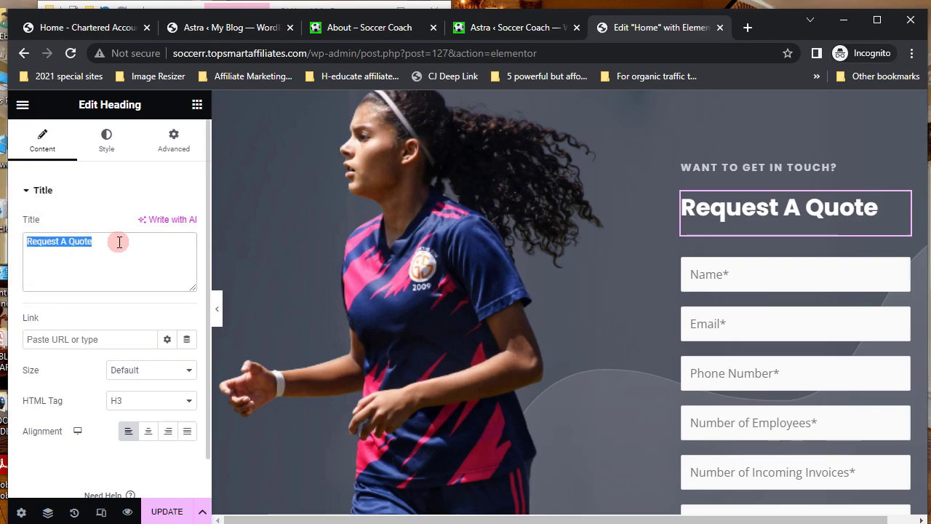
{"action": "type", "text": "Book A Call"}
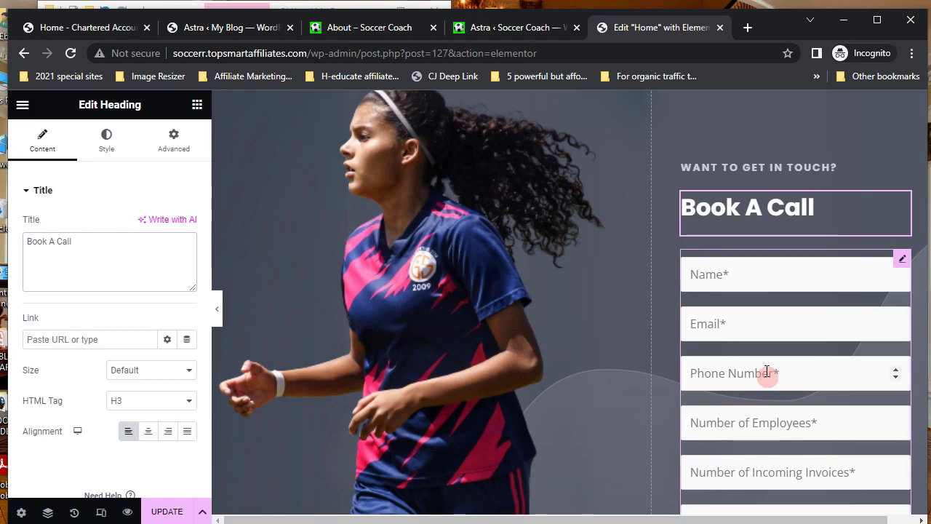
{"action": "scroll", "coordinate": [769, 374], "scroll_direction": "down", "scroll_amount": 2}
{"action": "scroll", "coordinate": [805, 360], "scroll_direction": "up", "scroll_amount": 1}
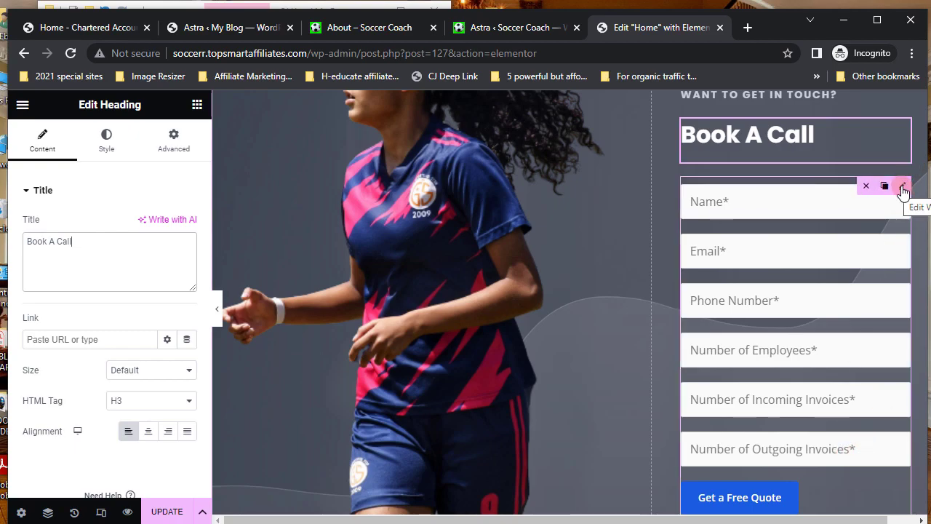
- Select the quote section's contact form and open the Enquiry form in the WPForms builder
{"action": "left_click", "coordinate": [902, 187]}
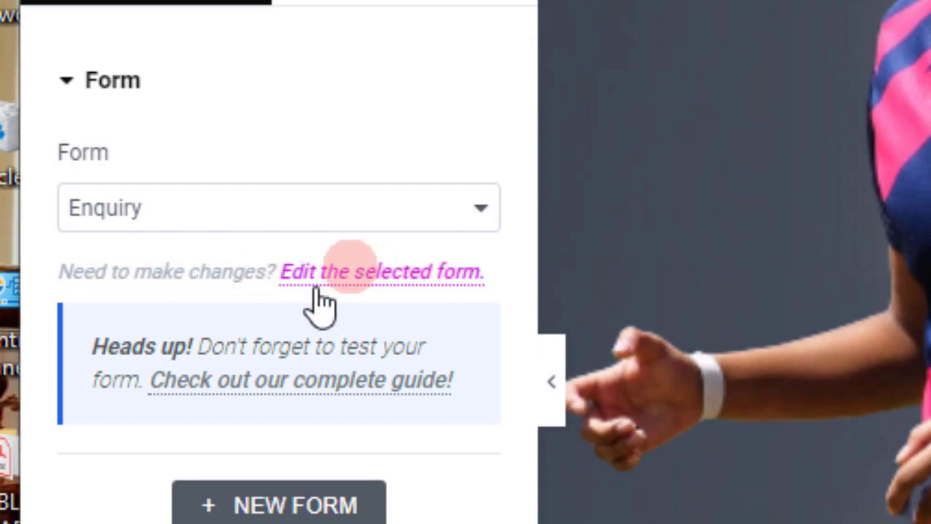
{"action": "left_click", "coordinate": [378, 284]}
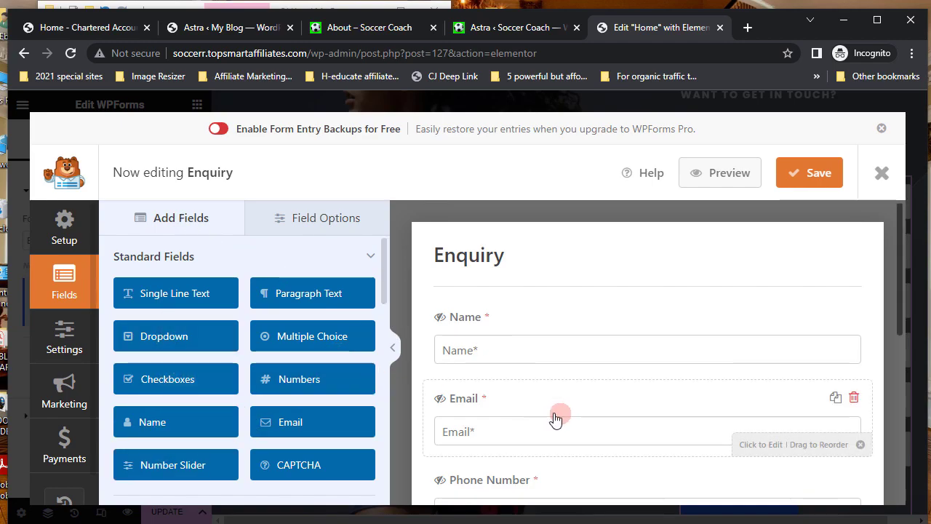
- Delete the Number of Outgoing Invoices, Incoming Invoices and Employees fields from the Enquiry form
{"action": "scroll", "coordinate": [311, 395], "scroll_direction": "down", "scroll_amount": 2}
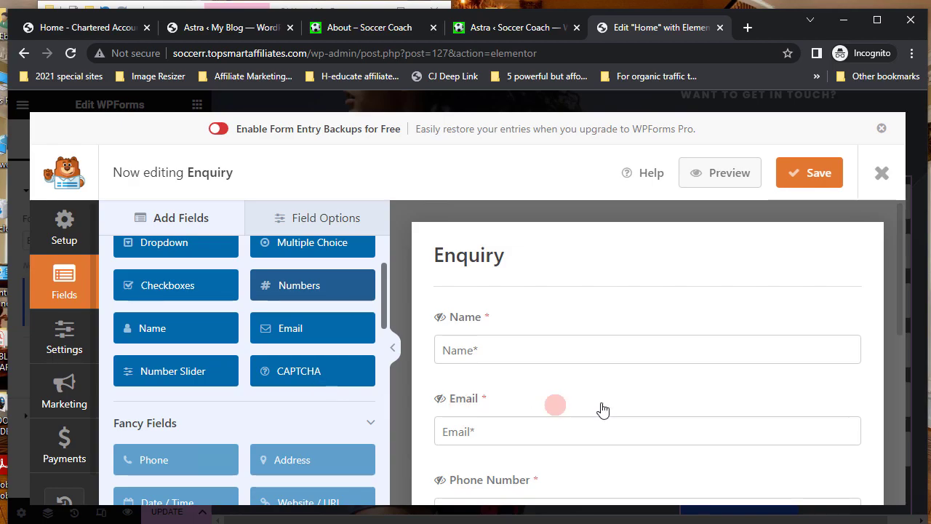
{"action": "scroll", "coordinate": [603, 409], "scroll_direction": "down", "scroll_amount": 2}
{"action": "scroll", "coordinate": [706, 389], "scroll_direction": "down", "scroll_amount": 3}
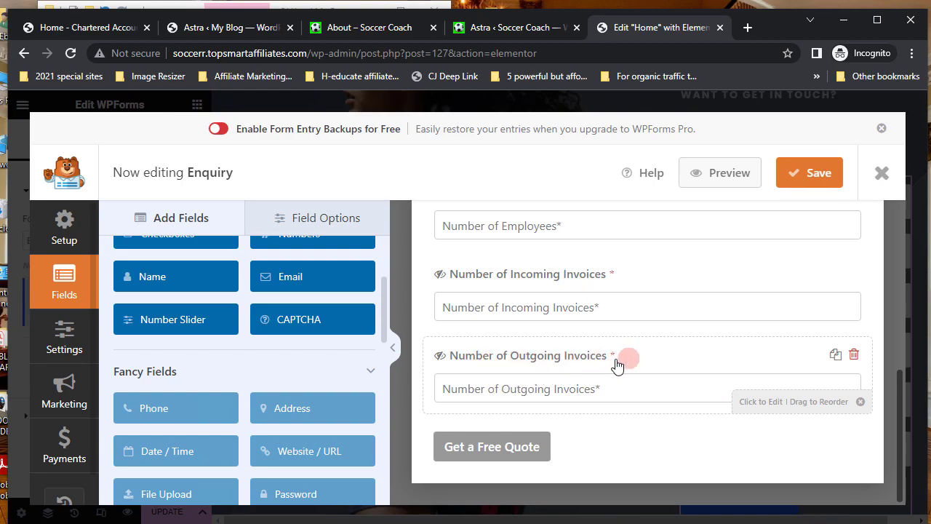
{"action": "left_click", "coordinate": [854, 356]}
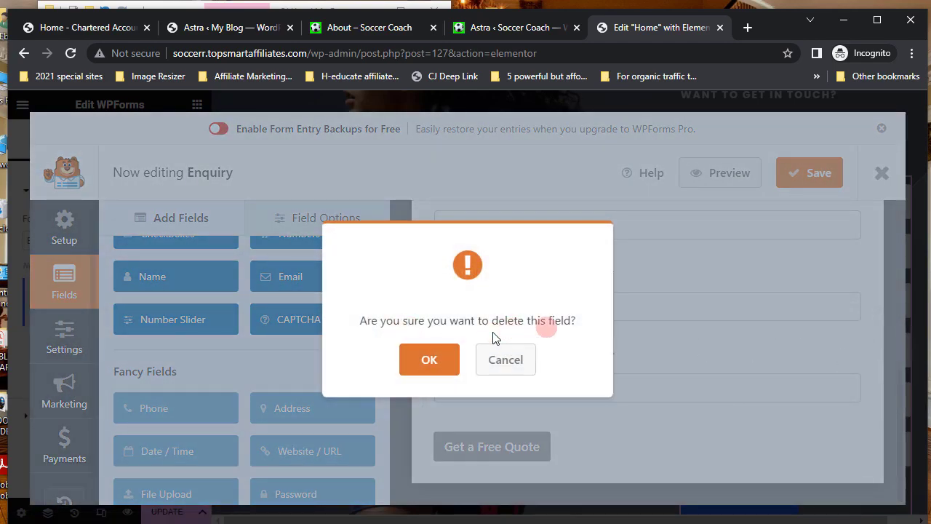
{"action": "left_click", "coordinate": [430, 360]}
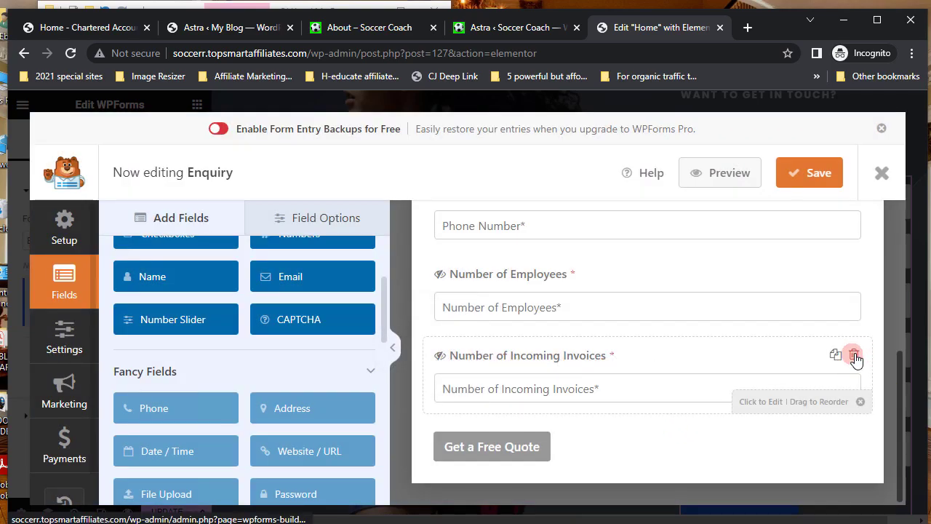
{"action": "left_click", "coordinate": [855, 356]}
{"action": "left_click", "coordinate": [429, 360]}
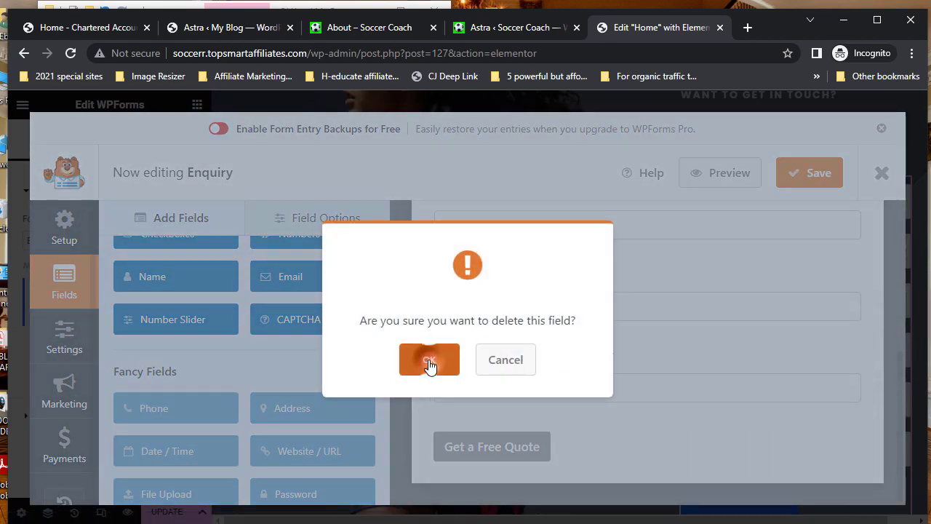
{"action": "left_click", "coordinate": [855, 356]}
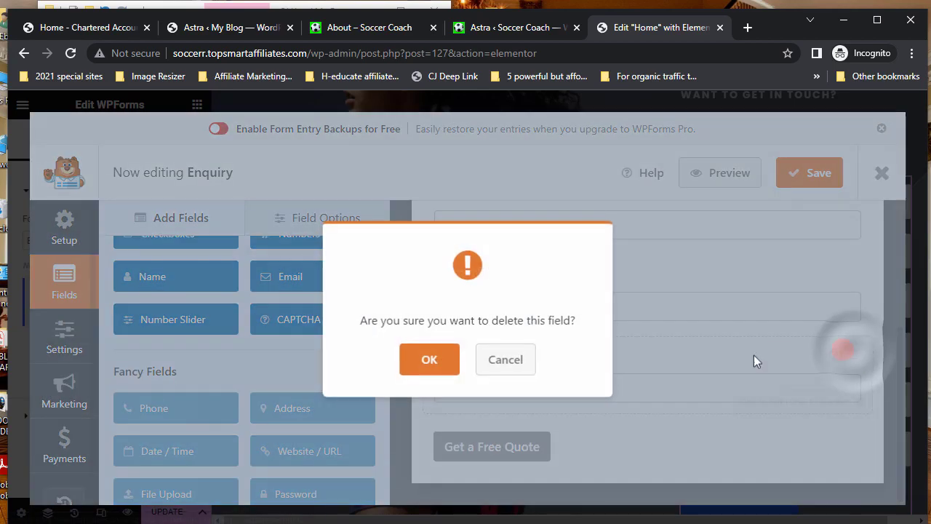
{"action": "left_click", "coordinate": [447, 360]}
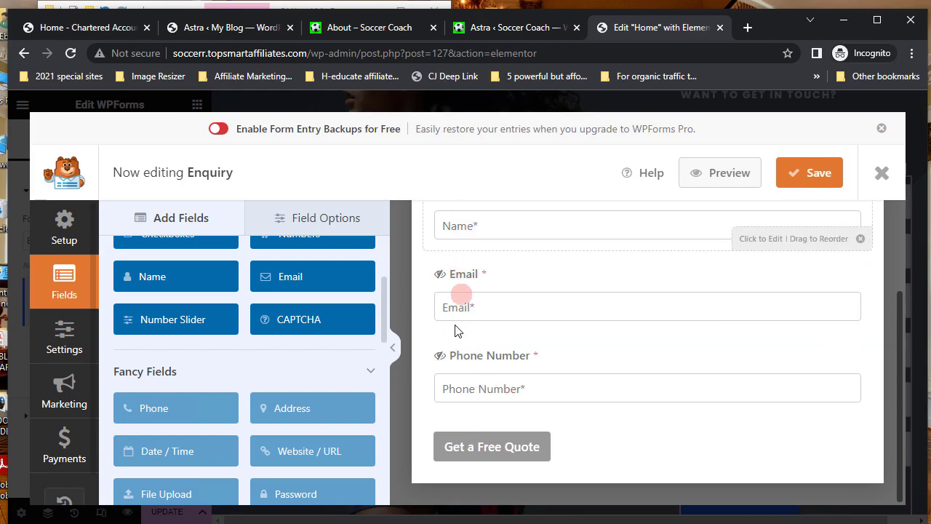
{"action": "left_click", "coordinate": [501, 452]}
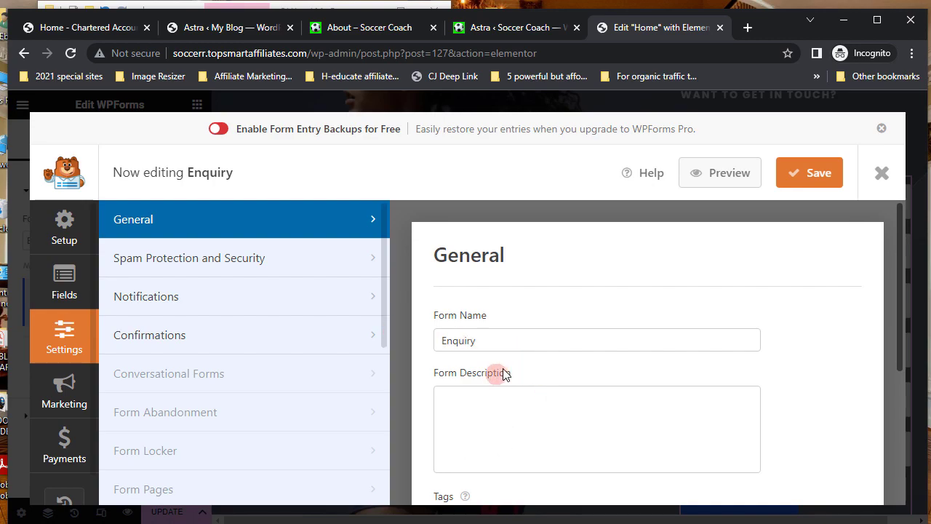
- Replace the submit button text 'Get a Free Quote' with 'Book A Call'
{"action": "scroll", "coordinate": [505, 371], "scroll_direction": "down", "scroll_amount": 3}
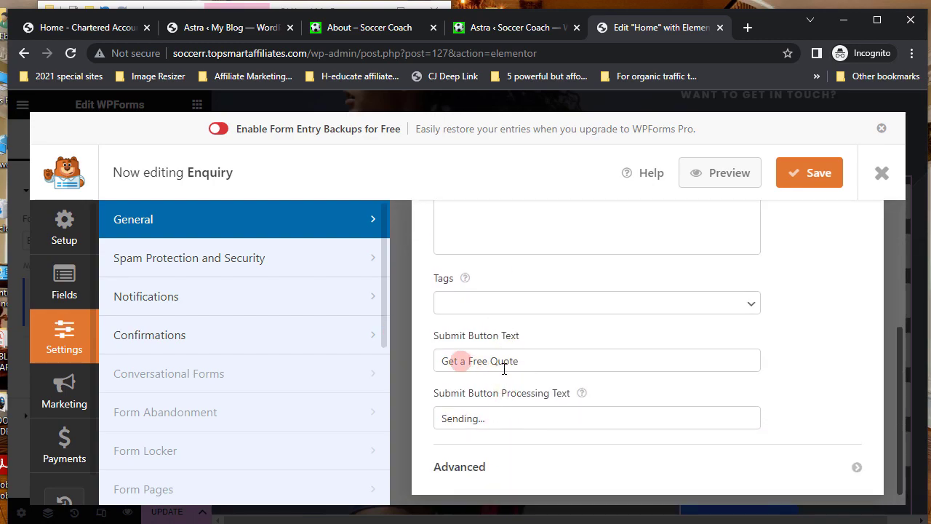
{"action": "triple_click", "coordinate": [442, 360]}
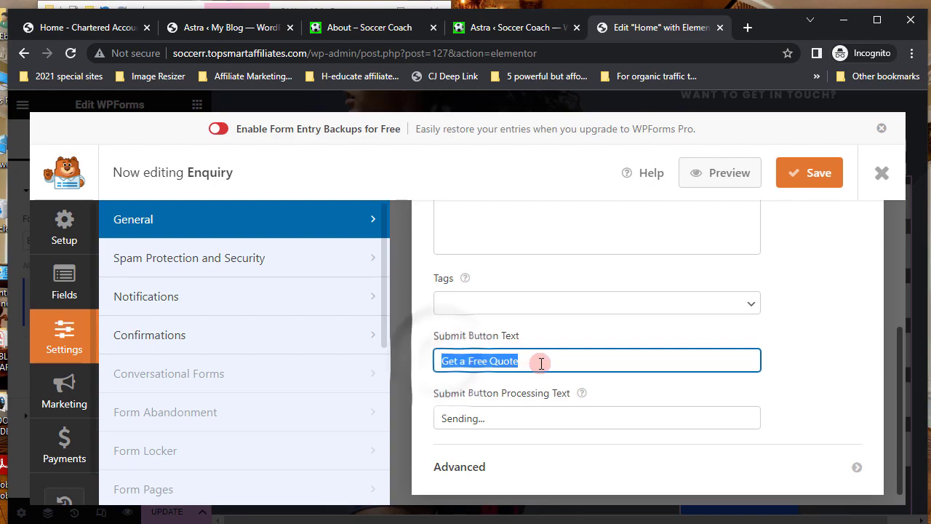
{"action": "type", "text": "Book A Call"}
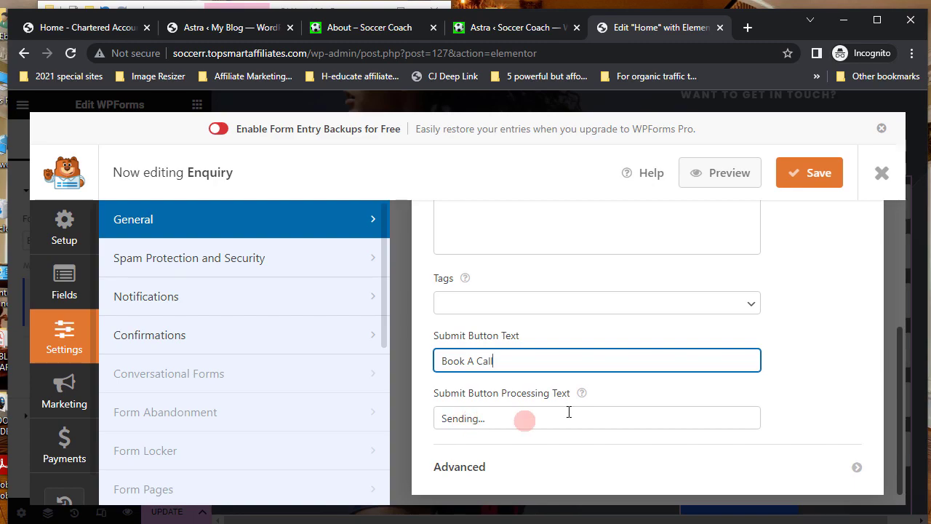
{"action": "scroll", "coordinate": [568, 413], "scroll_direction": "up", "scroll_amount": 3}
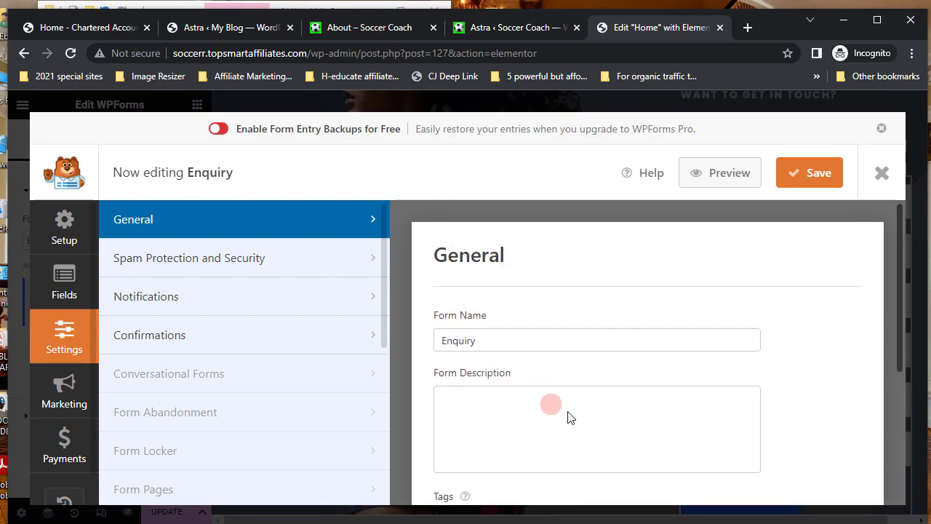
- Review the Enquiry form's default confirmation message
{"action": "left_click", "coordinate": [162, 341]}
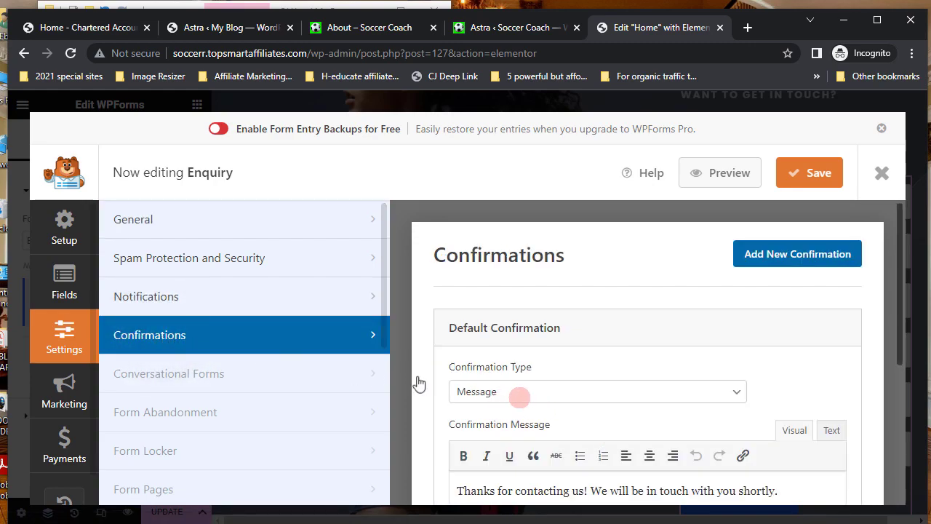
{"action": "scroll", "coordinate": [538, 396], "scroll_direction": "down", "scroll_amount": 2}
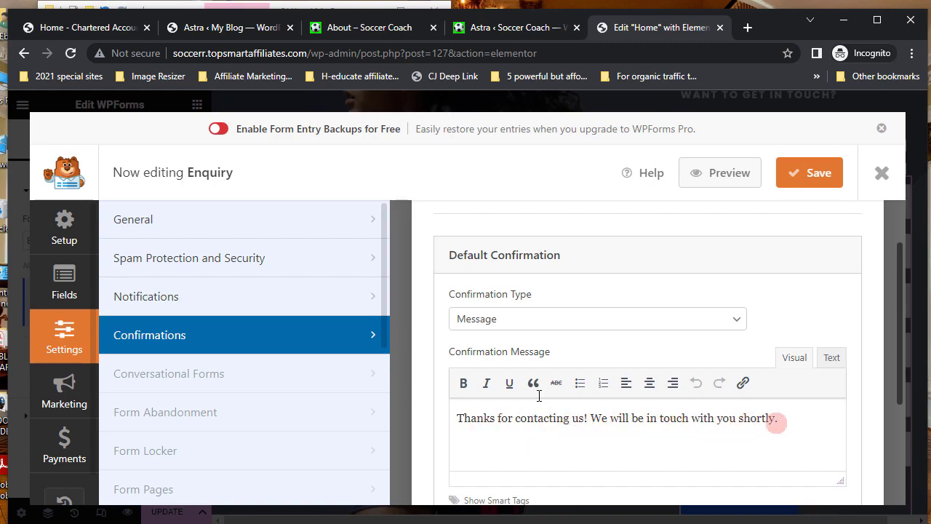
{"action": "left_click", "coordinate": [631, 418]}
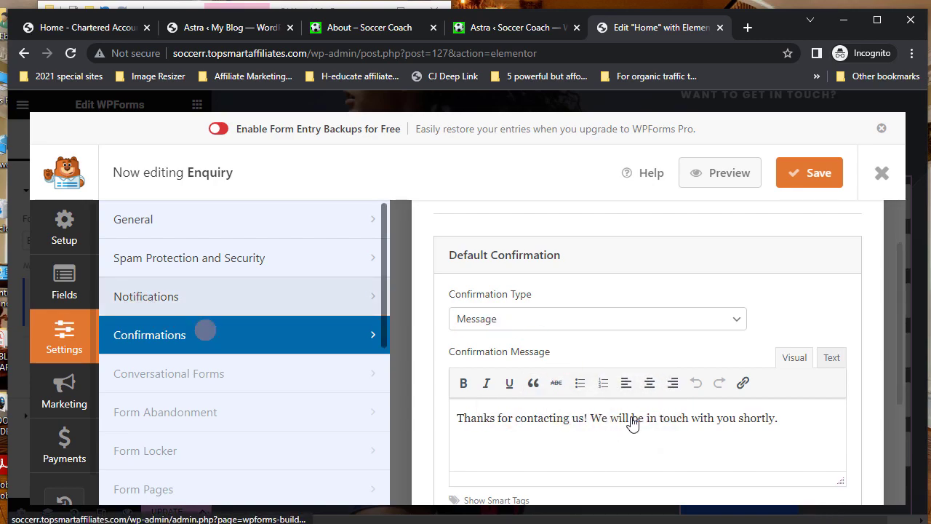
- Change the notification From Name from Accountant to Coach and save the form
{"action": "left_click", "coordinate": [144, 304]}
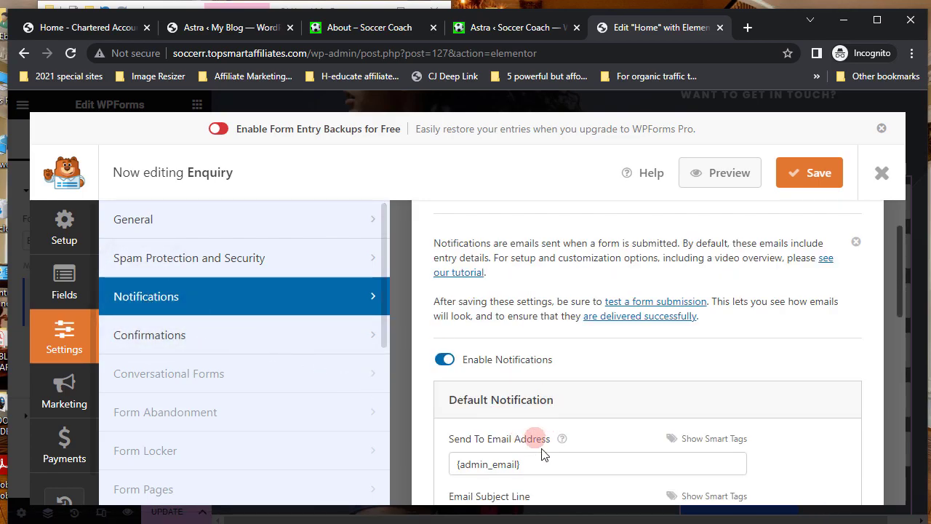
{"action": "scroll", "coordinate": [542, 452], "scroll_direction": "down", "scroll_amount": 1}
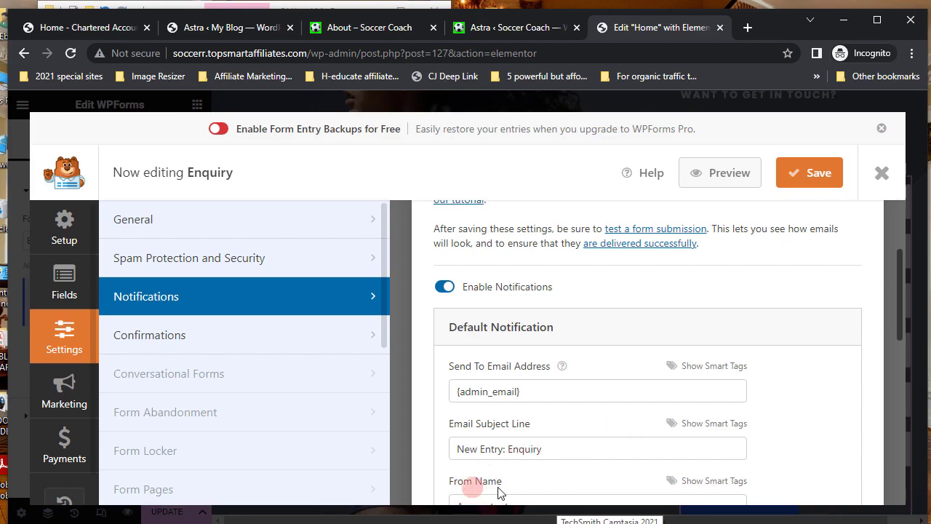
{"action": "scroll", "coordinate": [499, 483], "scroll_direction": "down", "scroll_amount": 2}
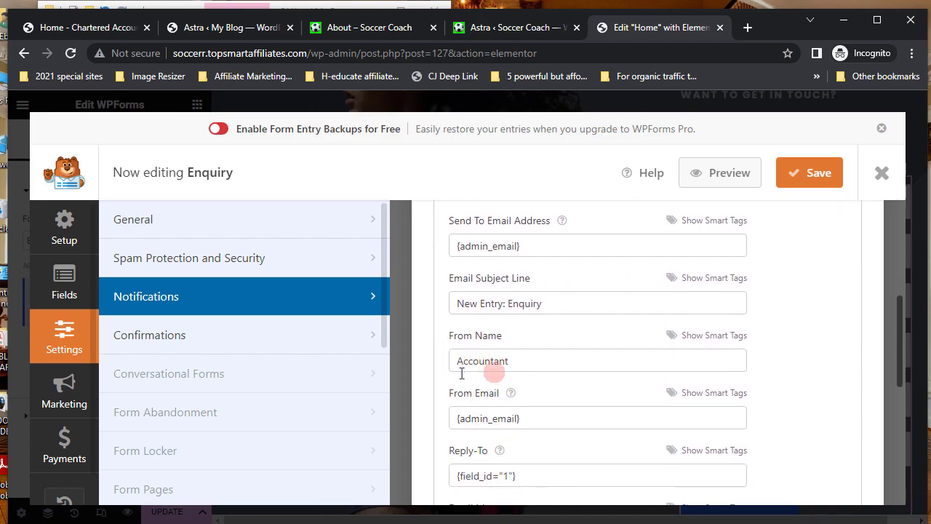
{"action": "left_click_drag", "start_coordinate": [460, 358], "coordinate": [533, 360]}
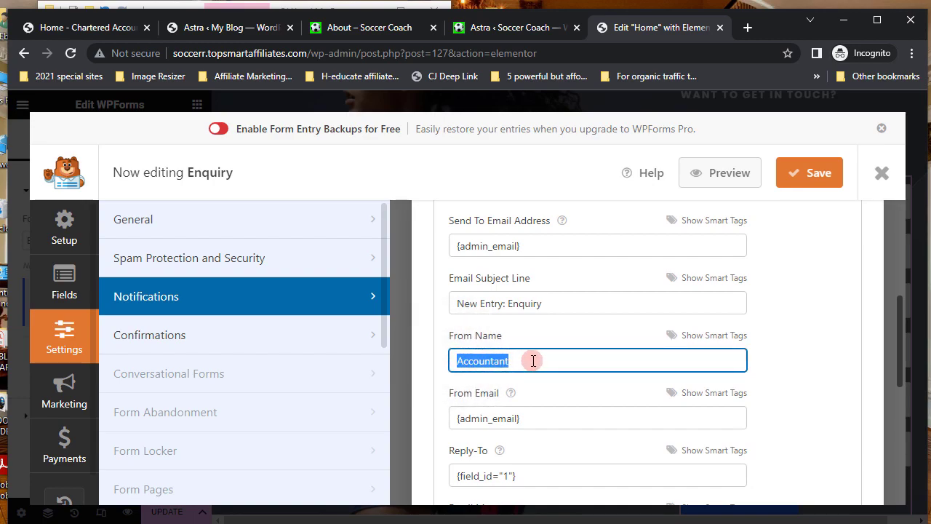
{"action": "type", "text": "Coach"}
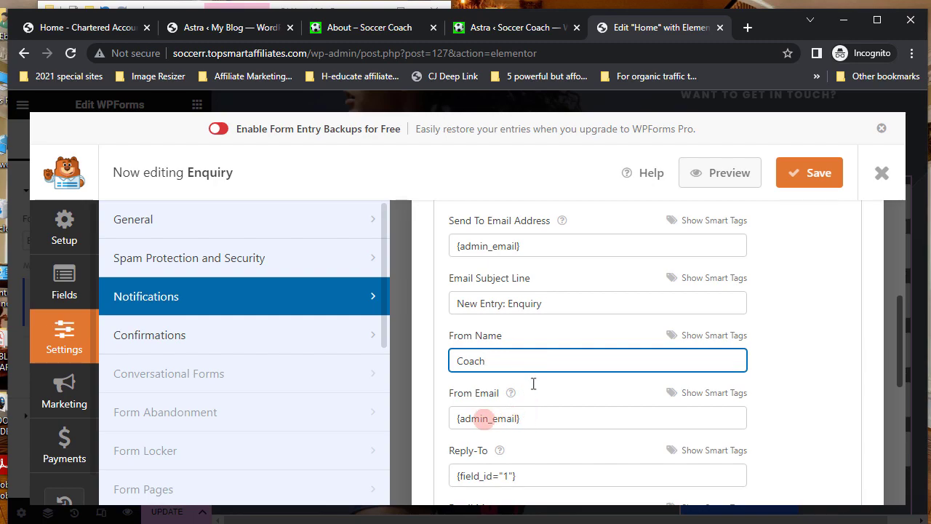
{"action": "scroll", "coordinate": [533, 469], "scroll_direction": "down", "scroll_amount": 1}
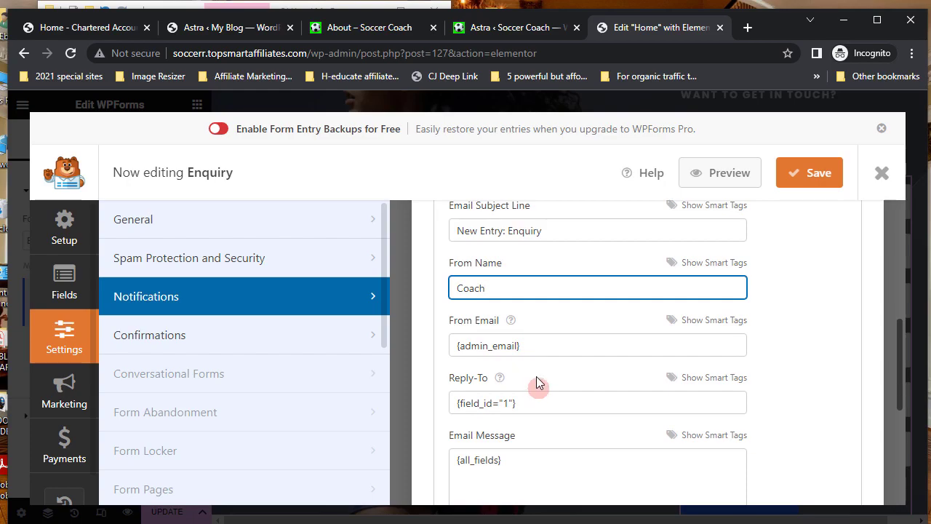
{"action": "scroll", "coordinate": [537, 382], "scroll_direction": "up", "scroll_amount": 3}
{"action": "left_click", "coordinate": [817, 181]}
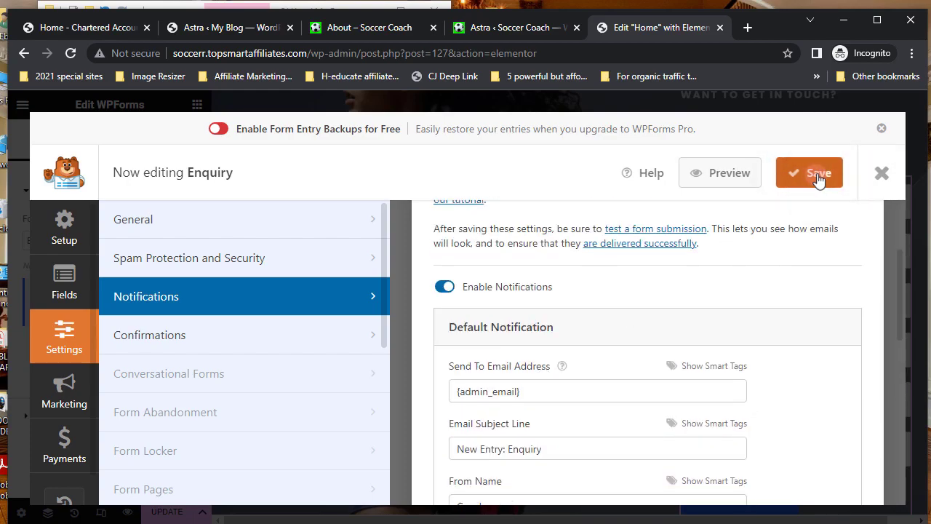
{"action": "left_click", "coordinate": [819, 179]}
- Close the form builder, check the Book A Call form and footer, and update the Home page
{"action": "left_click", "coordinate": [882, 175]}
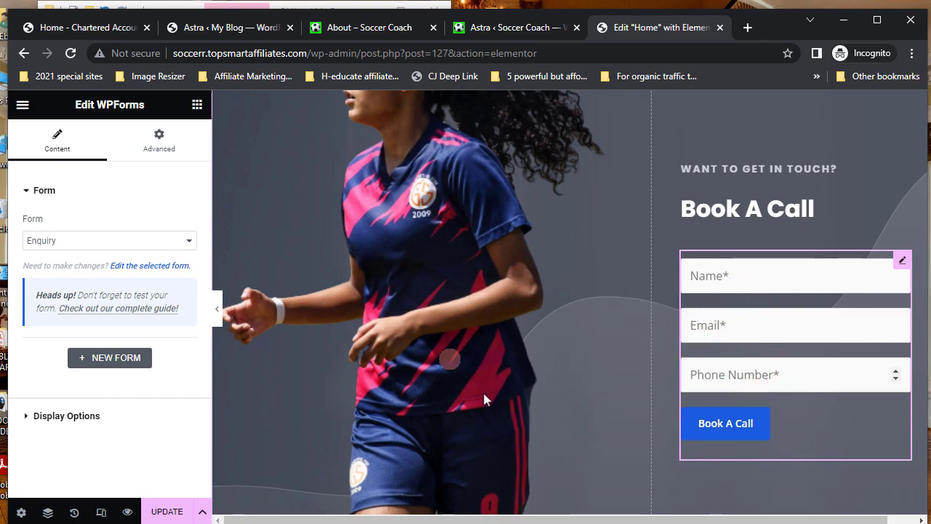
{"action": "scroll", "coordinate": [467, 399], "scroll_direction": "down", "scroll_amount": 2}
{"action": "scroll", "coordinate": [468, 398], "scroll_direction": "down", "scroll_amount": 7}
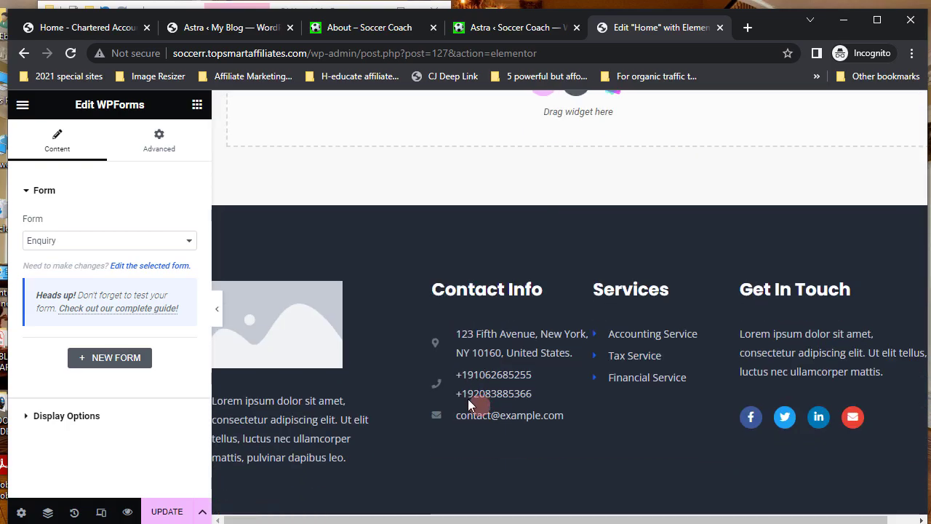
{"action": "scroll", "coordinate": [468, 400], "scroll_direction": "down", "scroll_amount": 1}
{"action": "scroll", "coordinate": [468, 400], "scroll_direction": "up", "scroll_amount": 9}
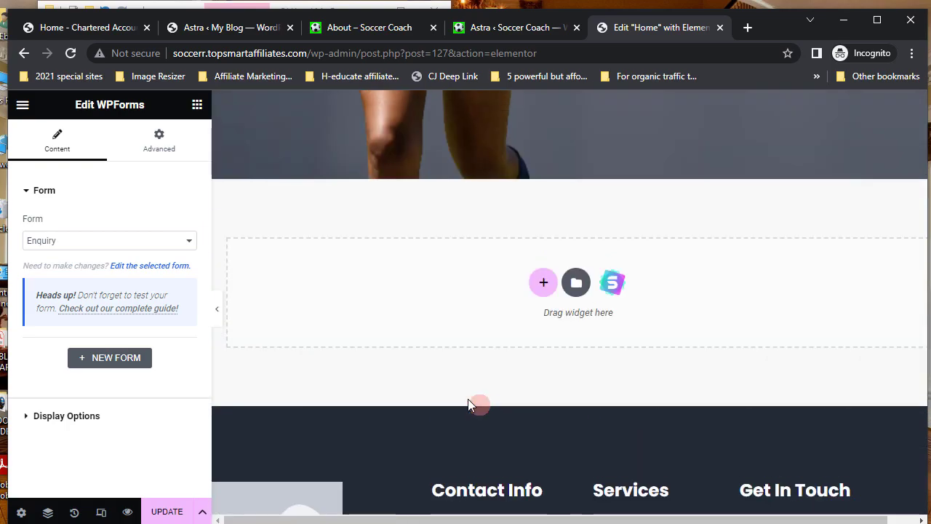
{"action": "scroll", "coordinate": [467, 398], "scroll_direction": "up", "scroll_amount": 3}
{"action": "scroll", "coordinate": [468, 398], "scroll_direction": "down", "scroll_amount": 10}
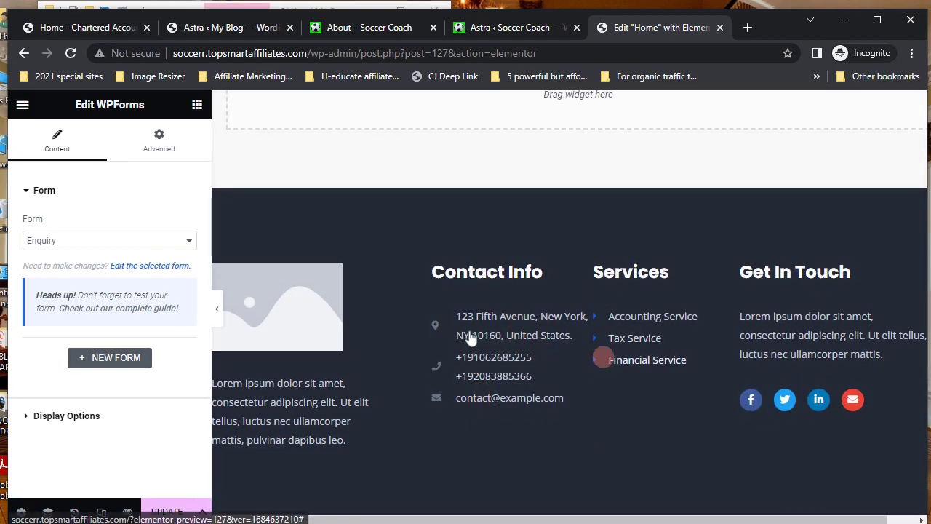
{"action": "scroll", "coordinate": [471, 188], "scroll_direction": "up", "scroll_amount": 7}
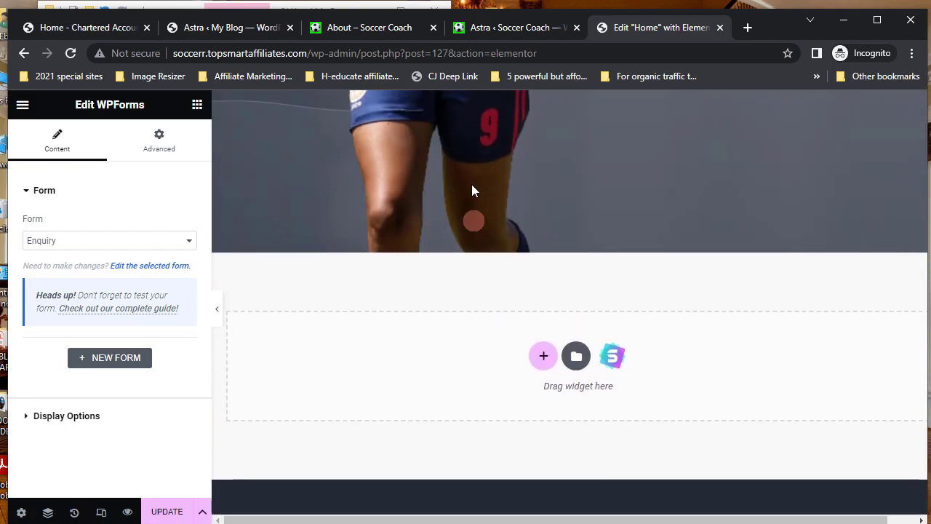
{"action": "scroll", "coordinate": [471, 185], "scroll_direction": "up", "scroll_amount": 10}
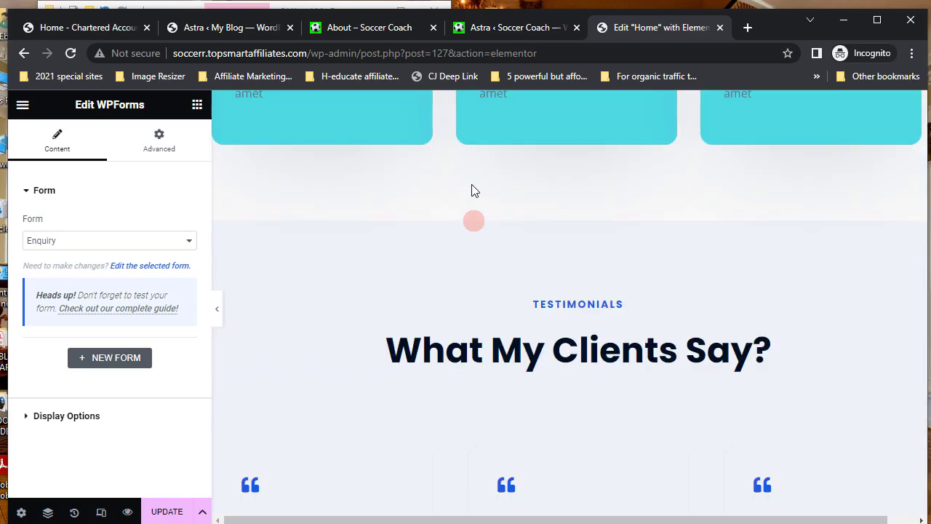
{"action": "scroll", "coordinate": [471, 188], "scroll_direction": "up", "scroll_amount": 8}
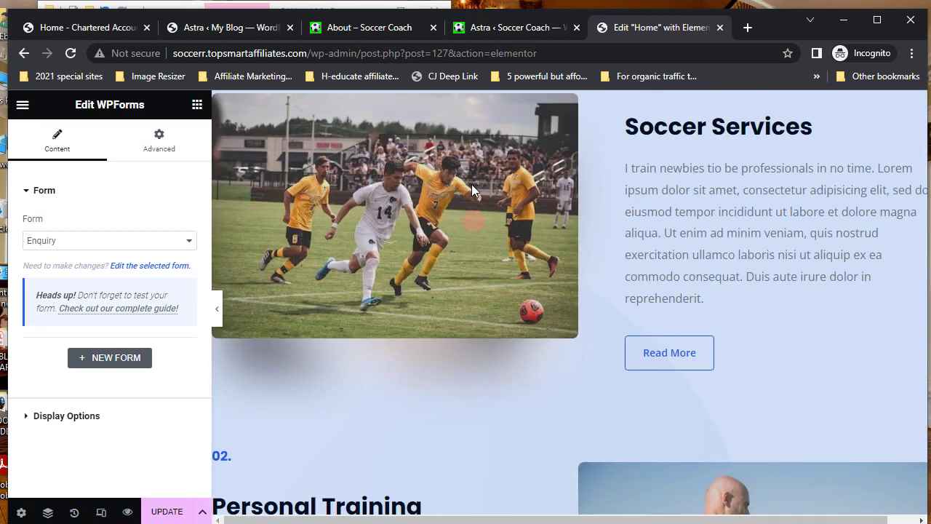
{"action": "scroll", "coordinate": [471, 191], "scroll_direction": "up", "scroll_amount": 8}
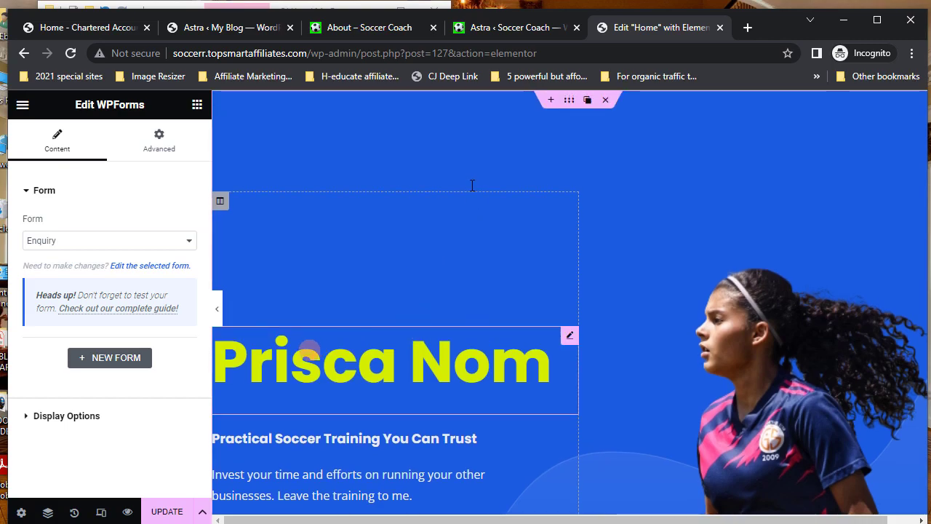
{"action": "left_click", "coordinate": [168, 512]}
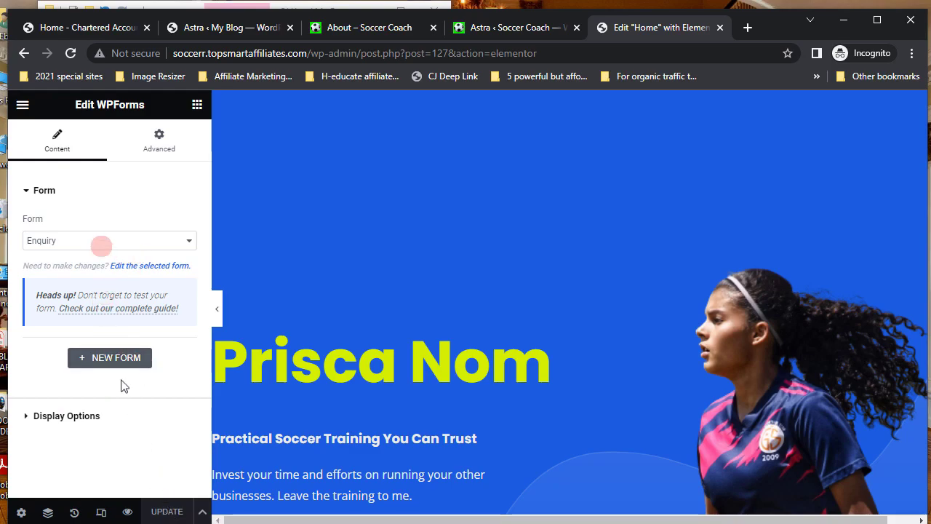
- Set the editor's exit destination to WP Dashboard and stay in the editor
{"action": "left_click", "coordinate": [22, 105]}
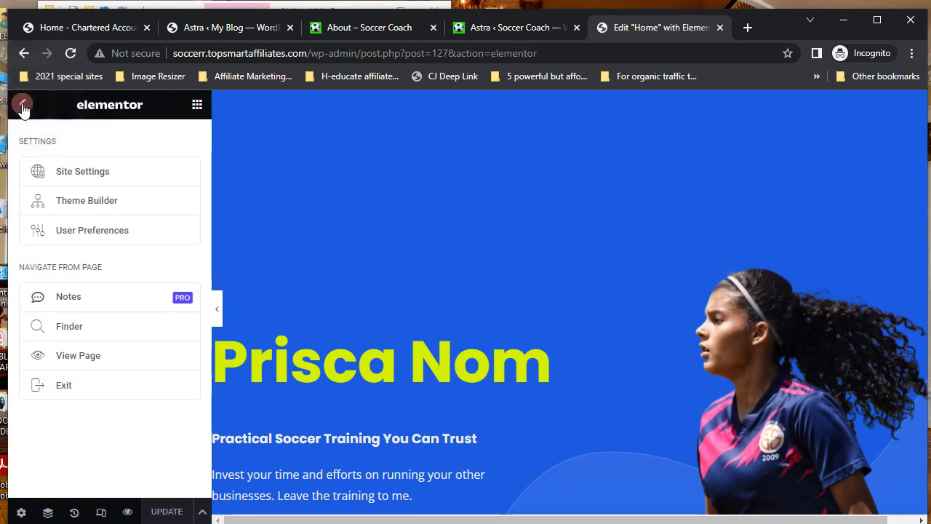
{"action": "left_click", "coordinate": [71, 385]}
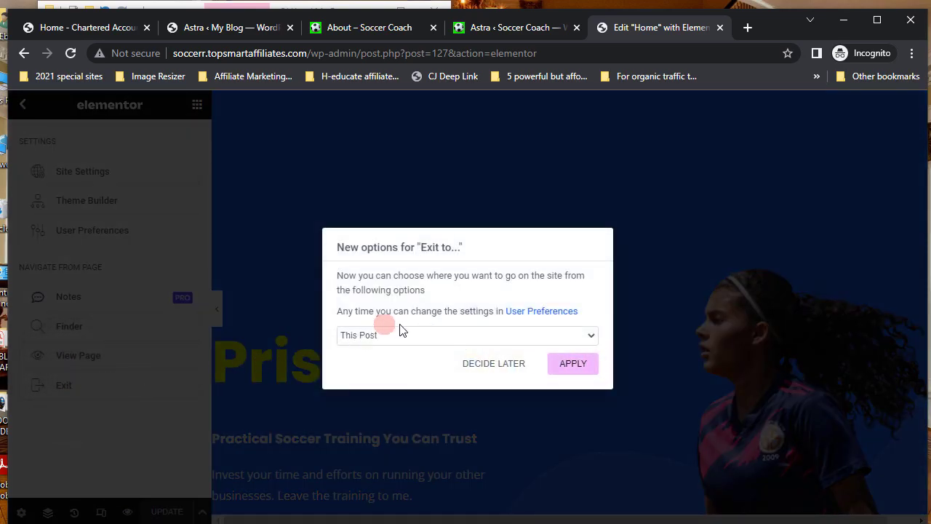
{"action": "left_click", "coordinate": [591, 336]}
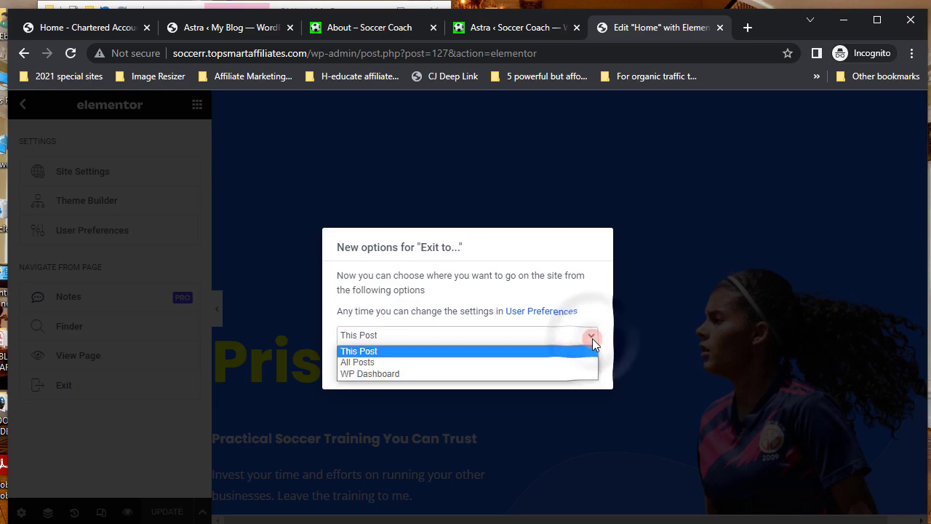
{"action": "left_click", "coordinate": [382, 374]}
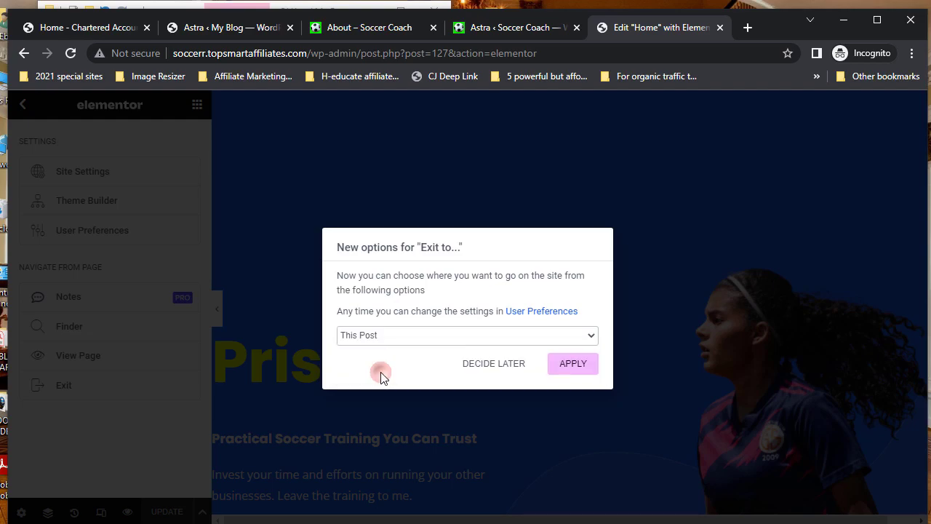
{"action": "left_click", "coordinate": [574, 363]}
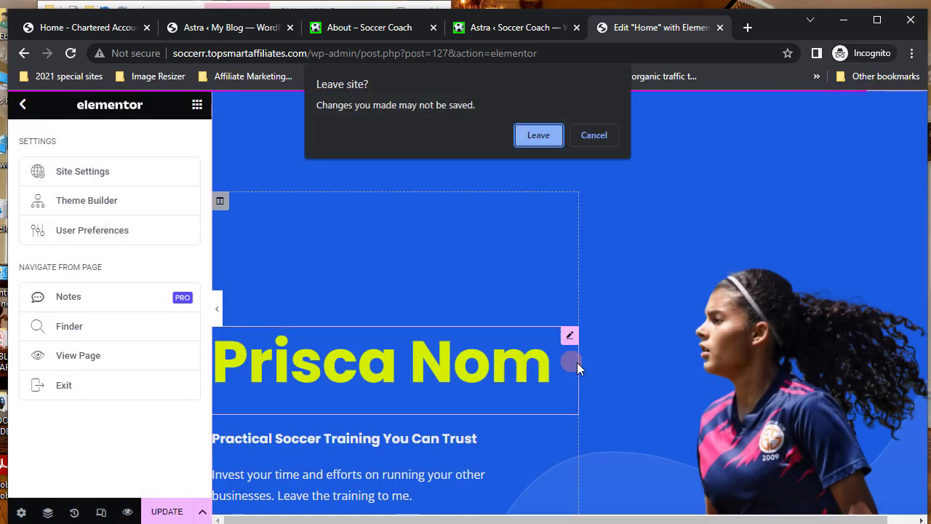
{"action": "left_click", "coordinate": [594, 138]}
- Update the Home page, exit to the dashboard, and visit the live Soccer Coach site
{"action": "left_click", "coordinate": [166, 512]}
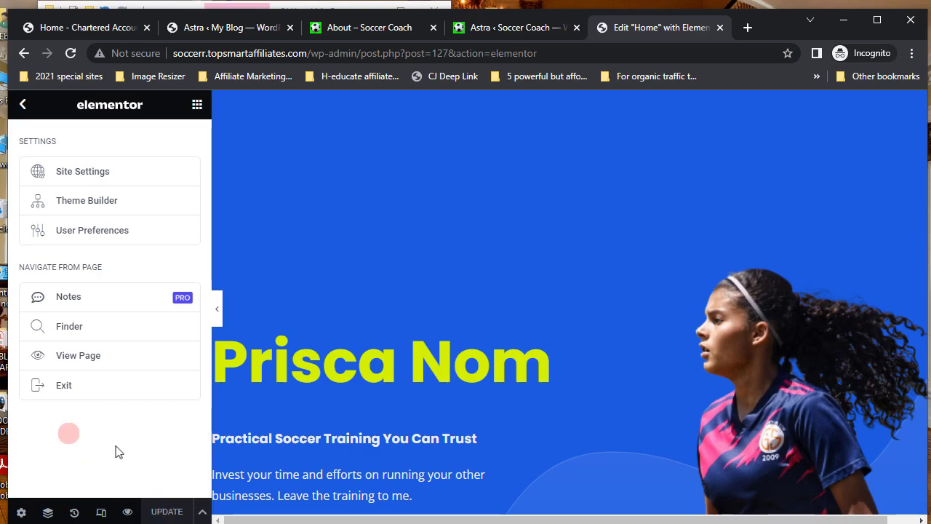
{"action": "left_click", "coordinate": [67, 387]}
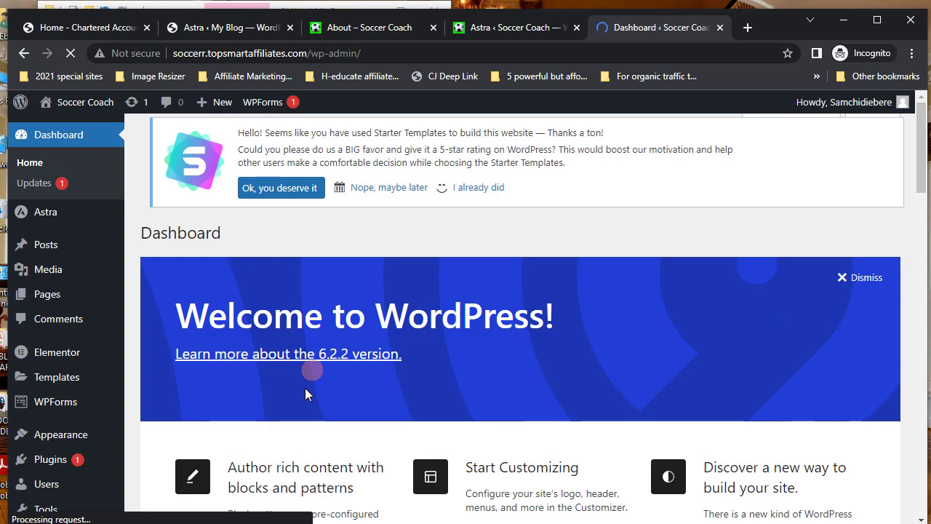
{"action": "scroll", "coordinate": [304, 388], "scroll_direction": "down", "scroll_amount": 3}
{"action": "scroll", "coordinate": [306, 388], "scroll_direction": "up", "scroll_amount": 3}
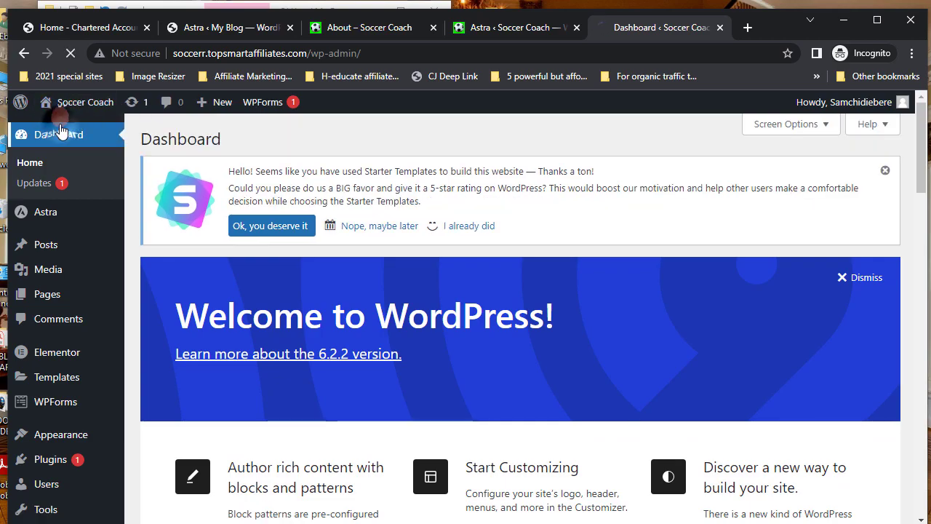
{"action": "left_click", "coordinate": [70, 105]}
- Scroll the live Soccer Coach home page from the Book A Call form down to the dark footer
{"action": "mouse_move", "coordinate": [71, 109]}
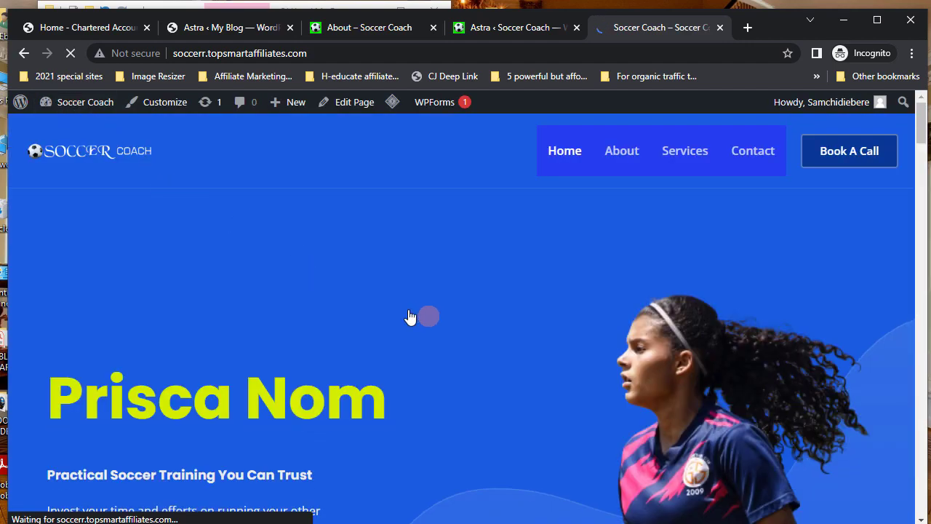
{"action": "scroll", "coordinate": [409, 316], "scroll_direction": "down", "scroll_amount": 2}
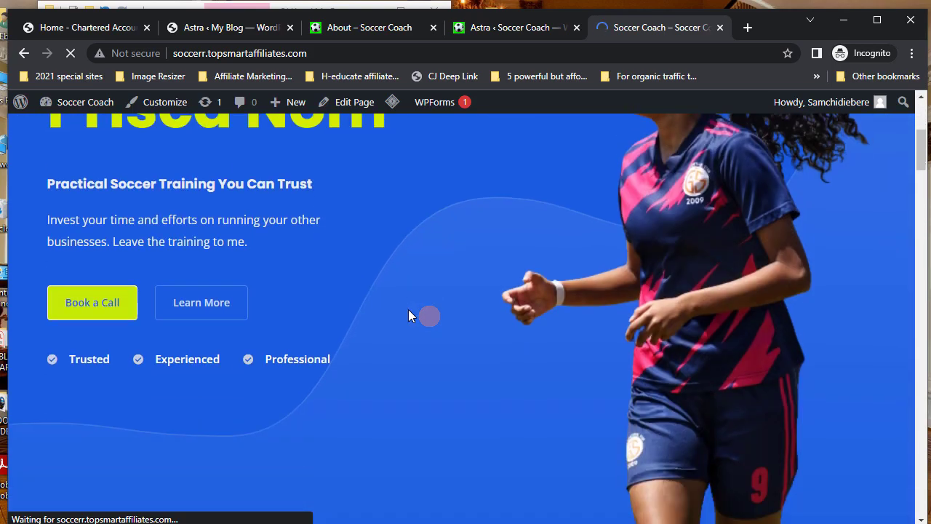
{"action": "scroll", "coordinate": [408, 315], "scroll_direction": "down", "scroll_amount": 4}
{"action": "scroll", "coordinate": [408, 310], "scroll_direction": "down", "scroll_amount": 3}
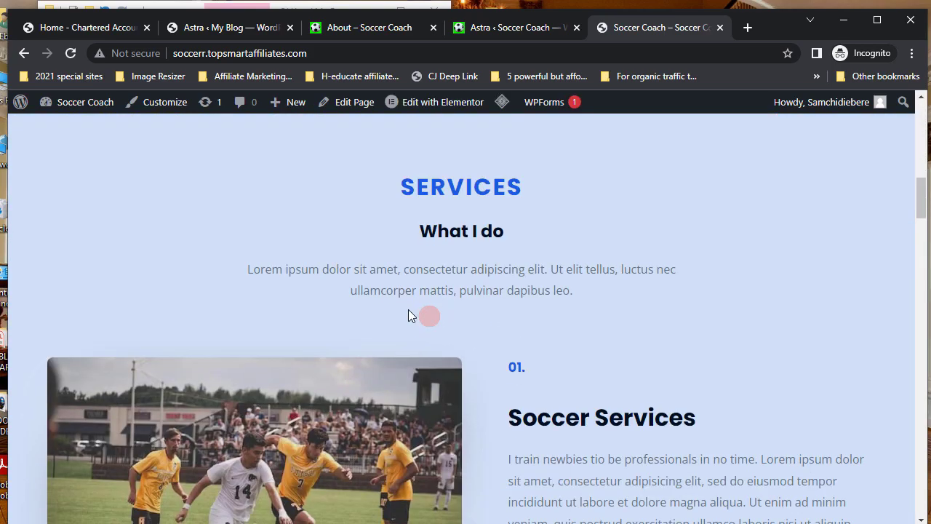
{"action": "scroll", "coordinate": [408, 310], "scroll_direction": "down", "scroll_amount": 7}
{"action": "scroll", "coordinate": [408, 311], "scroll_direction": "down", "scroll_amount": 17}
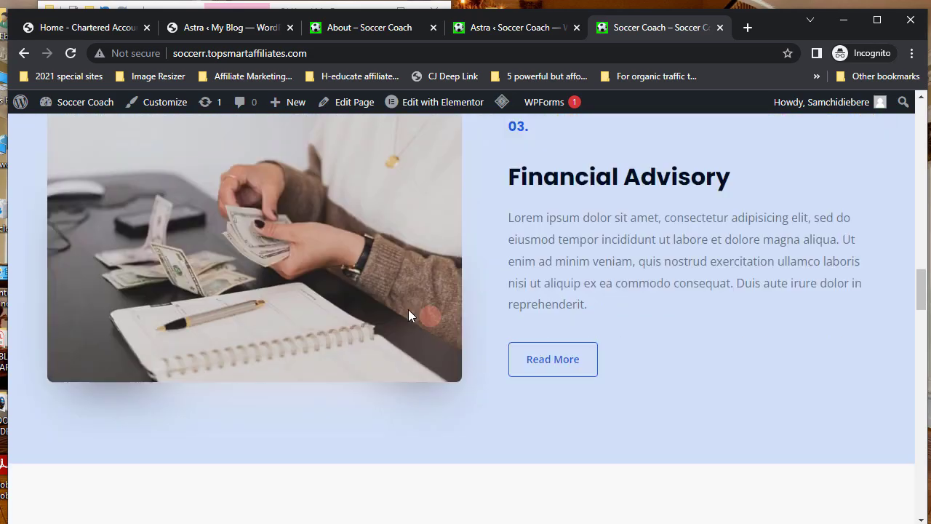
{"action": "scroll", "coordinate": [408, 311], "scroll_direction": "down", "scroll_amount": 18}
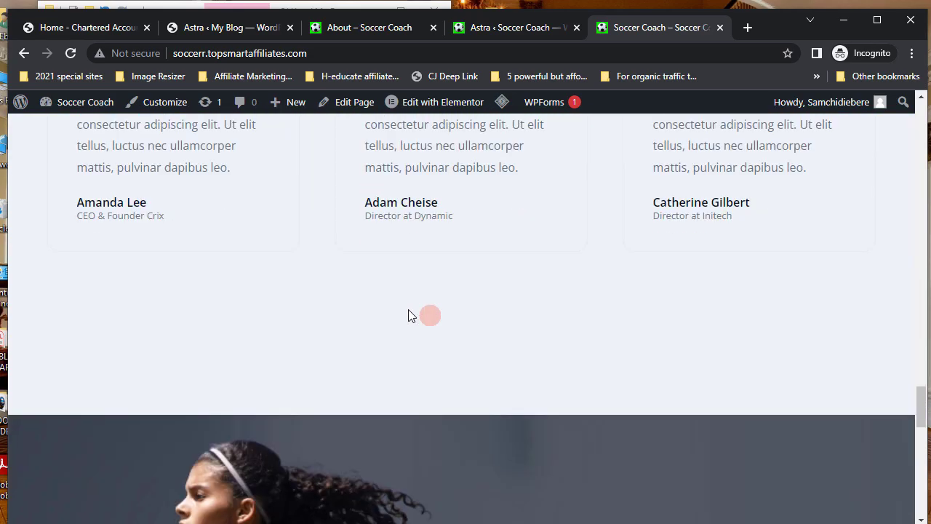
{"action": "scroll", "coordinate": [408, 310], "scroll_direction": "down", "scroll_amount": 2}
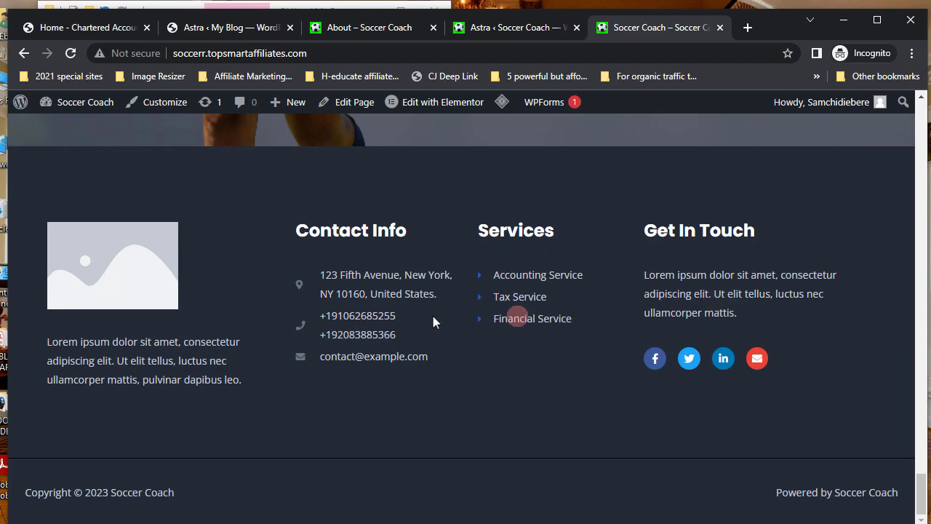
{"action": "scroll", "coordinate": [518, 338], "scroll_direction": "up", "scroll_amount": 4}
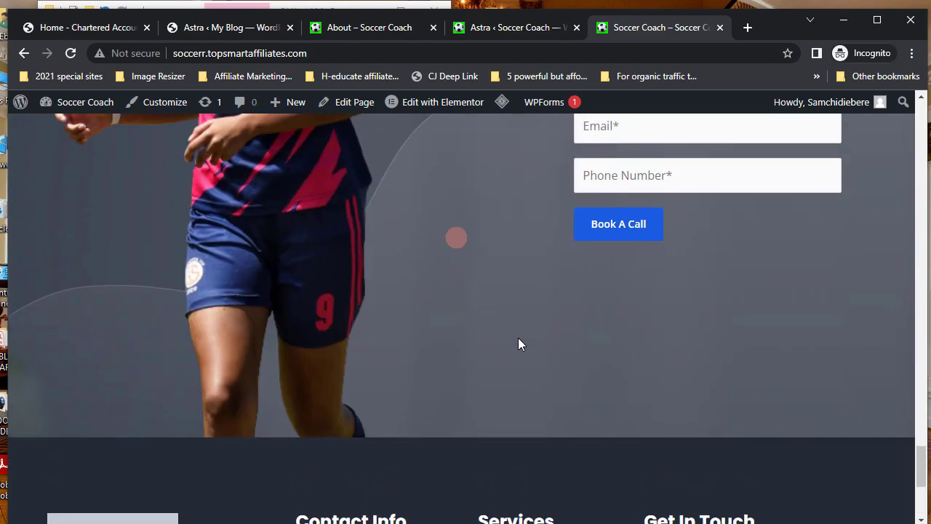
{"action": "mouse_move", "coordinate": [441, 110]}
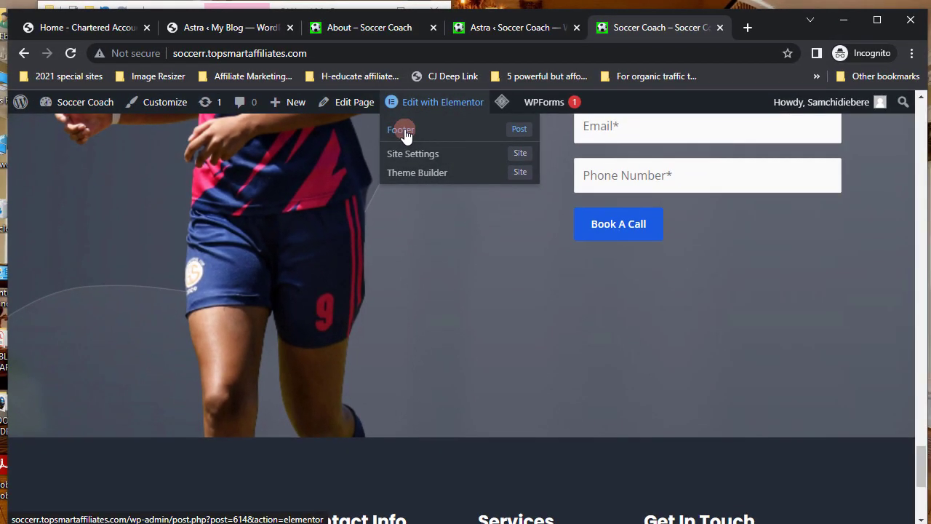
- Open the Footer template and replace its placeholder image with the SOCCER COACH logo
{"action": "left_click", "coordinate": [402, 131]}
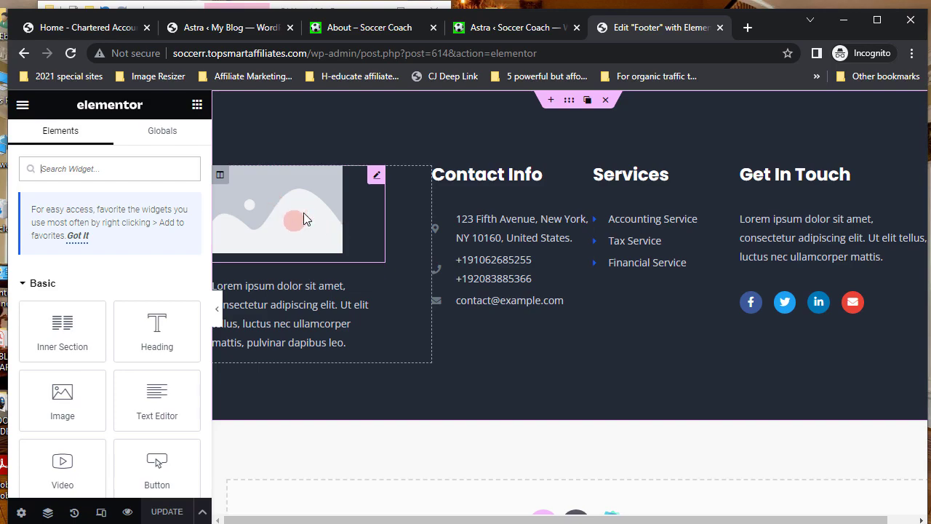
{"action": "left_click", "coordinate": [377, 177]}
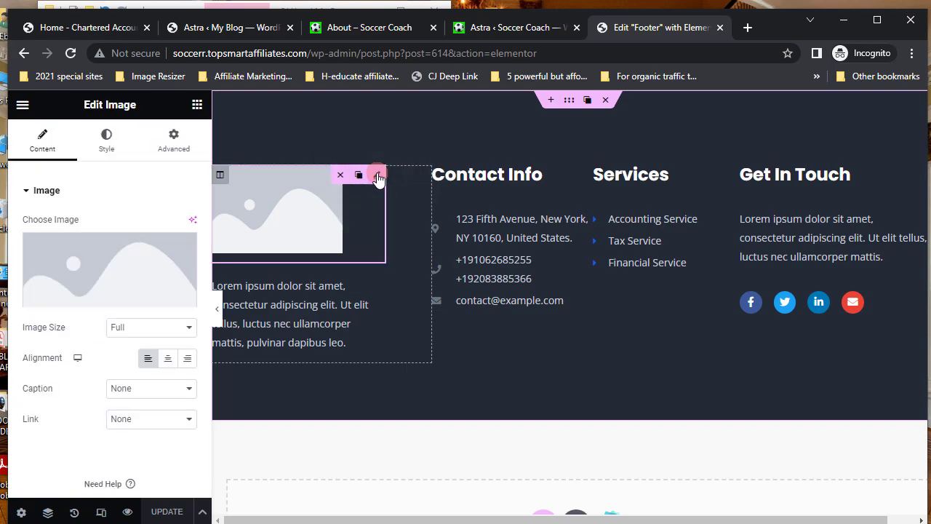
{"action": "mouse_move", "coordinate": [132, 264]}
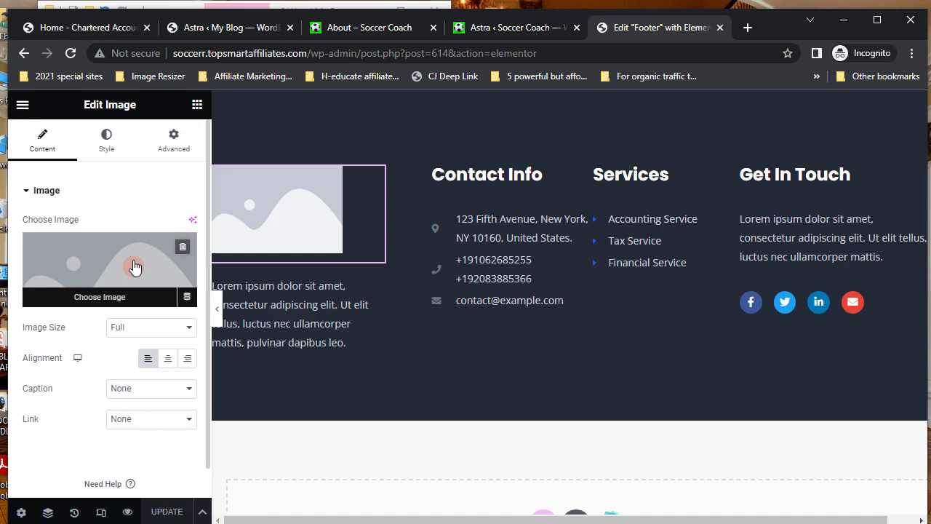
{"action": "left_click", "coordinate": [134, 266]}
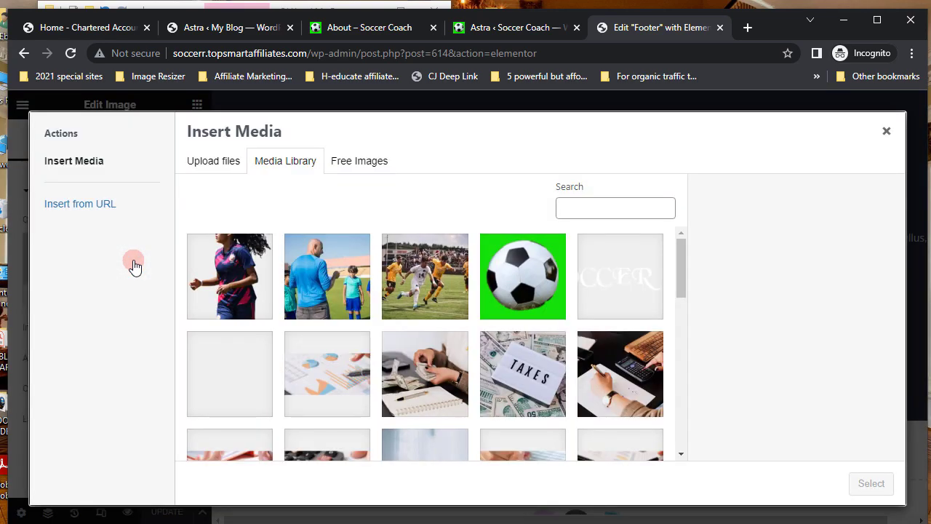
{"action": "left_click", "coordinate": [634, 283]}
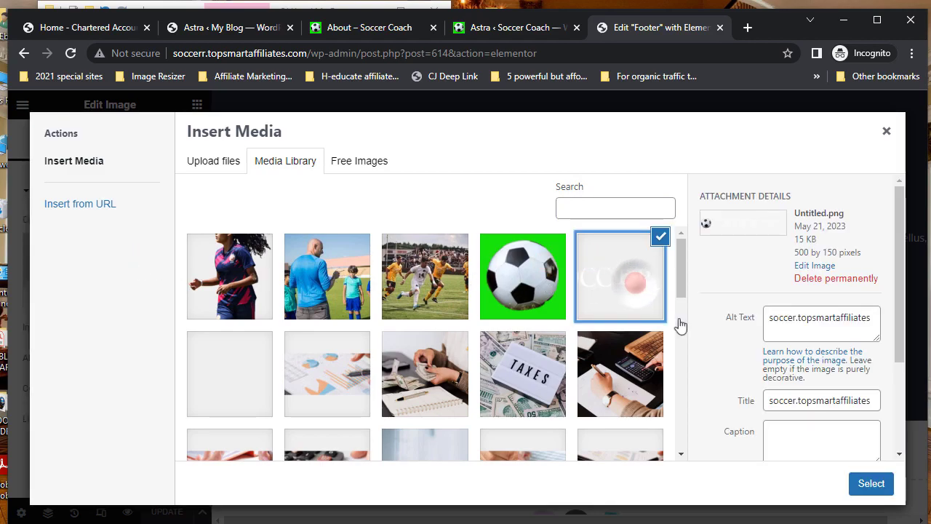
{"action": "left_click", "coordinate": [876, 485]}
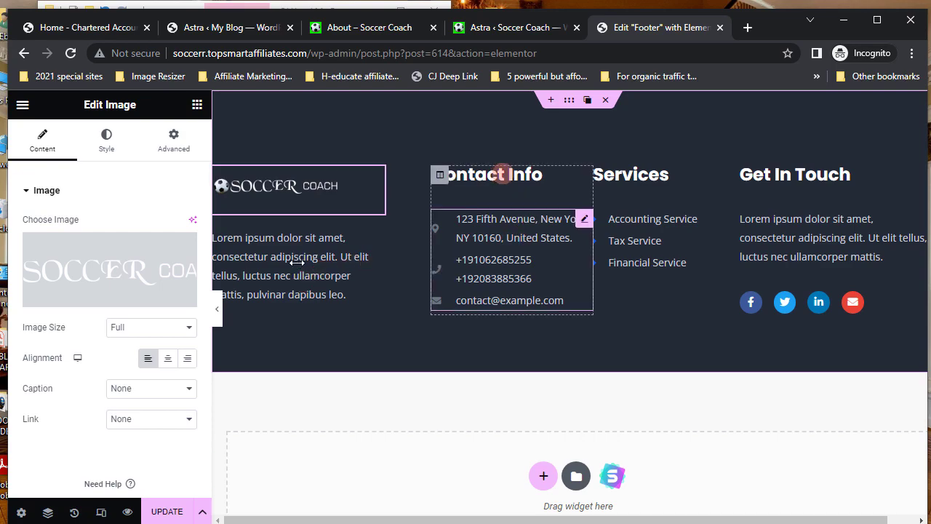
- Change the footer's Contact Info heading to Contact Details
{"action": "mouse_move", "coordinate": [584, 177]}
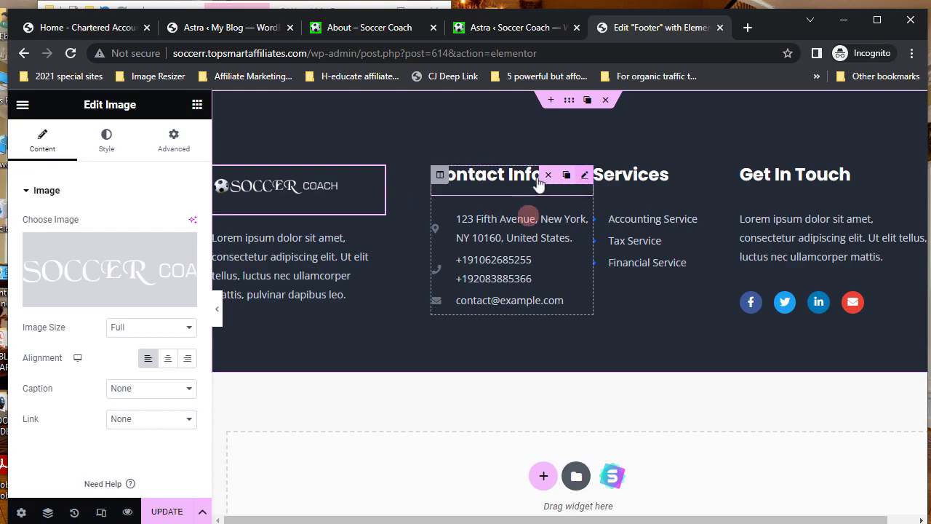
{"action": "left_click", "coordinate": [512, 179]}
{"action": "left_click", "coordinate": [59, 237]}
{"action": "left_click_drag", "start_coordinate": [61, 241], "coordinate": [114, 241]}
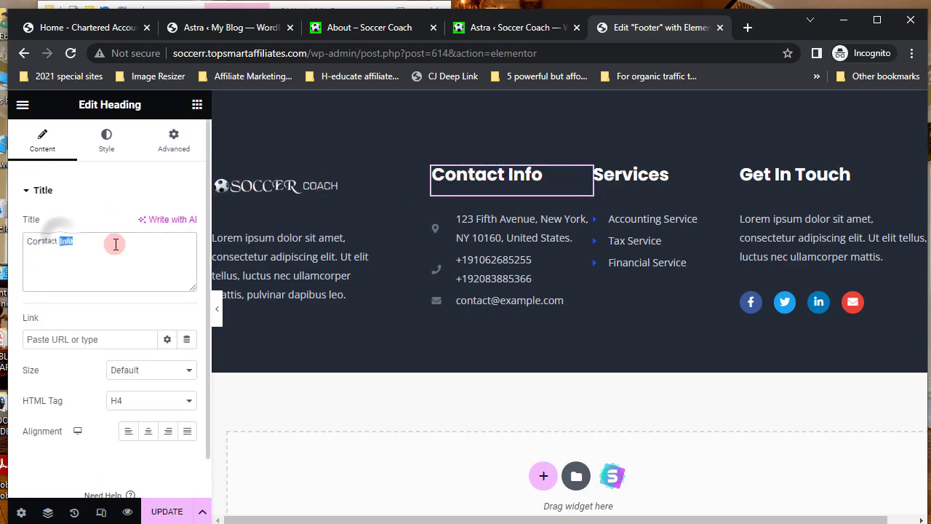
{"action": "type", "text": "Details"}
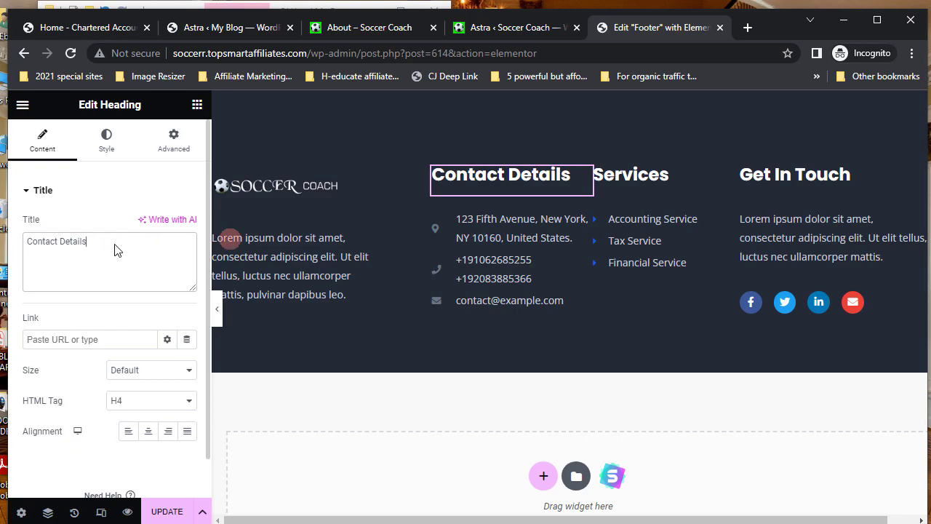
{"action": "left_click", "coordinate": [524, 224]}
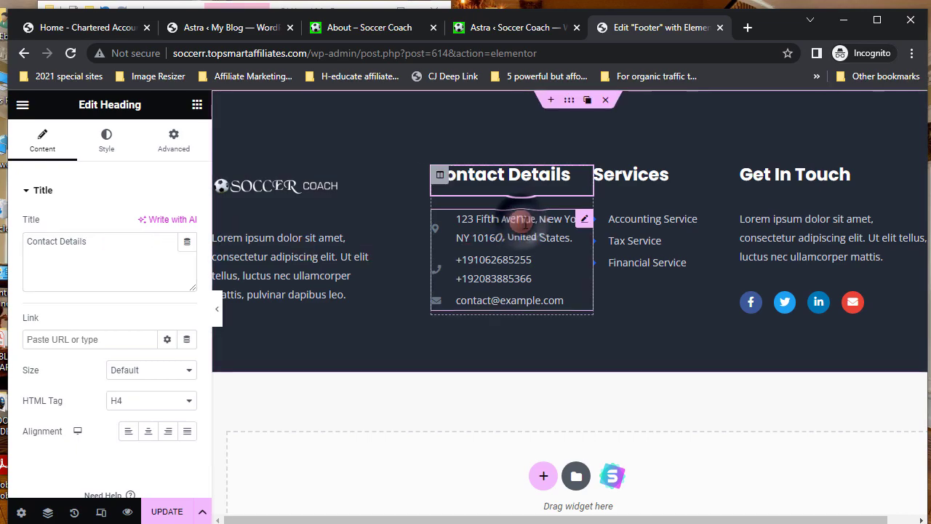
- Rewrite the footer's address item so its second line reads 'Lagos, Nigeria.'
{"action": "left_click", "coordinate": [574, 227]}
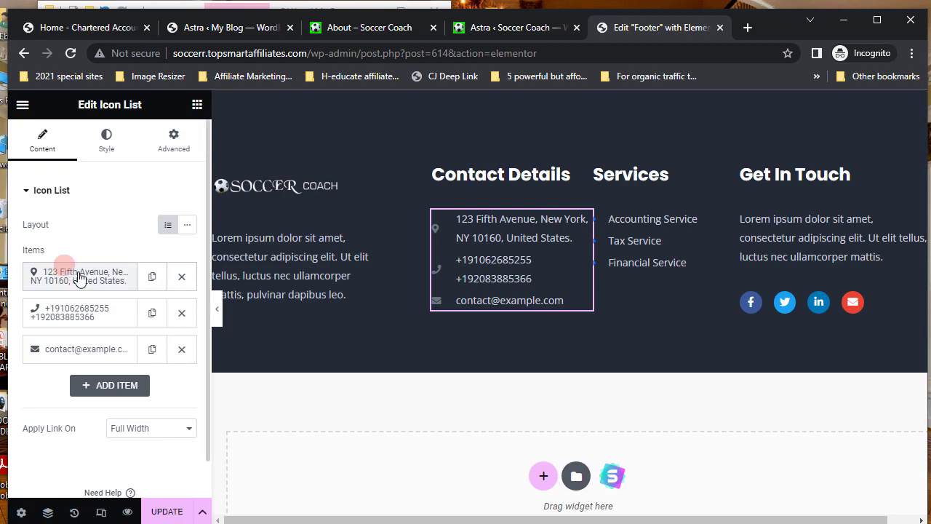
{"action": "left_click", "coordinate": [80, 276]}
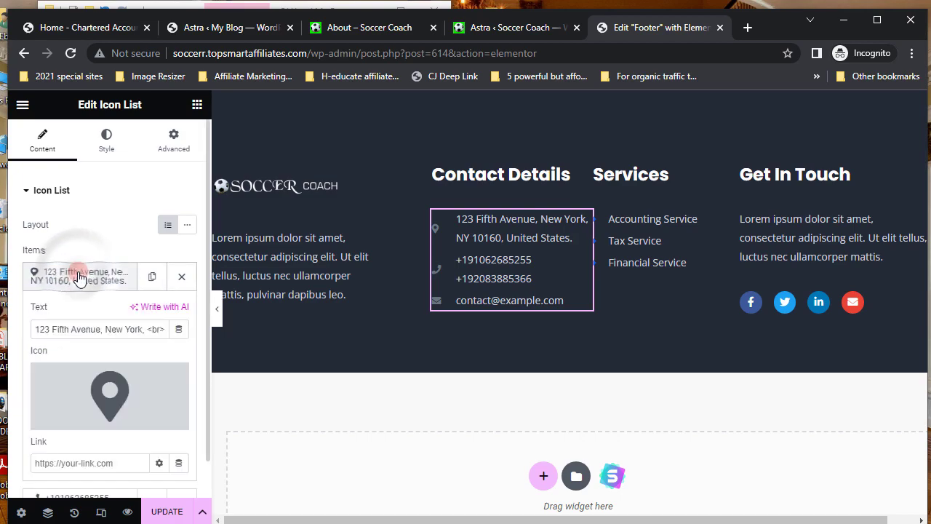
{"action": "left_click", "coordinate": [53, 329]}
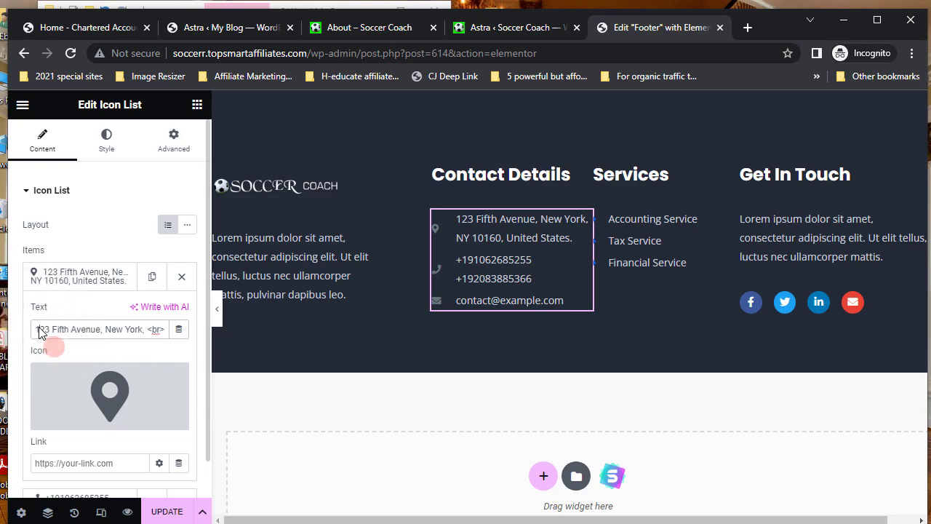
{"action": "left_click", "coordinate": [40, 331]}
{"action": "key", "text": "BackSpace"}
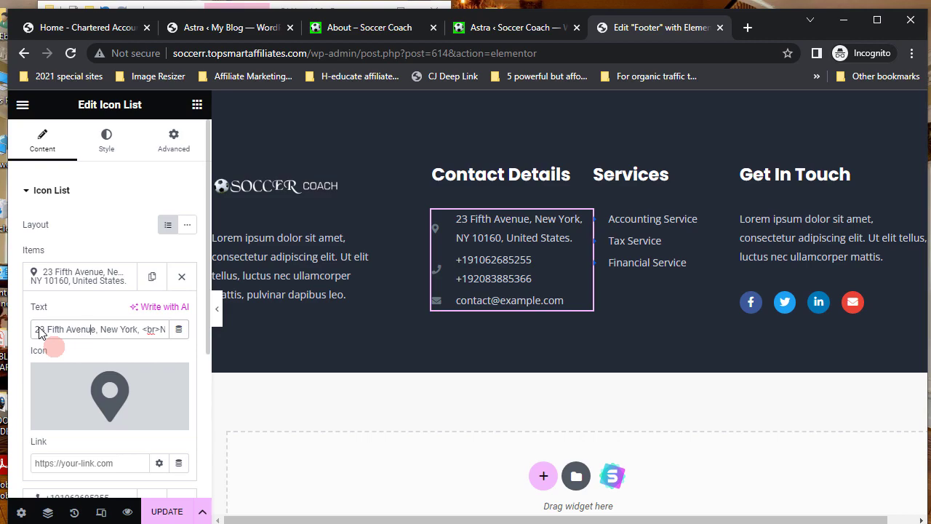
{"action": "type", "text": "Festac Town"}
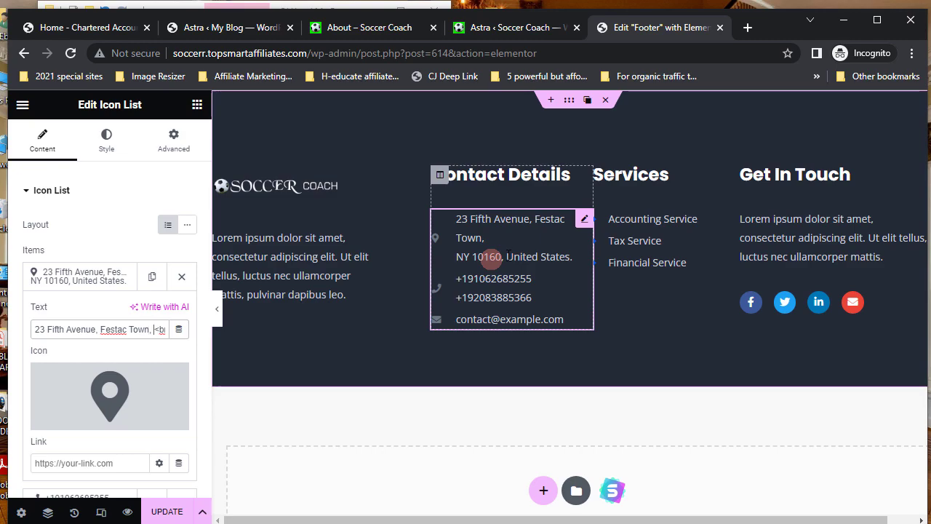
{"action": "key", "text": "Right"}
{"action": "key", "text": "Right"}
{"action": "key", "text": "Right"}
{"action": "key", "text": "Right"}
{"action": "key", "text": "Right"}
{"action": "key", "text": "Right"}
{"action": "key", "text": "Right"}
{"action": "key", "text": "Right"}
{"action": "key", "text": "Right"}
{"action": "key", "text": "Right"}
{"action": "key", "text": "Right"}
{"action": "key", "text": "Left"}
{"action": "key", "text": "Left"}
{"action": "key", "text": "Left"}
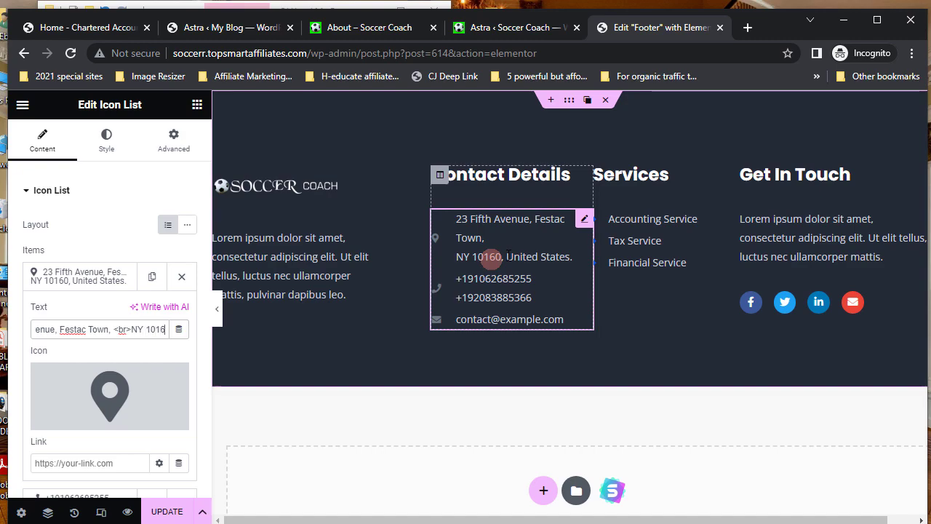
{"action": "key", "text": "BackSpace"}
{"action": "key", "text": "BackSpace"}
{"action": "key", "text": "BackSpace"}
{"action": "key", "text": "BackSpace"}
{"action": "key", "text": "BackSpace"}
{"action": "key", "text": "BackSpace"}
{"action": "key", "text": "BackSpace"}
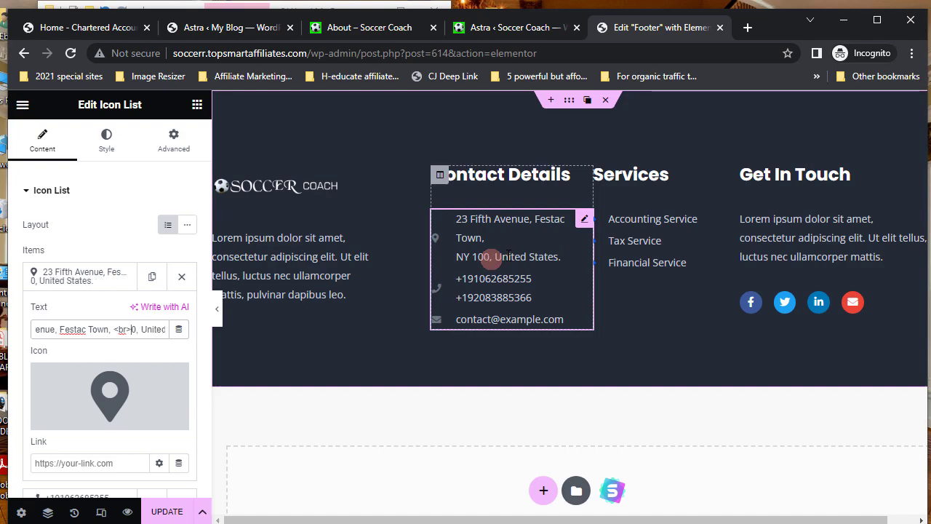
{"action": "key", "text": "Delete"}
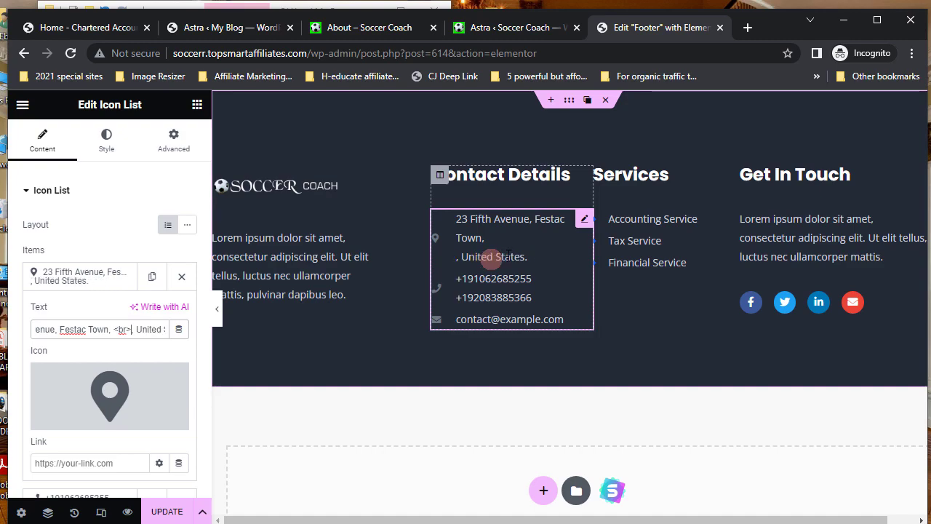
{"action": "type", "text": "Lagos"}
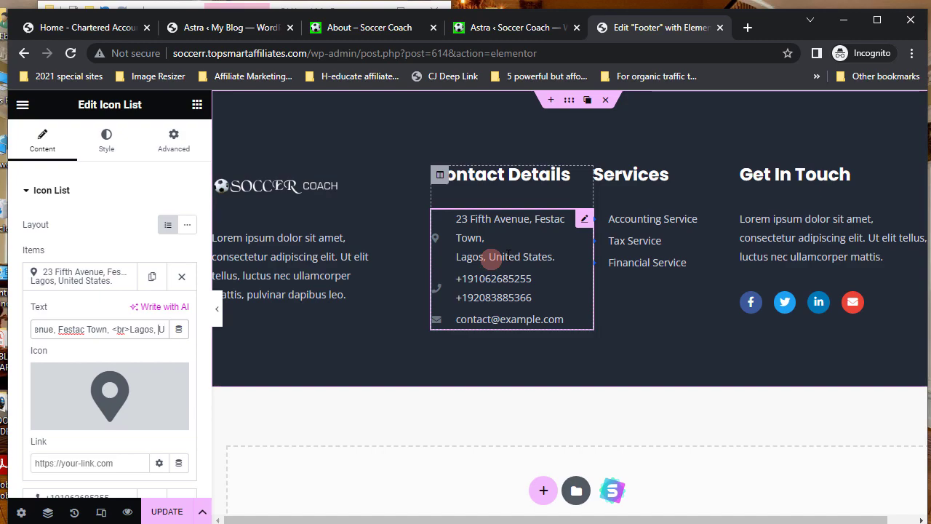
{"action": "type", "text": "Nig"}
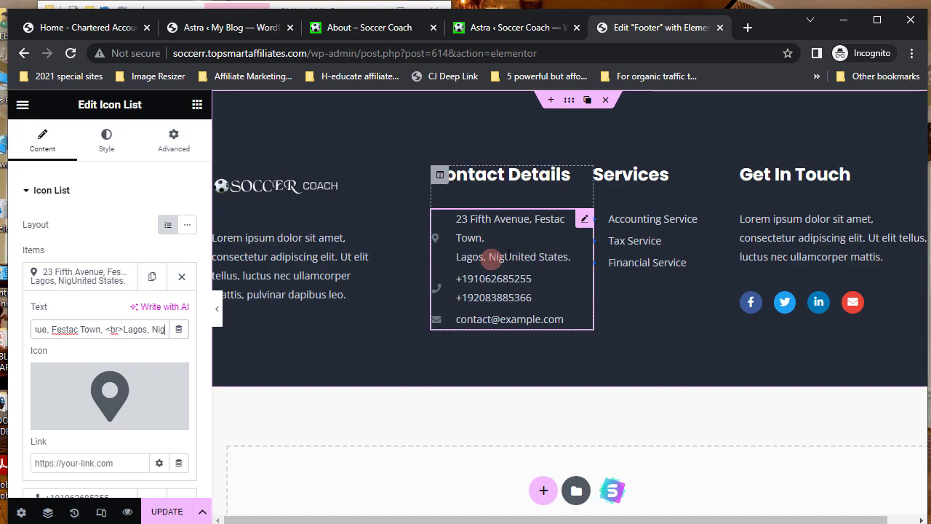
{"action": "type", "text": "eria"}
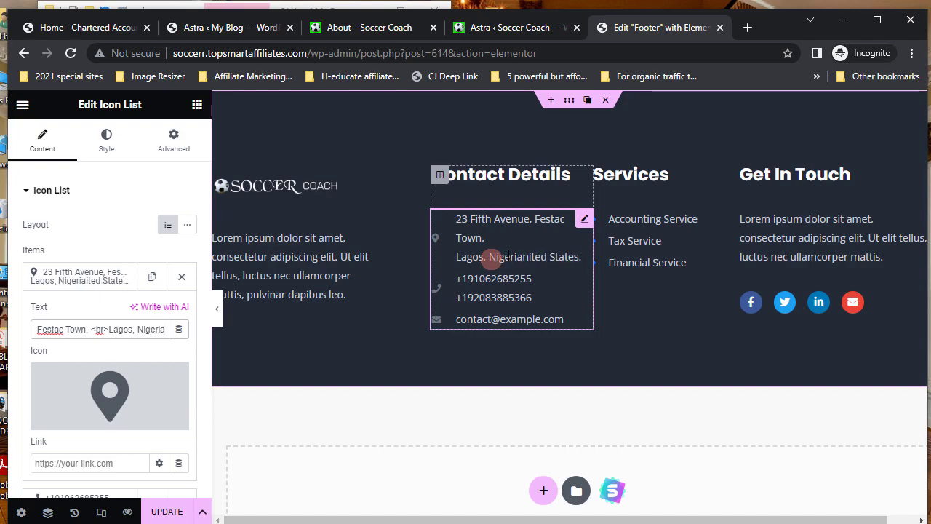
{"action": "key", "text": "Delete"}
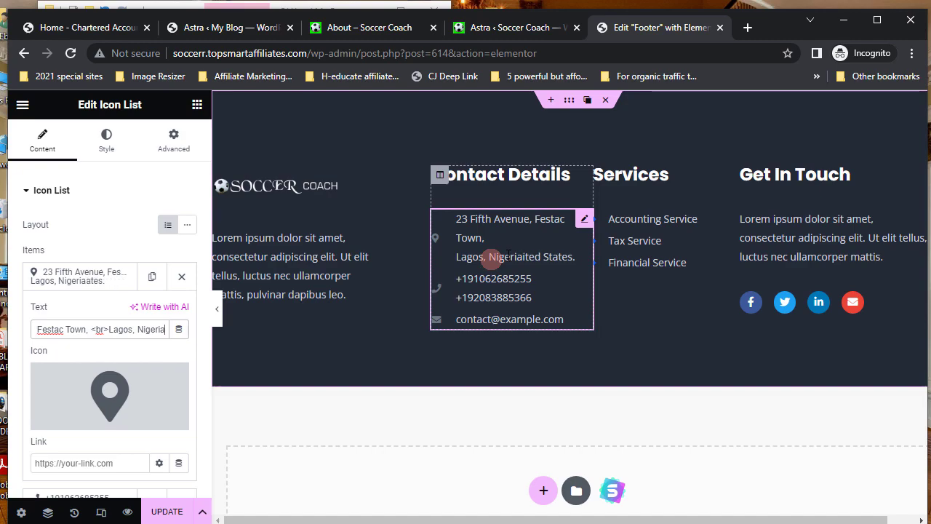
{"action": "key", "text": "Delete"}
{"action": "key", "text": "Delete"}
{"action": "key", "text": "Delete"}
{"action": "type", "text": "."}
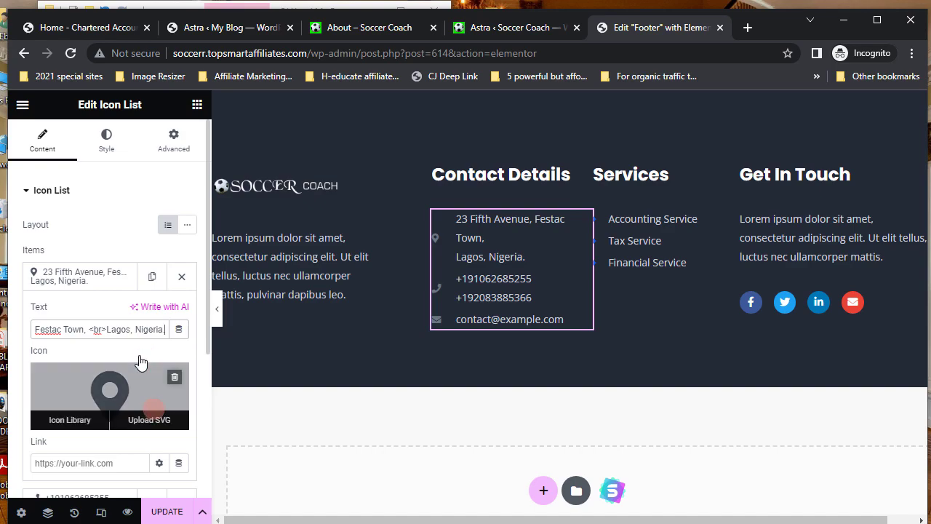
- Open the contact list's phone number and email items for editing
{"action": "scroll", "coordinate": [139, 357], "scroll_direction": "down", "scroll_amount": 1}
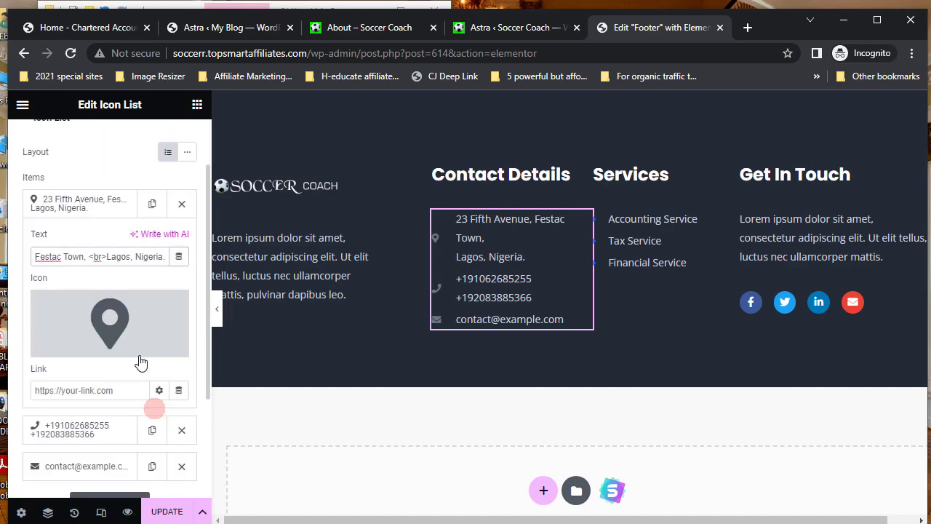
{"action": "left_click", "coordinate": [95, 435]}
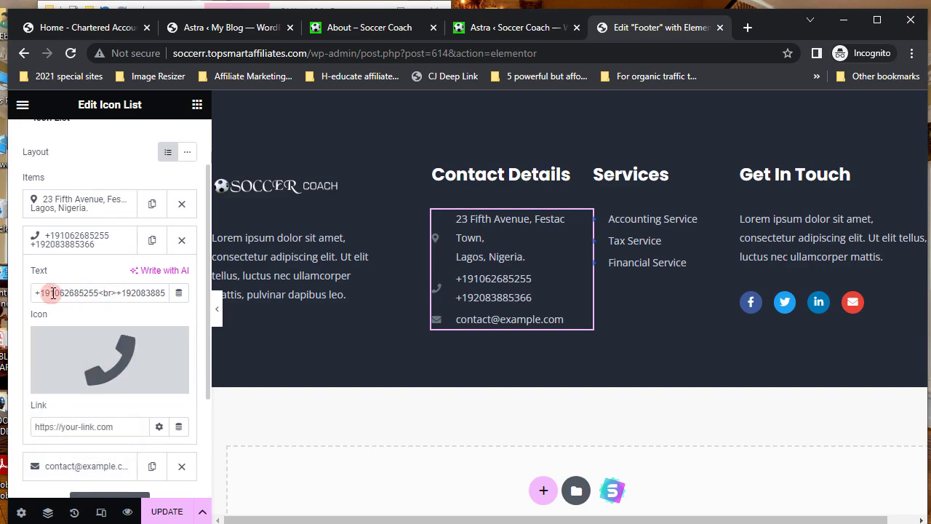
{"action": "left_click", "coordinate": [135, 292]}
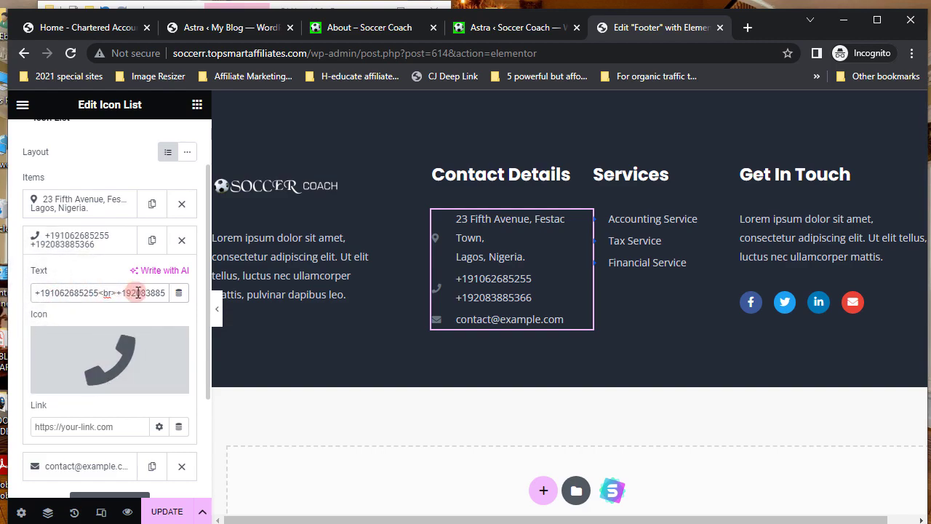
{"action": "left_click", "coordinate": [116, 342]}
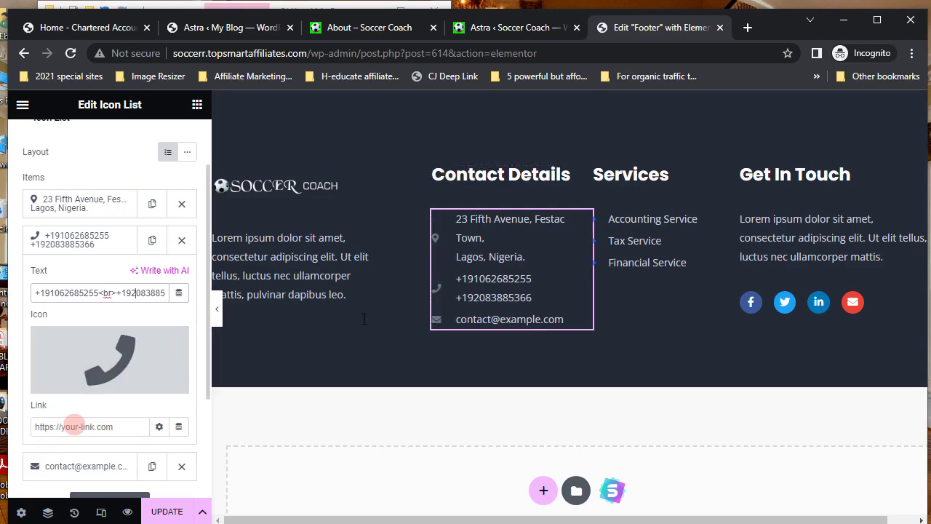
{"action": "scroll", "coordinate": [80, 422], "scroll_direction": "down", "scroll_amount": 3}
{"action": "left_click", "coordinate": [88, 329]}
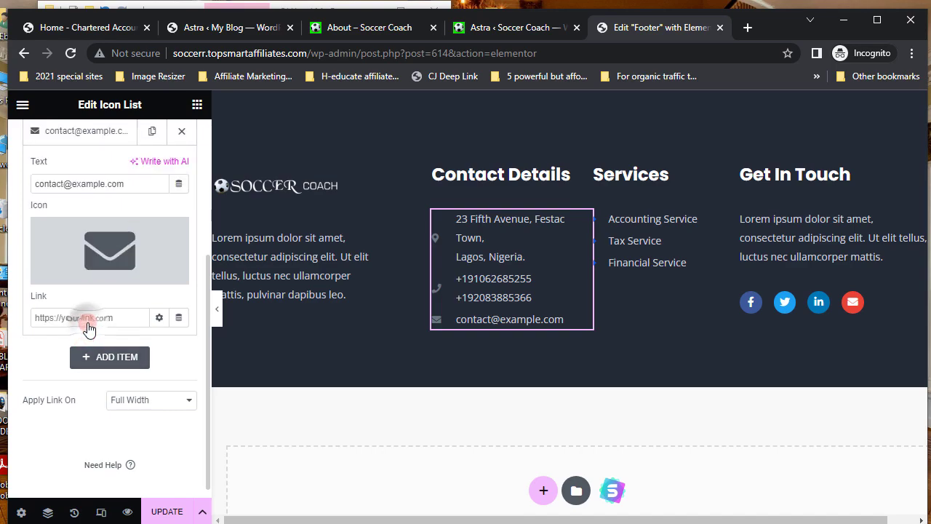
{"action": "left_click", "coordinate": [77, 317]}
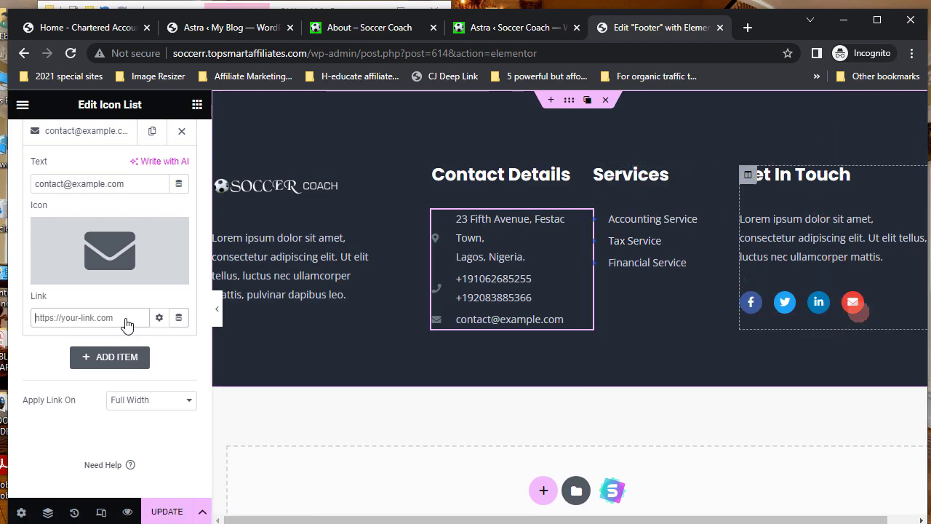
{"action": "mouse_move", "coordinate": [919, 304]}
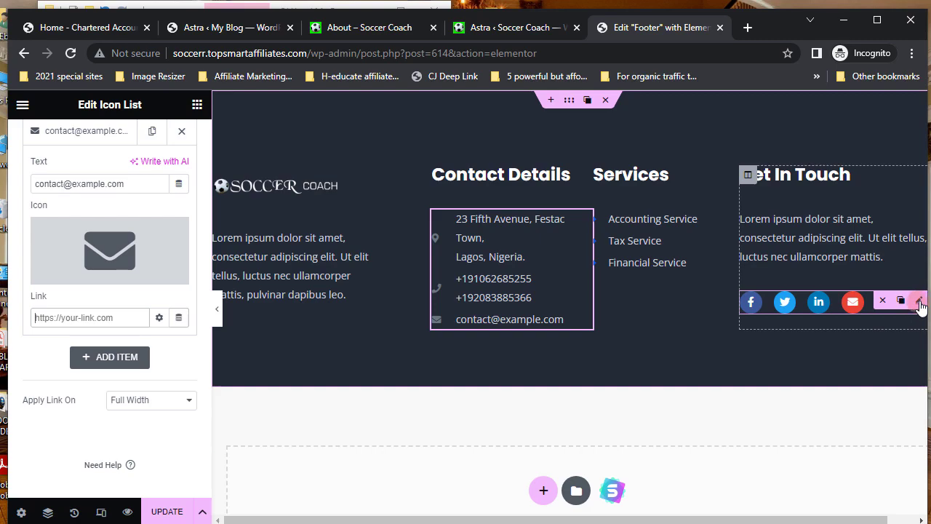
- Edit the footer's Social Icons, check Facebook F's link, and add a fifth WordPress icon
{"action": "left_click", "coordinate": [919, 304]}
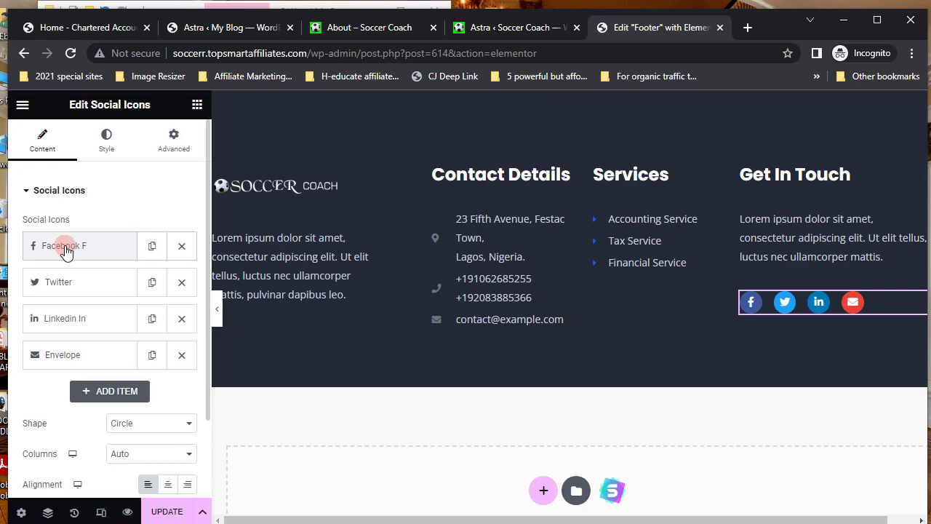
{"action": "left_click", "coordinate": [65, 247]}
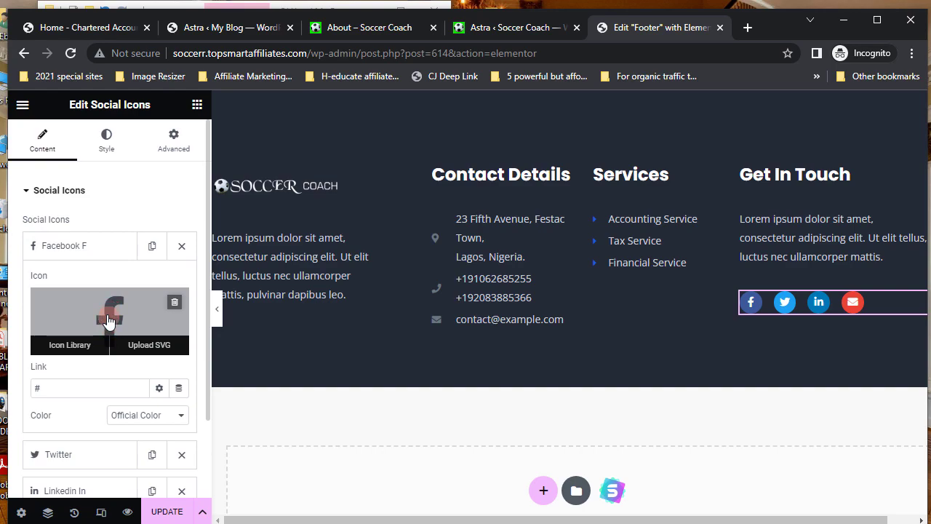
{"action": "left_click_drag", "start_coordinate": [35, 387], "coordinate": [63, 385]}
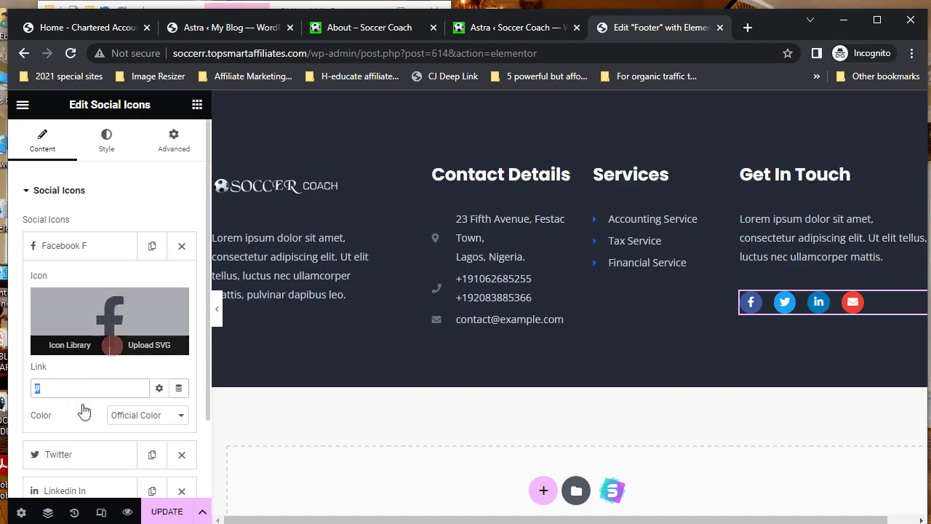
{"action": "scroll", "coordinate": [111, 436], "scroll_direction": "down", "scroll_amount": 2}
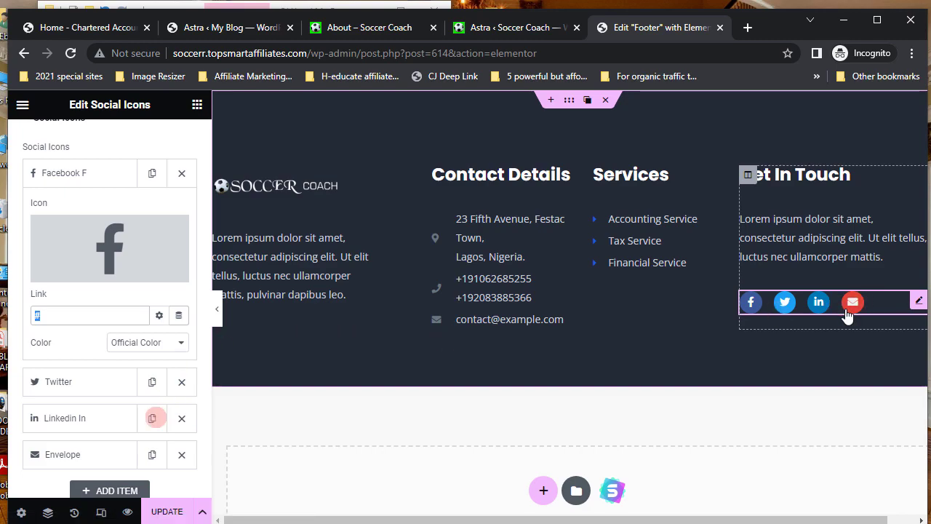
{"action": "scroll", "coordinate": [113, 444], "scroll_direction": "down", "scroll_amount": 2}
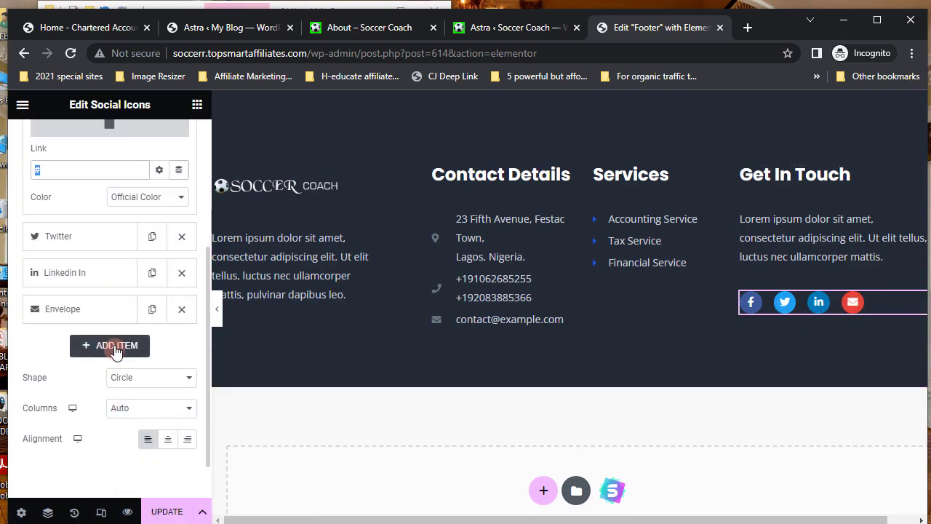
{"action": "left_click", "coordinate": [114, 347]}
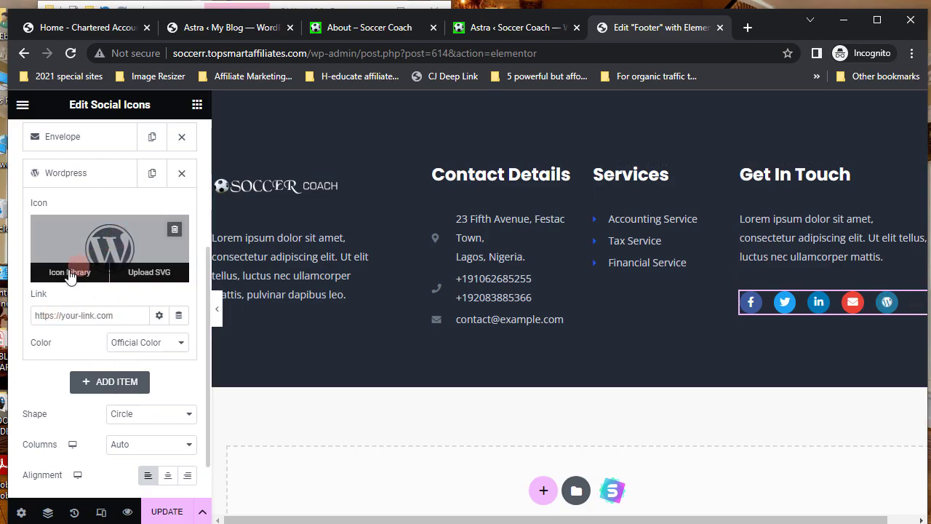
- Replace the fifth footer social icon with the Youtube icon, searching the icon library for 'yo'
{"action": "left_click", "coordinate": [71, 274]}
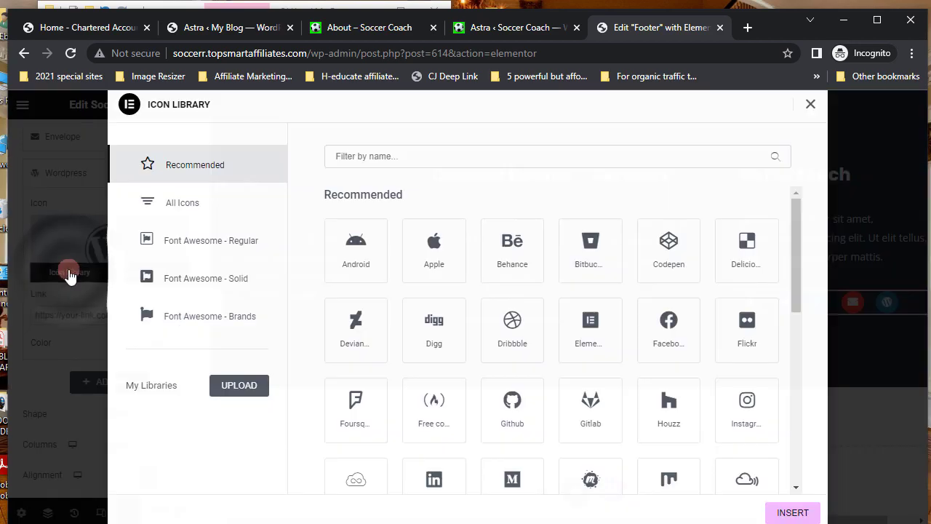
{"action": "left_click", "coordinate": [336, 156]}
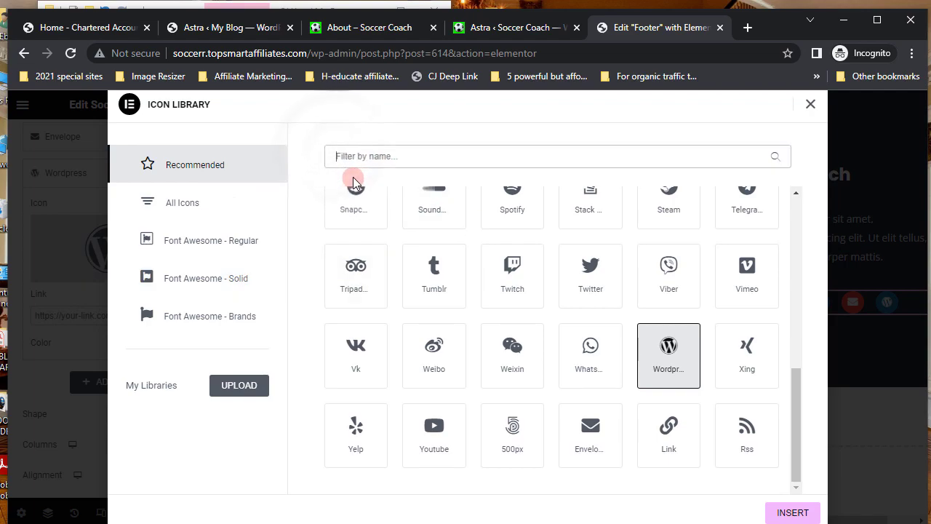
{"action": "type", "text": "youtube"}
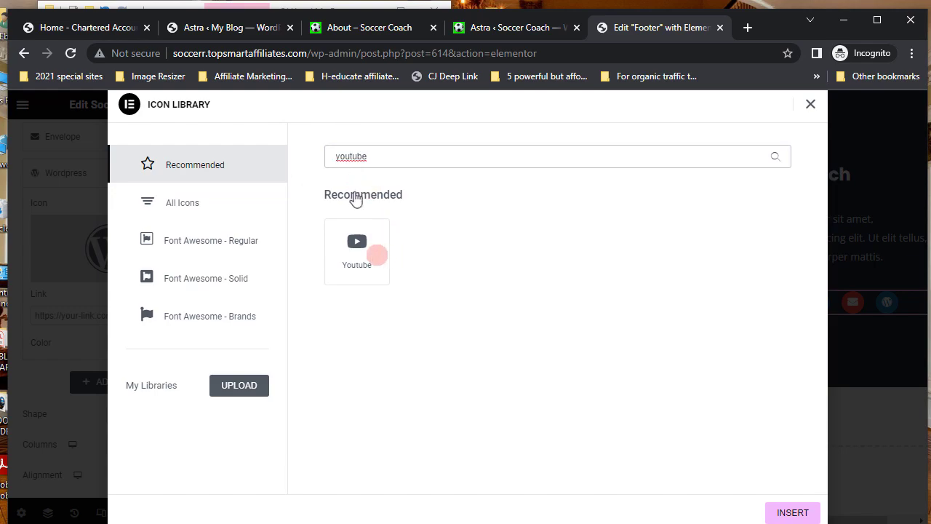
{"action": "left_click", "coordinate": [374, 253]}
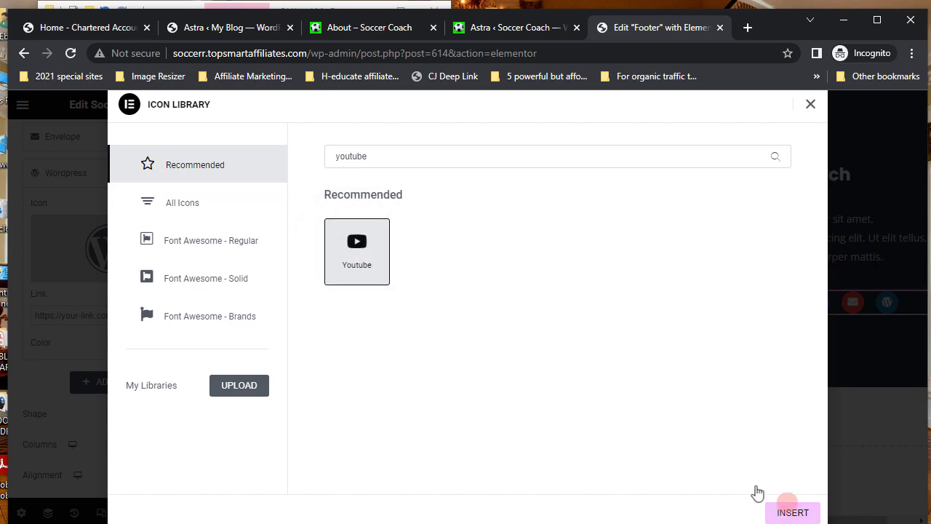
{"action": "left_click", "coordinate": [791, 512]}
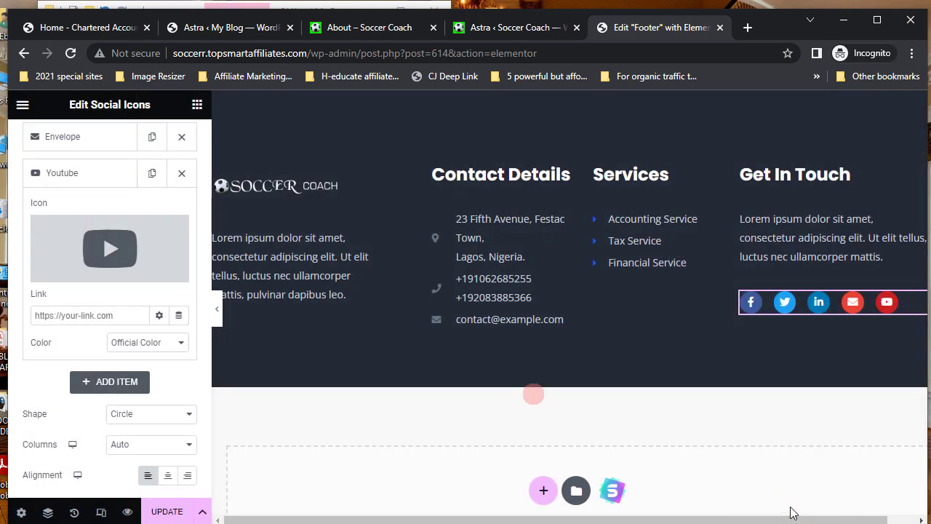
- Open the YouTube item's link field and change the social icons' shape to Rounded
{"action": "left_click", "coordinate": [66, 392]}
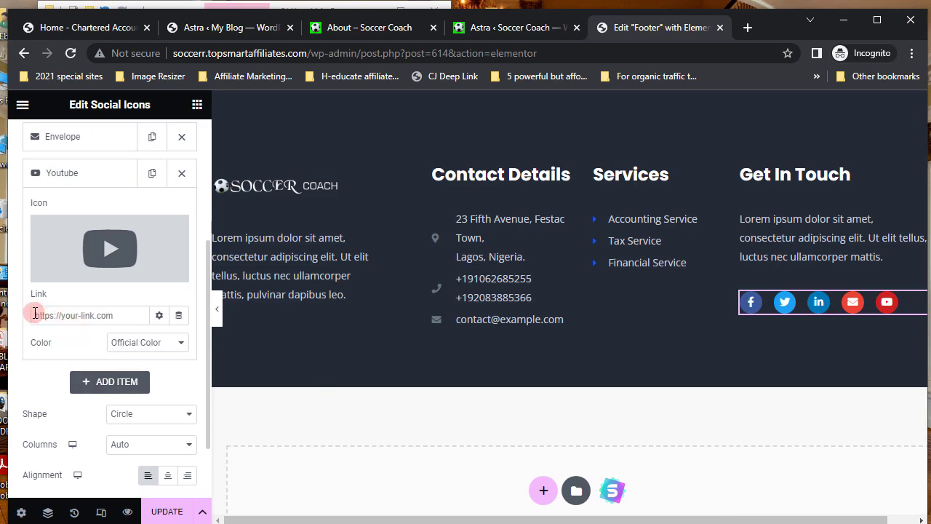
{"action": "left_click", "coordinate": [35, 315]}
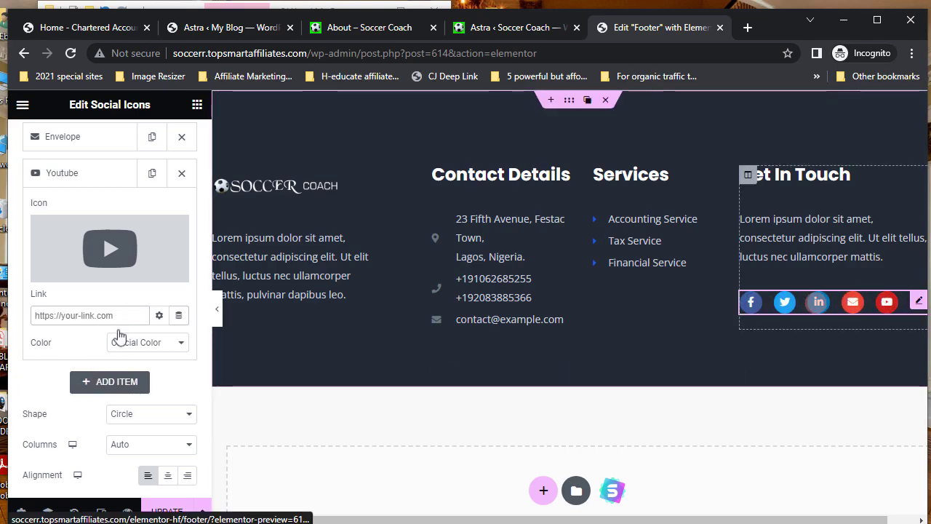
{"action": "scroll", "coordinate": [105, 445], "scroll_direction": "down", "scroll_amount": 1}
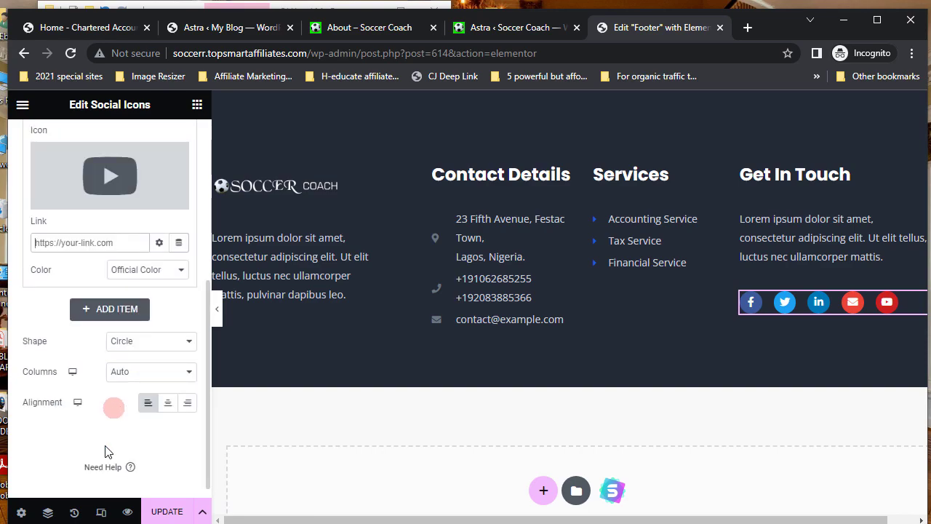
{"action": "left_click", "coordinate": [188, 342]}
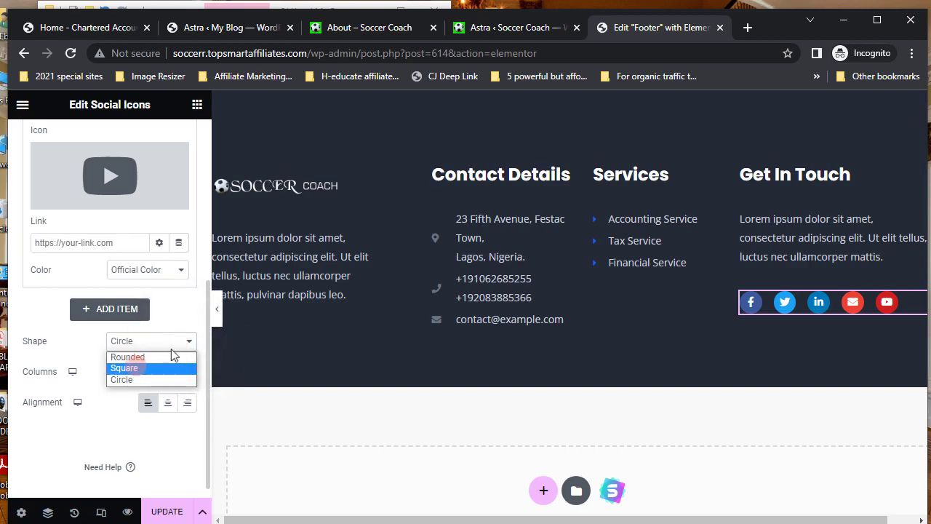
{"action": "left_click", "coordinate": [126, 368]}
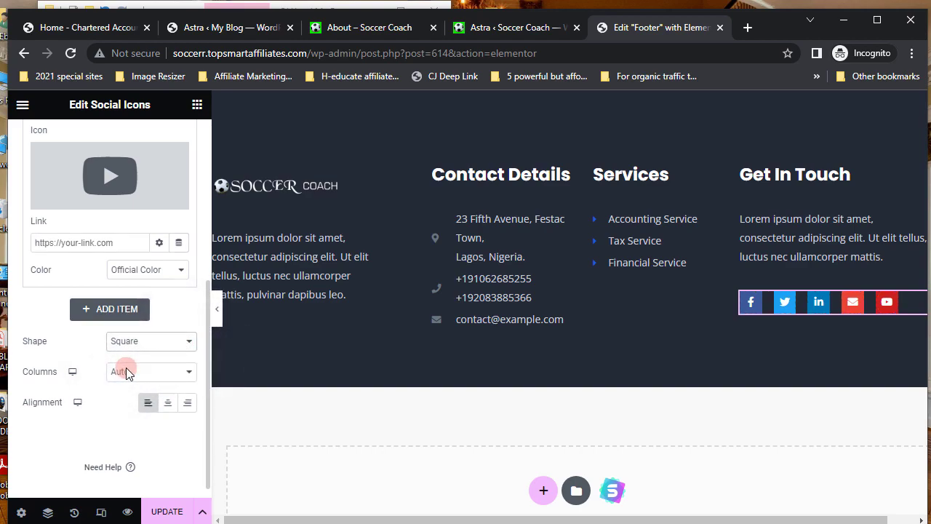
{"action": "left_click", "coordinate": [187, 371]}
{"action": "left_click", "coordinate": [189, 342]}
{"action": "left_click", "coordinate": [136, 357]}
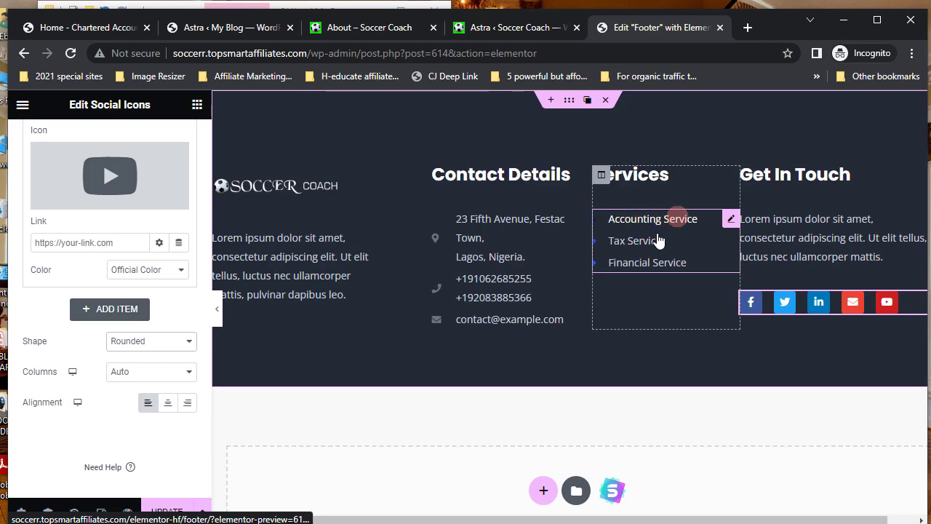
- Change the first footer Services item text from 'Accounting Service' to 'Soccer Service'
{"action": "left_click", "coordinate": [730, 220]}
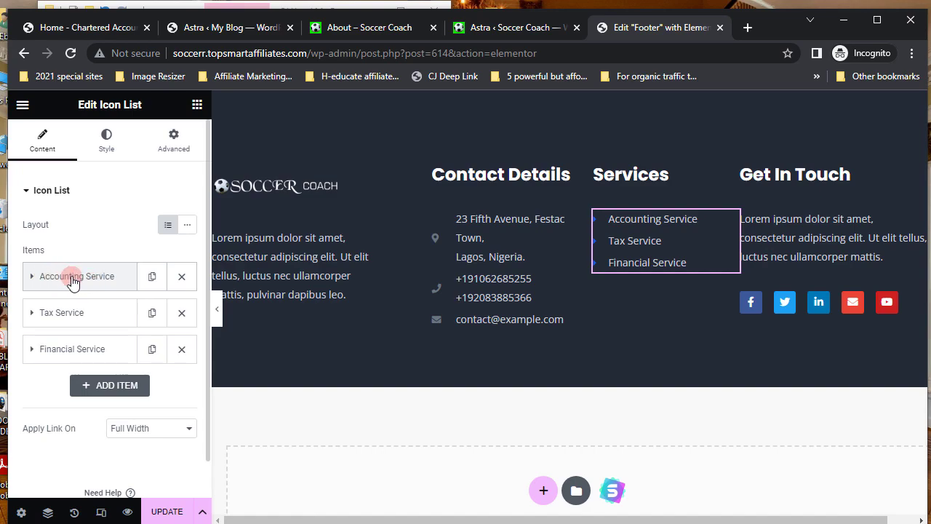
{"action": "left_click", "coordinate": [78, 280]}
{"action": "left_click", "coordinate": [78, 327]}
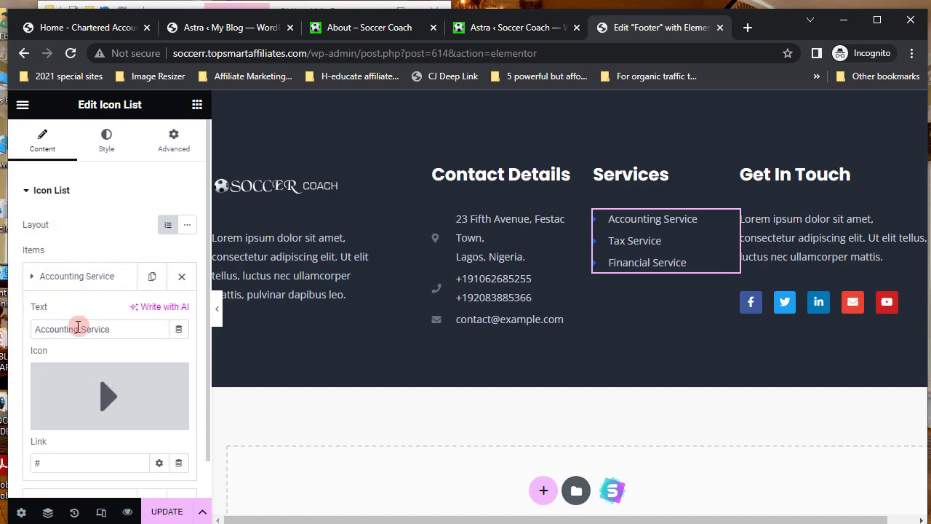
{"action": "left_click", "coordinate": [78, 329]}
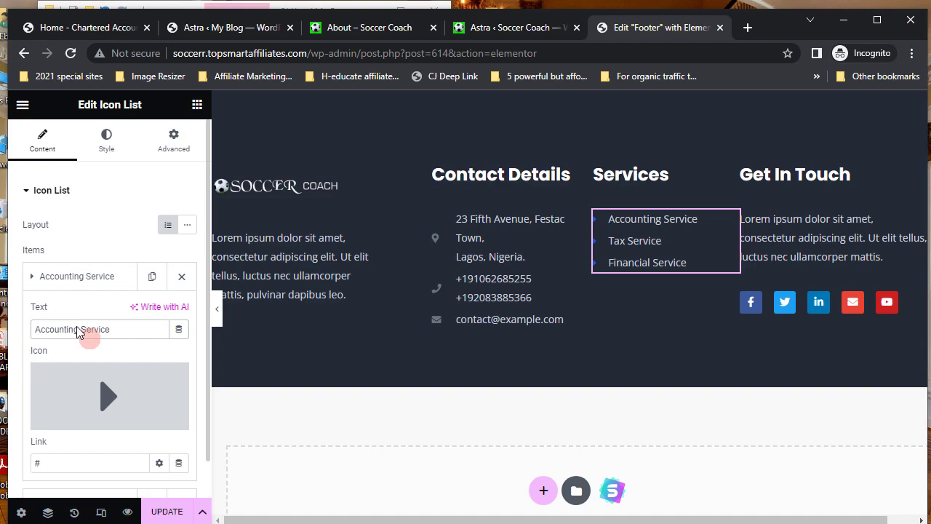
{"action": "key", "text": "BackSpace"}
{"action": "key", "text": "BackSpace"}
{"action": "key", "text": "BackSpace"}
{"action": "key", "text": "BackSpace"}
{"action": "key", "text": "BackSpace"}
{"action": "key", "text": "BackSpace"}
{"action": "key", "text": "BackSpace"}
{"action": "key", "text": "BackSpace"}
{"action": "key", "text": "BackSpace"}
{"action": "key", "text": "BackSpace"}
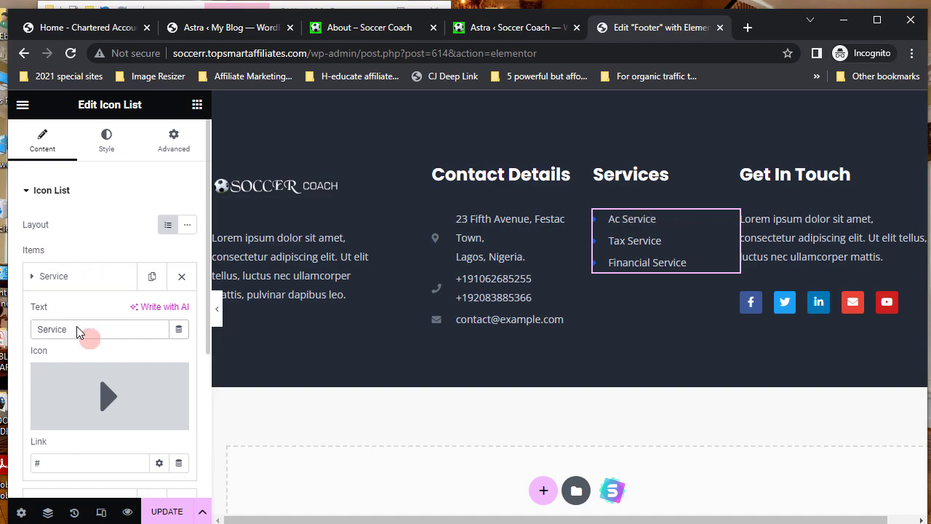
{"action": "type", "text": "Soc"}
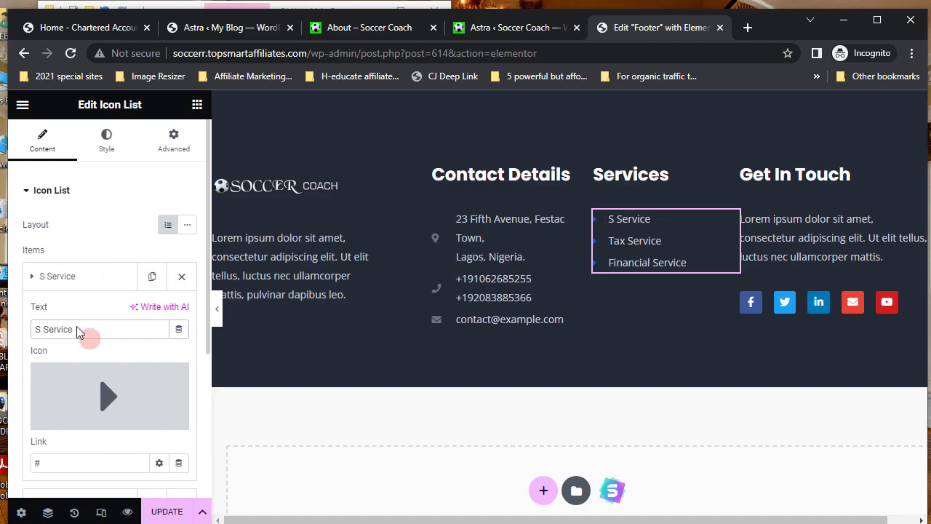
{"action": "type", "text": "cetr"}
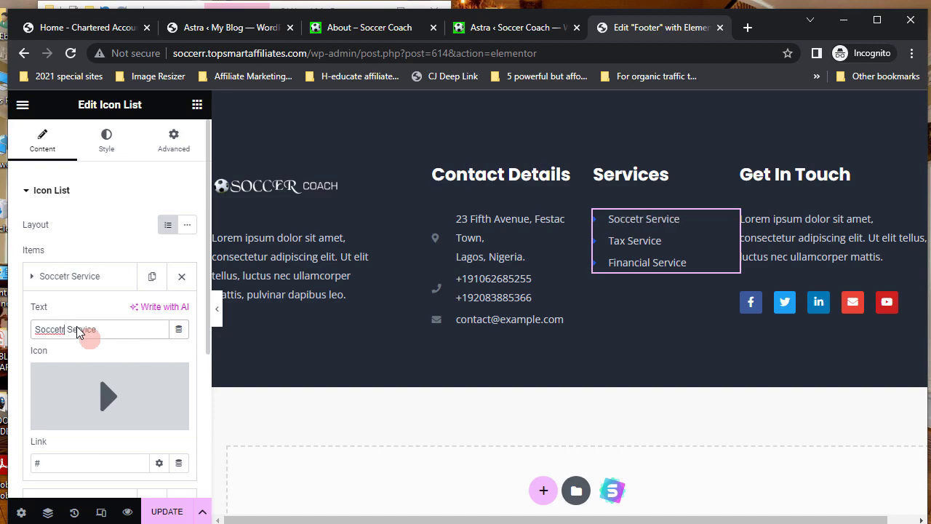
{"action": "key", "text": "BackSpace"}
{"action": "key", "text": "BackSpace"}
{"action": "type", "text": "r"}
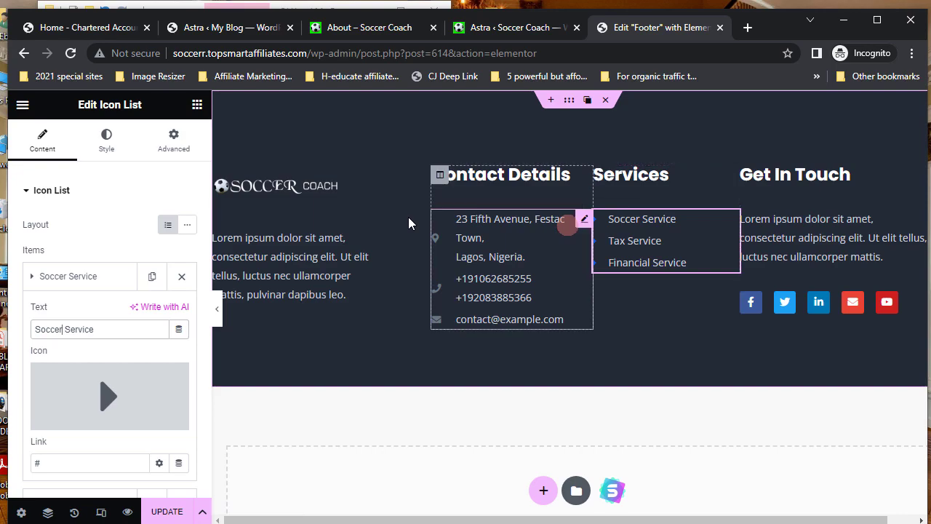
{"action": "left_click", "coordinate": [572, 106]}
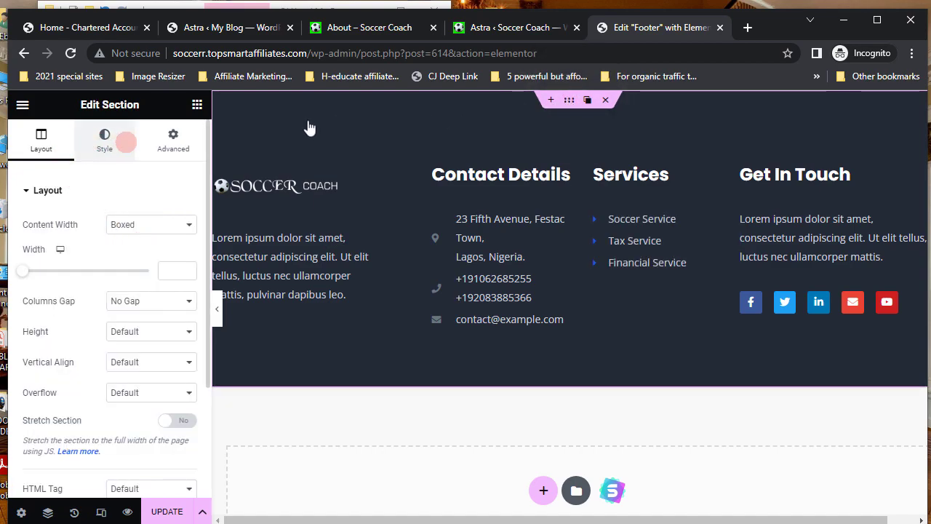
- Set the footer section's Style > Background colour to navy blue
{"action": "left_click", "coordinate": [106, 142]}
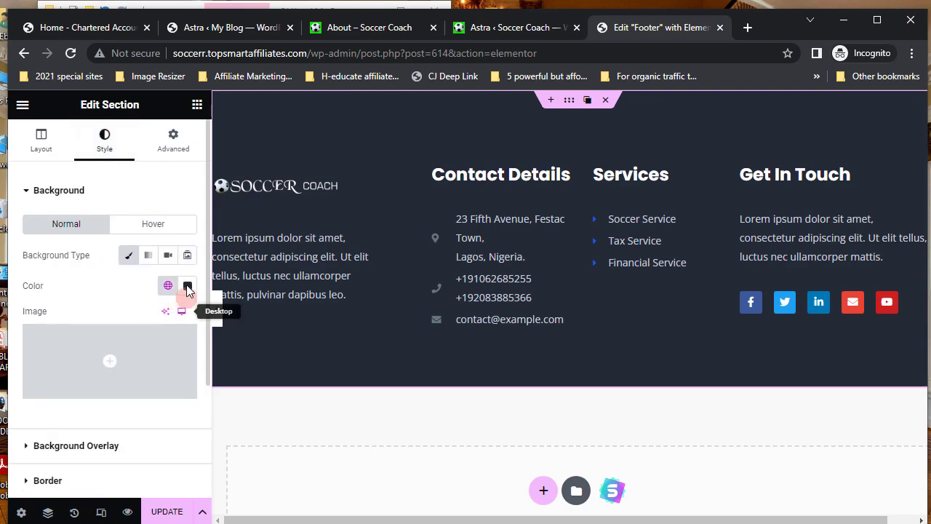
{"action": "left_click", "coordinate": [187, 288]}
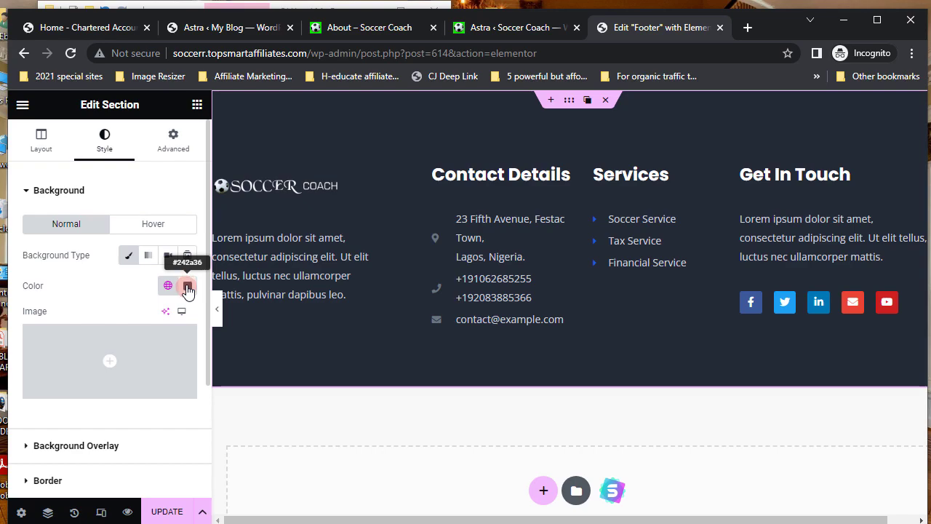
{"action": "left_click", "coordinate": [187, 288]}
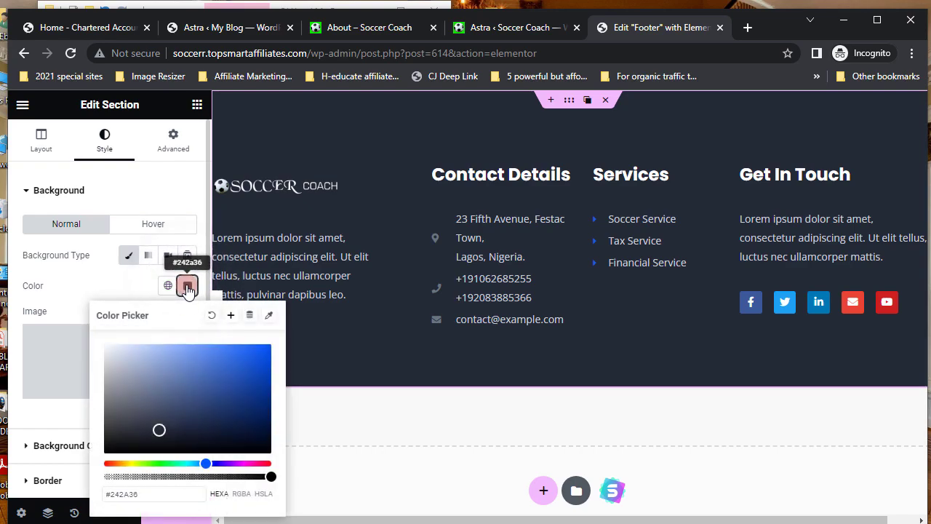
{"action": "left_click", "coordinate": [264, 422]}
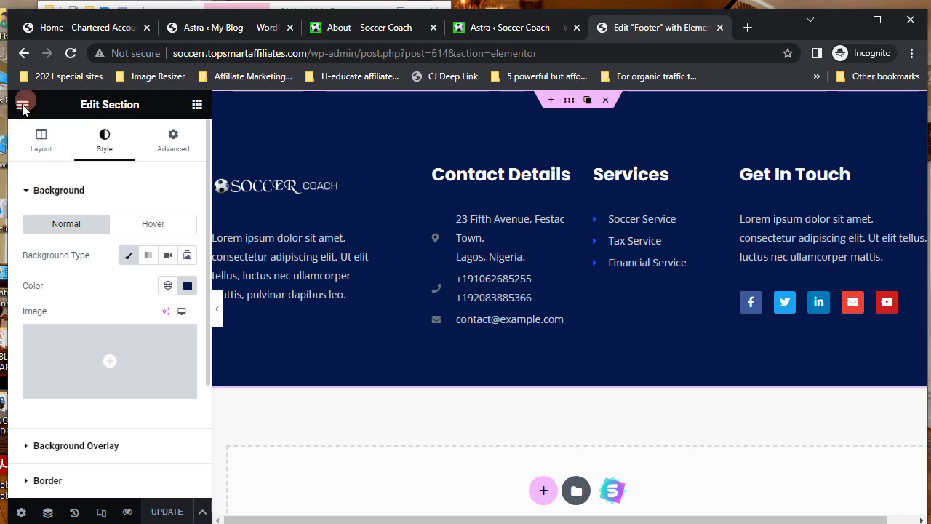
{"action": "left_click", "coordinate": [23, 106]}
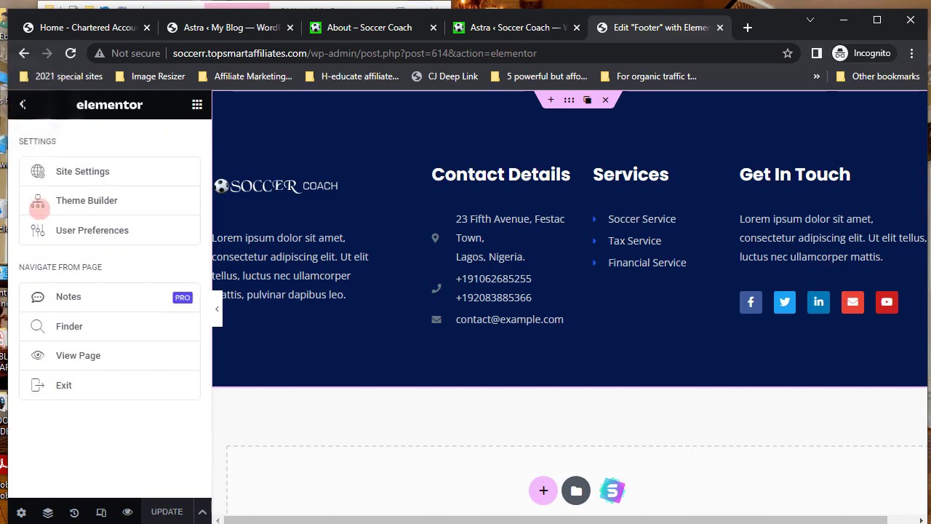
- Exit the Elementor editor and visit the live Soccer Coach homepage from the Astra tab
{"action": "left_click", "coordinate": [67, 387]}
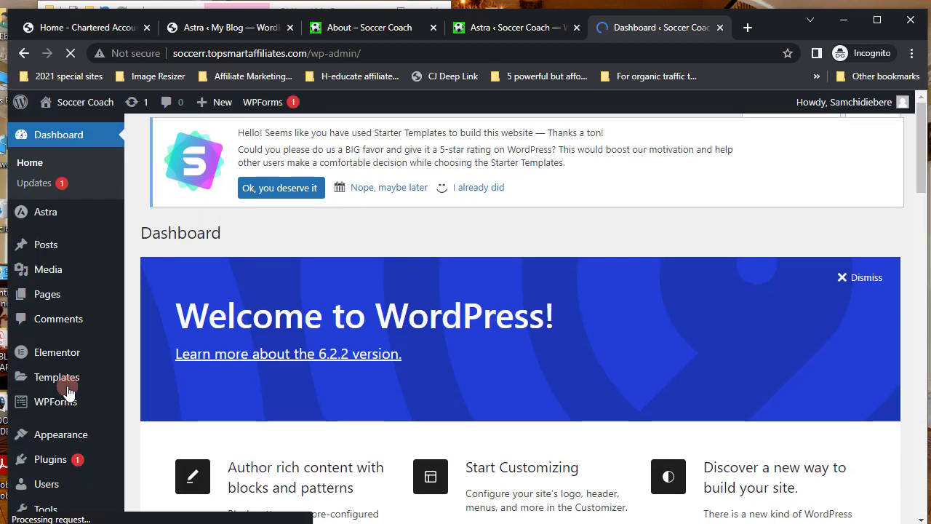
{"action": "left_click", "coordinate": [495, 30]}
{"action": "mouse_move", "coordinate": [88, 105]}
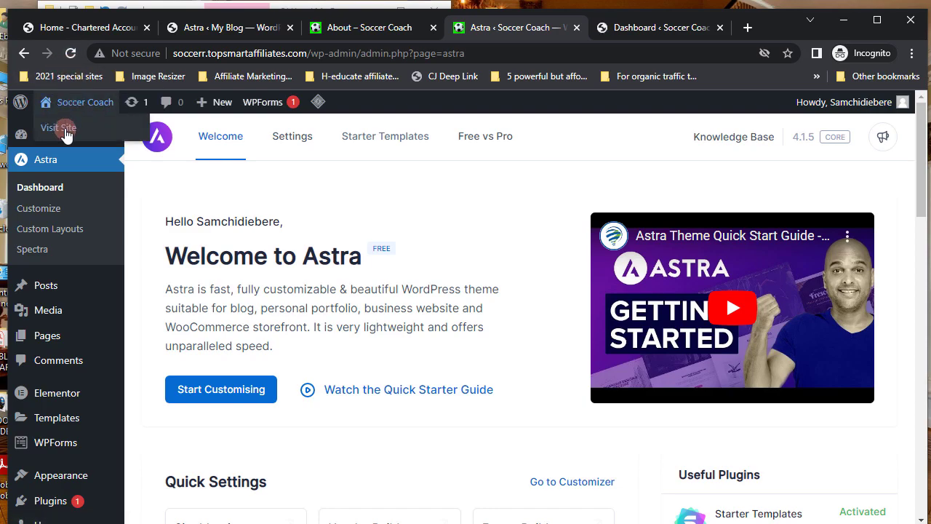
{"action": "left_click", "coordinate": [65, 130]}
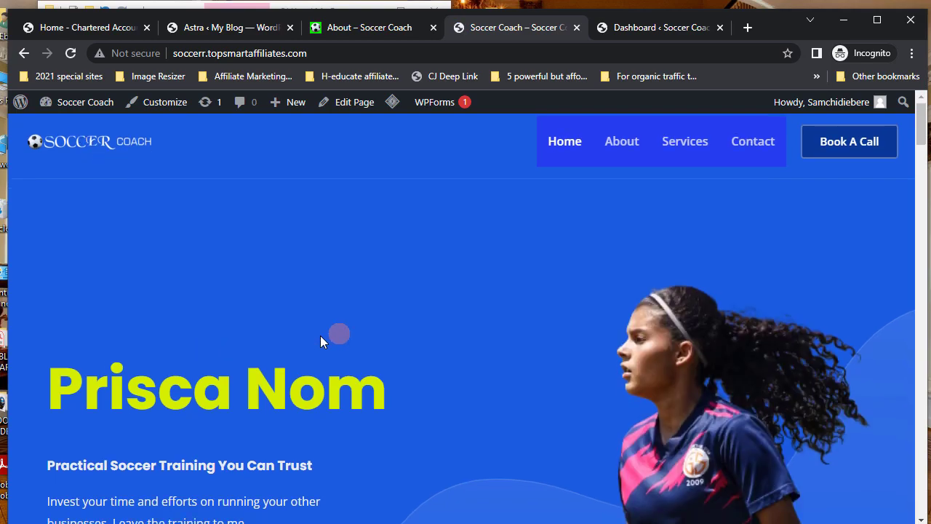
{"action": "scroll", "coordinate": [320, 335], "scroll_direction": "down", "scroll_amount": 5}
{"action": "scroll", "coordinate": [320, 335], "scroll_direction": "down", "scroll_amount": 12}
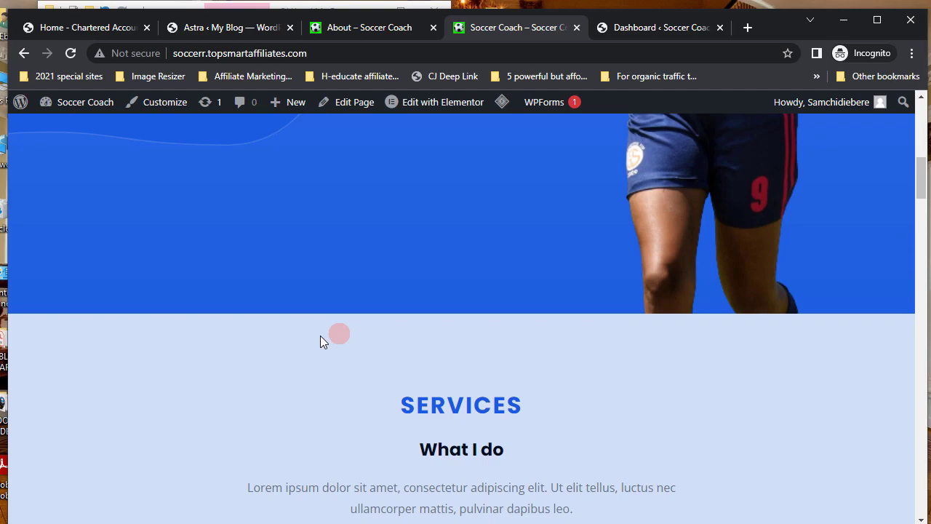
{"action": "scroll", "coordinate": [320, 337], "scroll_direction": "down", "scroll_amount": 10}
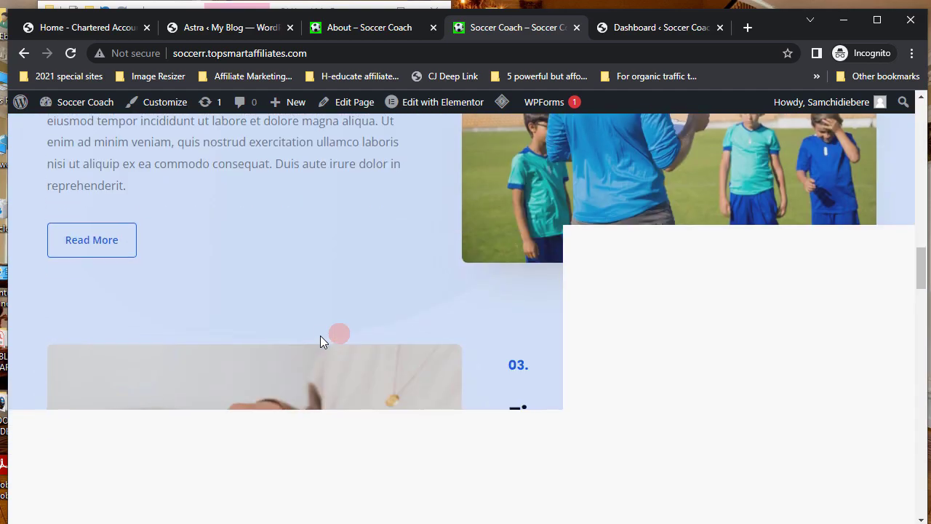
{"action": "scroll", "coordinate": [322, 341], "scroll_direction": "down", "scroll_amount": 10}
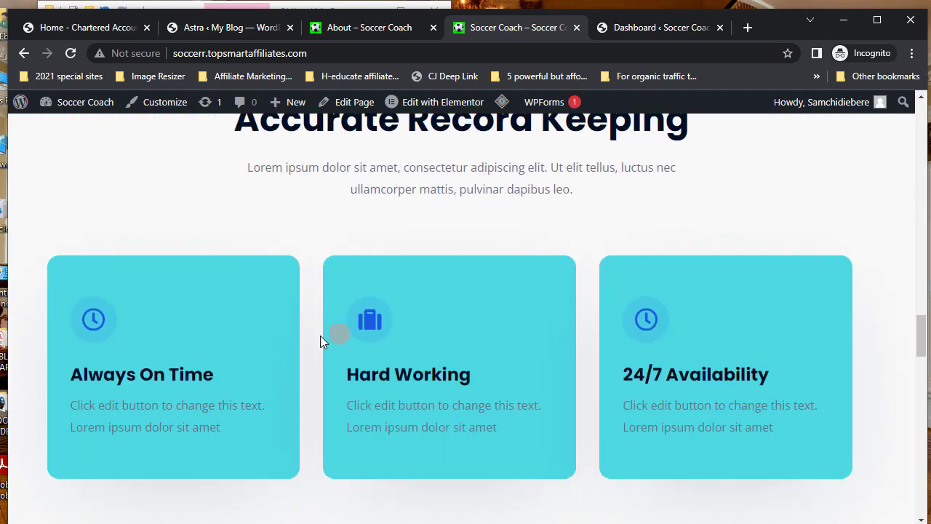
{"action": "scroll", "coordinate": [320, 341], "scroll_direction": "down", "scroll_amount": 10}
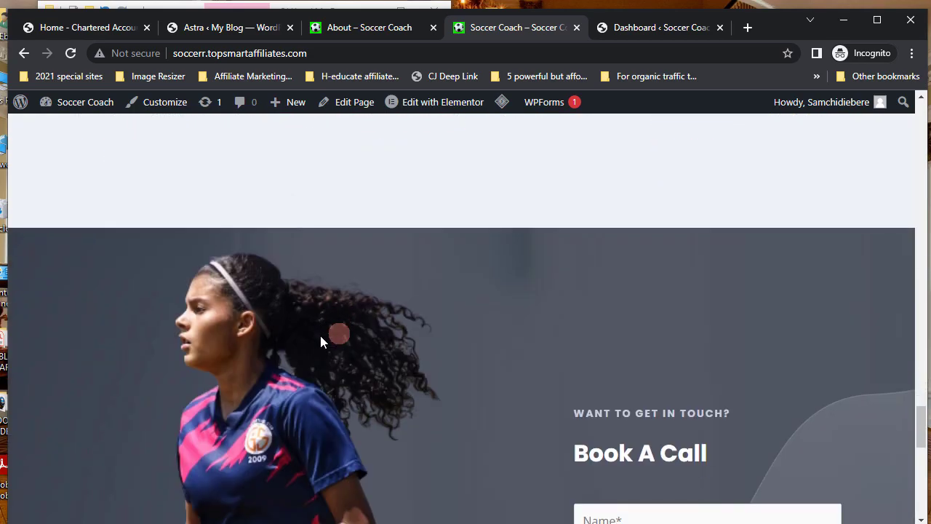
{"action": "scroll", "coordinate": [321, 340], "scroll_direction": "down", "scroll_amount": 2}
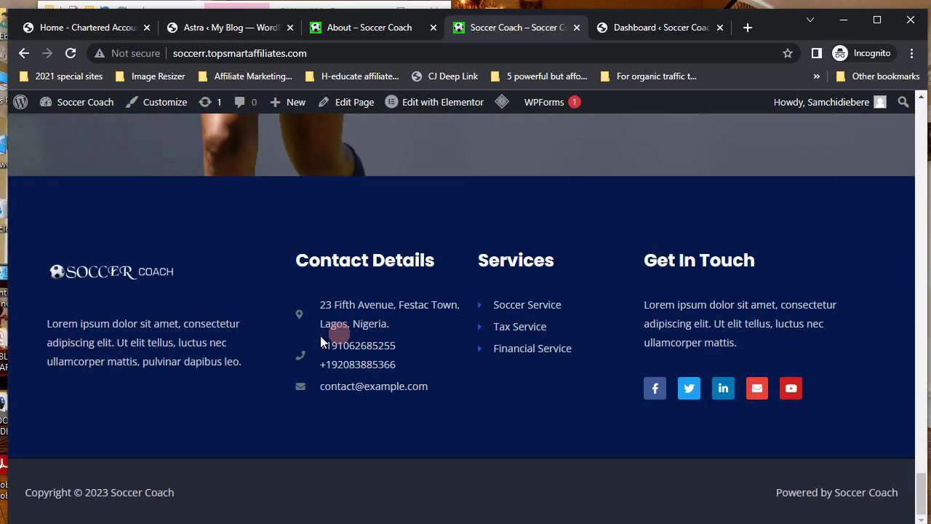
{"action": "scroll", "coordinate": [321, 341], "scroll_direction": "up", "scroll_amount": 8}
{"action": "scroll", "coordinate": [322, 341], "scroll_direction": "up", "scroll_amount": 20}
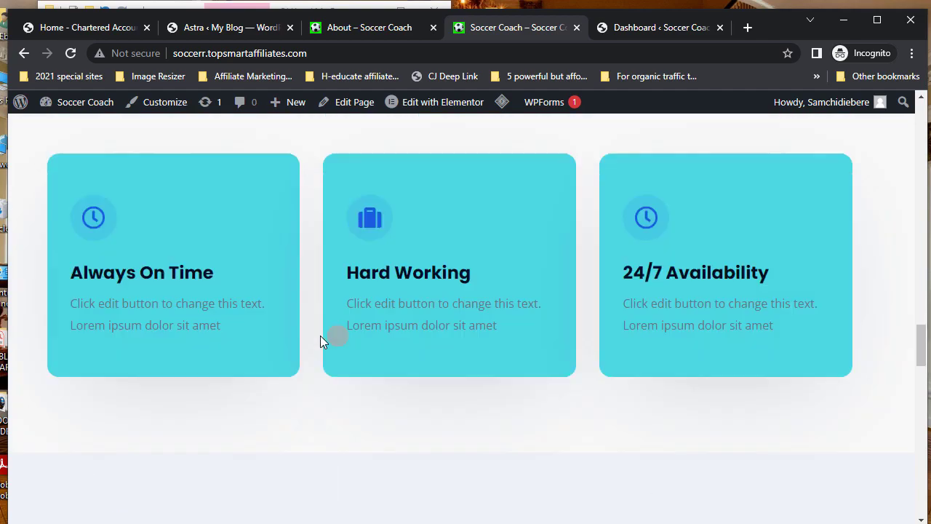
{"action": "scroll", "coordinate": [322, 341], "scroll_direction": "up", "scroll_amount": 3}
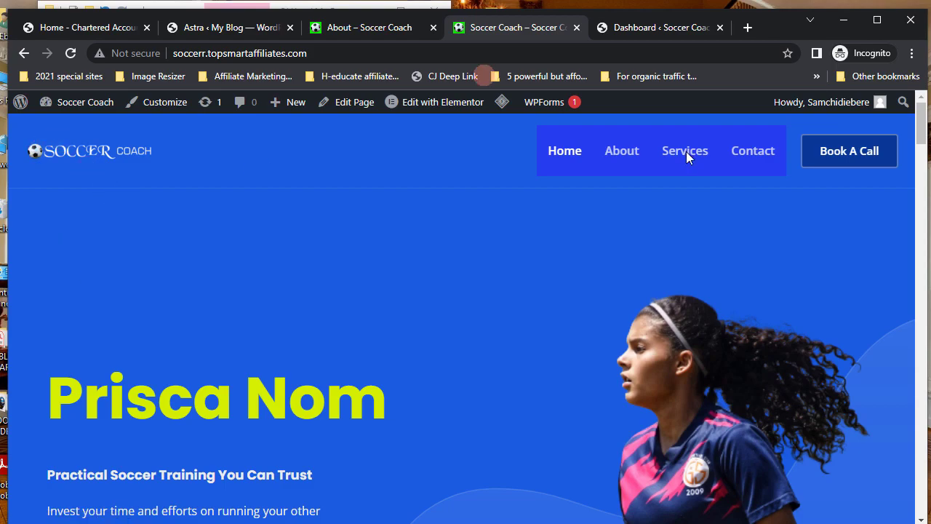
{"action": "left_click", "coordinate": [363, 27]}
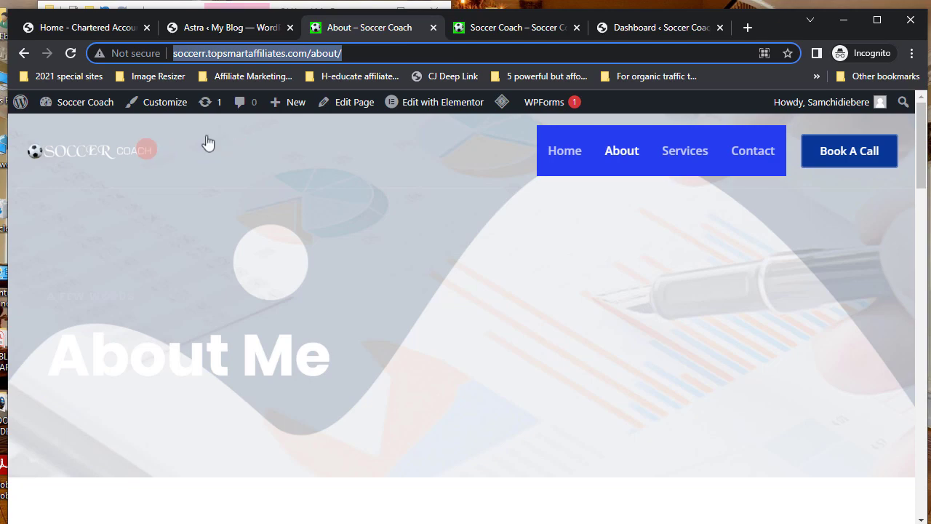
- Go from the dashboard to All Pages and choose Add New to create a page
{"action": "mouse_move", "coordinate": [81, 102]}
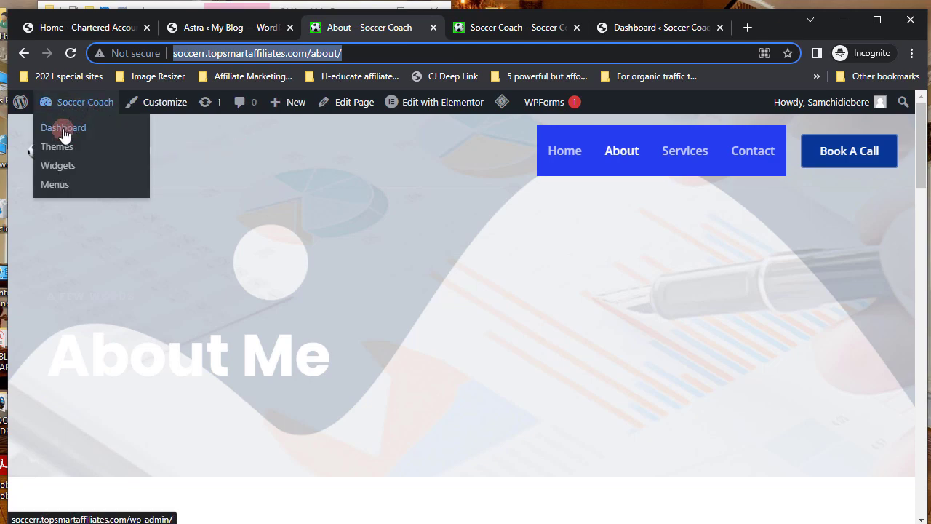
{"action": "left_click", "coordinate": [63, 130]}
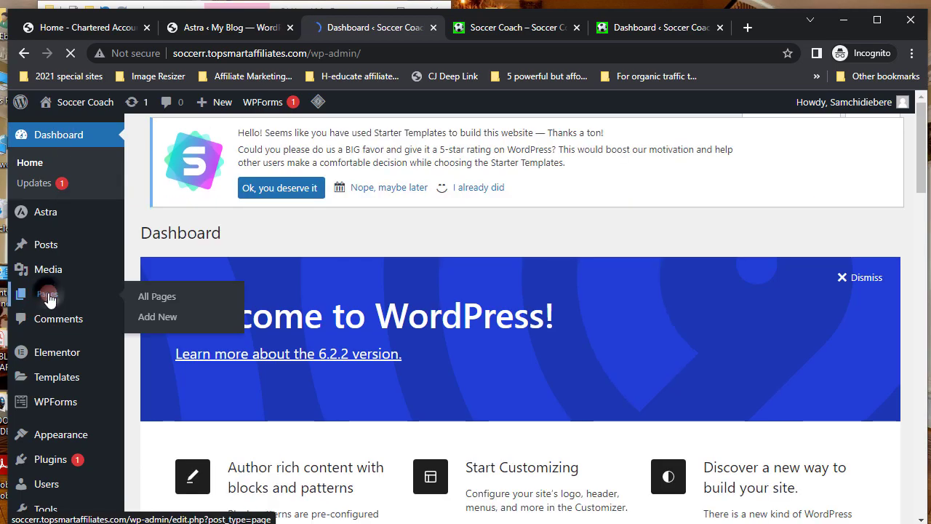
{"action": "left_click", "coordinate": [48, 298]}
{"action": "left_click", "coordinate": [134, 301]}
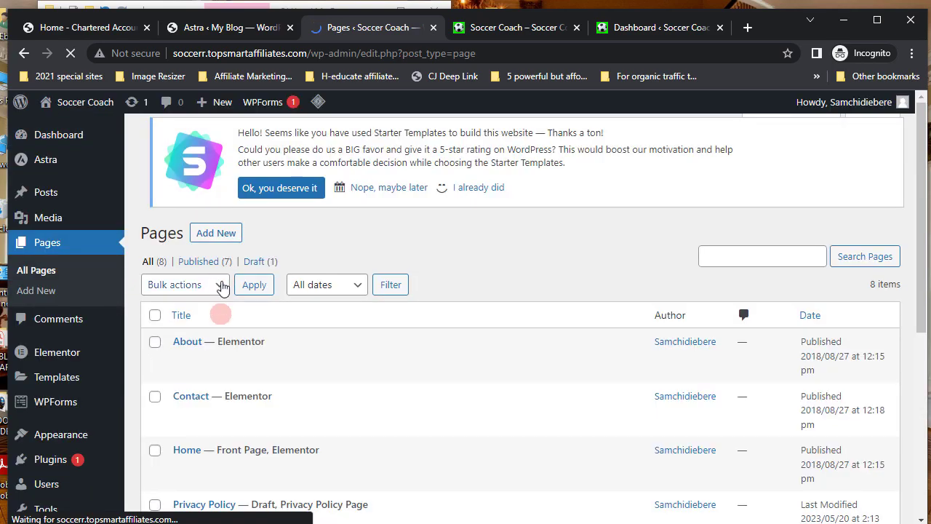
{"action": "left_click", "coordinate": [211, 234]}
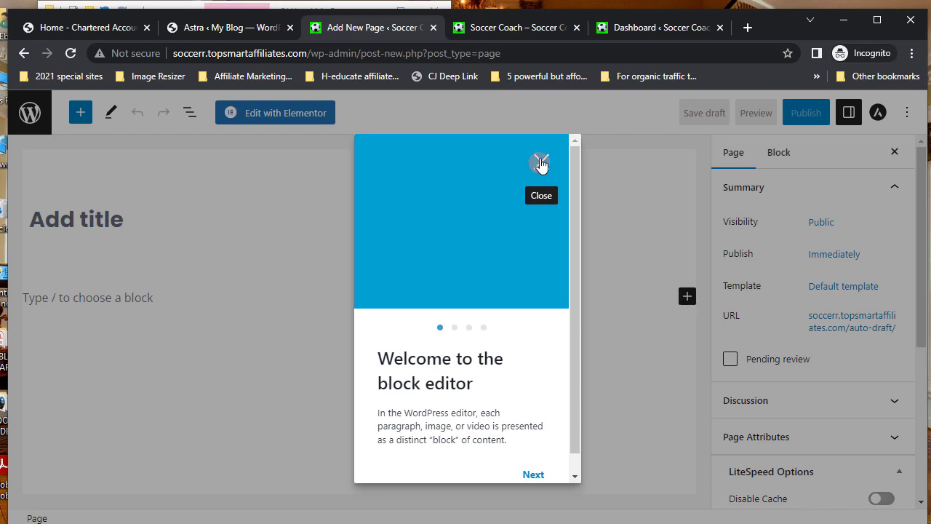
- Dismiss the welcome guide and title the new page 'Soccer Services'
{"action": "left_click", "coordinate": [540, 161]}
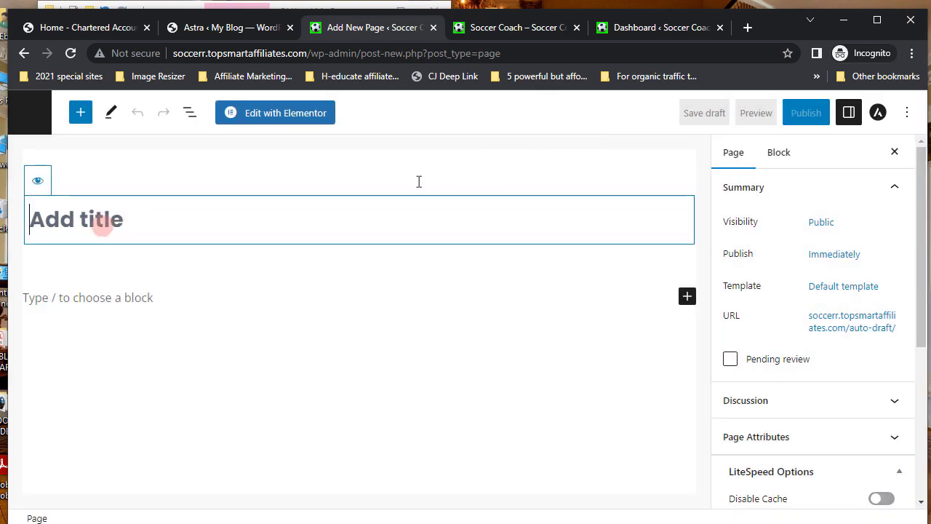
{"action": "left_click", "coordinate": [159, 230]}
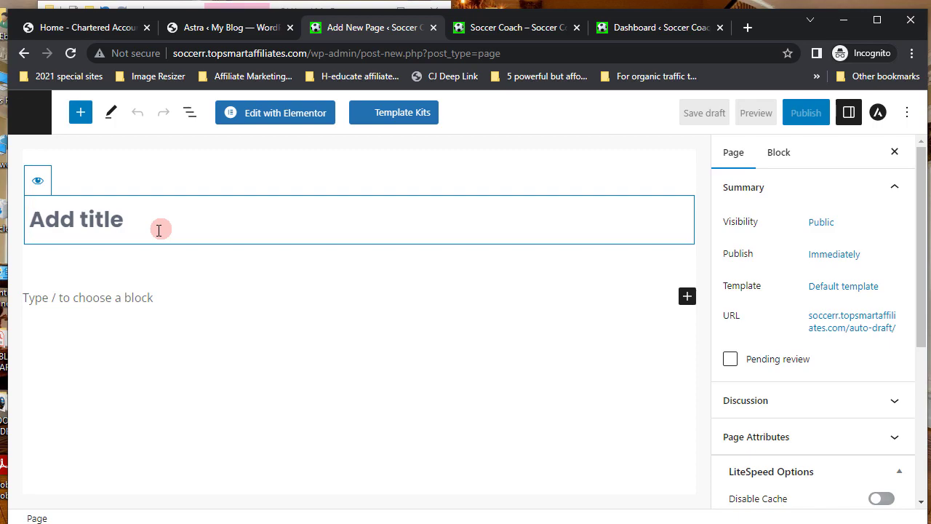
{"action": "type", "text": "Soccer Services"}
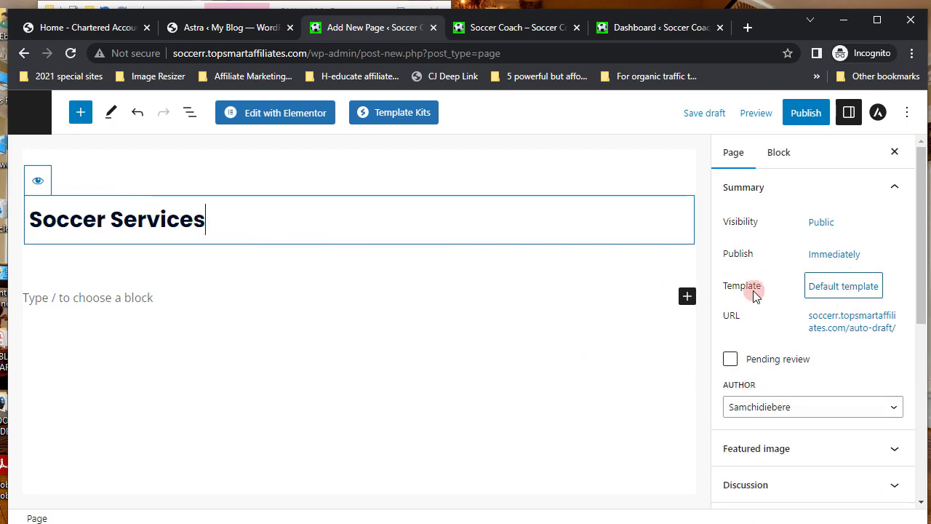
- Set the page template to Elementor Full Width and publish the page
{"action": "left_click", "coordinate": [842, 286]}
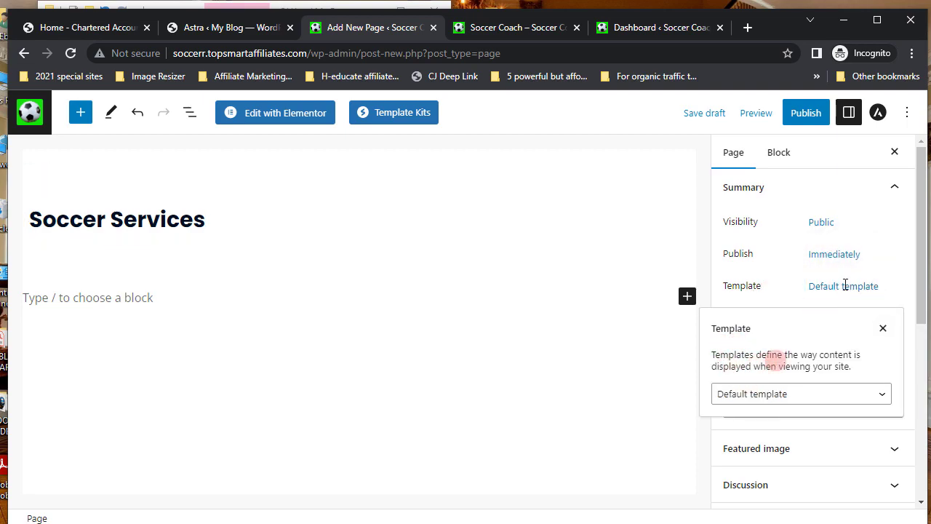
{"action": "left_click", "coordinate": [883, 398]}
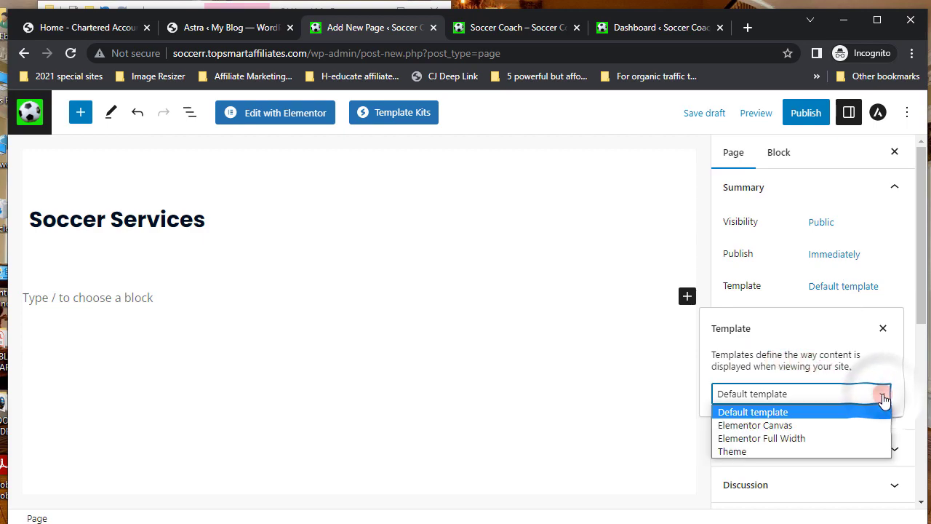
{"action": "left_click", "coordinate": [759, 439]}
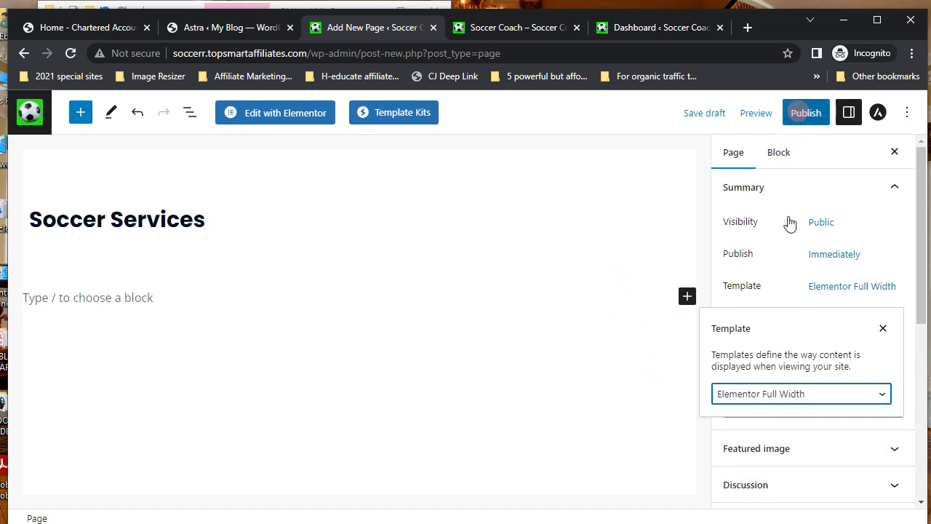
{"action": "left_click", "coordinate": [804, 115]}
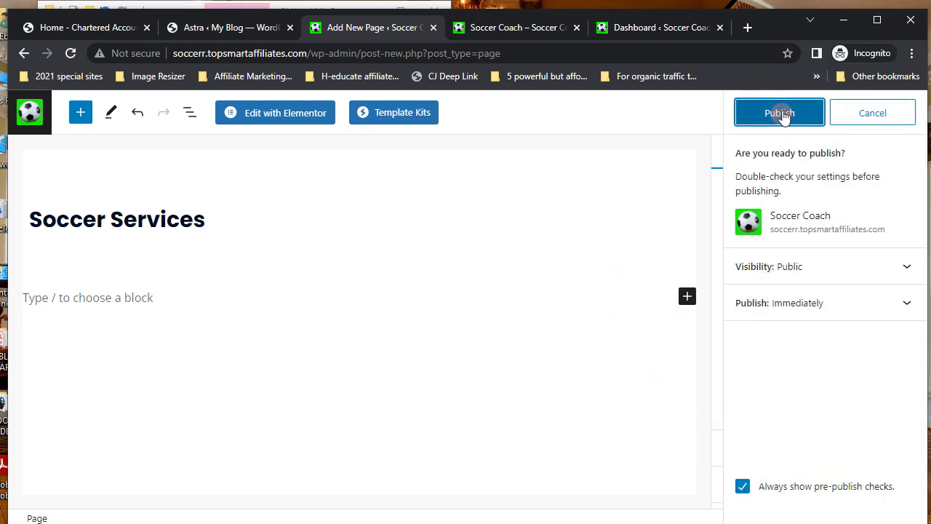
{"action": "left_click", "coordinate": [781, 115]}
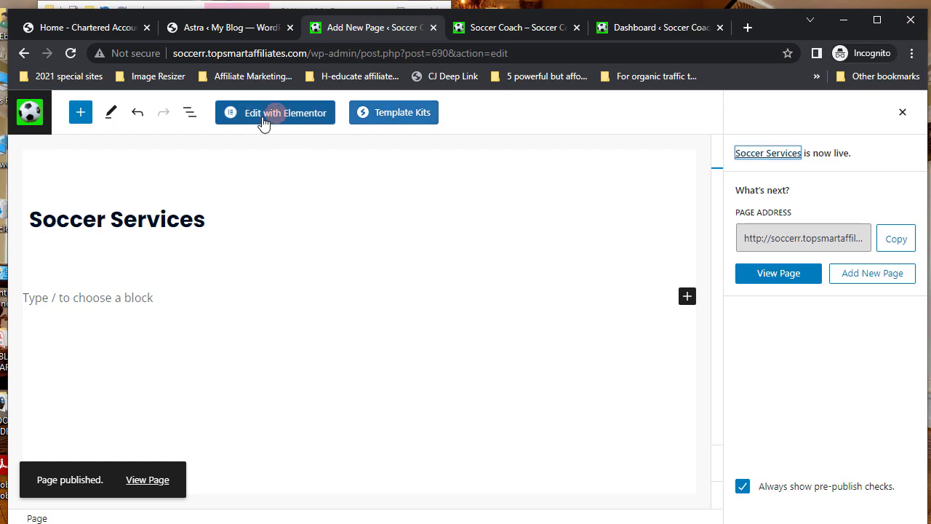
{"action": "left_click", "coordinate": [406, 113]}
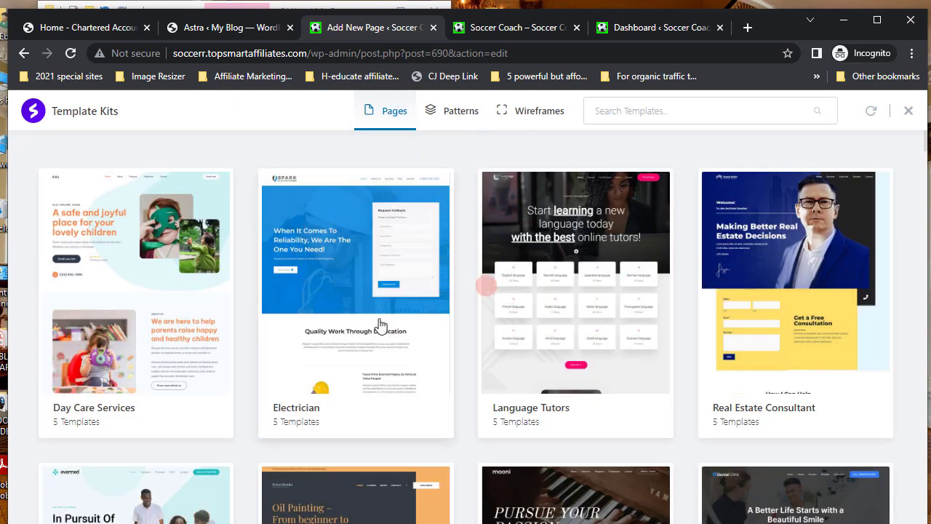
{"action": "scroll", "coordinate": [376, 325], "scroll_direction": "down", "scroll_amount": 2}
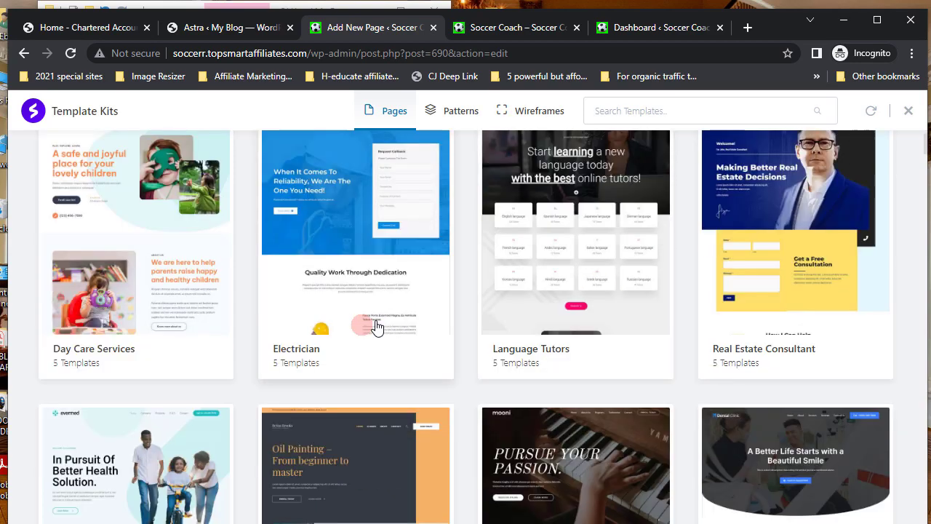
{"action": "scroll", "coordinate": [375, 320], "scroll_direction": "down", "scroll_amount": 1}
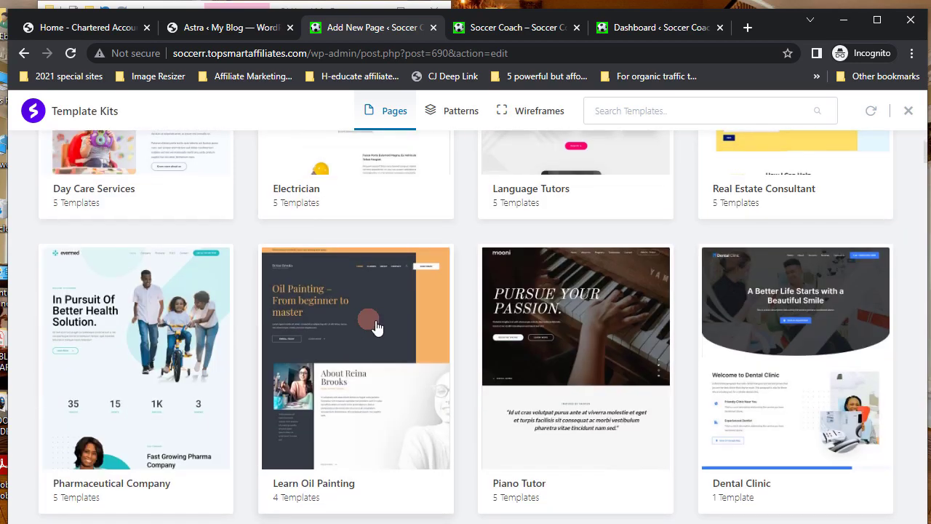
{"action": "scroll", "coordinate": [375, 320], "scroll_direction": "down", "scroll_amount": 1}
{"action": "scroll", "coordinate": [376, 328], "scroll_direction": "down", "scroll_amount": 3}
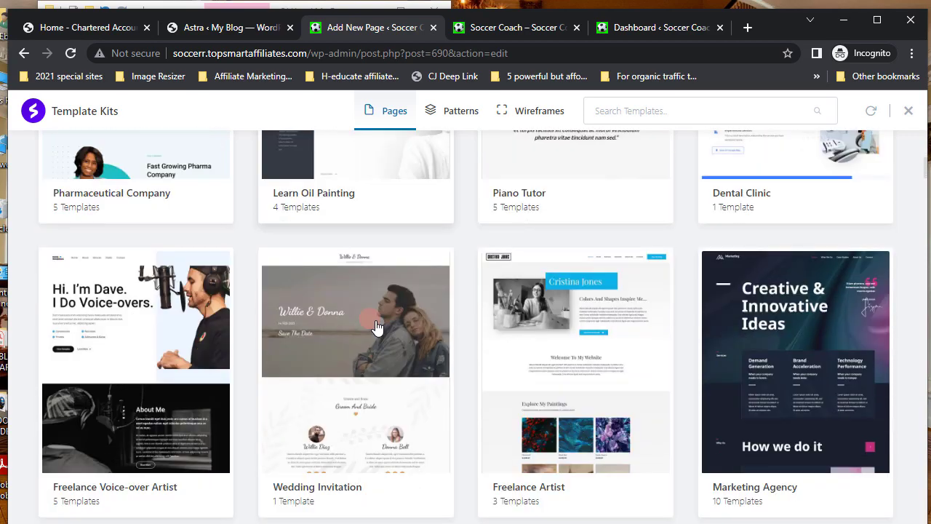
{"action": "scroll", "coordinate": [375, 320], "scroll_direction": "down", "scroll_amount": 1}
{"action": "scroll", "coordinate": [374, 323], "scroll_direction": "down", "scroll_amount": 2}
{"action": "scroll", "coordinate": [375, 320], "scroll_direction": "down", "scroll_amount": 2}
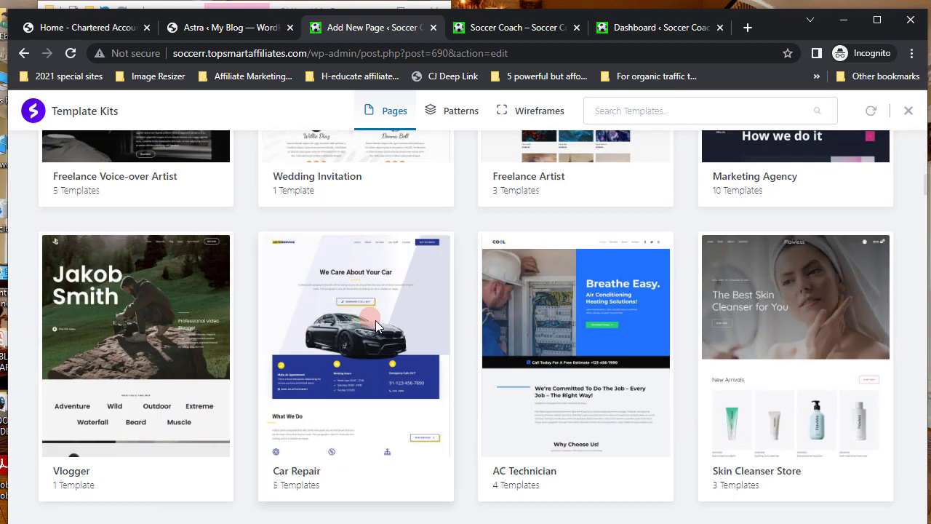
{"action": "scroll", "coordinate": [376, 327], "scroll_direction": "up", "scroll_amount": 1}
{"action": "scroll", "coordinate": [376, 328], "scroll_direction": "down", "scroll_amount": 2}
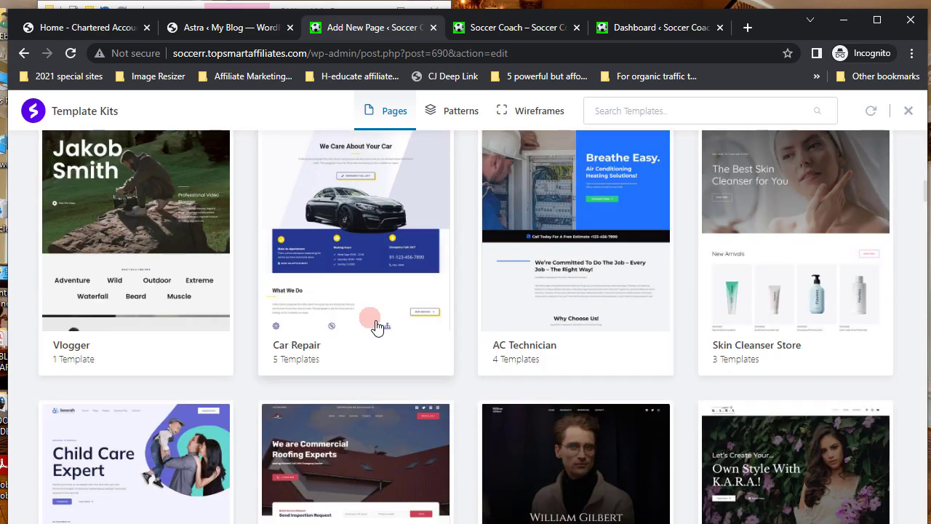
{"action": "scroll", "coordinate": [376, 327], "scroll_direction": "down", "scroll_amount": 1}
{"action": "scroll", "coordinate": [376, 326], "scroll_direction": "up", "scroll_amount": 5}
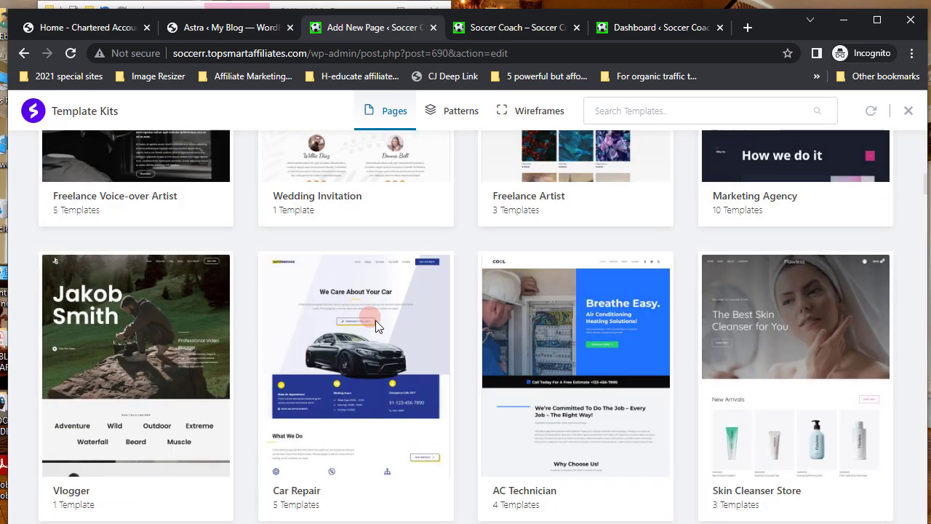
{"action": "scroll", "coordinate": [376, 326], "scroll_direction": "up", "scroll_amount": 1}
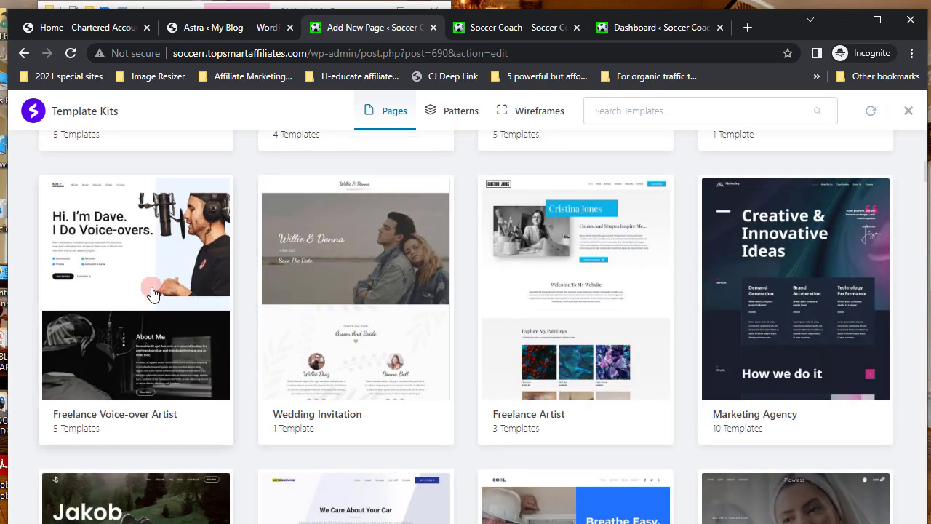
{"action": "left_click", "coordinate": [152, 293]}
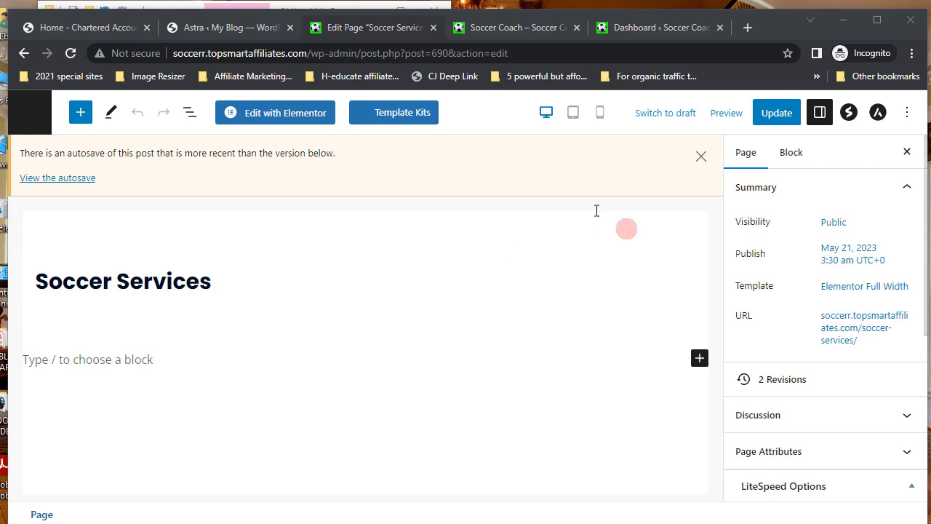
- Dismiss the autosave notice and browse Template Kits down to the Real Estate Consultant kit
{"action": "left_click", "coordinate": [700, 158]}
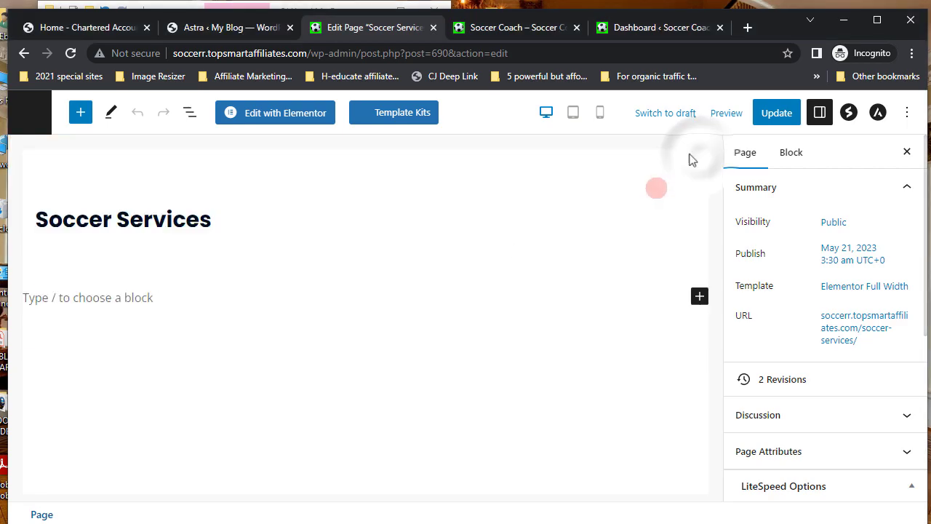
{"action": "left_click", "coordinate": [399, 114]}
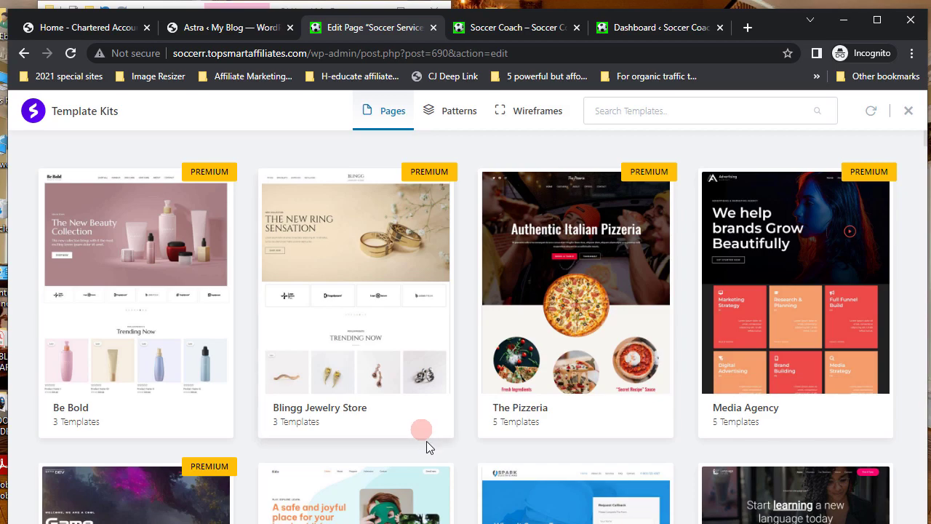
{"action": "scroll", "coordinate": [427, 442], "scroll_direction": "down", "scroll_amount": 3}
{"action": "scroll", "coordinate": [440, 425], "scroll_direction": "down", "scroll_amount": 2}
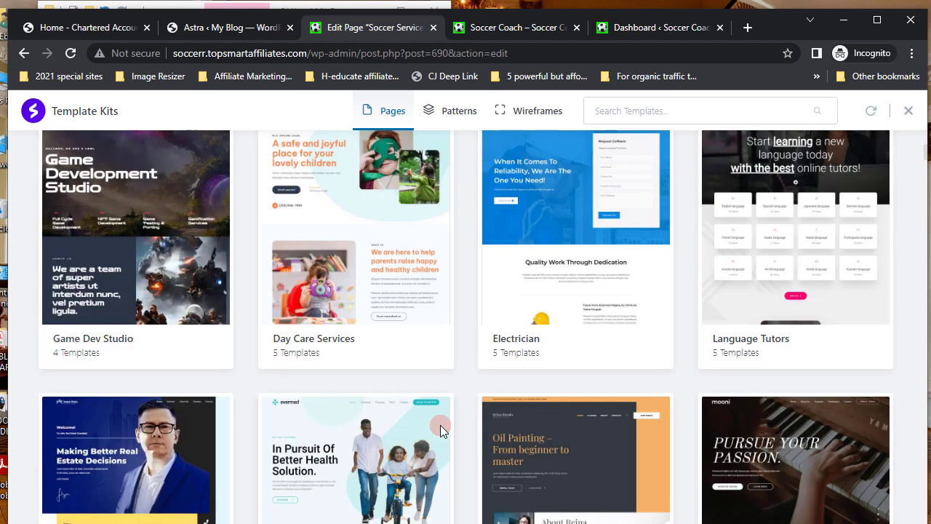
{"action": "scroll", "coordinate": [440, 429], "scroll_direction": "down", "scroll_amount": 3}
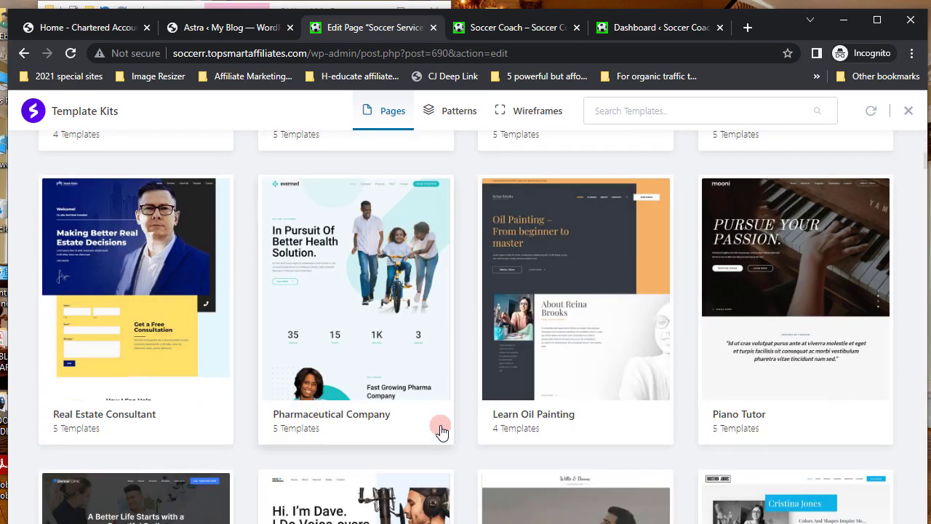
{"action": "left_click", "coordinate": [131, 293]}
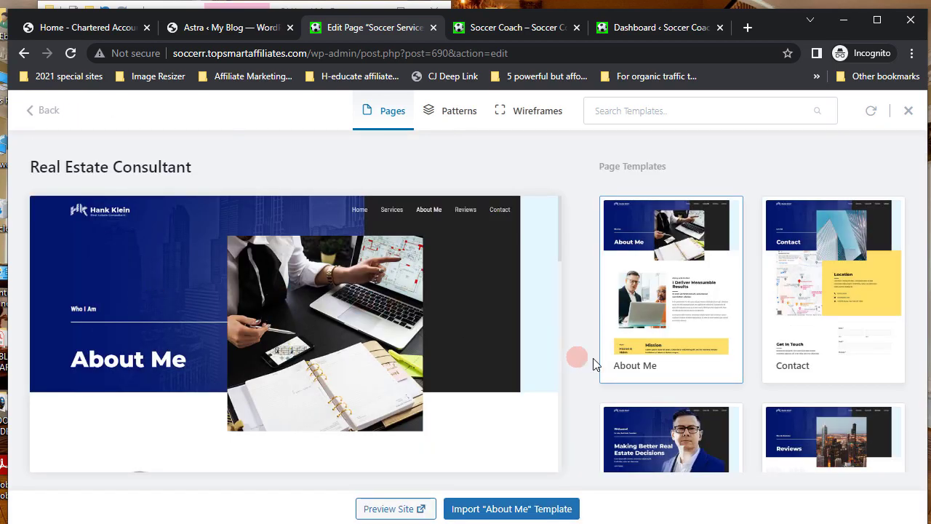
- Preview the Real Estate Consultant kit's Services template and import it
{"action": "scroll", "coordinate": [592, 358], "scroll_direction": "down", "scroll_amount": 3}
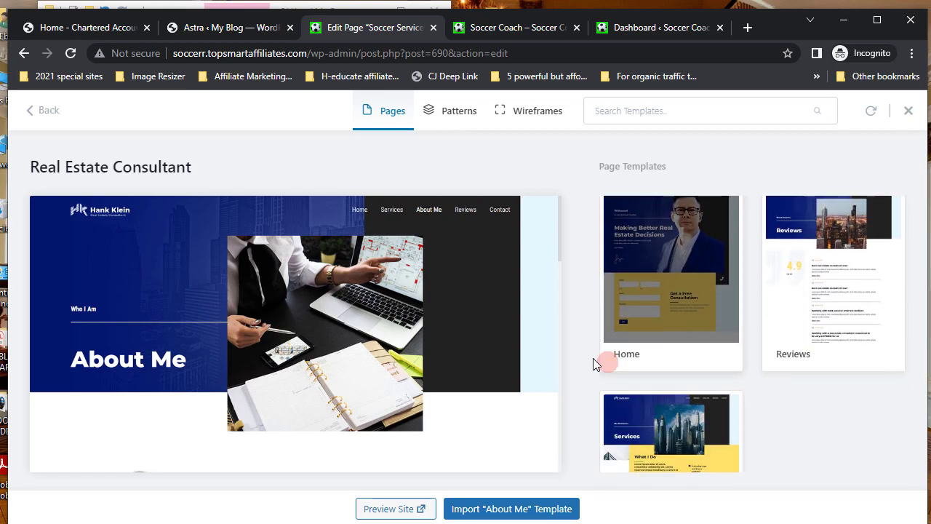
{"action": "scroll", "coordinate": [593, 358], "scroll_direction": "down", "scroll_amount": 2}
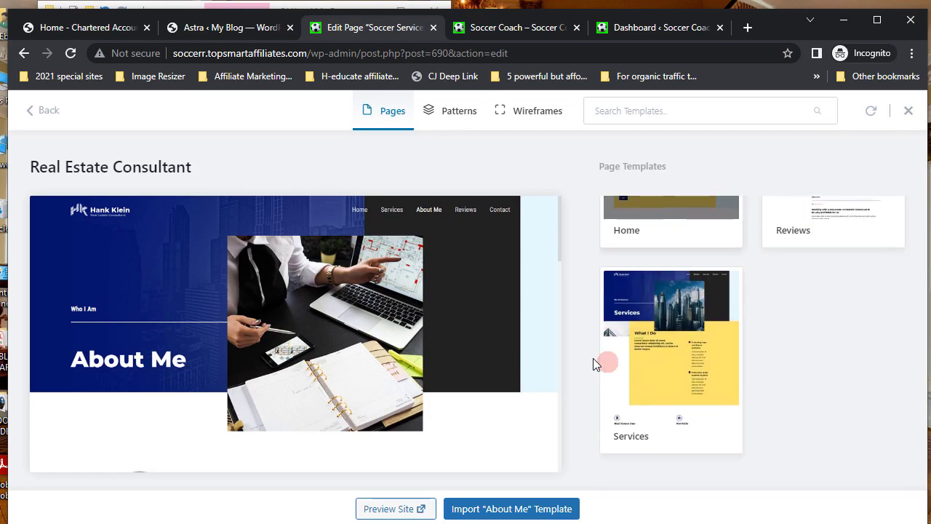
{"action": "left_click", "coordinate": [682, 349]}
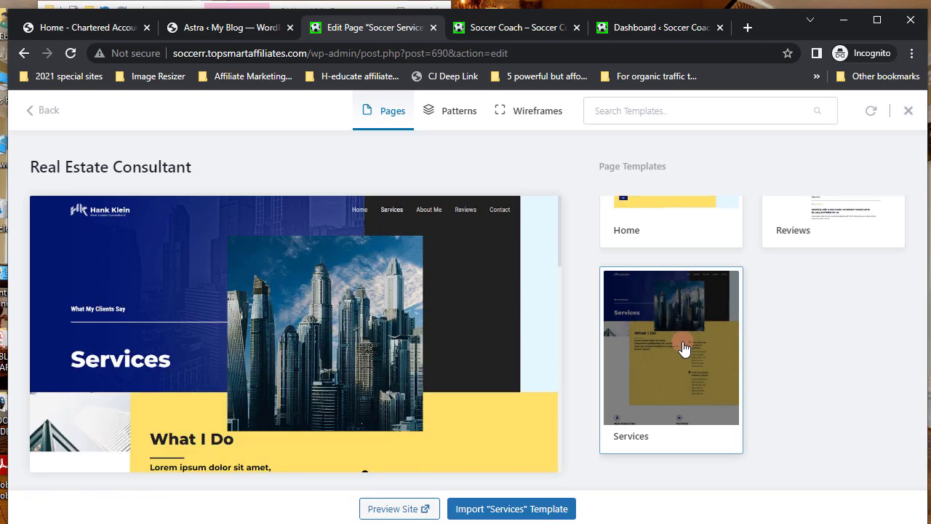
{"action": "left_click", "coordinate": [501, 509]}
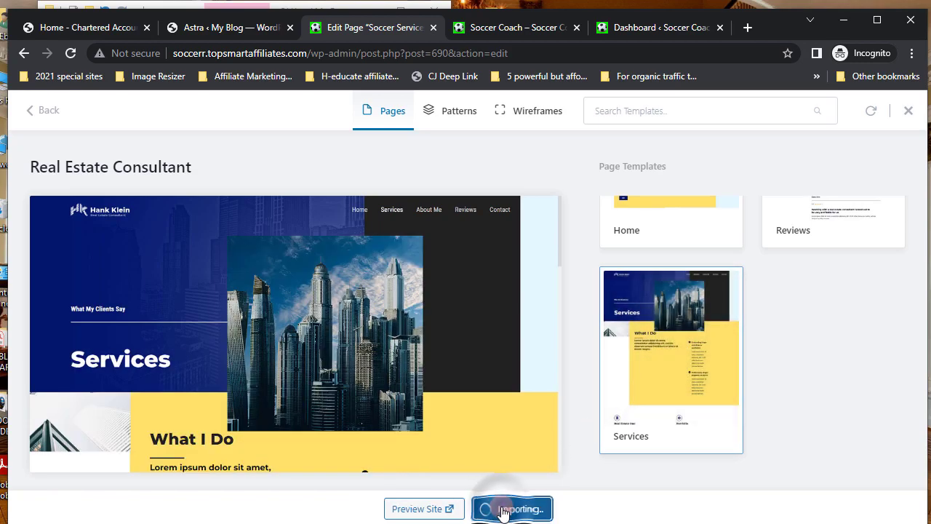
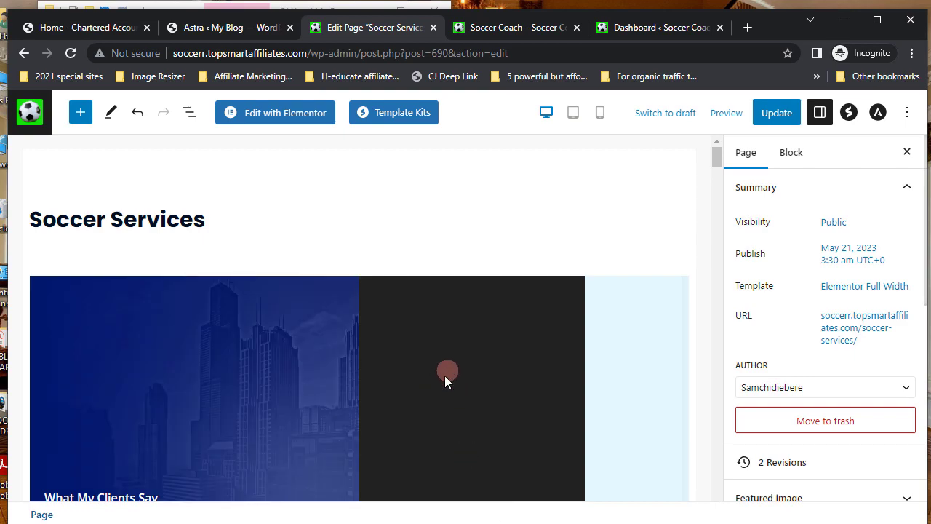
- Select the right-hand checklist column Container in the yellow What I Do section
{"action": "scroll", "coordinate": [444, 375], "scroll_direction": "down", "scroll_amount": 3}
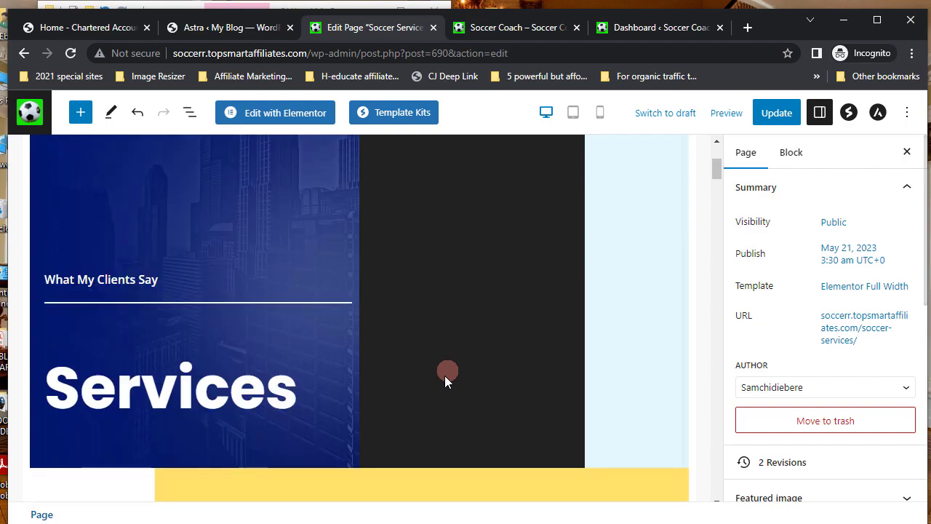
{"action": "scroll", "coordinate": [445, 376], "scroll_direction": "down", "scroll_amount": 10}
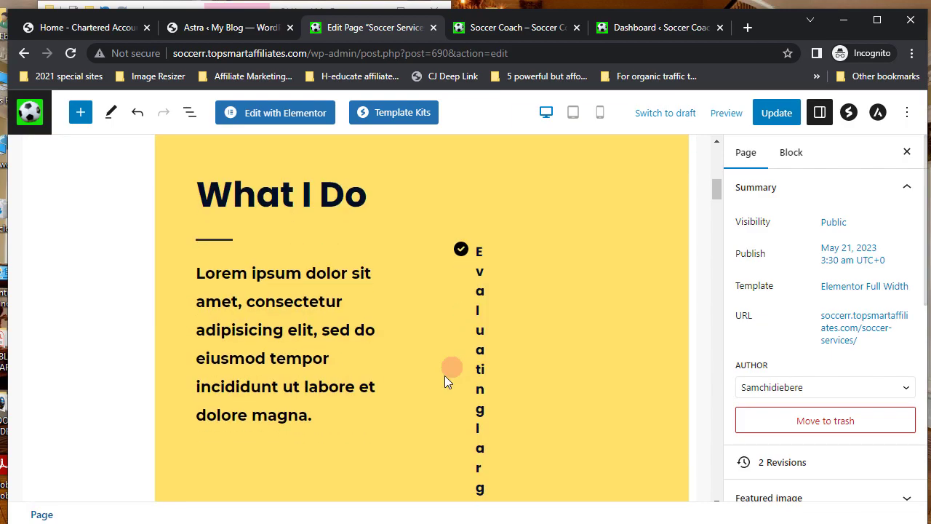
{"action": "scroll", "coordinate": [445, 375], "scroll_direction": "down", "scroll_amount": 10}
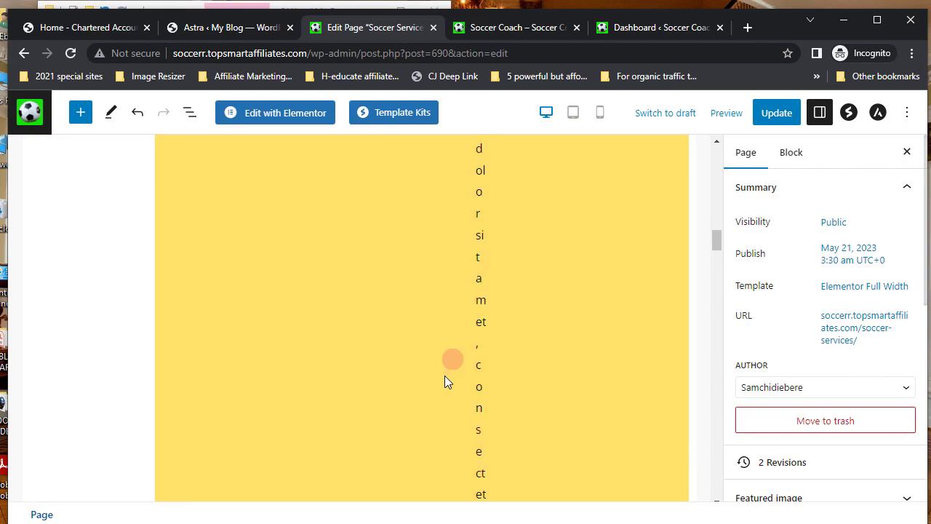
{"action": "scroll", "coordinate": [444, 376], "scroll_direction": "down", "scroll_amount": 10}
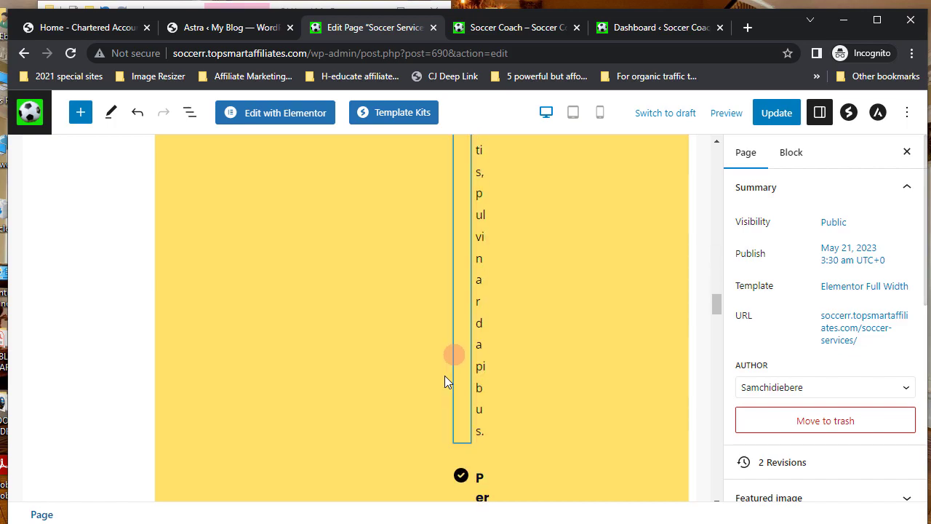
{"action": "scroll", "coordinate": [444, 375], "scroll_direction": "down", "scroll_amount": 5}
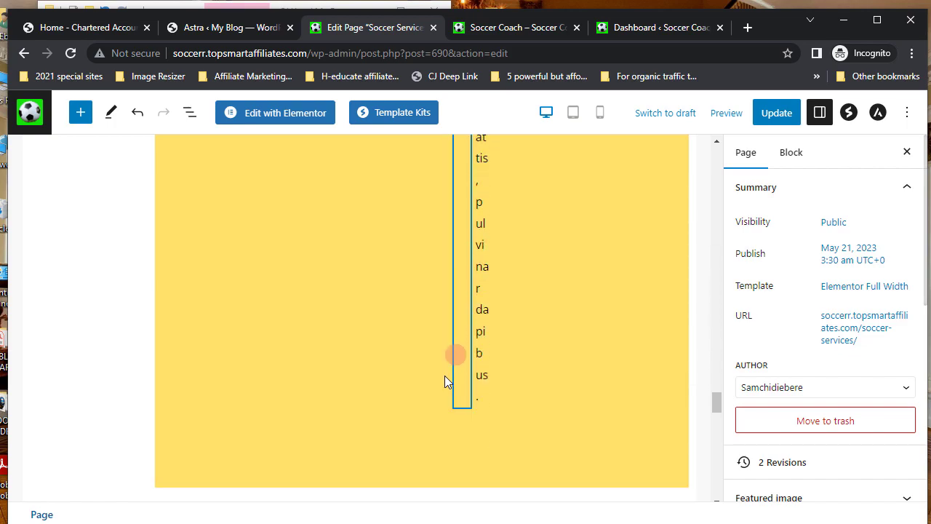
{"action": "scroll", "coordinate": [445, 375], "scroll_direction": "down", "scroll_amount": 7}
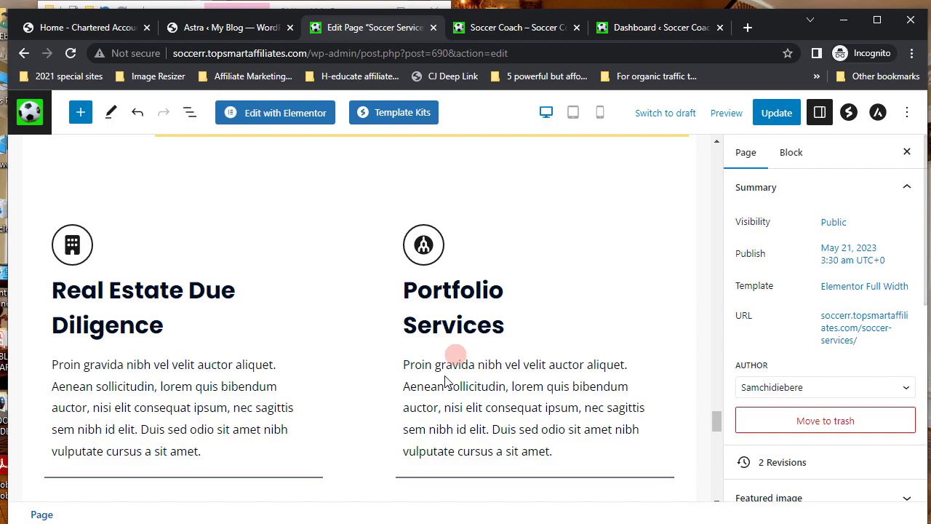
{"action": "scroll", "coordinate": [444, 375], "scroll_direction": "up", "scroll_amount": 3}
{"action": "scroll", "coordinate": [446, 381], "scroll_direction": "up", "scroll_amount": 10}
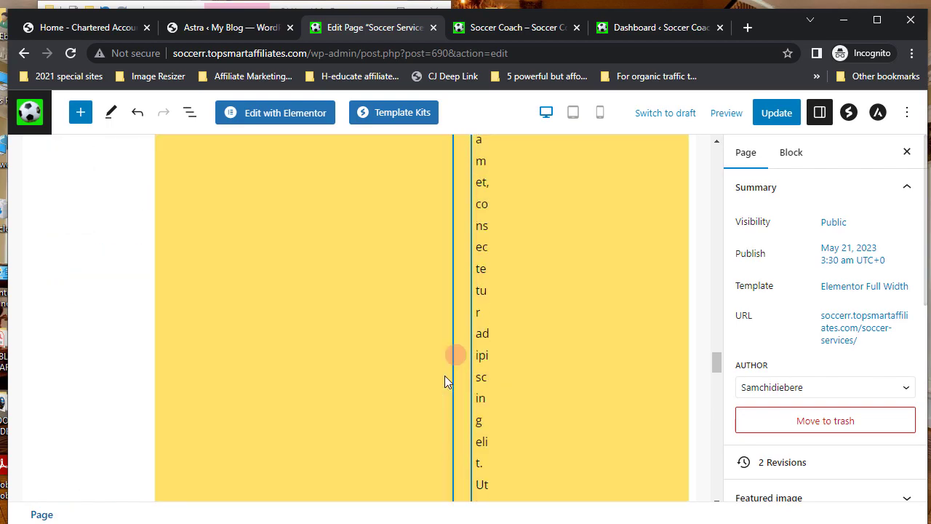
{"action": "scroll", "coordinate": [444, 375], "scroll_direction": "up", "scroll_amount": 8}
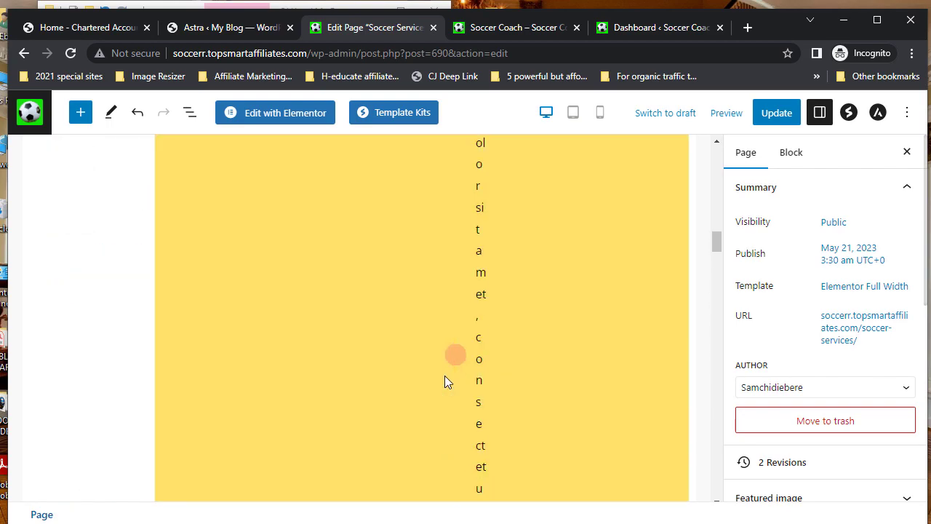
{"action": "scroll", "coordinate": [444, 376], "scroll_direction": "up", "scroll_amount": 8}
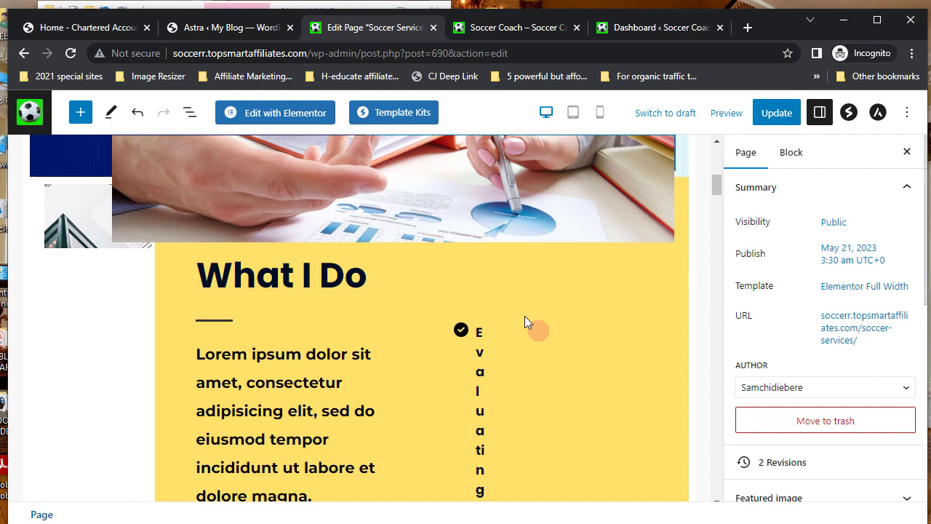
{"action": "scroll", "coordinate": [524, 316], "scroll_direction": "up", "scroll_amount": 3}
{"action": "scroll", "coordinate": [549, 393], "scroll_direction": "down", "scroll_amount": 1}
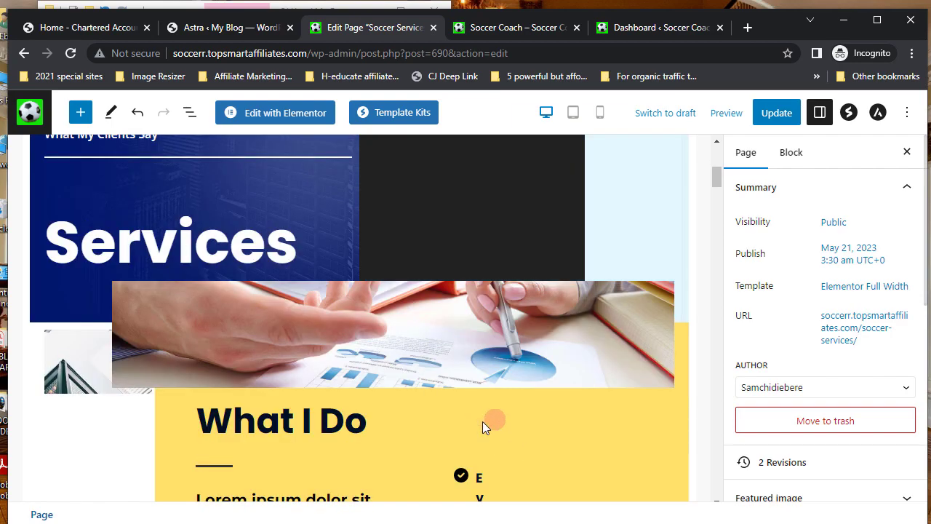
{"action": "left_click", "coordinate": [580, 436]}
{"action": "left_click", "coordinate": [696, 332]}
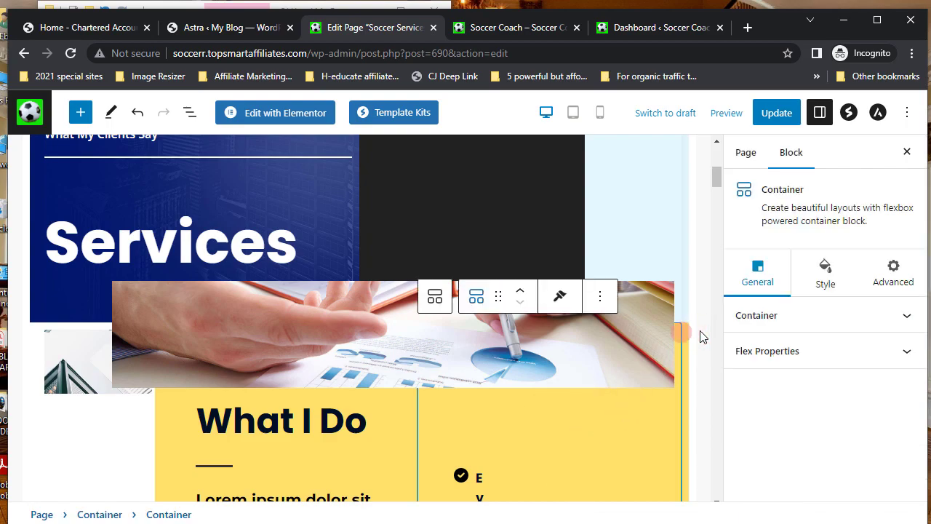
- Remove the selected checklist Container through its ⋮ Options menu
{"action": "left_click", "coordinate": [599, 295]}
{"action": "left_click", "coordinate": [599, 297]}
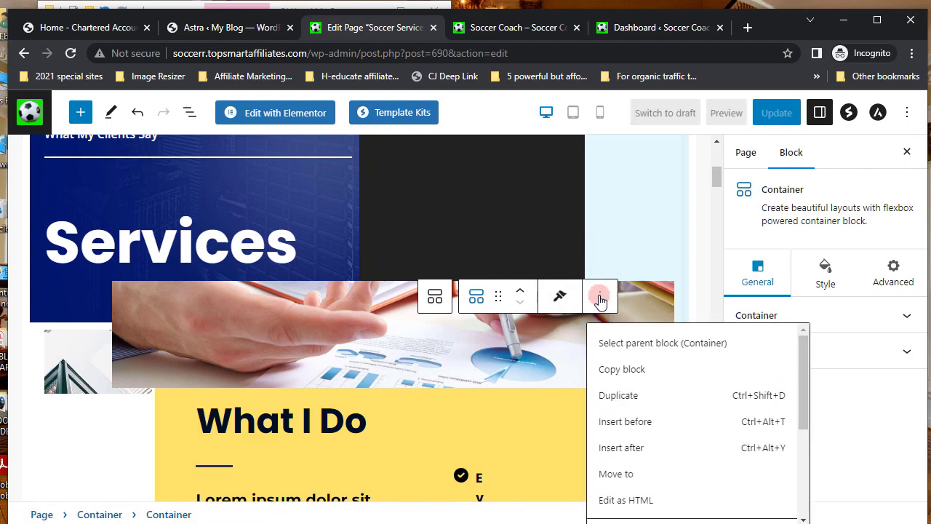
{"action": "scroll", "coordinate": [662, 461], "scroll_direction": "down", "scroll_amount": 5}
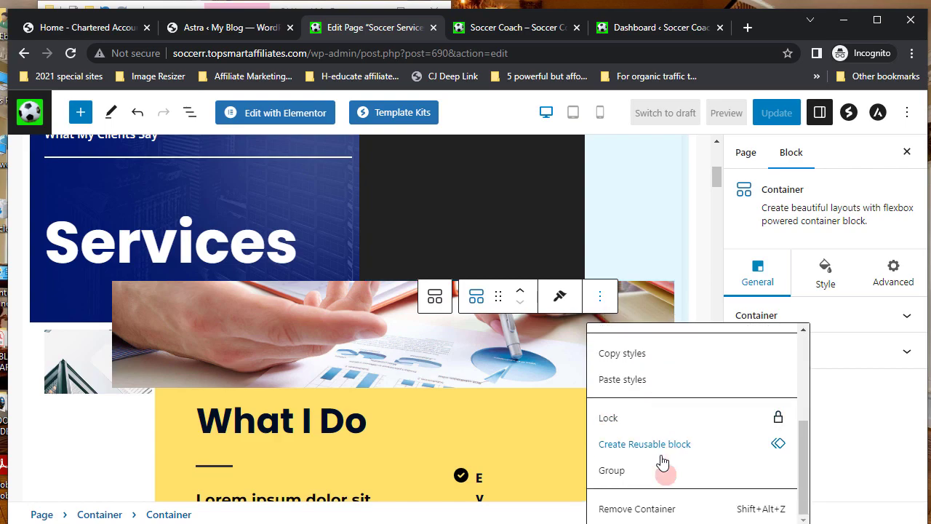
{"action": "left_click", "coordinate": [658, 512]}
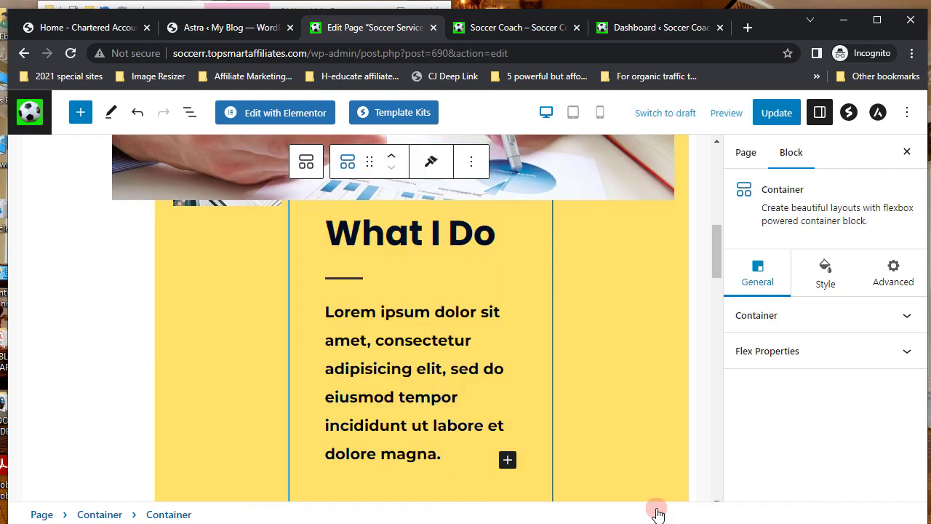
- Select the parent Container around the office photo and remove the entire What I Do section
{"action": "scroll", "coordinate": [559, 415], "scroll_direction": "up", "scroll_amount": 10}
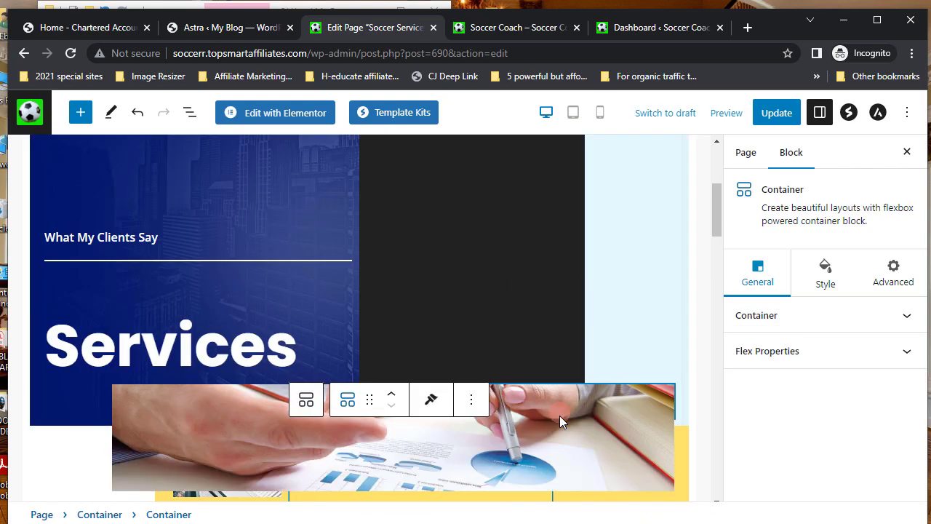
{"action": "scroll", "coordinate": [559, 415], "scroll_direction": "down", "scroll_amount": 10}
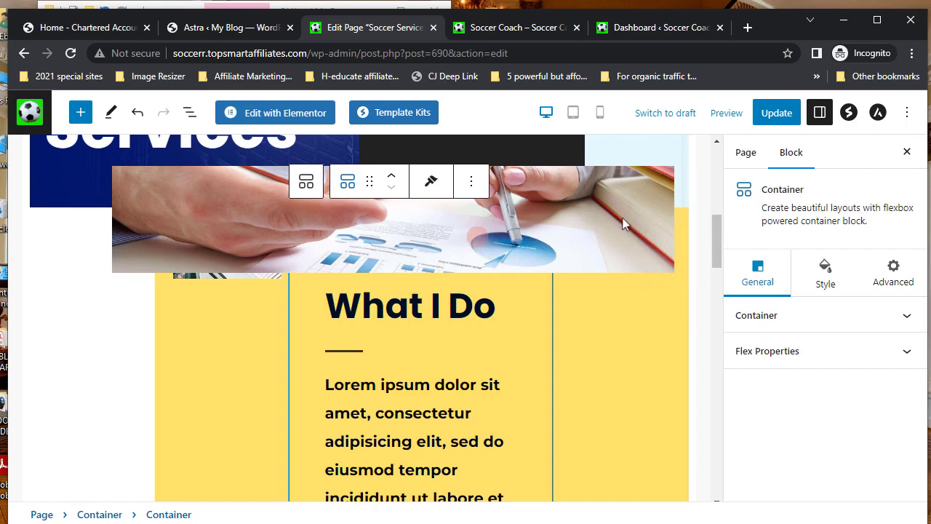
{"action": "left_click", "coordinate": [472, 183]}
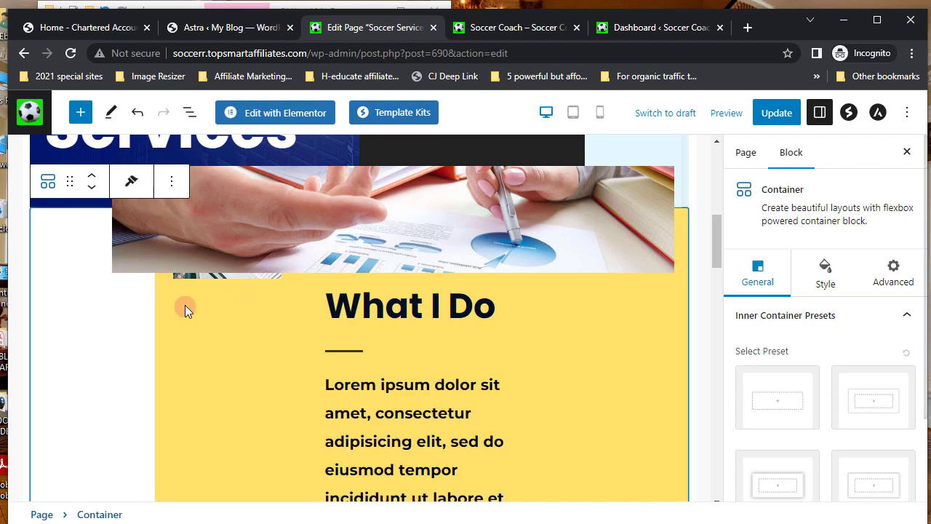
{"action": "left_click", "coordinate": [162, 186]}
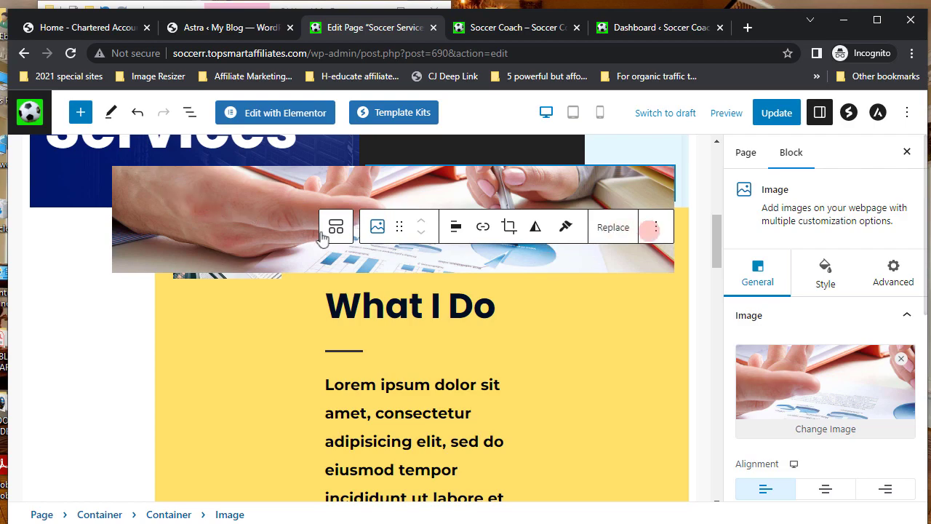
{"action": "left_click", "coordinate": [660, 329]}
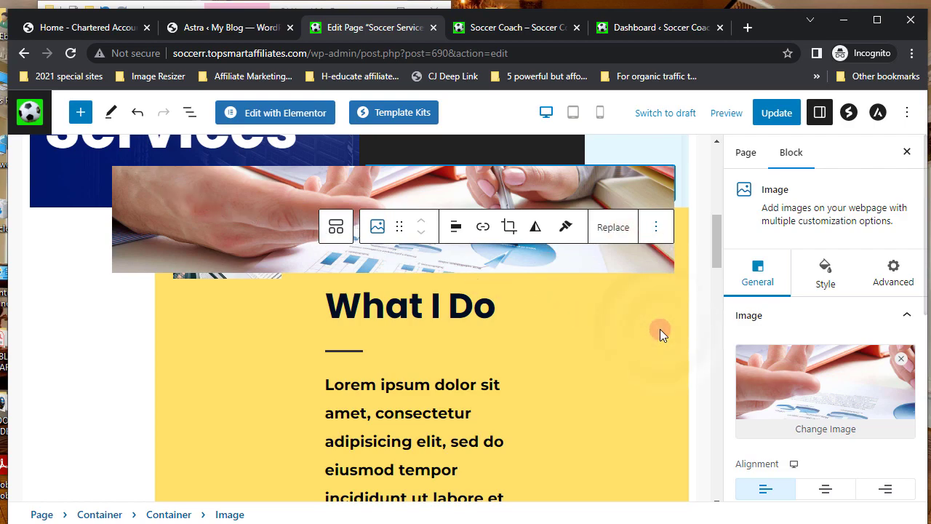
{"action": "left_click", "coordinate": [660, 332]}
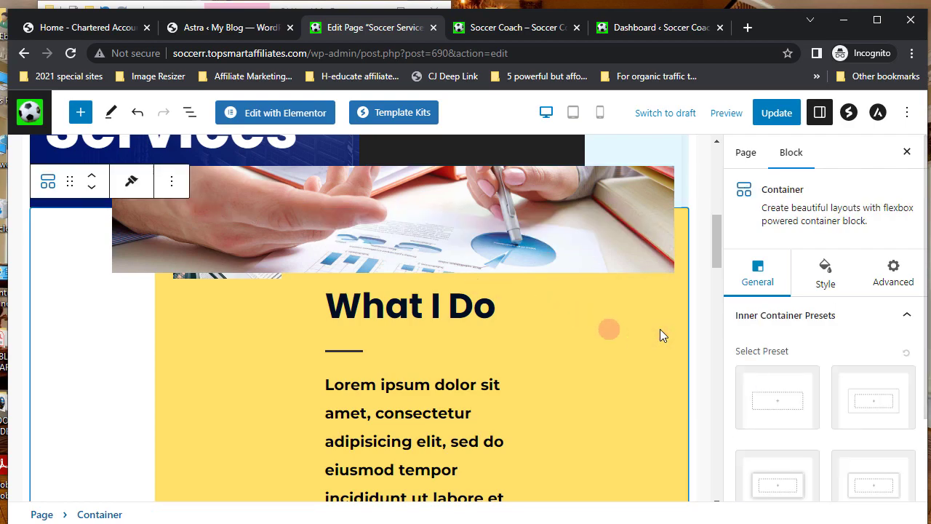
{"action": "left_click", "coordinate": [173, 186]}
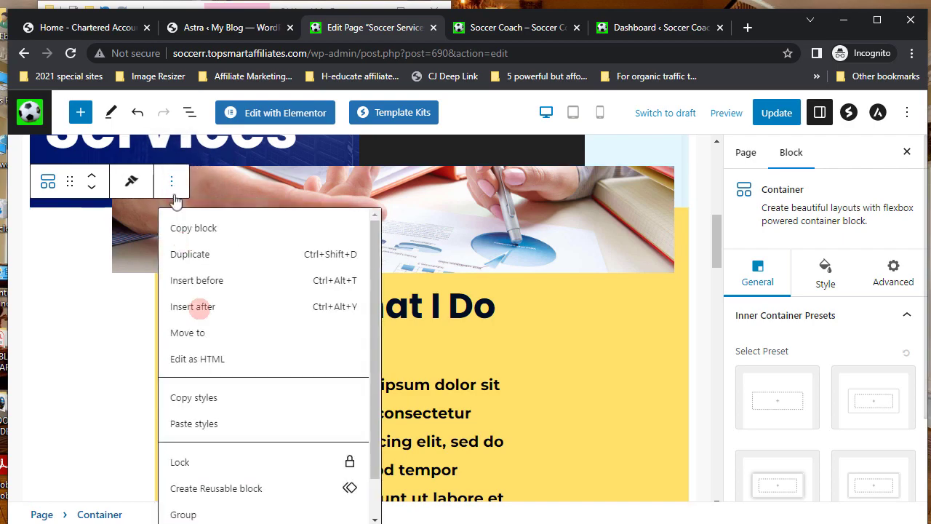
{"action": "scroll", "coordinate": [208, 467], "scroll_direction": "down", "scroll_amount": 1}
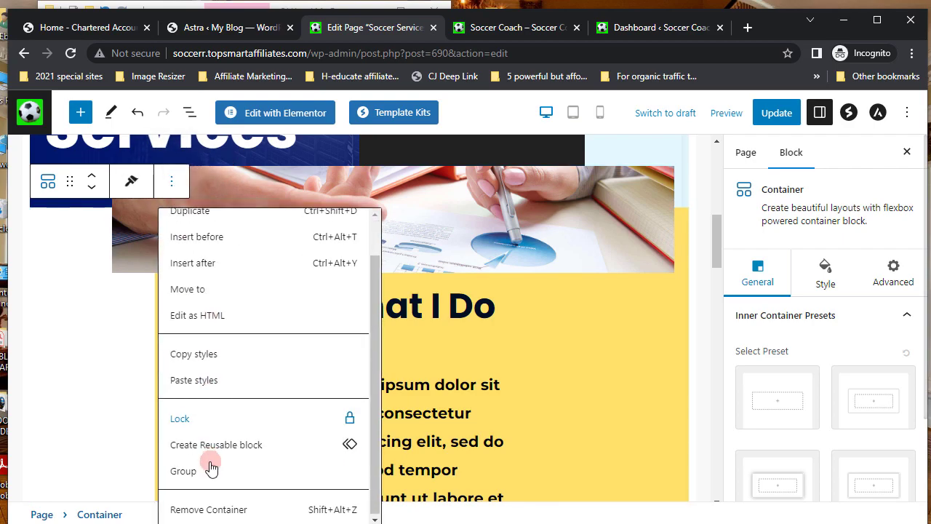
{"action": "left_click", "coordinate": [226, 509]}
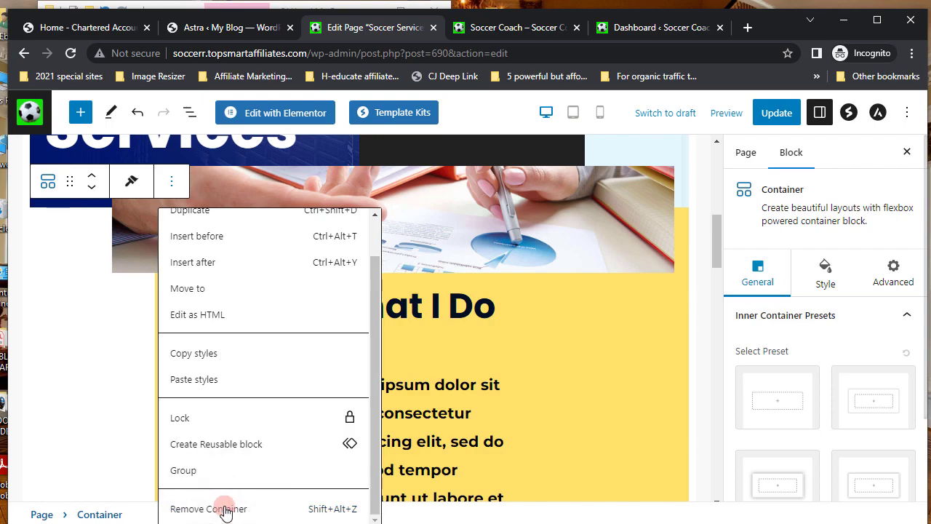
{"action": "left_click", "coordinate": [225, 510]}
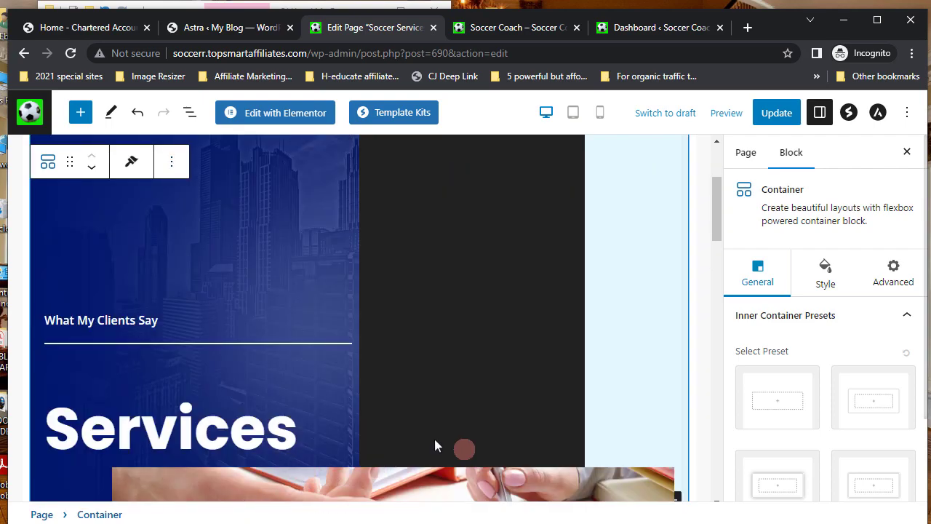
- Scroll to the page bottom and select the dark blue contact footer Container
{"action": "scroll", "coordinate": [469, 428], "scroll_direction": "down", "scroll_amount": 3}
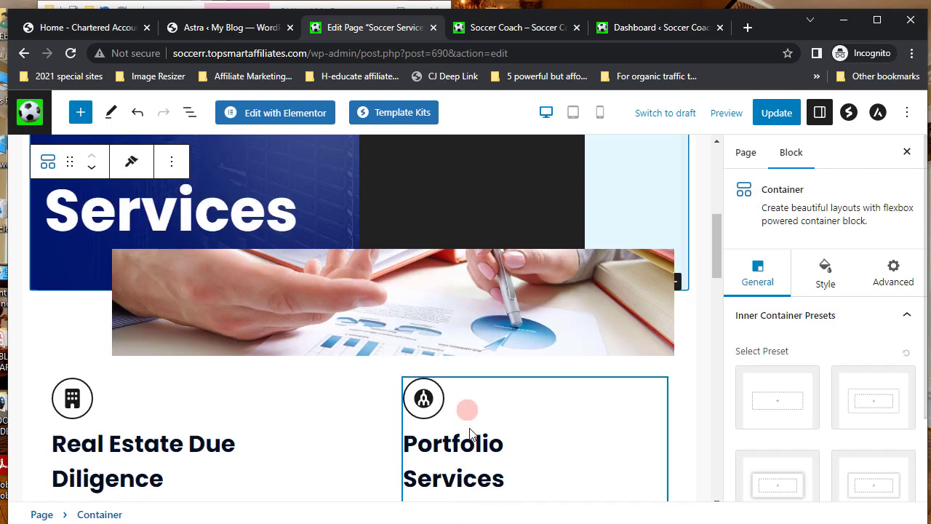
{"action": "scroll", "coordinate": [469, 427], "scroll_direction": "down", "scroll_amount": 2}
{"action": "scroll", "coordinate": [471, 428], "scroll_direction": "down", "scroll_amount": 7}
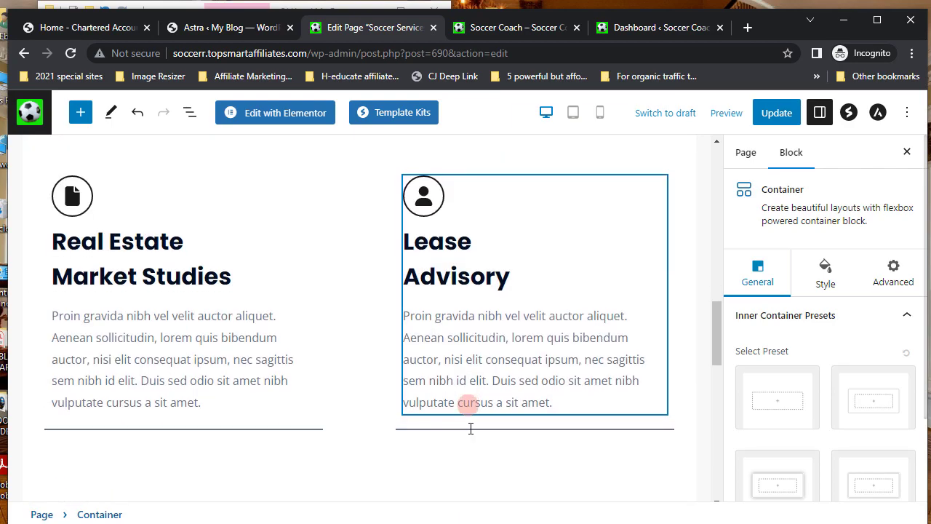
{"action": "scroll", "coordinate": [469, 430], "scroll_direction": "down", "scroll_amount": 8}
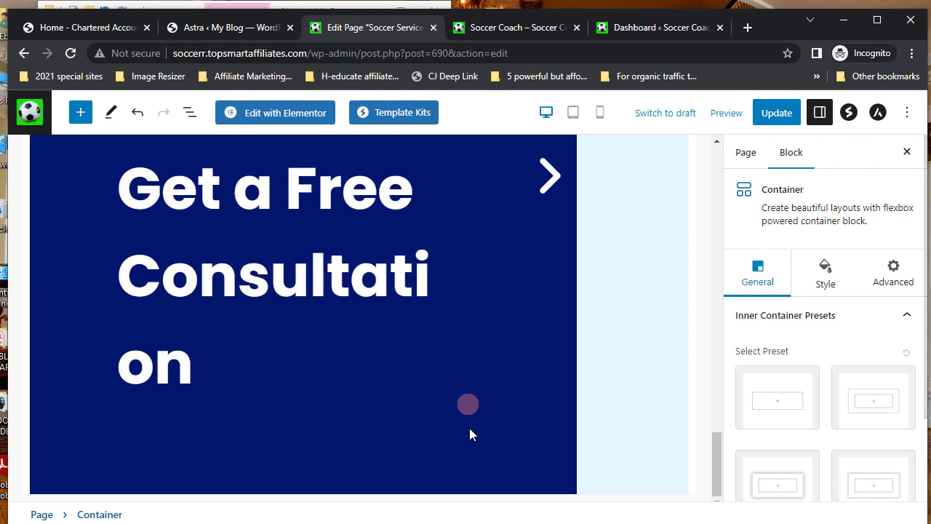
{"action": "scroll", "coordinate": [469, 429], "scroll_direction": "up", "scroll_amount": 13}
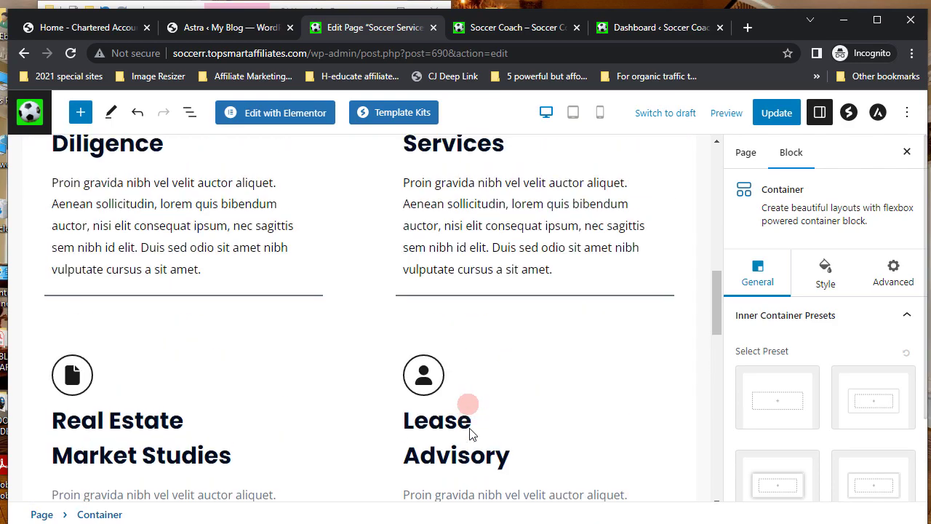
{"action": "scroll", "coordinate": [471, 430], "scroll_direction": "up", "scroll_amount": 5}
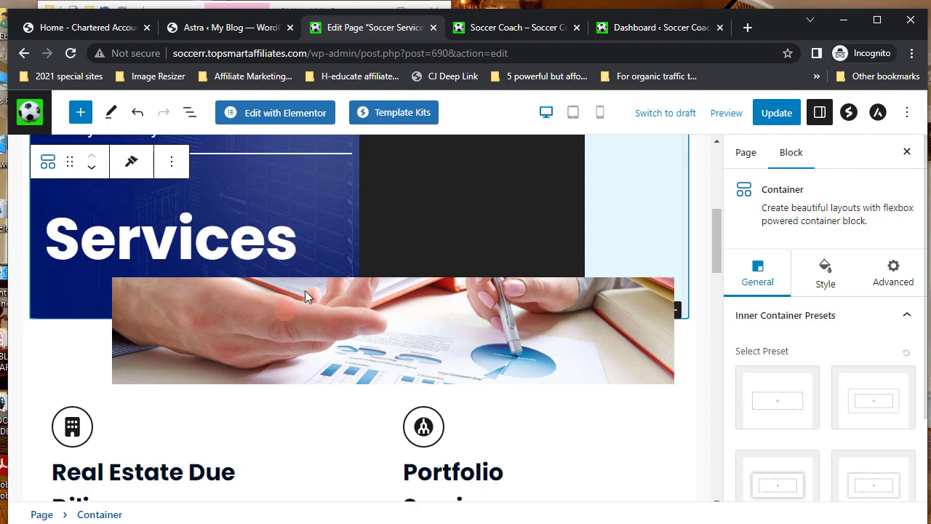
{"action": "scroll", "coordinate": [306, 290], "scroll_direction": "up", "scroll_amount": 1}
{"action": "scroll", "coordinate": [306, 290], "scroll_direction": "up", "scroll_amount": 2}
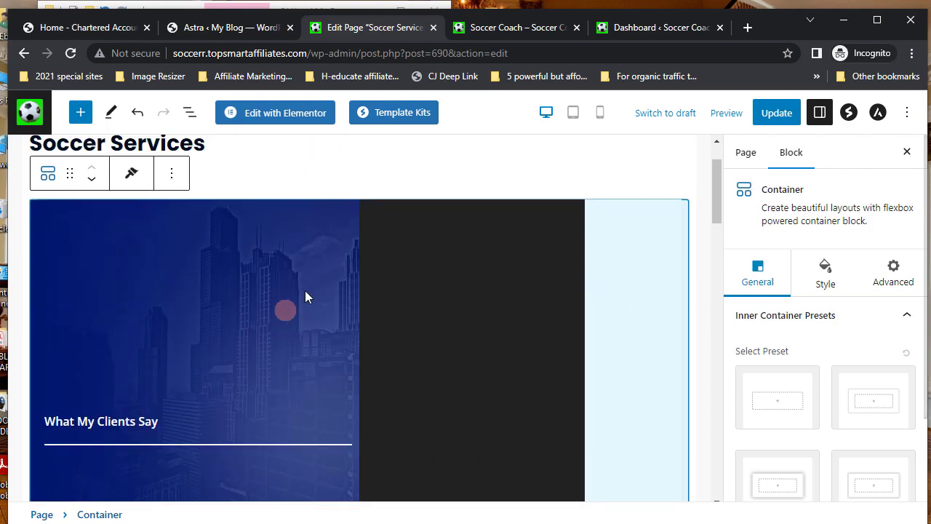
{"action": "scroll", "coordinate": [304, 290], "scroll_direction": "down", "scroll_amount": 12}
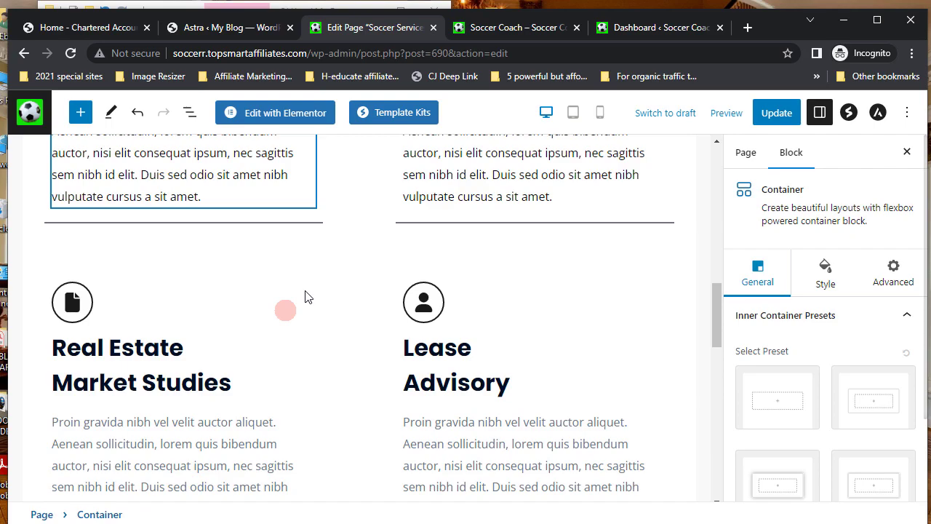
{"action": "scroll", "coordinate": [305, 290], "scroll_direction": "down", "scroll_amount": 5}
{"action": "scroll", "coordinate": [305, 290], "scroll_direction": "up", "scroll_amount": 6}
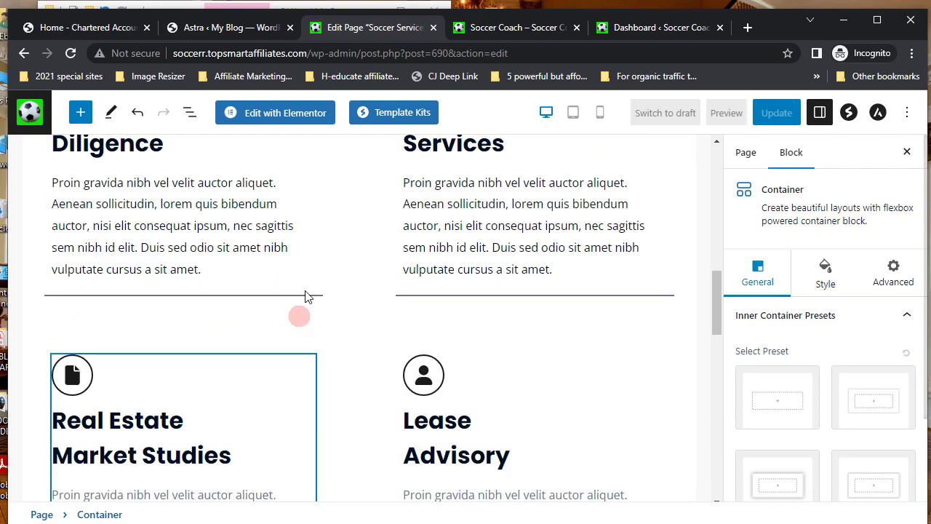
{"action": "scroll", "coordinate": [347, 368], "scroll_direction": "down", "scroll_amount": 5}
{"action": "scroll", "coordinate": [347, 366], "scroll_direction": "up", "scroll_amount": 1}
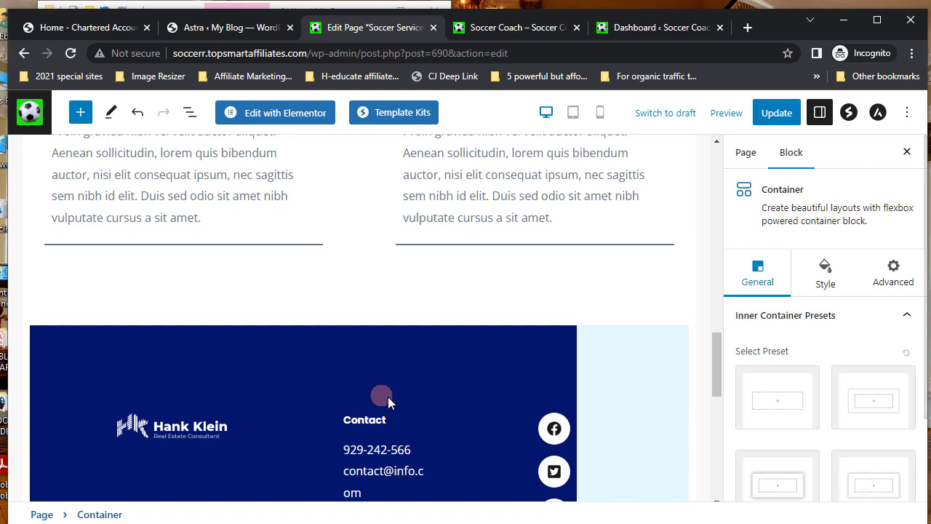
{"action": "scroll", "coordinate": [393, 401], "scroll_direction": "down", "scroll_amount": 3}
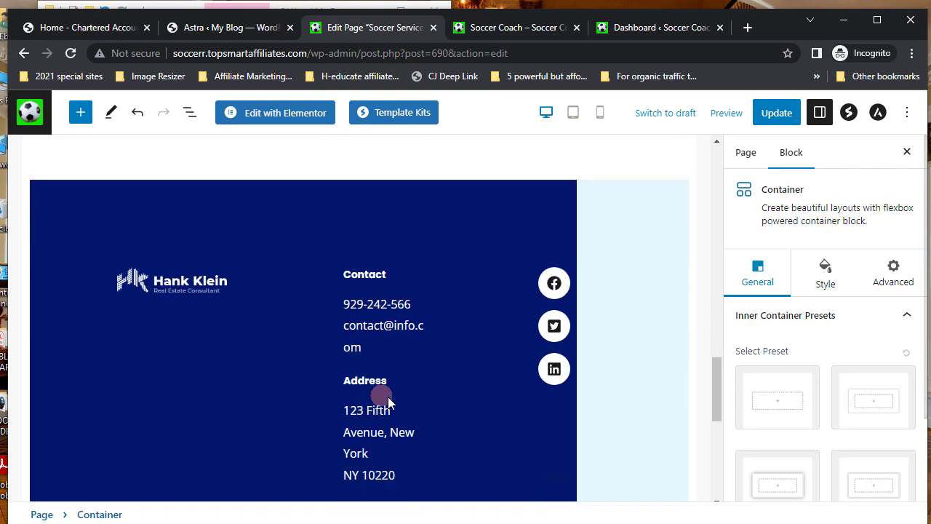
{"action": "left_click", "coordinate": [626, 217]}
{"action": "left_click", "coordinate": [525, 199]}
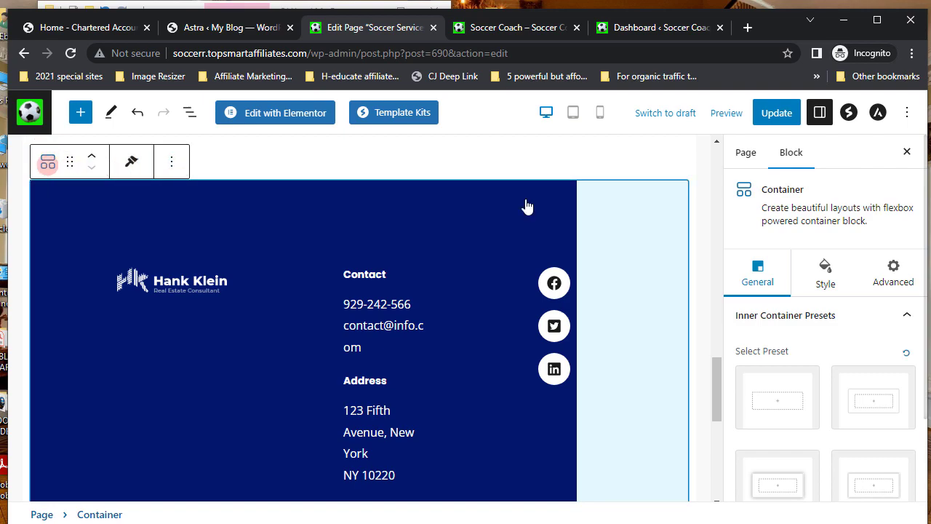
- Remove the footer Container and Update the Soccer Services page
{"action": "left_click", "coordinate": [171, 166]}
{"action": "scroll", "coordinate": [211, 456], "scroll_direction": "down", "scroll_amount": 1}
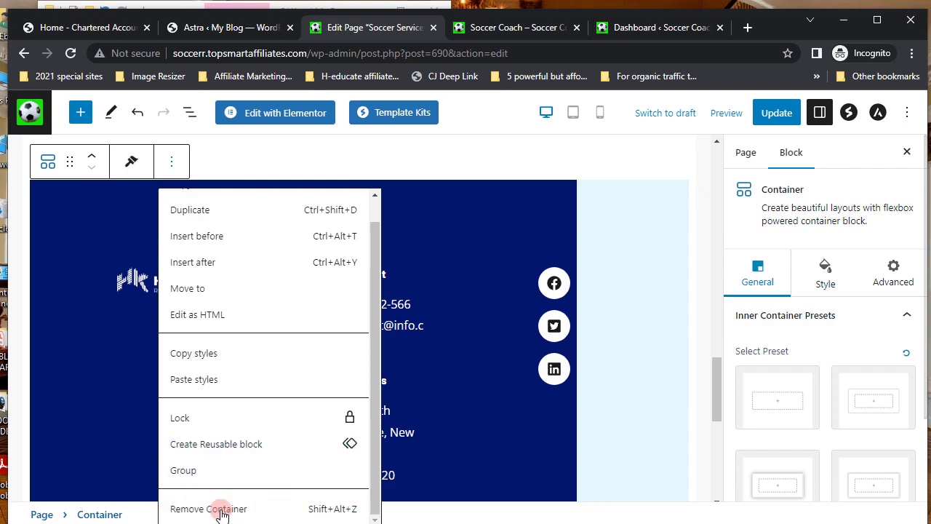
{"action": "left_click", "coordinate": [222, 509]}
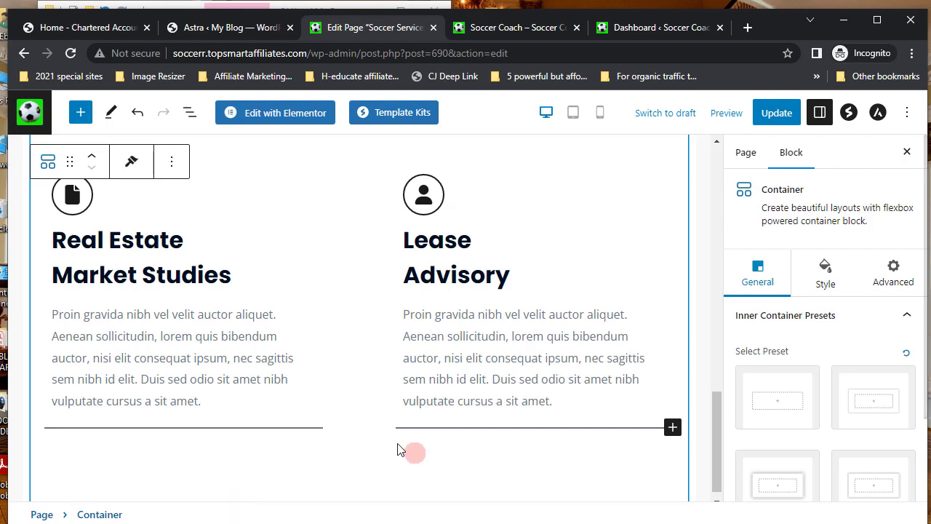
{"action": "scroll", "coordinate": [397, 449], "scroll_direction": "up", "scroll_amount": 15}
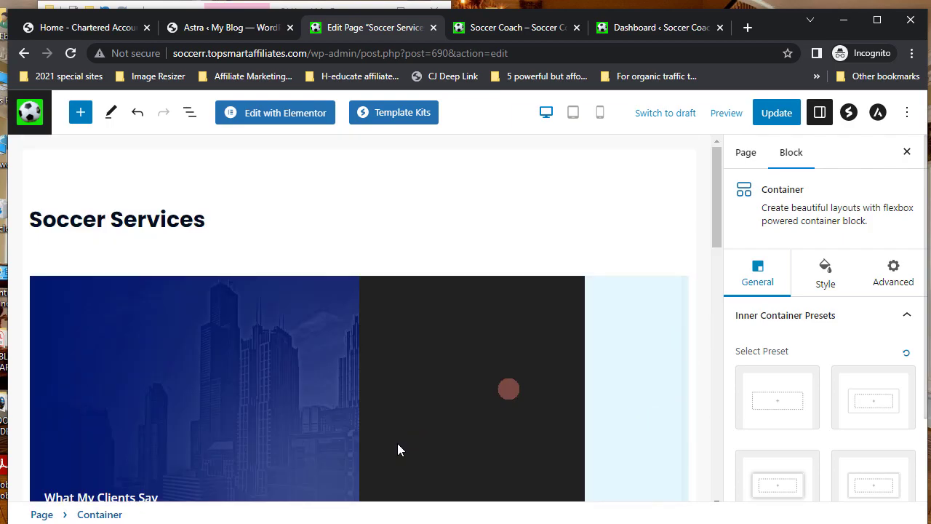
{"action": "left_click", "coordinate": [778, 114]}
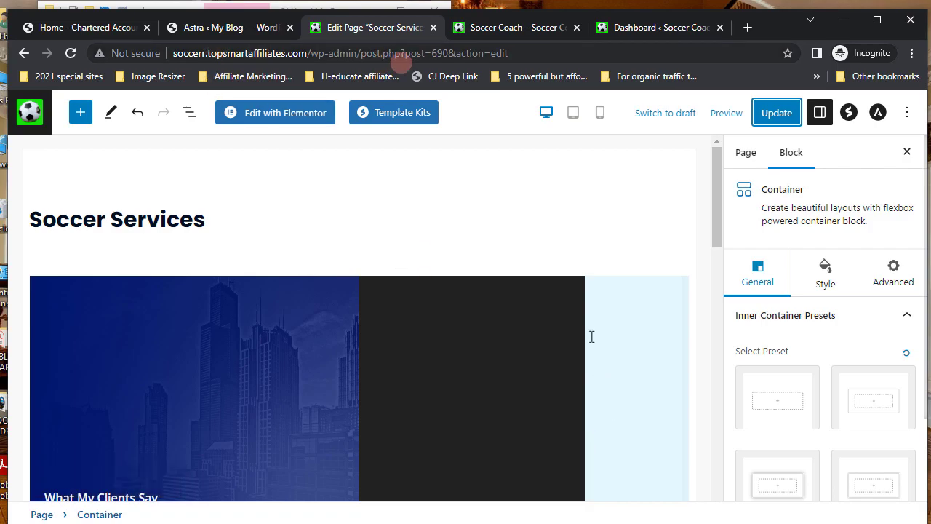
{"action": "left_click", "coordinate": [519, 28]}
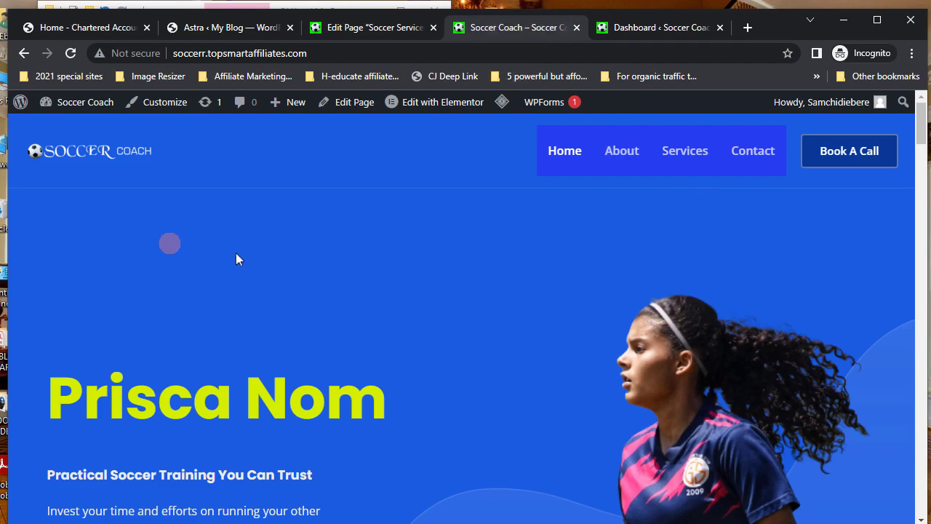
{"action": "left_click", "coordinate": [93, 29]}
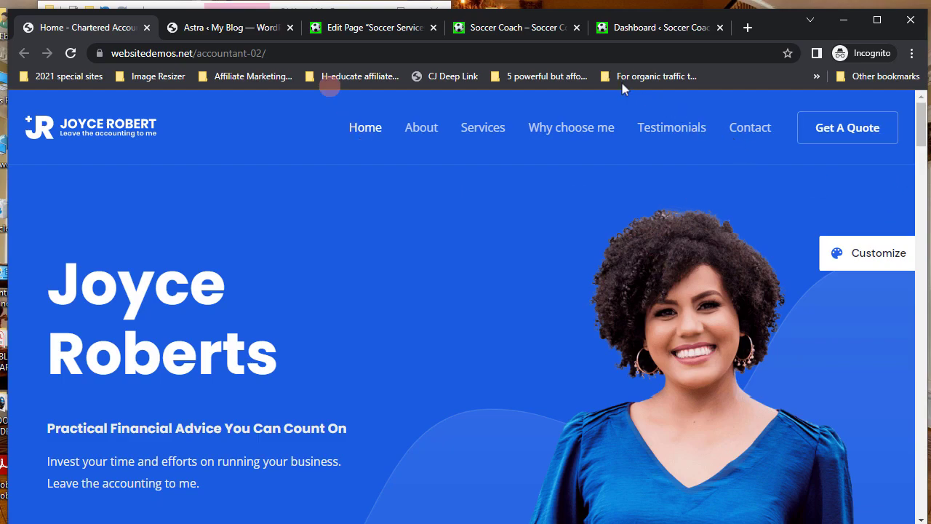
{"action": "left_click", "coordinate": [505, 29]}
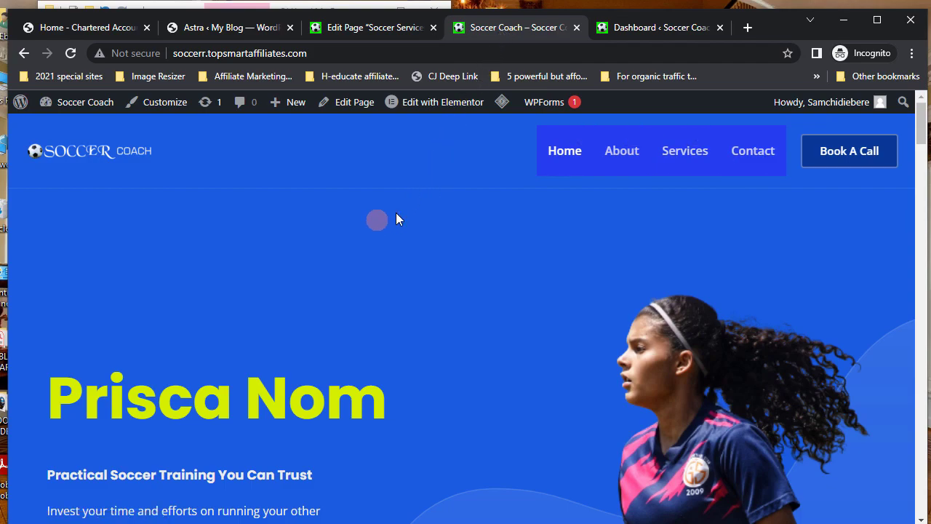
{"action": "left_click", "coordinate": [374, 28]}
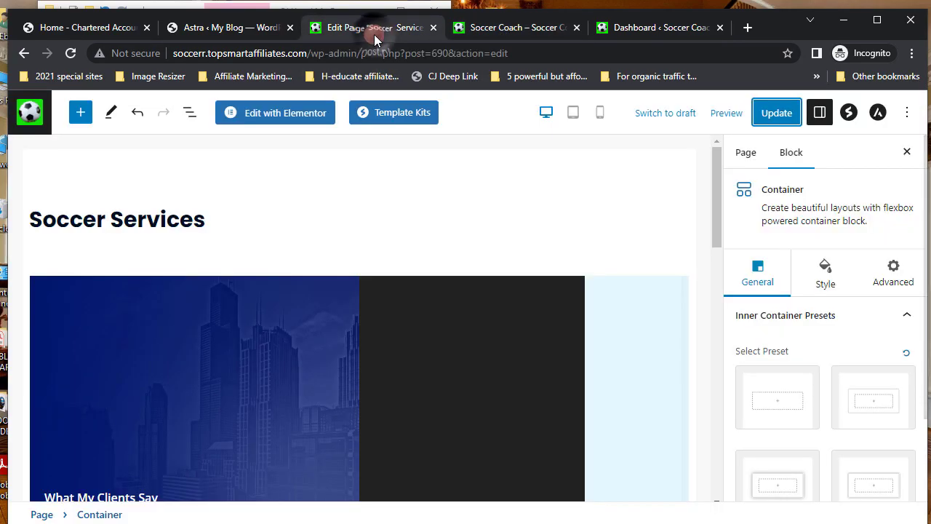
- Go from the Pages list to the Appearance > Menus editor
{"action": "left_click", "coordinate": [30, 116]}
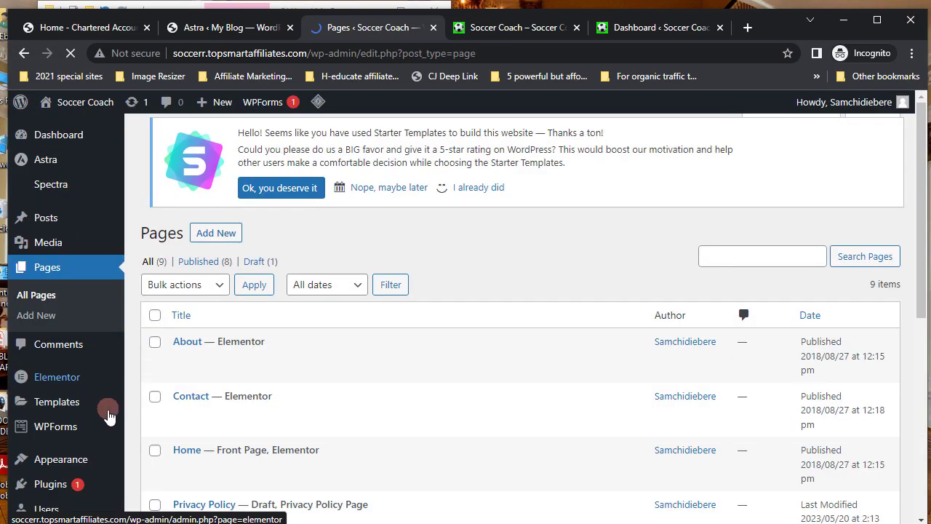
{"action": "scroll", "coordinate": [108, 415], "scroll_direction": "down", "scroll_amount": 2}
{"action": "scroll", "coordinate": [108, 416], "scroll_direction": "down", "scroll_amount": 1}
{"action": "scroll", "coordinate": [108, 416], "scroll_direction": "up", "scroll_amount": 1}
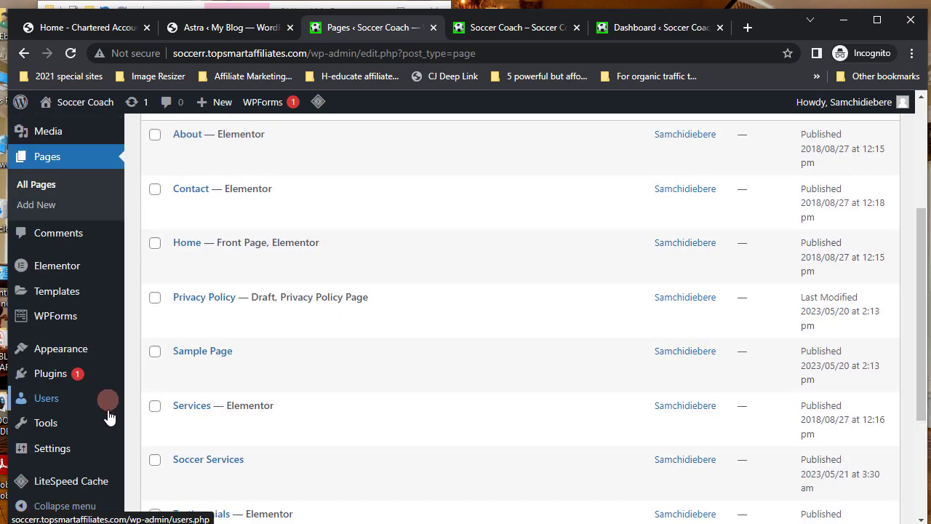
{"action": "mouse_move", "coordinate": [109, 416]}
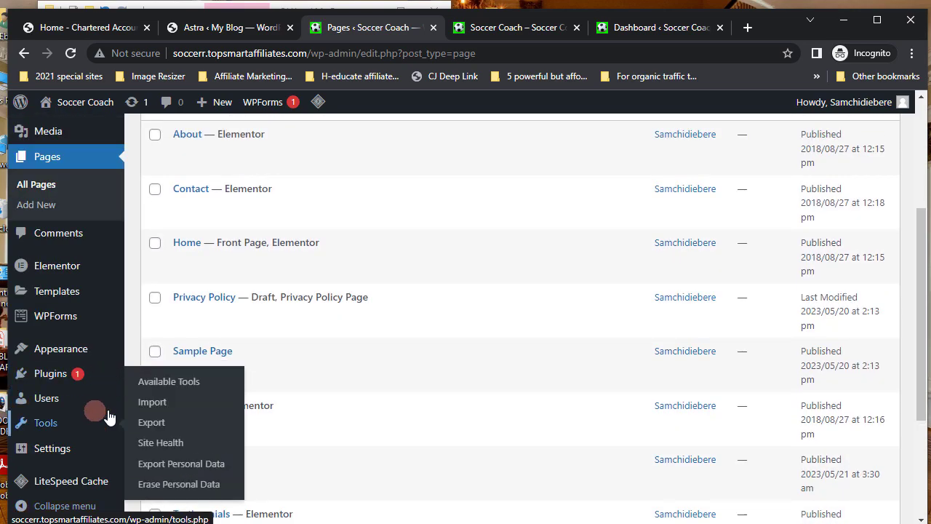
{"action": "mouse_move", "coordinate": [62, 361]}
{"action": "left_click", "coordinate": [145, 410]}
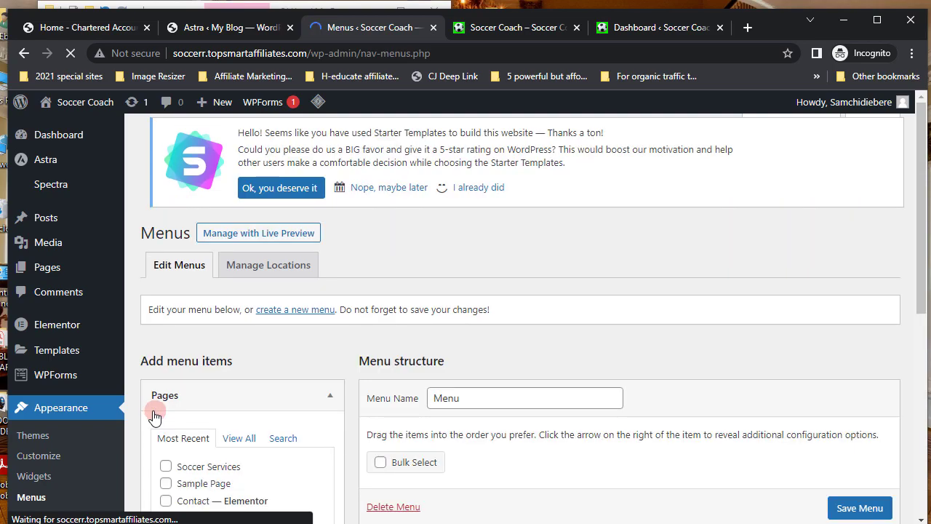
{"action": "scroll", "coordinate": [450, 441], "scroll_direction": "down", "scroll_amount": 3}
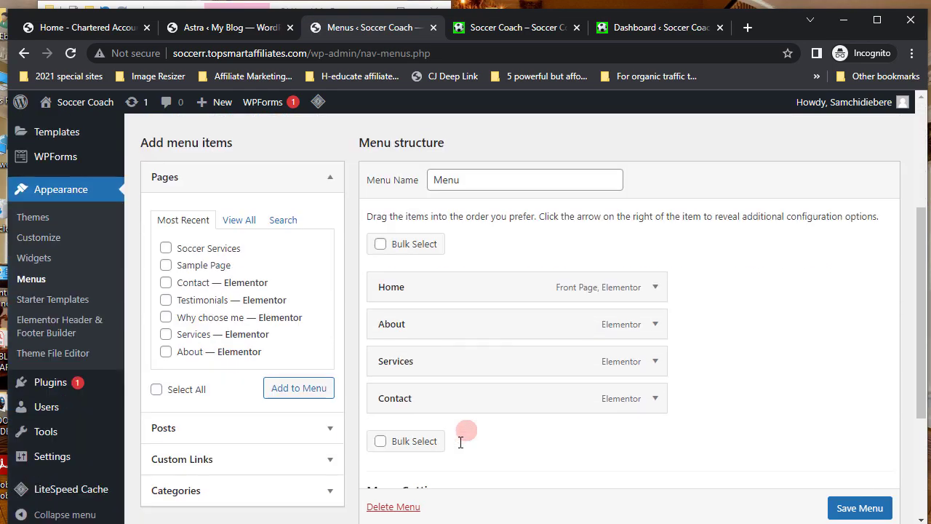
{"action": "scroll", "coordinate": [460, 442], "scroll_direction": "down", "scroll_amount": 1}
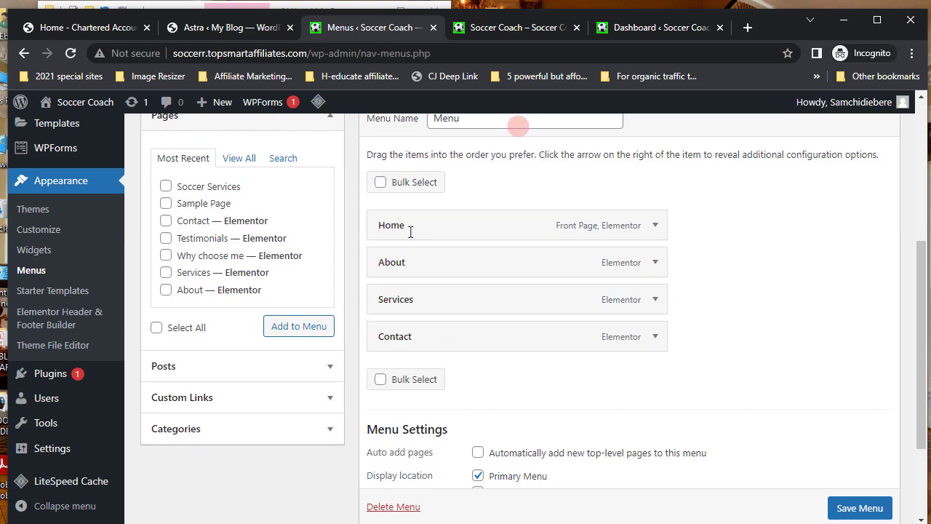
- Check the live site's header menu, then list all pages in the Pages box
{"action": "left_click", "coordinate": [514, 31]}
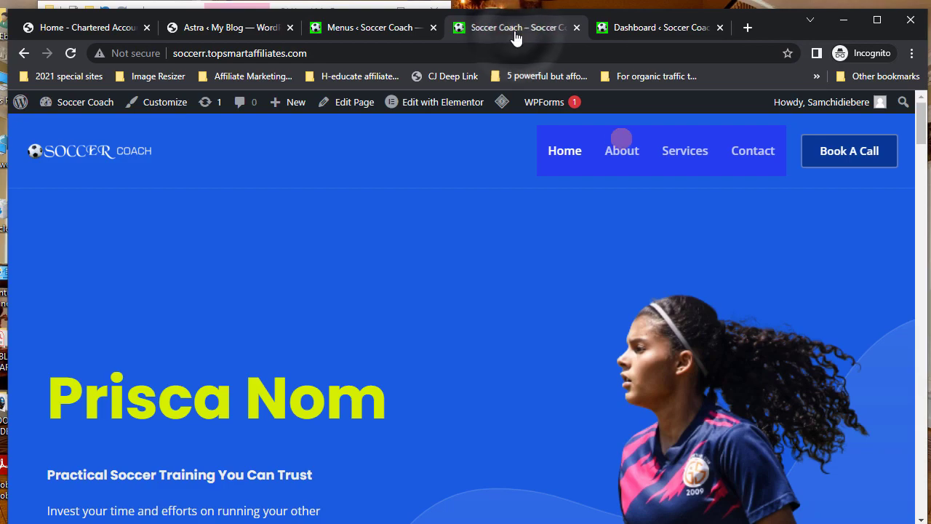
{"action": "left_click", "coordinate": [350, 30]}
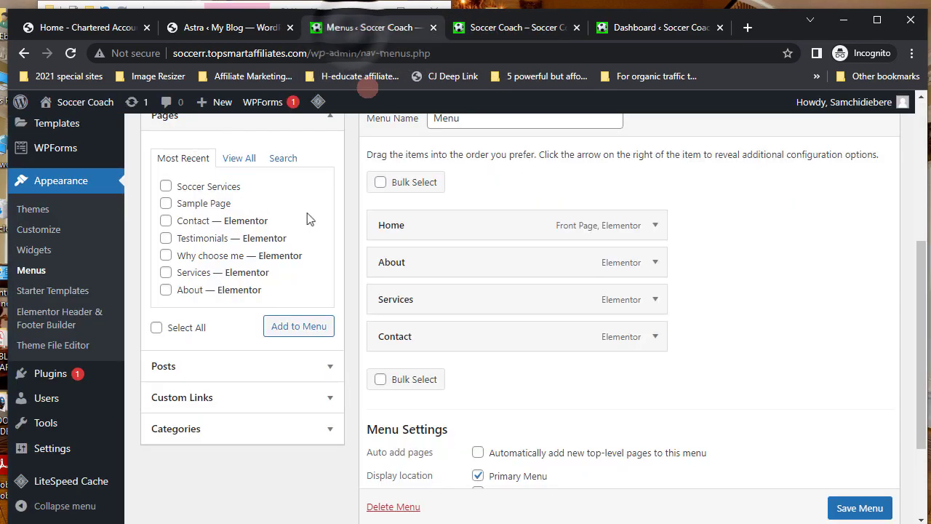
{"action": "left_click", "coordinate": [281, 327]}
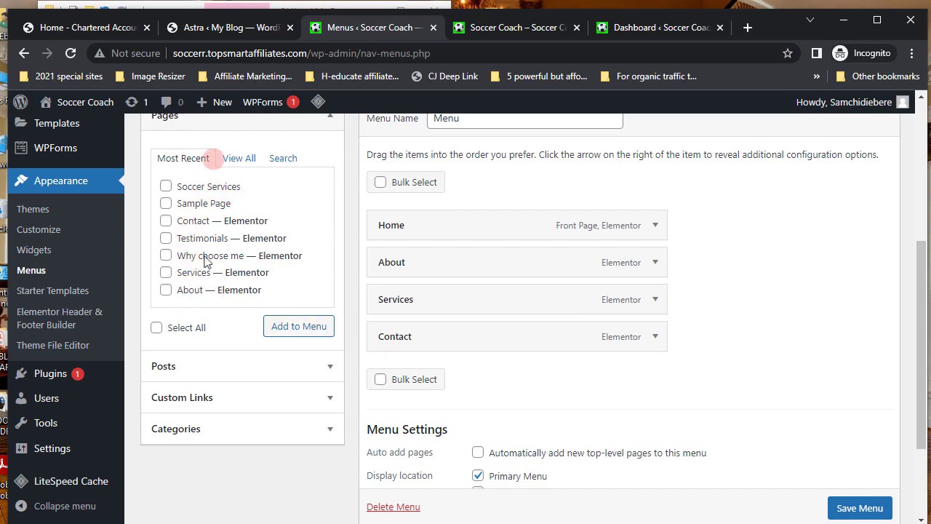
{"action": "left_click", "coordinate": [236, 160]}
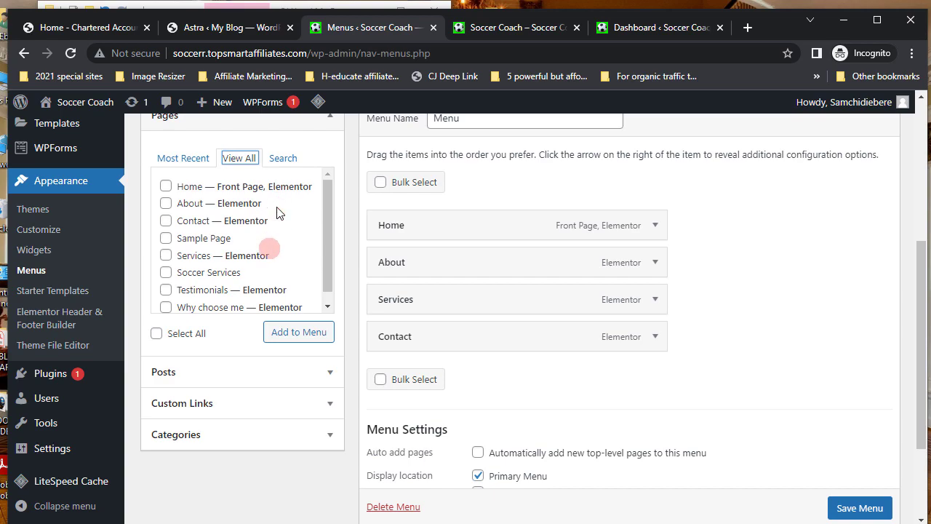
- Tick Soccer Services, Testimonials and Why choose me and add them to the Menu
{"action": "left_click", "coordinate": [166, 272]}
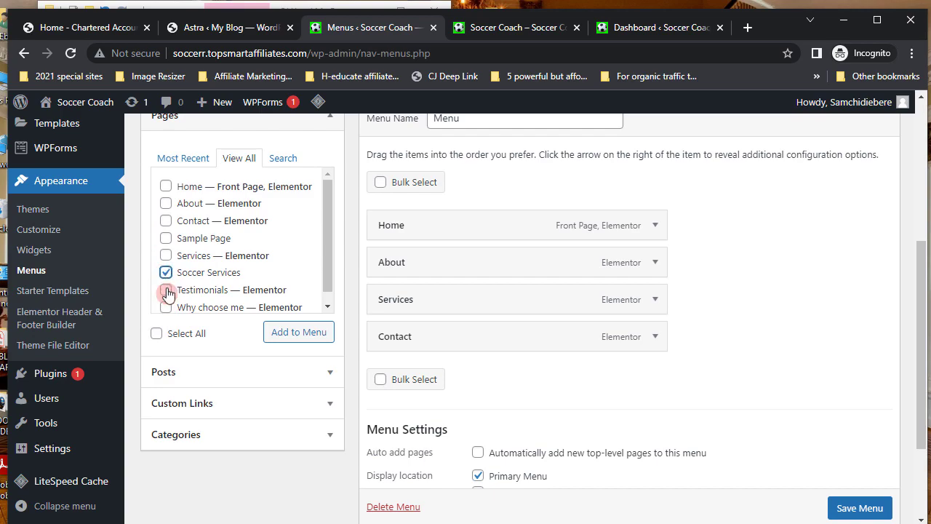
{"action": "left_click", "coordinate": [167, 290]}
{"action": "left_click", "coordinate": [167, 308]}
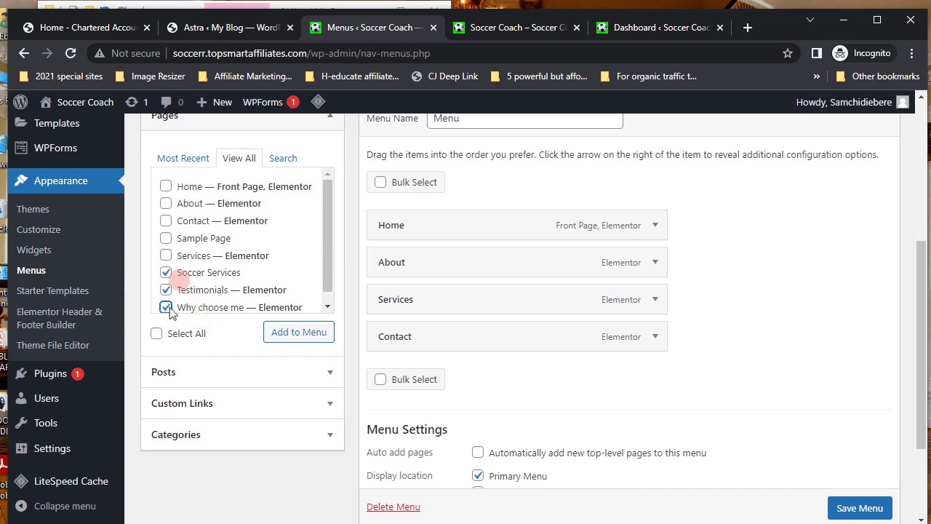
{"action": "left_click", "coordinate": [299, 336]}
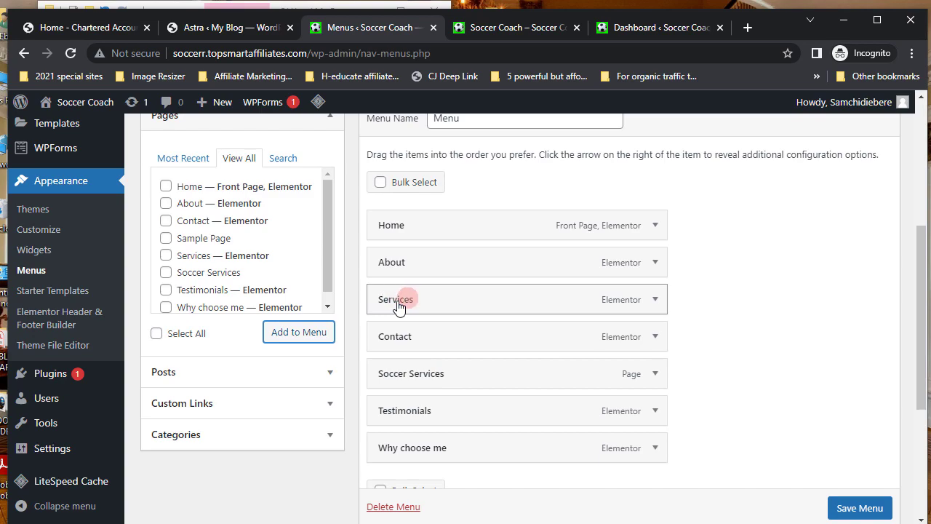
- Nest Soccer Services under Services, move Why choose me above Contact, Testimonials below About, then save
{"action": "left_click_drag", "start_coordinate": [455, 379], "coordinate": [479, 336]}
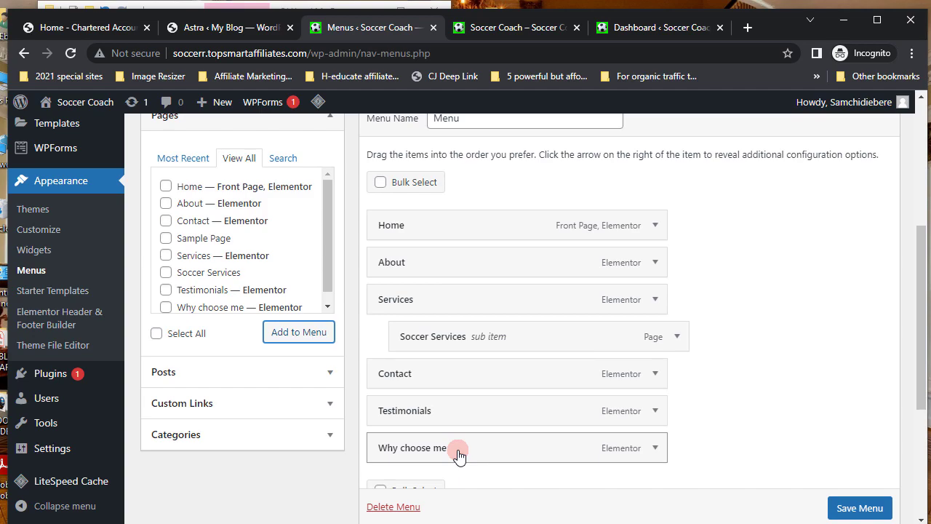
{"action": "left_click_drag", "start_coordinate": [458, 454], "coordinate": [461, 376]}
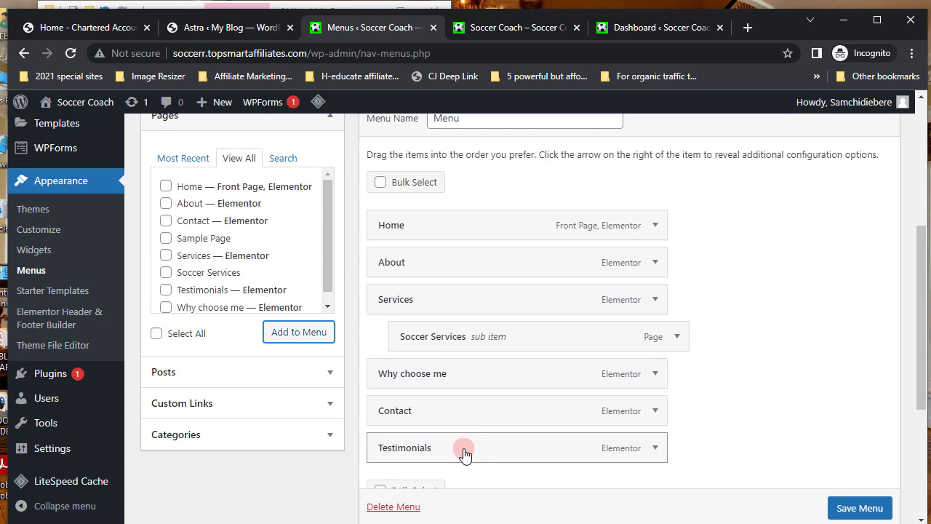
{"action": "left_click_drag", "start_coordinate": [464, 452], "coordinate": [466, 306]}
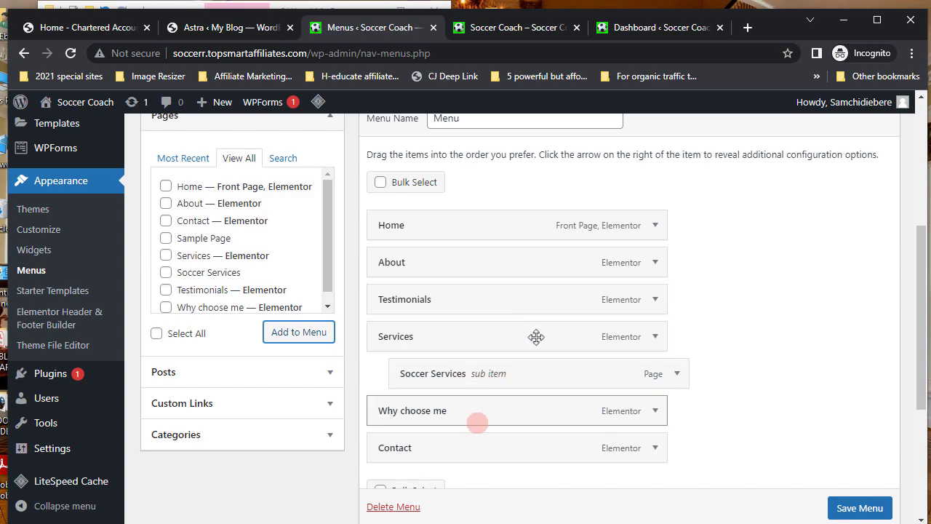
{"action": "left_click", "coordinate": [860, 509]}
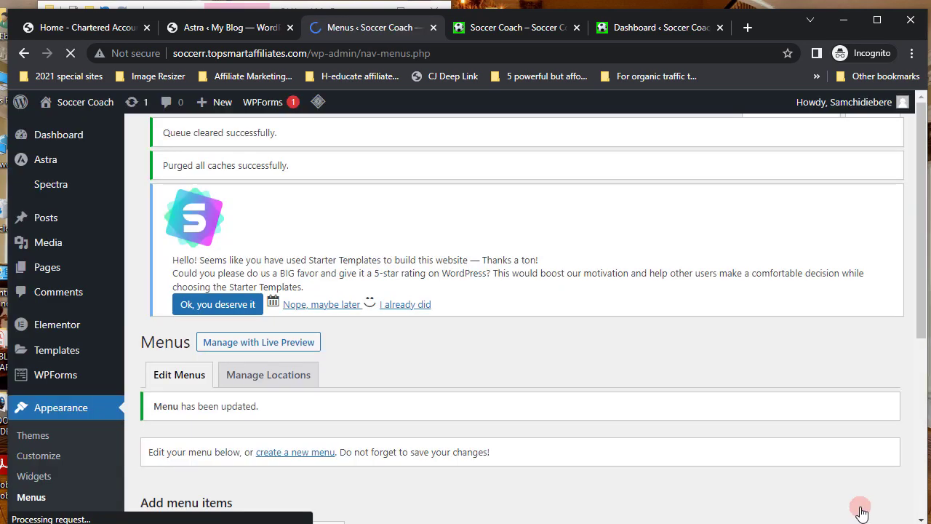
- Reload the live homepage to verify the new menu items, then open Appearance > Customize
{"action": "left_click", "coordinate": [506, 31]}
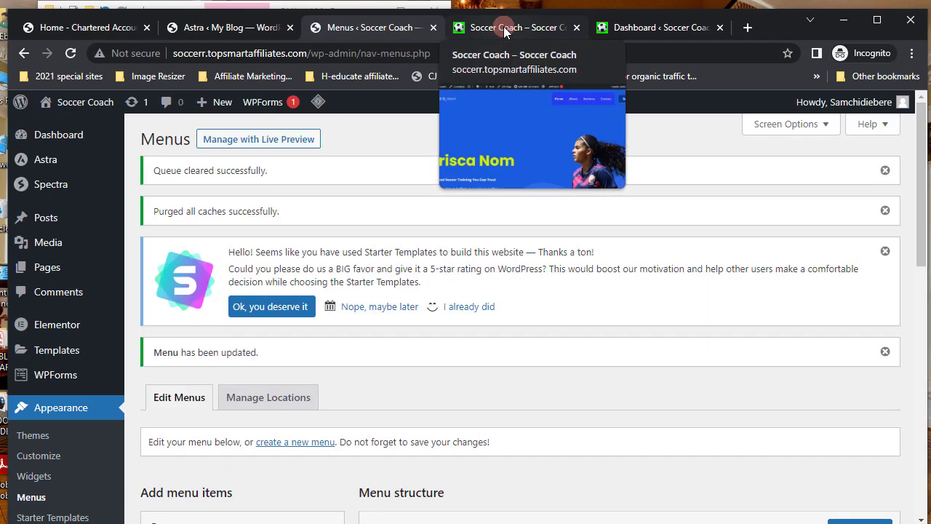
{"action": "left_click", "coordinate": [506, 29]}
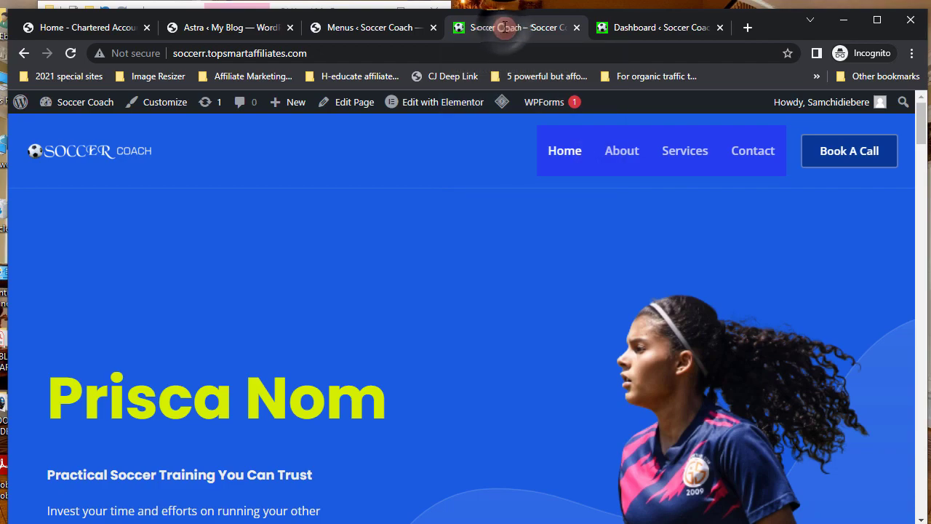
{"action": "left_click", "coordinate": [70, 55]}
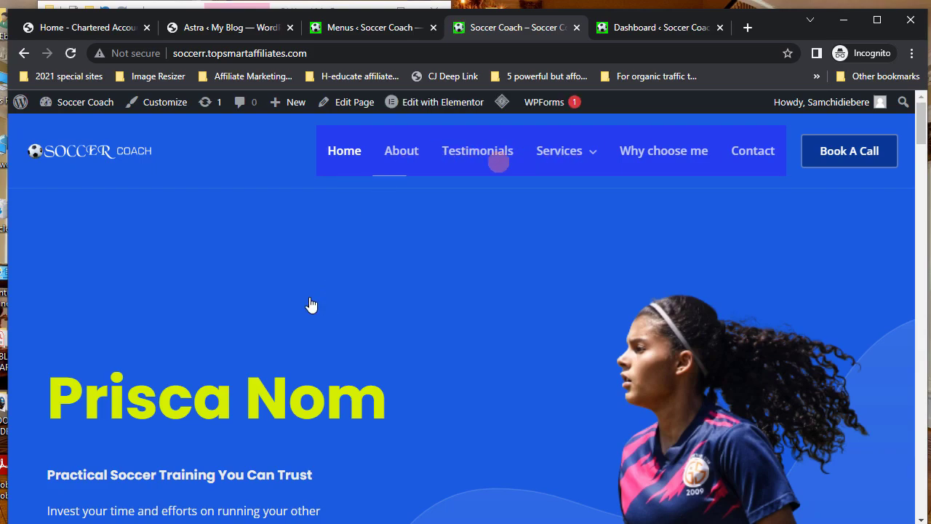
{"action": "mouse_move", "coordinate": [556, 160]}
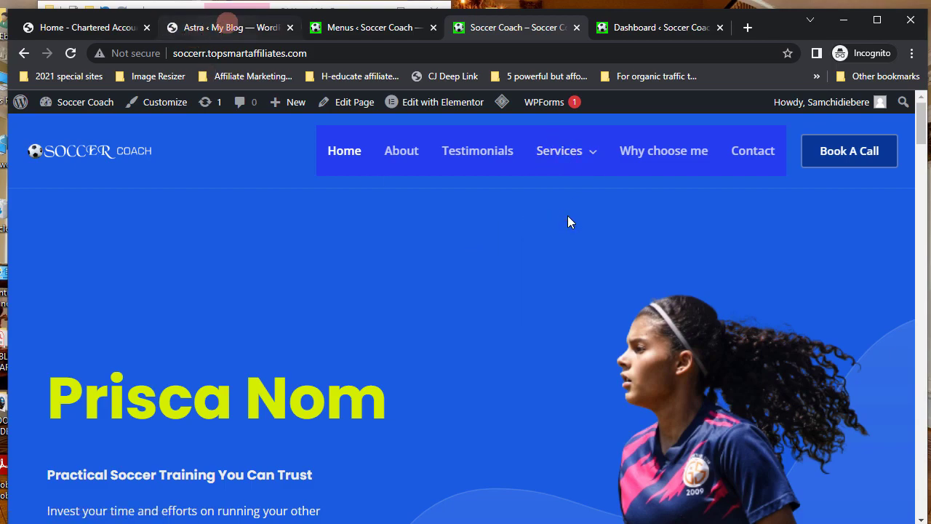
{"action": "left_click", "coordinate": [354, 28]}
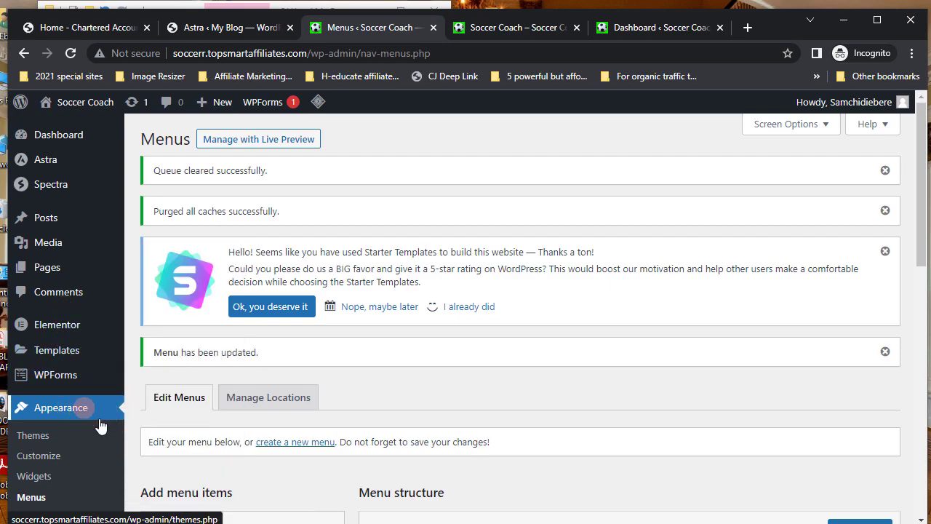
{"action": "left_click", "coordinate": [40, 456]}
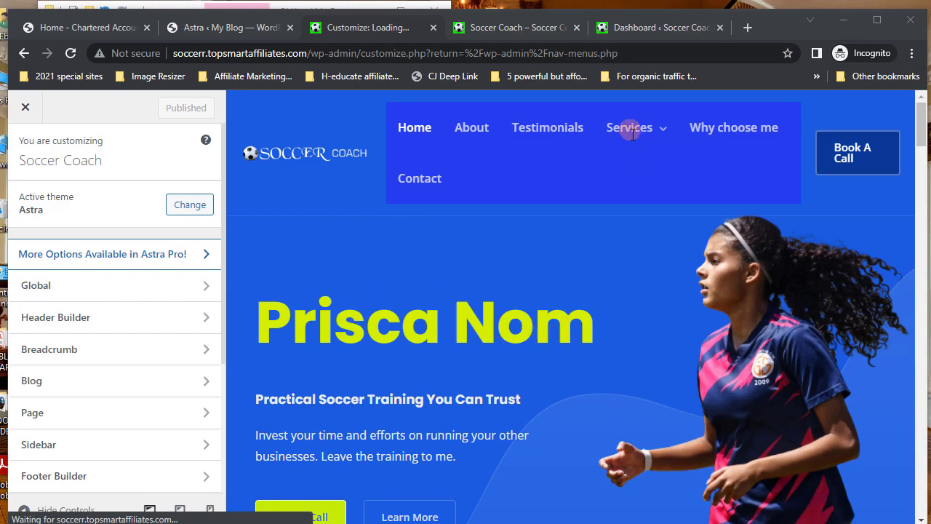
- Open the Header Builder from the pencil icon on the preview's header
{"action": "mouse_move", "coordinate": [632, 141]}
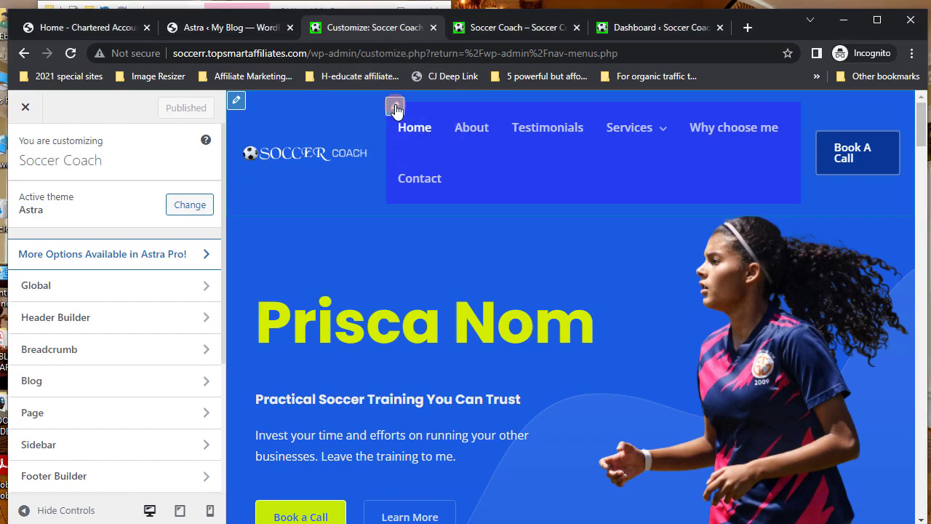
{"action": "left_click", "coordinate": [395, 108]}
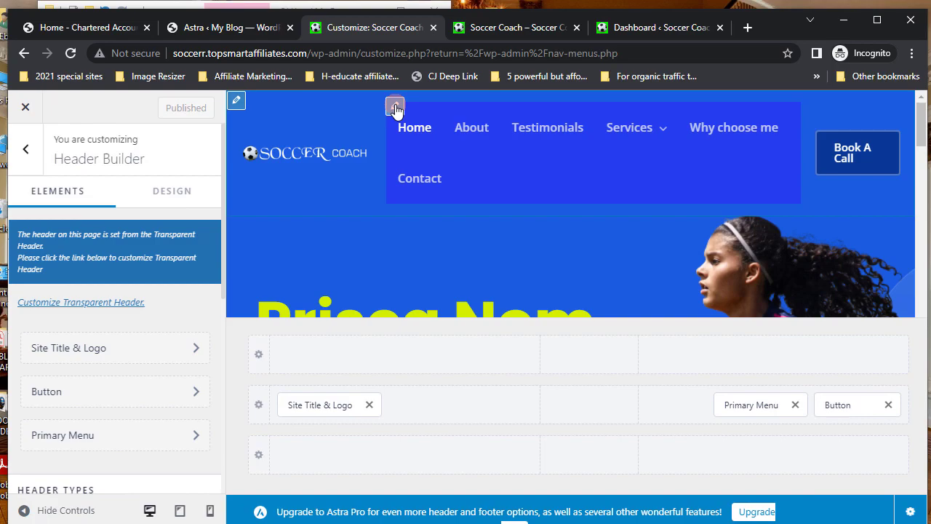
- Open the Primary Menu settings and show its Design options
{"action": "left_click", "coordinate": [395, 108]}
{"action": "left_click", "coordinate": [85, 381]}
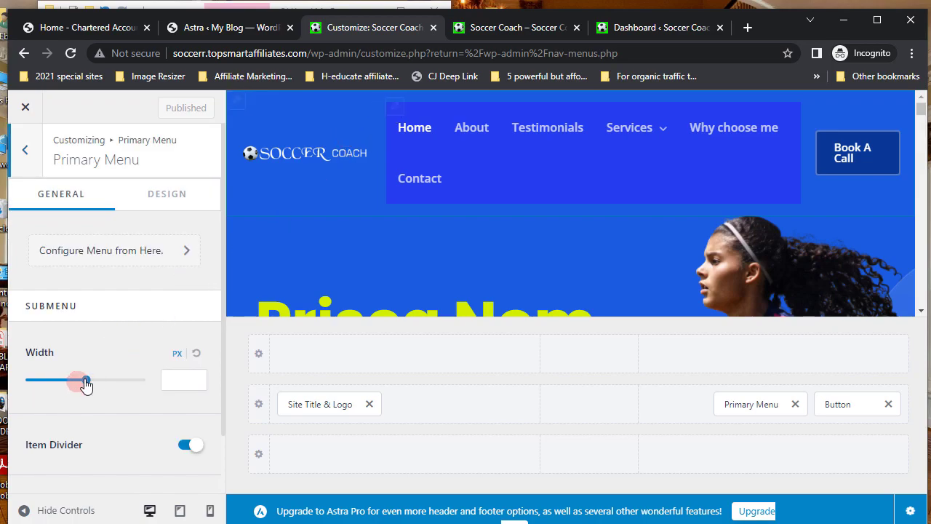
{"action": "scroll", "coordinate": [85, 379], "scroll_direction": "down", "scroll_amount": 1}
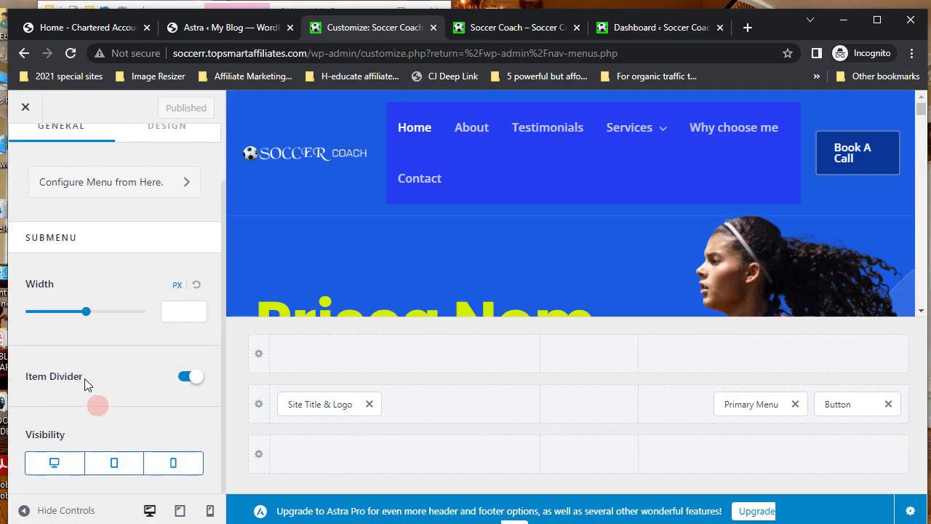
{"action": "scroll", "coordinate": [84, 378], "scroll_direction": "up", "scroll_amount": 1}
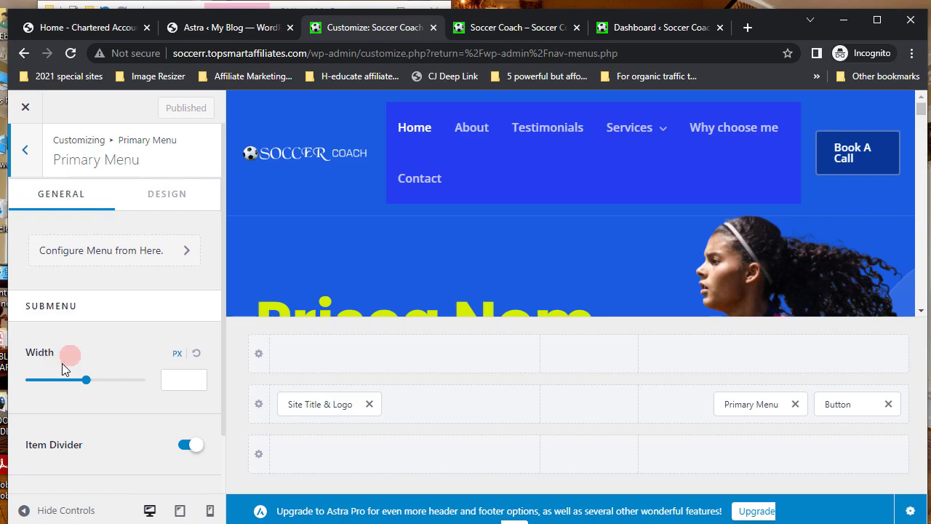
{"action": "left_click", "coordinate": [170, 197]}
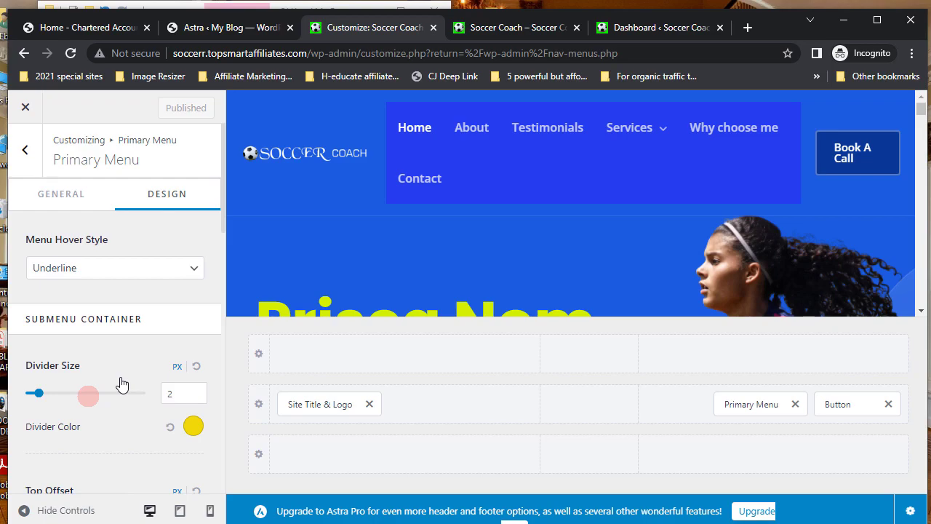
{"action": "scroll", "coordinate": [121, 384], "scroll_direction": "down", "scroll_amount": 2}
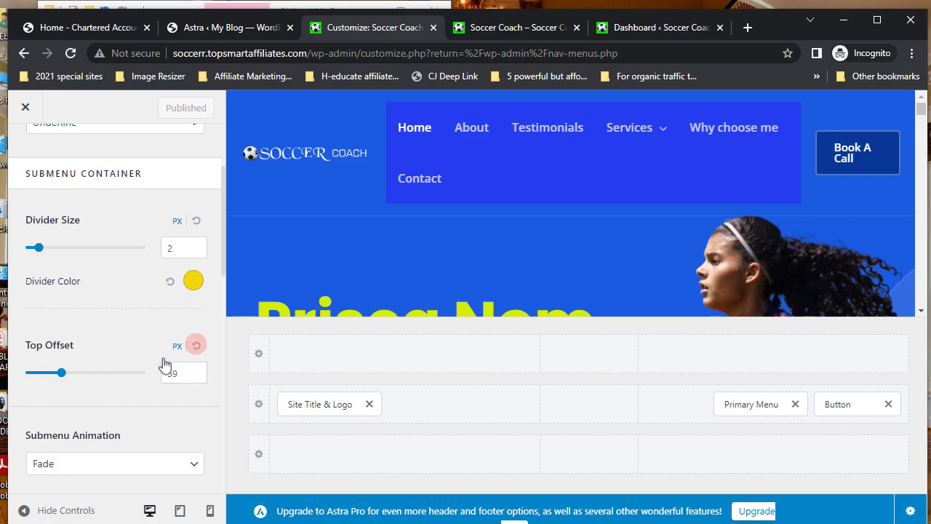
{"action": "left_click", "coordinate": [197, 347]}
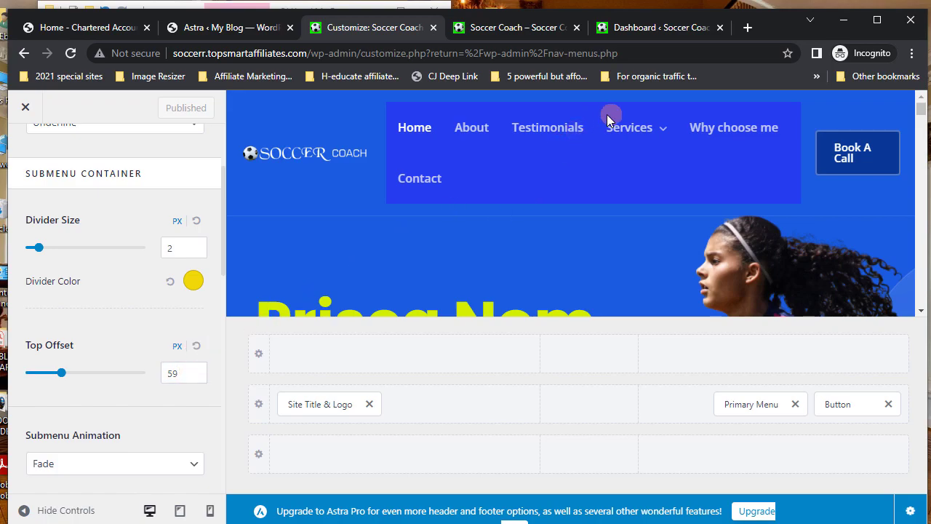
- Set Submenu Container Top Offset to 3 px, preview the Services dropdown, and publish
{"action": "mouse_move", "coordinate": [608, 121]}
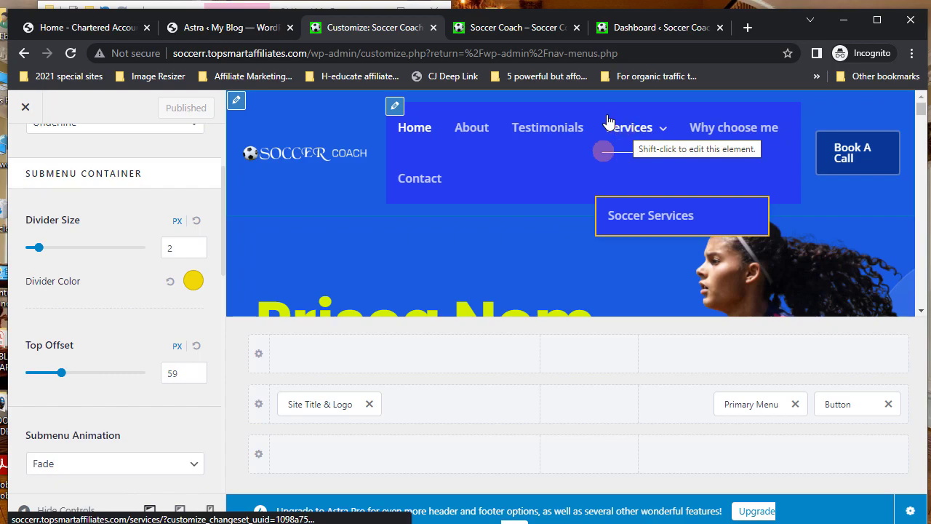
{"action": "left_click_drag", "start_coordinate": [64, 375], "coordinate": [86, 374]}
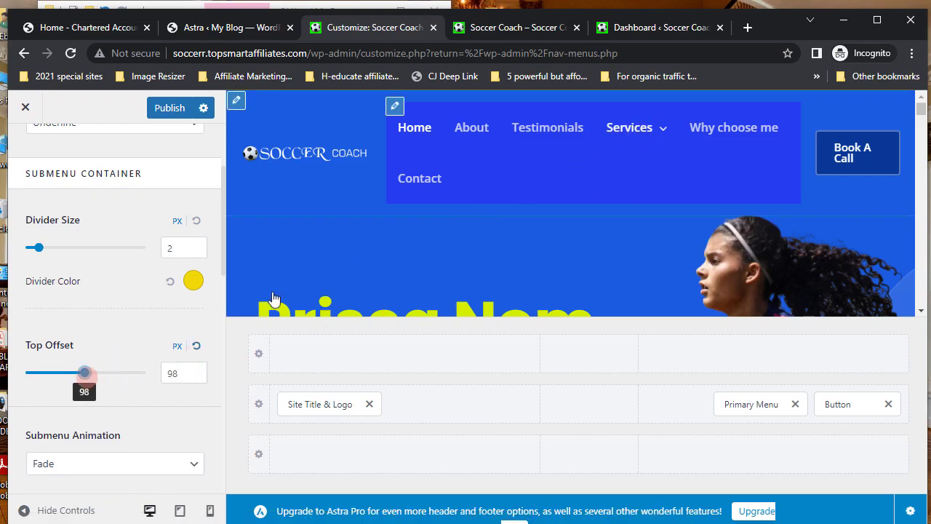
{"action": "left_click_drag", "start_coordinate": [83, 374], "coordinate": [39, 376]}
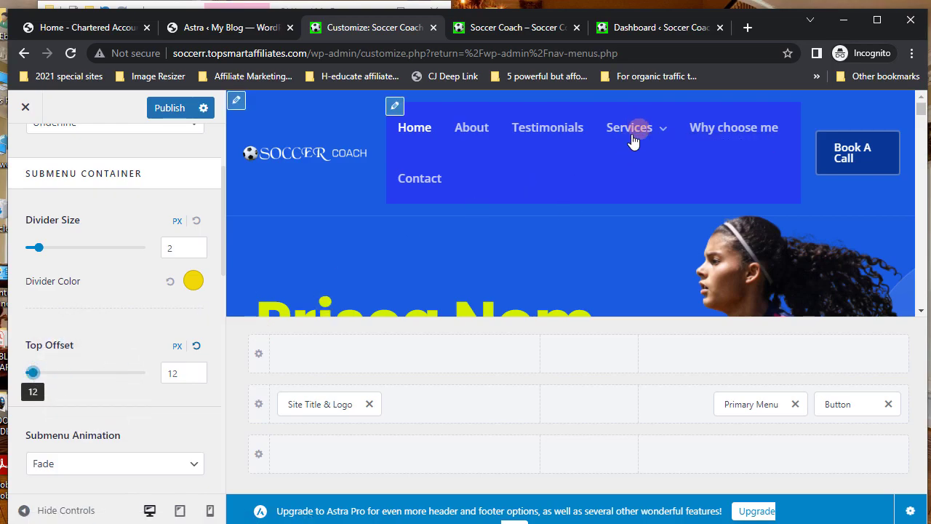
{"action": "mouse_move", "coordinate": [633, 140]}
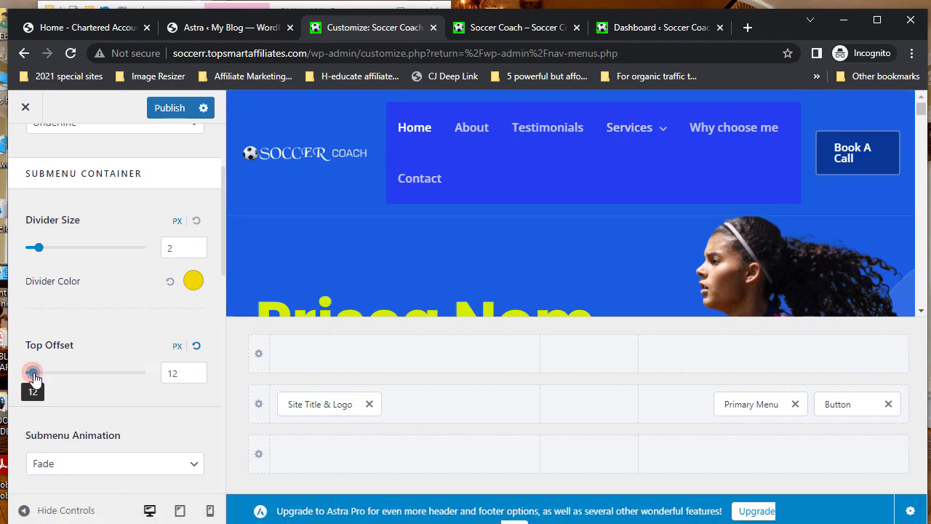
{"action": "left_click_drag", "start_coordinate": [33, 373], "coordinate": [27, 373]}
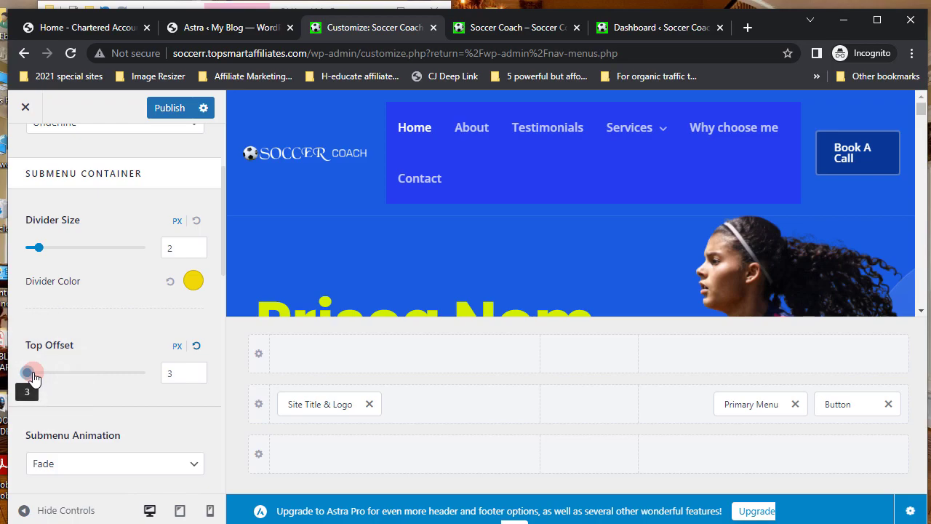
{"action": "left_click", "coordinate": [401, 315]}
{"action": "left_click", "coordinate": [637, 127]}
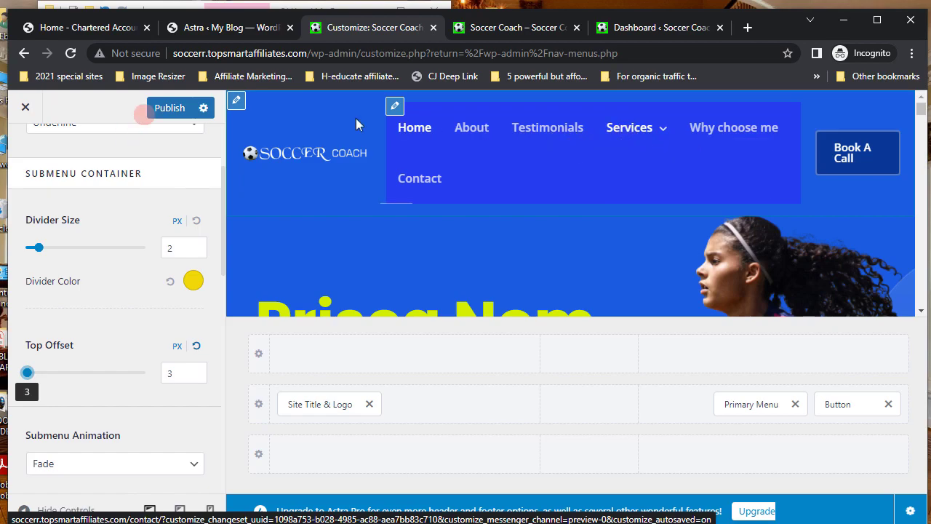
{"action": "left_click", "coordinate": [168, 109]}
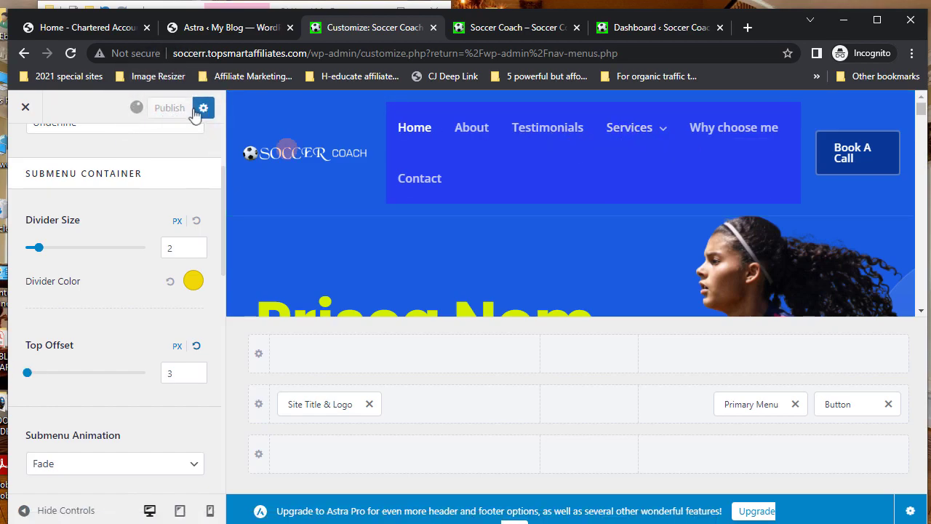
{"action": "mouse_move", "coordinate": [656, 146]}
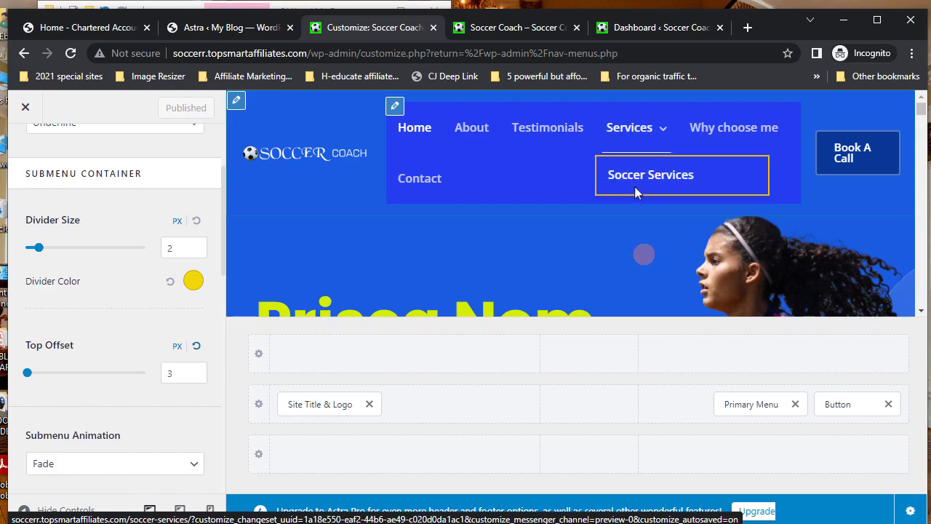
{"action": "mouse_move", "coordinate": [640, 125]}
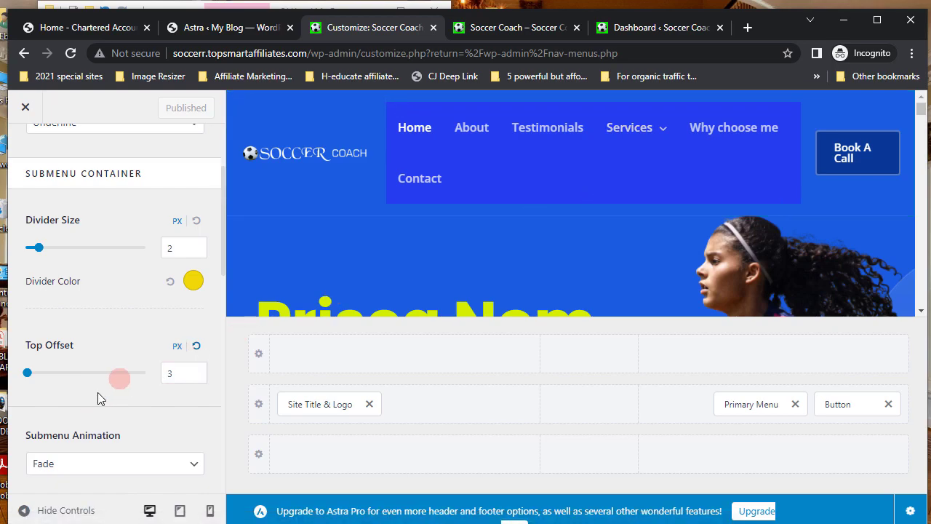
- Review the Astra Primary Menu design options, then exit the Customizer back to the Menus page
{"action": "scroll", "coordinate": [100, 399], "scroll_direction": "up", "scroll_amount": 2}
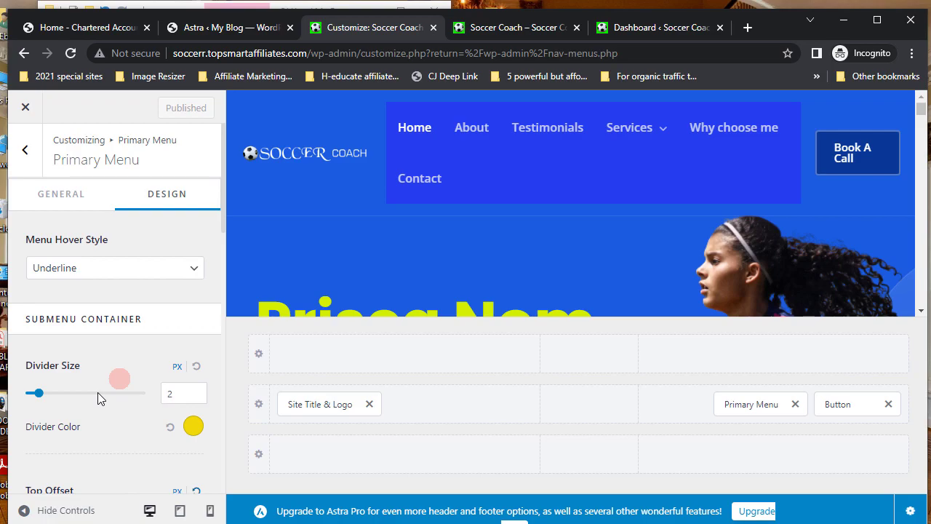
{"action": "scroll", "coordinate": [97, 391], "scroll_direction": "down", "scroll_amount": 2}
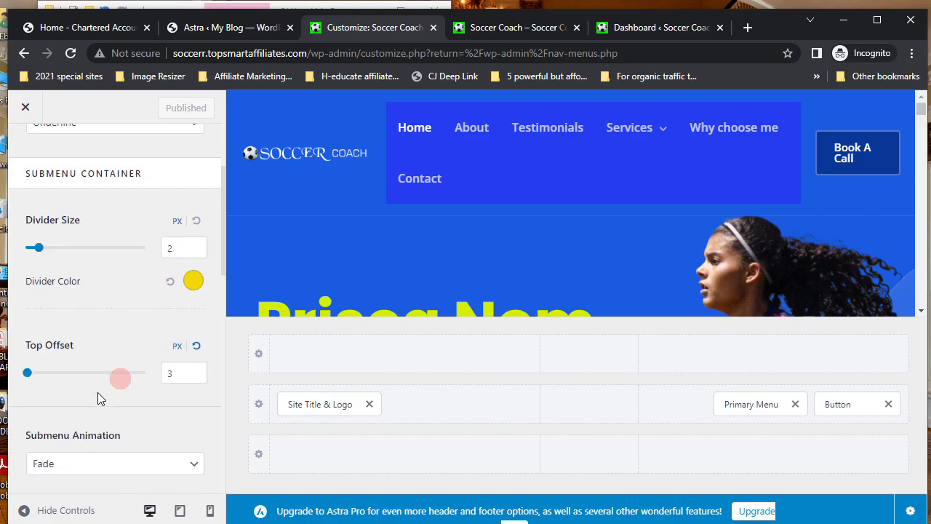
{"action": "scroll", "coordinate": [100, 400], "scroll_direction": "down", "scroll_amount": 4}
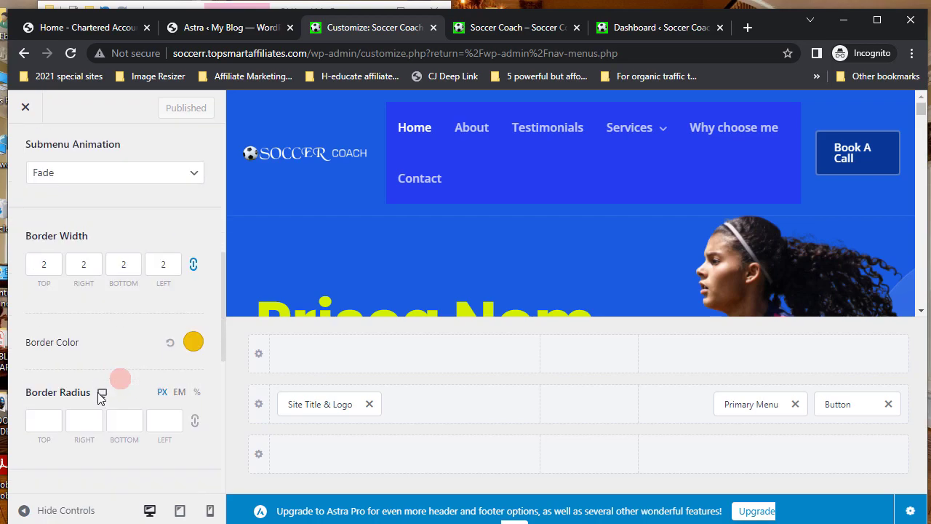
{"action": "scroll", "coordinate": [100, 399], "scroll_direction": "down", "scroll_amount": 3}
{"action": "scroll", "coordinate": [101, 398], "scroll_direction": "down", "scroll_amount": 3}
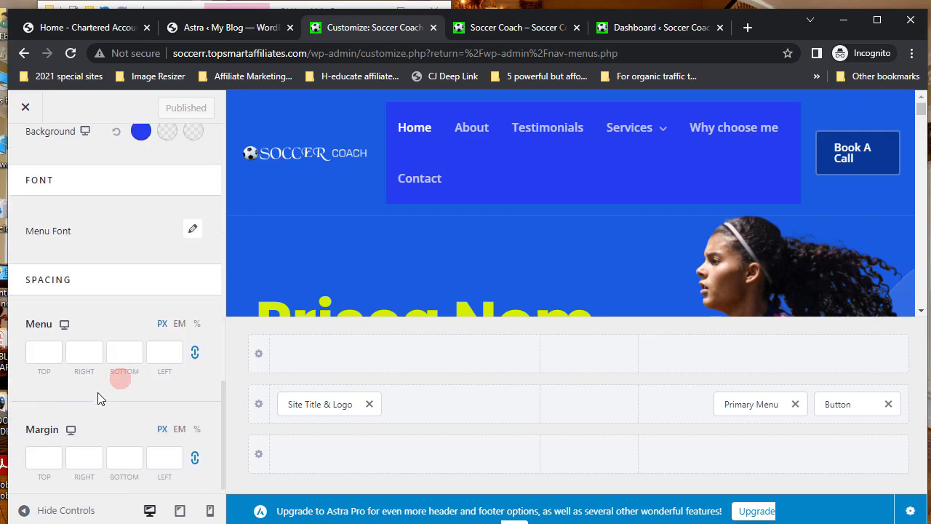
{"action": "scroll", "coordinate": [100, 398], "scroll_direction": "down", "scroll_amount": 1}
{"action": "scroll", "coordinate": [99, 397], "scroll_direction": "up", "scroll_amount": 9}
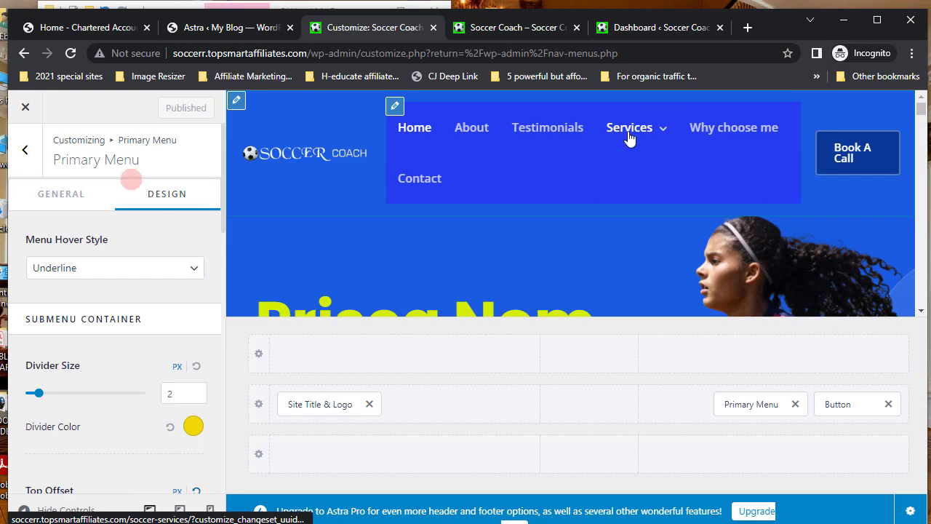
{"action": "left_click", "coordinate": [23, 108]}
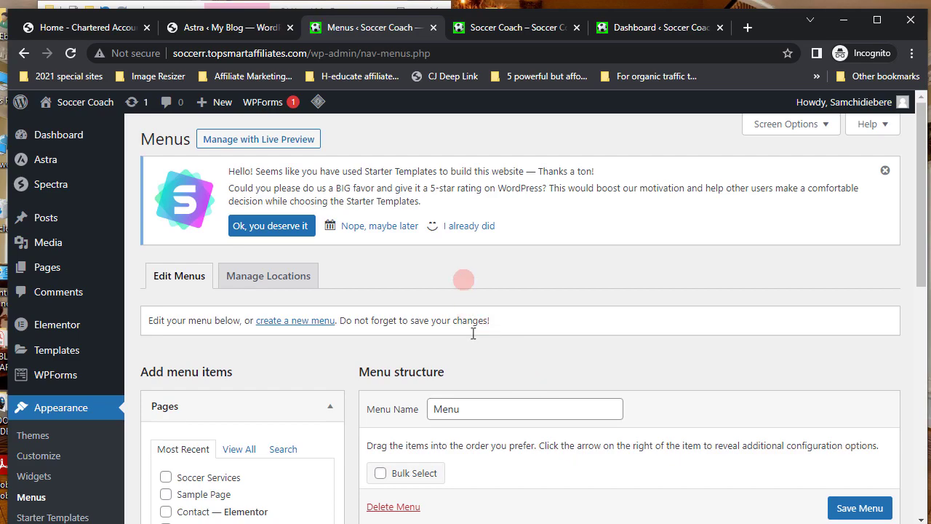
- Reload the Soccer Coach homepage, then view its About page with the About Me banner
{"action": "left_click", "coordinate": [502, 29]}
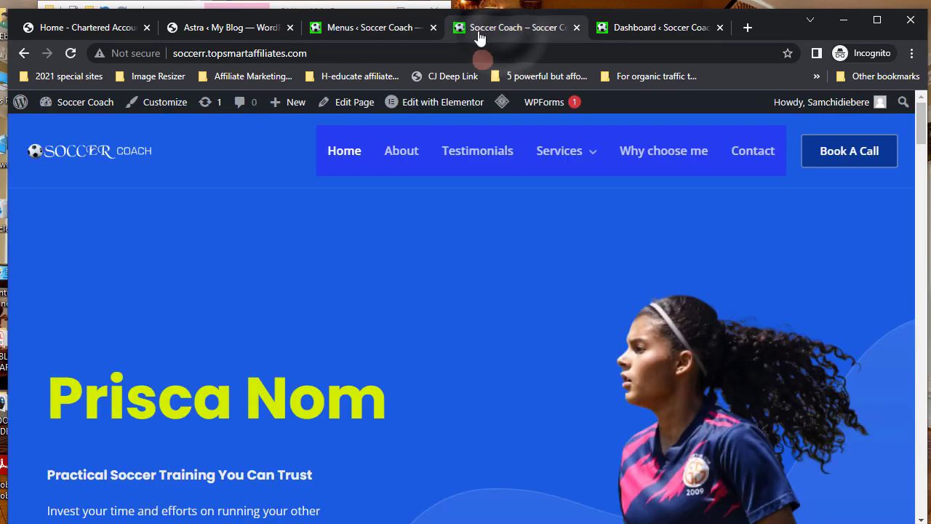
{"action": "left_click", "coordinate": [69, 55]}
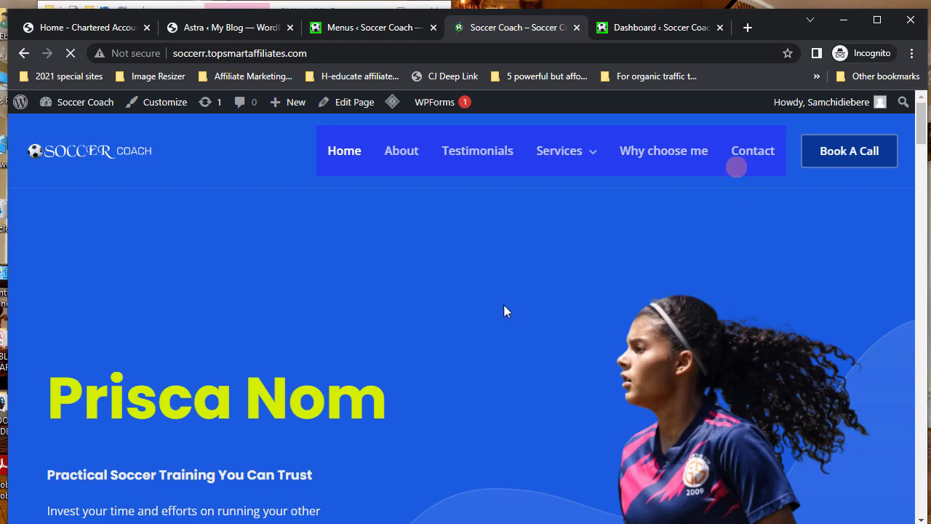
{"action": "mouse_move", "coordinate": [590, 166]}
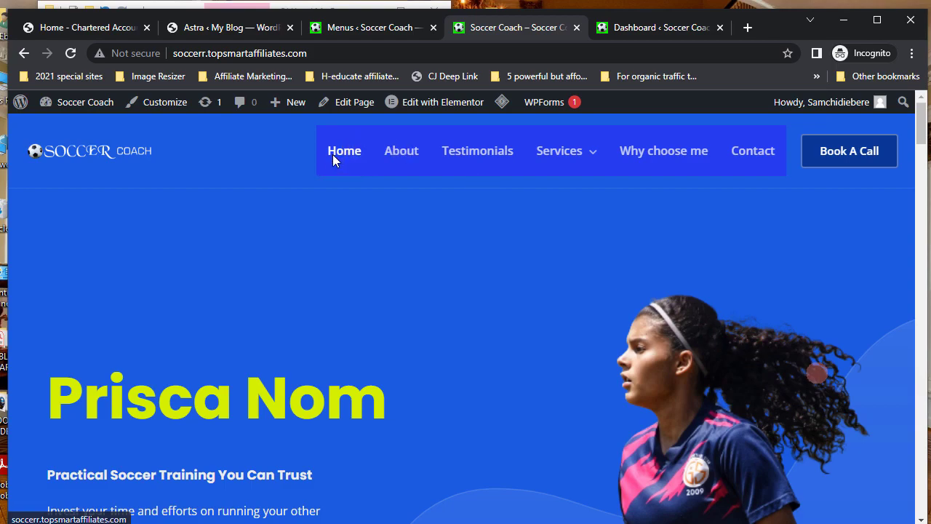
{"action": "left_click", "coordinate": [400, 158]}
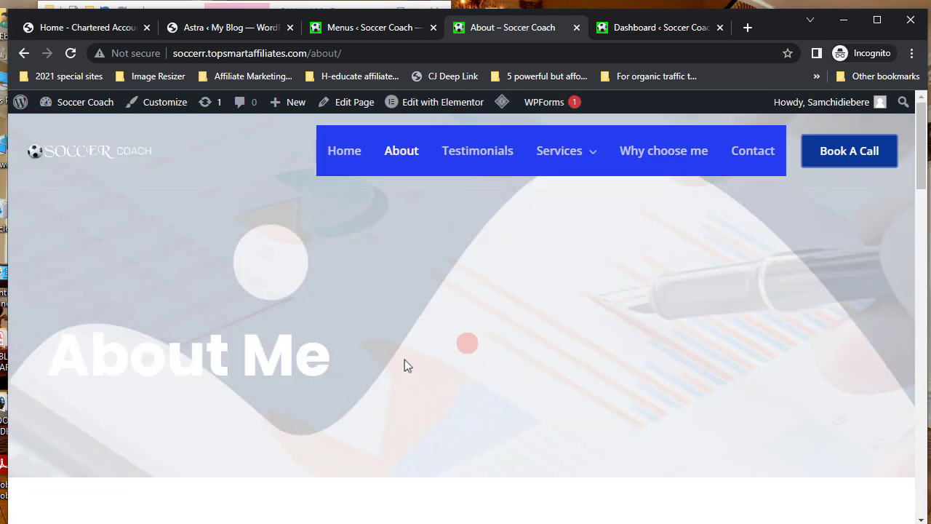
{"action": "scroll", "coordinate": [457, 368], "scroll_direction": "down", "scroll_amount": 7}
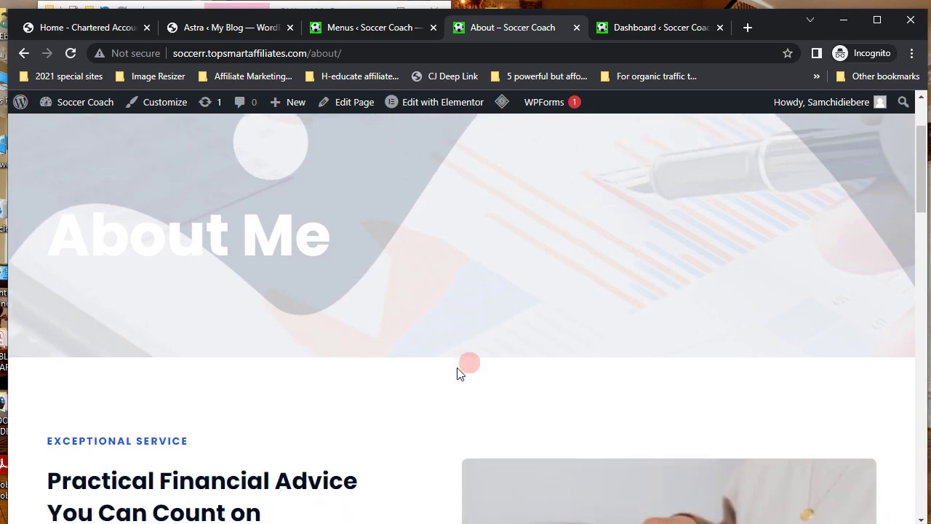
{"action": "scroll", "coordinate": [458, 371], "scroll_direction": "up", "scroll_amount": 2}
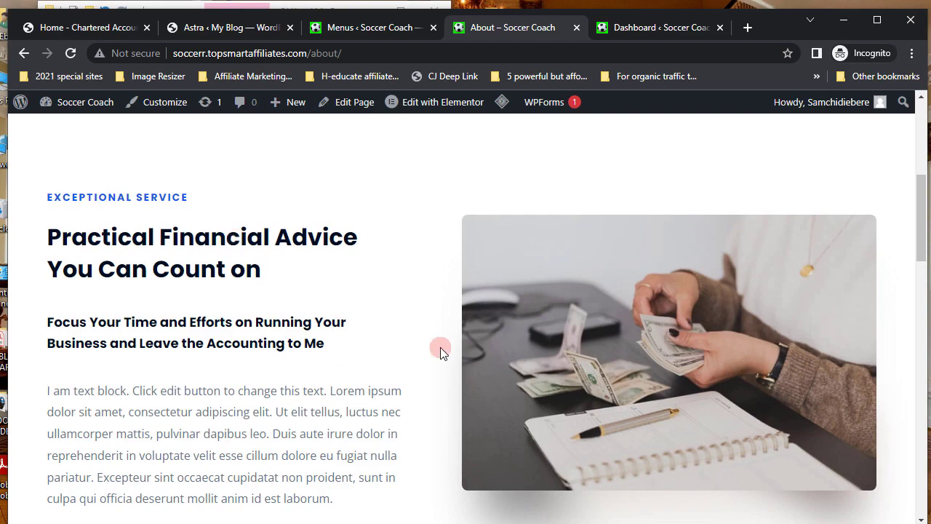
{"action": "scroll", "coordinate": [440, 346], "scroll_direction": "up", "scroll_amount": 6}
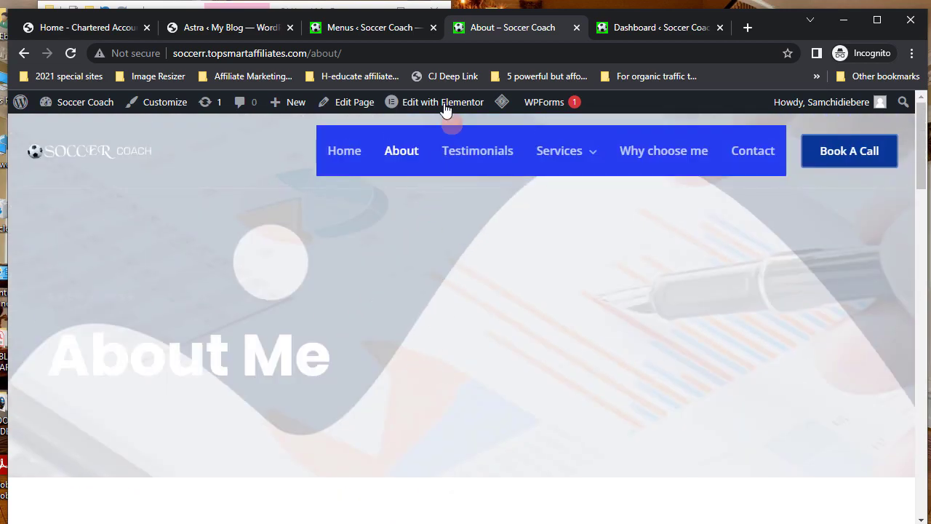
- Load the About page in Elementor using Edit with Elementor from the admin bar
{"action": "mouse_move", "coordinate": [446, 108]}
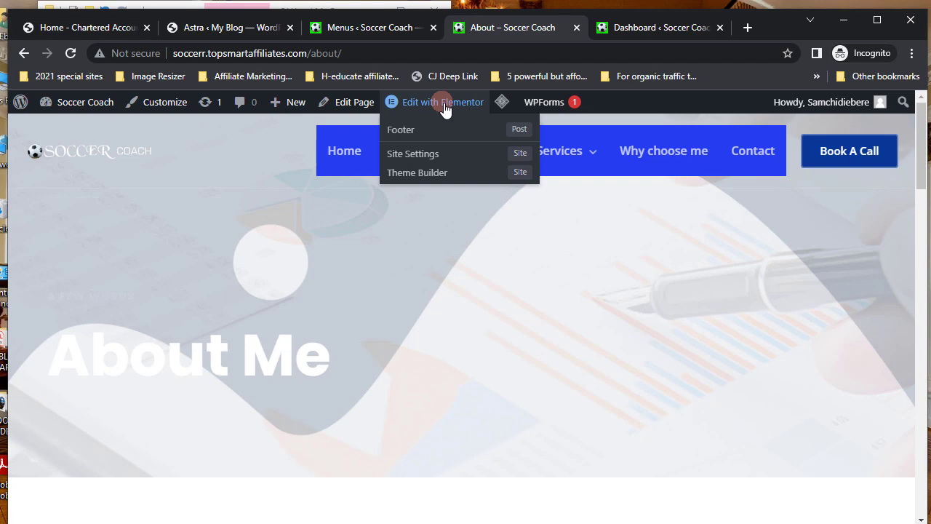
{"action": "left_click", "coordinate": [446, 104]}
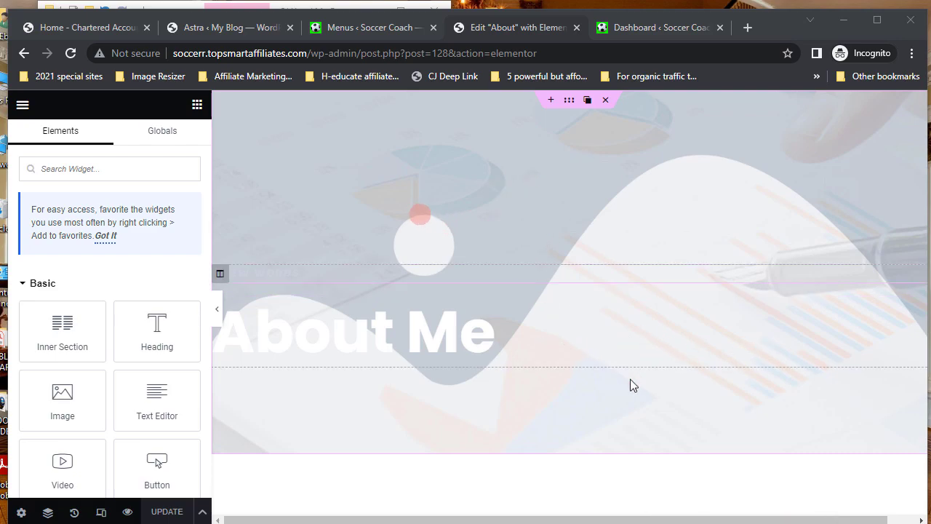
{"action": "left_click", "coordinate": [570, 106]}
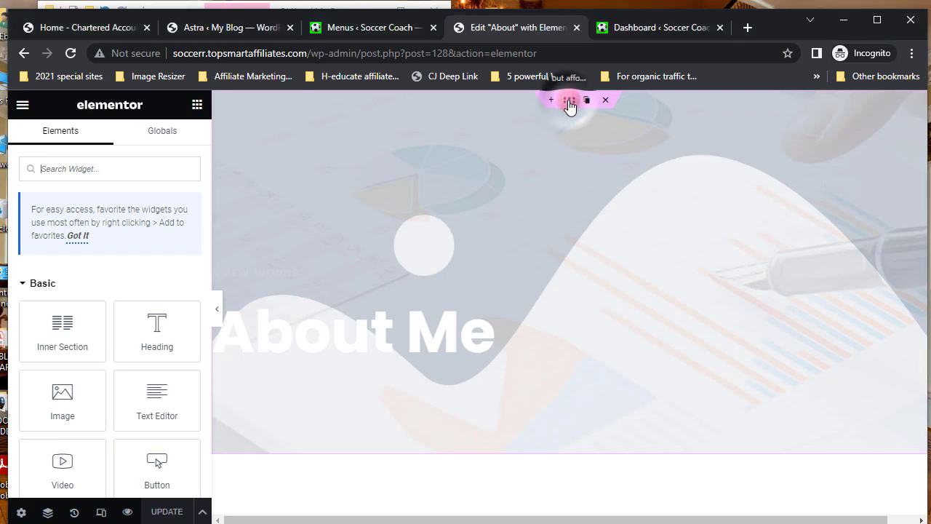
- Select the About Me hero section and open Insert Media from its Style background image
{"action": "left_click", "coordinate": [570, 106]}
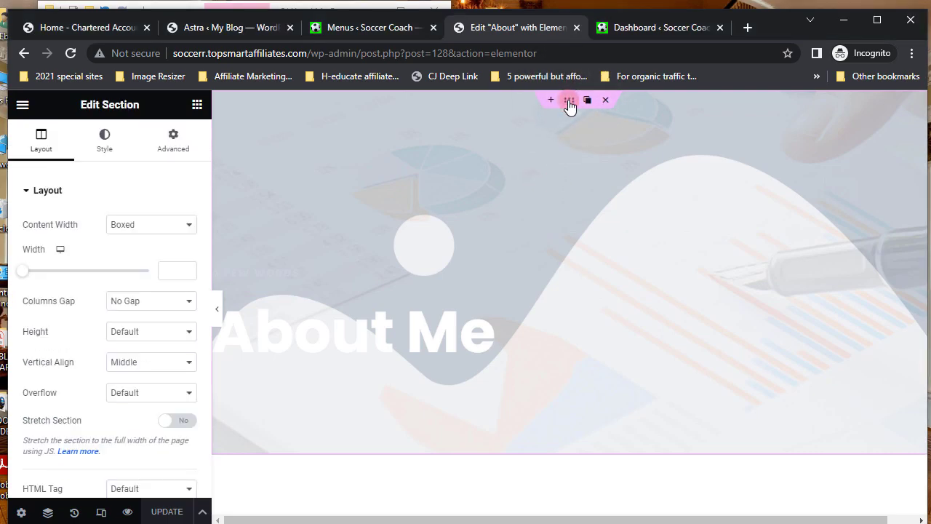
{"action": "left_click", "coordinate": [106, 142]}
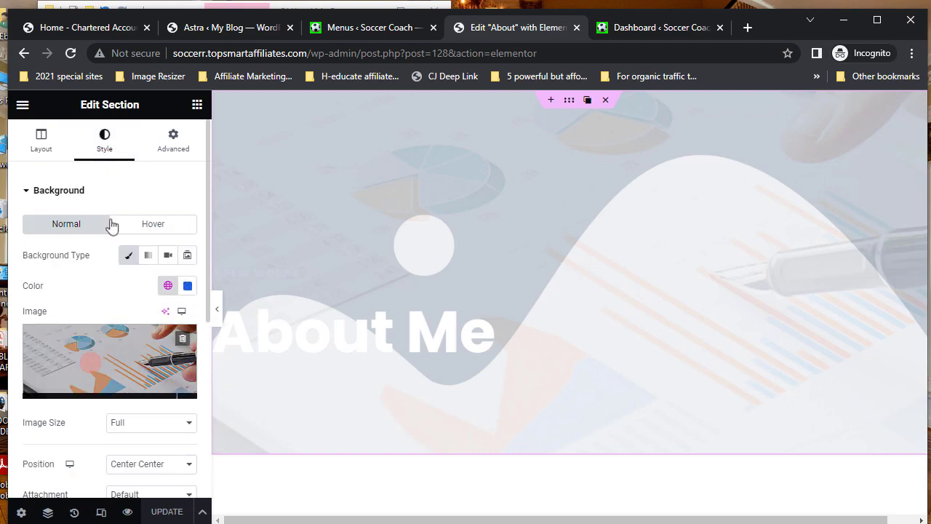
{"action": "left_click", "coordinate": [118, 359]}
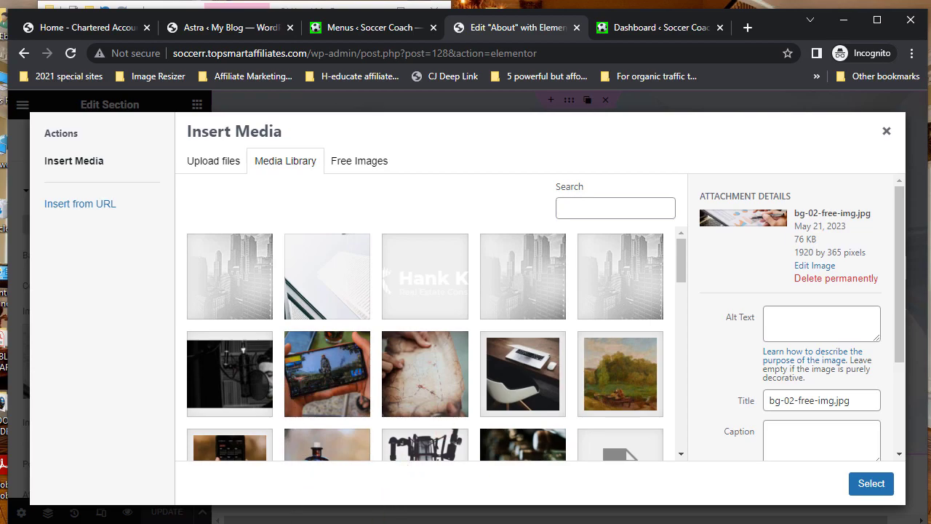
- Locate Coaching players.jpg in File Explorer's GAMES folder, then return to the media dialog
{"action": "key", "text": "alt+Tab"}
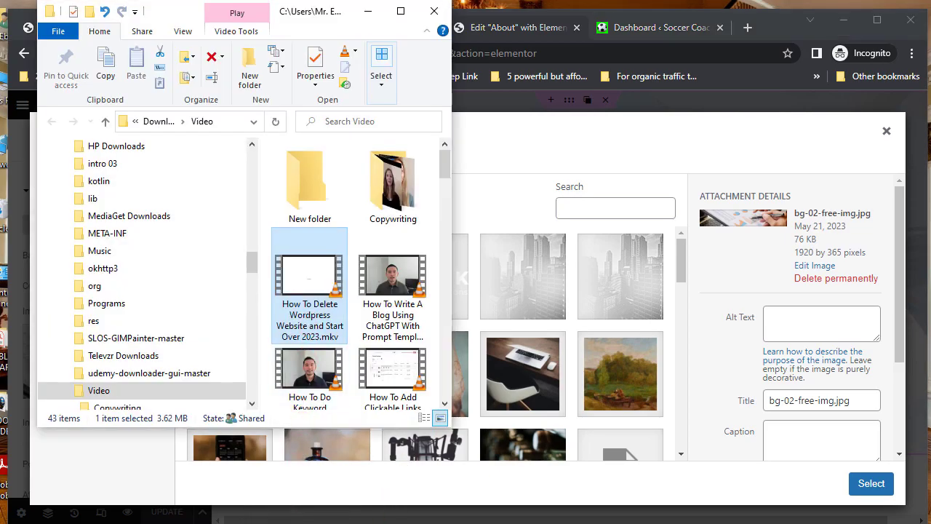
{"action": "key", "text": "alt+Tab"}
{"action": "left_click", "coordinate": [320, 342]}
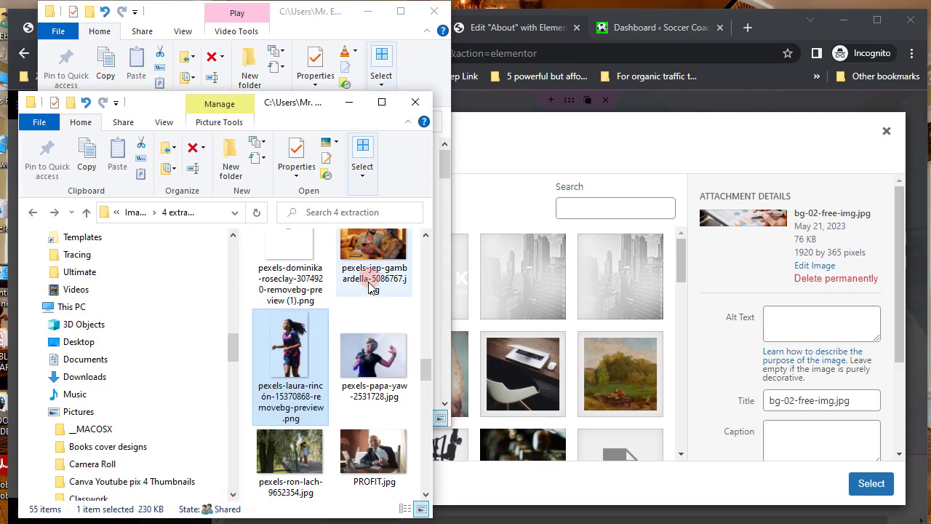
{"action": "left_click", "coordinate": [380, 103]}
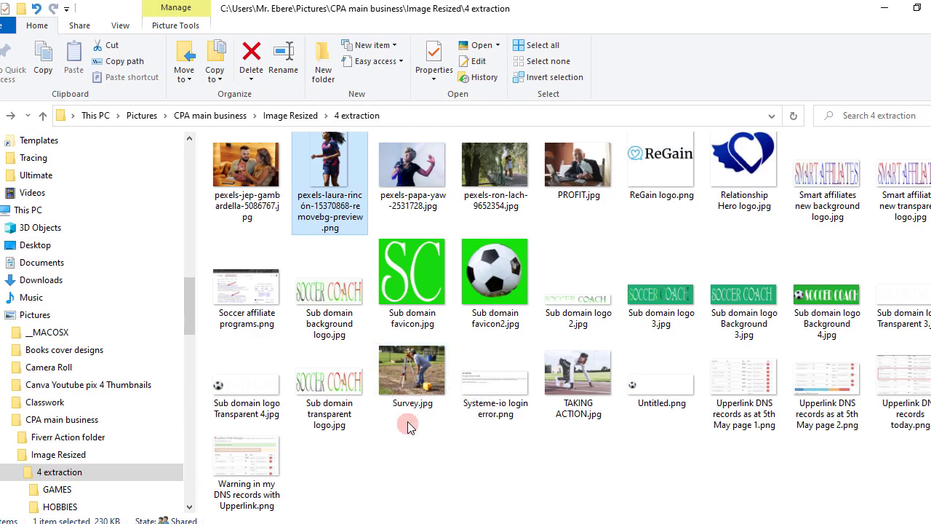
{"action": "scroll", "coordinate": [407, 427], "scroll_direction": "up", "scroll_amount": 4}
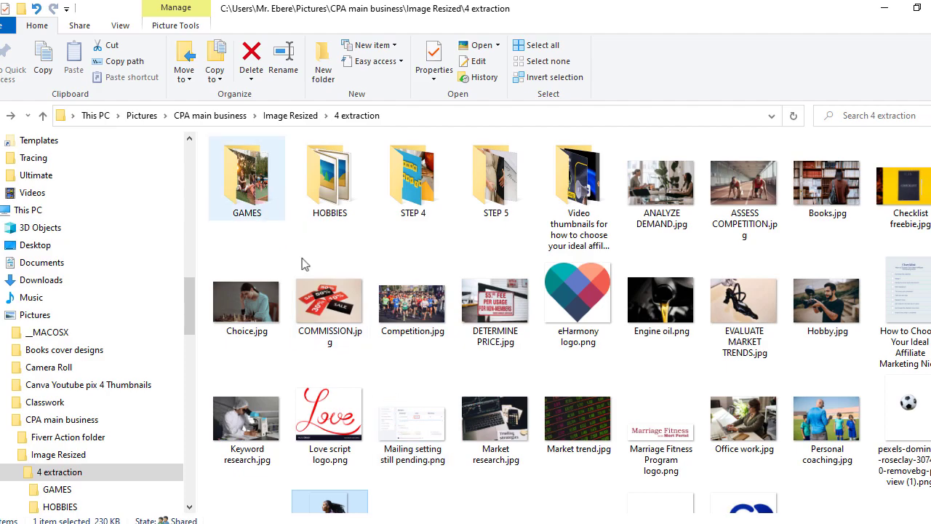
{"action": "left_click", "coordinate": [253, 187]}
{"action": "double_click", "coordinate": [252, 187]}
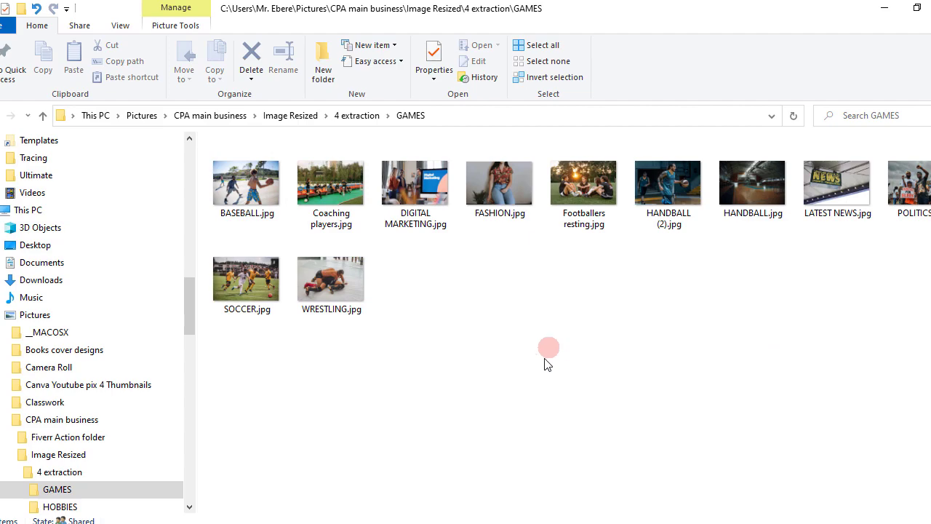
{"action": "left_click", "coordinate": [325, 178]}
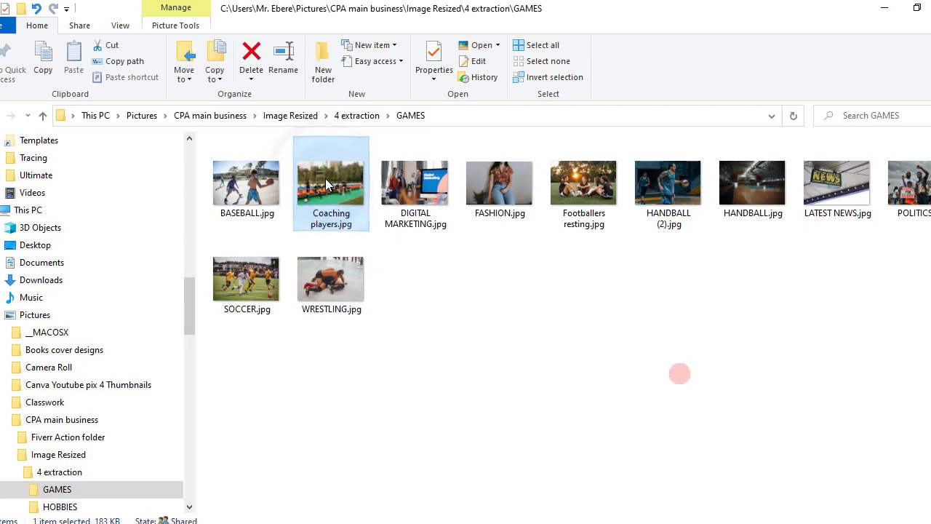
{"action": "left_click", "coordinate": [914, 10]}
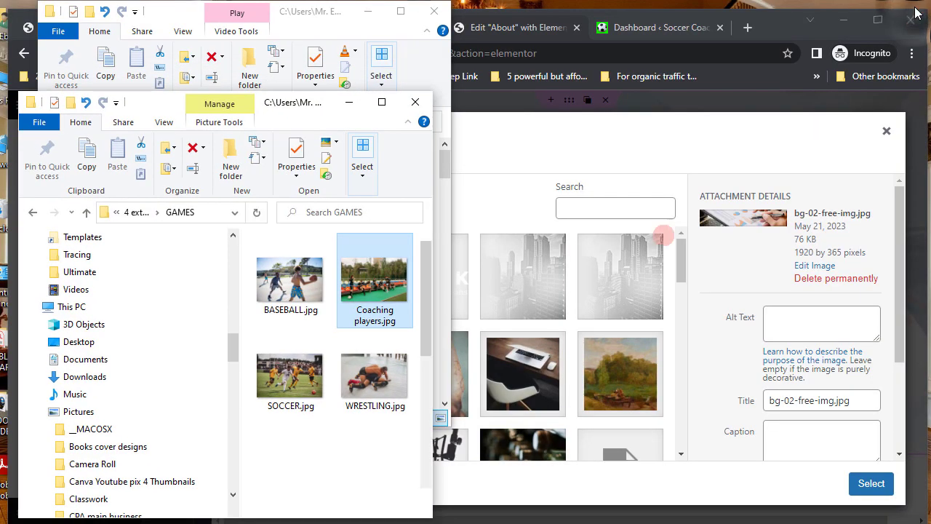
{"action": "left_click", "coordinate": [580, 144]}
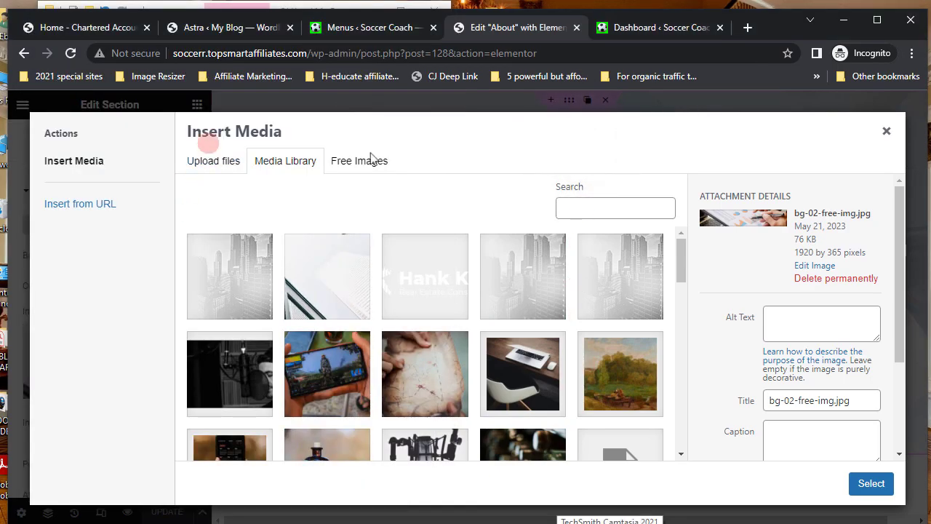
- Upload Coaching players.jpg into the media library and select it as the hero background
{"action": "left_click", "coordinate": [209, 164]}
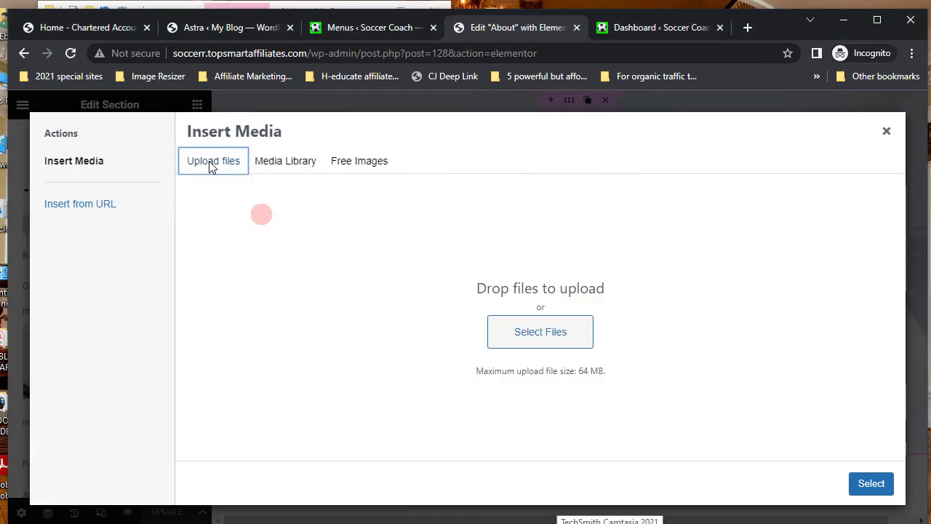
{"action": "left_click", "coordinate": [264, 519]}
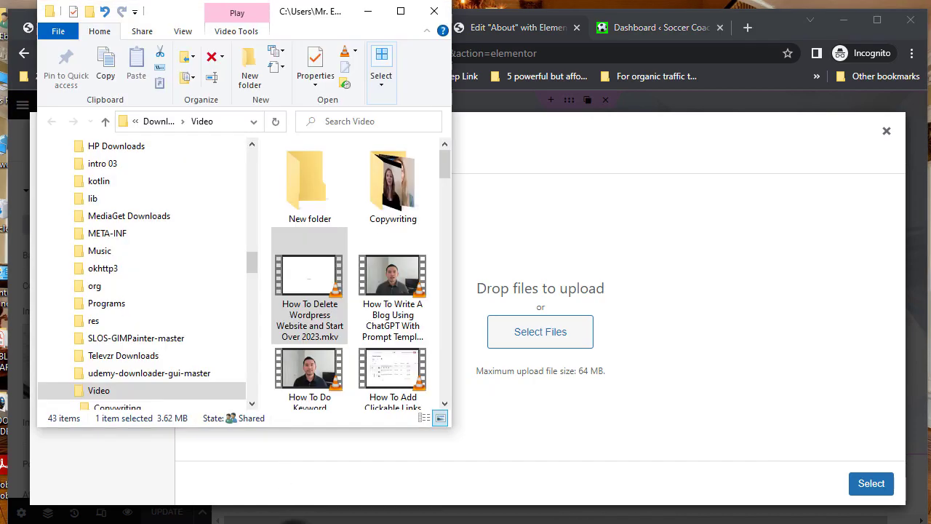
{"action": "left_click", "coordinate": [254, 519]}
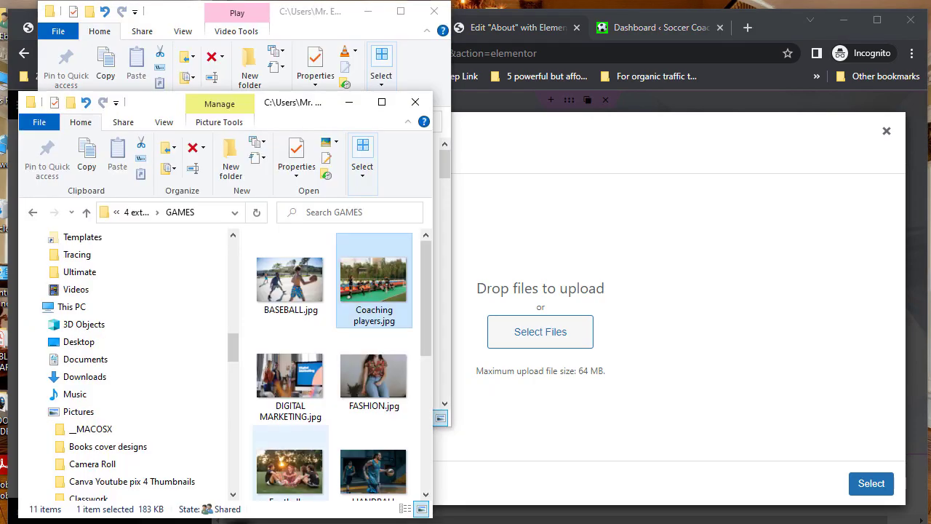
{"action": "left_click_drag", "start_coordinate": [374, 277], "coordinate": [516, 333]}
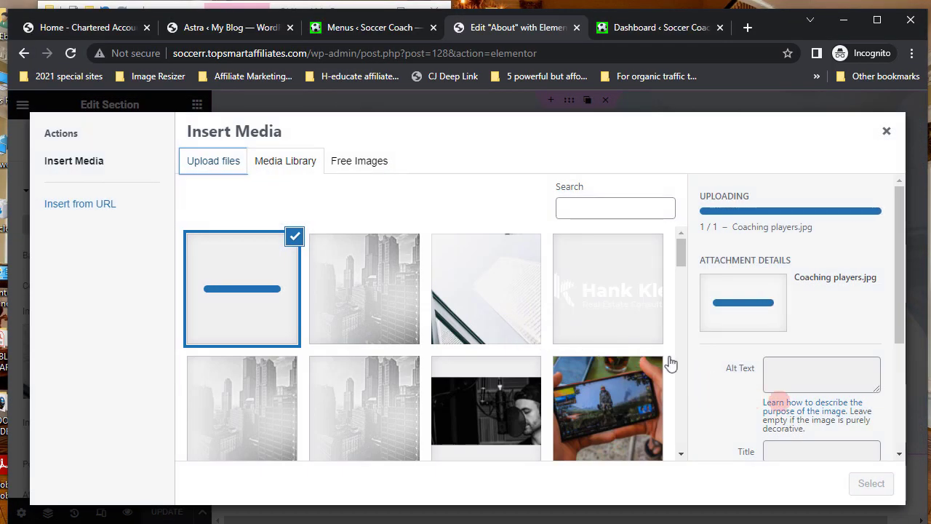
{"action": "left_click", "coordinate": [788, 376]}
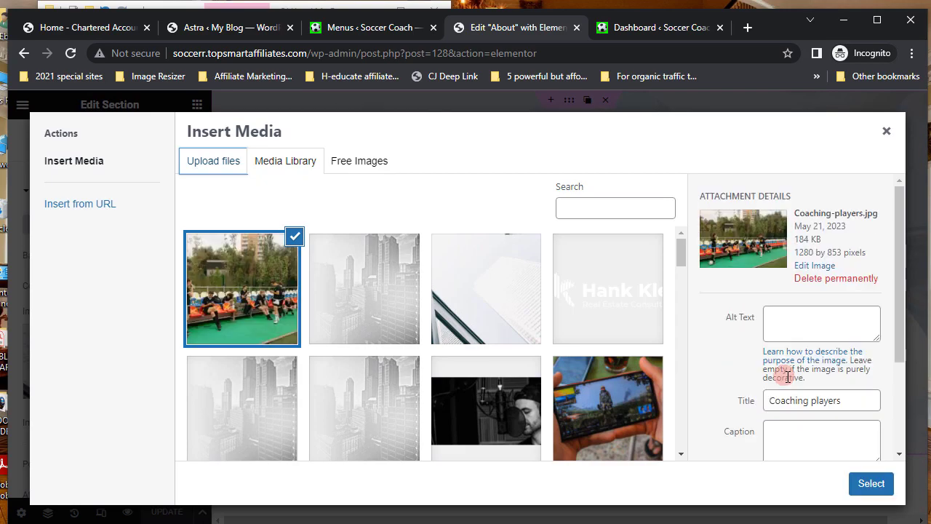
{"action": "left_click", "coordinate": [772, 403]}
{"action": "left_click_drag", "start_coordinate": [770, 400], "coordinate": [852, 401]}
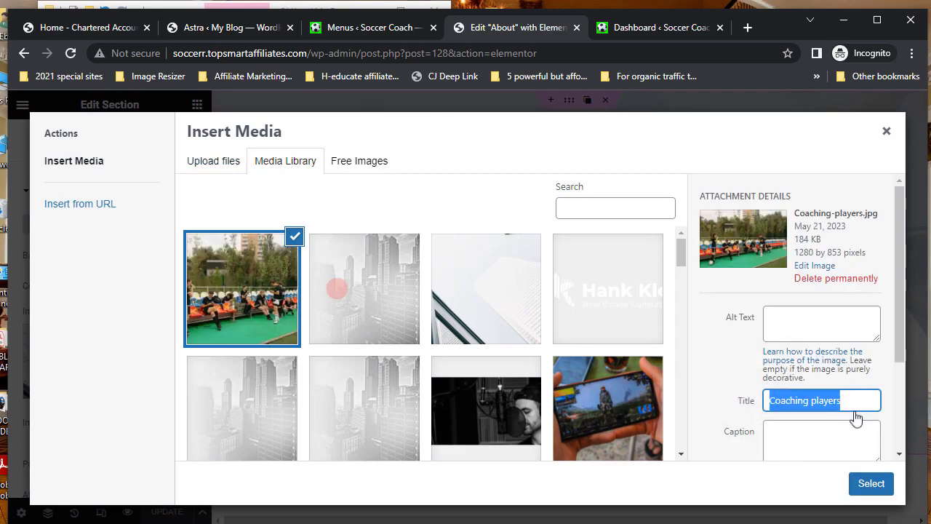
{"action": "left_click", "coordinate": [865, 492]}
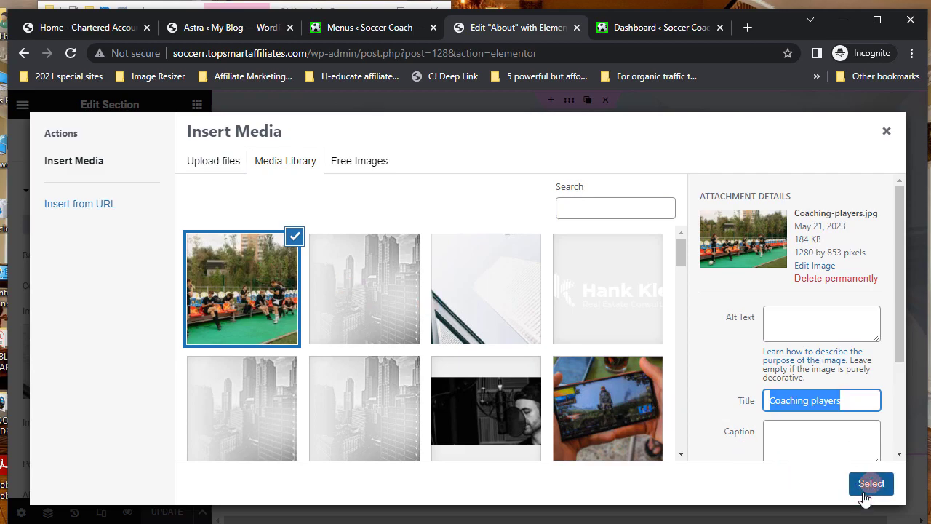
{"action": "left_click", "coordinate": [870, 491]}
{"action": "left_click", "coordinate": [869, 491]}
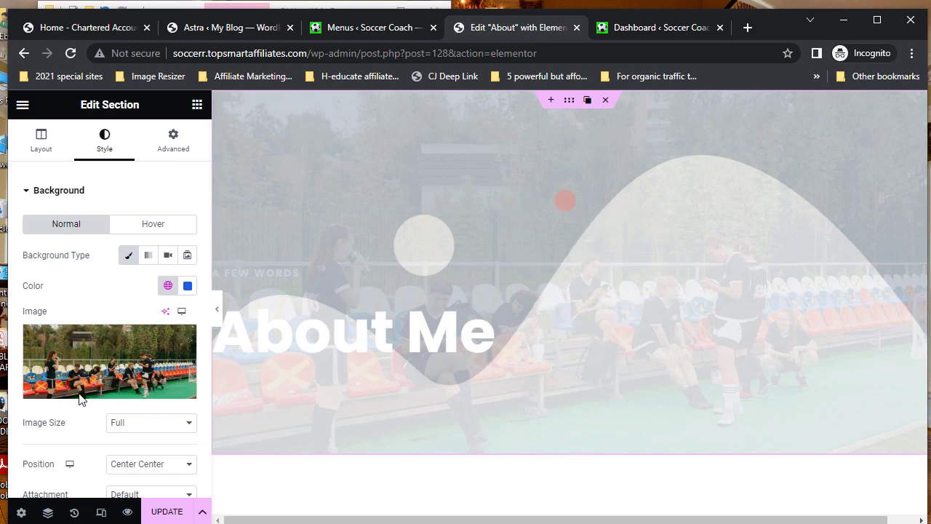
- Scroll the About Me section's Style settings and expand the Background Overlay panel
{"action": "scroll", "coordinate": [80, 399], "scroll_direction": "down", "scroll_amount": 2}
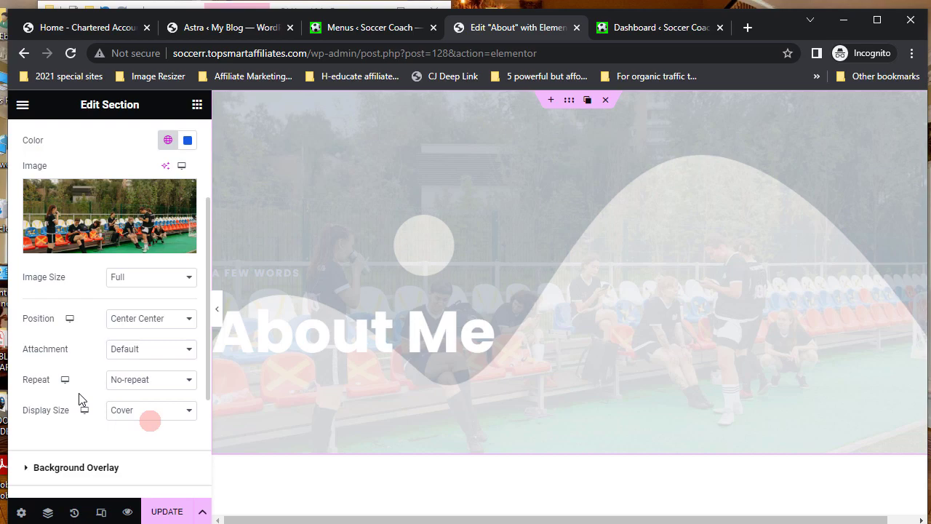
{"action": "scroll", "coordinate": [80, 399], "scroll_direction": "down", "scroll_amount": 2}
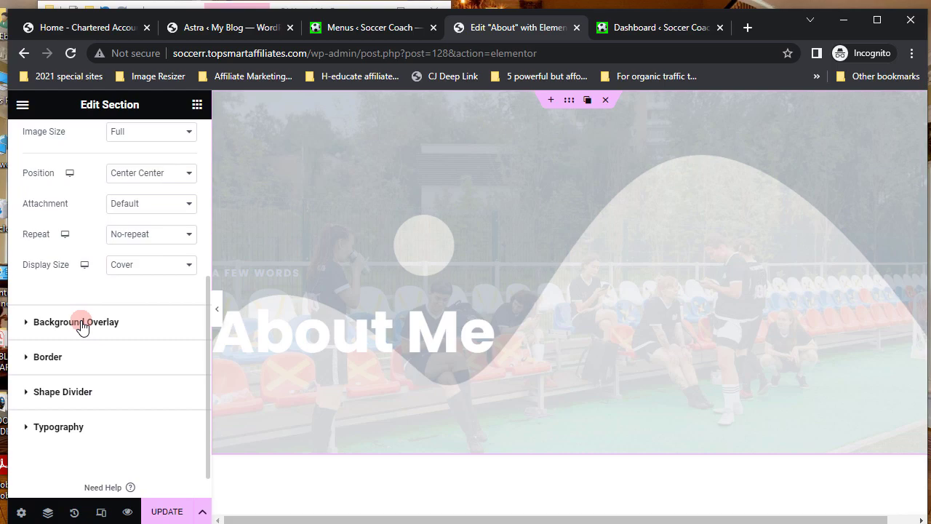
{"action": "left_click", "coordinate": [82, 323]}
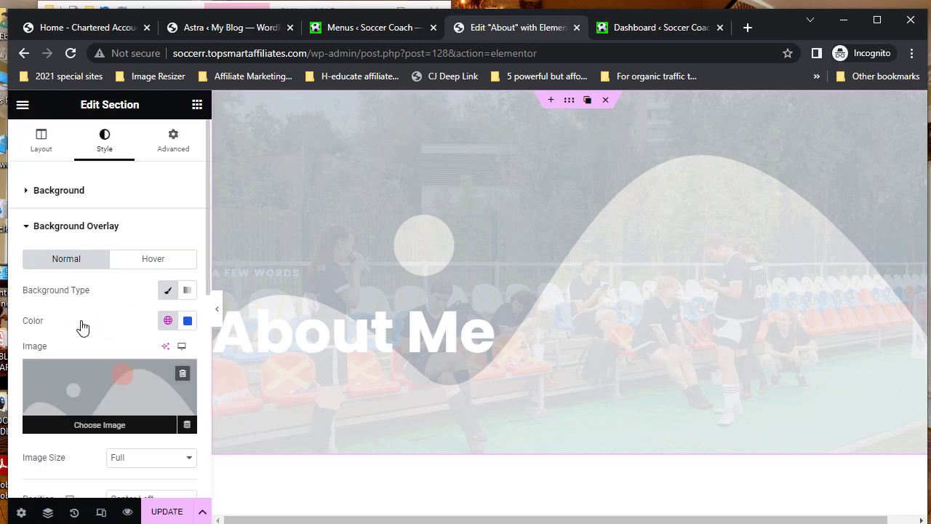
- Set the Background Overlay colour to blue #0849CA
{"action": "left_click", "coordinate": [189, 322]}
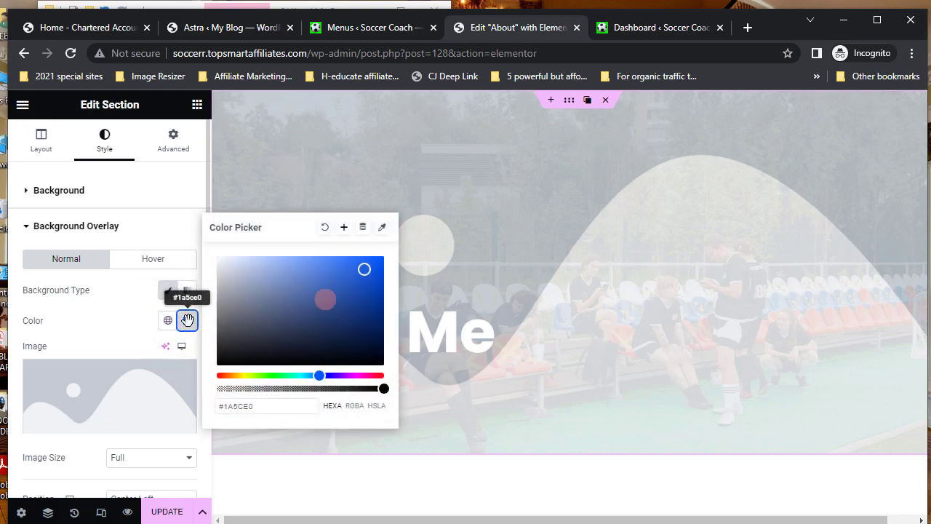
{"action": "left_click", "coordinate": [377, 279]}
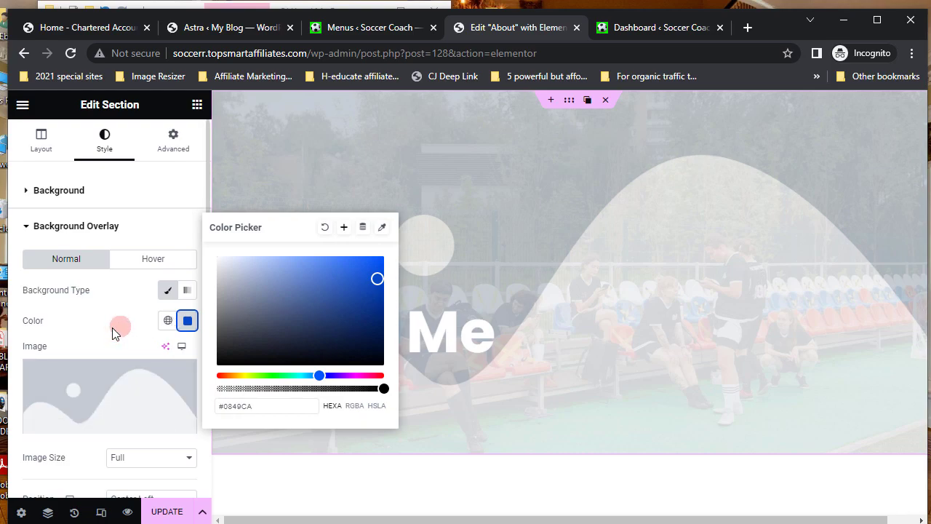
{"action": "scroll", "coordinate": [112, 327], "scroll_direction": "down", "scroll_amount": 1}
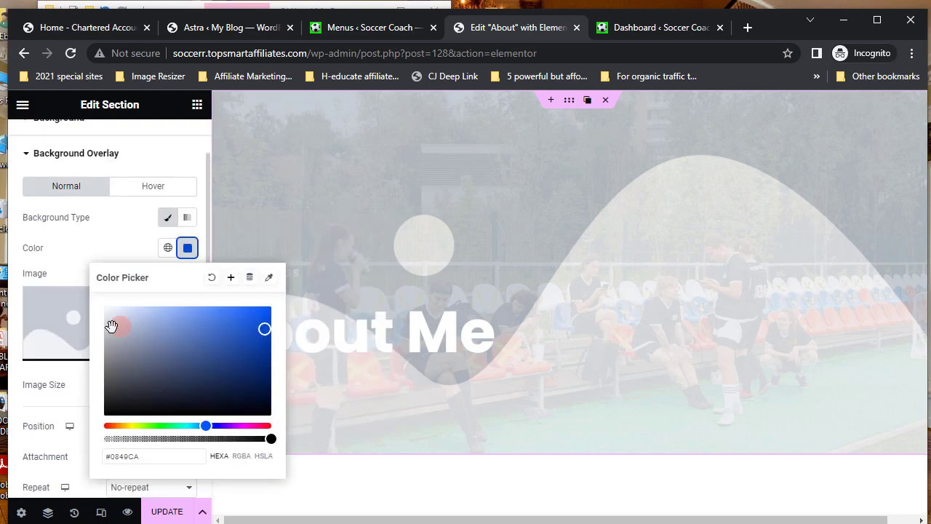
{"action": "left_click", "coordinate": [187, 248]}
{"action": "left_click", "coordinate": [91, 426]}
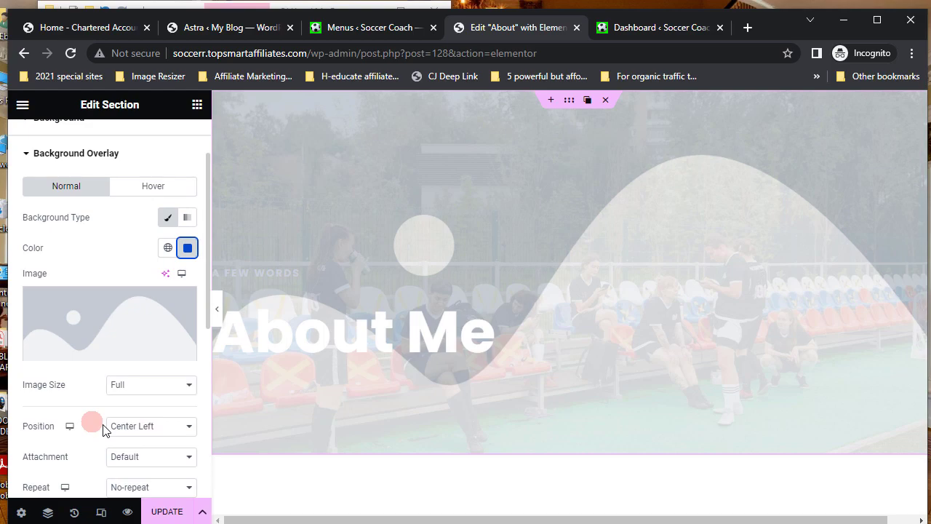
{"action": "scroll", "coordinate": [102, 430], "scroll_direction": "down", "scroll_amount": 2}
{"action": "scroll", "coordinate": [102, 431], "scroll_direction": "up", "scroll_amount": 2}
{"action": "scroll", "coordinate": [103, 430], "scroll_direction": "down", "scroll_amount": 1}
{"action": "scroll", "coordinate": [103, 430], "scroll_direction": "down", "scroll_amount": 1}
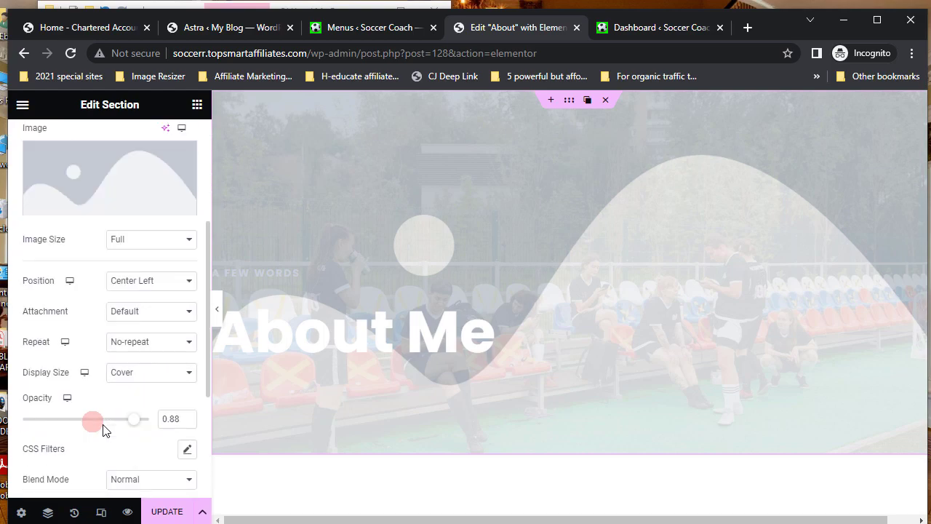
- Set the overlay opacity to 0.85 and change the Background Type to Gradient
{"action": "left_click_drag", "start_coordinate": [138, 424], "coordinate": [172, 419]}
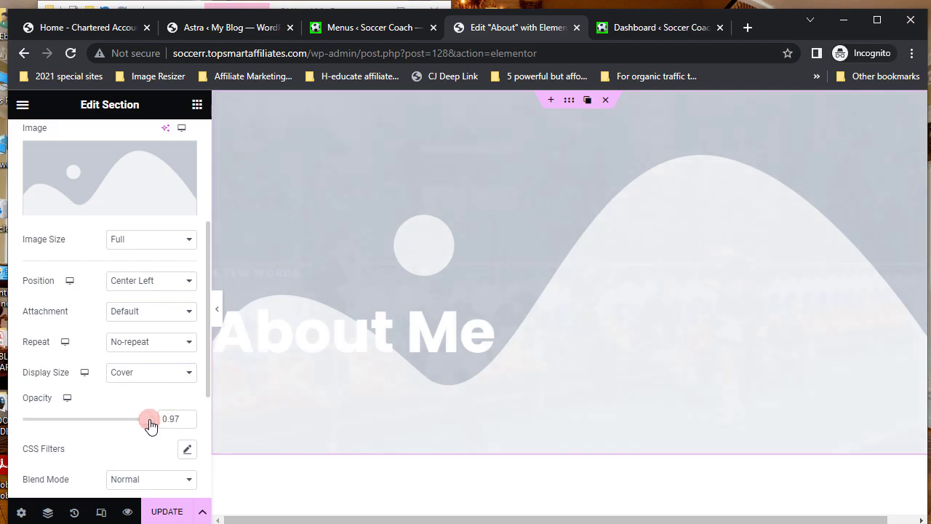
{"action": "left_click_drag", "start_coordinate": [141, 421], "coordinate": [140, 421]}
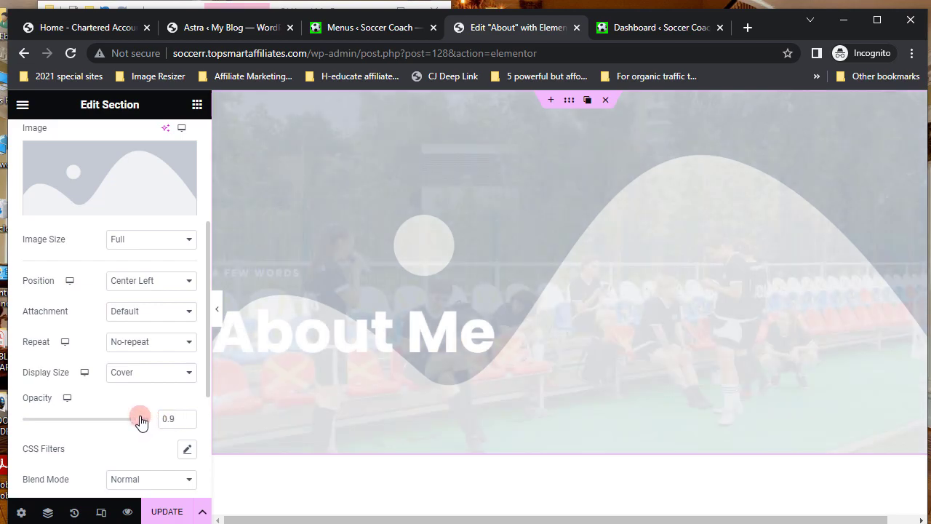
{"action": "left_click_drag", "start_coordinate": [136, 422], "coordinate": [136, 422]}
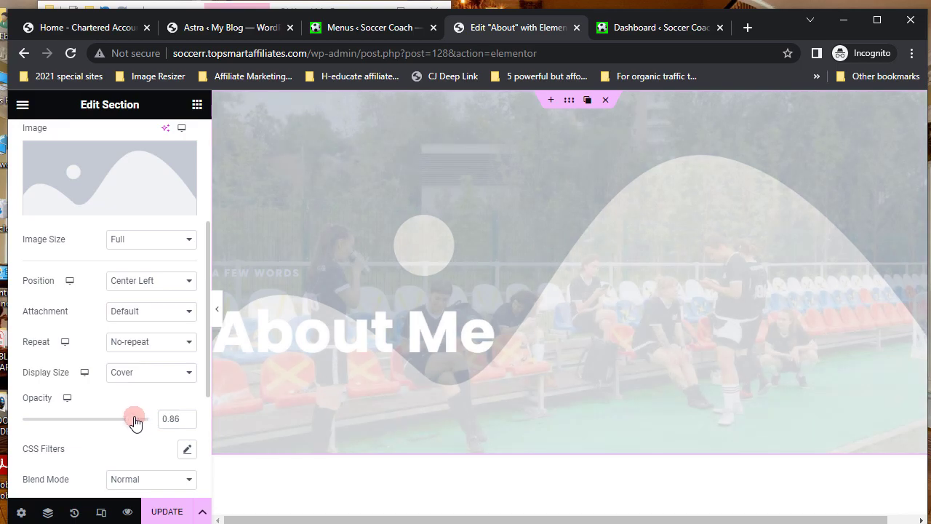
{"action": "left_click_drag", "start_coordinate": [135, 422], "coordinate": [130, 419]}
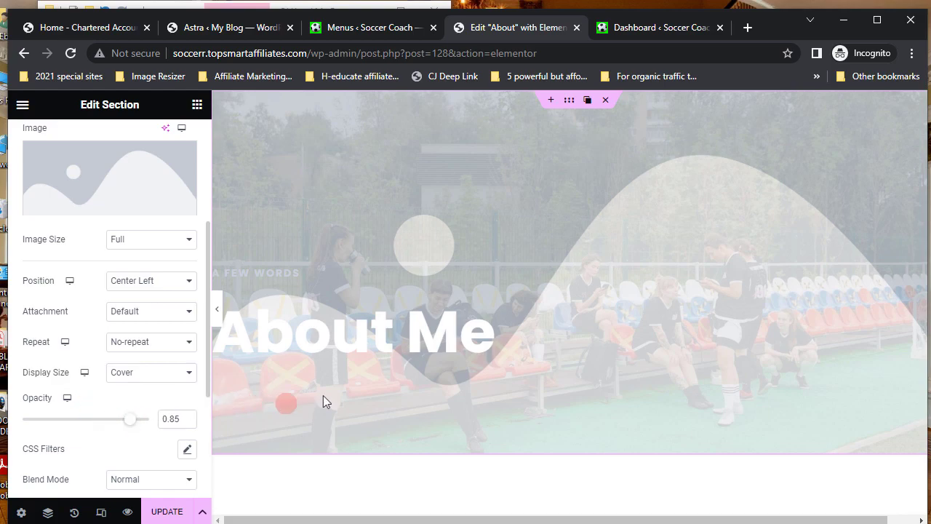
{"action": "scroll", "coordinate": [187, 296], "scroll_direction": "up", "scroll_amount": 3}
{"action": "left_click", "coordinate": [187, 291]}
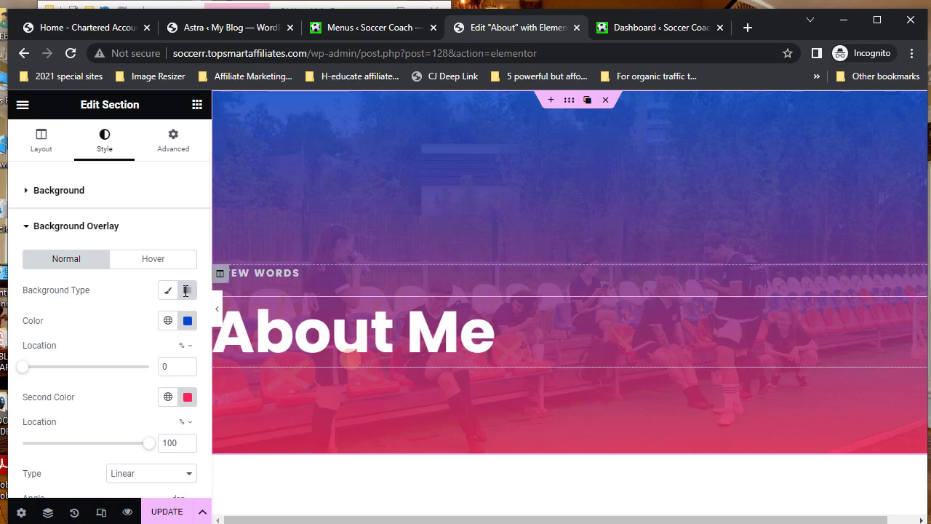
- Save the page with UPDATE and scroll down to the Practical Financial Advice section
{"action": "left_click", "coordinate": [166, 512]}
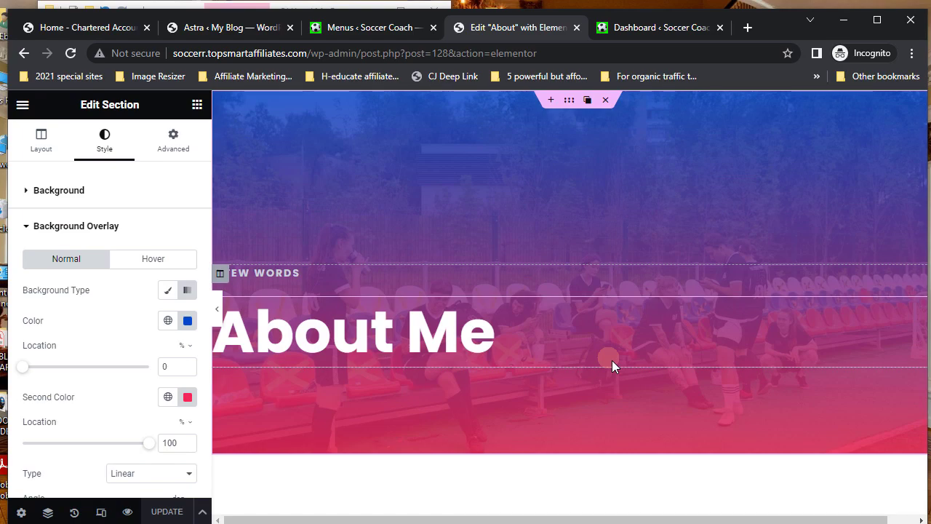
{"action": "scroll", "coordinate": [612, 361], "scroll_direction": "down", "scroll_amount": 4}
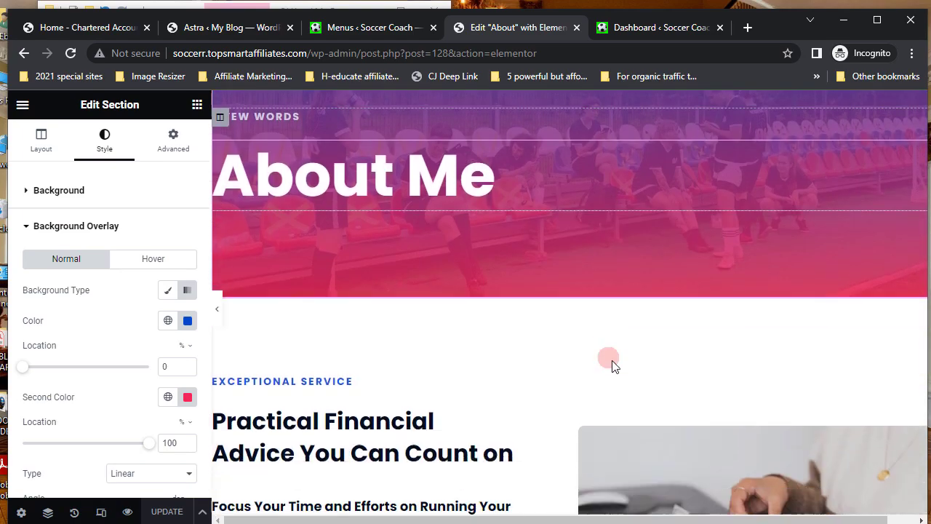
{"action": "scroll", "coordinate": [612, 360], "scroll_direction": "down", "scroll_amount": 1}
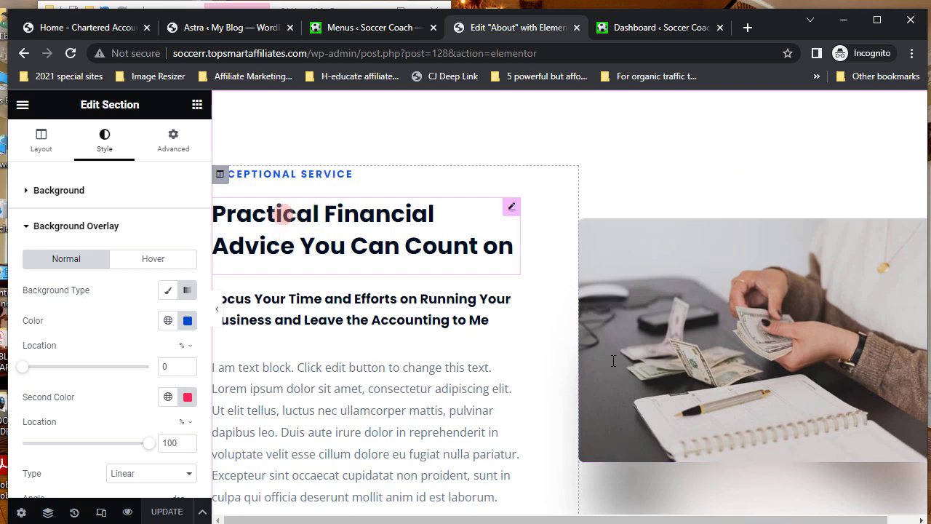
{"action": "mouse_move", "coordinate": [516, 185]}
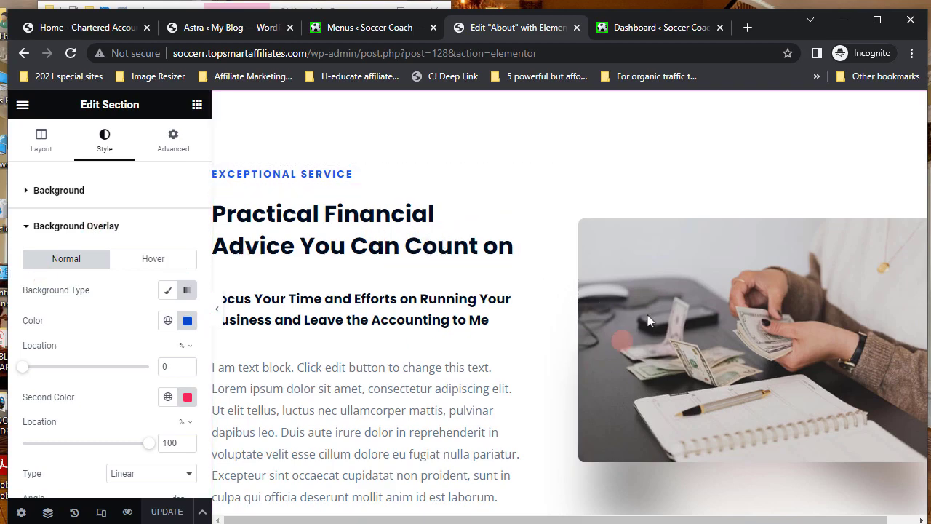
- Replace the money-counting image with SOCCER.jpg from the Media Library
{"action": "left_click", "coordinate": [716, 337]}
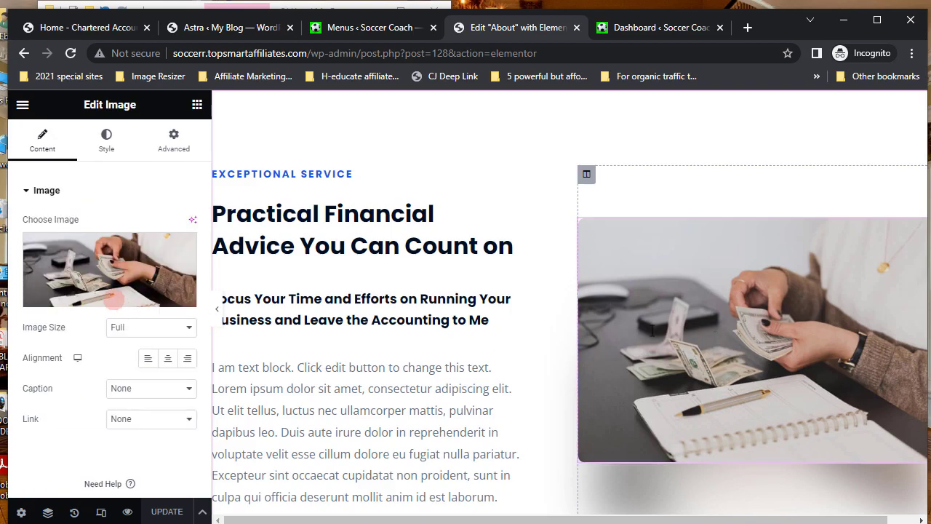
{"action": "mouse_move", "coordinate": [113, 281]}
{"action": "left_click", "coordinate": [113, 280]}
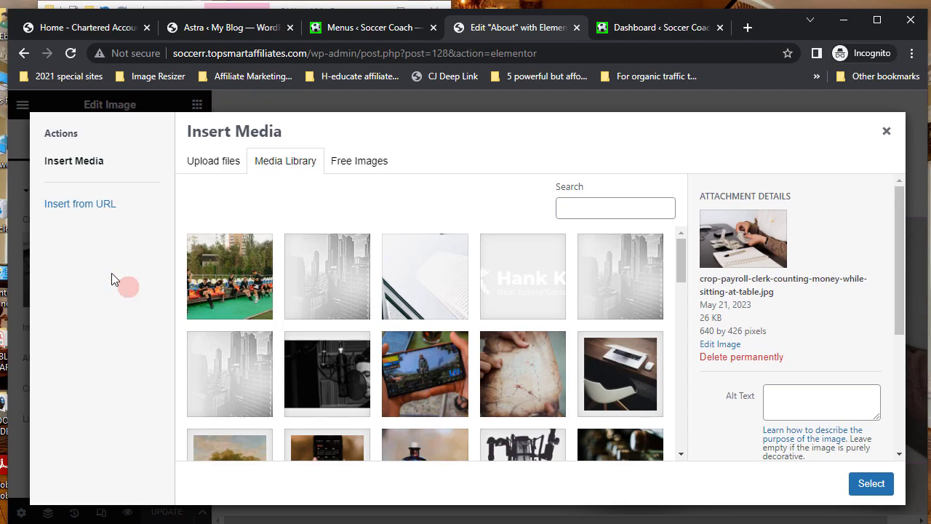
{"action": "scroll", "coordinate": [520, 388], "scroll_direction": "down", "scroll_amount": 3}
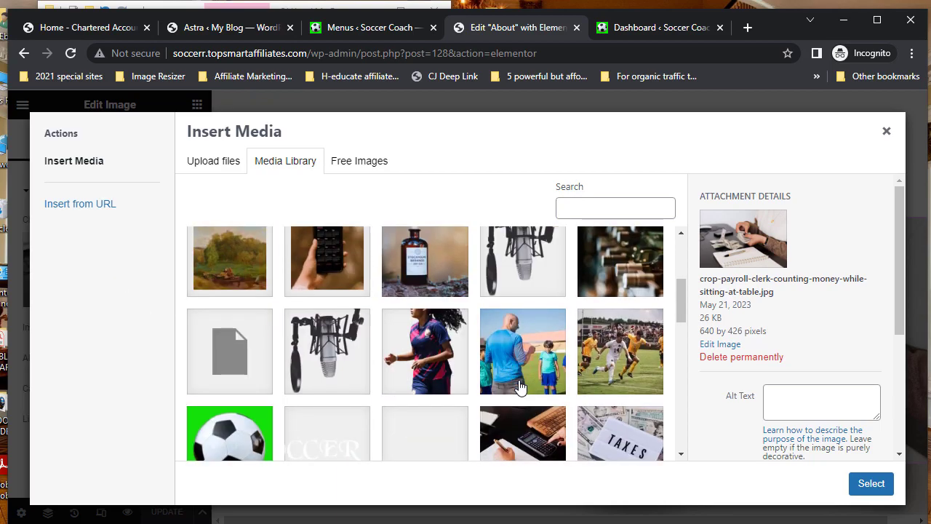
{"action": "left_click", "coordinate": [612, 353]}
{"action": "left_click", "coordinate": [872, 484]}
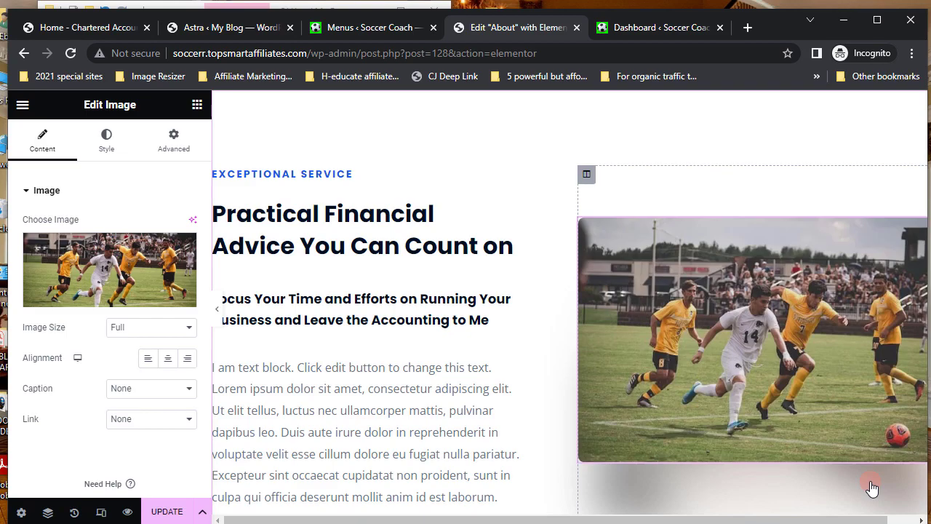
{"action": "scroll", "coordinate": [386, 397], "scroll_direction": "down", "scroll_amount": 6}
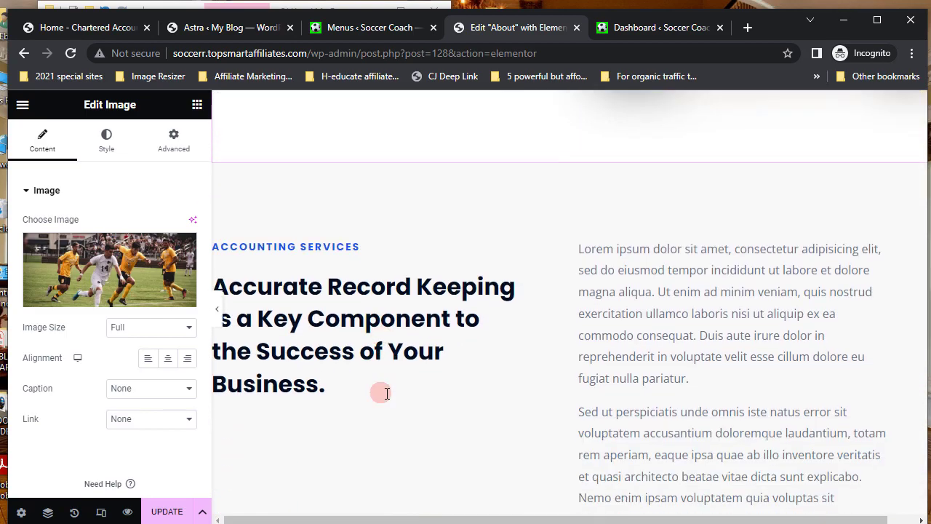
{"action": "scroll", "coordinate": [385, 393], "scroll_direction": "down", "scroll_amount": 8}
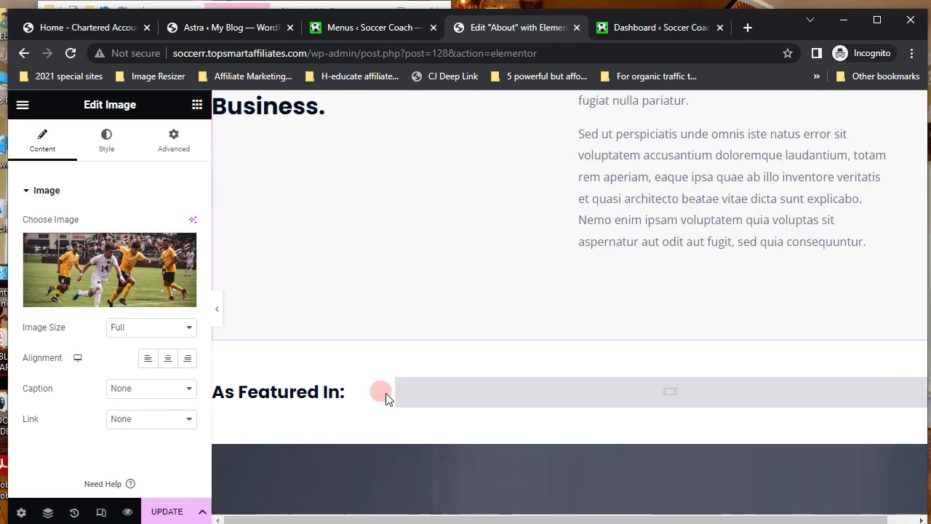
{"action": "scroll", "coordinate": [386, 393], "scroll_direction": "down", "scroll_amount": 1}
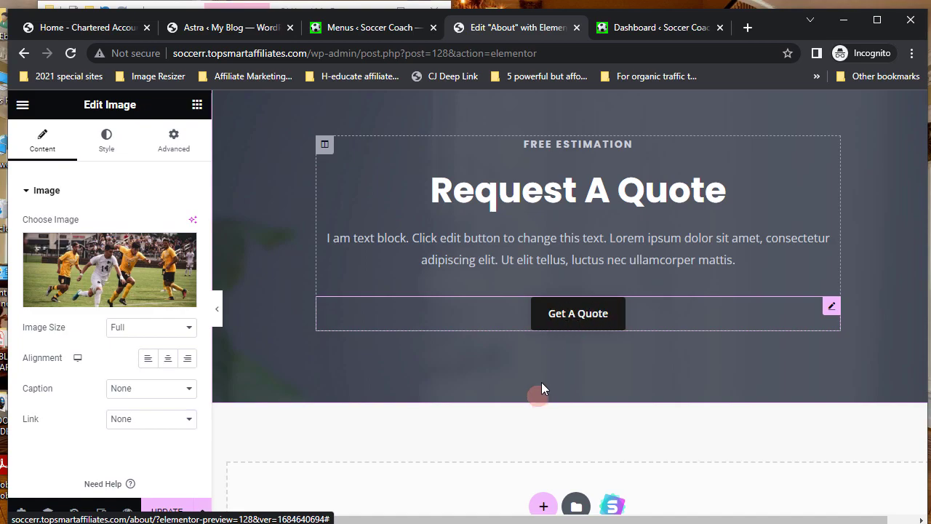
{"action": "scroll", "coordinate": [541, 382], "scroll_direction": "down", "scroll_amount": 3}
{"action": "scroll", "coordinate": [541, 391], "scroll_direction": "down", "scroll_amount": 4}
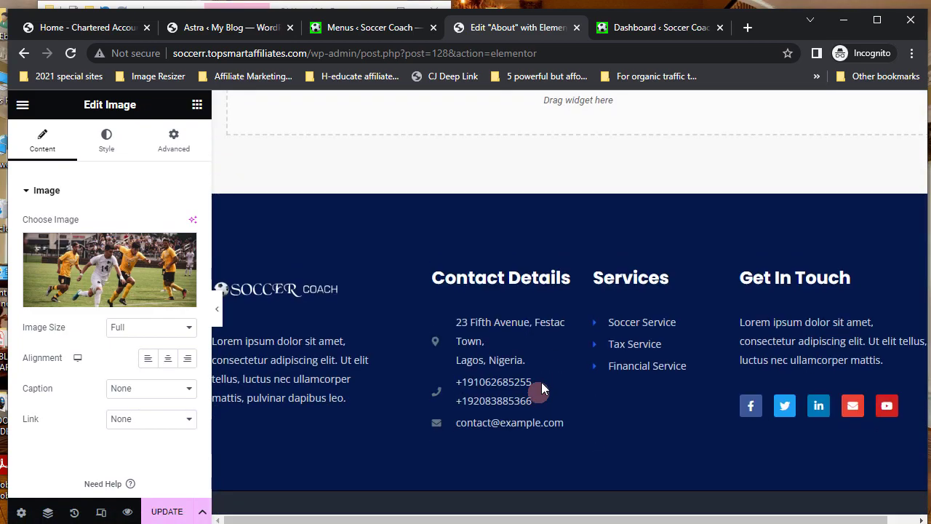
- Save the About page with UPDATE and exit Elementor to the dashboard
{"action": "scroll", "coordinate": [565, 353], "scroll_direction": "up", "scroll_amount": 4}
{"action": "scroll", "coordinate": [565, 353], "scroll_direction": "up", "scroll_amount": 9}
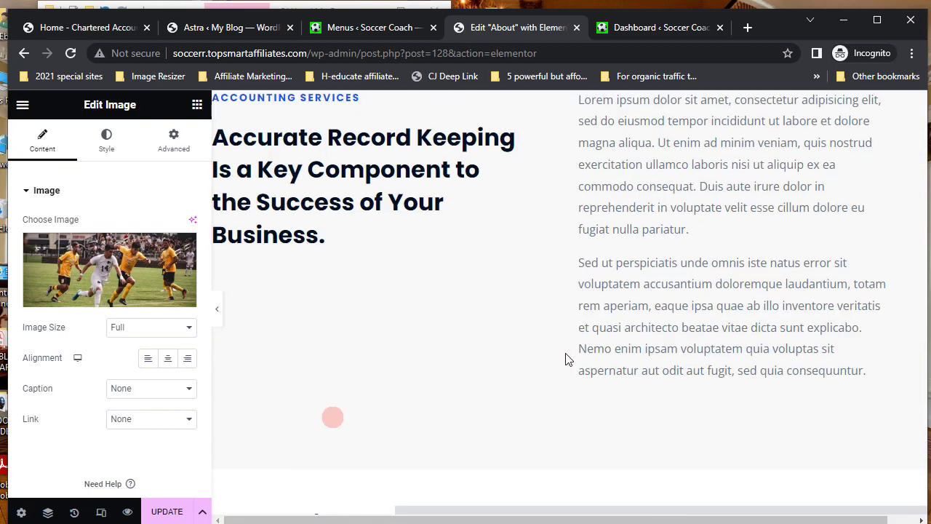
{"action": "left_click", "coordinate": [167, 513]}
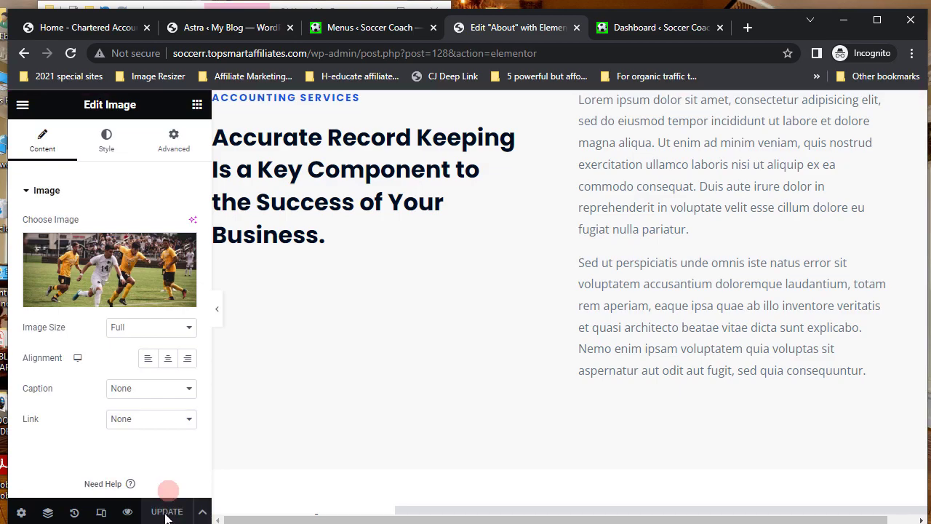
{"action": "left_click", "coordinate": [22, 105]}
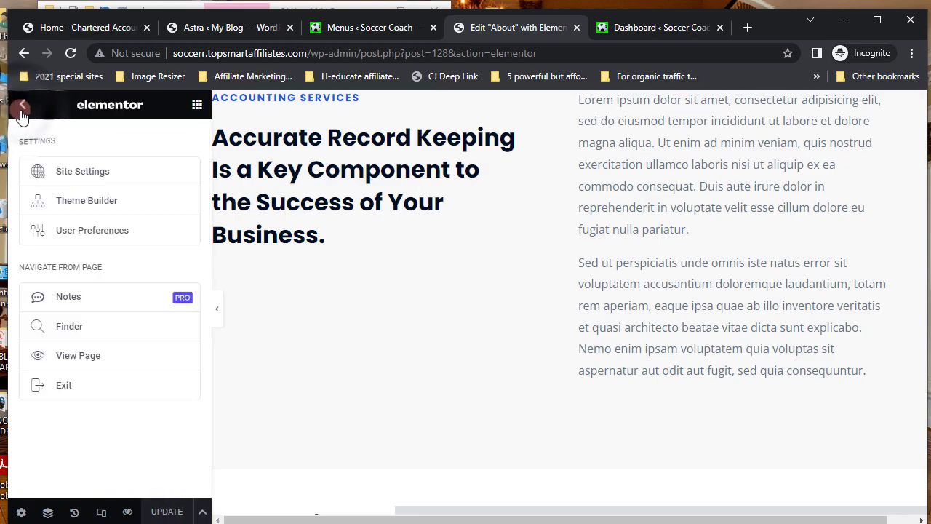
{"action": "left_click", "coordinate": [64, 387]}
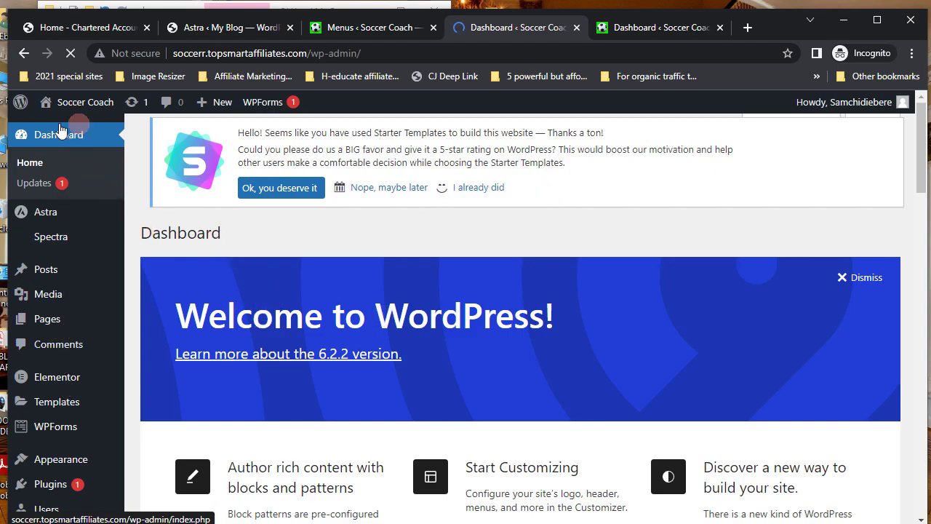
- Visit the live Soccer Coach site from the admin bar and follow a navigation link
{"action": "mouse_move", "coordinate": [60, 130]}
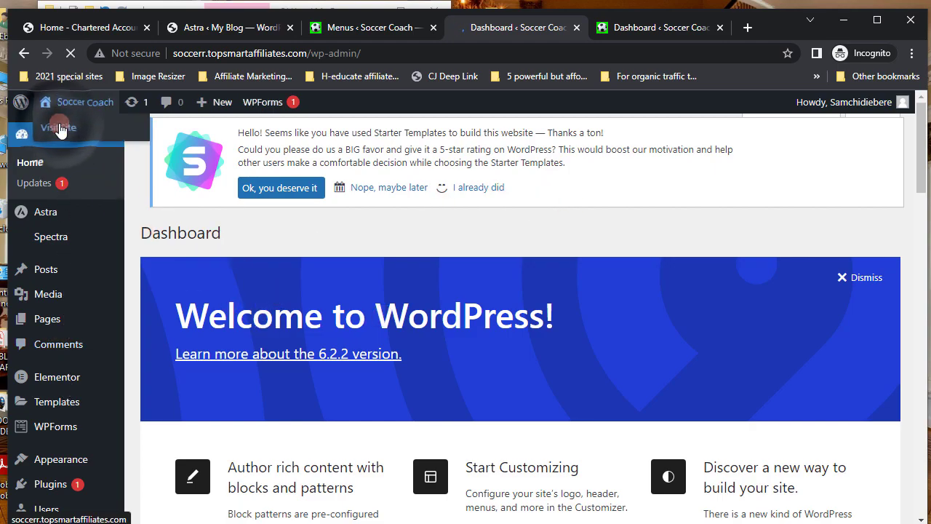
{"action": "left_click", "coordinate": [60, 129]}
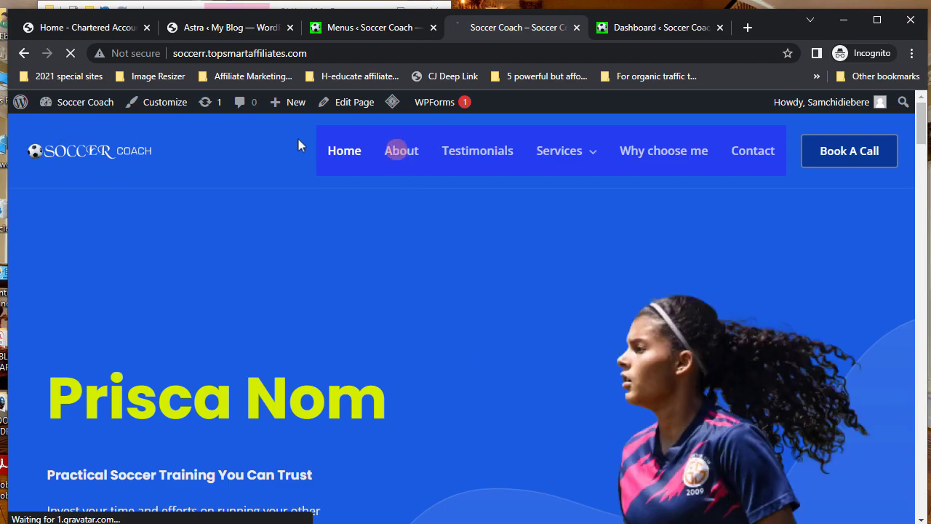
{"action": "left_click", "coordinate": [484, 156]}
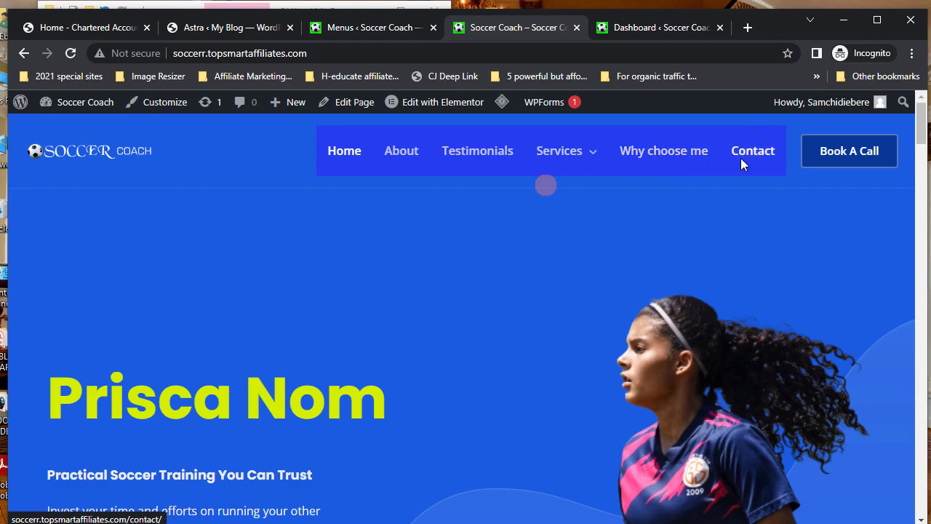
{"action": "mouse_move", "coordinate": [615, 156]}
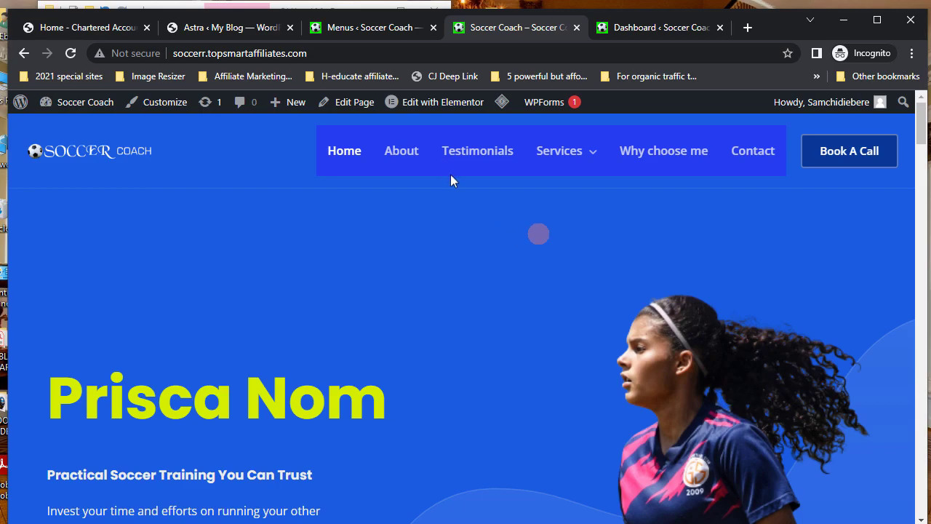
{"action": "scroll", "coordinate": [520, 286], "scroll_direction": "down", "scroll_amount": 3}
{"action": "scroll", "coordinate": [519, 286], "scroll_direction": "down", "scroll_amount": 10}
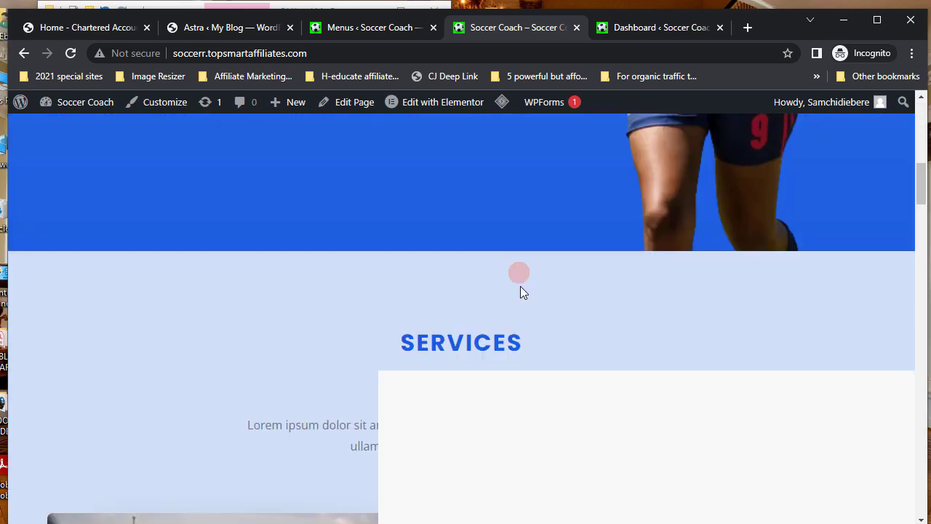
{"action": "scroll", "coordinate": [520, 291], "scroll_direction": "down", "scroll_amount": 15}
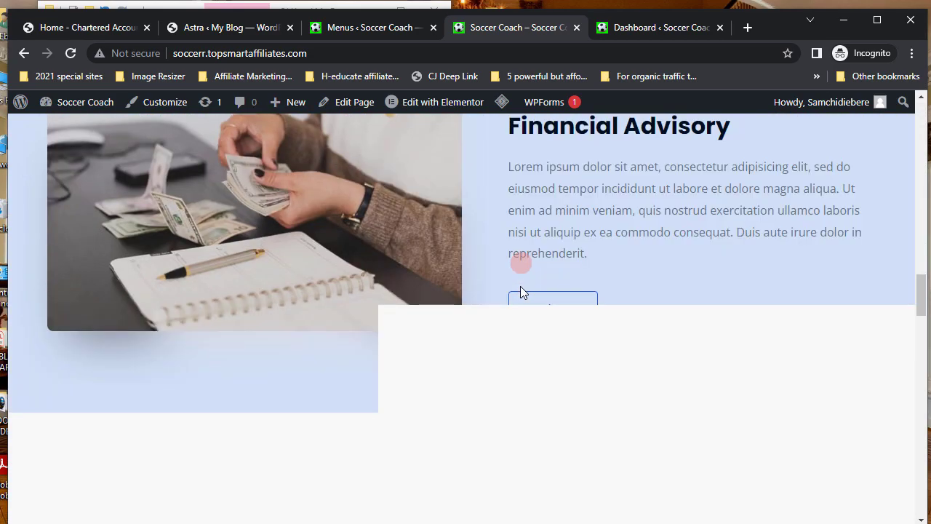
{"action": "scroll", "coordinate": [519, 291], "scroll_direction": "down", "scroll_amount": 15}
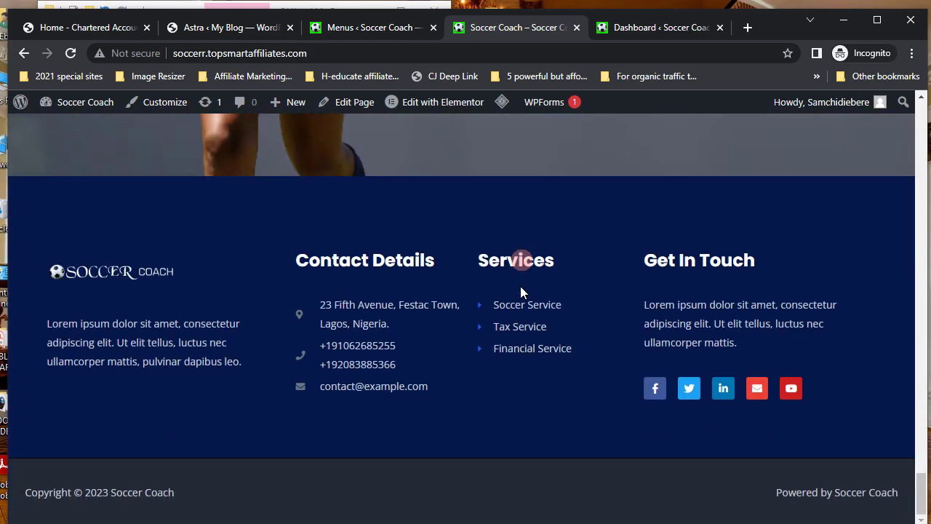
{"action": "scroll", "coordinate": [520, 286], "scroll_direction": "up", "scroll_amount": 15}
{"action": "scroll", "coordinate": [522, 286], "scroll_direction": "up", "scroll_amount": 15}
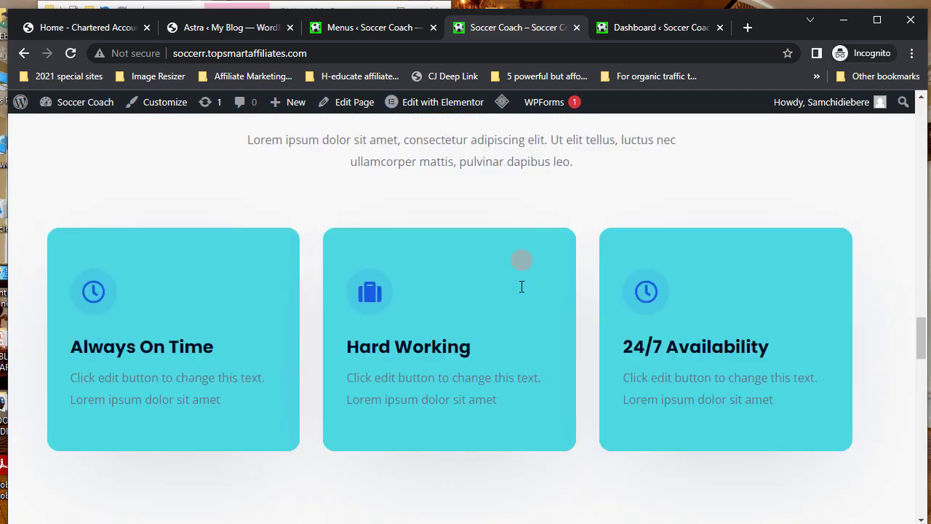
{"action": "scroll", "coordinate": [521, 286], "scroll_direction": "up", "scroll_amount": 10}
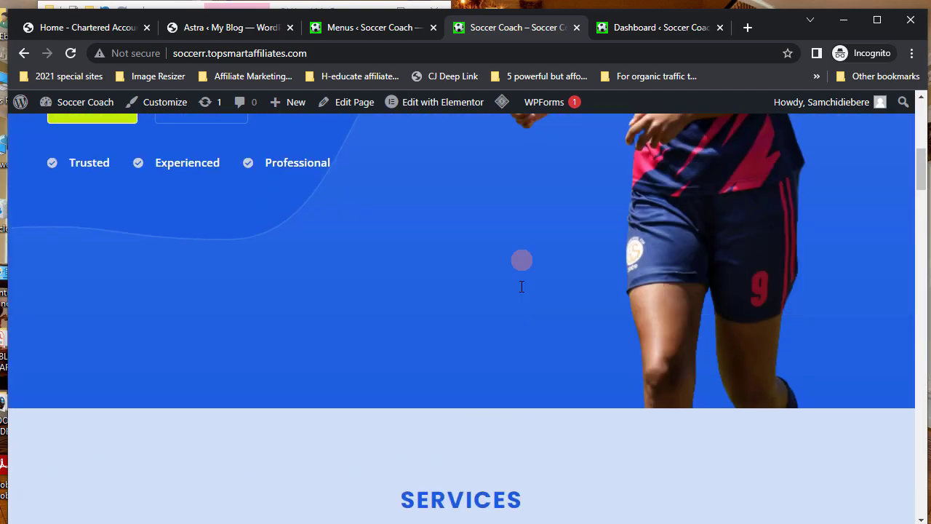
{"action": "scroll", "coordinate": [489, 318], "scroll_direction": "down", "scroll_amount": 2}
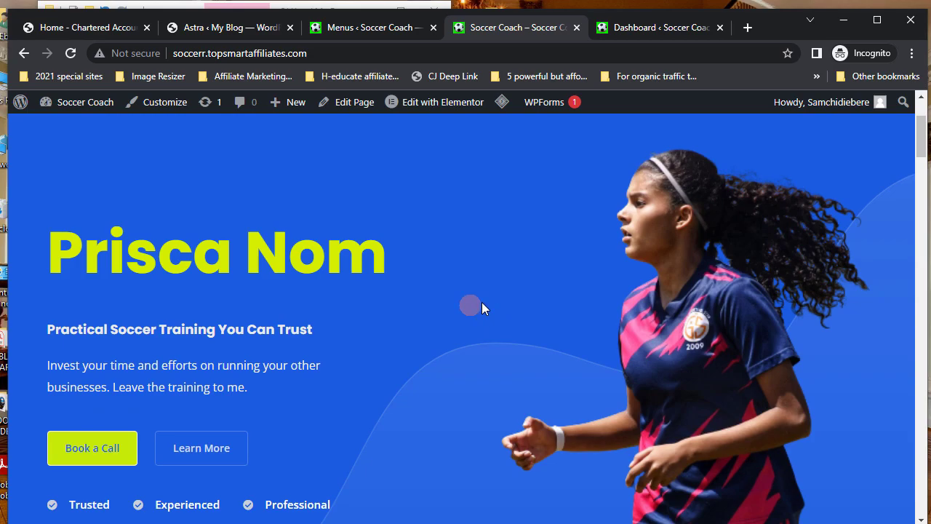
{"action": "scroll", "coordinate": [481, 302], "scroll_direction": "down", "scroll_amount": 1}
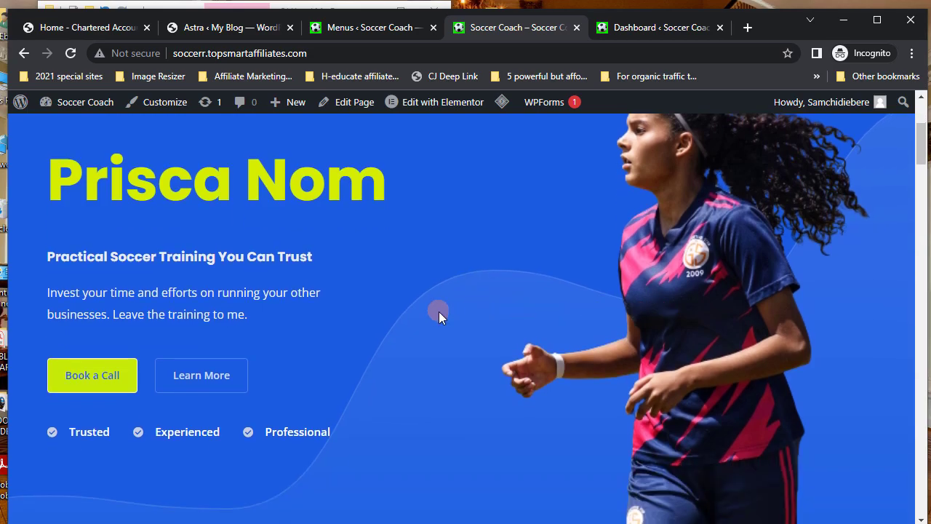
{"action": "scroll", "coordinate": [438, 312], "scroll_direction": "down", "scroll_amount": 9}
{"action": "scroll", "coordinate": [438, 318], "scroll_direction": "down", "scroll_amount": 15}
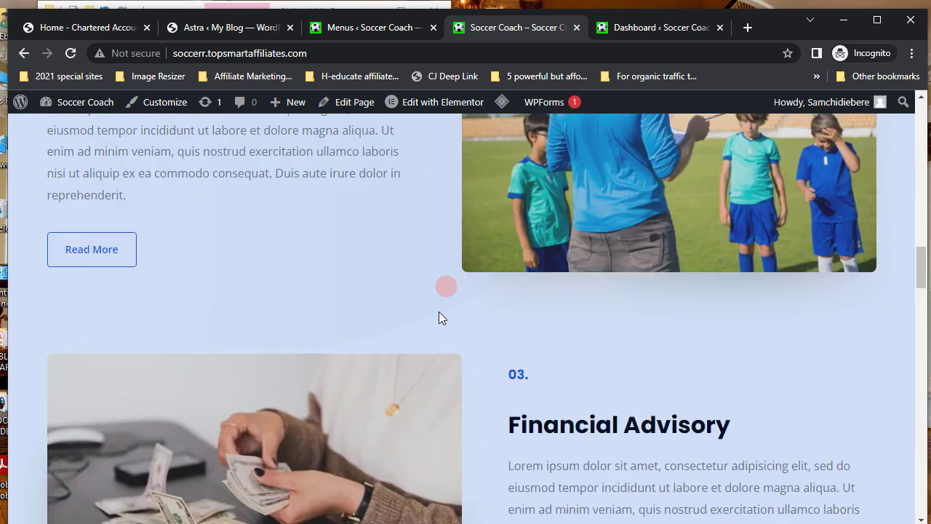
{"action": "scroll", "coordinate": [439, 313], "scroll_direction": "up", "scroll_amount": 15}
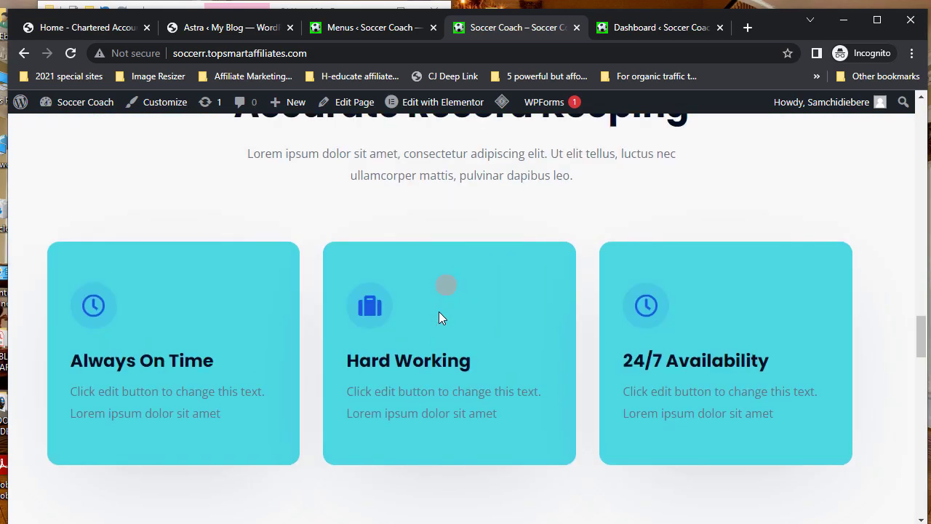
{"action": "scroll", "coordinate": [438, 318], "scroll_direction": "up", "scroll_amount": 10}
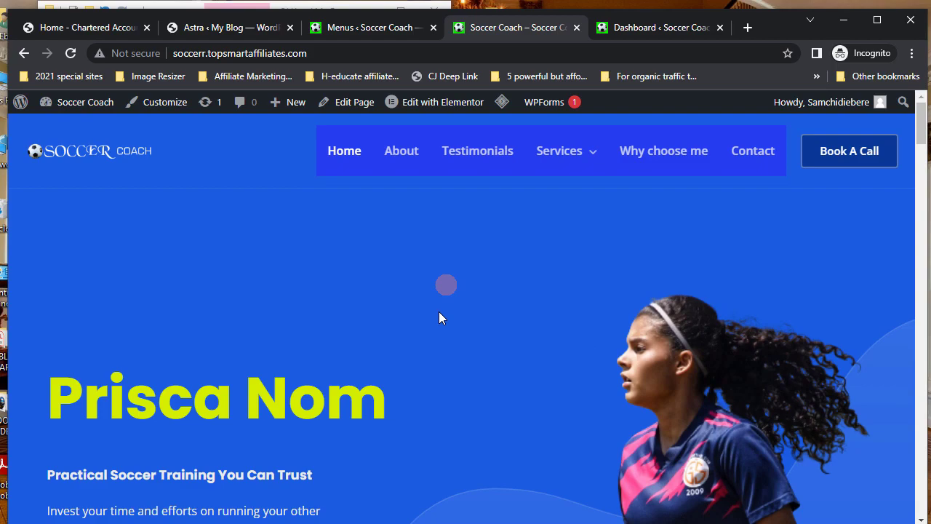
{"action": "scroll", "coordinate": [439, 318], "scroll_direction": "down", "scroll_amount": 2}
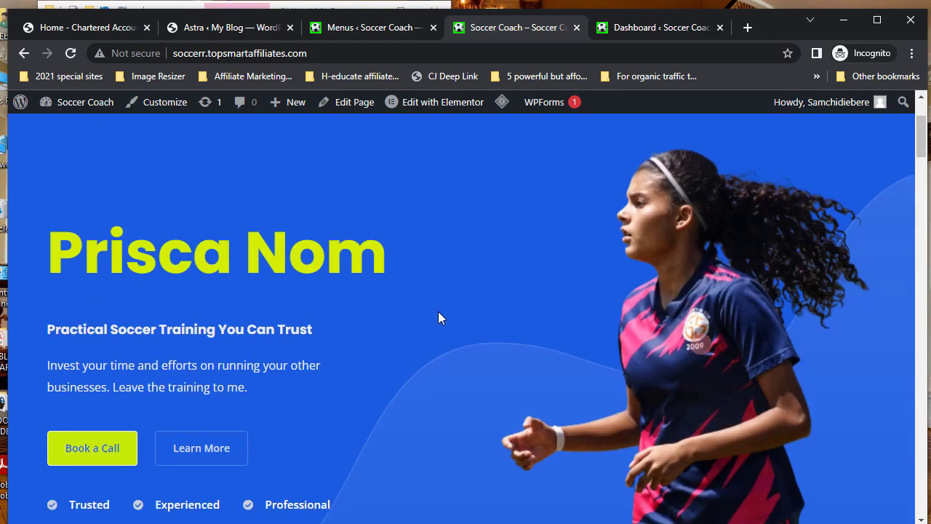
{"action": "left_click", "coordinate": [376, 304]}
{"action": "scroll", "coordinate": [374, 303], "scroll_direction": "down", "scroll_amount": 12}
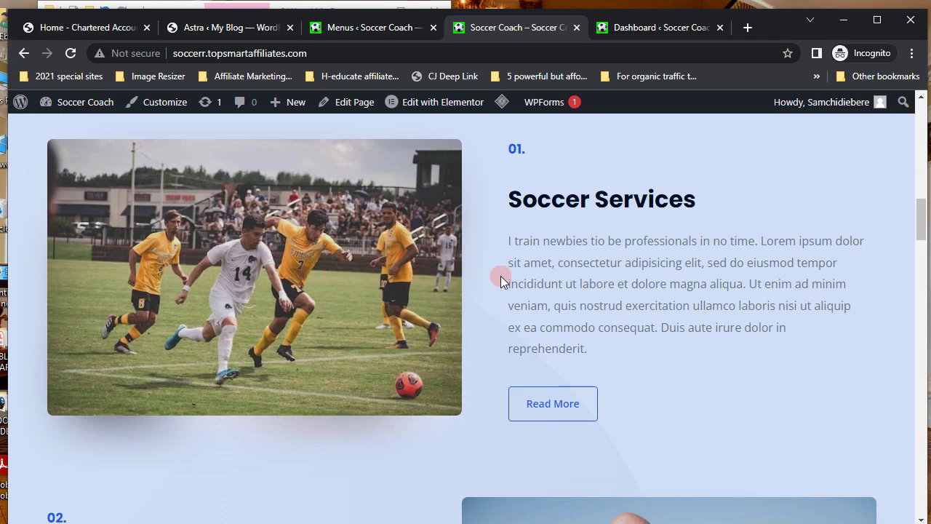
{"action": "scroll", "coordinate": [500, 276], "scroll_direction": "down", "scroll_amount": 9}
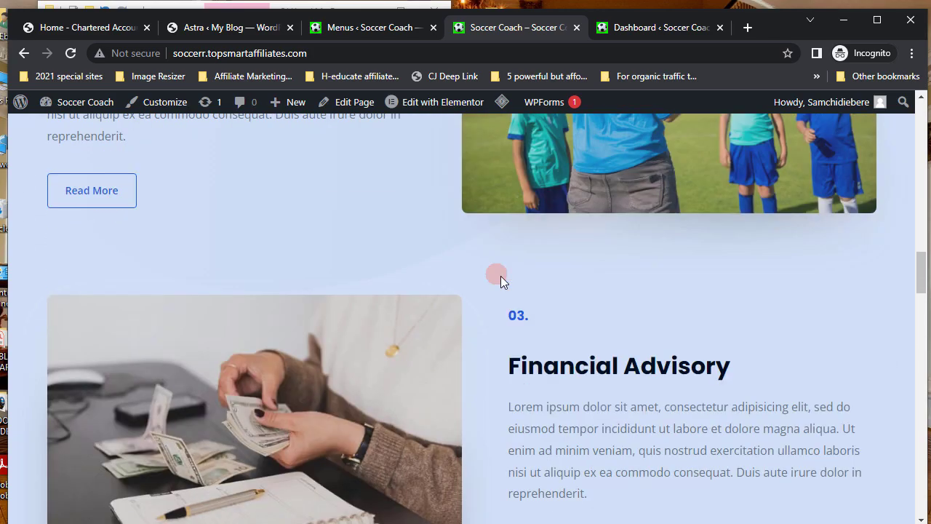
{"action": "scroll", "coordinate": [500, 276], "scroll_direction": "down", "scroll_amount": 3}
{"action": "scroll", "coordinate": [500, 276], "scroll_direction": "down", "scroll_amount": 6}
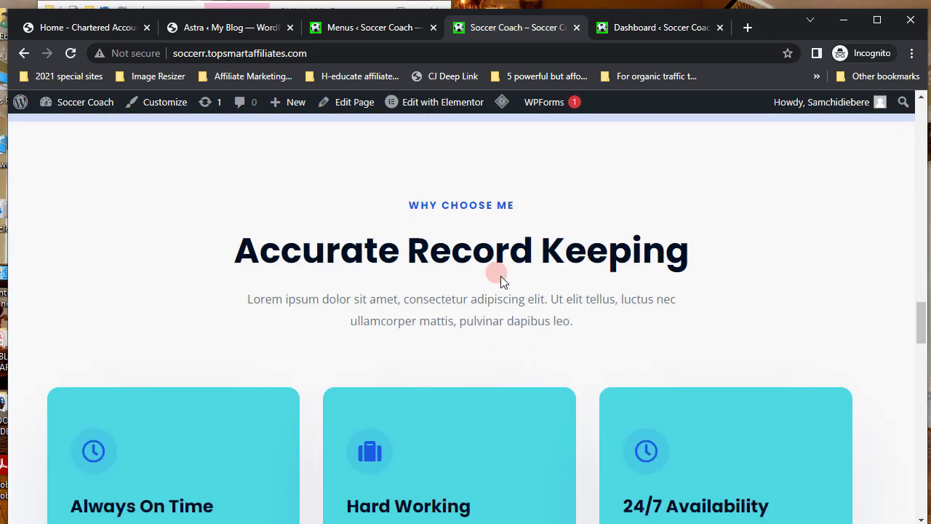
{"action": "scroll", "coordinate": [500, 275], "scroll_direction": "down", "scroll_amount": 10}
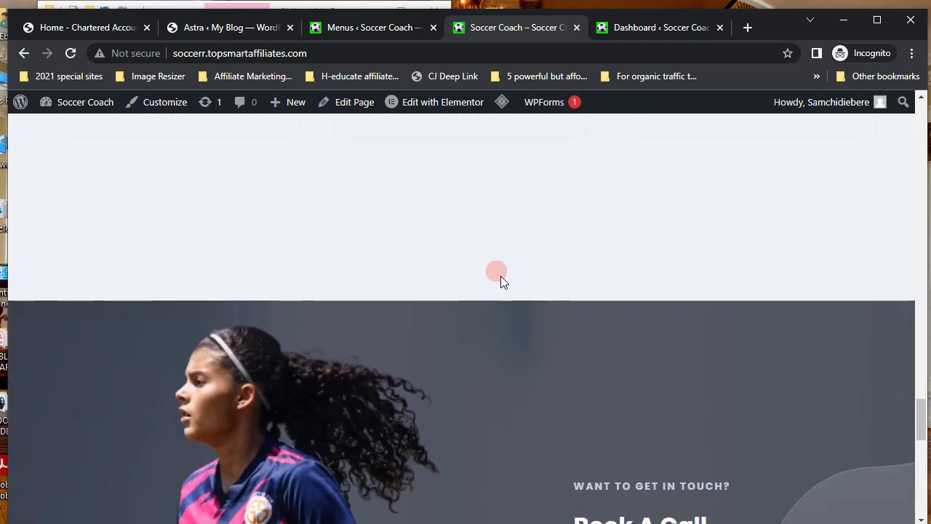
{"action": "scroll", "coordinate": [501, 275], "scroll_direction": "down", "scroll_amount": 8}
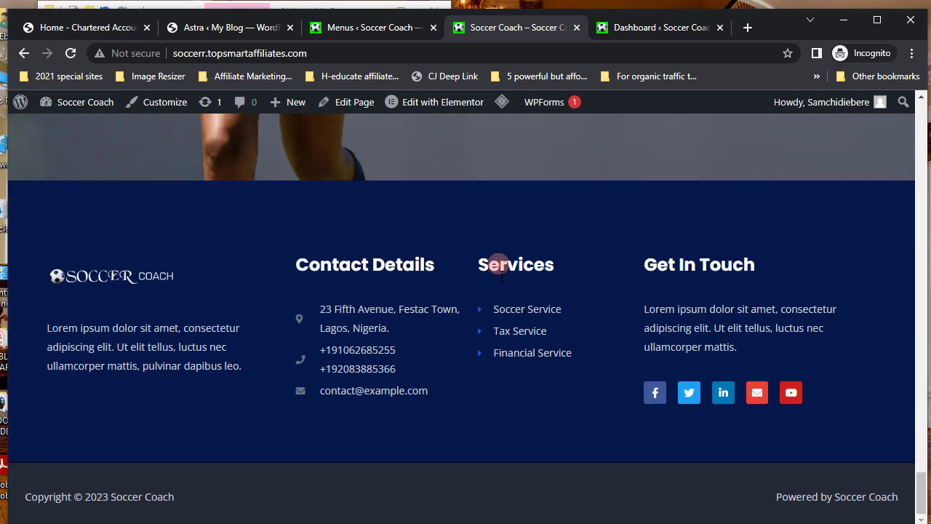
{"action": "scroll", "coordinate": [500, 276], "scroll_direction": "up", "scroll_amount": 6}
{"action": "scroll", "coordinate": [502, 276], "scroll_direction": "up", "scroll_amount": 5}
{"action": "scroll", "coordinate": [501, 276], "scroll_direction": "up", "scroll_amount": 15}
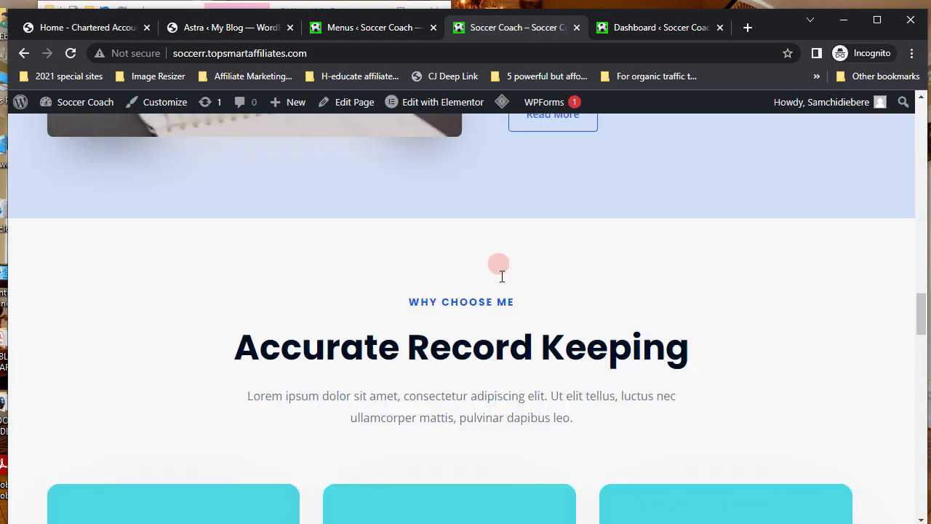
{"action": "scroll", "coordinate": [502, 276], "scroll_direction": "up", "scroll_amount": 10}
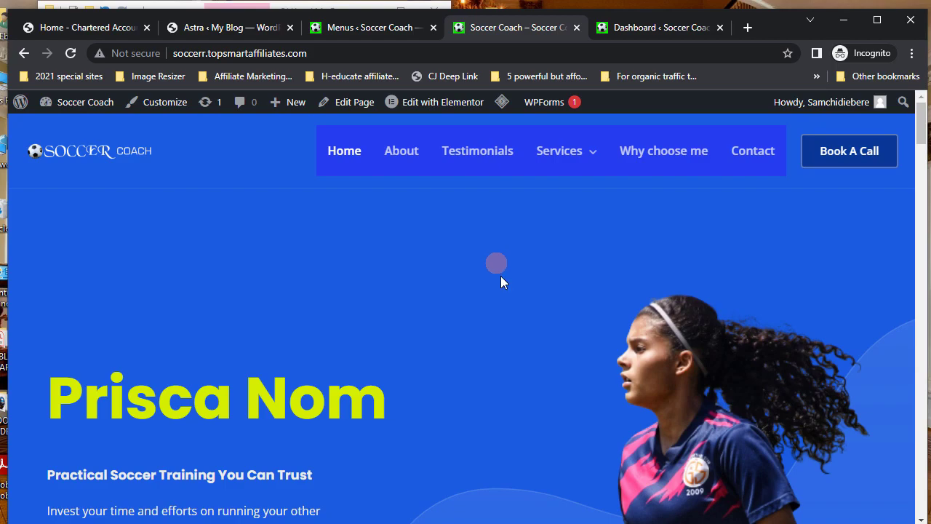
{"action": "left_click", "coordinate": [354, 29]}
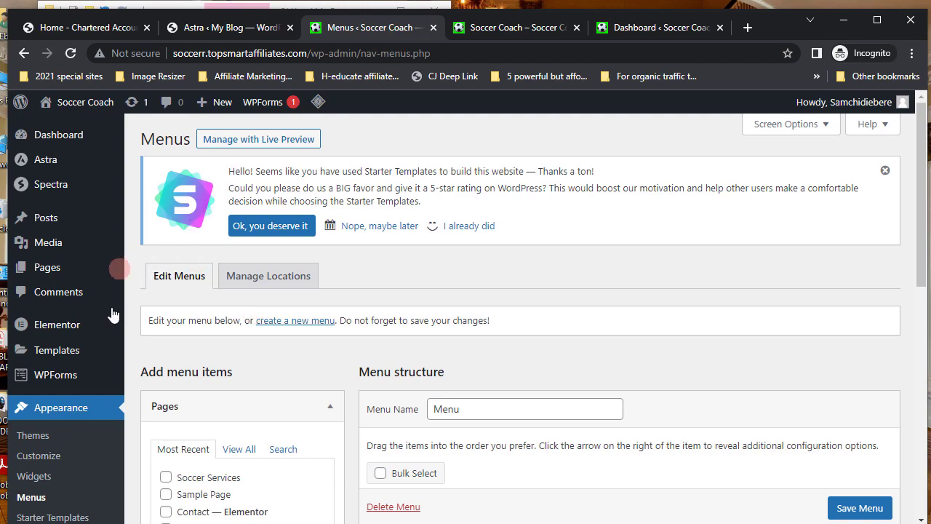
- Create a new, untitled page from the admin Pages list
{"action": "mouse_move", "coordinate": [48, 275]}
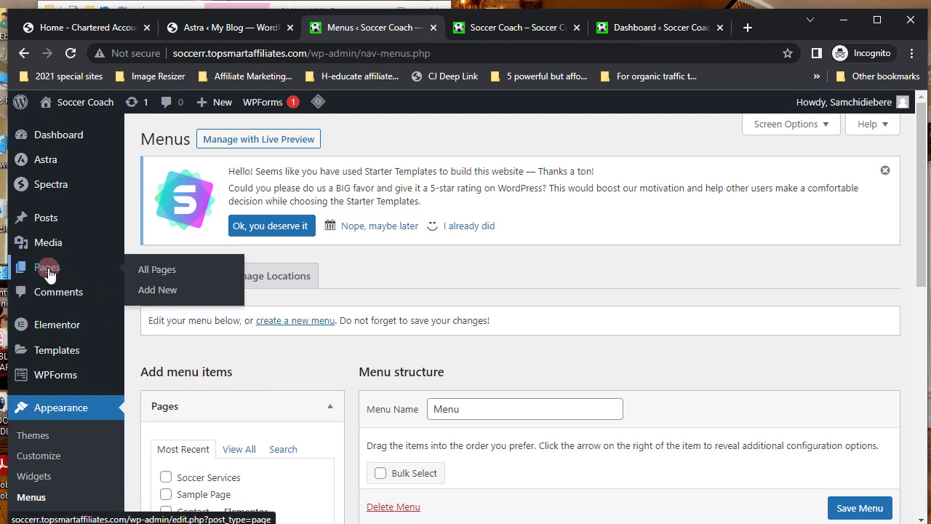
{"action": "left_click", "coordinate": [49, 274]}
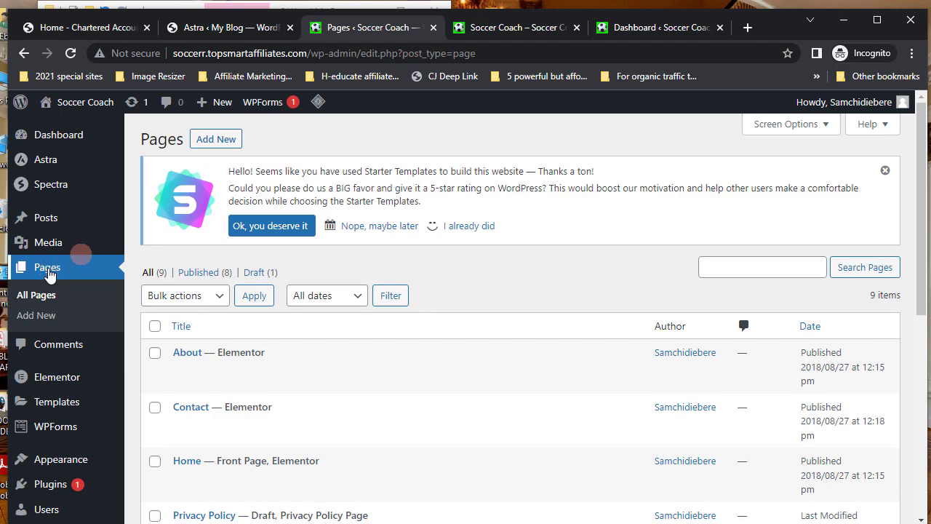
{"action": "left_click", "coordinate": [217, 141]}
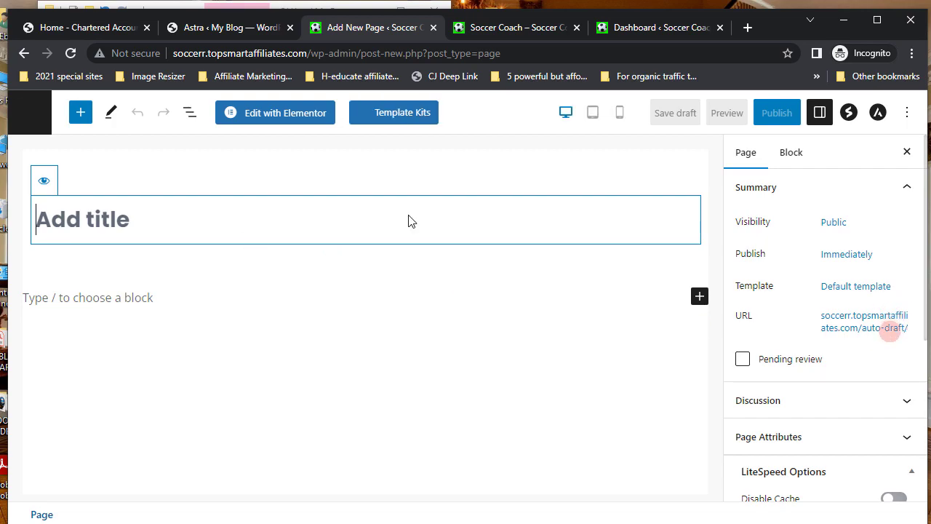
- Set the new page's template to Elementor Full Width
{"action": "left_click", "coordinate": [845, 288]}
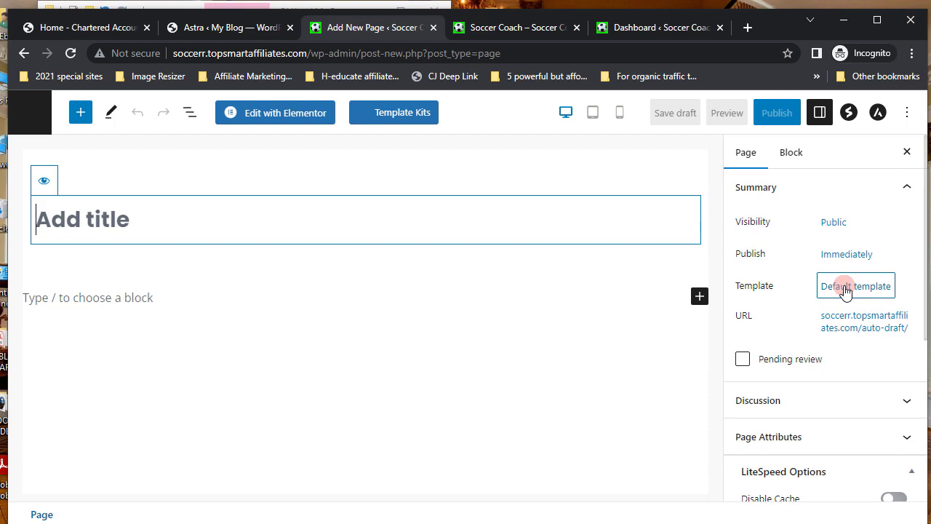
{"action": "left_click", "coordinate": [845, 288]}
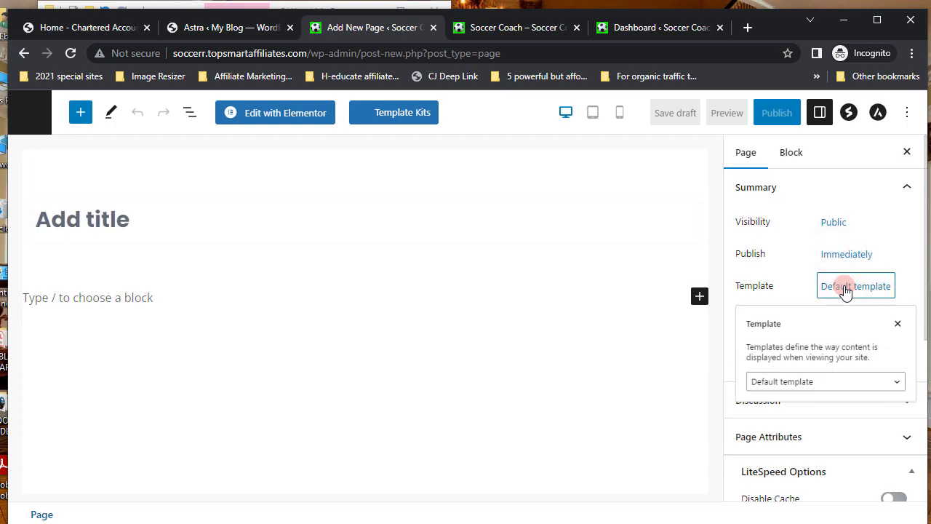
{"action": "left_click", "coordinate": [826, 393]}
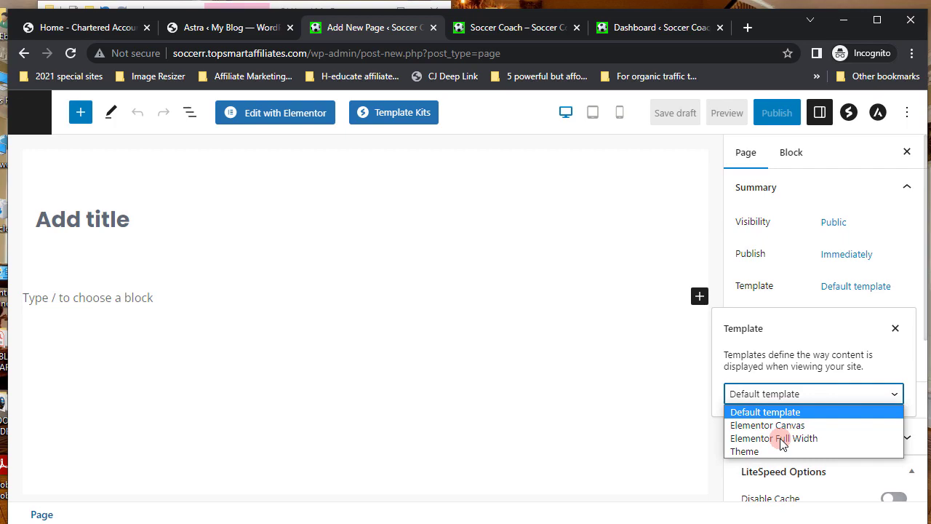
{"action": "left_click", "coordinate": [782, 438]}
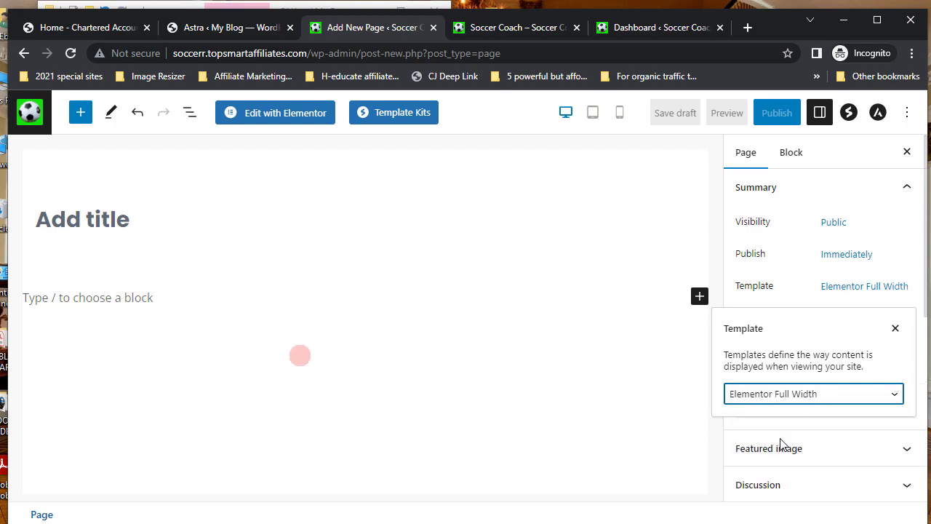
- Title the page 'Blog' and publish it
{"action": "left_click", "coordinate": [73, 219]}
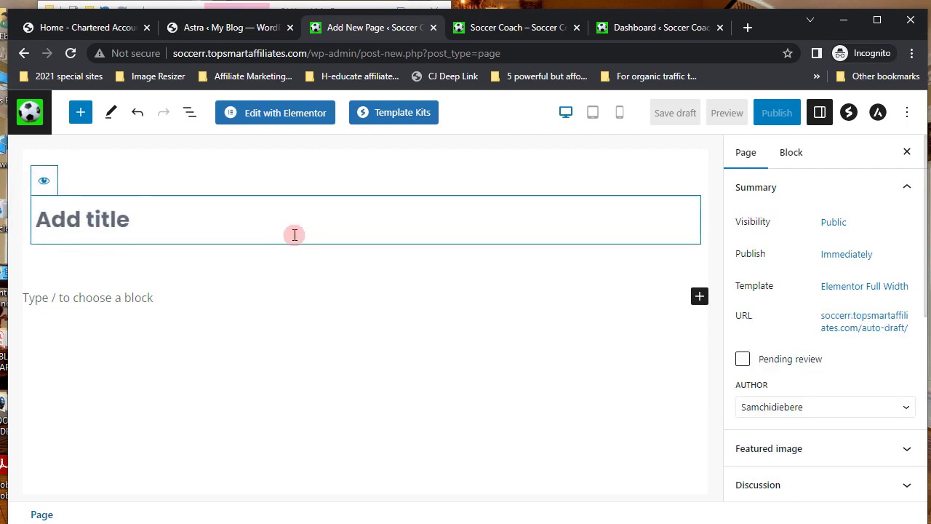
{"action": "type", "text": "Blog"}
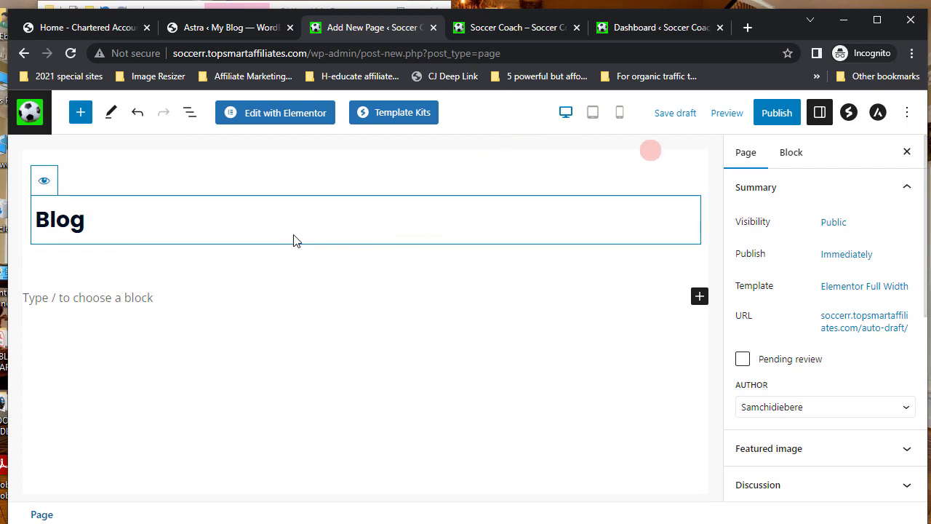
{"action": "left_click", "coordinate": [776, 115]}
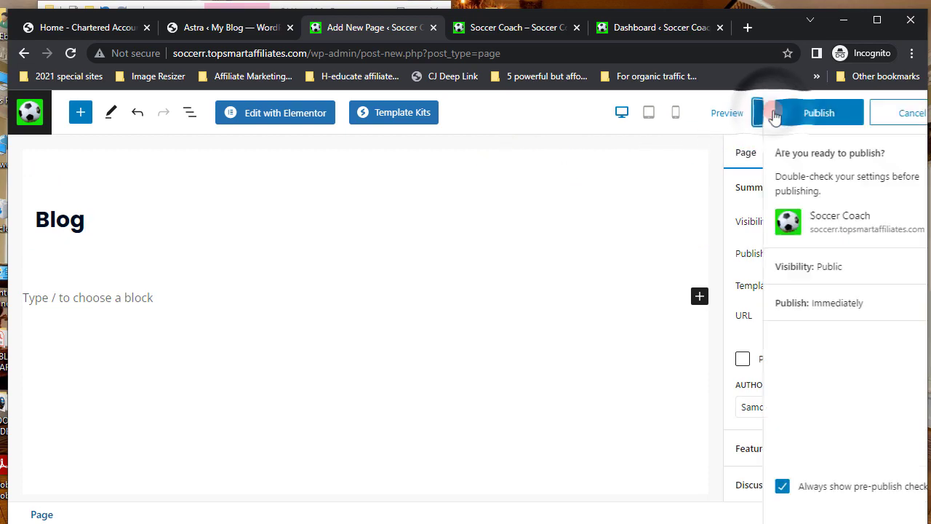
{"action": "left_click", "coordinate": [775, 115]}
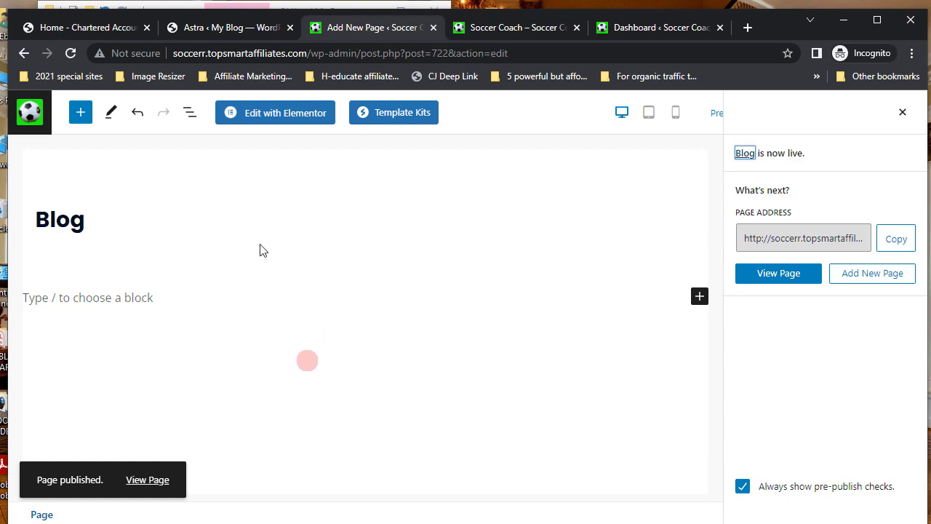
- Open the Blog page in Elementor and add a new single-column section
{"action": "left_click", "coordinate": [288, 117]}
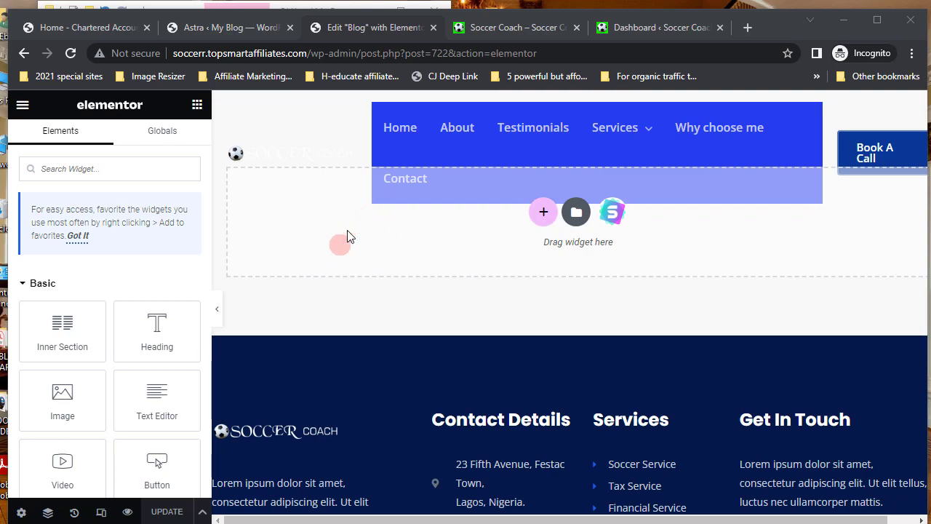
{"action": "left_click", "coordinate": [544, 213]}
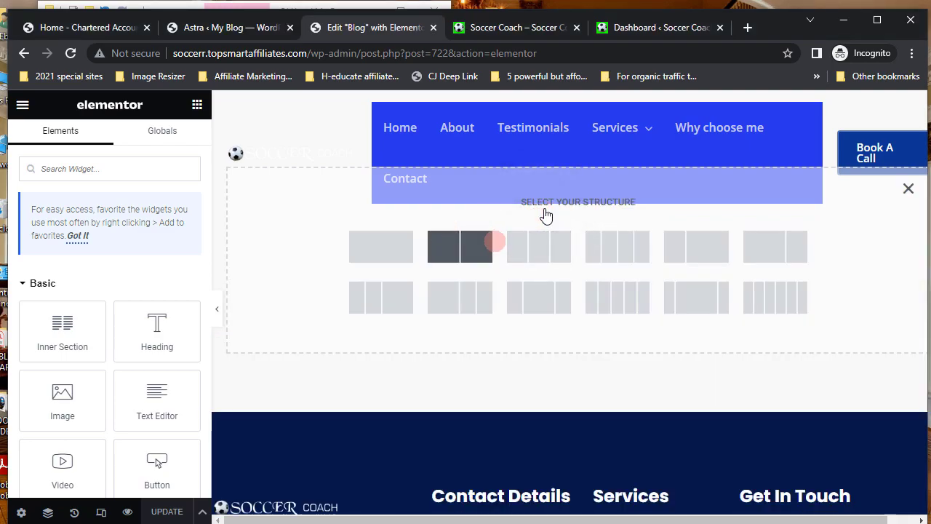
{"action": "left_click", "coordinate": [387, 248]}
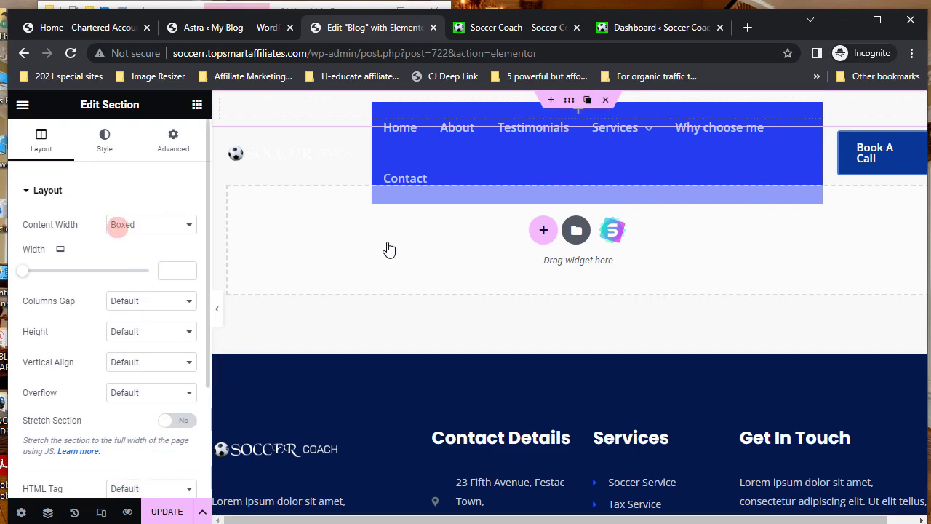
- Stretch the section to full width, set a 250 px minimum height, and choose a Classic background
{"action": "left_click", "coordinate": [182, 421]}
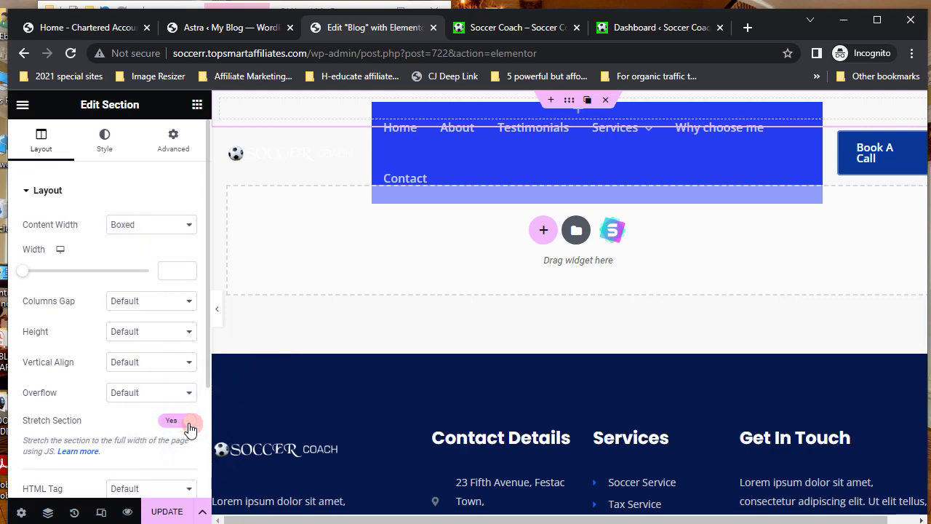
{"action": "left_click", "coordinate": [189, 334]}
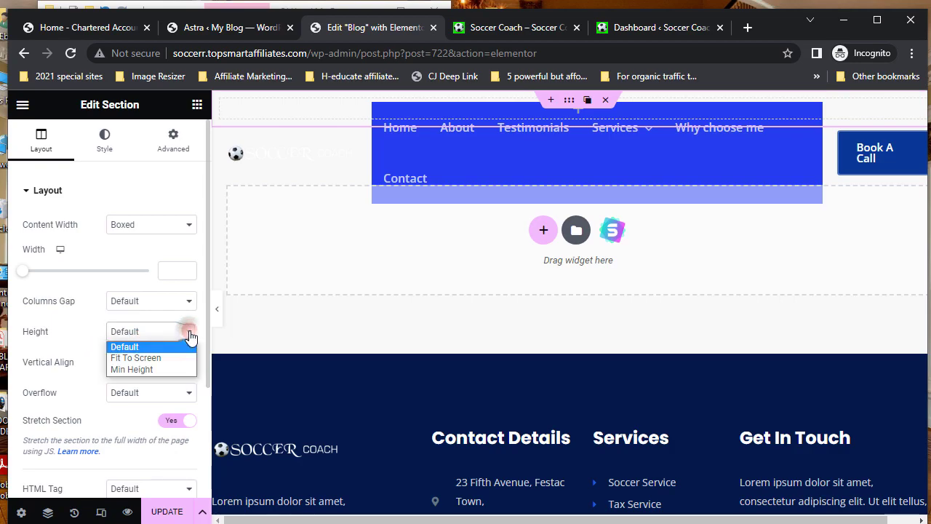
{"action": "left_click", "coordinate": [140, 370]}
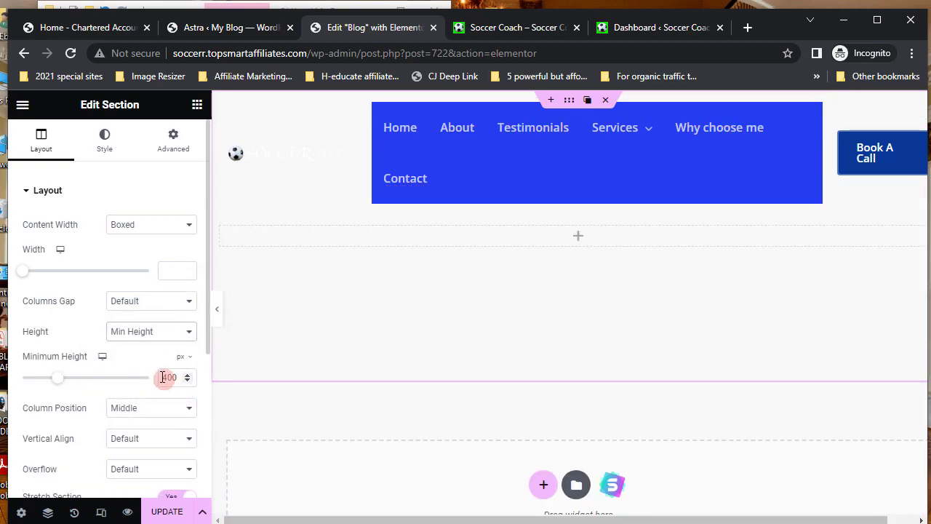
{"action": "left_click_drag", "start_coordinate": [162, 376], "coordinate": [179, 377]}
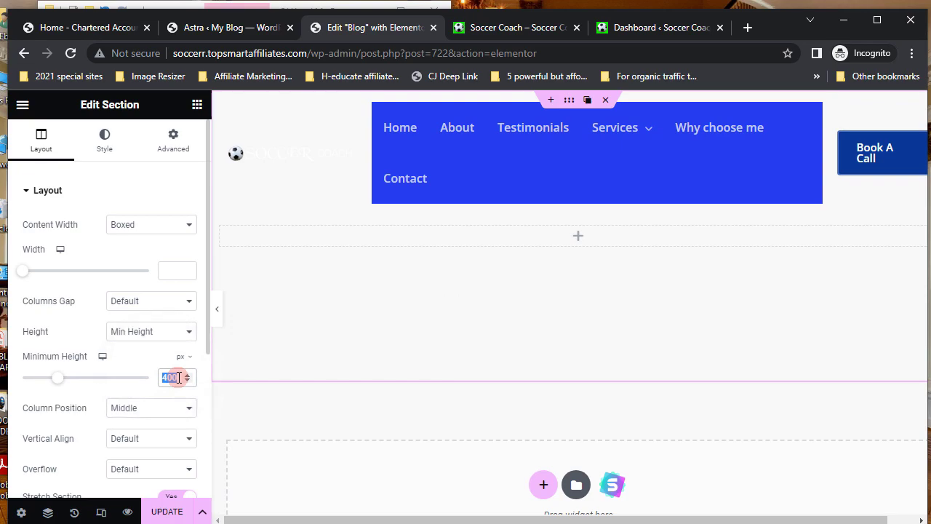
{"action": "type", "text": "2"}
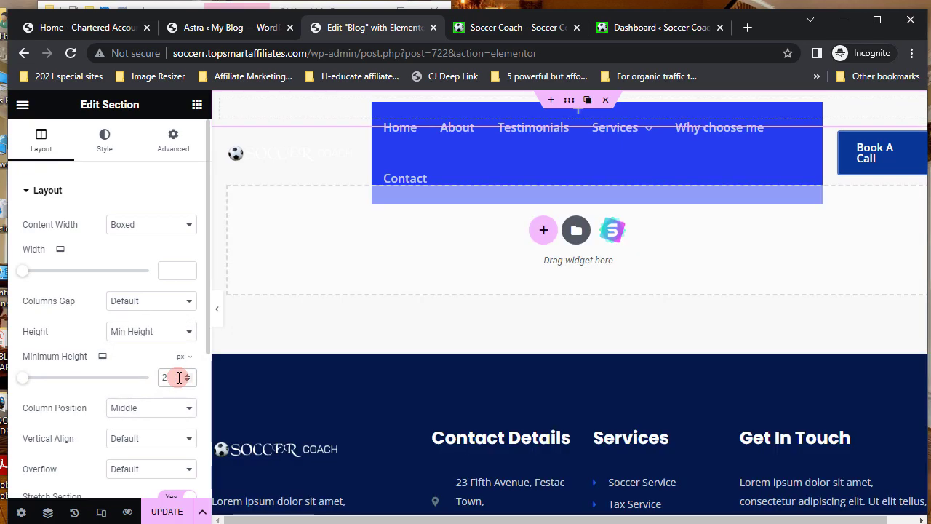
{"action": "type", "text": "50"}
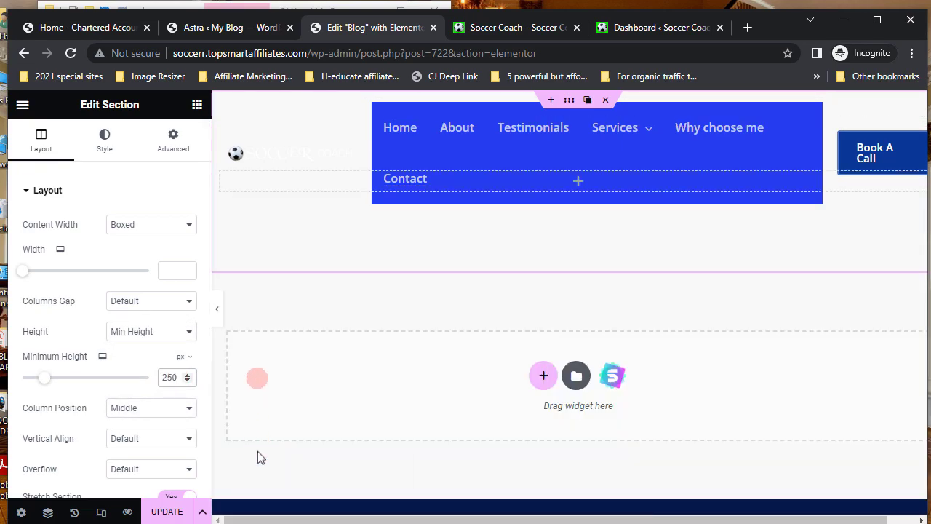
{"action": "left_click", "coordinate": [104, 140]}
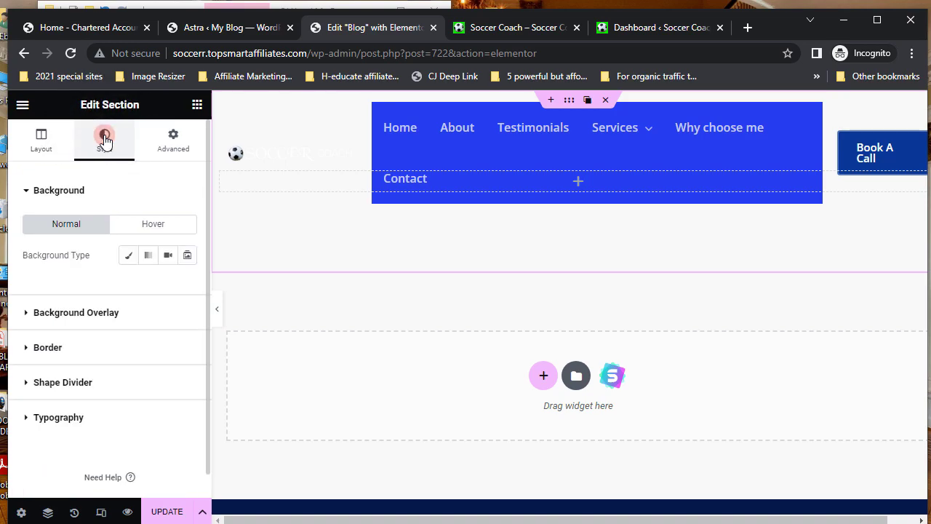
{"action": "left_click", "coordinate": [131, 258]}
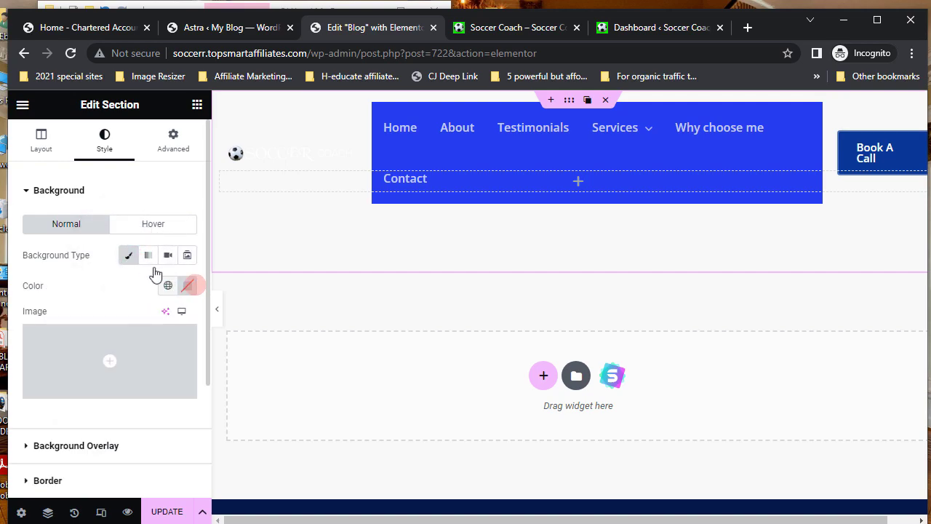
- Set the section's background colour to bright blue, #0A09E9
{"action": "left_click", "coordinate": [187, 286]}
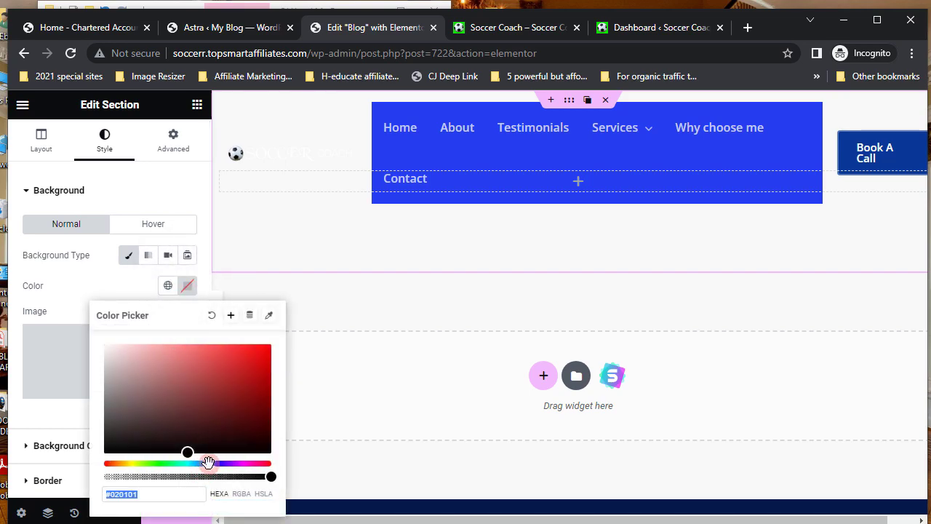
{"action": "left_click_drag", "start_coordinate": [189, 452], "coordinate": [232, 428]}
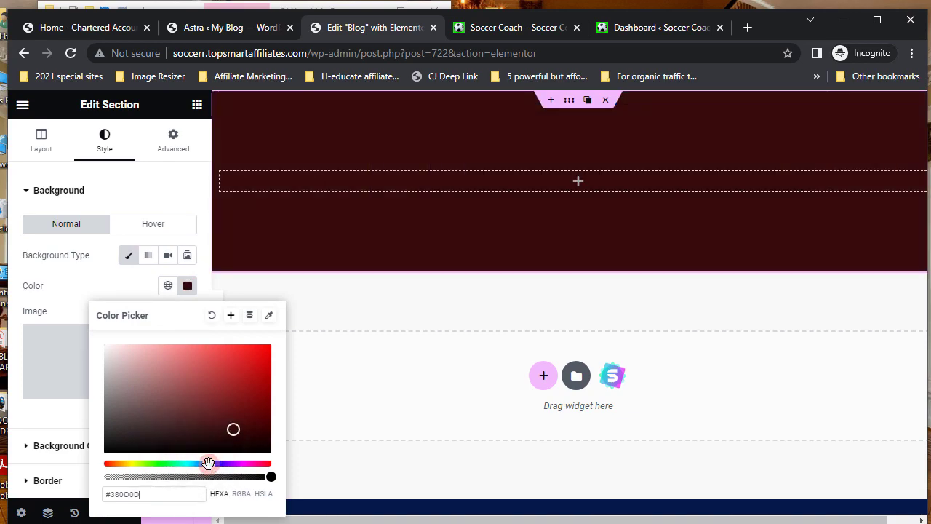
{"action": "left_click_drag", "start_coordinate": [208, 462], "coordinate": [215, 464]}
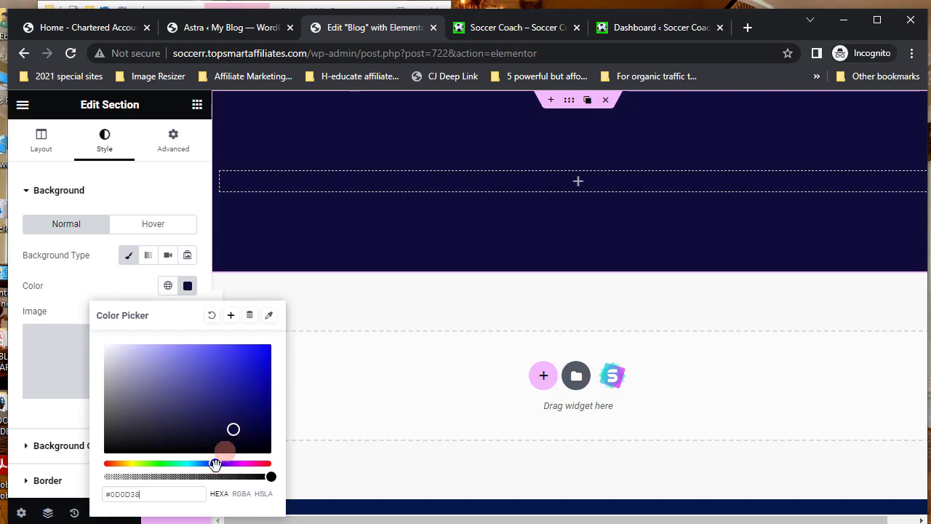
{"action": "left_click", "coordinate": [235, 430]}
{"action": "left_click_drag", "start_coordinate": [247, 380], "coordinate": [259, 361]}
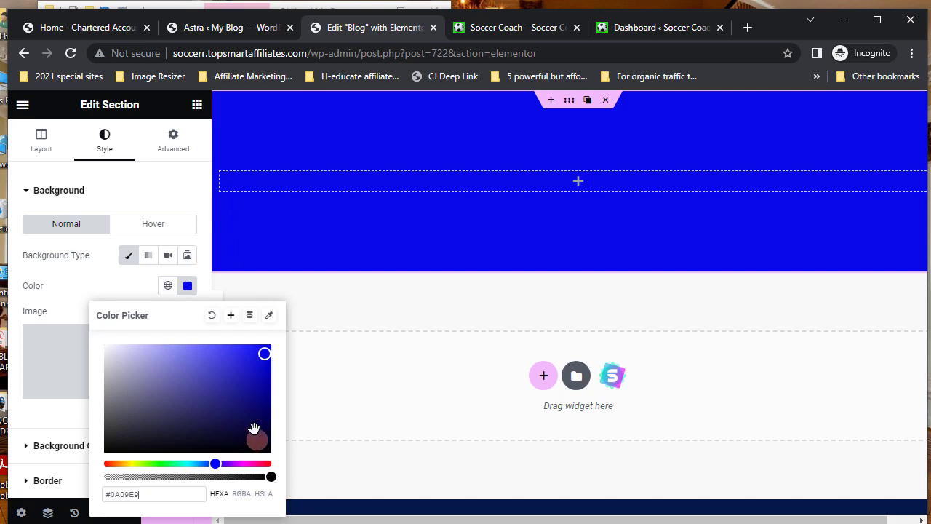
{"action": "left_click", "coordinate": [187, 286]}
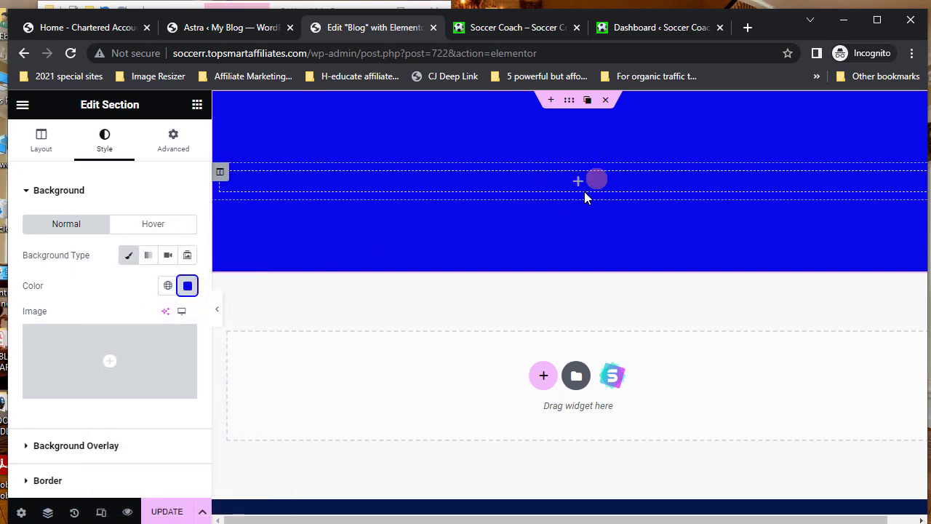
- Place a Heading widget in the blue section and change its title to 'BLOG'
{"action": "left_click", "coordinate": [197, 106]}
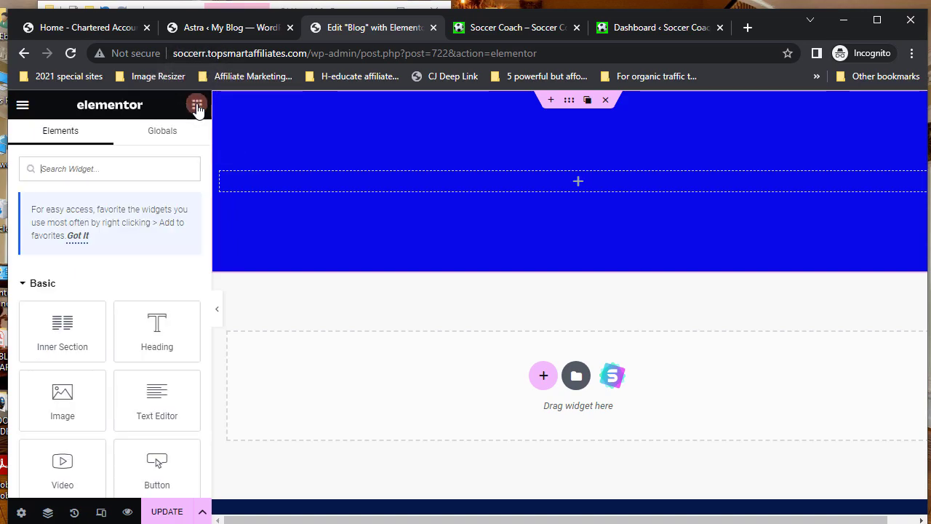
{"action": "left_click_drag", "start_coordinate": [156, 320], "coordinate": [575, 173]}
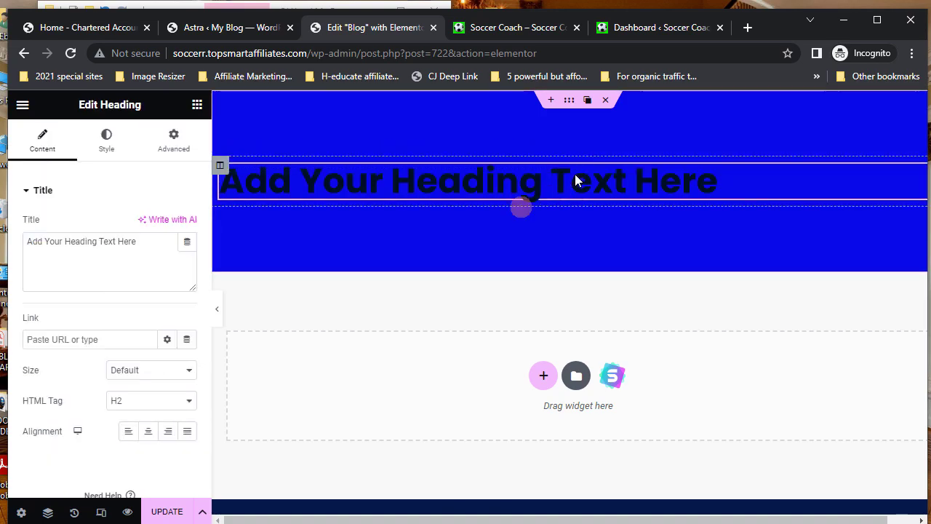
{"action": "left_click", "coordinate": [27, 240]}
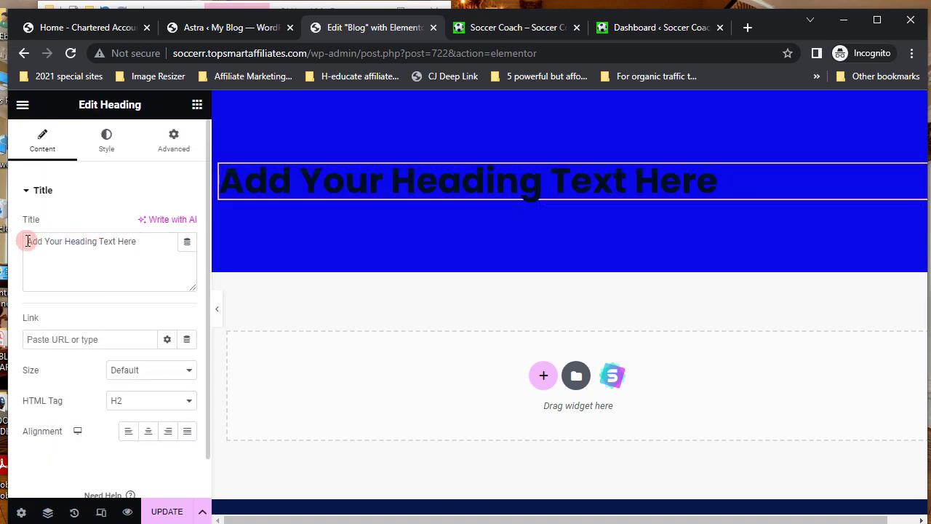
{"action": "triple_click", "coordinate": [173, 246]}
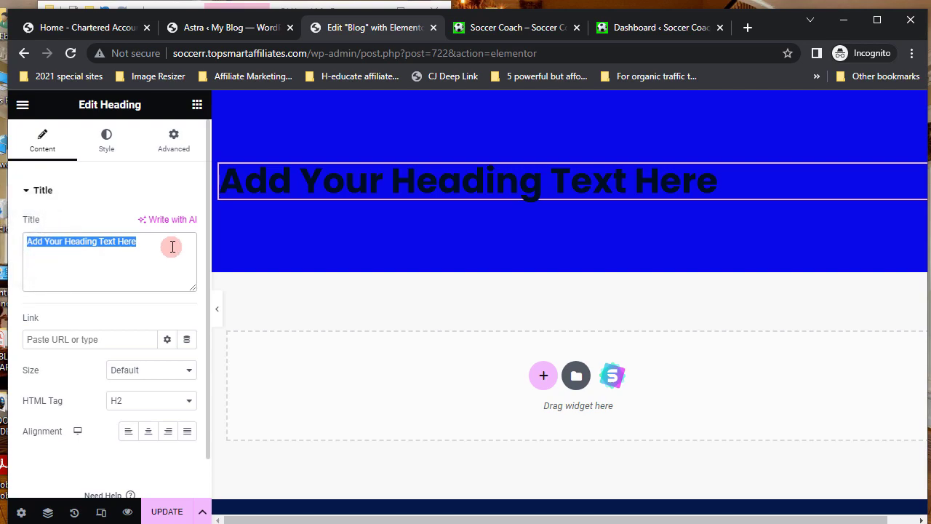
{"action": "type", "text": "BLOG"}
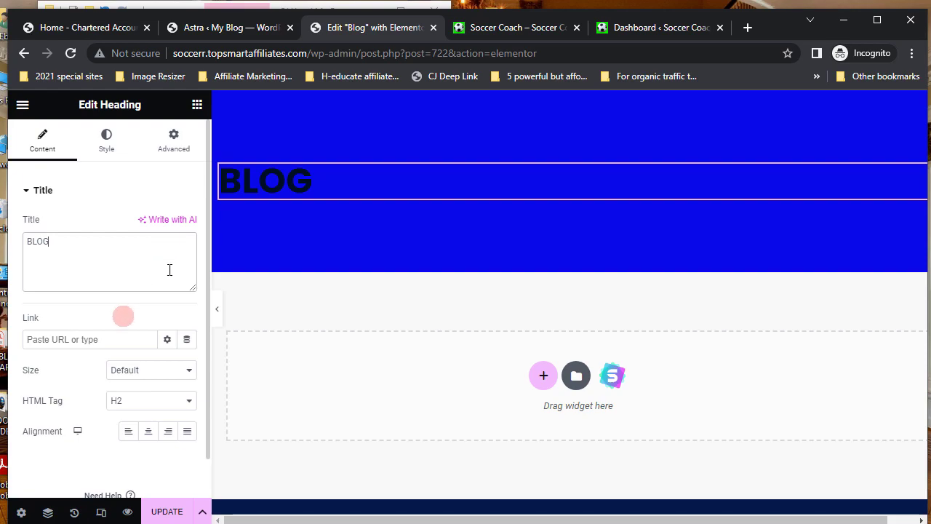
- Centre the BLOG heading, make its text white, and save the page
{"action": "left_click", "coordinate": [149, 432]}
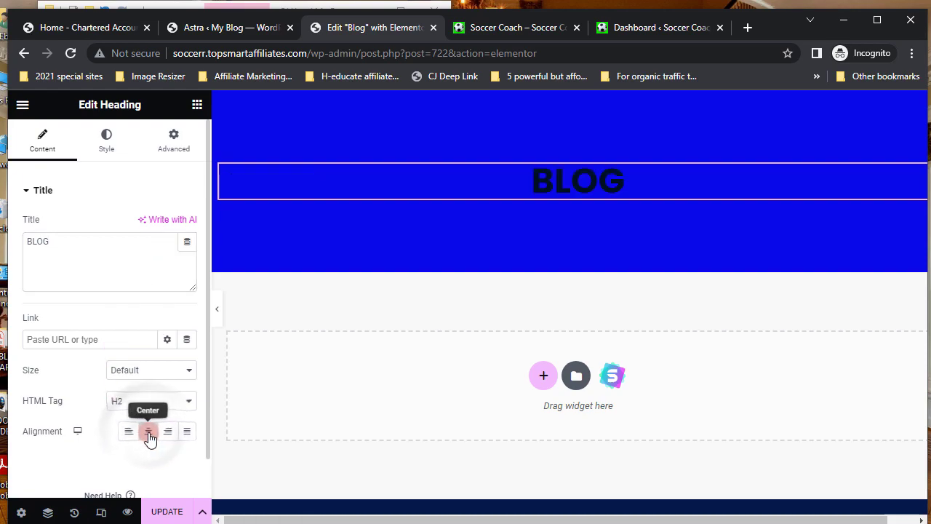
{"action": "left_click", "coordinate": [104, 146]}
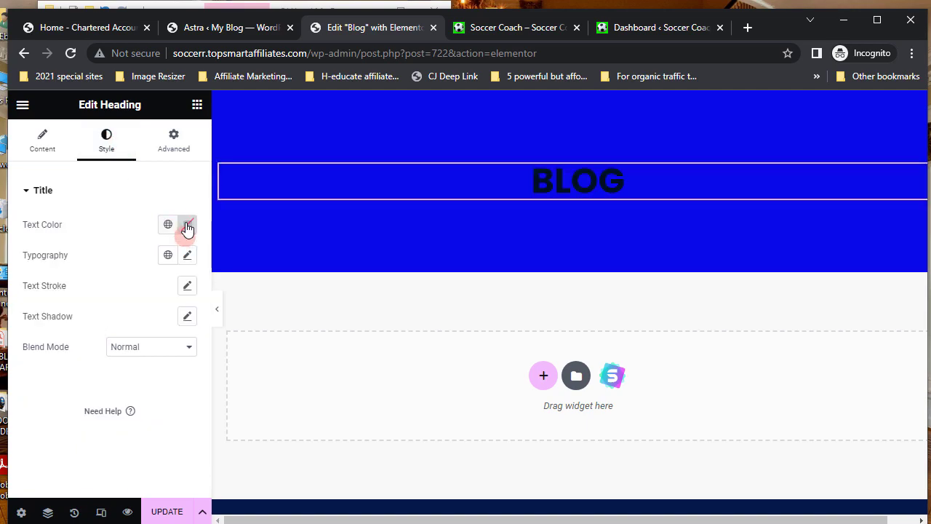
{"action": "left_click", "coordinate": [187, 226]}
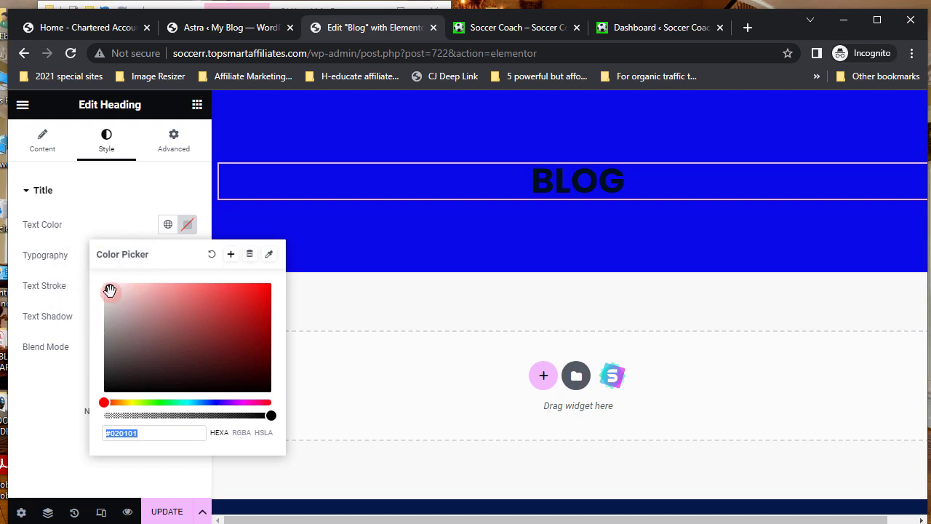
{"action": "left_click", "coordinate": [107, 289]}
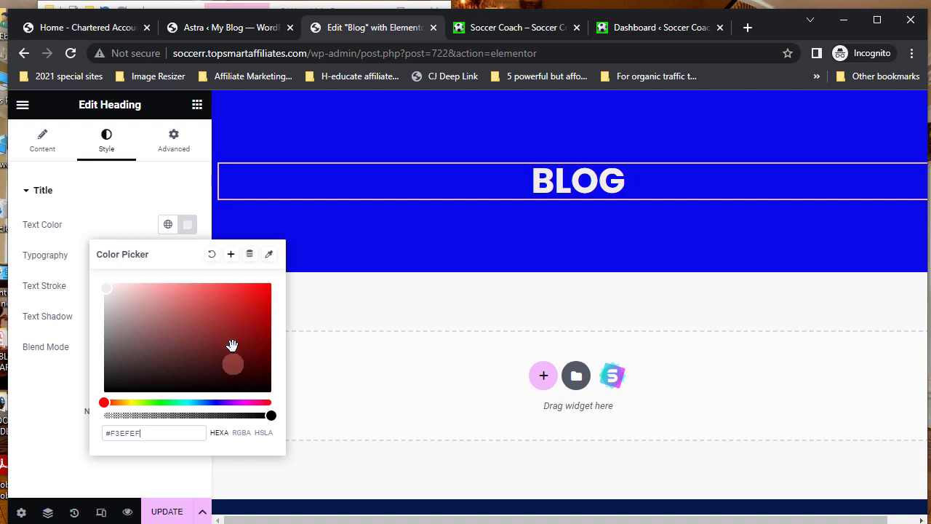
{"action": "left_click", "coordinate": [187, 227]}
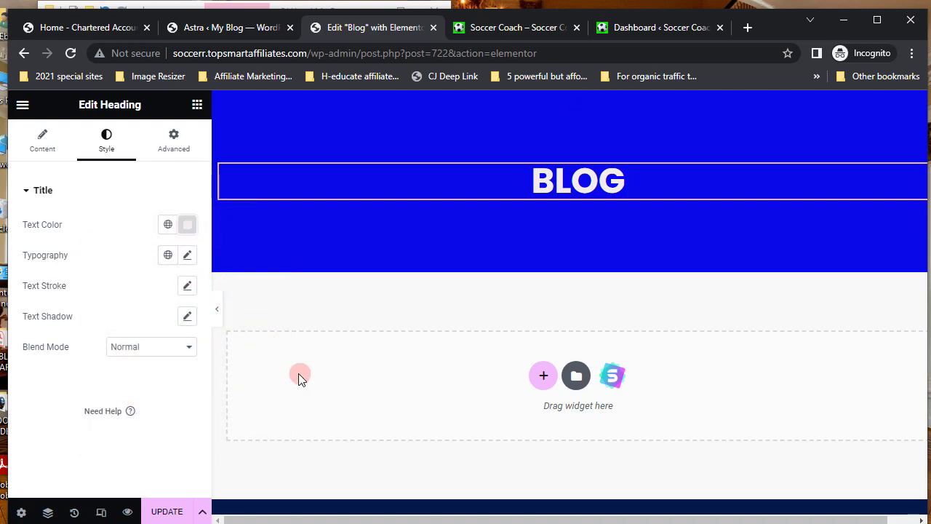
{"action": "left_click", "coordinate": [166, 512]}
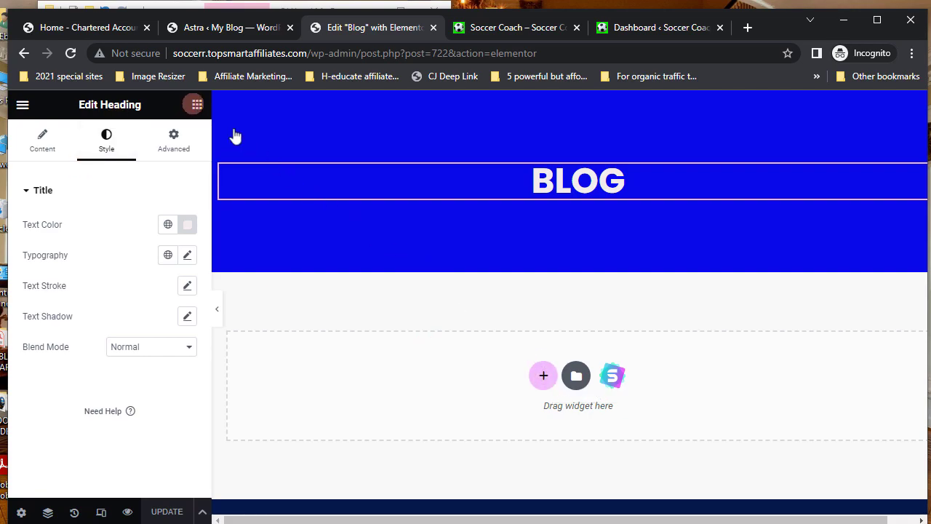
- Search Elementor's widgets for 'POST G' to look for a post grid widget
{"action": "left_click", "coordinate": [197, 105]}
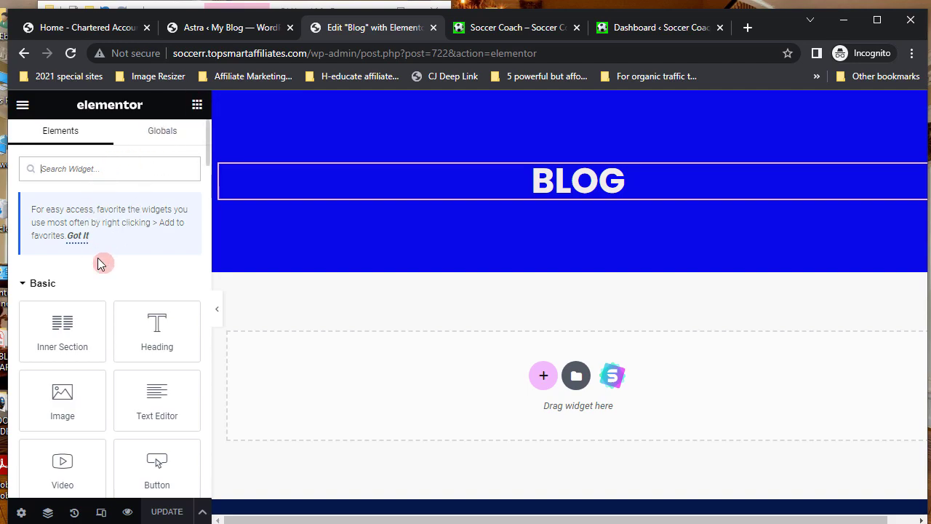
{"action": "type", "text": "POST"}
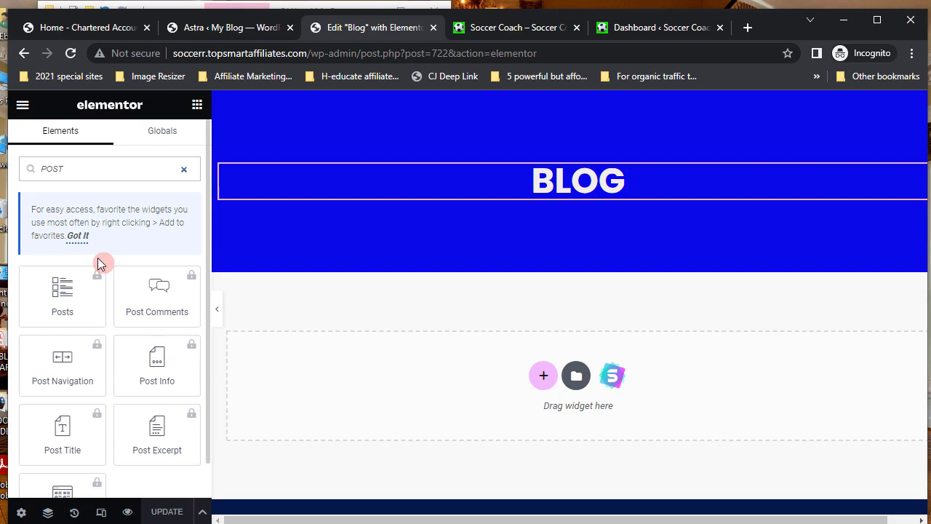
{"action": "type", "text": " GR"}
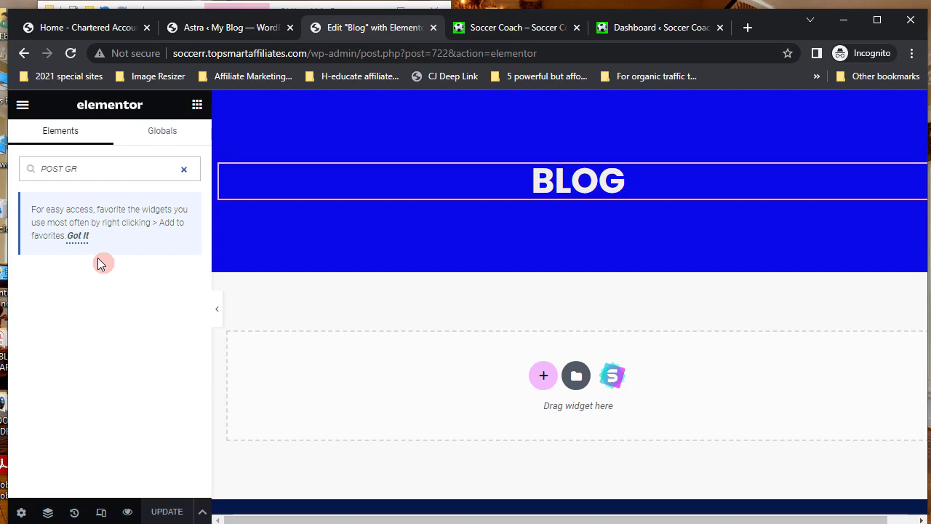
- From Plugins > Add New, search 'Add' and install and activate Essential Addons for Elementor
{"action": "left_click", "coordinate": [247, 32]}
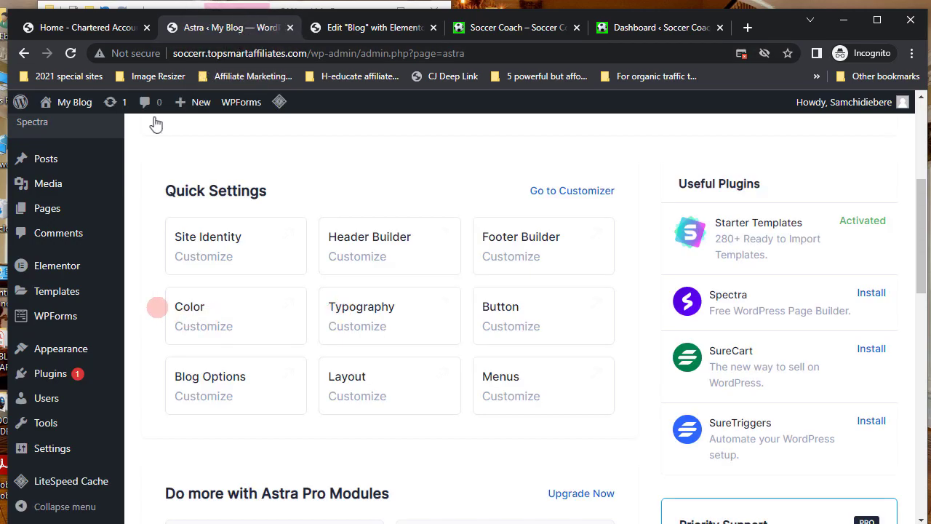
{"action": "mouse_move", "coordinate": [63, 211]}
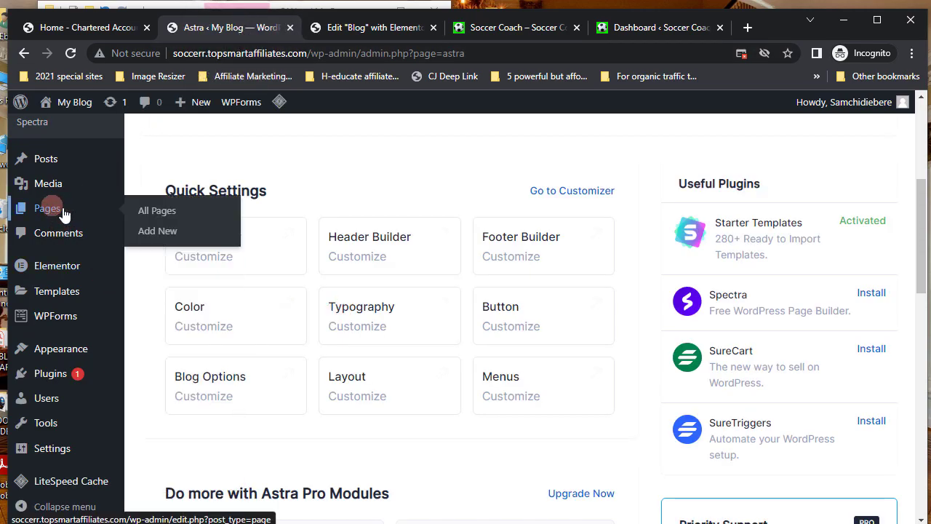
{"action": "left_click", "coordinate": [51, 374]}
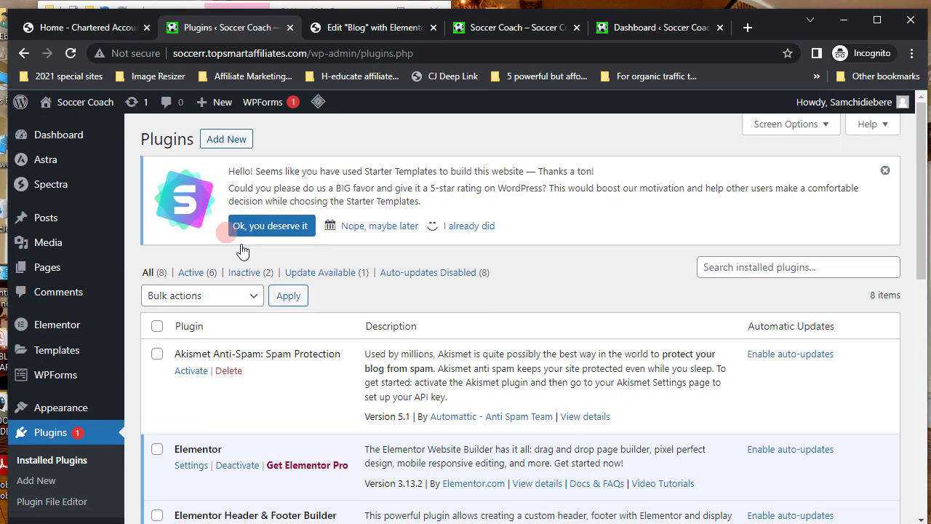
{"action": "left_click", "coordinate": [231, 145]}
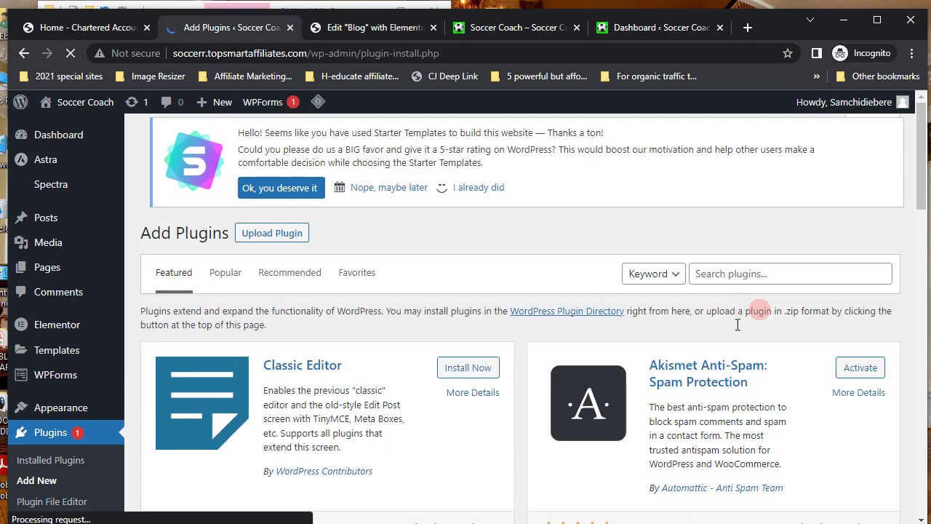
{"action": "left_click", "coordinate": [724, 272]}
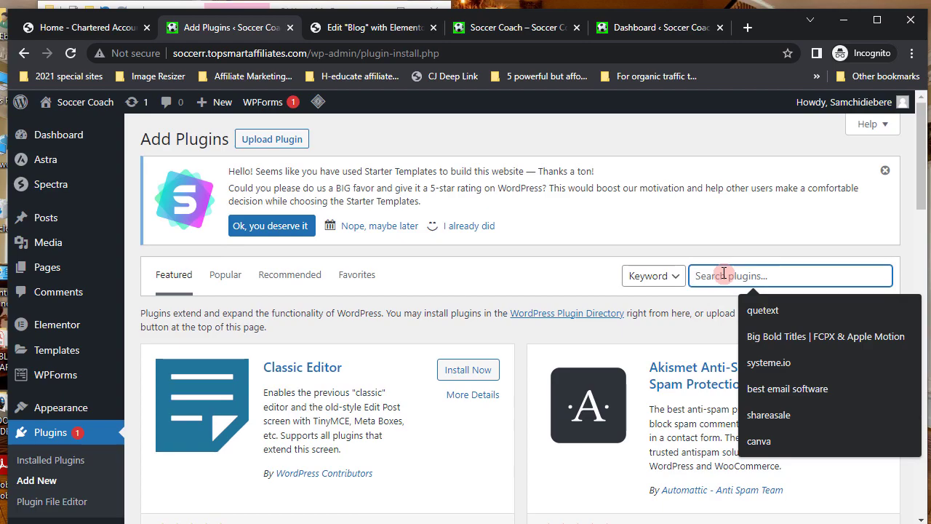
{"action": "type", "text": "Addons elementor"}
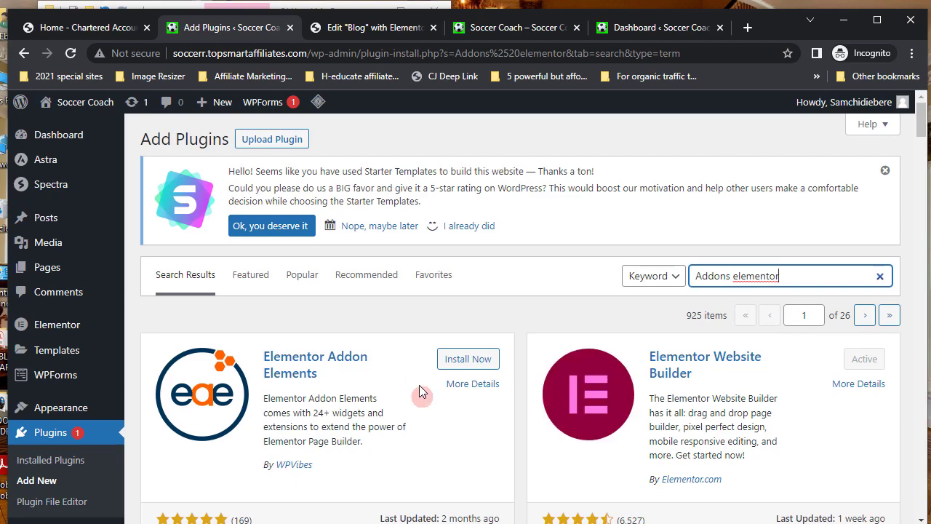
{"action": "scroll", "coordinate": [419, 385], "scroll_direction": "down", "scroll_amount": 5}
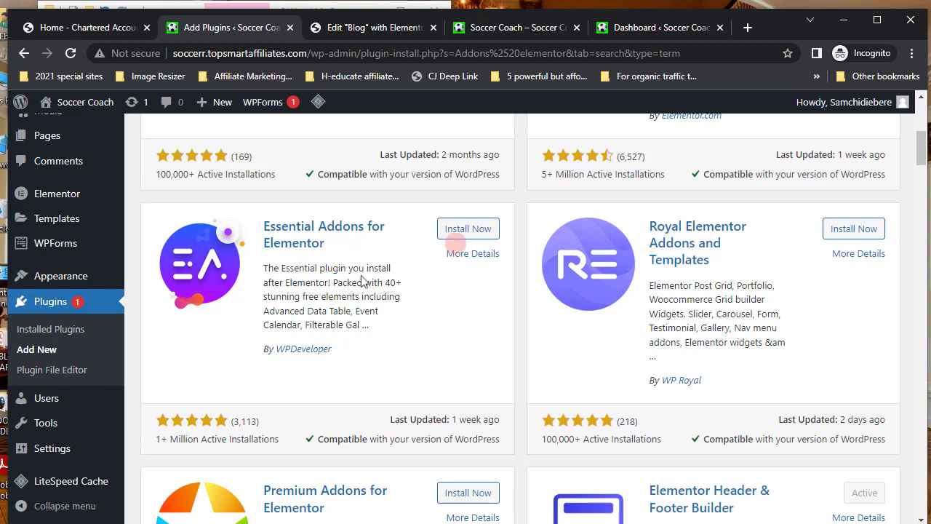
{"action": "left_click", "coordinate": [469, 231]}
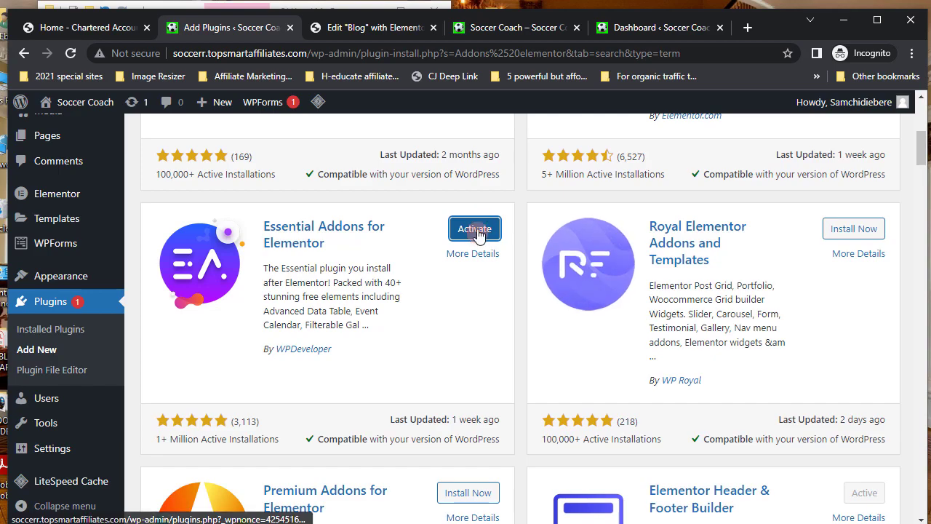
{"action": "left_click", "coordinate": [476, 232]}
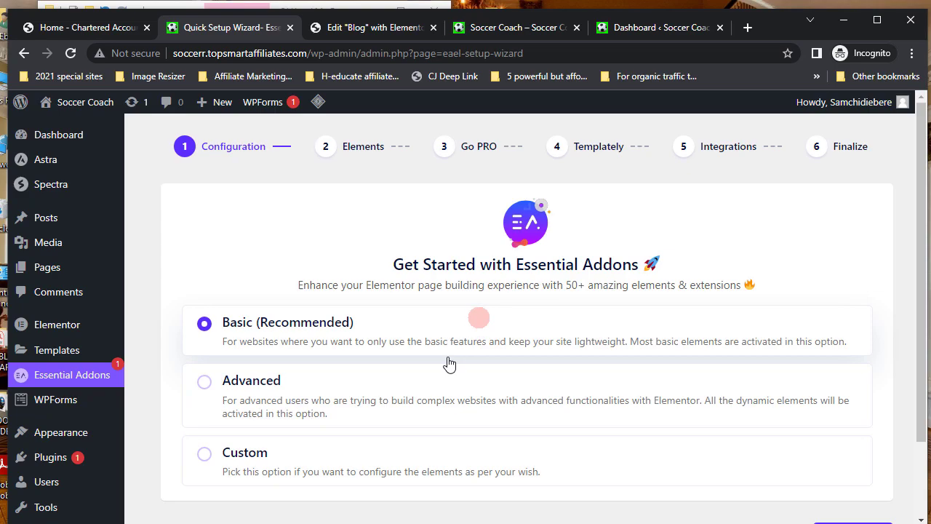
- Keep Basic setup and enable Post Grid, Post Timeline, Advanced Data Table, Business Reviews and Event Calendar
{"action": "scroll", "coordinate": [572, 416], "scroll_direction": "down", "scroll_amount": 2}
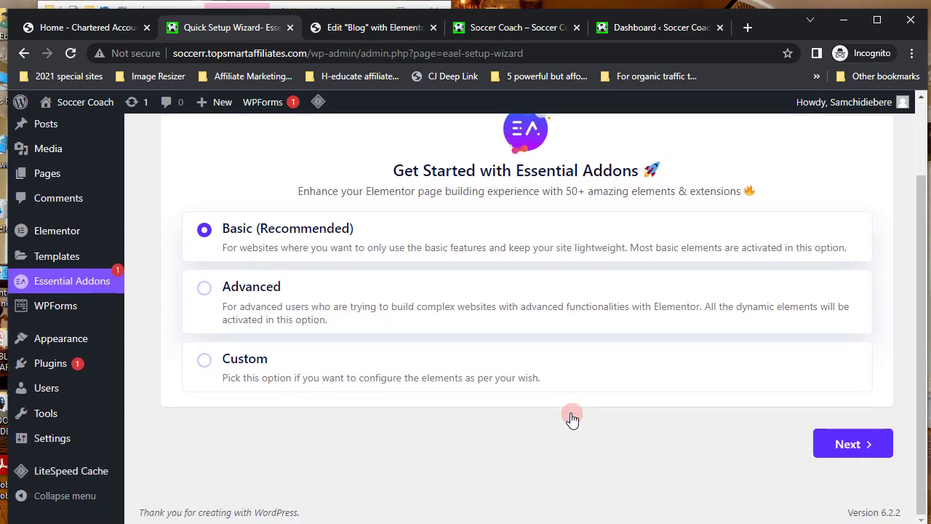
{"action": "left_click", "coordinate": [851, 443]}
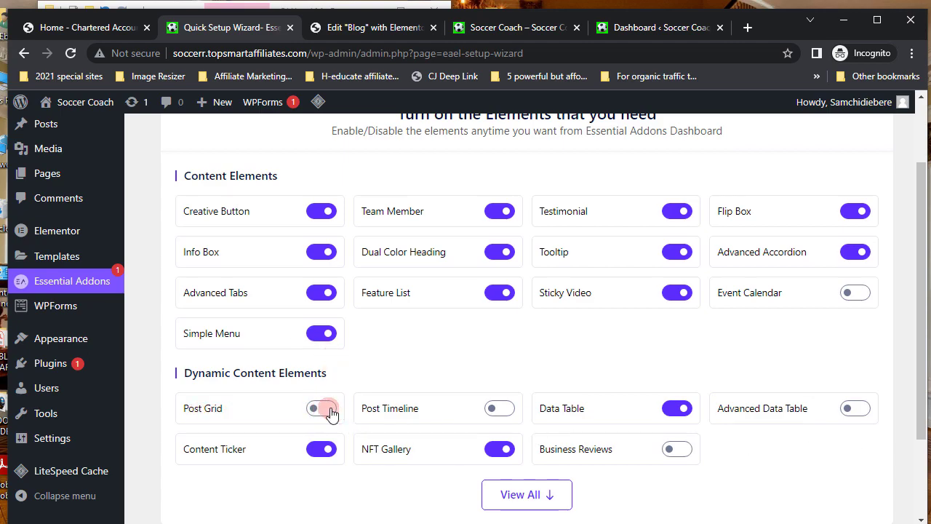
{"action": "left_click", "coordinate": [328, 410]}
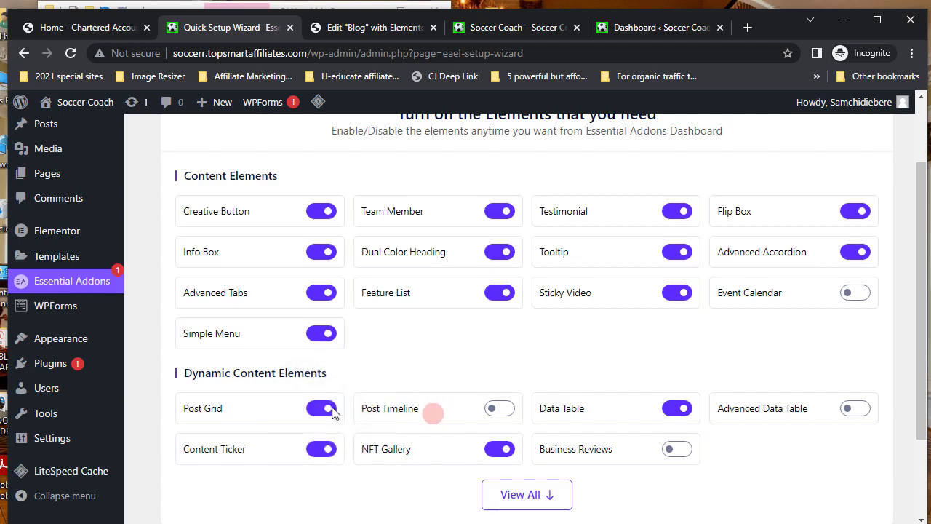
{"action": "left_click", "coordinate": [500, 408]}
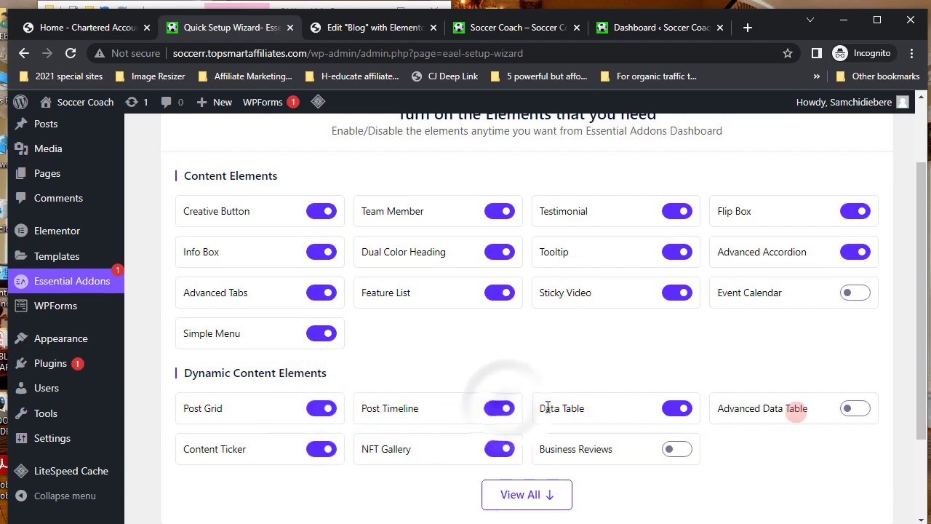
{"action": "left_click", "coordinate": [858, 409]}
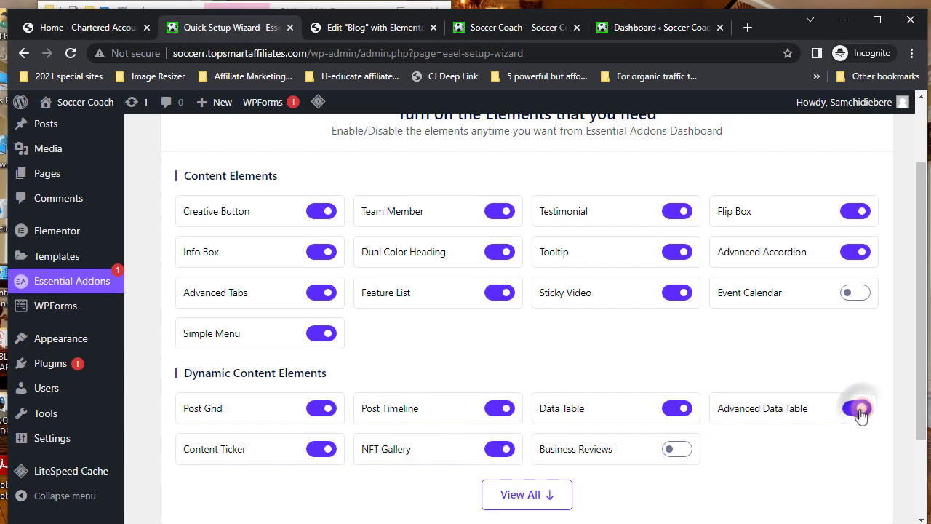
{"action": "left_click", "coordinate": [683, 451]}
{"action": "left_click", "coordinate": [862, 299]}
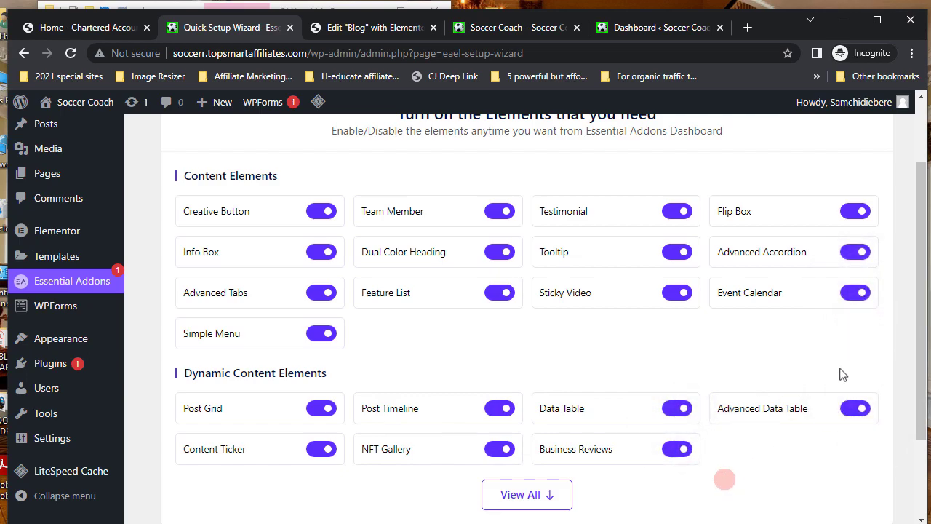
- Skip through the PRO, Templately and plugin steps, decline data sharing, then view the Soccer Coach homepage
{"action": "scroll", "coordinate": [800, 487], "scroll_direction": "down", "scroll_amount": 2}
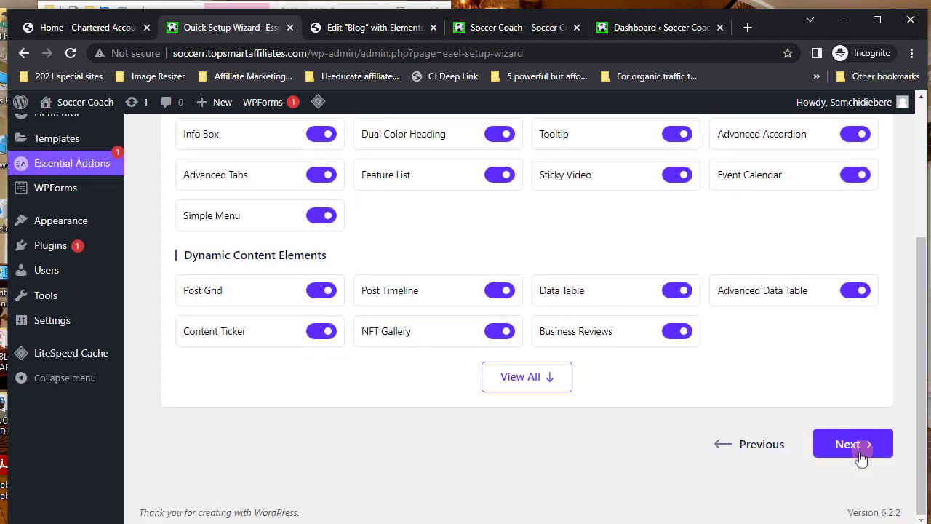
{"action": "left_click", "coordinate": [858, 459]}
{"action": "left_click", "coordinate": [852, 410]}
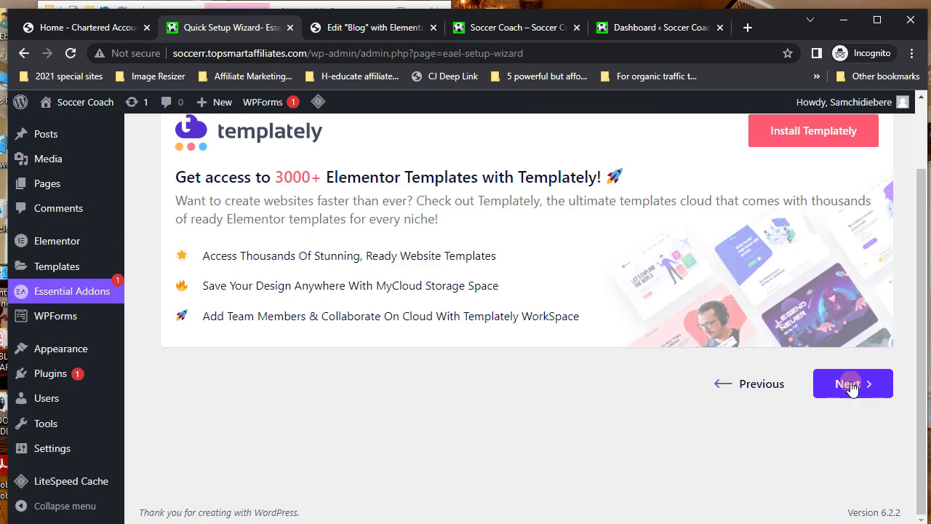
{"action": "left_click", "coordinate": [850, 384]}
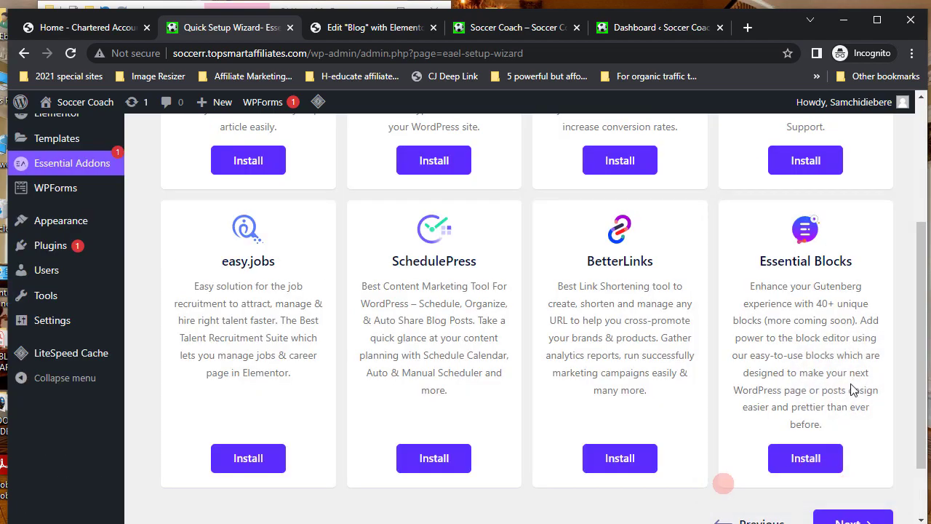
{"action": "scroll", "coordinate": [852, 389], "scroll_direction": "down", "scroll_amount": 2}
{"action": "left_click", "coordinate": [852, 446]}
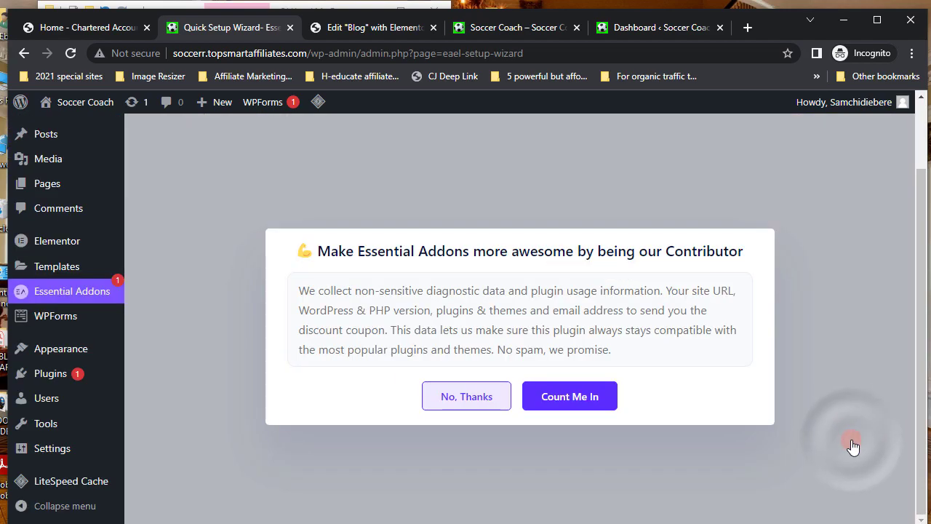
{"action": "left_click", "coordinate": [476, 402]}
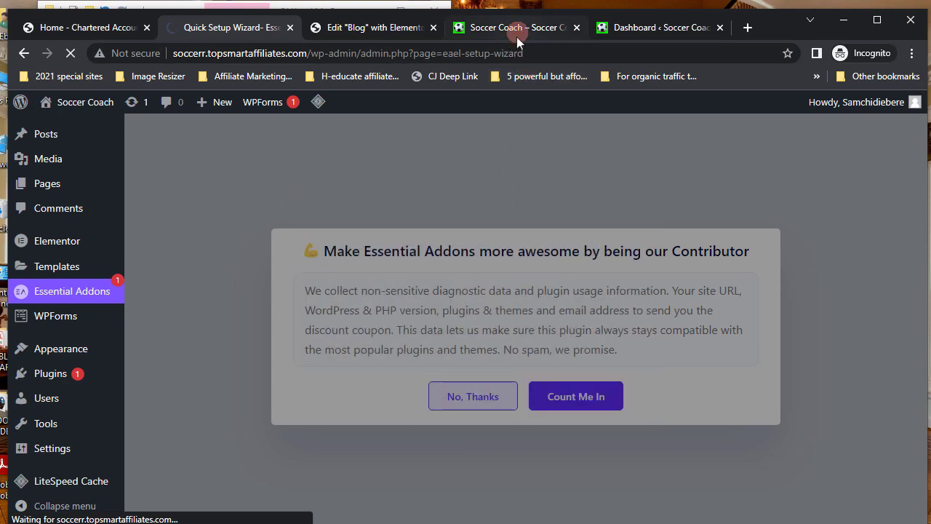
{"action": "left_click", "coordinate": [517, 31]}
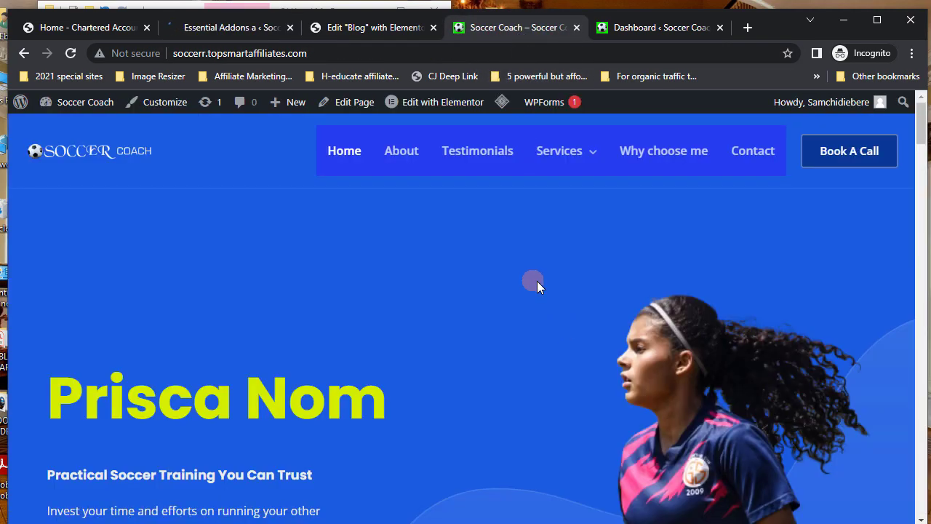
- Reload the Elementor editor, search widgets for 'post', and place Post Grid below the BLOG banner
{"action": "left_click", "coordinate": [366, 31]}
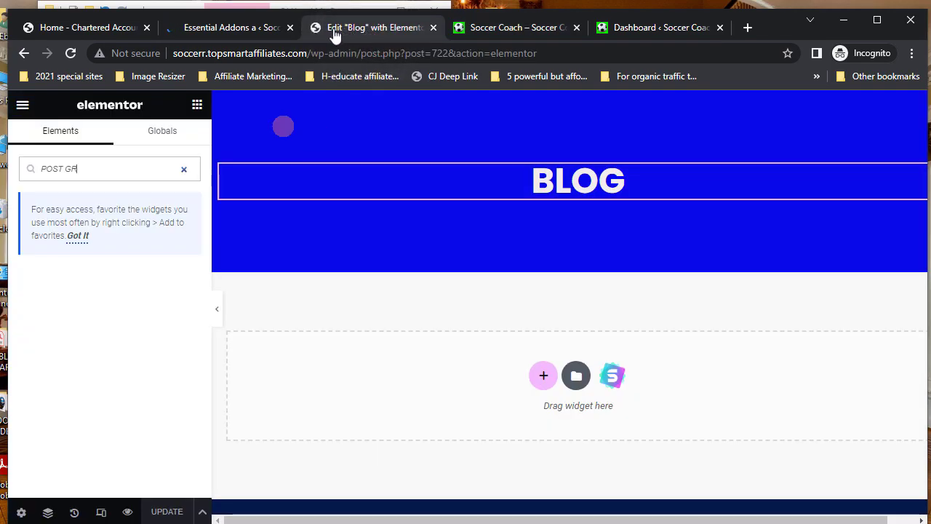
{"action": "left_click", "coordinate": [68, 54]}
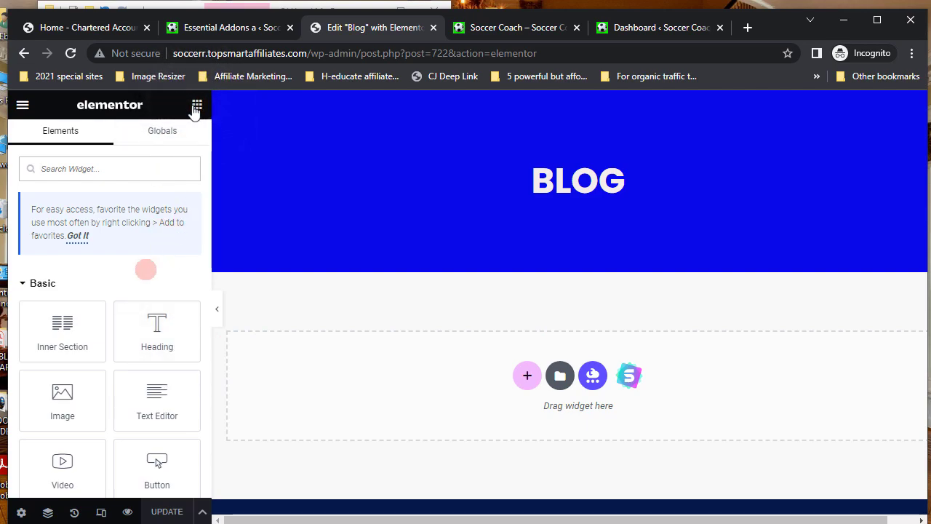
{"action": "left_click", "coordinate": [76, 168]}
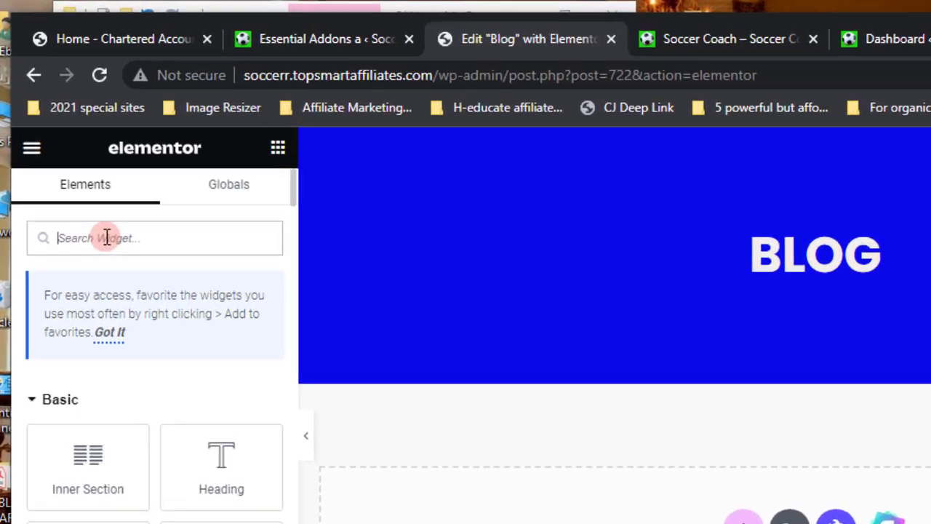
{"action": "type", "text": "post"}
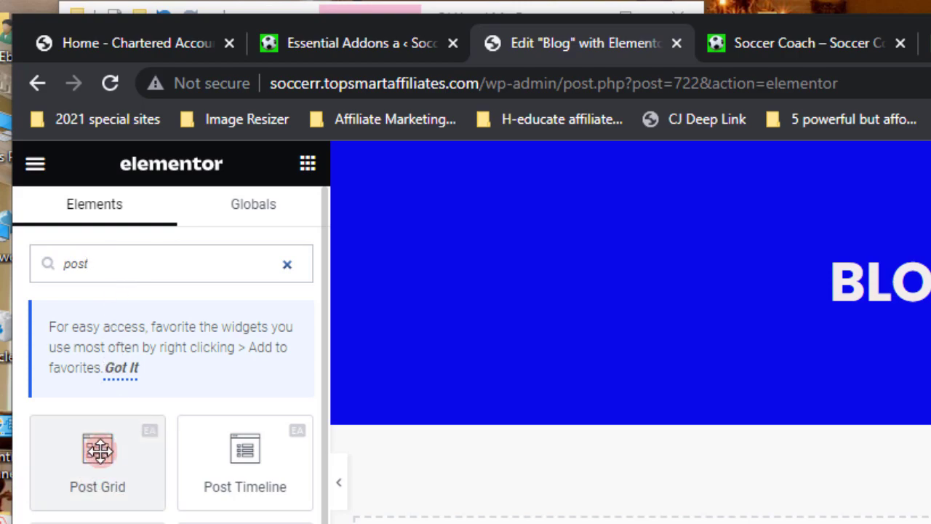
{"action": "left_click_drag", "start_coordinate": [100, 450], "coordinate": [268, 500]}
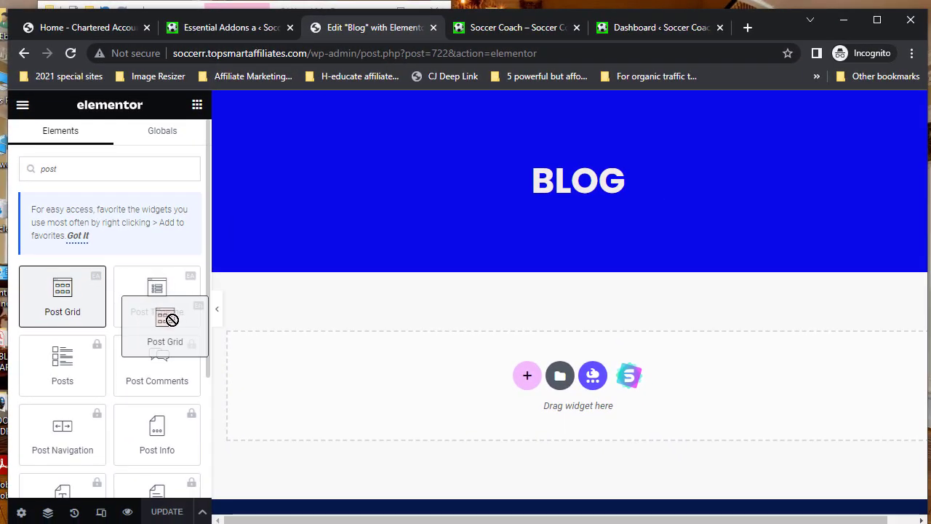
{"action": "left_click_drag", "start_coordinate": [171, 320], "coordinate": [527, 378]}
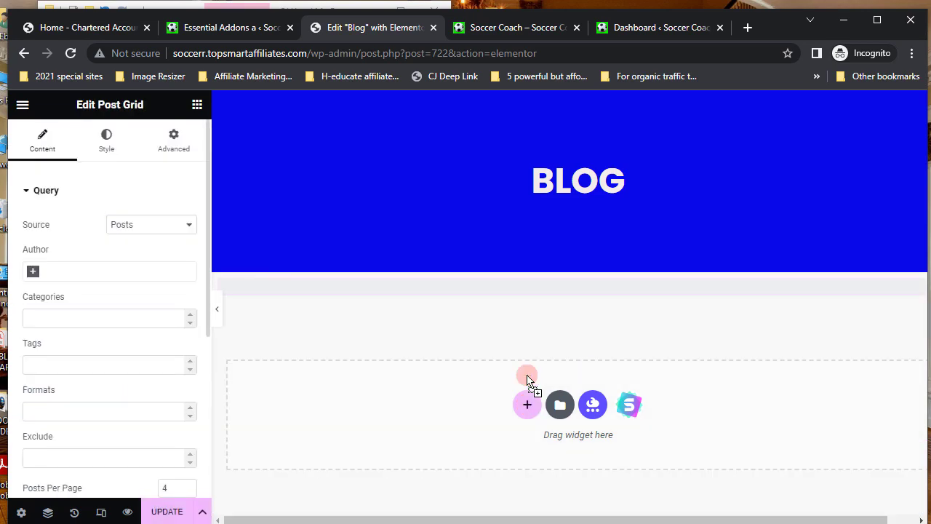
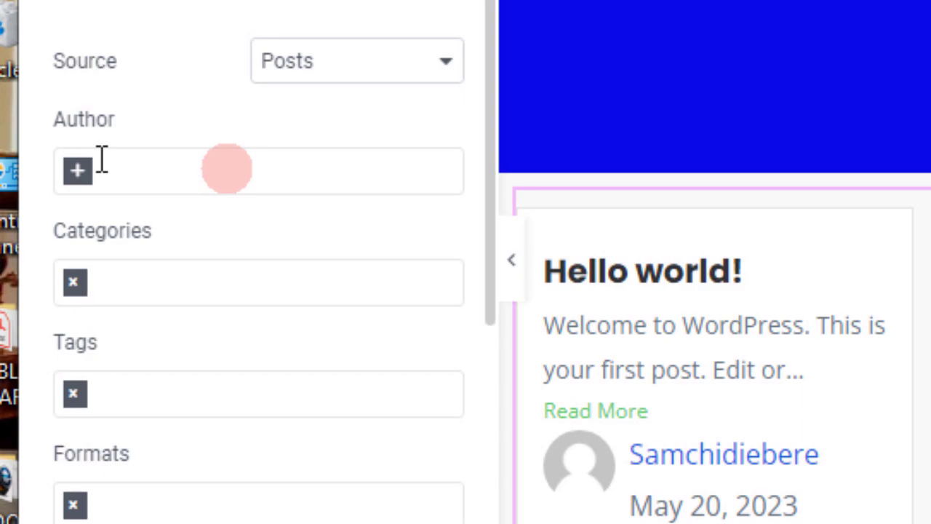
- Set the Post Grid's Posts Per Page to 10 in the Query section
{"action": "left_click", "coordinate": [78, 172]}
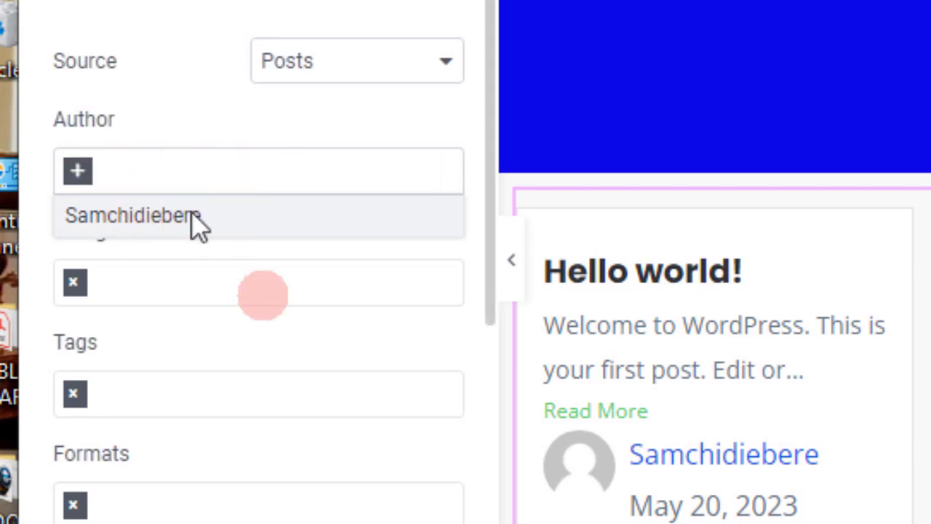
{"action": "left_click", "coordinate": [197, 289]}
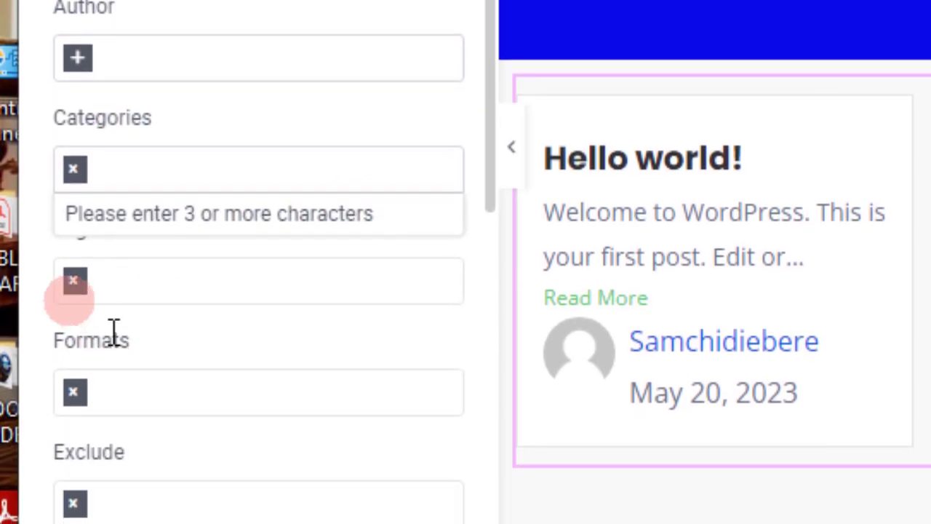
{"action": "scroll", "coordinate": [115, 338], "scroll_direction": "down", "scroll_amount": 5}
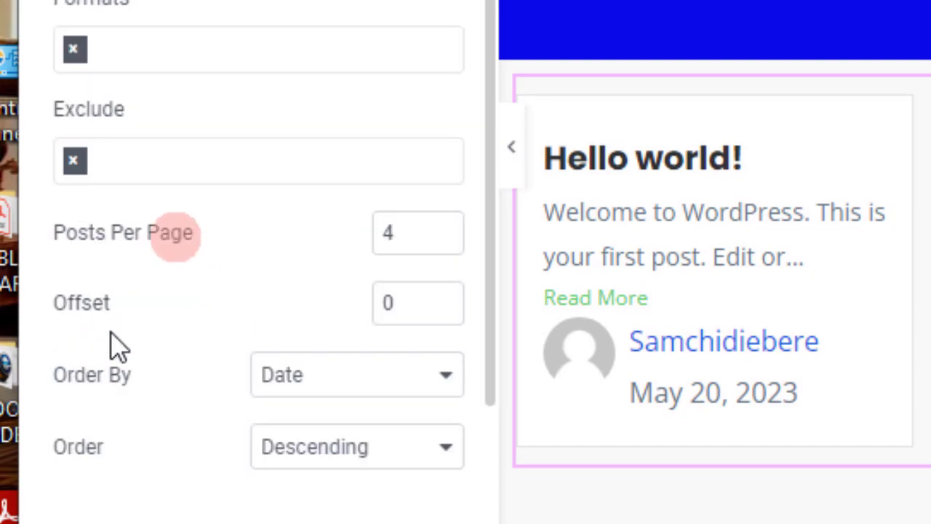
{"action": "left_click", "coordinate": [104, 260]}
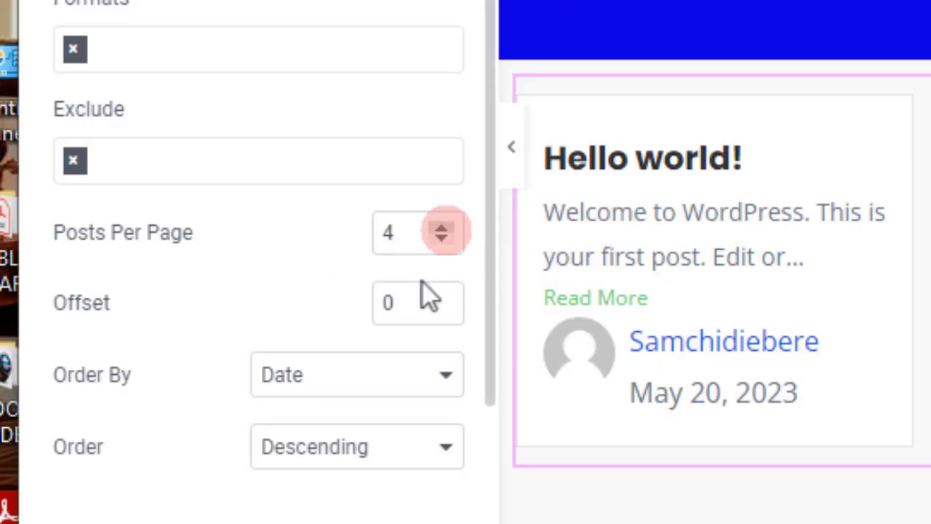
{"action": "left_click", "coordinate": [441, 227]}
{"action": "left_click", "coordinate": [442, 228]}
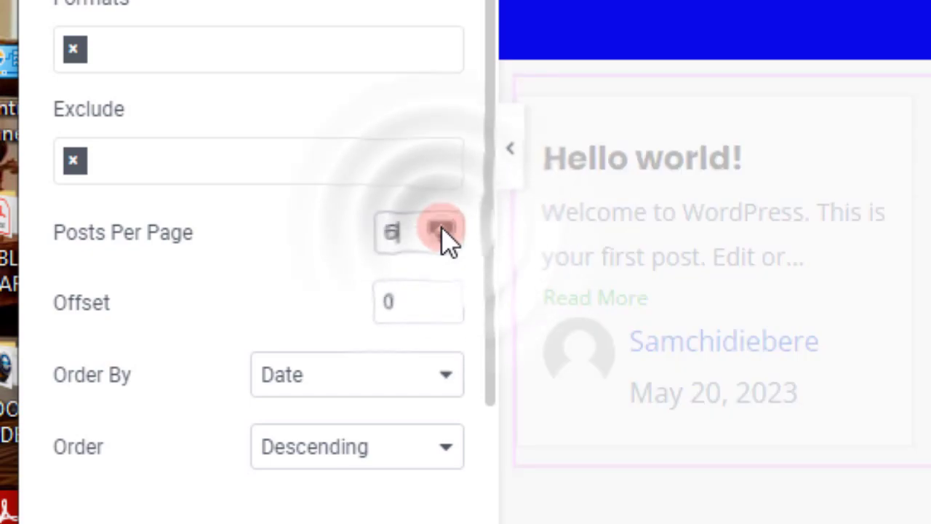
{"action": "left_click", "coordinate": [441, 228]}
{"action": "left_click", "coordinate": [441, 228]}
{"action": "left_click", "coordinate": [441, 227]}
{"action": "left_click", "coordinate": [441, 227]}
{"action": "left_click", "coordinate": [442, 228]}
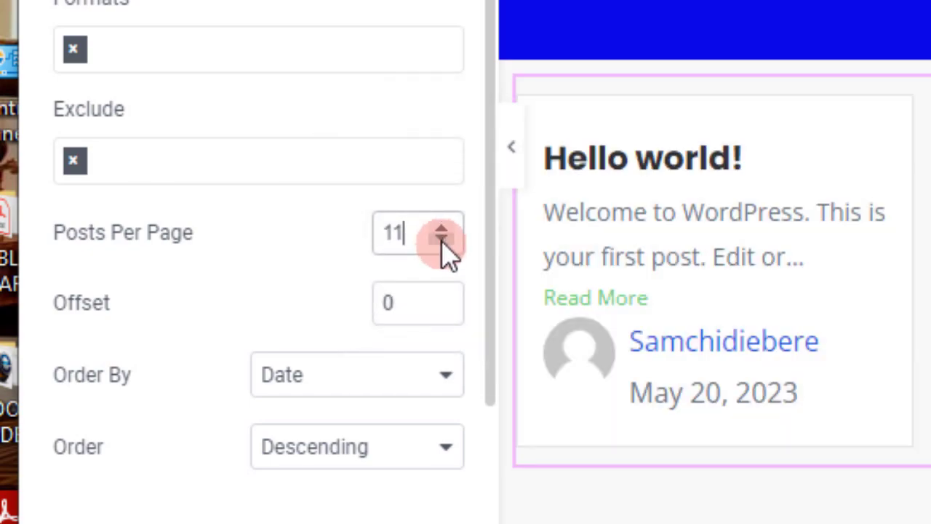
{"action": "left_click", "coordinate": [441, 238]}
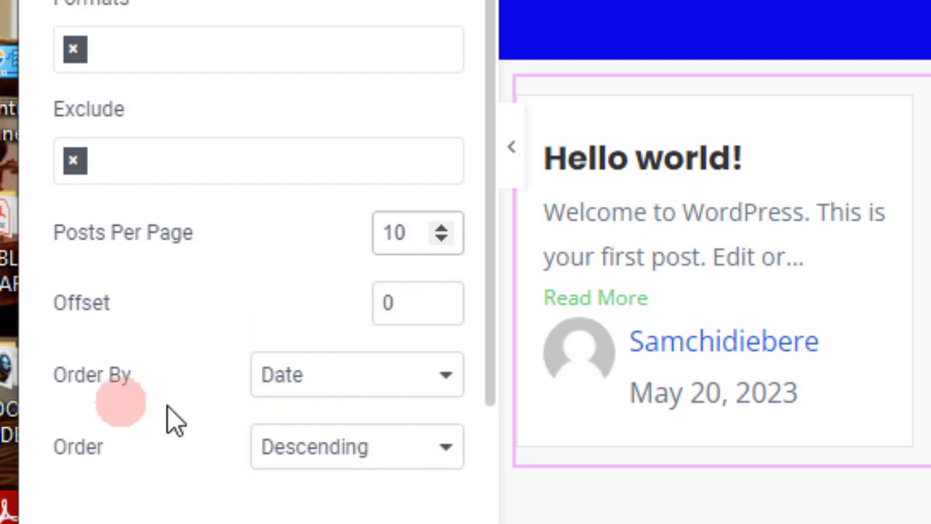
- Keep the posts ordered by Date, Descending
{"action": "scroll", "coordinate": [171, 418], "scroll_direction": "down", "scroll_amount": 2}
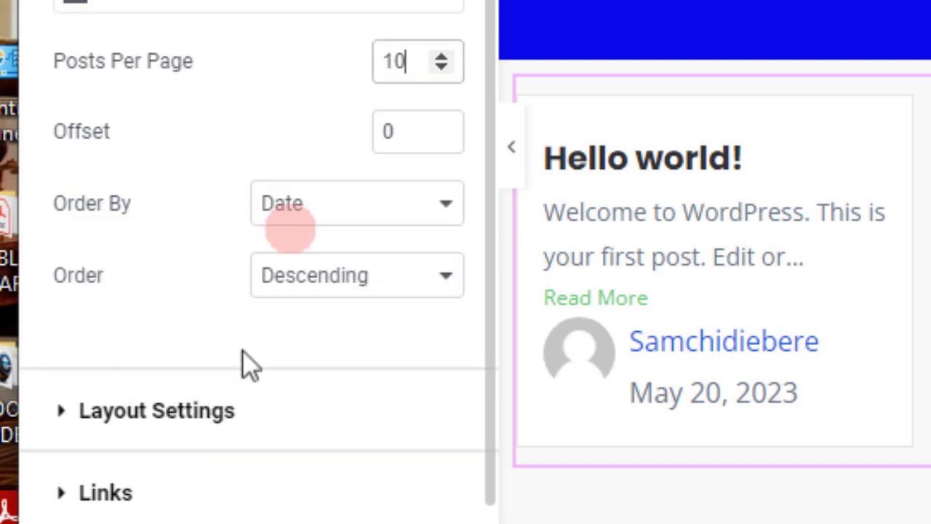
{"action": "left_click", "coordinate": [447, 207]}
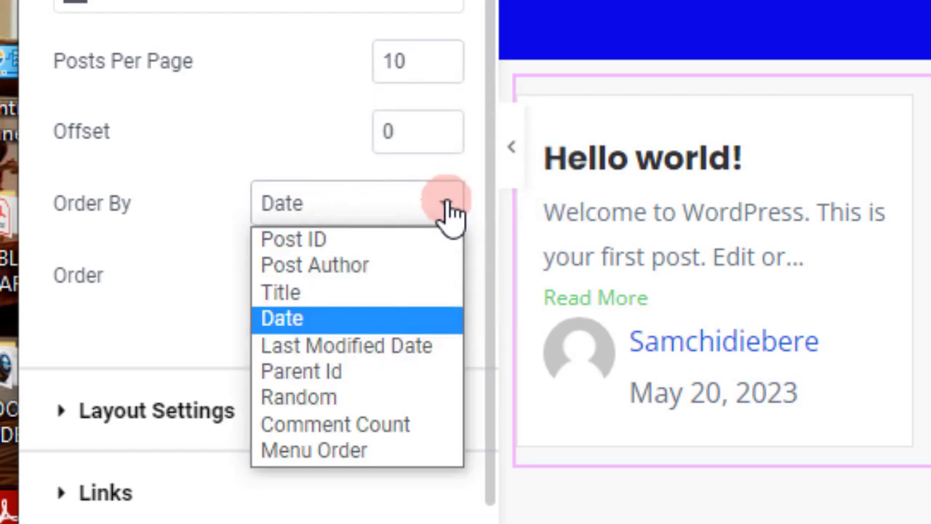
{"action": "left_click", "coordinate": [446, 206]}
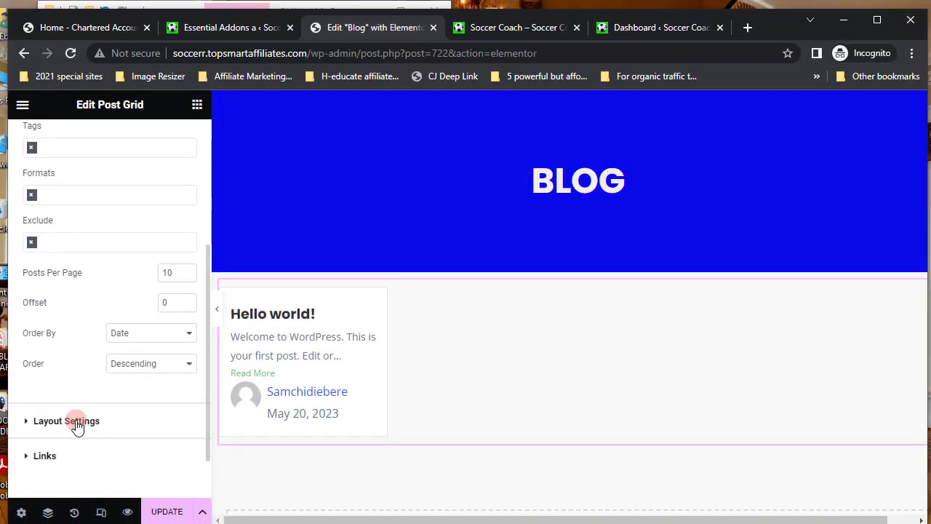
- In Layout Settings, set Columns to 3 and keep the Masonry layout
{"action": "left_click", "coordinate": [76, 422]}
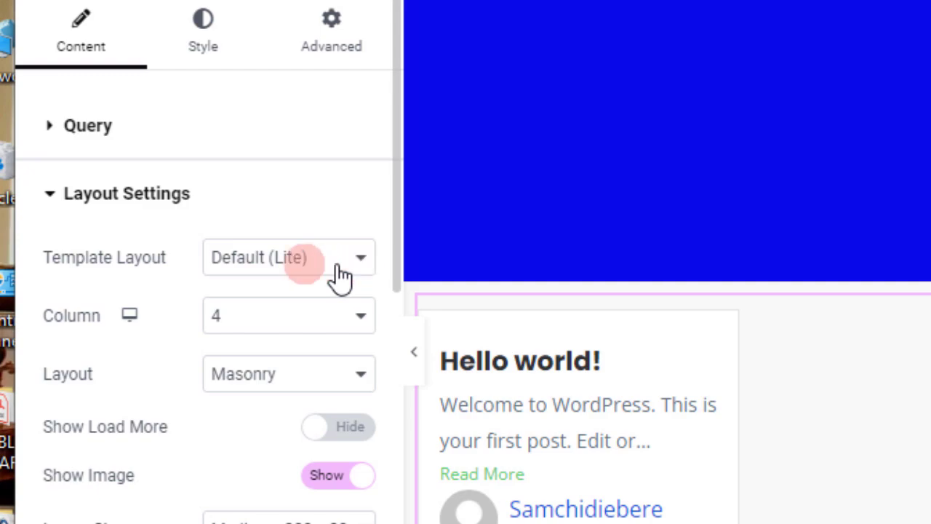
{"action": "left_click", "coordinate": [362, 259]}
{"action": "left_click", "coordinate": [363, 259]}
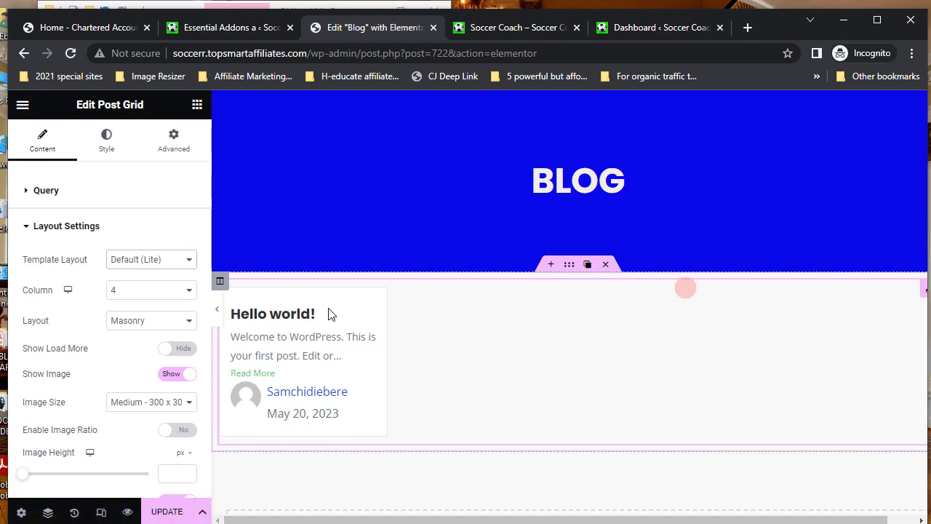
{"action": "left_click", "coordinate": [110, 289]}
{"action": "left_click", "coordinate": [111, 291]}
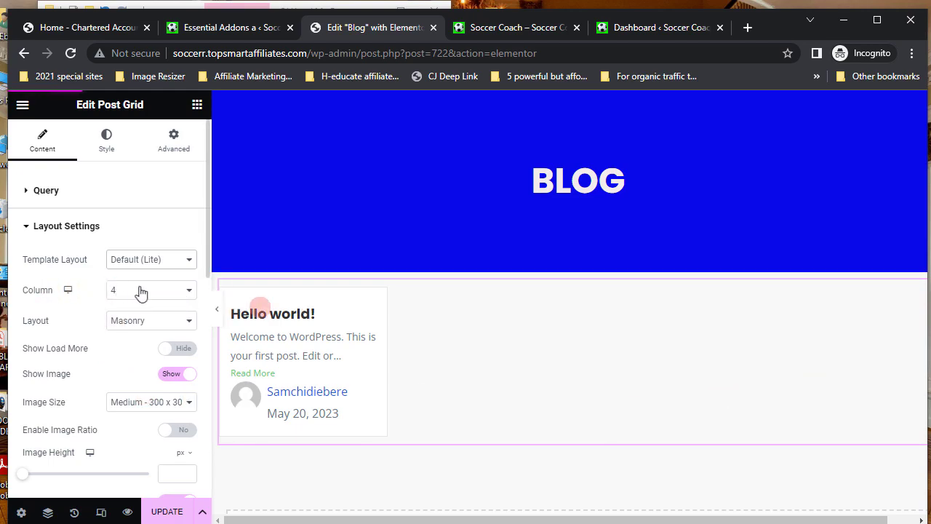
{"action": "left_click", "coordinate": [188, 291]}
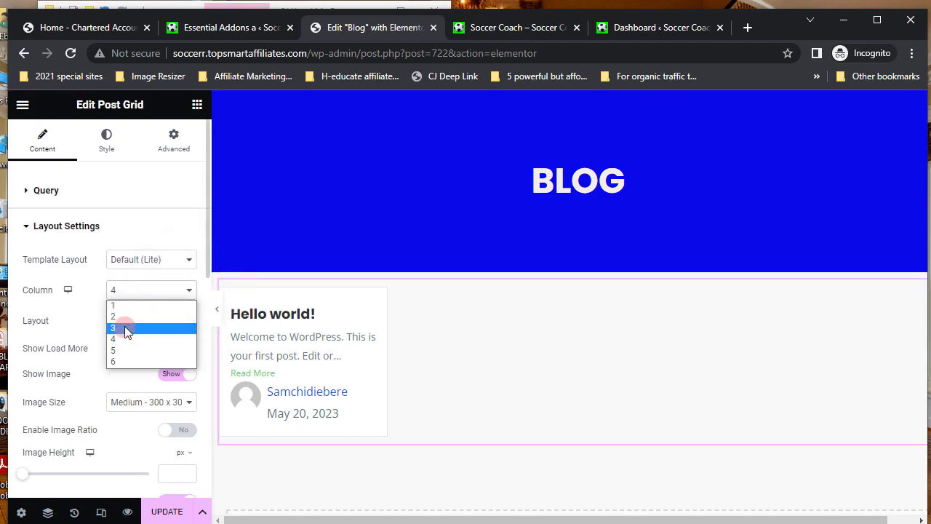
{"action": "left_click", "coordinate": [125, 329]}
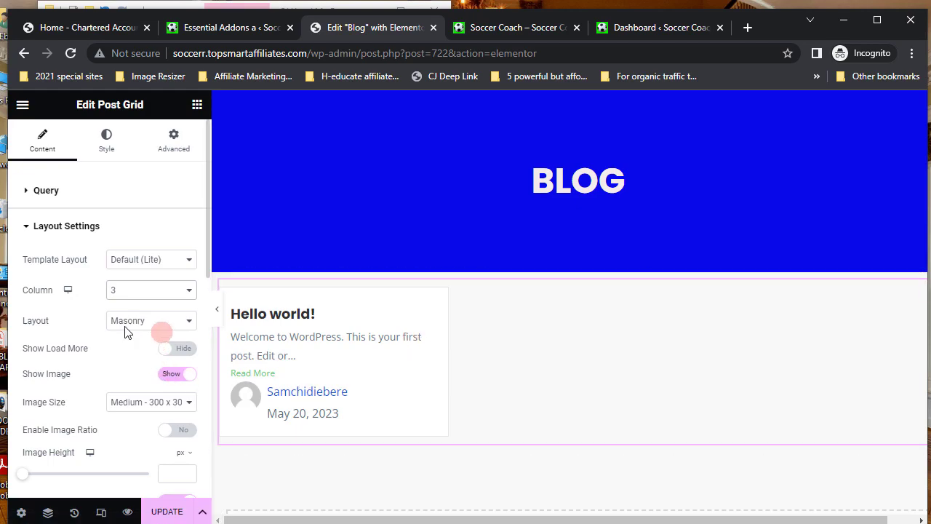
{"action": "left_click", "coordinate": [189, 321]}
{"action": "left_click", "coordinate": [188, 322]}
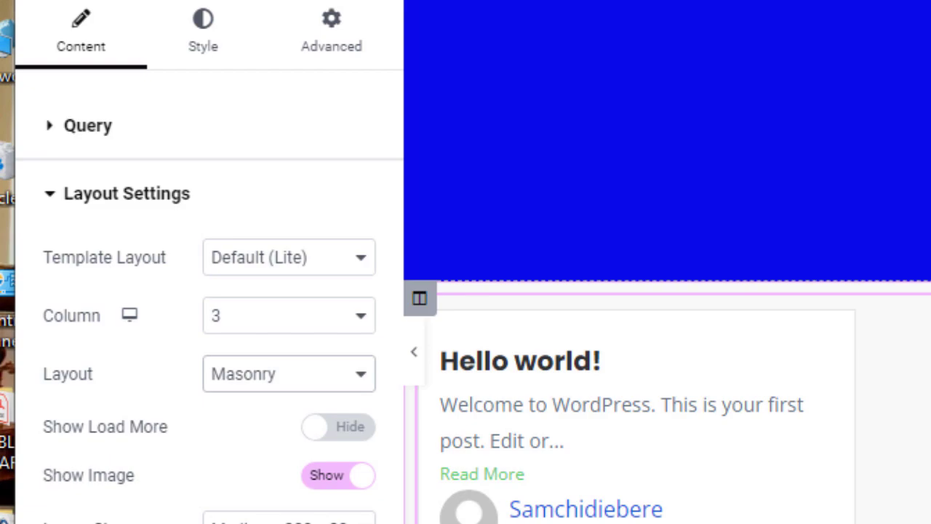
- Switch Show Load More on, labelled 'Load More'
{"action": "left_click", "coordinate": [366, 430]}
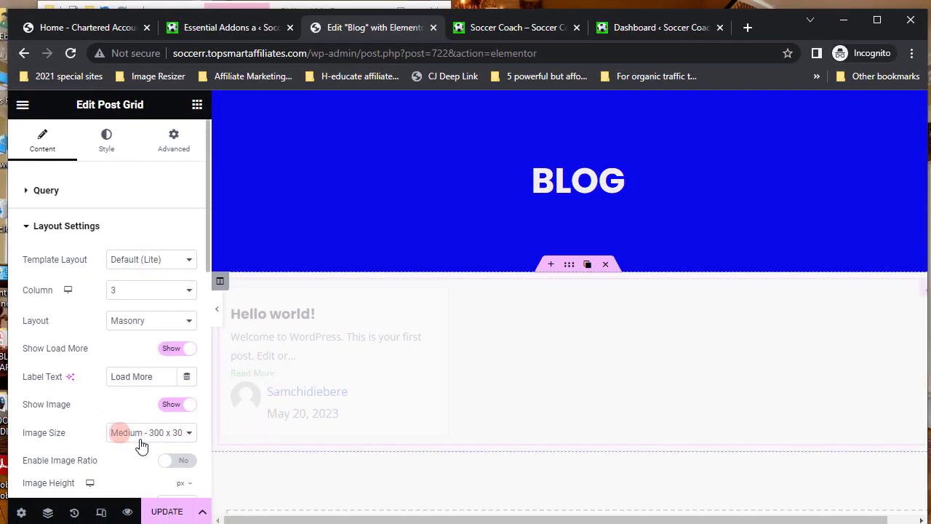
{"action": "scroll", "coordinate": [141, 443], "scroll_direction": "down", "scroll_amount": 1}
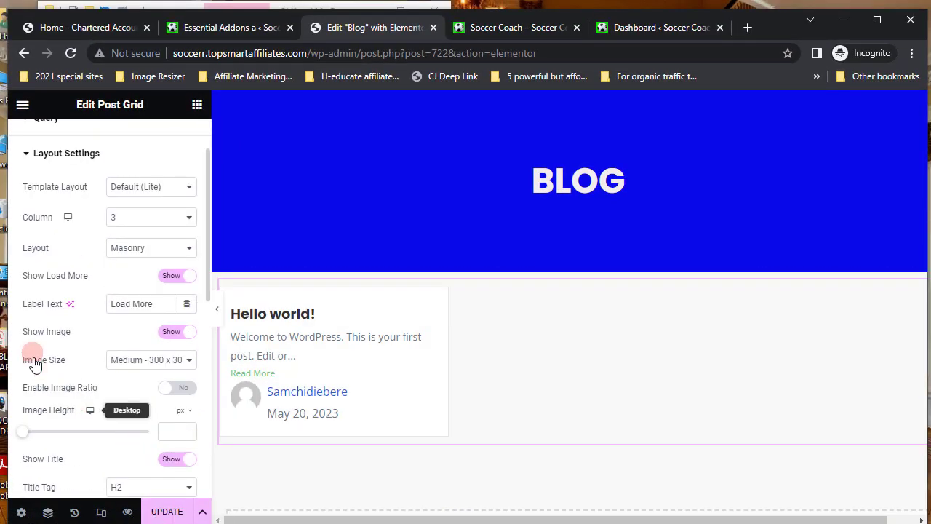
{"action": "double_click", "coordinate": [182, 331]}
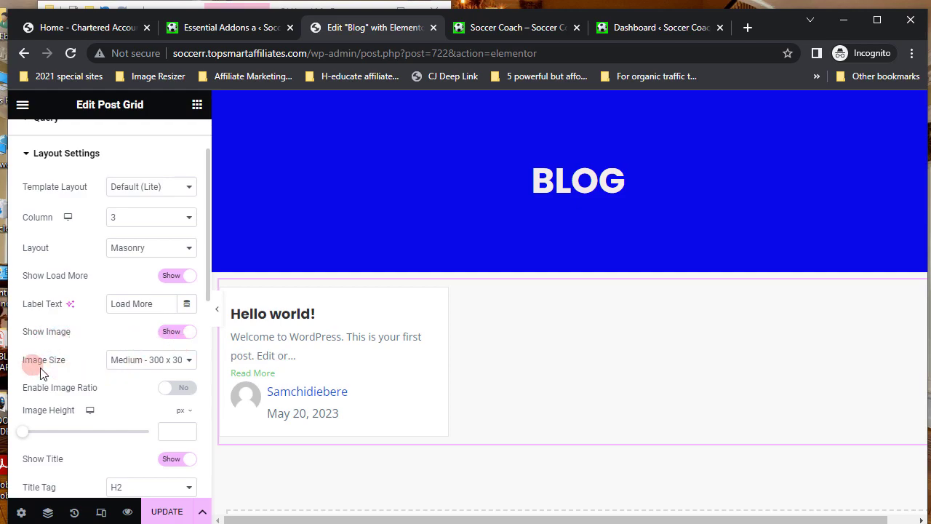
- Set the grid's Image Size to Medium Large - 768 x 0
{"action": "left_click", "coordinate": [191, 360]}
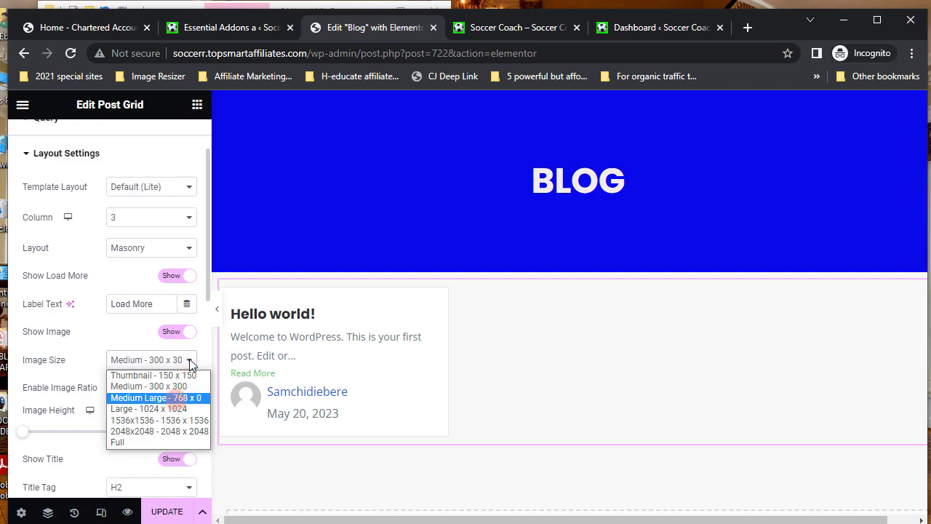
{"action": "left_click", "coordinate": [185, 398]}
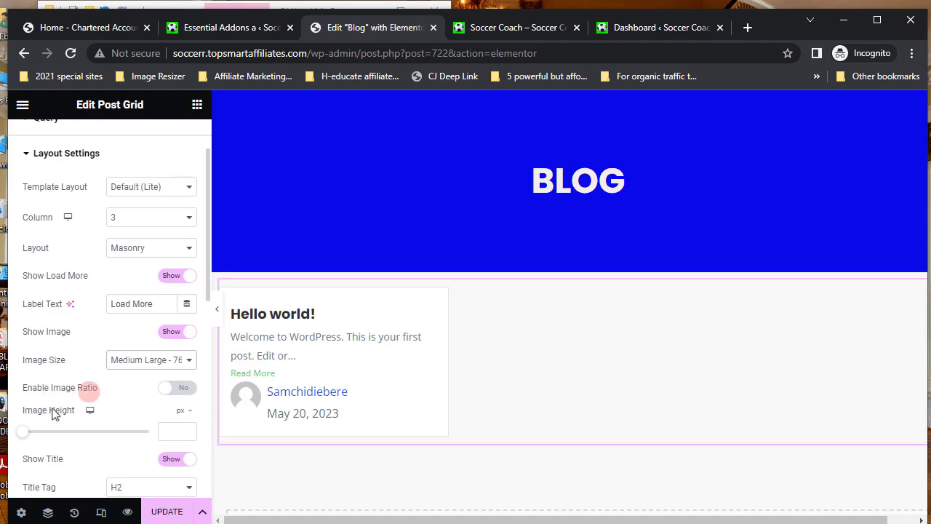
{"action": "scroll", "coordinate": [120, 417], "scroll_direction": "down", "scroll_amount": 2}
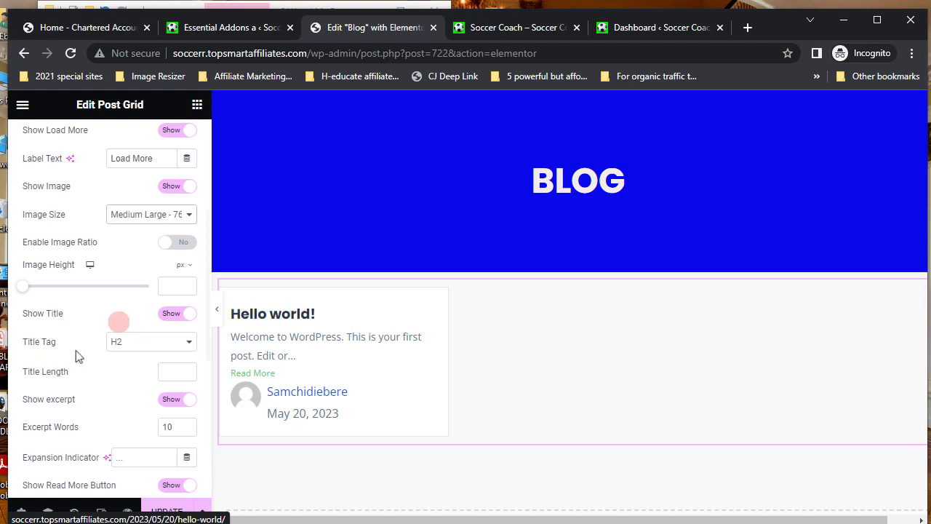
{"action": "left_click", "coordinate": [189, 346]}
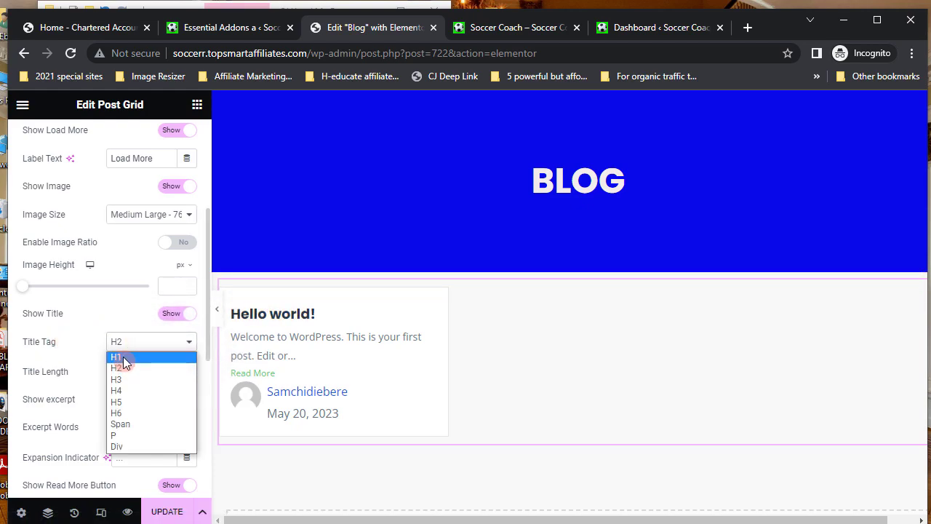
{"action": "left_click", "coordinate": [123, 357]}
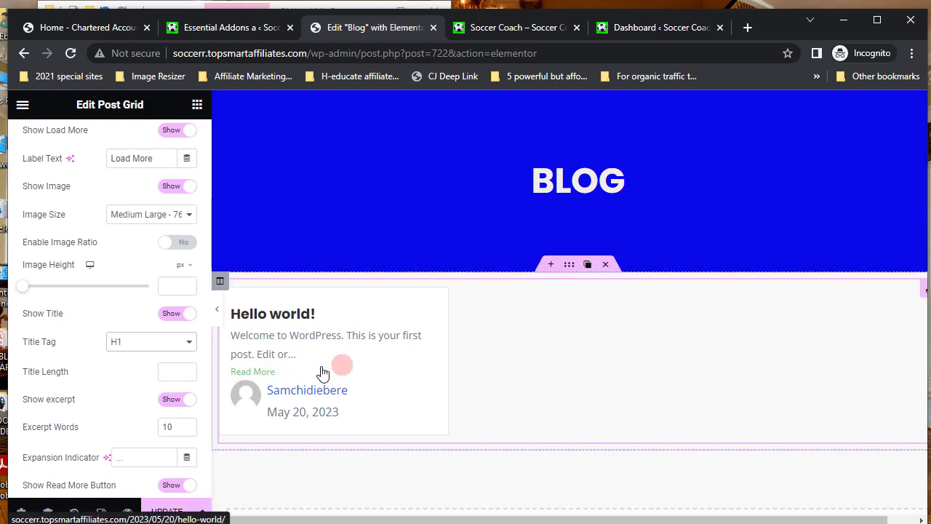
{"action": "left_click", "coordinate": [189, 347]}
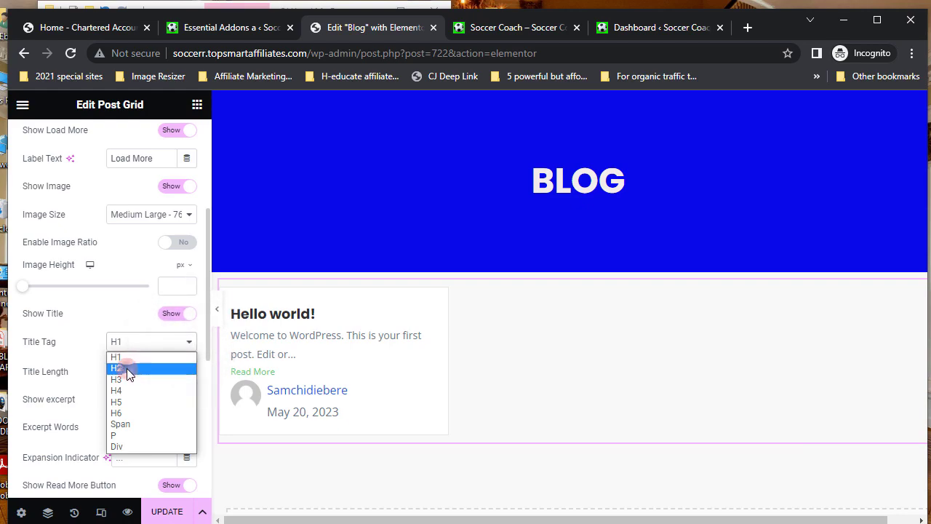
{"action": "left_click", "coordinate": [126, 368]}
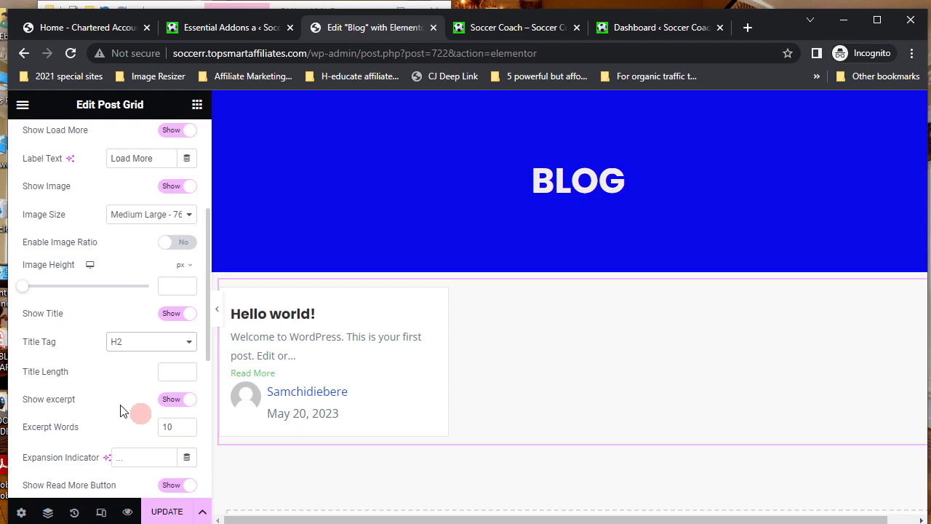
{"action": "scroll", "coordinate": [120, 411], "scroll_direction": "down", "scroll_amount": 1}
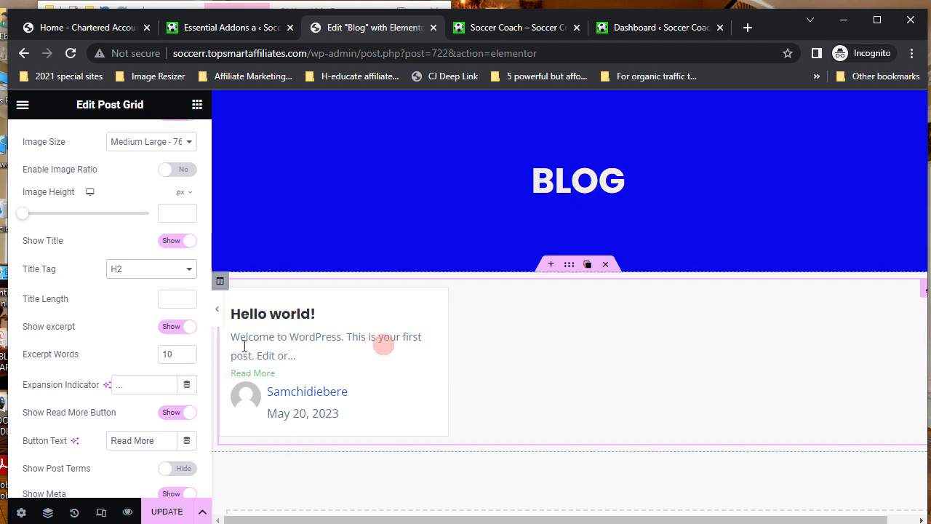
- Set the Post Grid's Excerpt Words to 500
{"action": "left_click", "coordinate": [187, 349]}
{"action": "left_click", "coordinate": [188, 349]}
{"action": "left_click", "coordinate": [188, 349]}
{"action": "left_click", "coordinate": [188, 349]}
{"action": "left_click", "coordinate": [187, 349]}
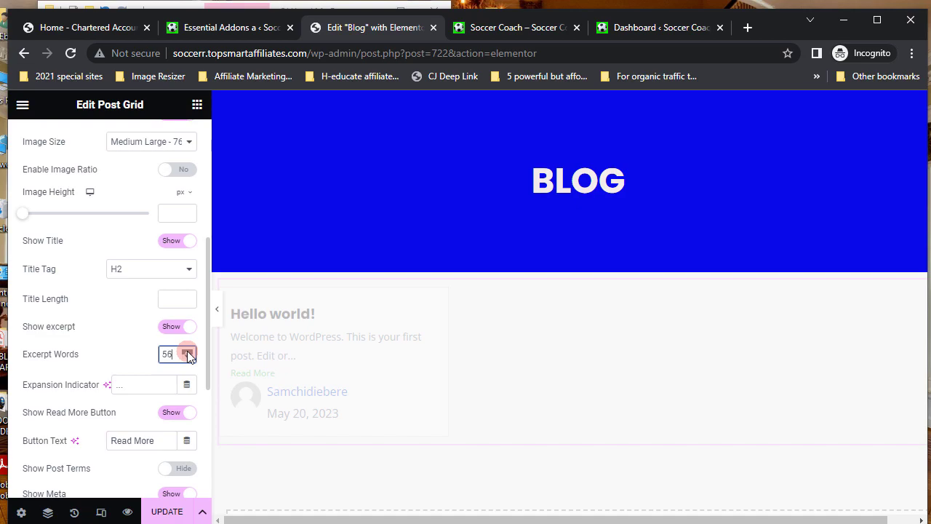
{"action": "left_click", "coordinate": [187, 351]}
{"action": "left_click", "coordinate": [187, 350]}
{"action": "left_click", "coordinate": [187, 350]}
{"action": "left_click", "coordinate": [186, 350]}
{"action": "left_click", "coordinate": [167, 352]}
{"action": "left_click", "coordinate": [186, 350]}
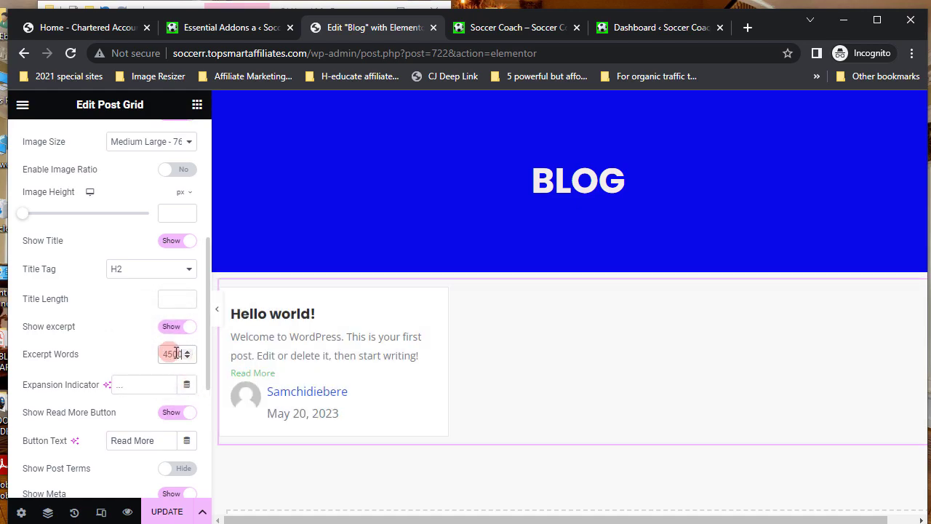
{"action": "double_click", "coordinate": [169, 352]}
{"action": "type", "text": "750"}
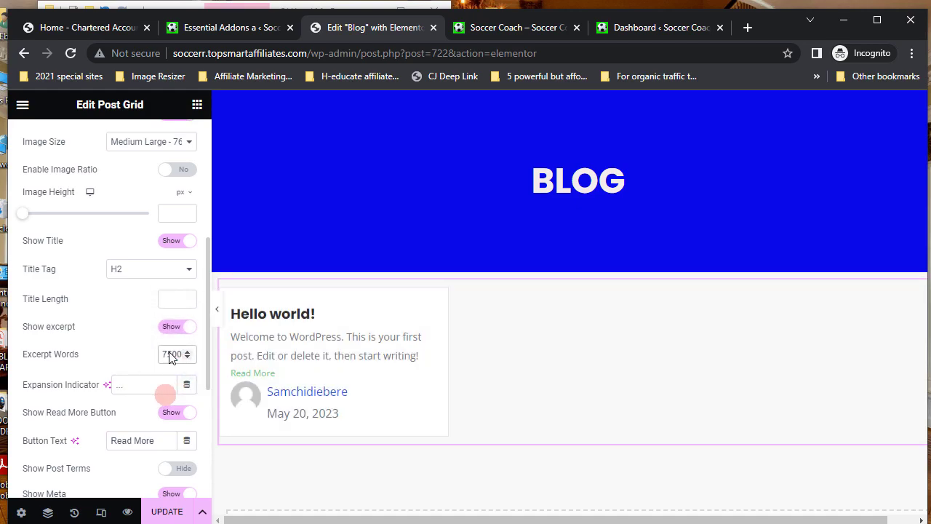
{"action": "key", "text": "BackSpace"}
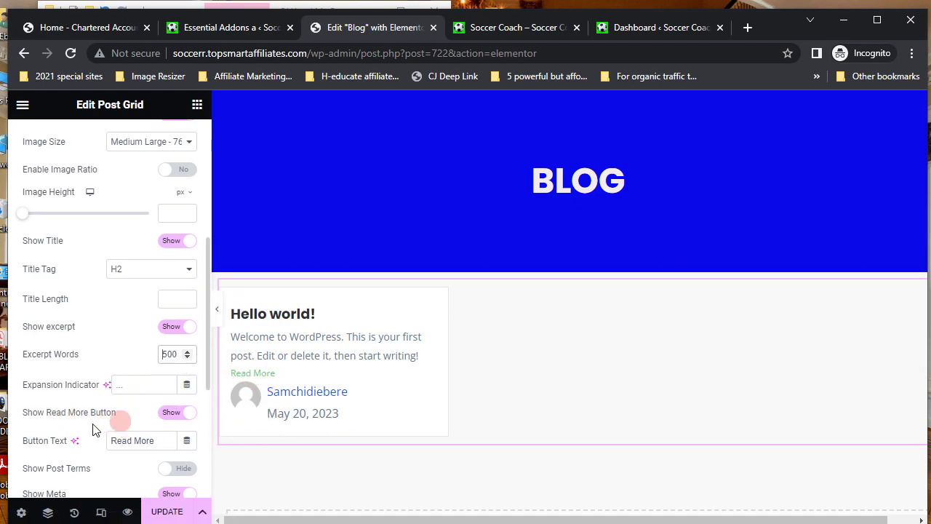
- Switch Meta Position to Entry Header, then back to Entry Footer
{"action": "scroll", "coordinate": [93, 429], "scroll_direction": "down", "scroll_amount": 1}
{"action": "scroll", "coordinate": [93, 429], "scroll_direction": "down", "scroll_amount": 1}
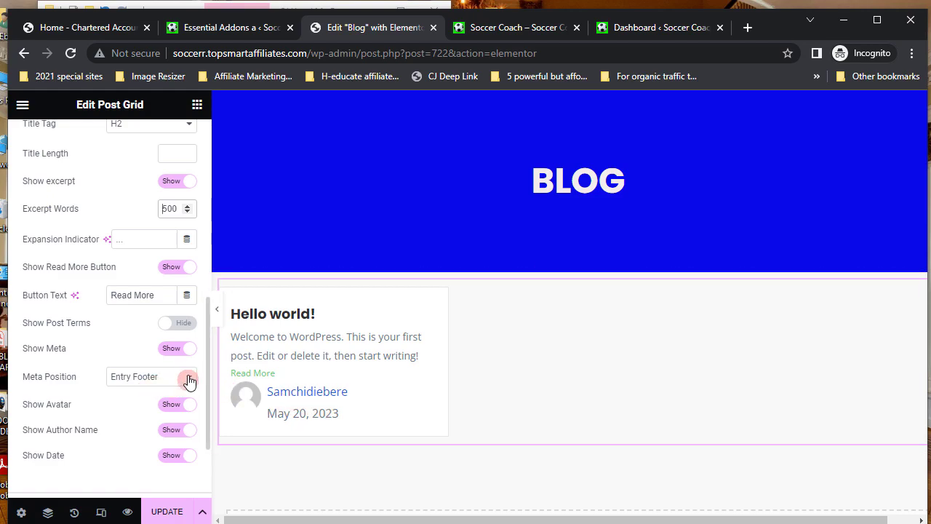
{"action": "left_click", "coordinate": [189, 379]}
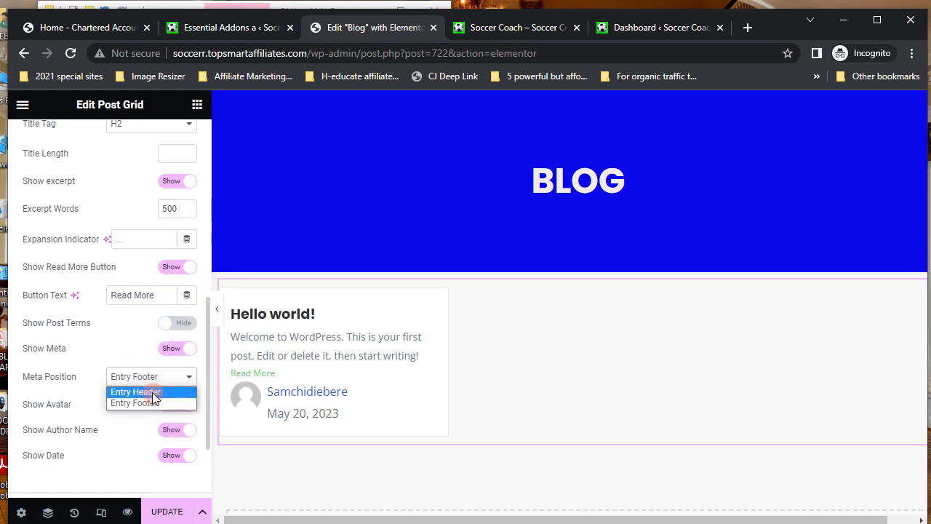
{"action": "left_click", "coordinate": [152, 392]}
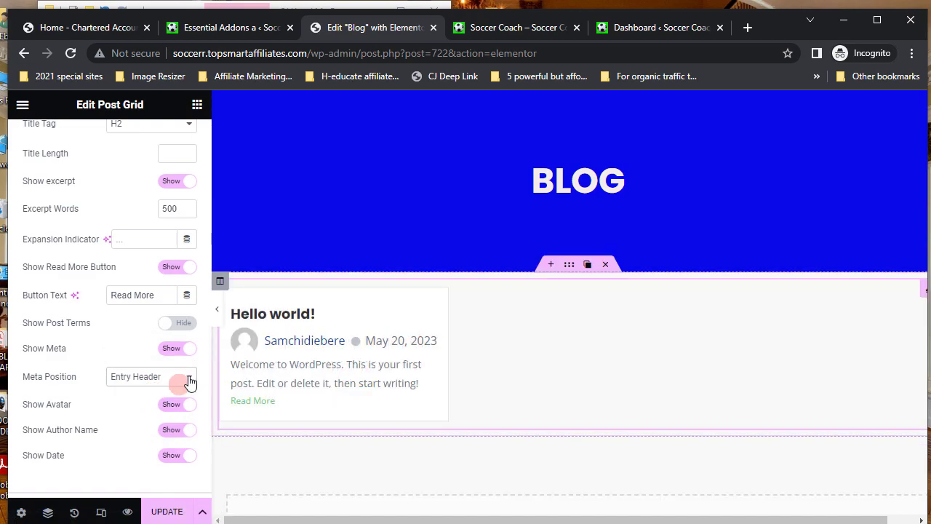
{"action": "left_click", "coordinate": [188, 377]}
{"action": "left_click", "coordinate": [151, 402]}
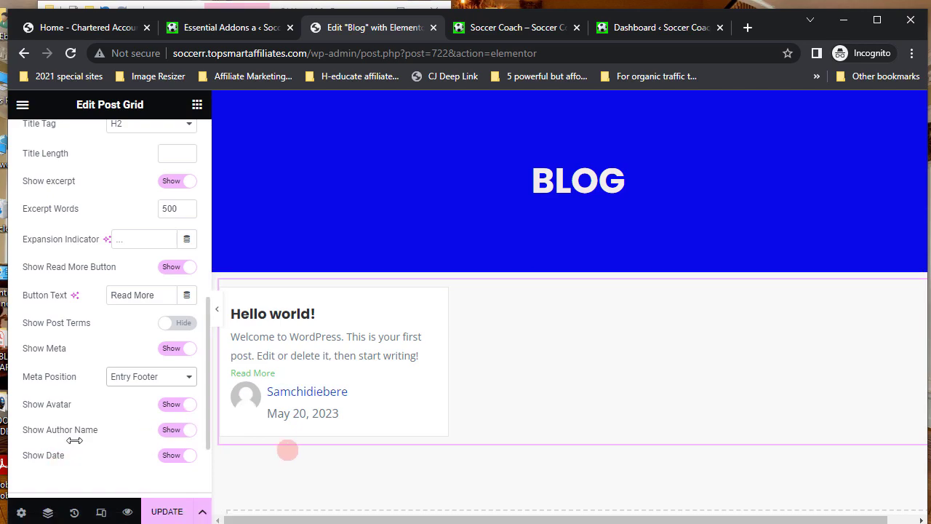
- Review the Links settings and save the Post Grid changes with UPDATE
{"action": "scroll", "coordinate": [151, 458], "scroll_direction": "down", "scroll_amount": 3}
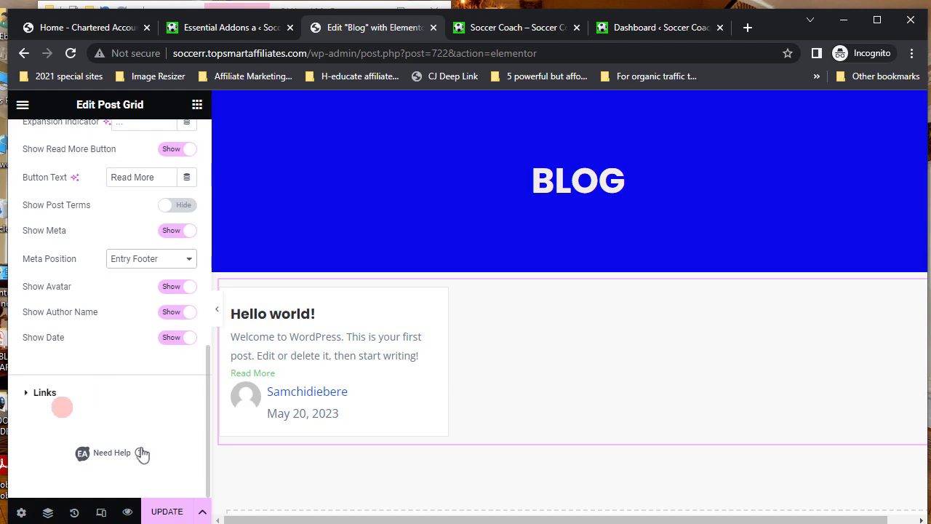
{"action": "left_click", "coordinate": [43, 392]}
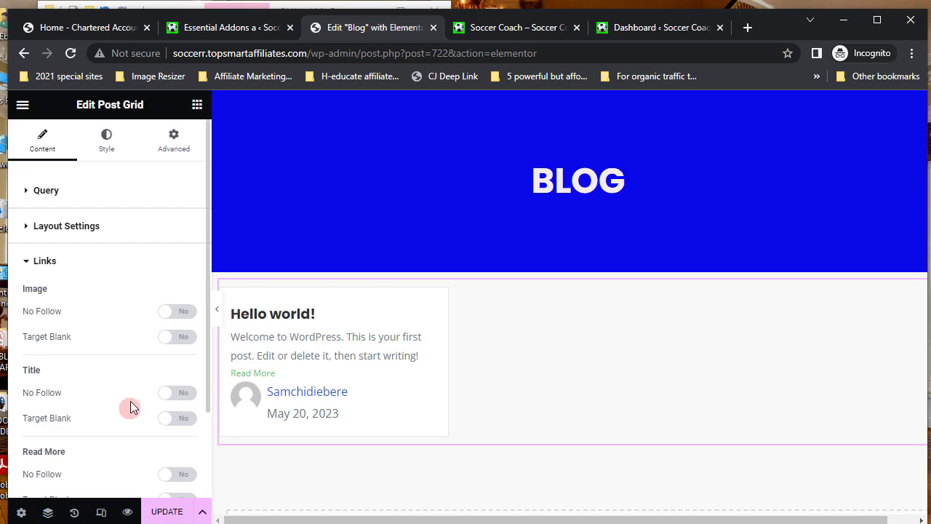
{"action": "left_click", "coordinate": [168, 512]}
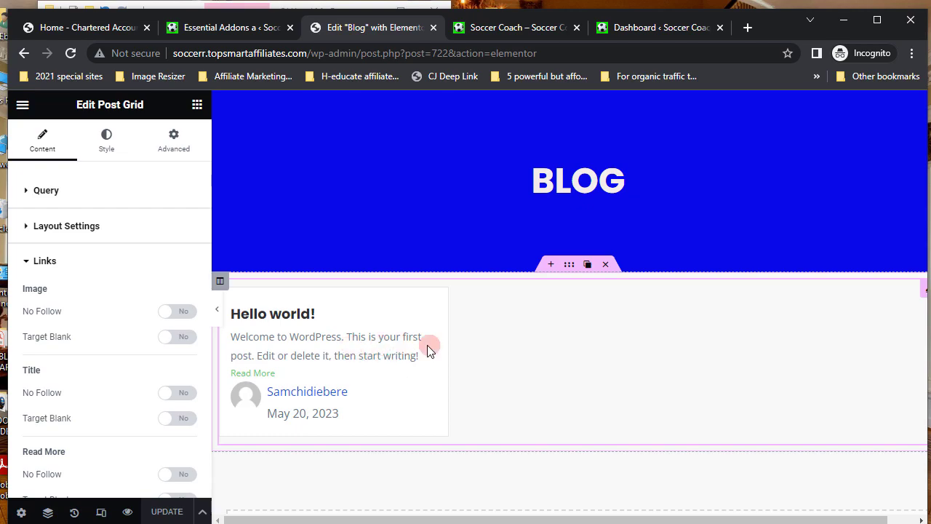
{"action": "scroll", "coordinate": [427, 344], "scroll_direction": "down", "scroll_amount": 1}
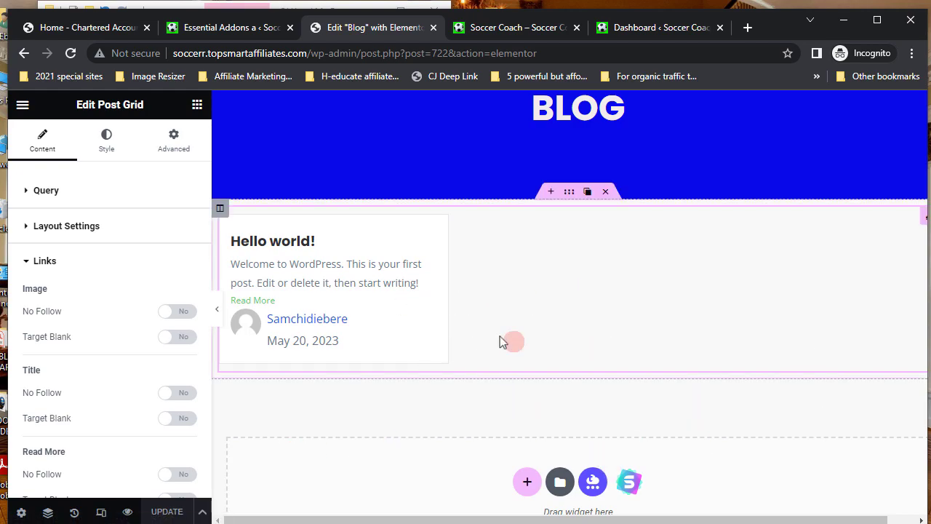
{"action": "scroll", "coordinate": [511, 340], "scroll_direction": "up", "scroll_amount": 1}
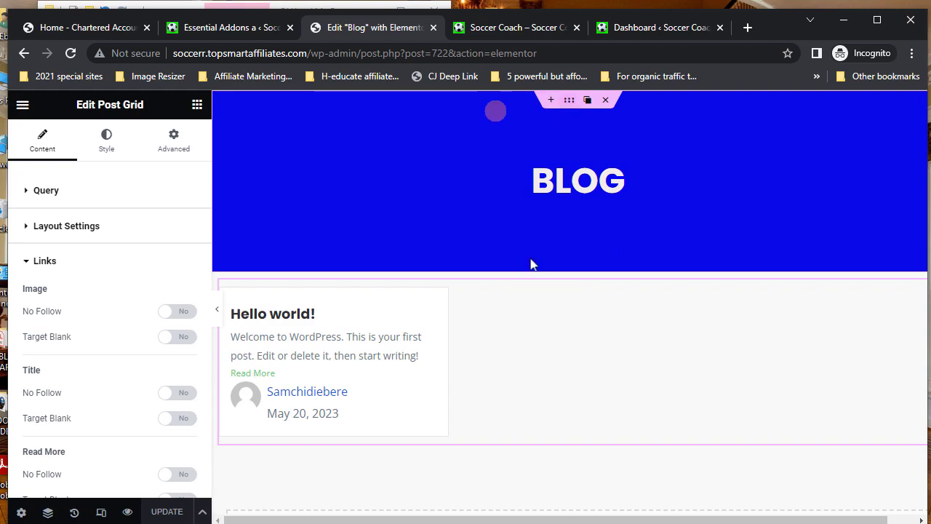
- Give the BLOG header section a 180° linear blue-to-pink gradient and update the page
{"action": "left_click", "coordinate": [571, 102]}
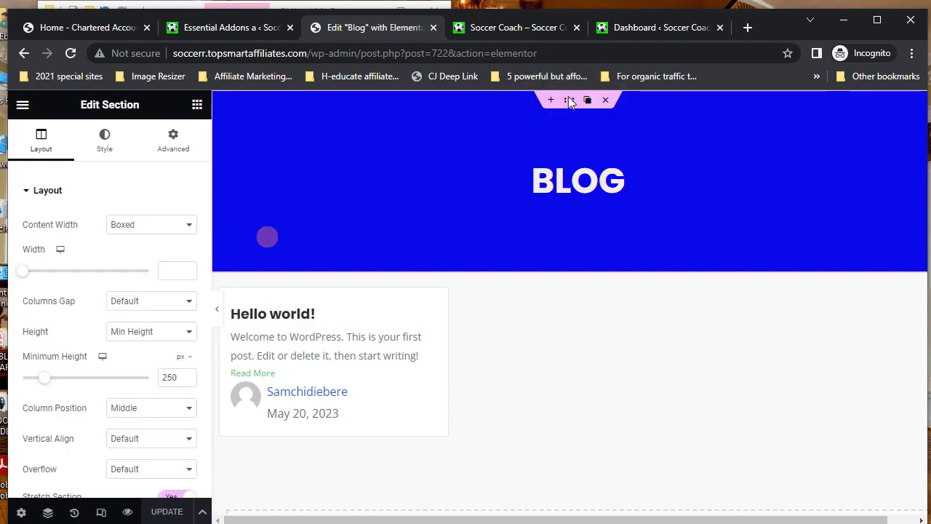
{"action": "left_click", "coordinate": [106, 139]}
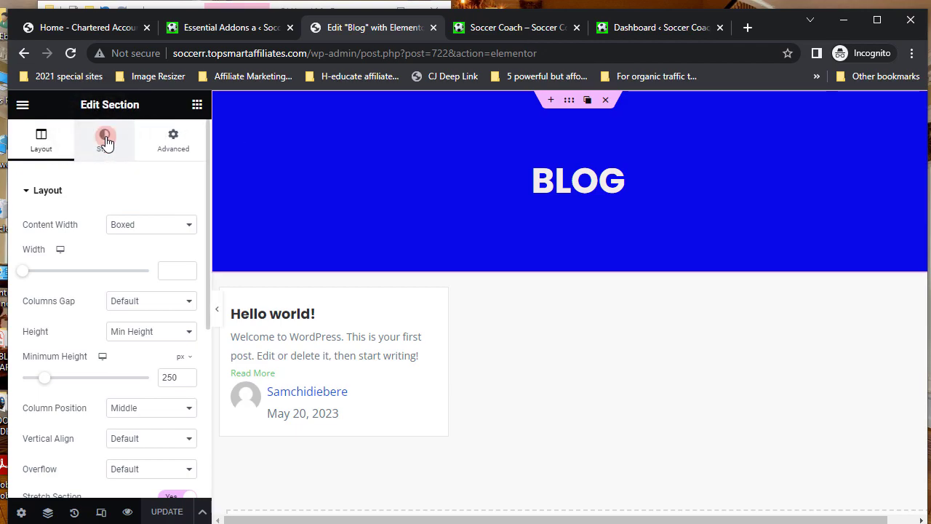
{"action": "left_click", "coordinate": [105, 139]}
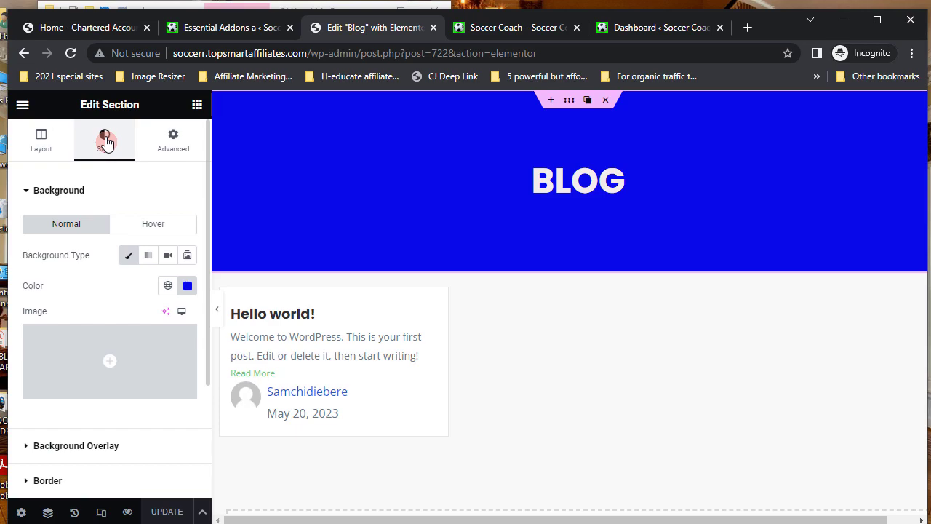
{"action": "left_click", "coordinate": [149, 258]}
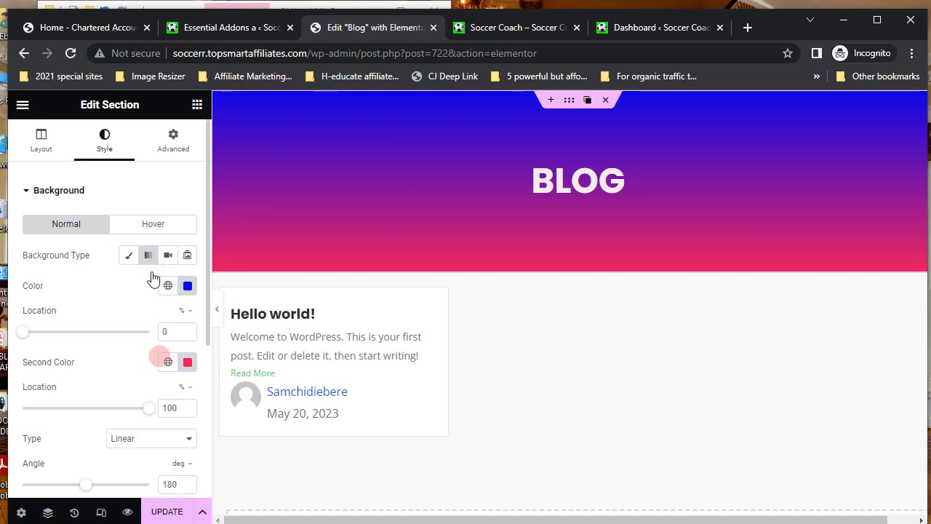
{"action": "left_click", "coordinate": [167, 511]}
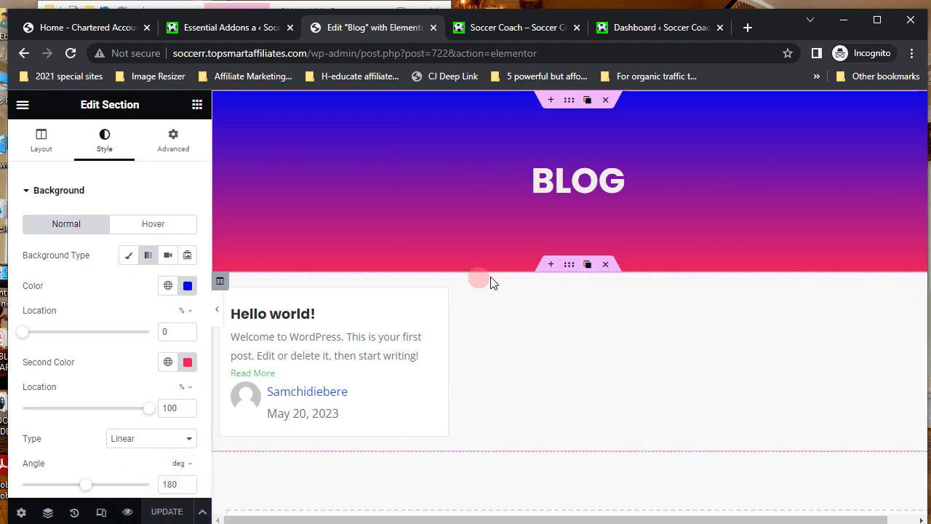
- In Appearance > Menus, add the Blog page to the main menu
{"action": "left_click", "coordinate": [507, 29]}
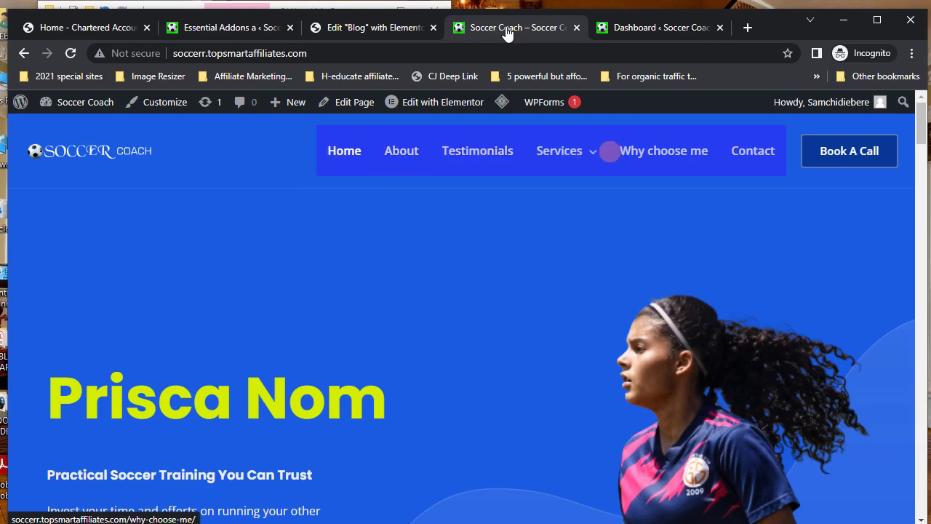
{"action": "left_click", "coordinate": [231, 28]}
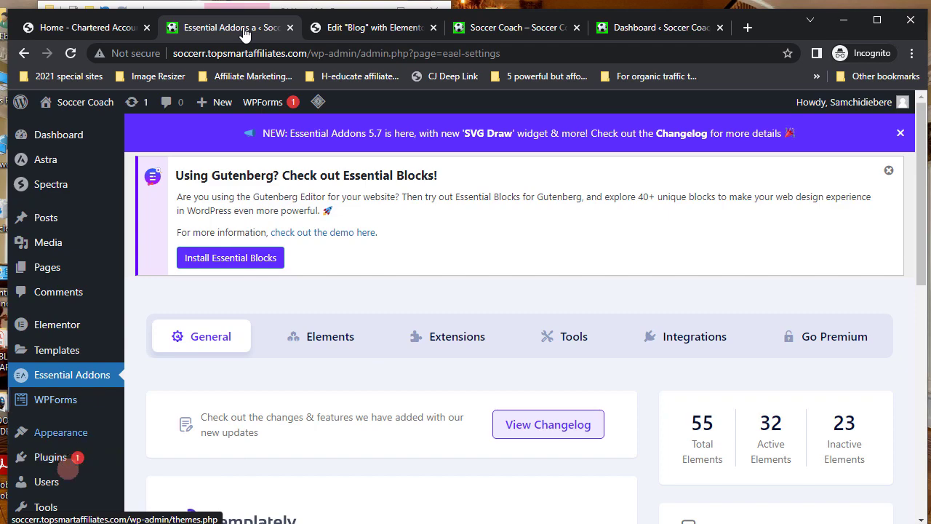
{"action": "mouse_move", "coordinate": [64, 432]}
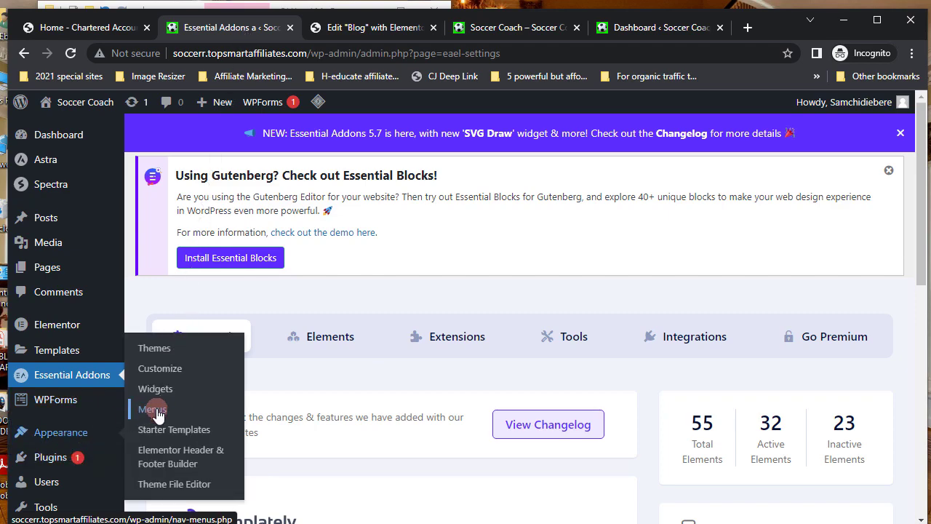
{"action": "left_click", "coordinate": [154, 410]}
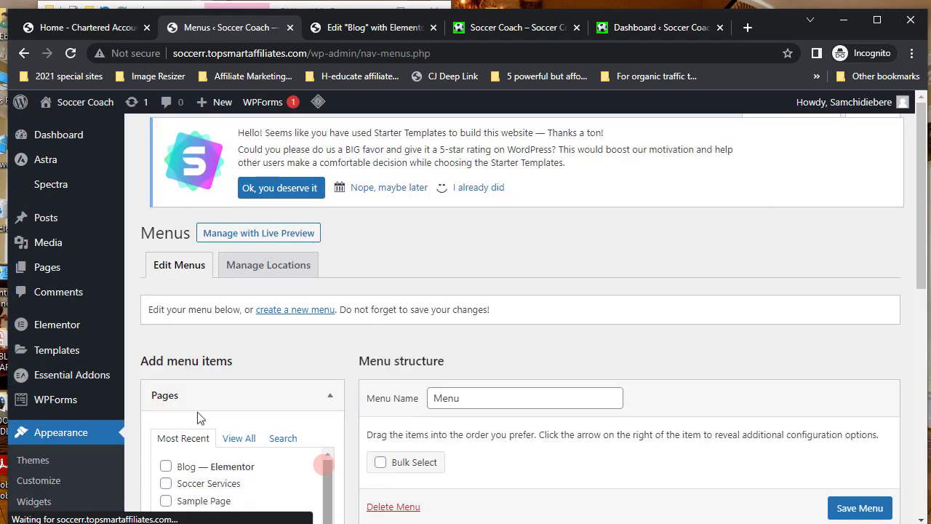
{"action": "scroll", "coordinate": [342, 458], "scroll_direction": "down", "scroll_amount": 2}
{"action": "scroll", "coordinate": [445, 438], "scroll_direction": "down", "scroll_amount": 2}
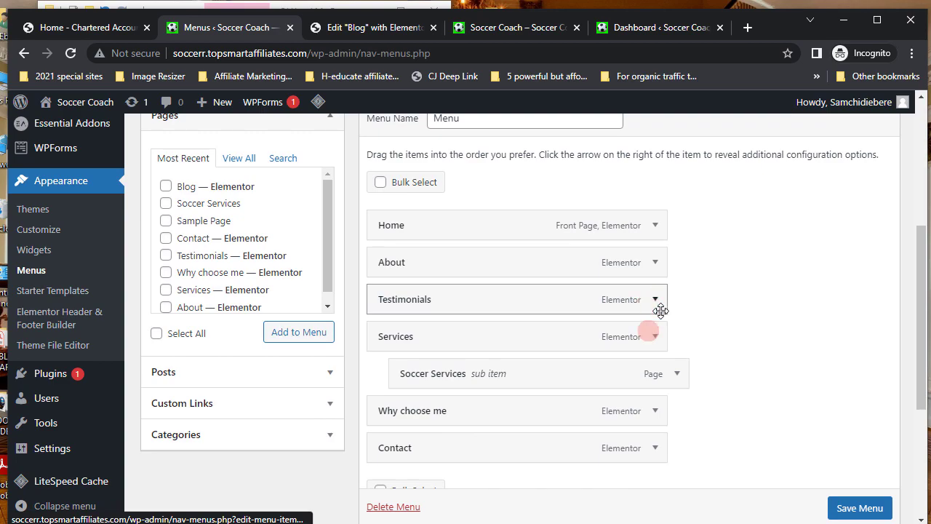
{"action": "left_click", "coordinate": [172, 180]}
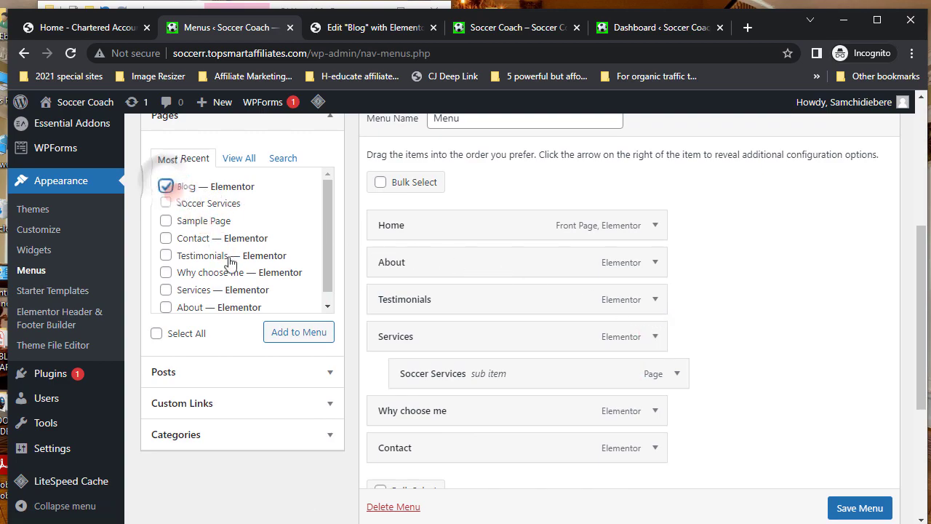
{"action": "left_click", "coordinate": [293, 335]}
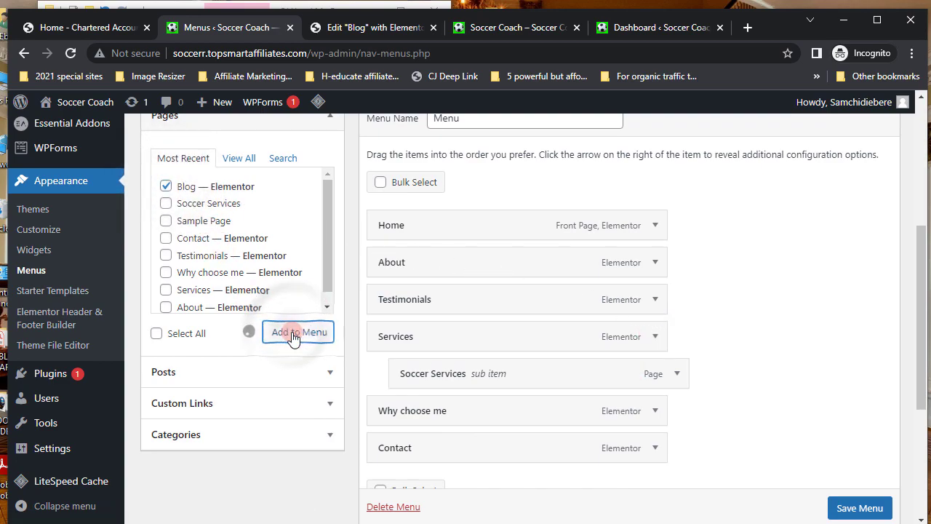
- Drag the Blog menu item up to sit directly after Home
{"action": "scroll", "coordinate": [451, 374], "scroll_direction": "down", "scroll_amount": 1}
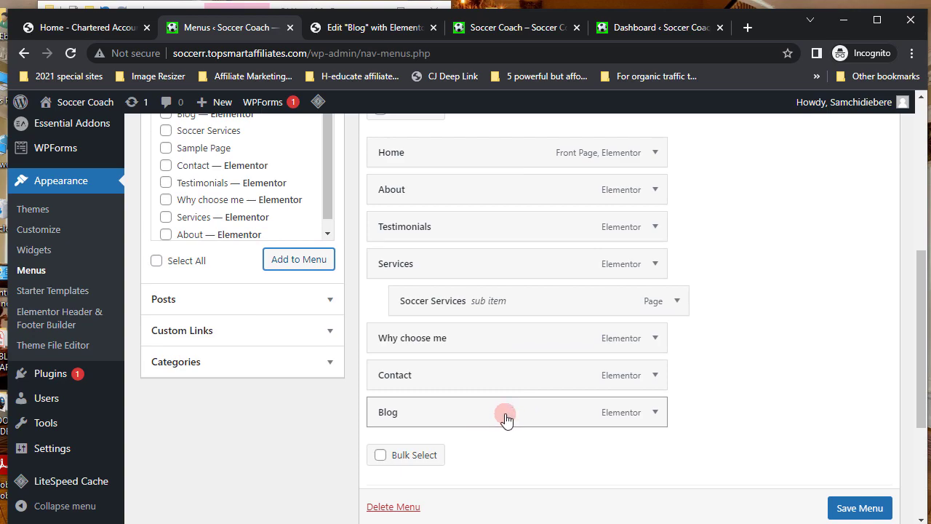
{"action": "left_click_drag", "start_coordinate": [507, 419], "coordinate": [507, 195]}
{"action": "left_click_drag", "start_coordinate": [473, 319], "coordinate": [472, 319]}
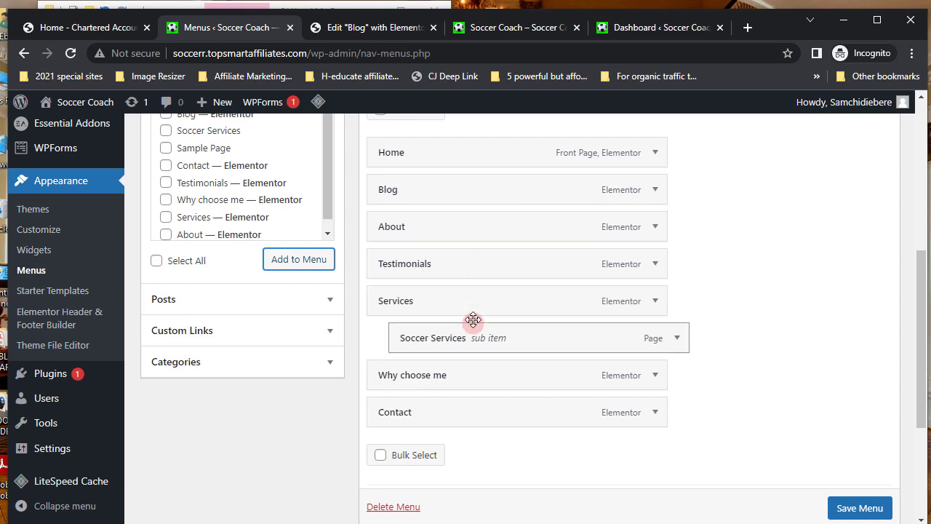
{"action": "scroll", "coordinate": [473, 320], "scroll_direction": "up", "scroll_amount": 2}
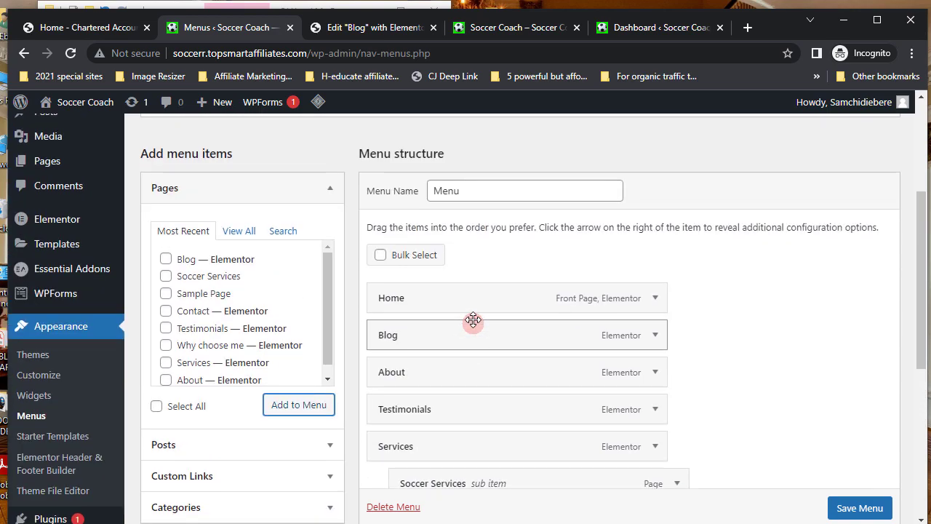
{"action": "left_click", "coordinate": [430, 295]}
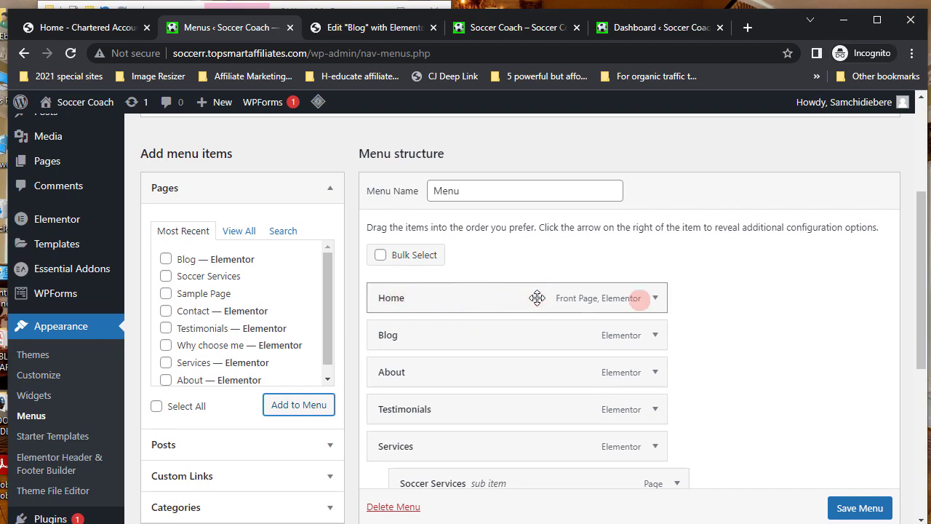
{"action": "left_click", "coordinate": [747, 27]}
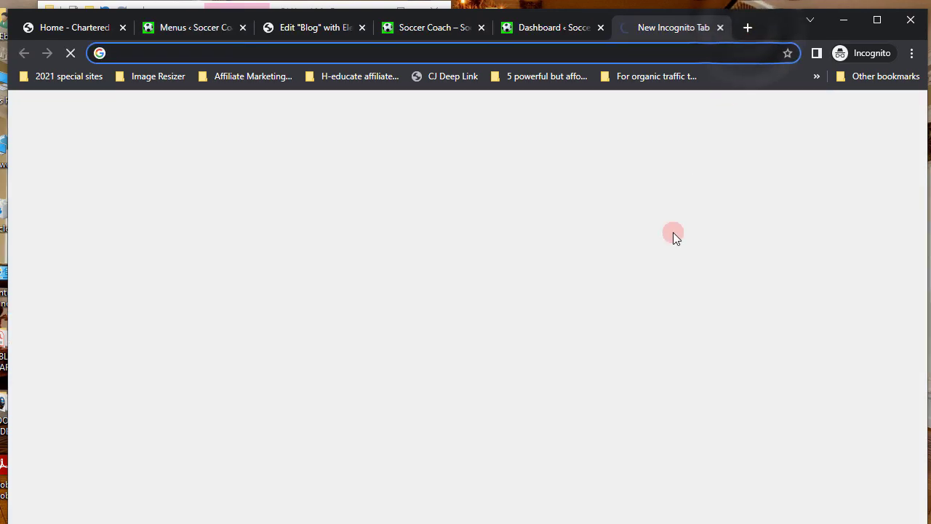
{"action": "type", "text": "apple"}
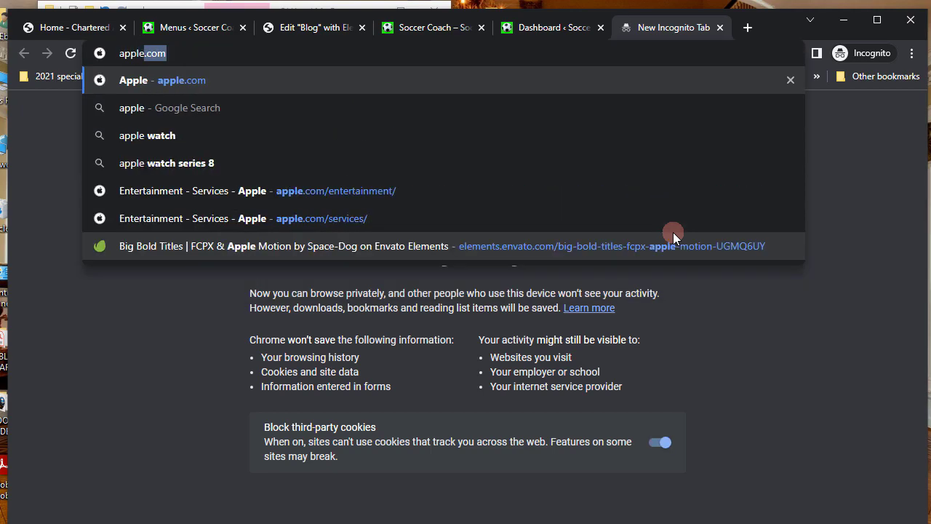
{"action": "key", "text": "Return"}
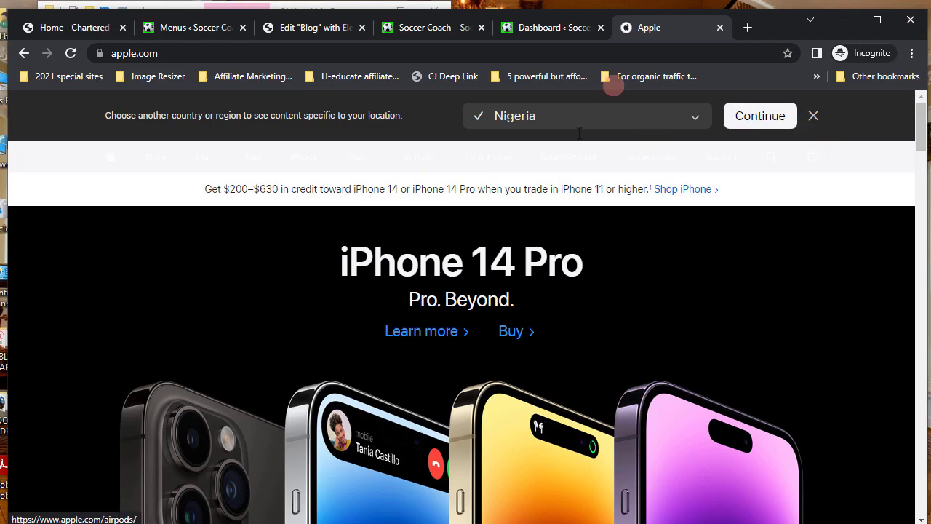
{"action": "left_click", "coordinate": [720, 27]}
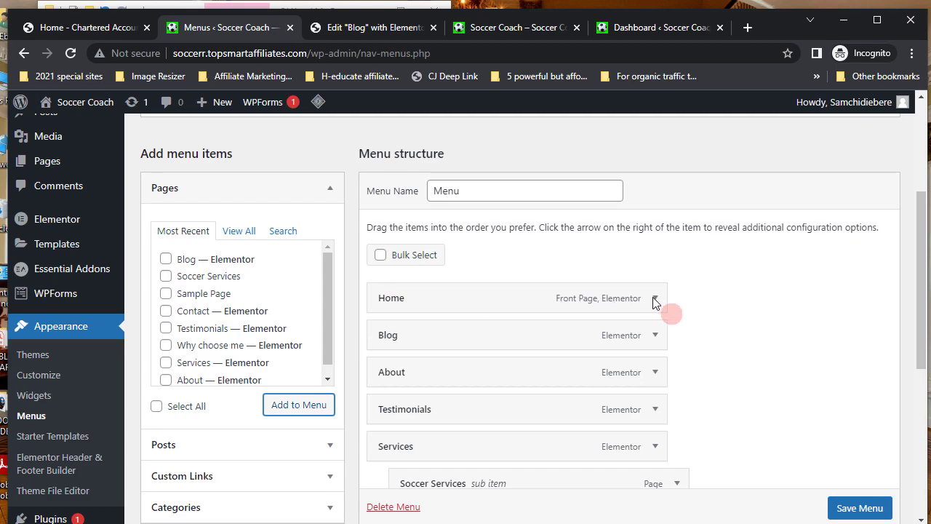
- Remove the Home item from the menu and save the menu
{"action": "scroll", "coordinate": [655, 303], "scroll_direction": "up", "scroll_amount": 1}
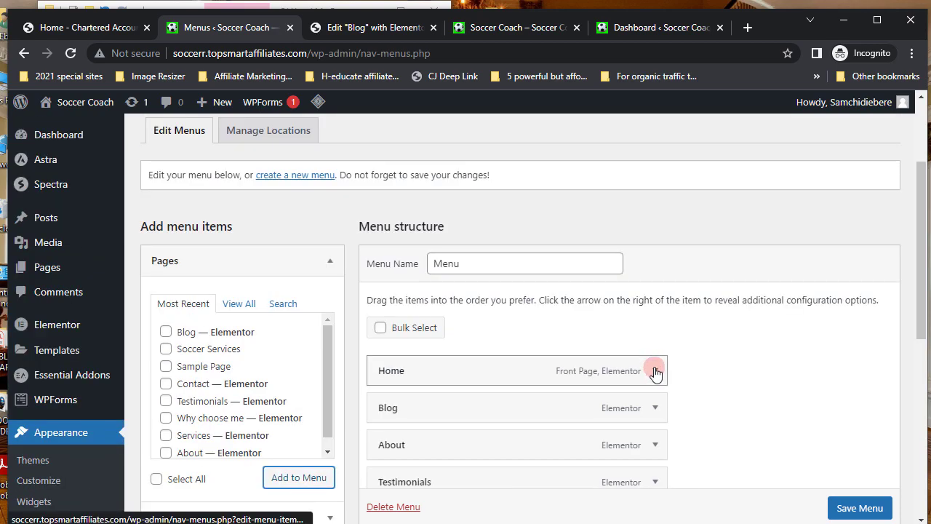
{"action": "left_click", "coordinate": [655, 301]}
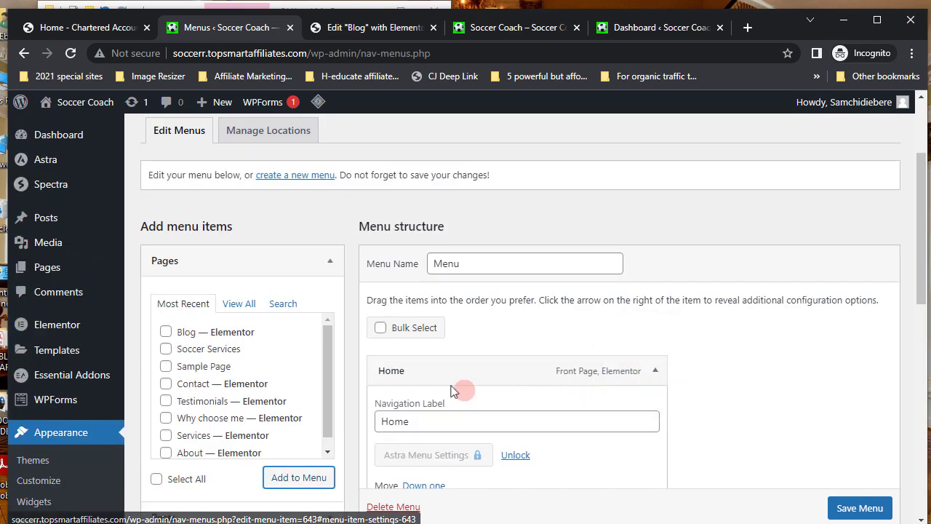
{"action": "scroll", "coordinate": [443, 386], "scroll_direction": "down", "scroll_amount": 1}
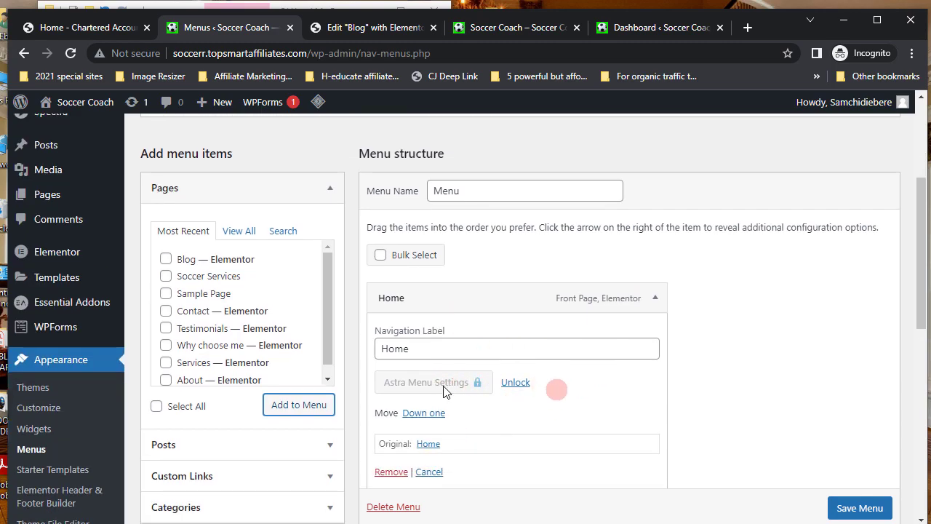
{"action": "left_click", "coordinate": [391, 471]}
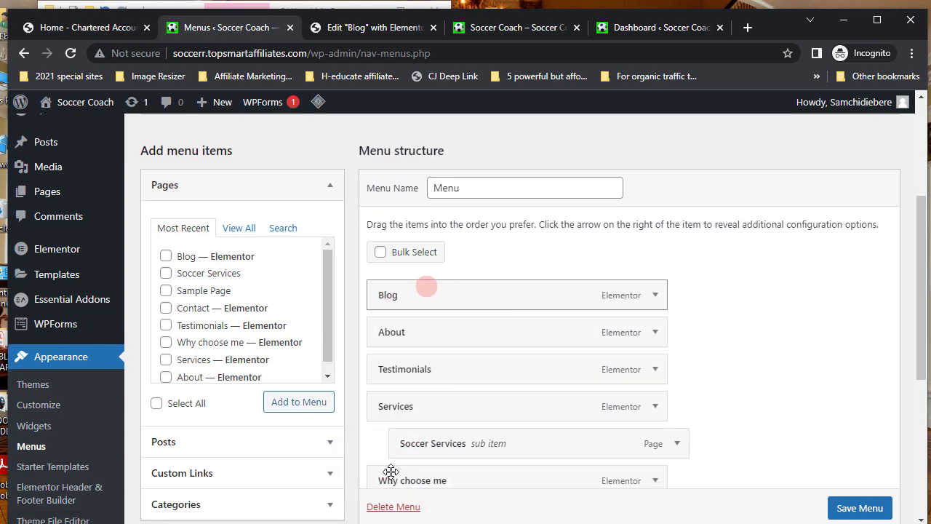
{"action": "scroll", "coordinate": [858, 505], "scroll_direction": "down", "scroll_amount": 1}
{"action": "left_click", "coordinate": [860, 507]}
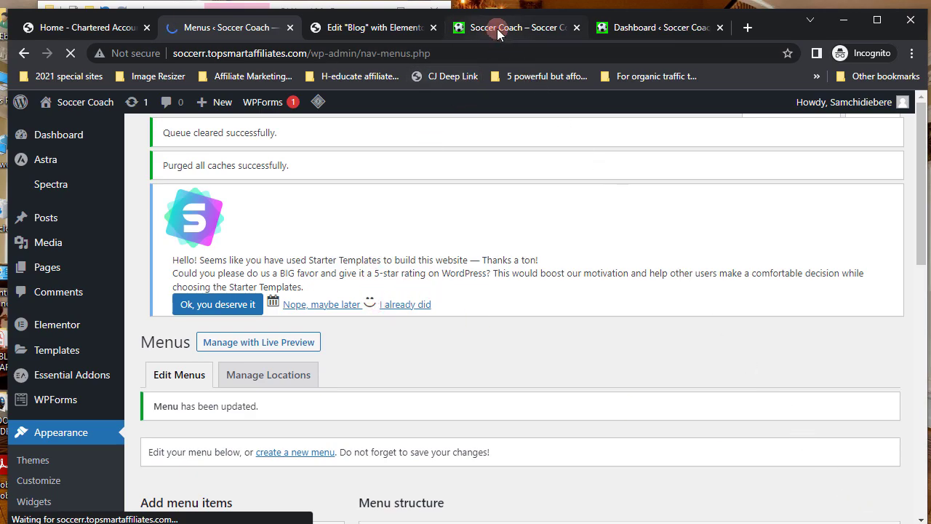
- Reload the site homepage to see Blog replace Home, then open the Blog link
{"action": "left_click", "coordinate": [497, 28]}
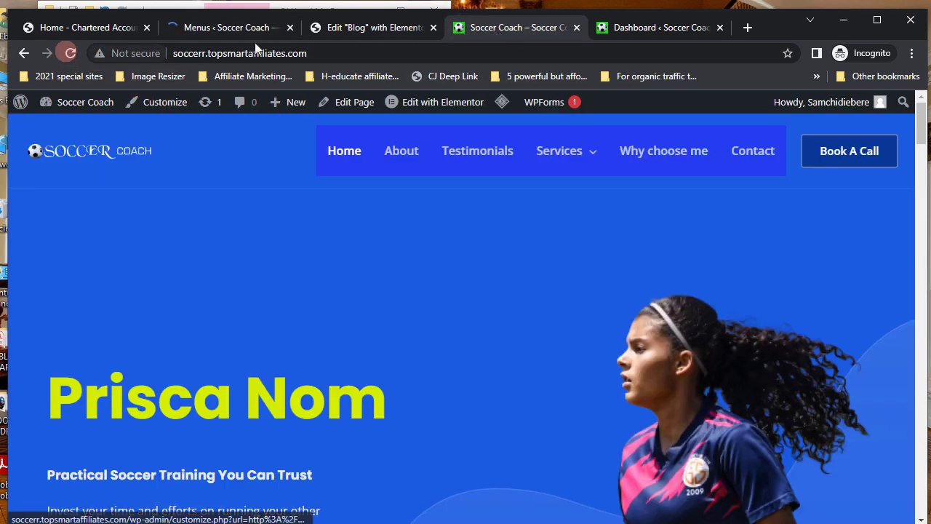
{"action": "left_click", "coordinate": [68, 53]}
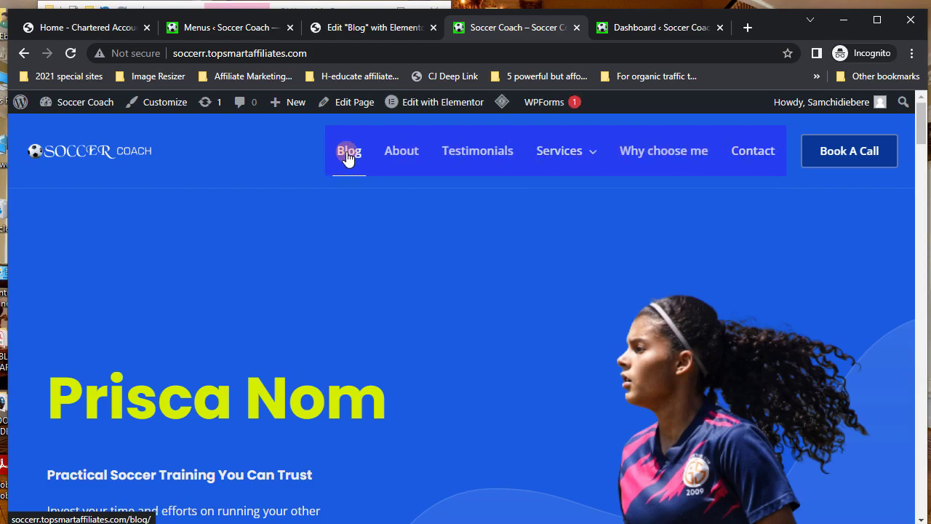
{"action": "left_click", "coordinate": [347, 155]}
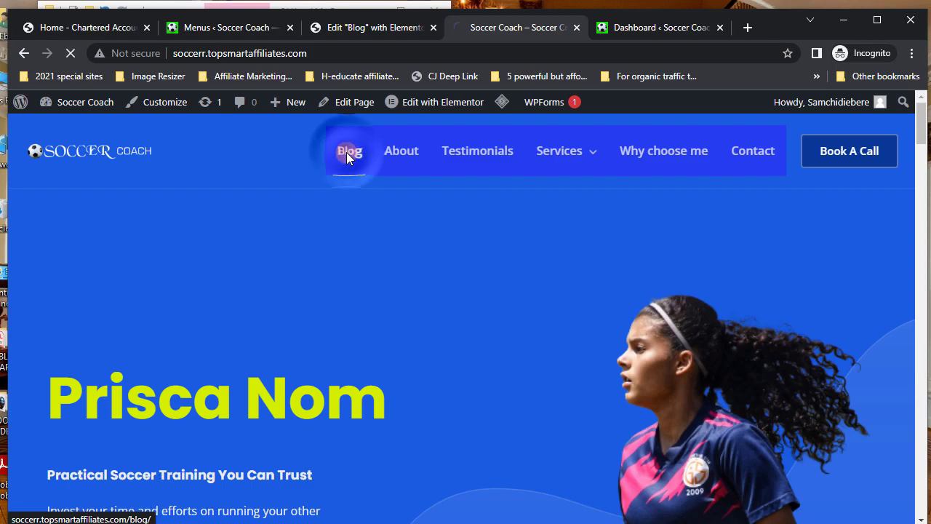